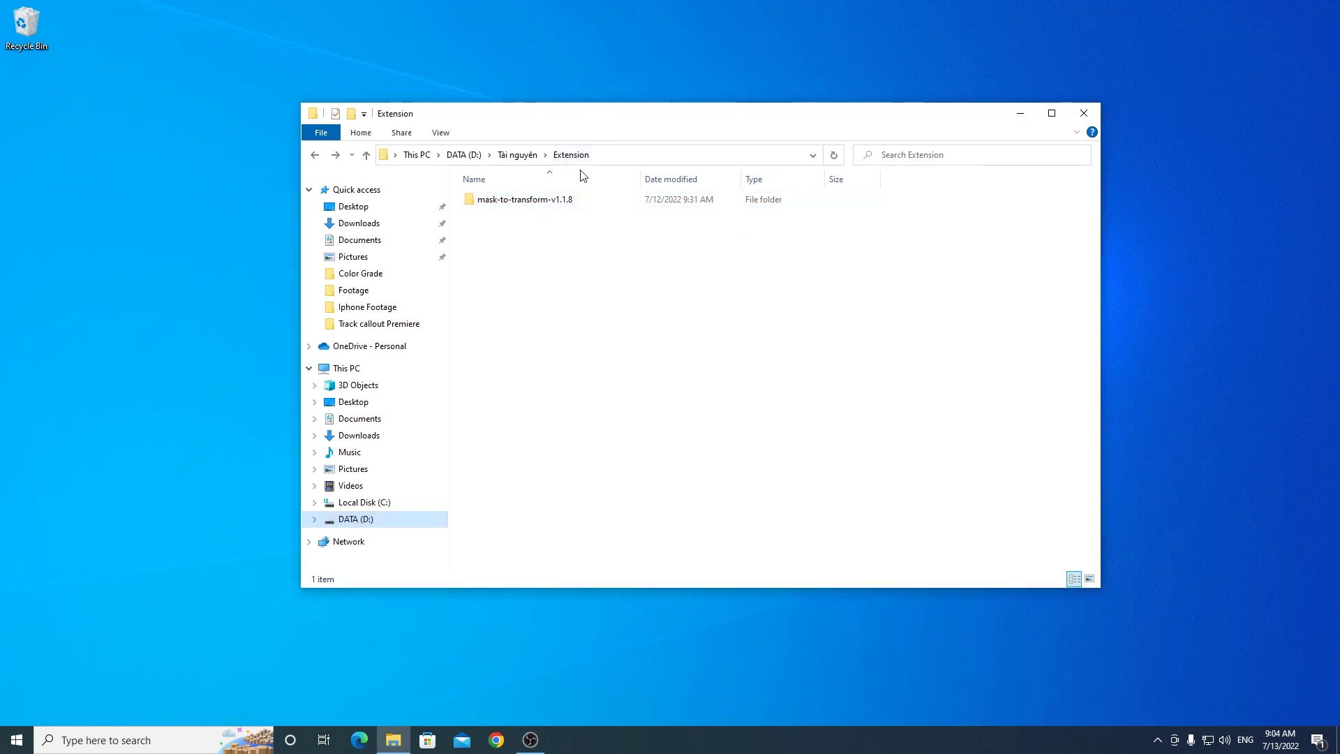
Step: Select the mask-to-transform-v1.1.8 folder and launch Adobe Premiere Pro 2021 from the Start menu
left_click(544, 200)
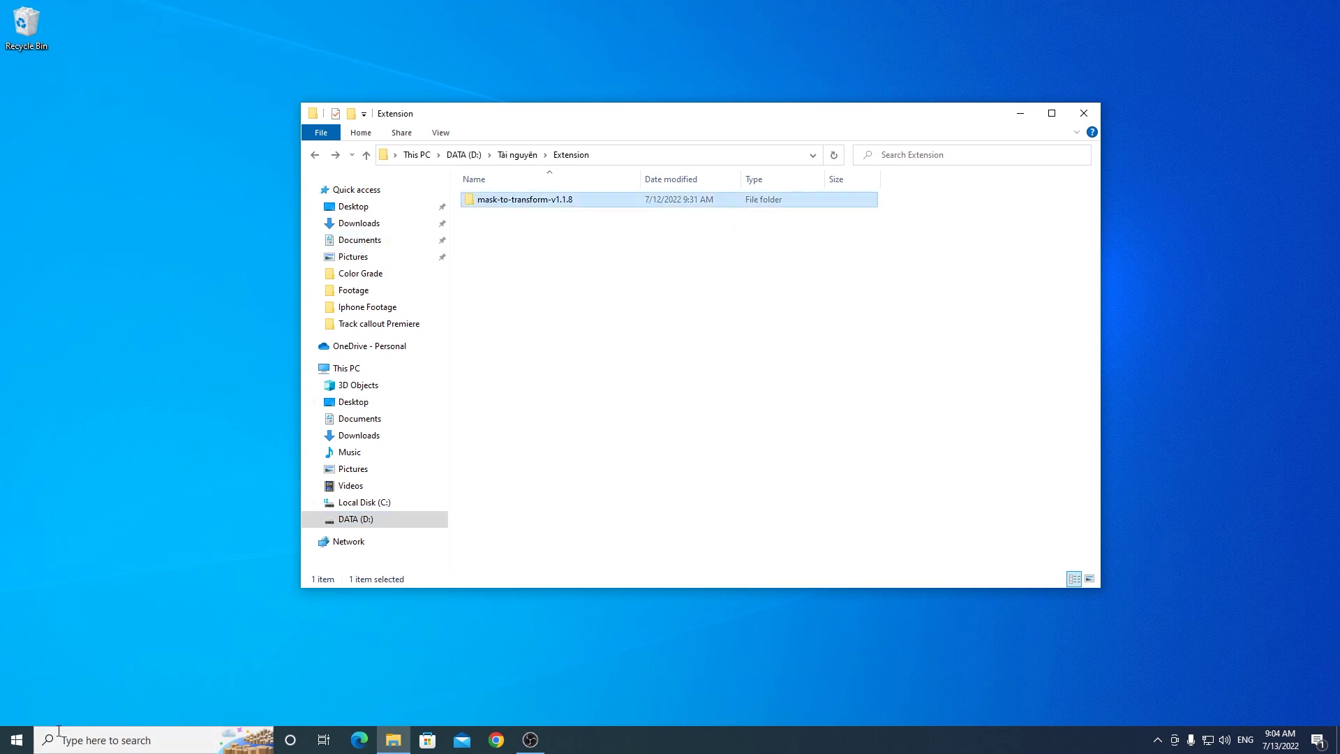
left_click(17, 740)
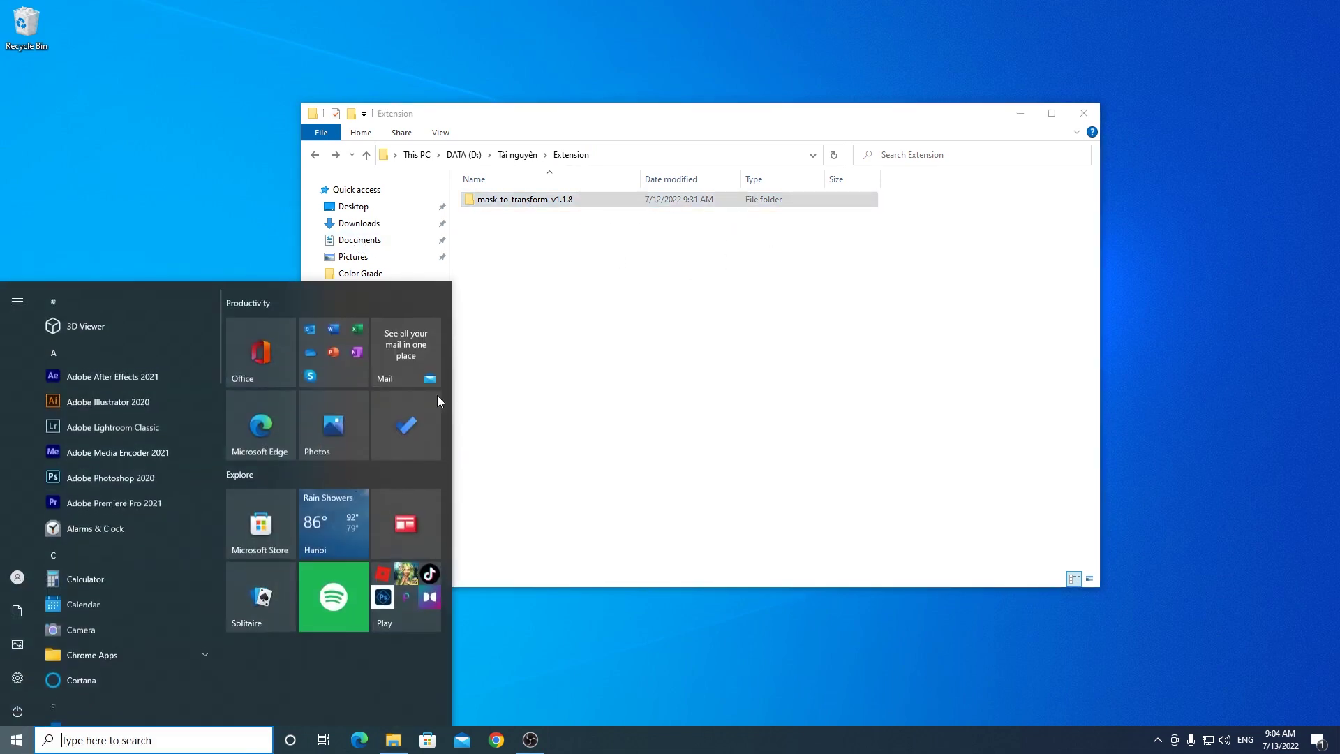
left_click(114, 498)
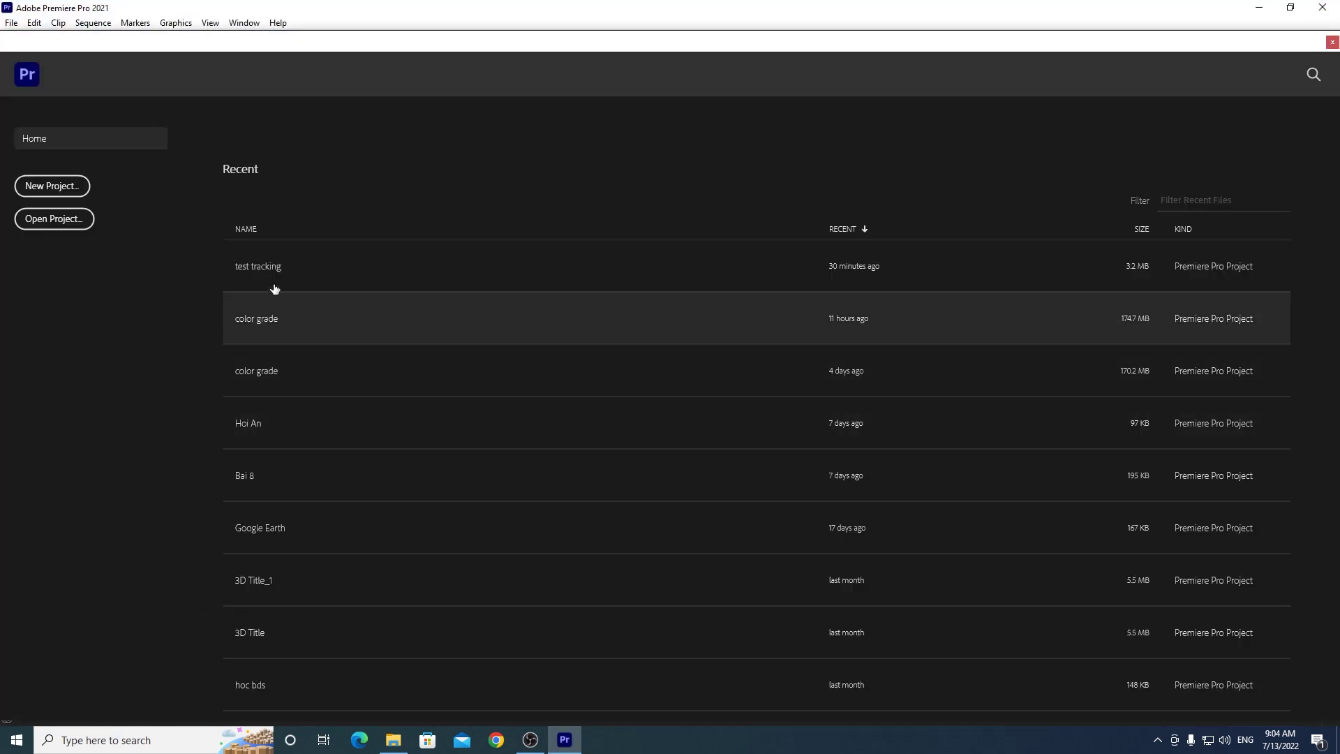
Step: Open the test tracking project, confirm Window > Extensions lists only Magic Bullet Colorista V, then quit Premiere
left_click(276, 267)
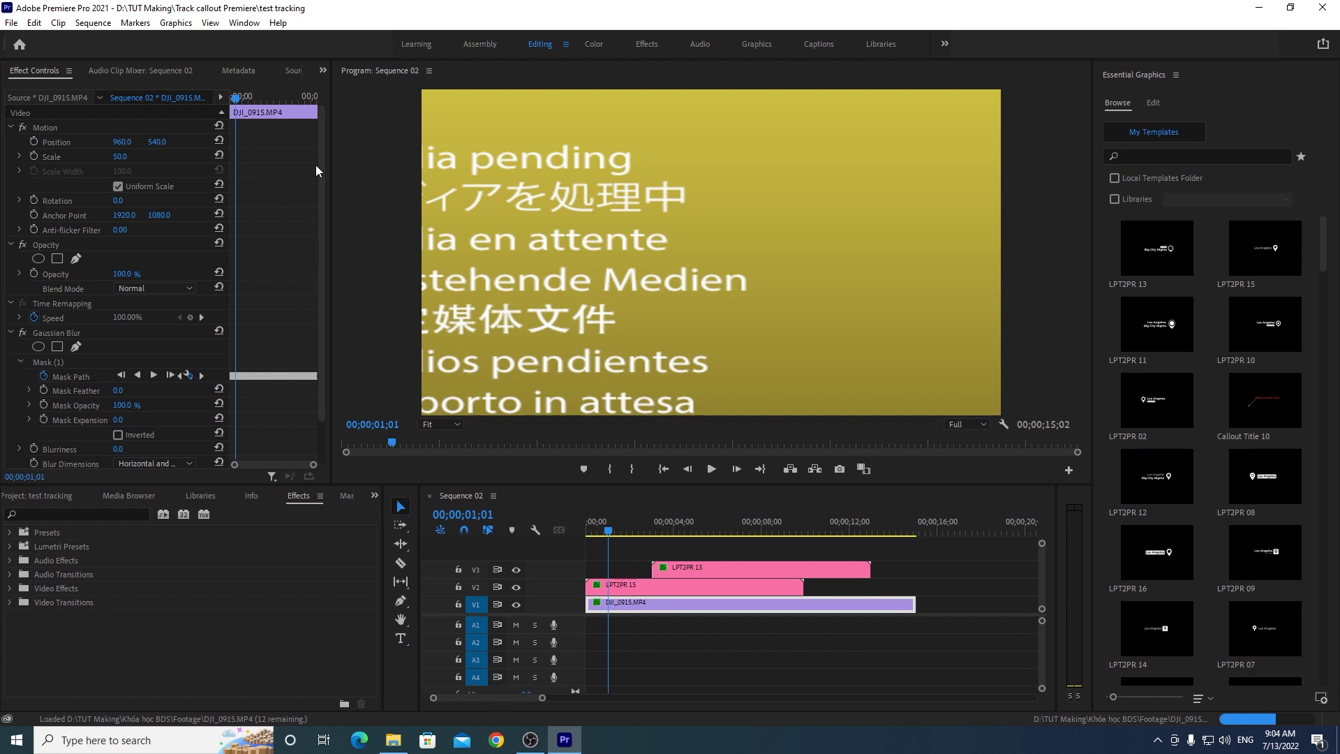
left_click(245, 23)
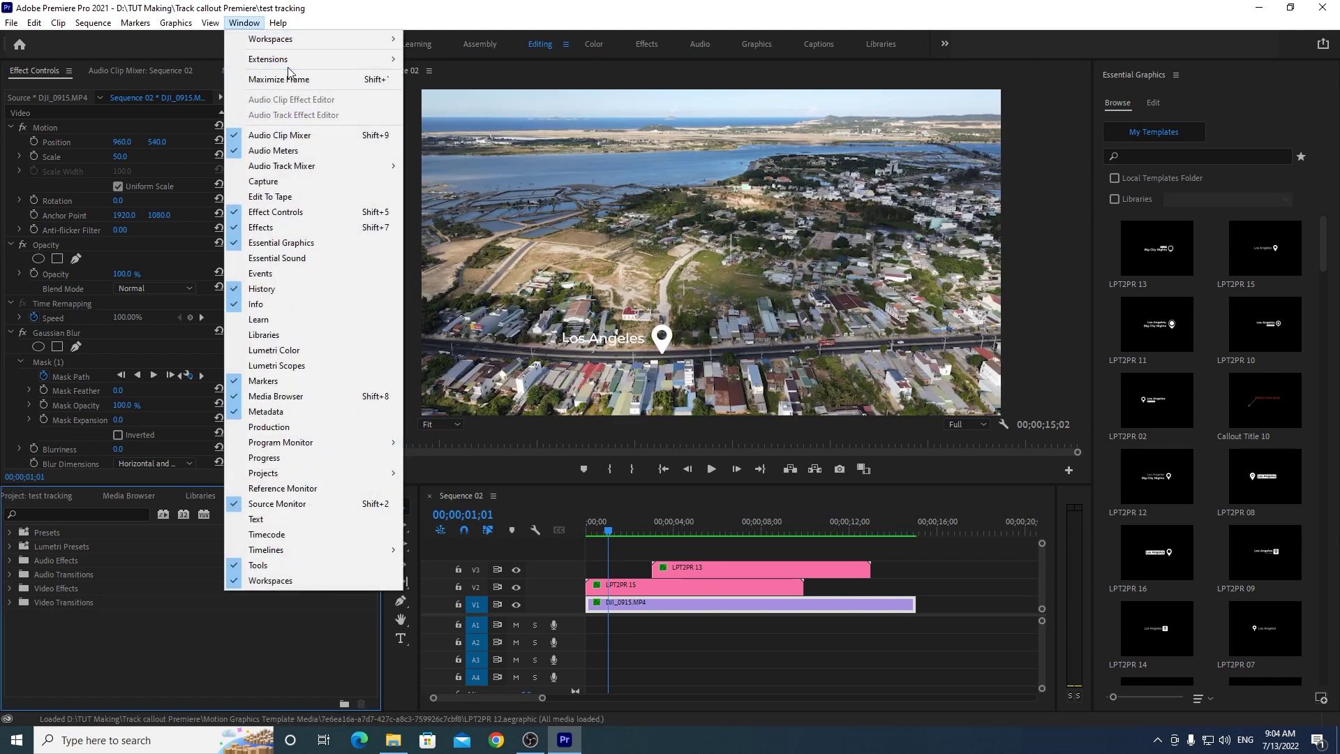
mouse_move(292, 65)
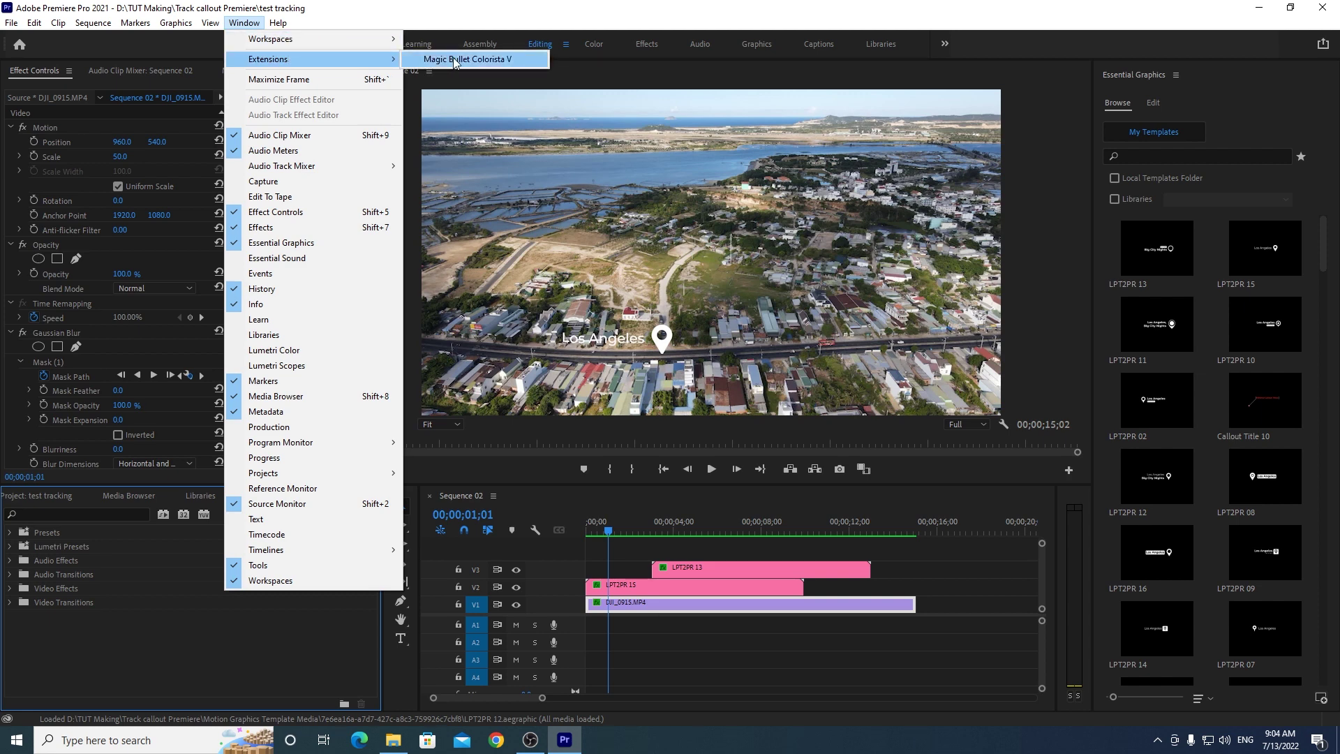
mouse_move(388, 60)
left_click(865, 7)
left_click(1322, 8)
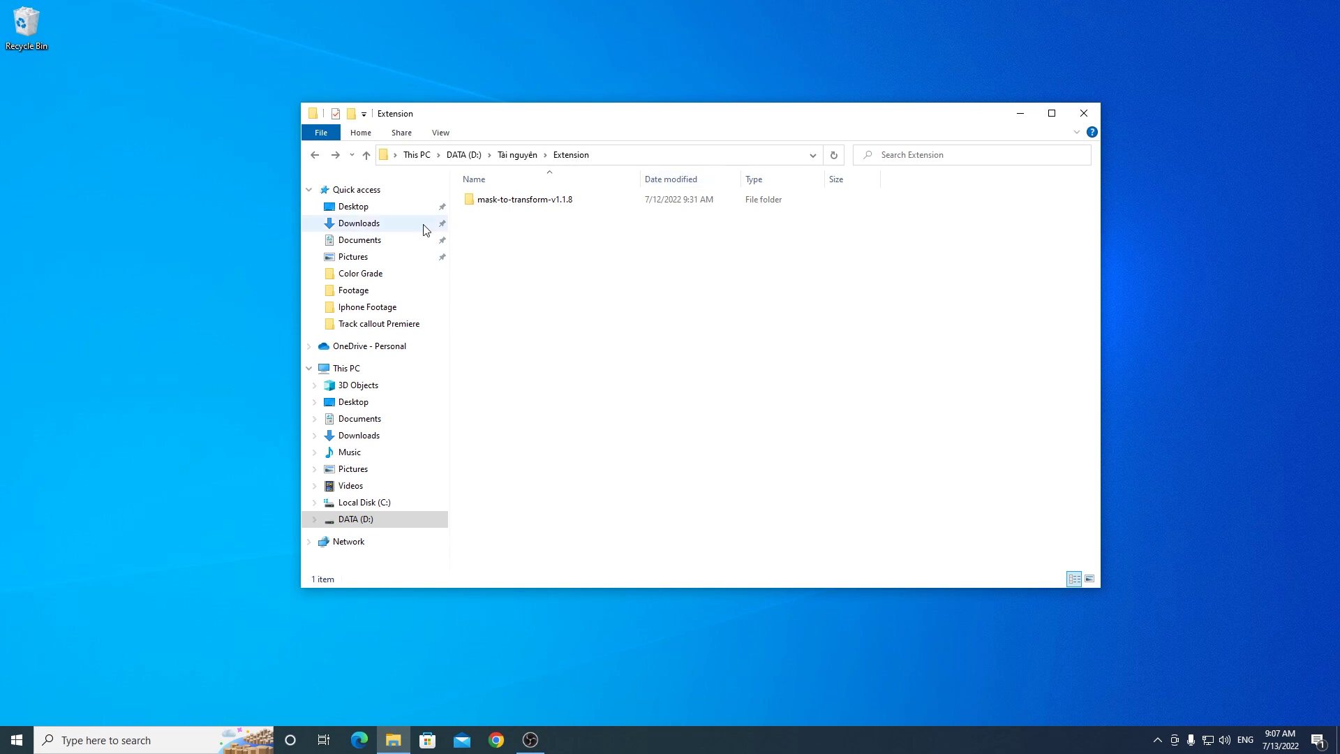
Step: Open the mask-to-transform-v1.1.8 folder and run the ZXP installer setup program
double_click(535, 203)
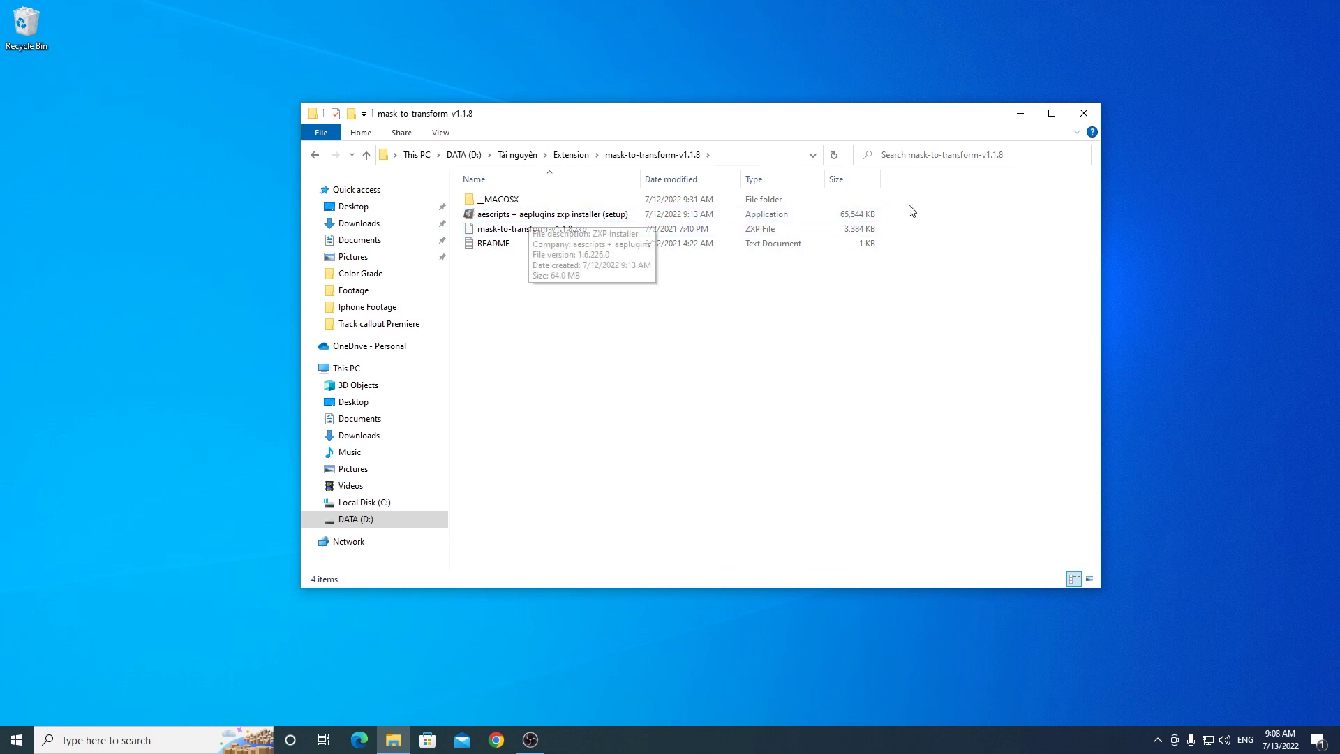
left_click(479, 221)
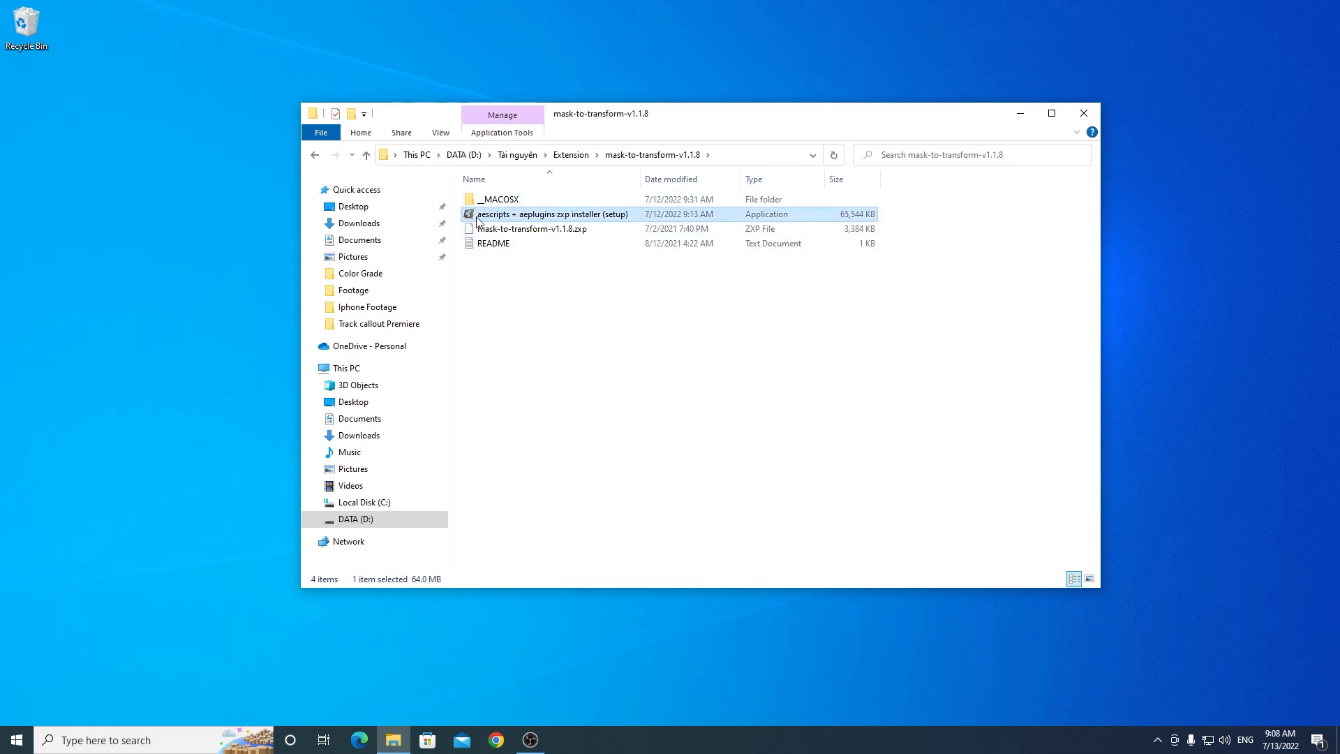
double_click(578, 218)
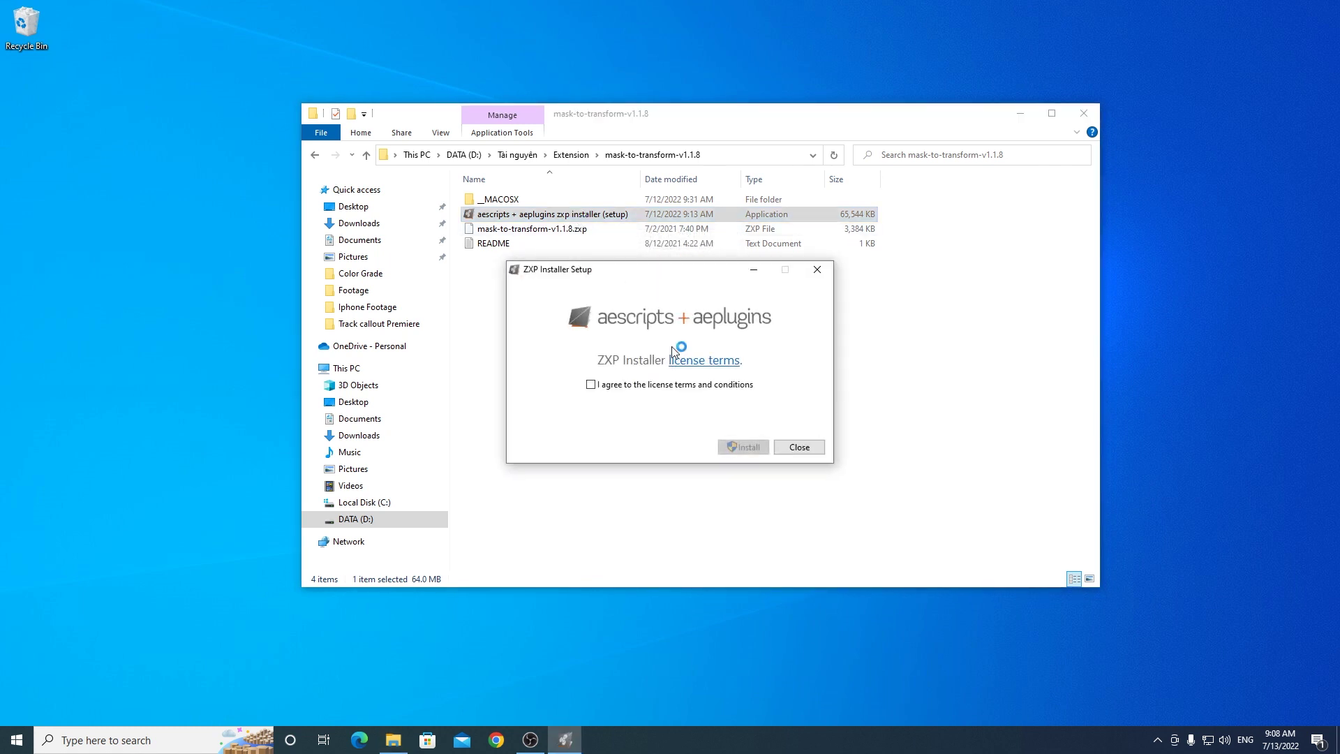
Step: Accept the license terms, install ZXP Installer, and close the setup to launch it
left_click(595, 385)
left_click(742, 447)
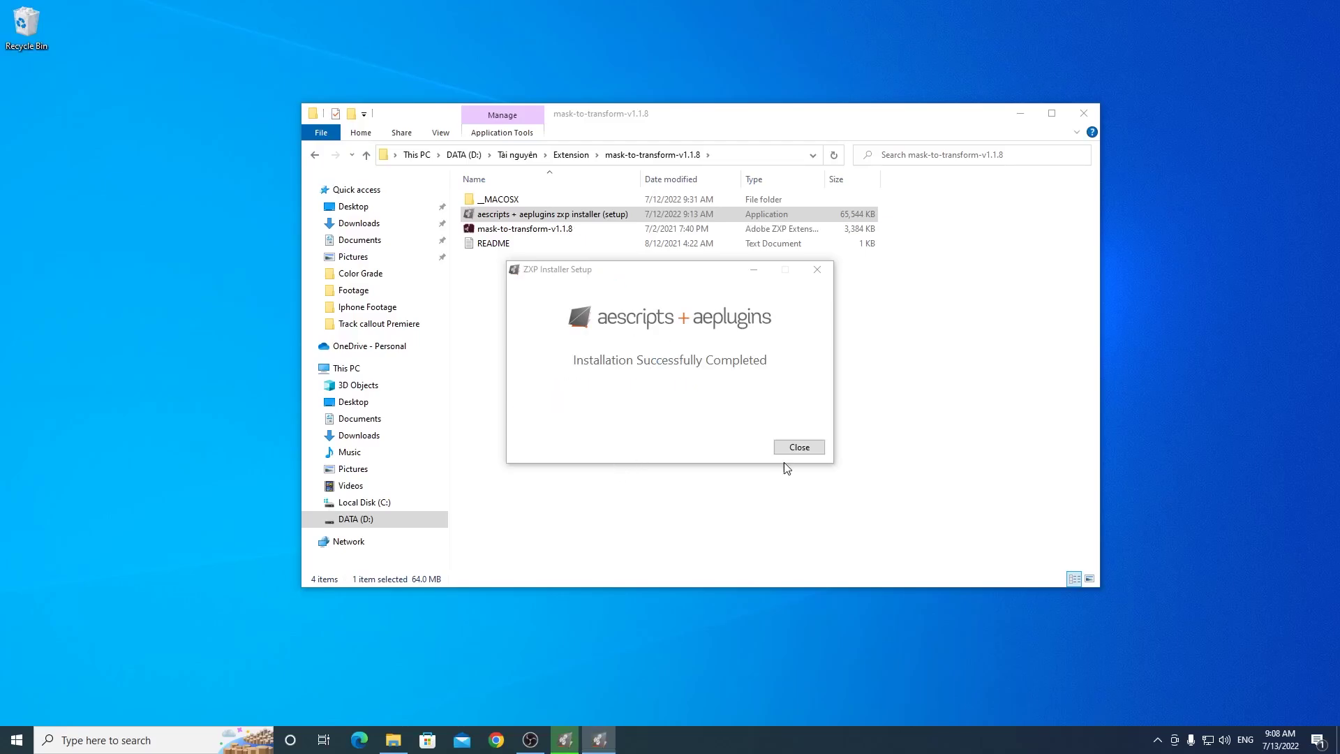
left_click(813, 448)
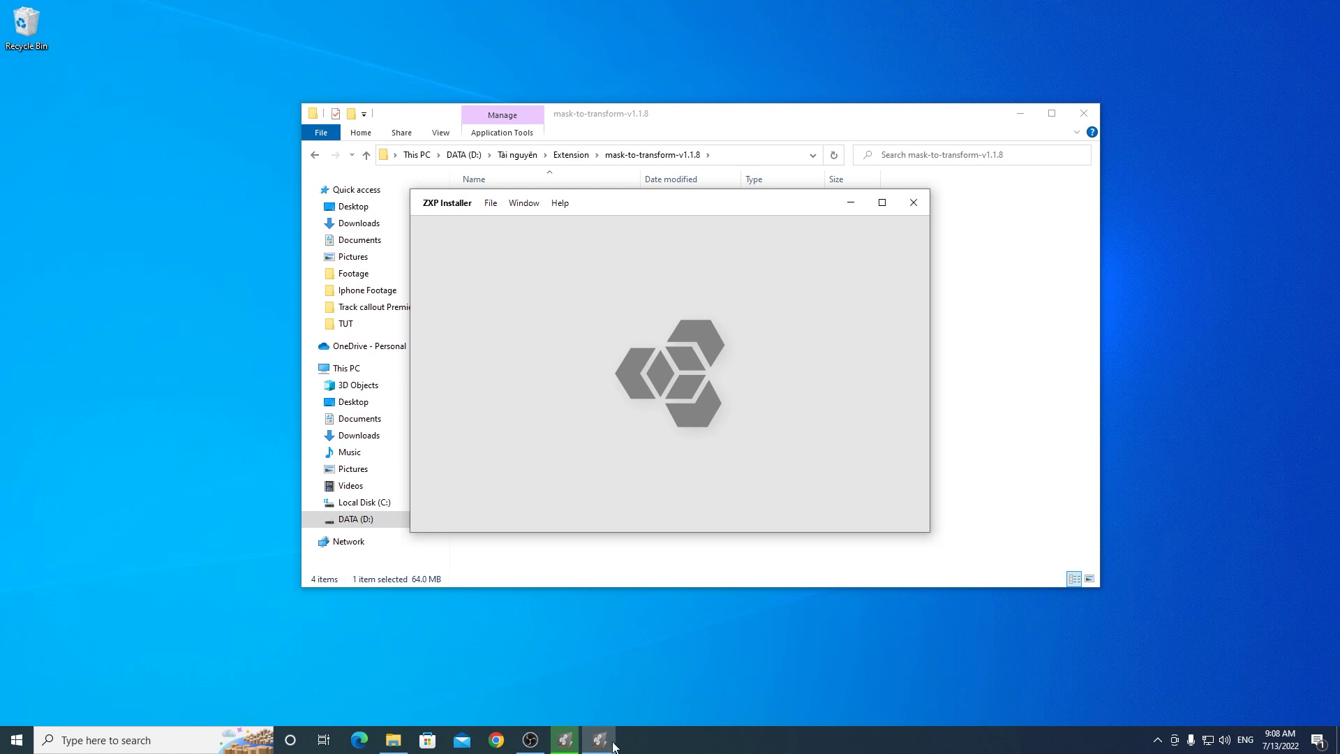
Step: Dismiss the installation success message and quit ZXP Installer
left_click(599, 740)
left_click(796, 448)
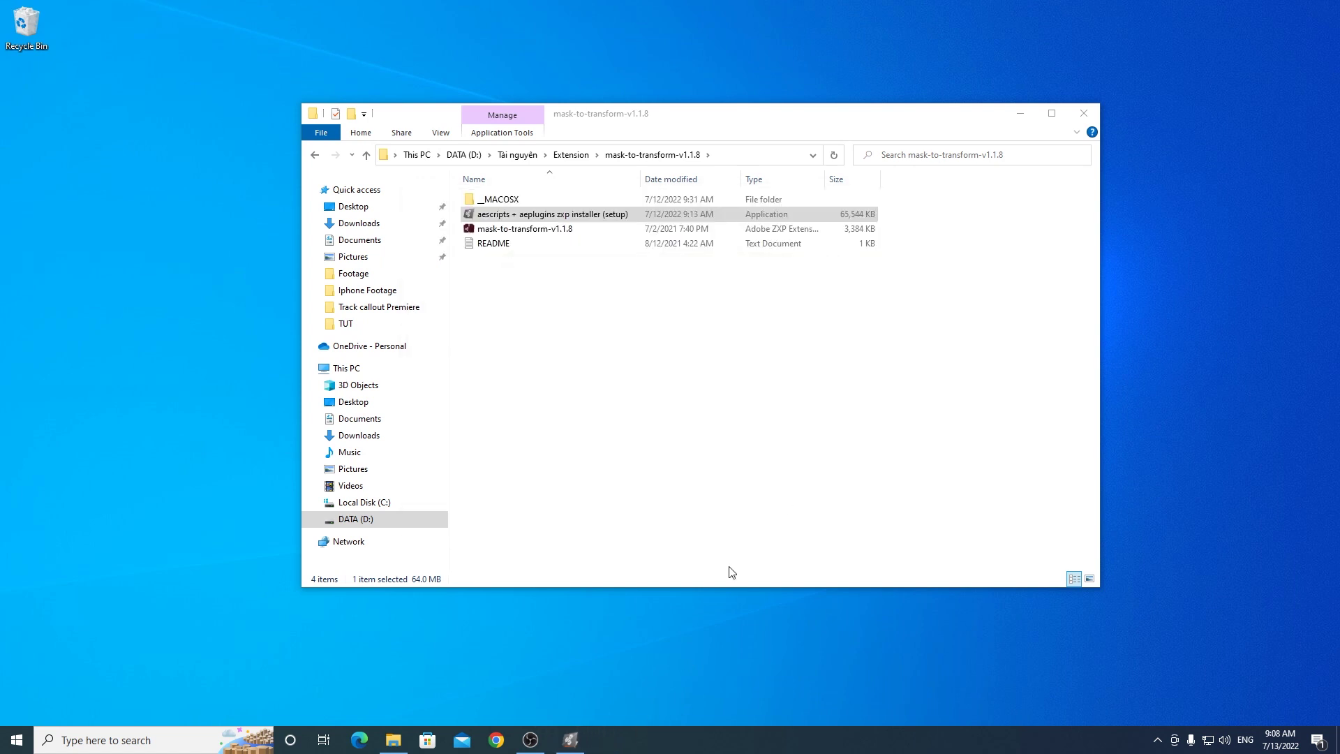
left_click(565, 739)
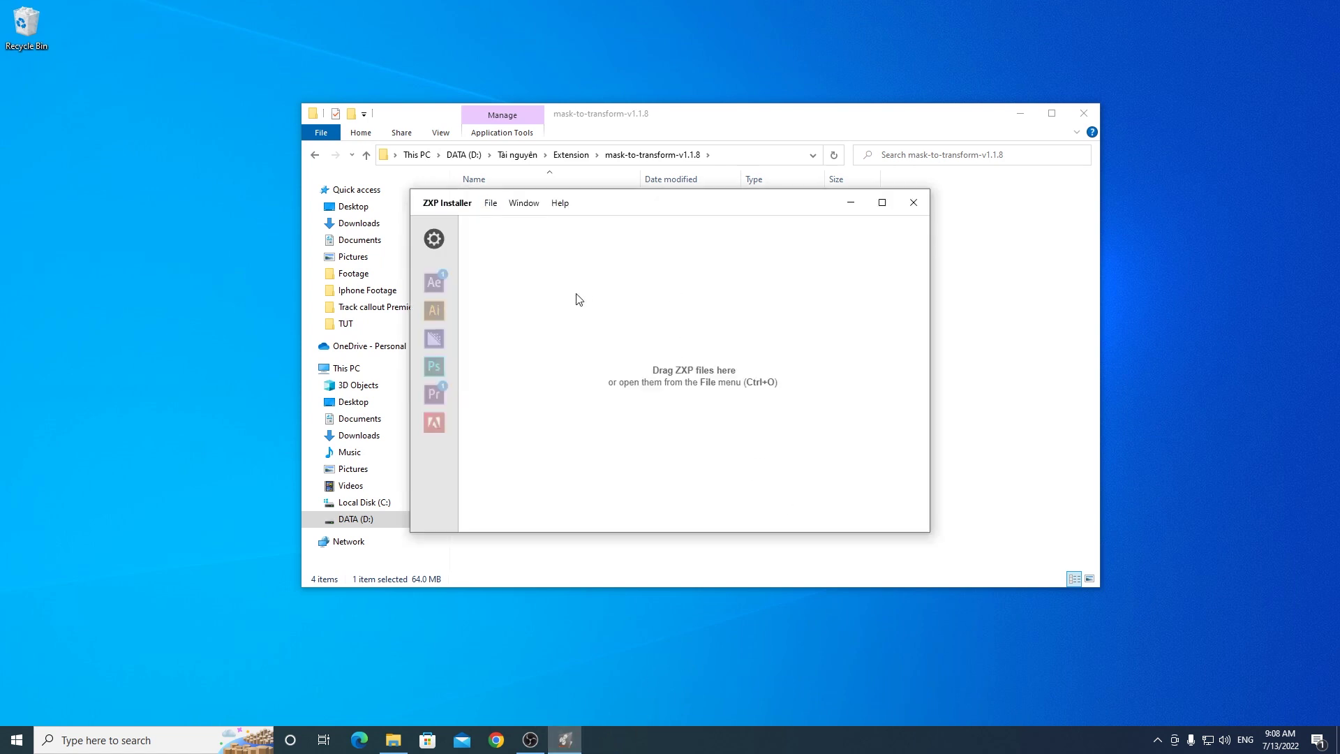
left_click(913, 202)
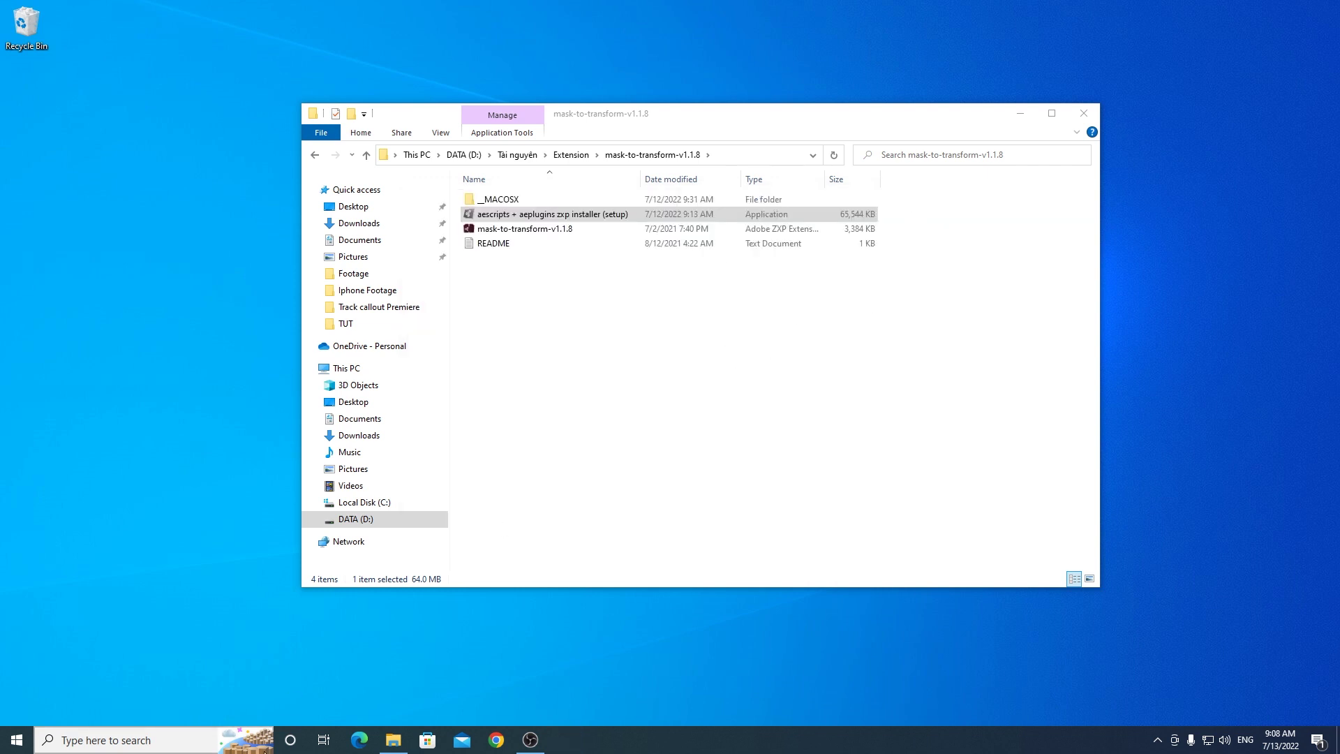
Step: Relaunch ZXP Installer from Start, position it over Explorer, and select the mask-to-transform ZXP file
left_click(17, 741)
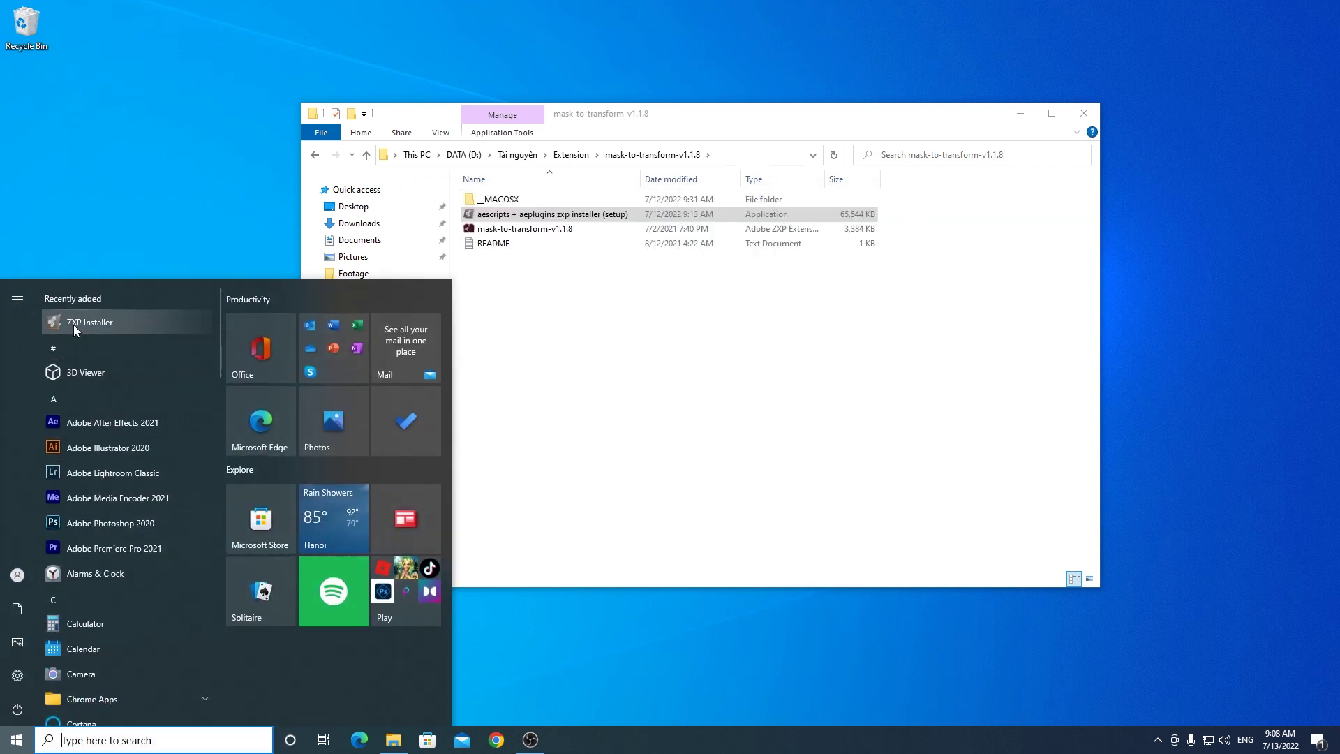
left_click(102, 323)
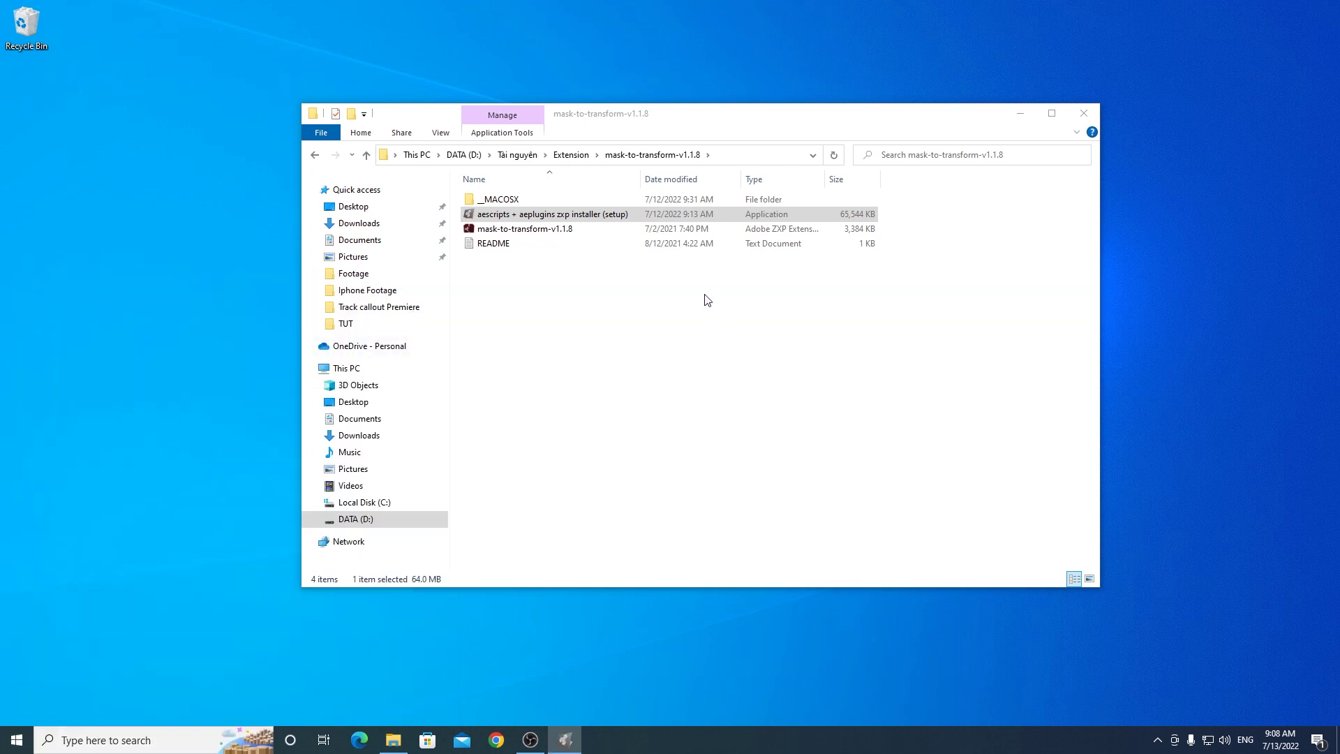
left_click_drag(655, 203, 717, 261)
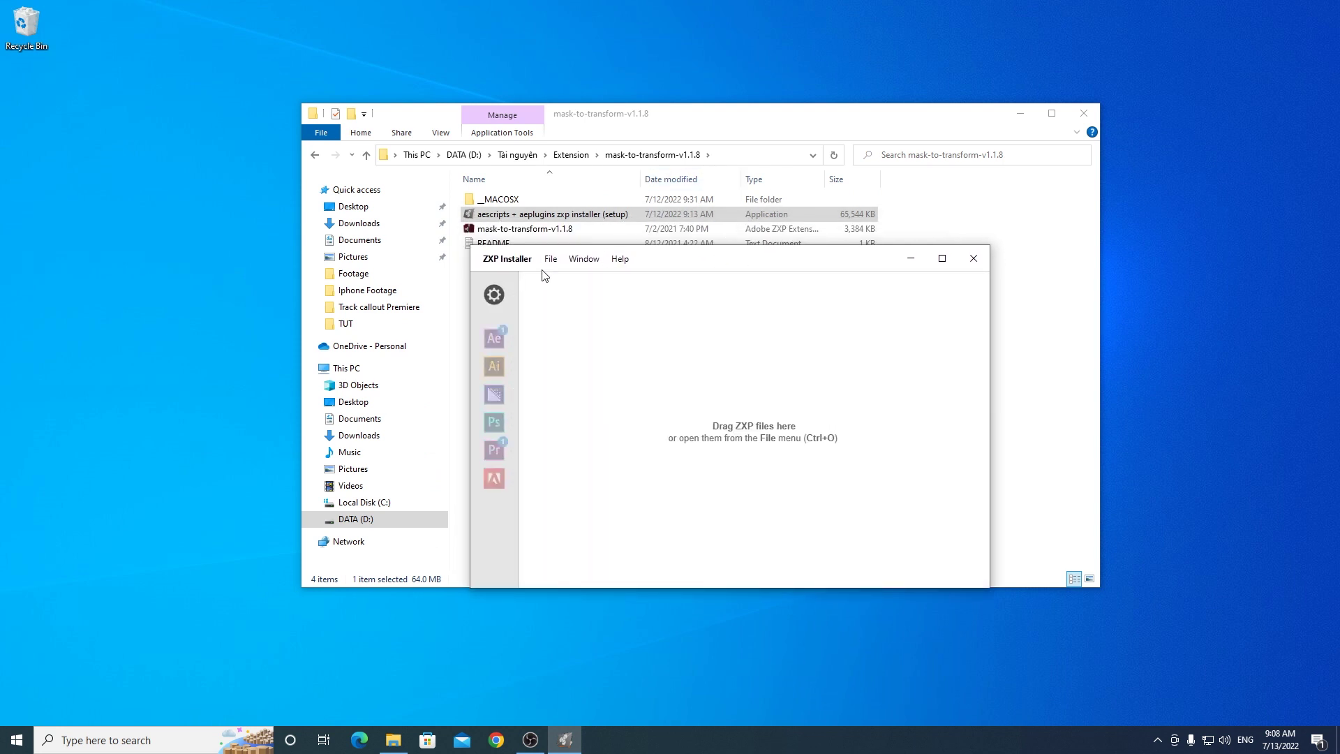
left_click_drag(523, 265, 492, 275)
left_click(523, 228)
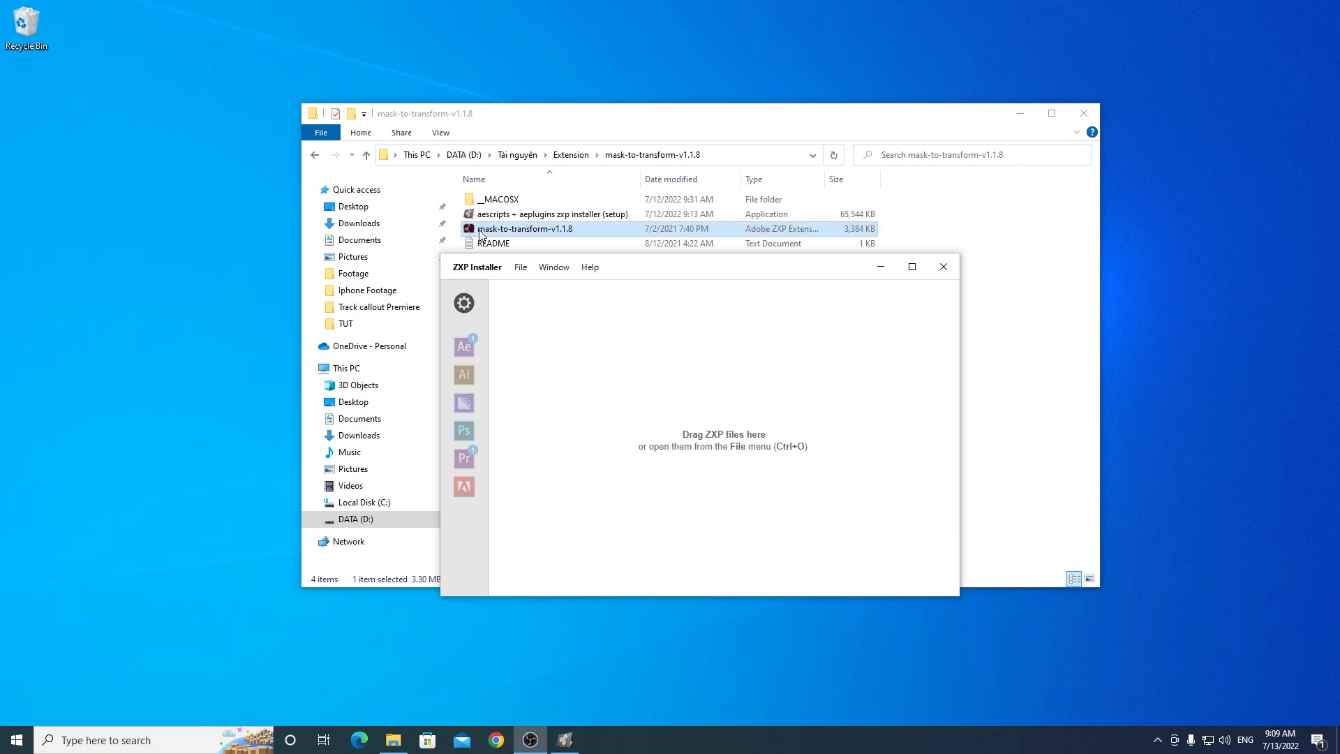
Step: Drop mask-to-transform-v1.1.8.zxp into ZXP Installer, install MaskToTransform 1.1.8, and dismiss the success message
mouse_move(480, 234)
left_mouse_down()
mouse_move(716, 452)
mouse_move(726, 444)
left_mouse_up()
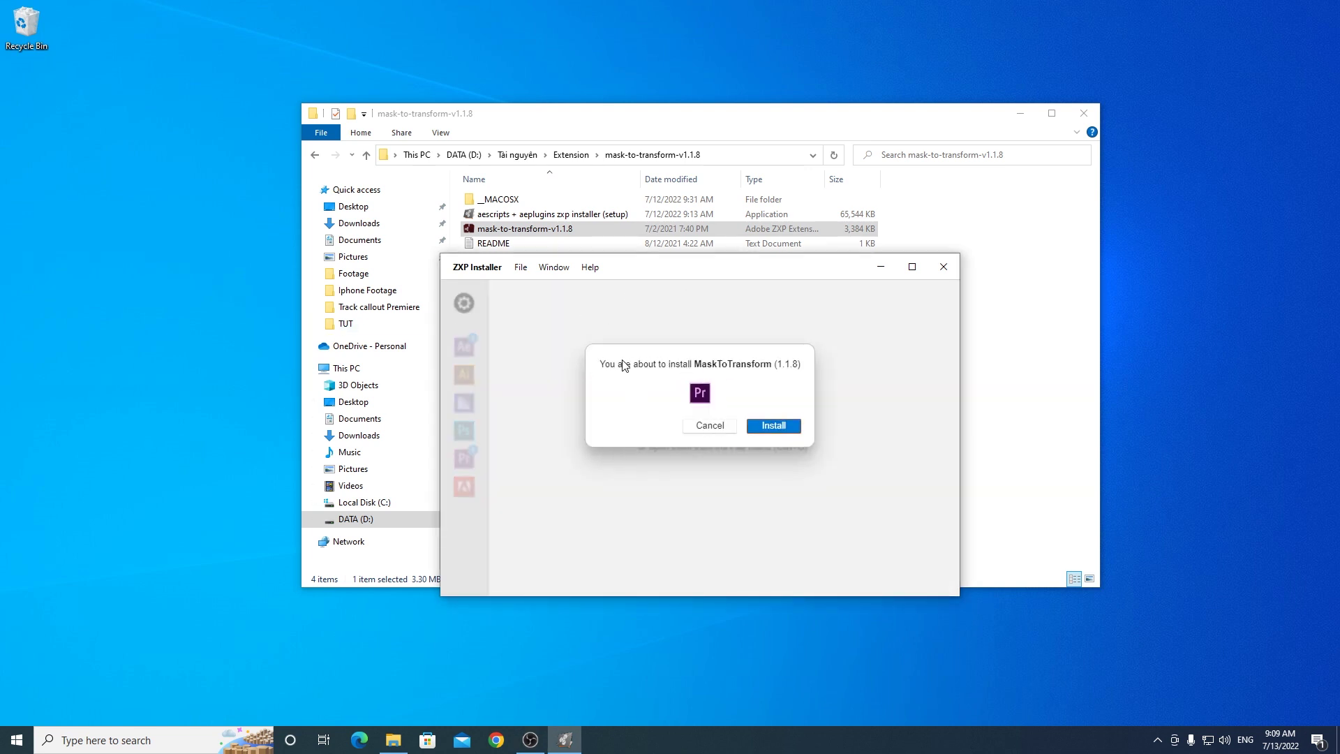
left_click(772, 426)
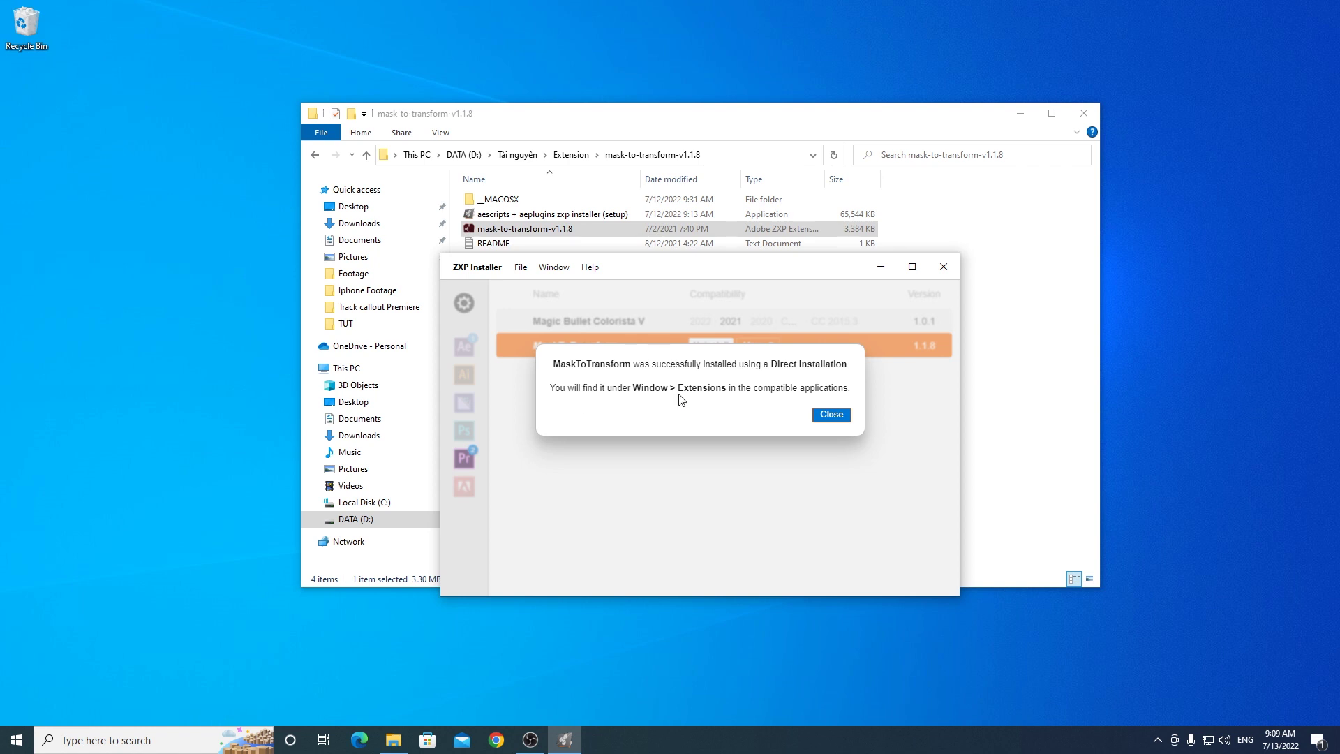
left_click(843, 416)
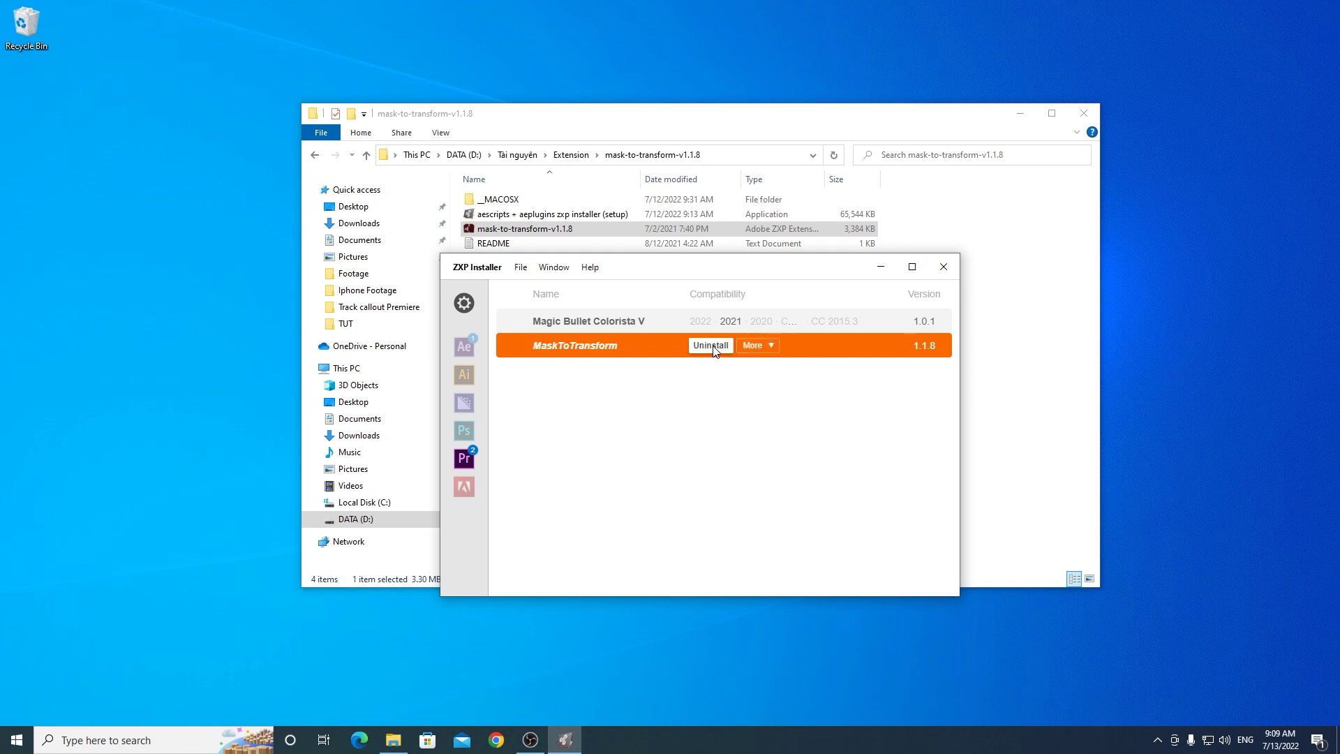
left_click(766, 352)
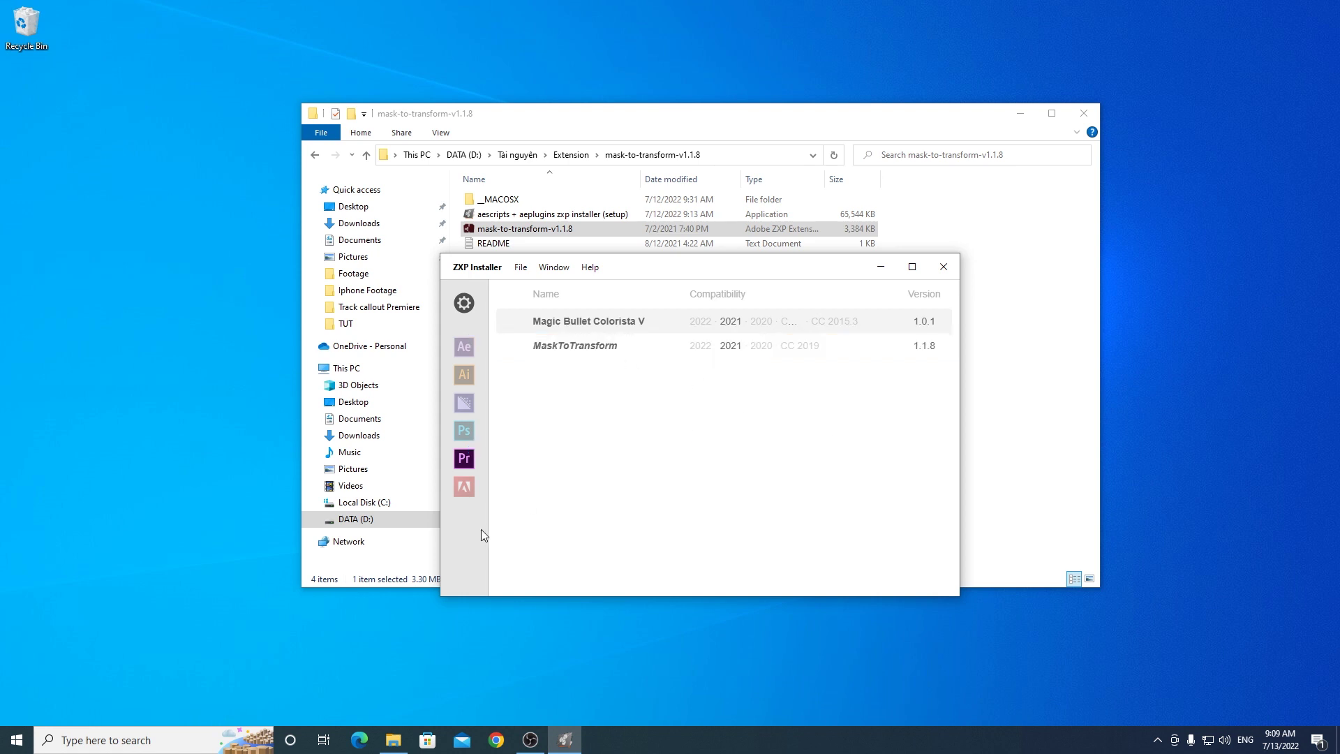
mouse_move(480, 529)
Step: Load the ZXP package from D:\Tài nguyên\Extension\mask-to-transform-v1.1.8 into ZXP Installer
left_click(525, 268)
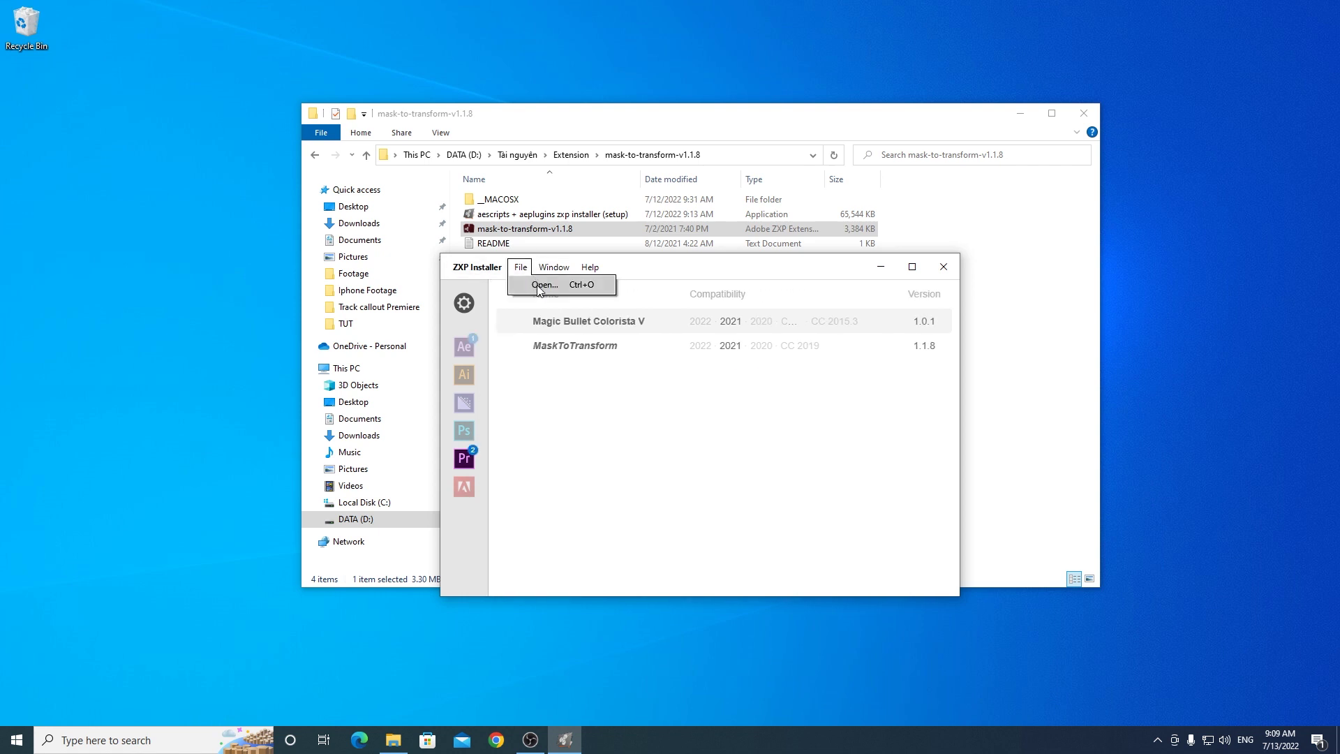
left_click(543, 286)
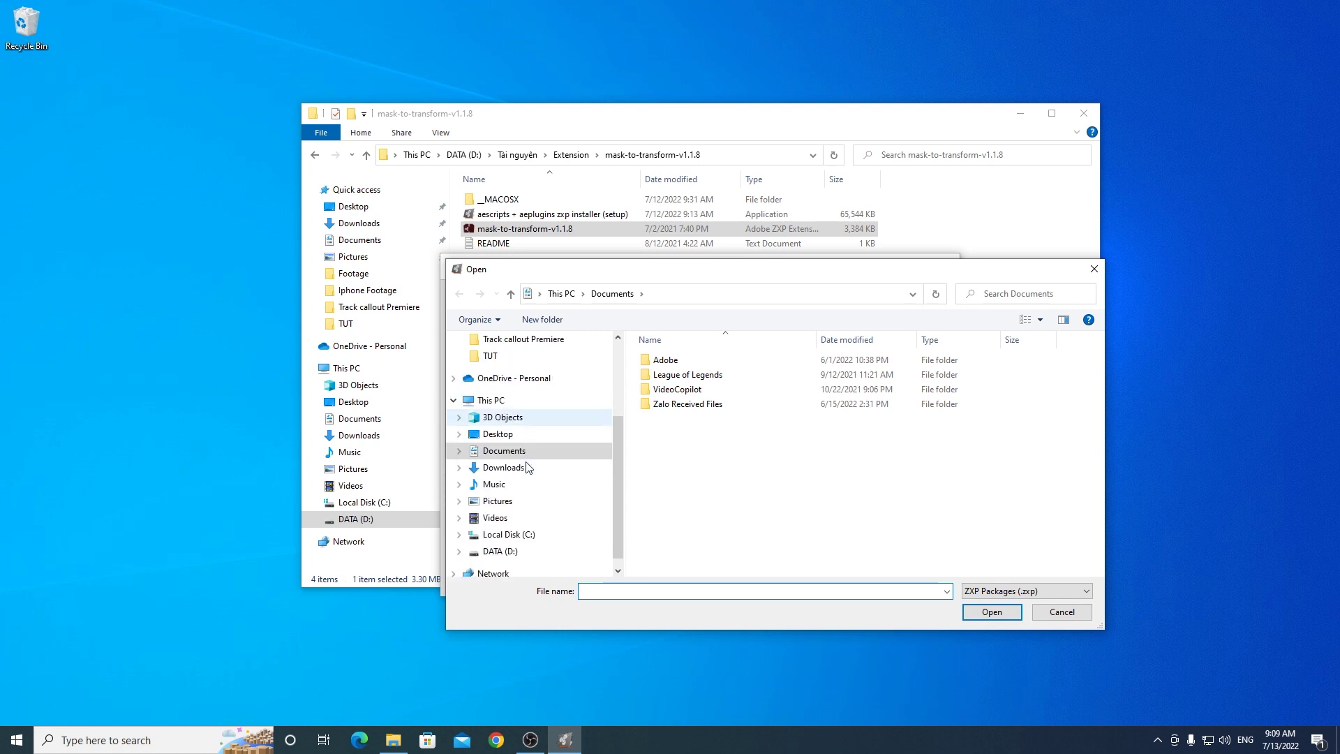
left_click(523, 555)
double_click(696, 421)
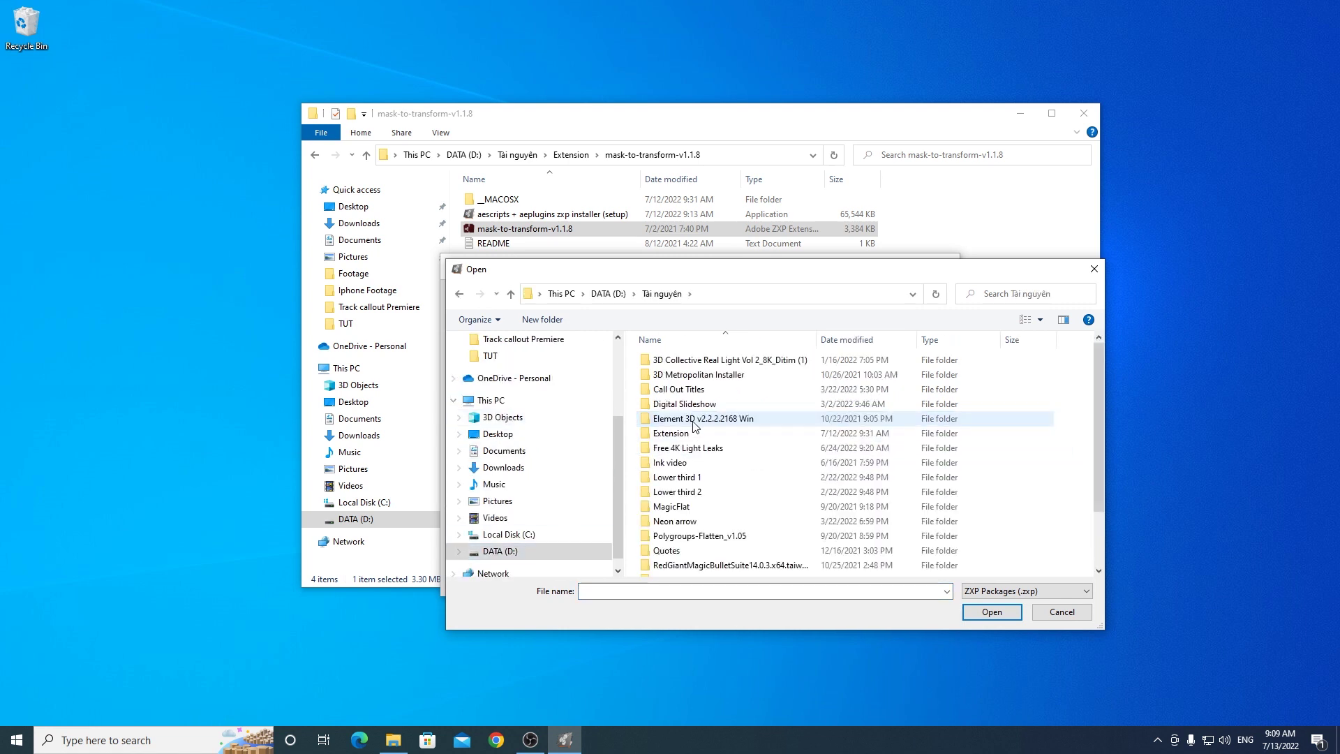
double_click(696, 434)
double_click(703, 360)
left_click(698, 377)
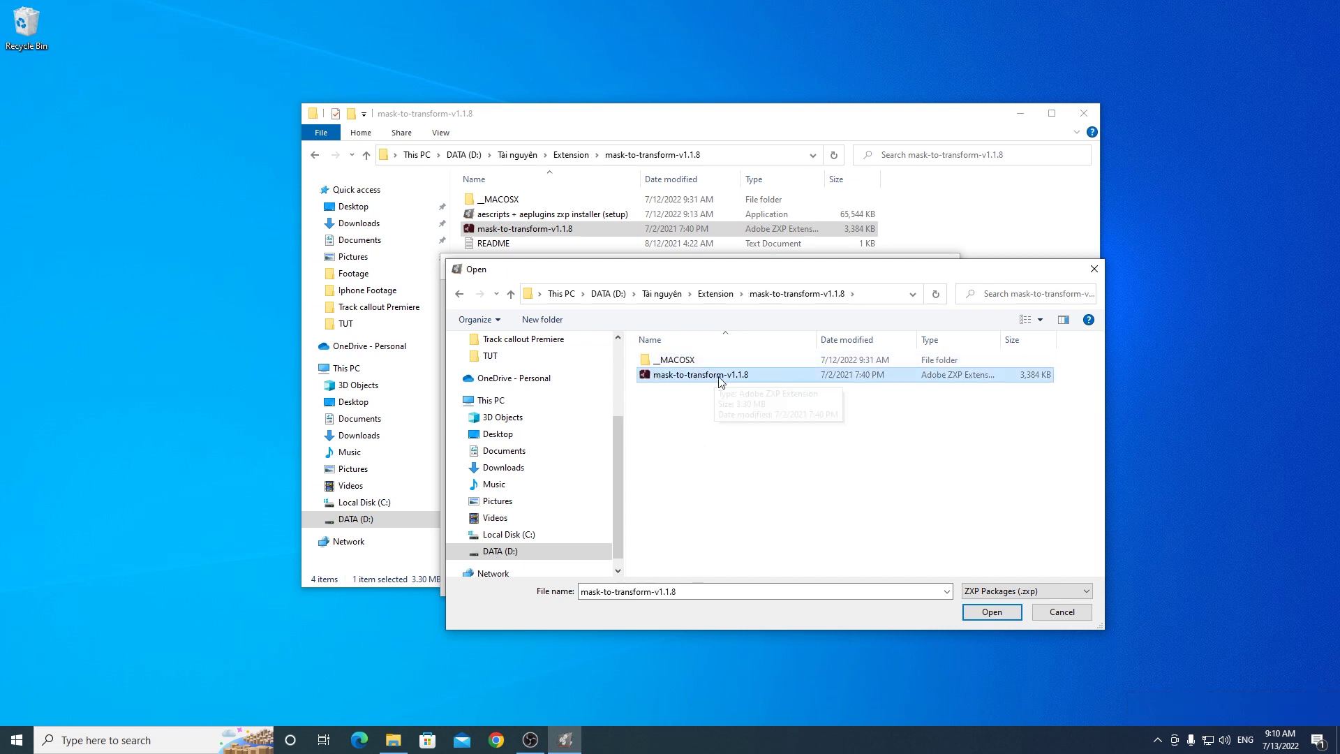
double_click(698, 360)
left_click(460, 294)
left_click(726, 377)
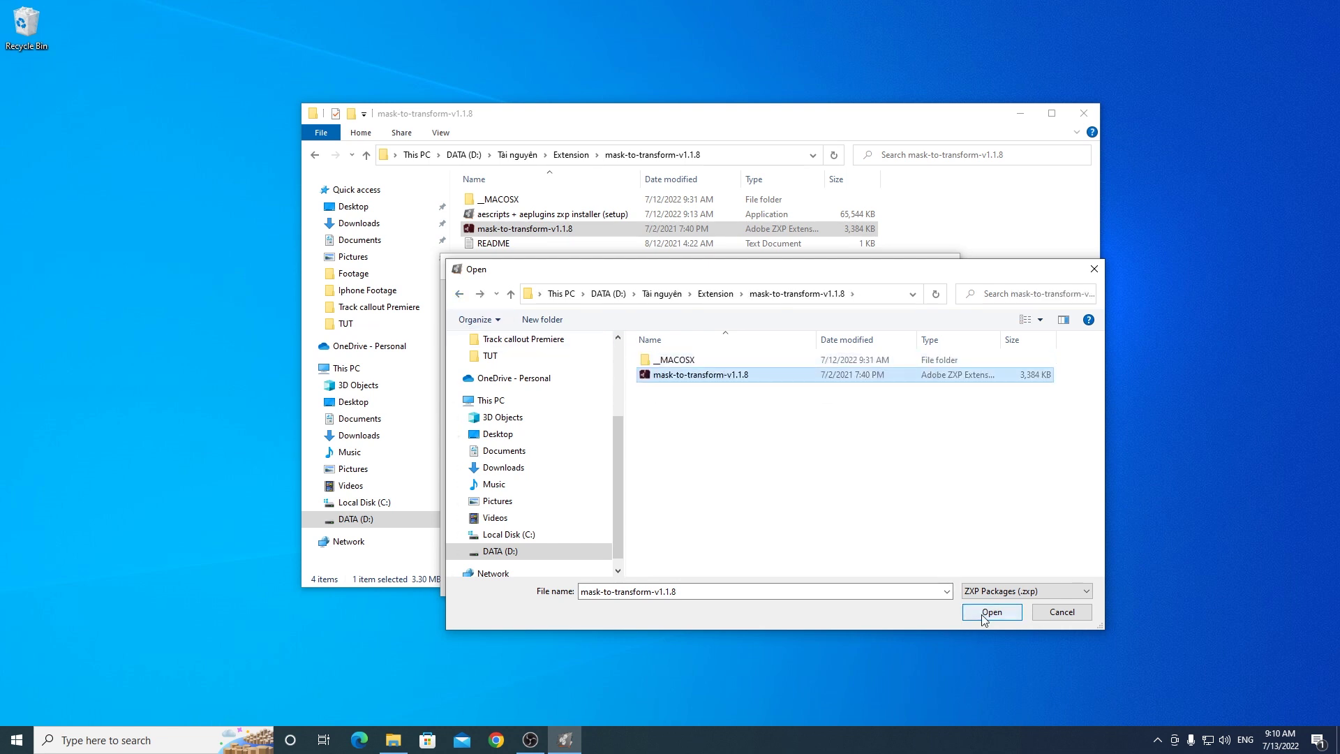
left_click(1105, 270)
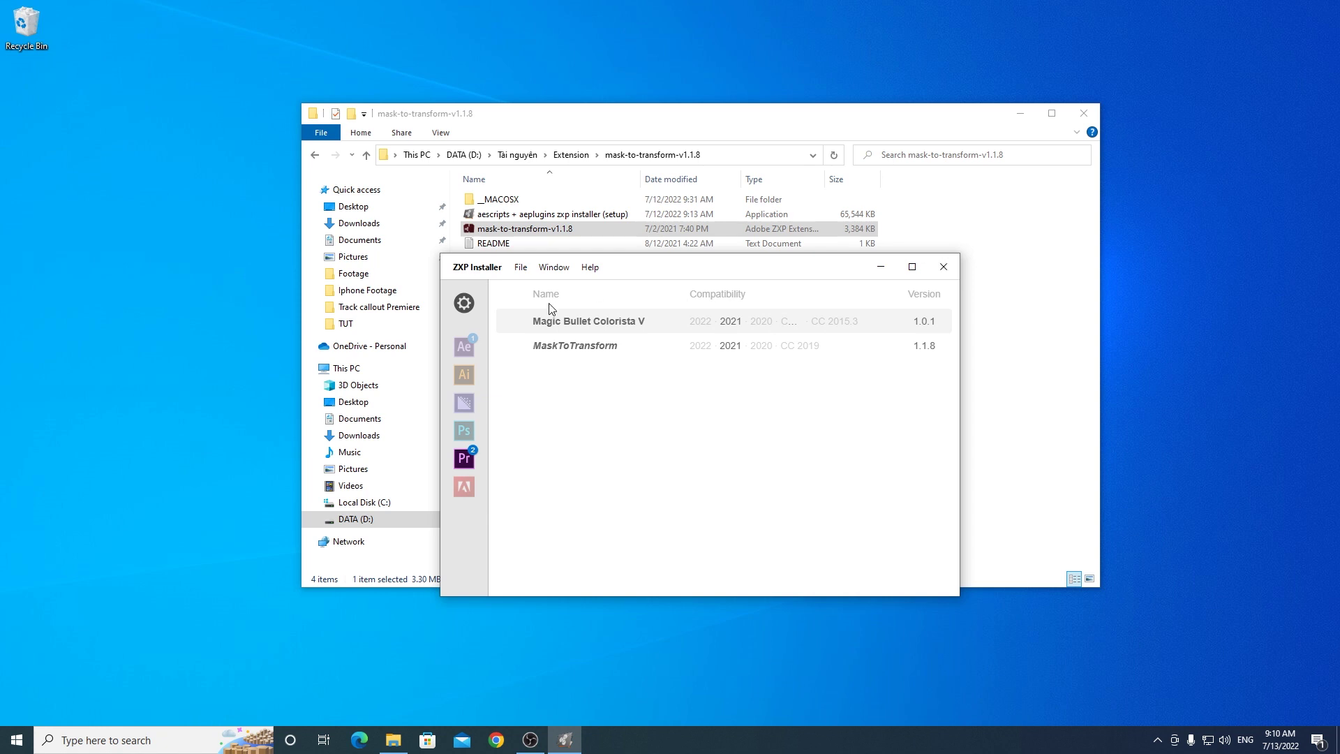
Step: Check the MaskToTransform and Magic Bullet Colorista V entries, then close ZXP Installer
left_click_drag(676, 263, 646, 287)
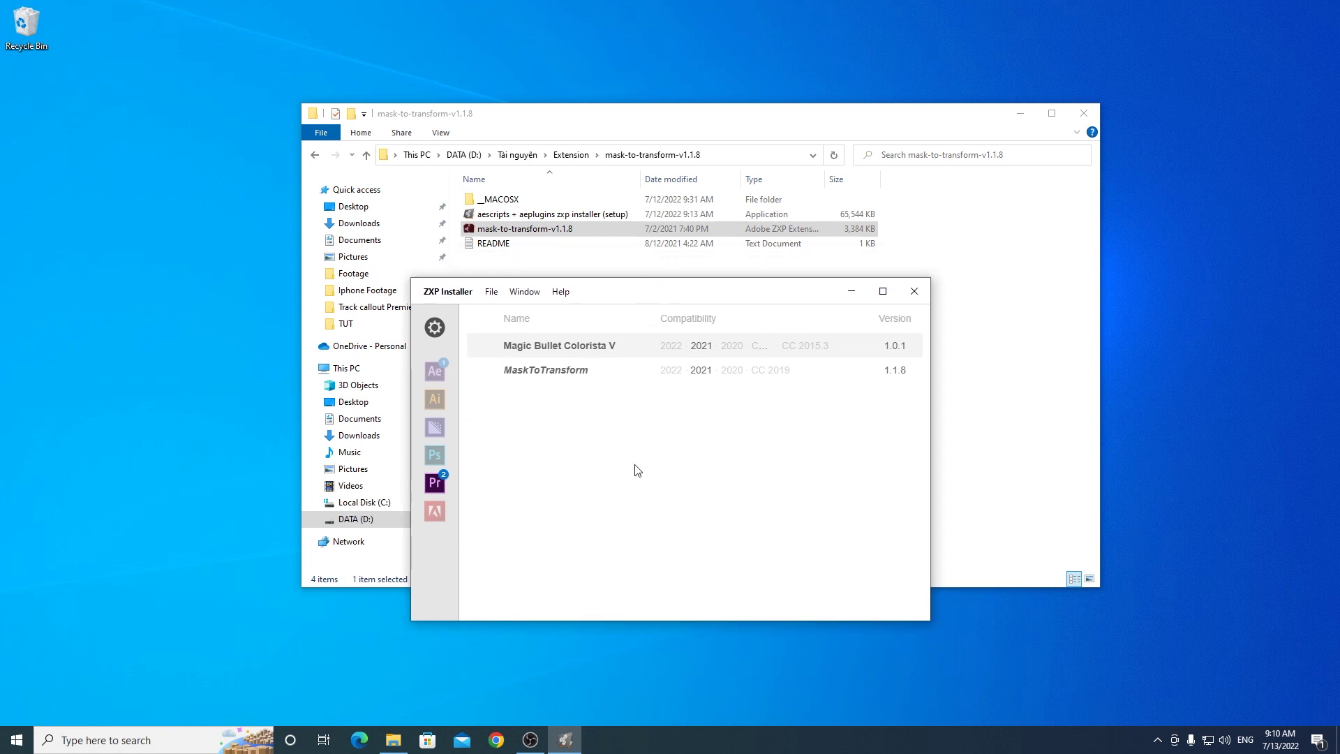
left_click(549, 369)
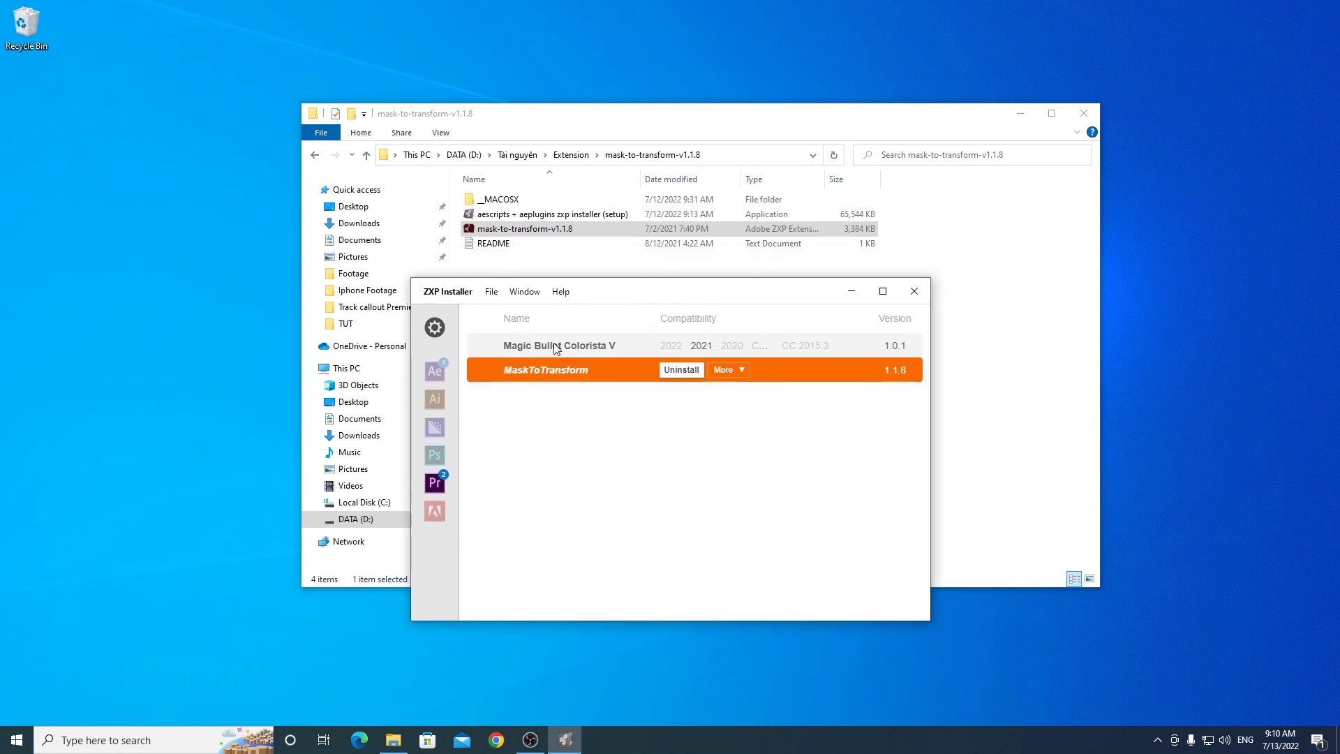
left_click(554, 351)
left_click(631, 369)
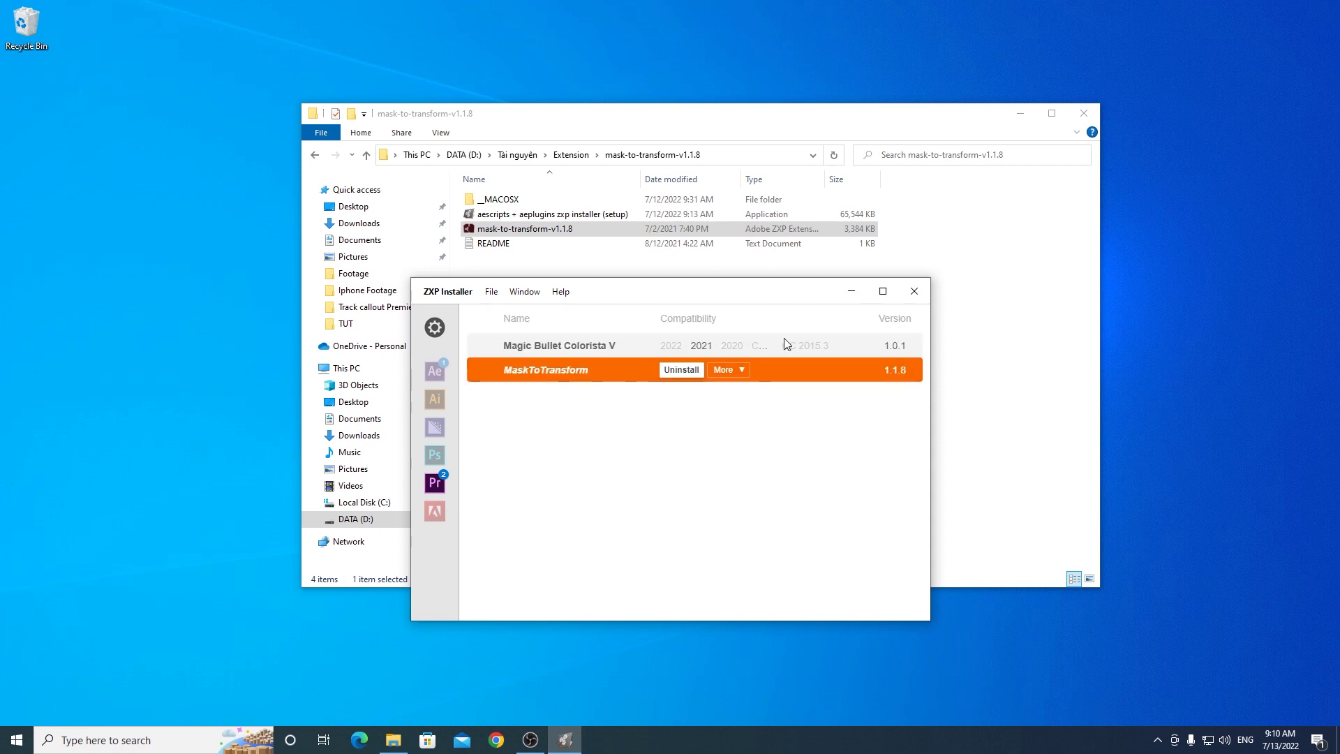
left_click(915, 291)
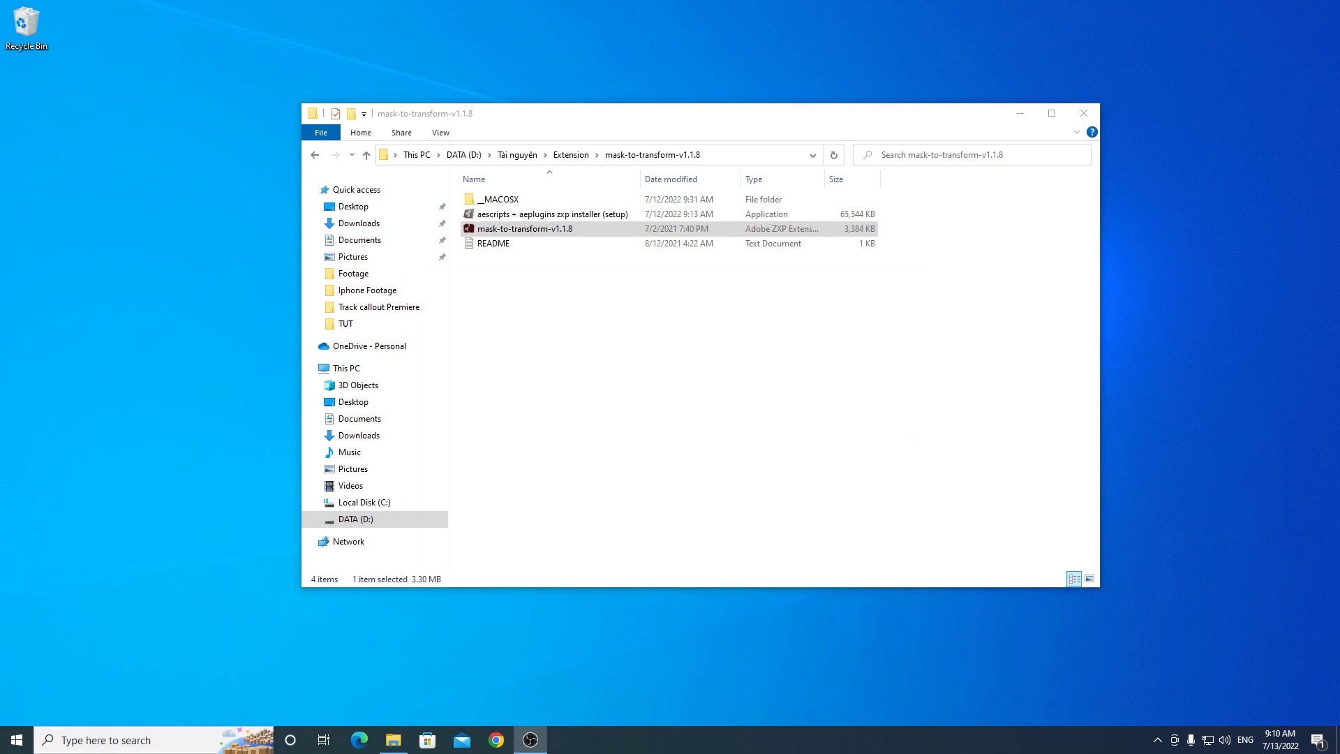
Step: Open the README in Notepad, select the aescripts ZXP Installer download URL, and open a new Chrome window
left_click(738, 397)
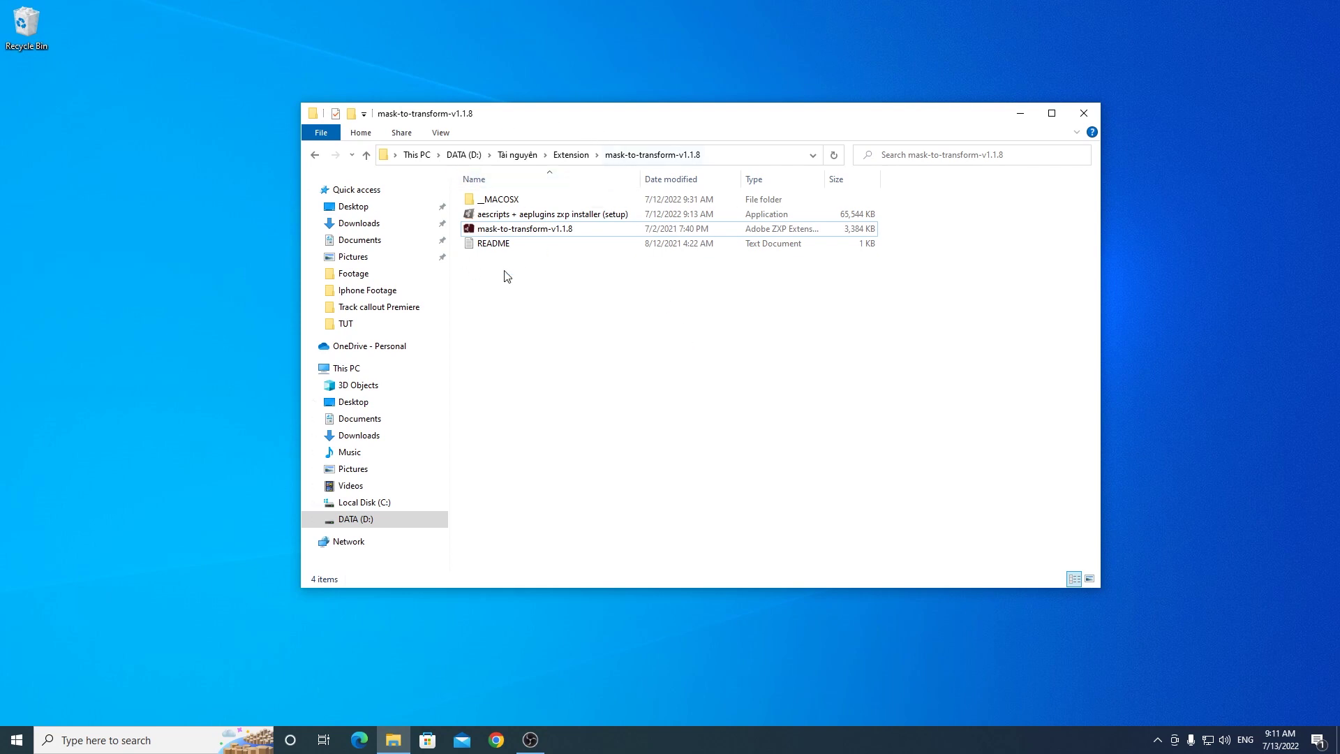
left_click(497, 218)
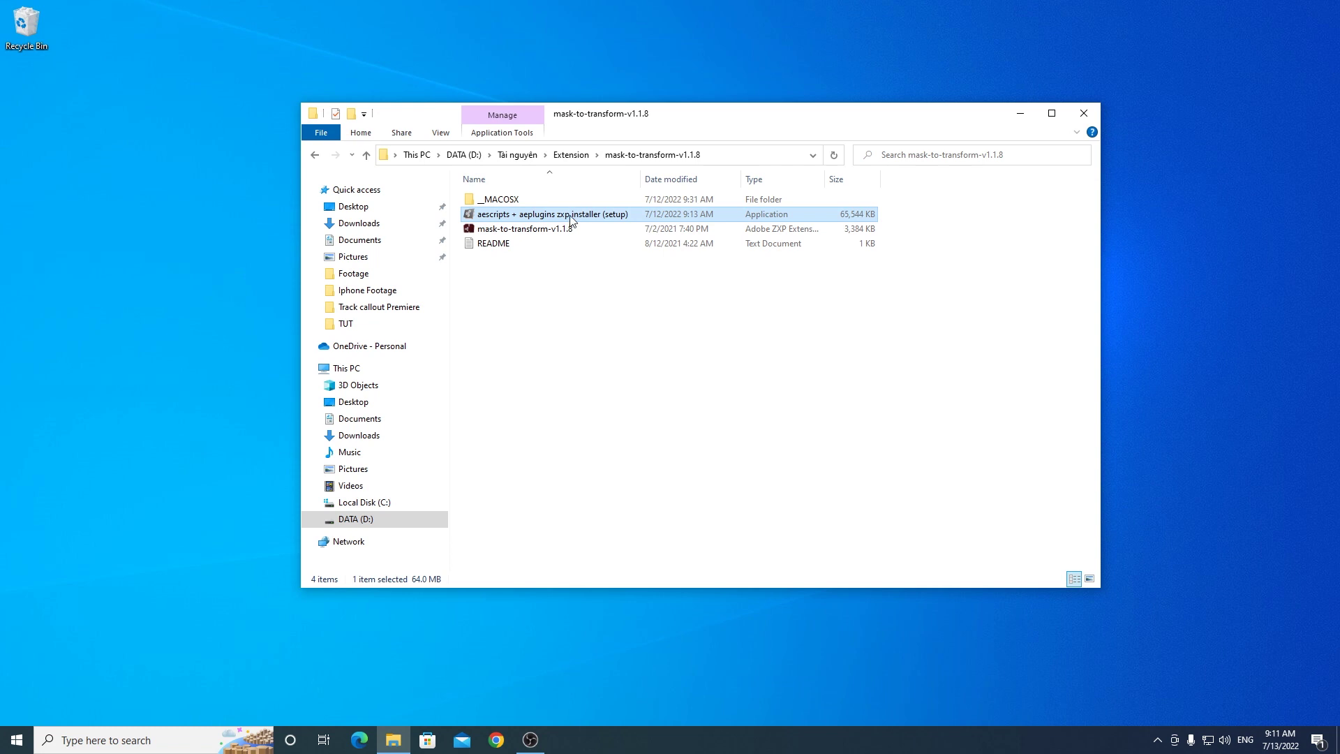
double_click(482, 246)
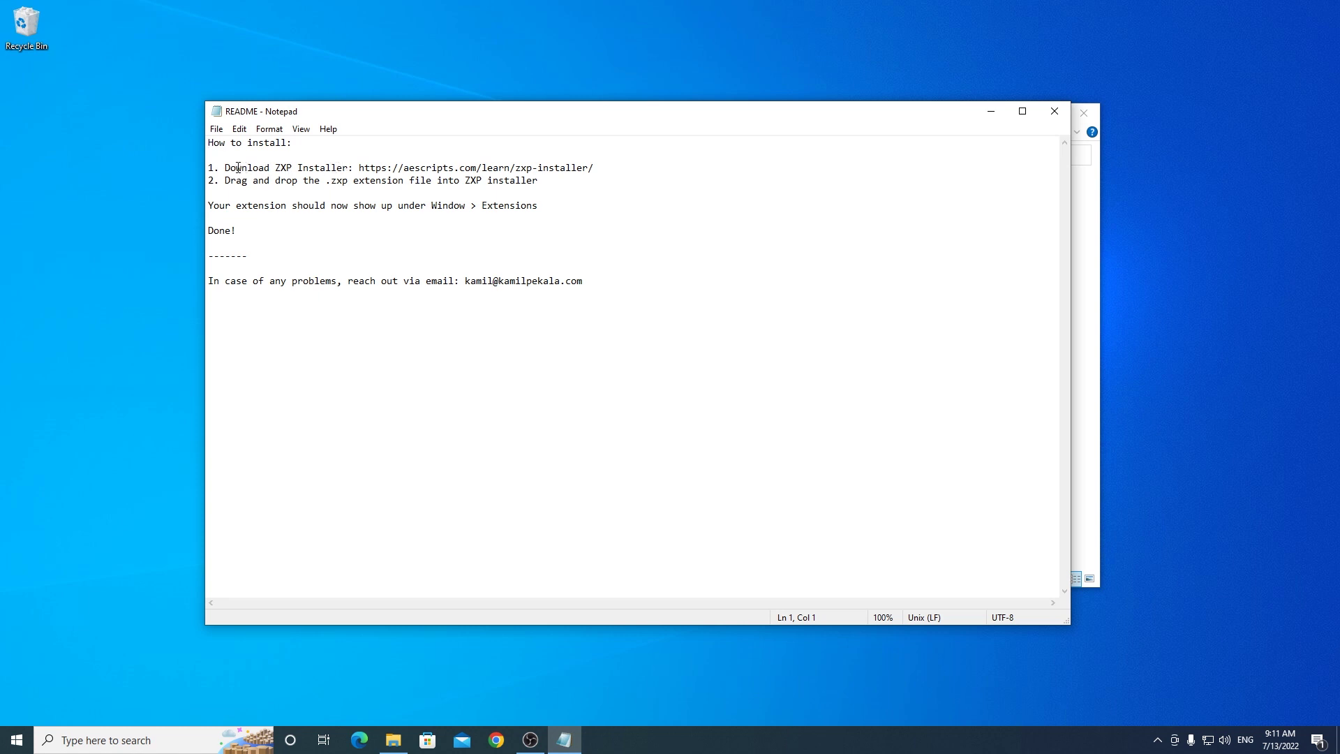
left_click_drag(358, 167, 594, 162)
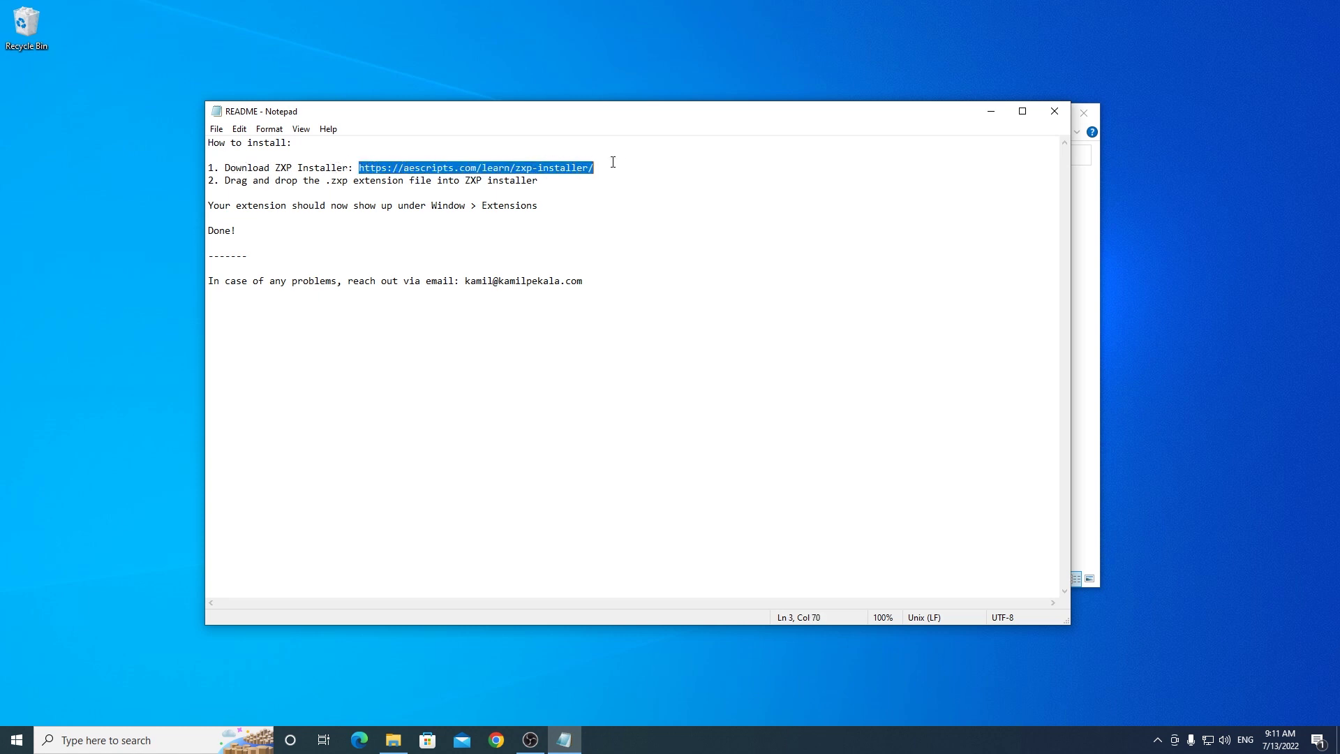
left_click(496, 740)
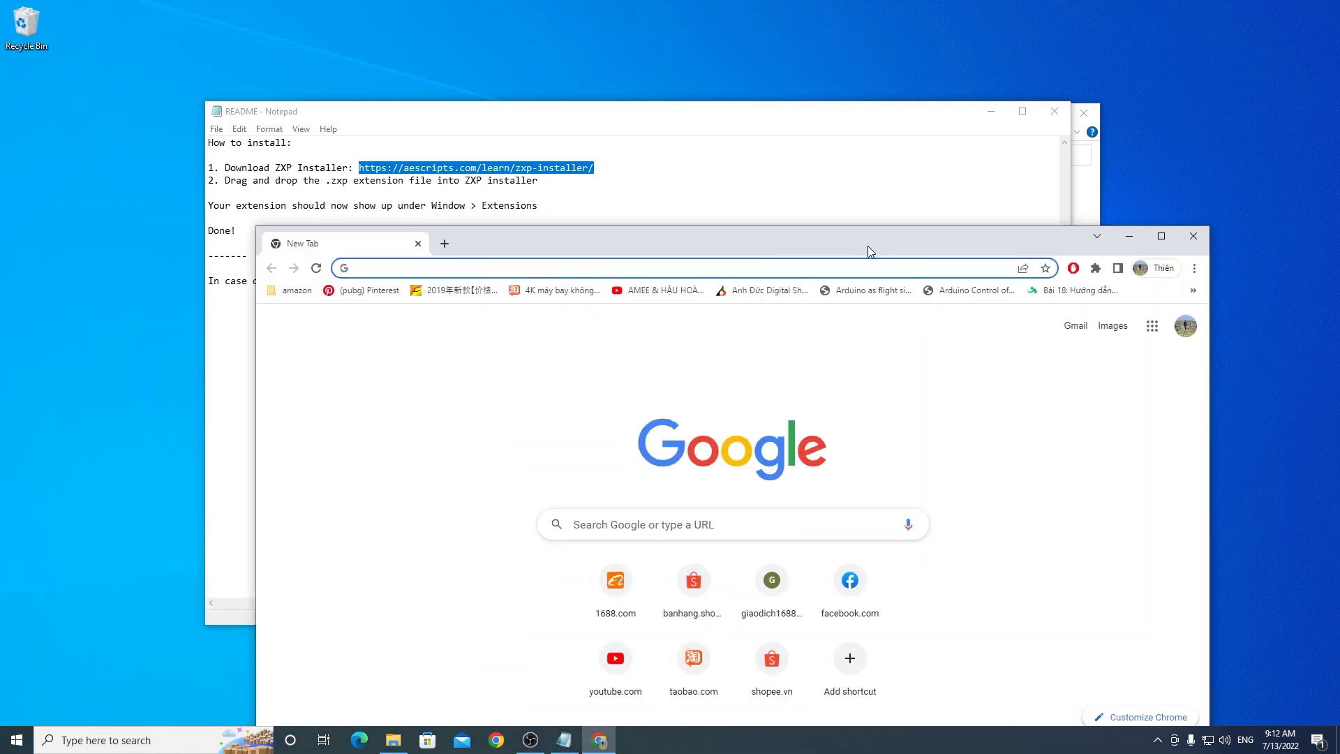
Step: Maximize Chrome, load the pasted aescripts ZXP Installer link, view the download buttons, then close Chrome
double_click(868, 245)
left_click(398, 34)
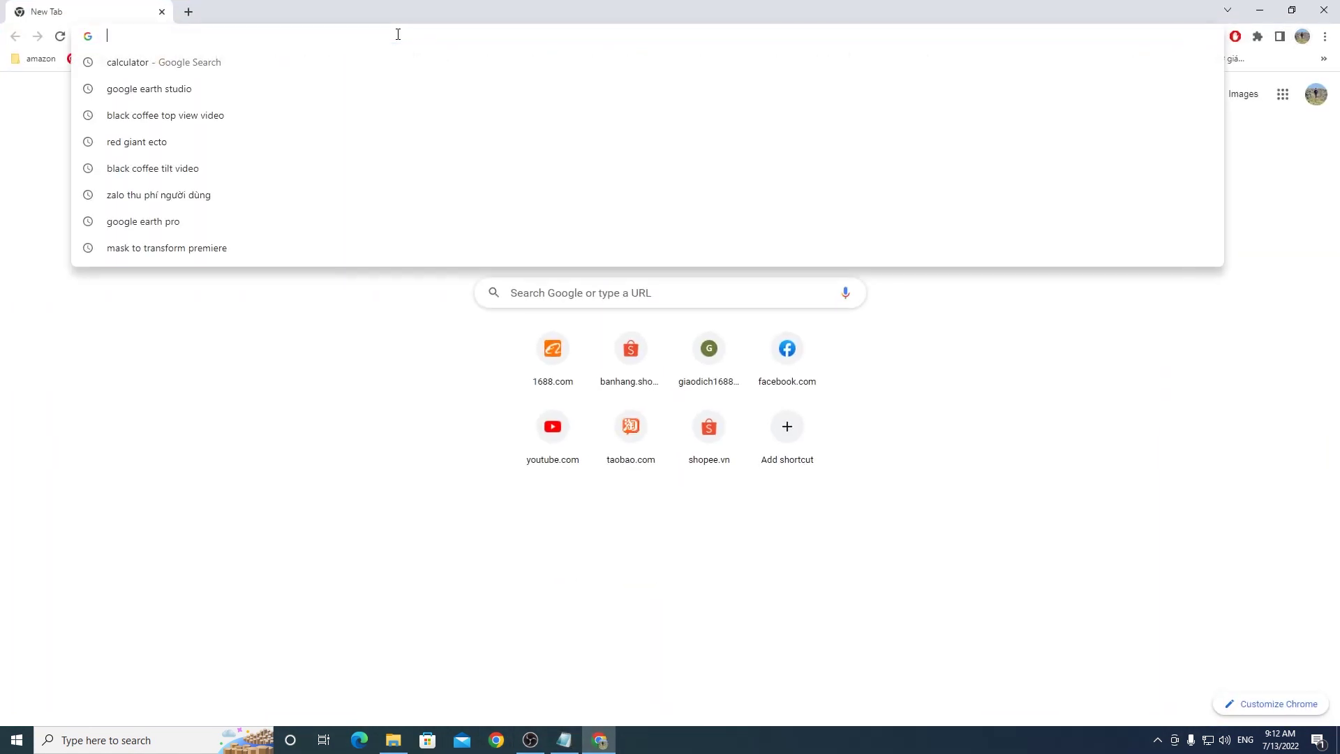
type("https://aescripts.com/learn/zxp-installer/")
key("Return")
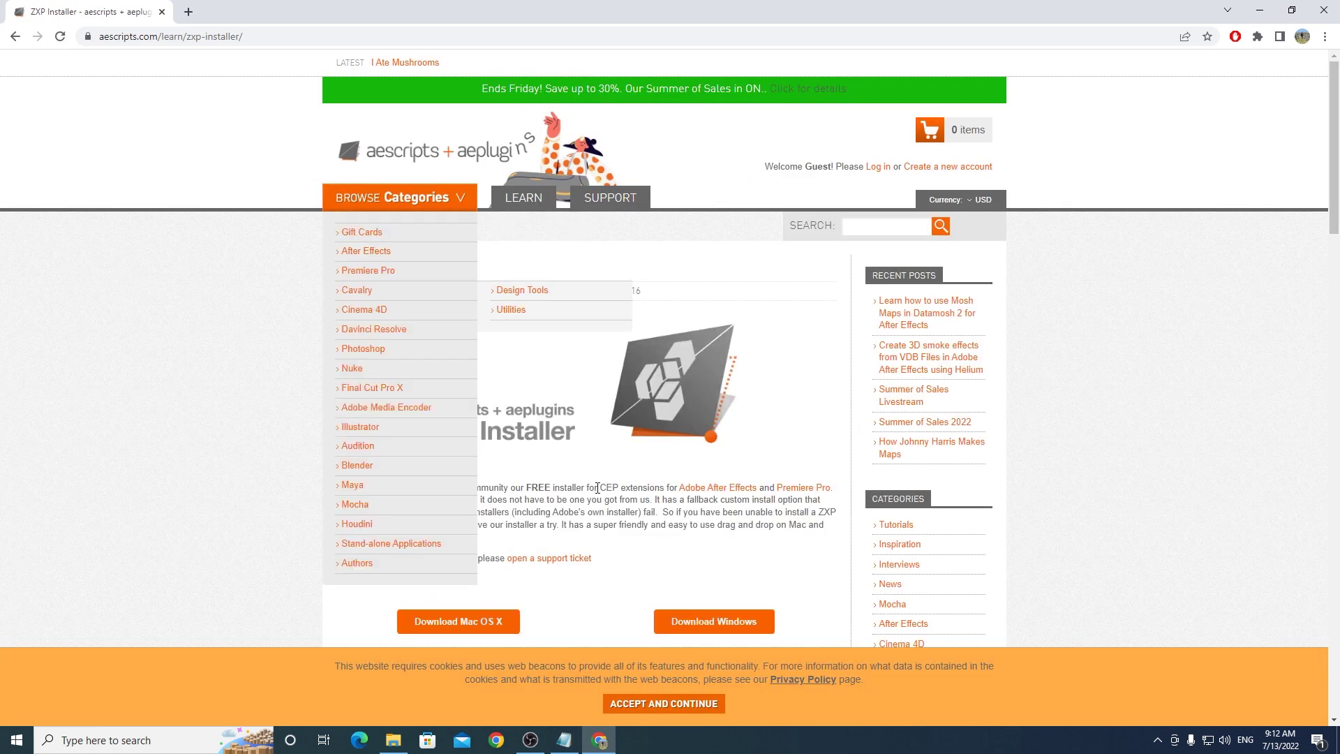
scroll(447, 489, "down", 2)
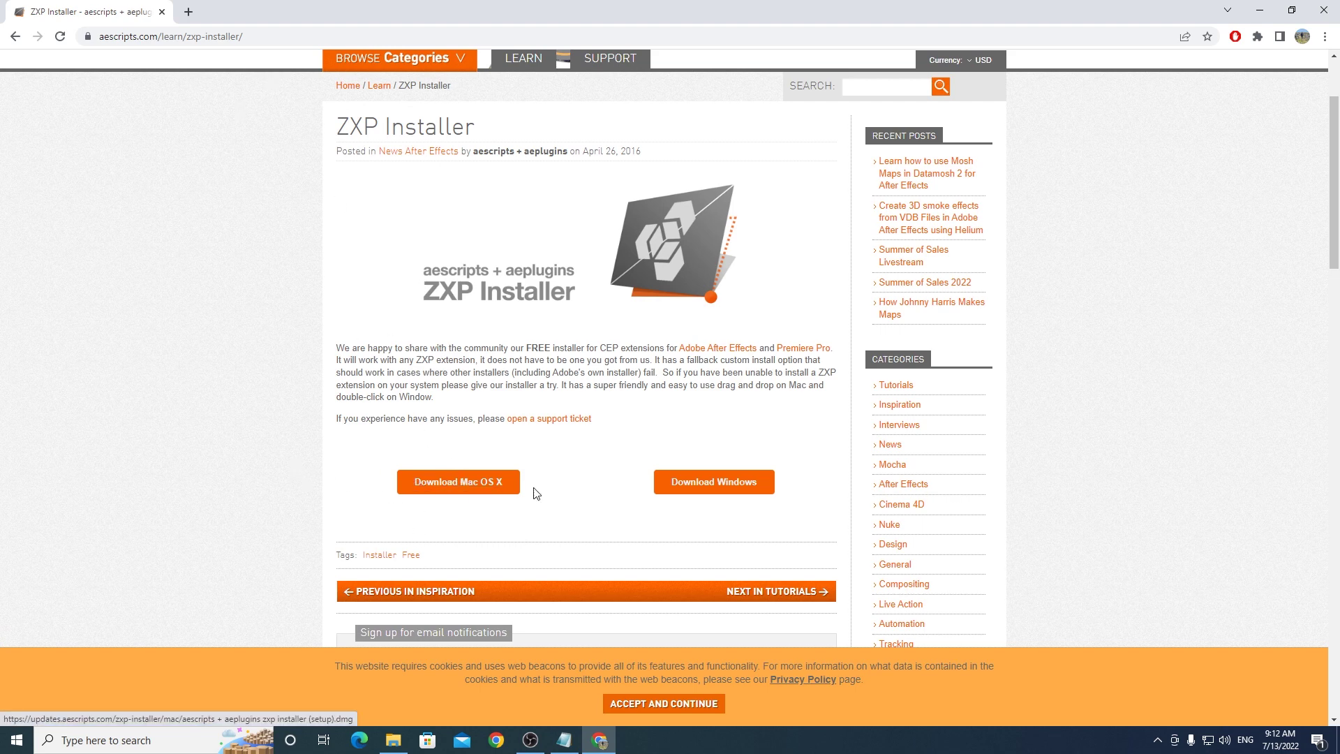
left_click(1324, 10)
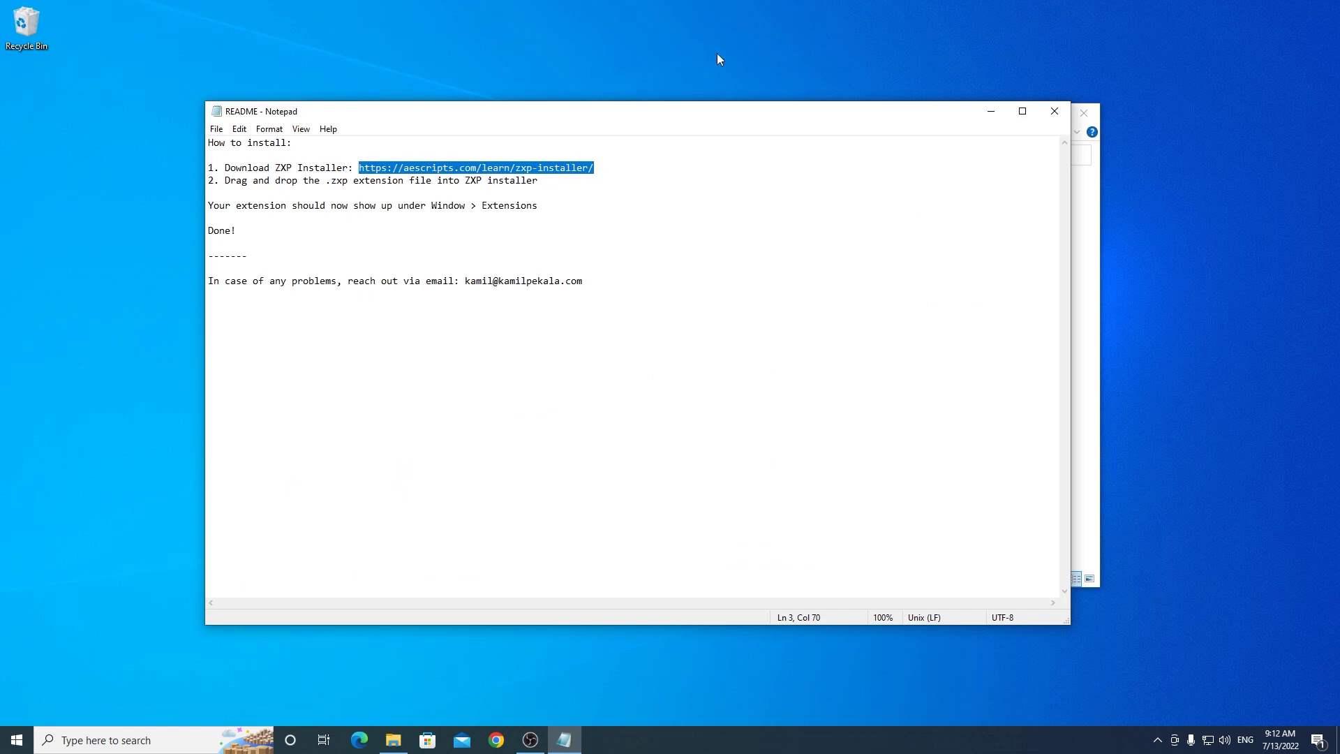
Step: Close the README notes, look over the installer and .zxp files, then relaunch Adobe Premiere Pro 2021
left_click(1054, 111)
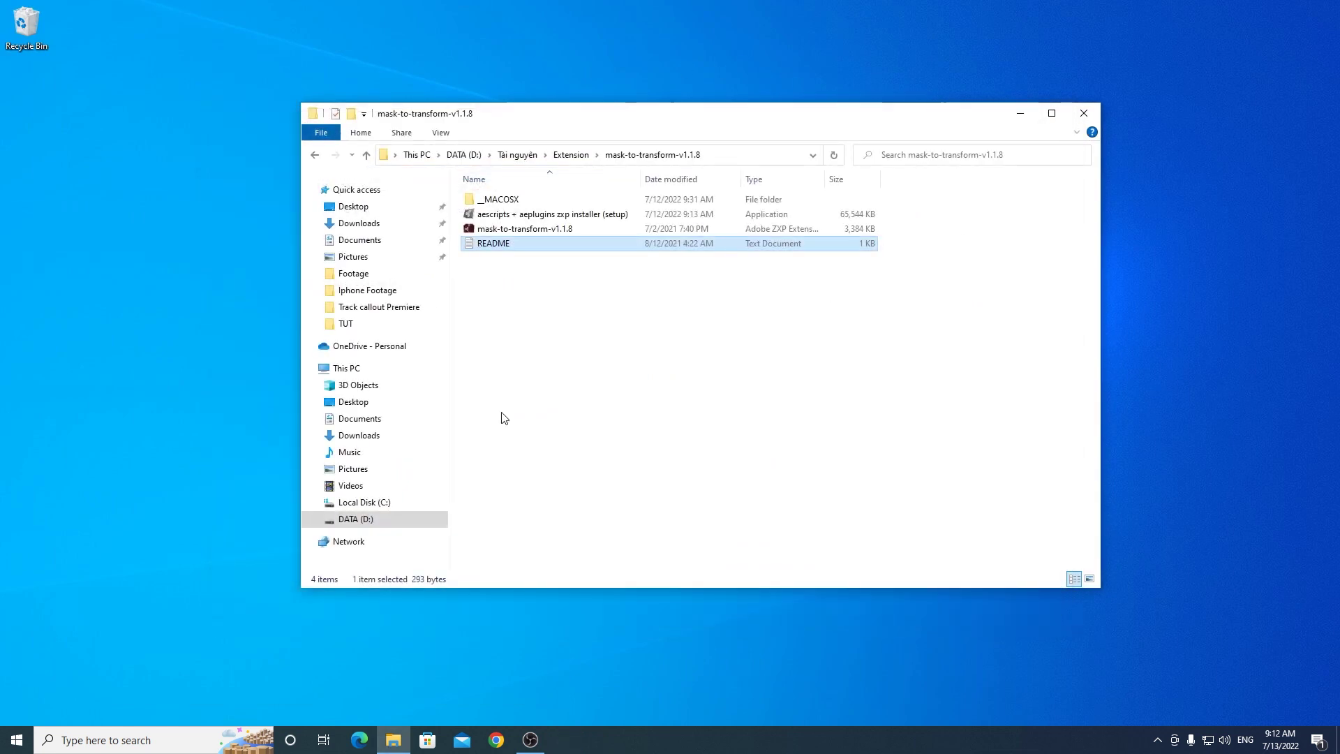
left_click(492, 217)
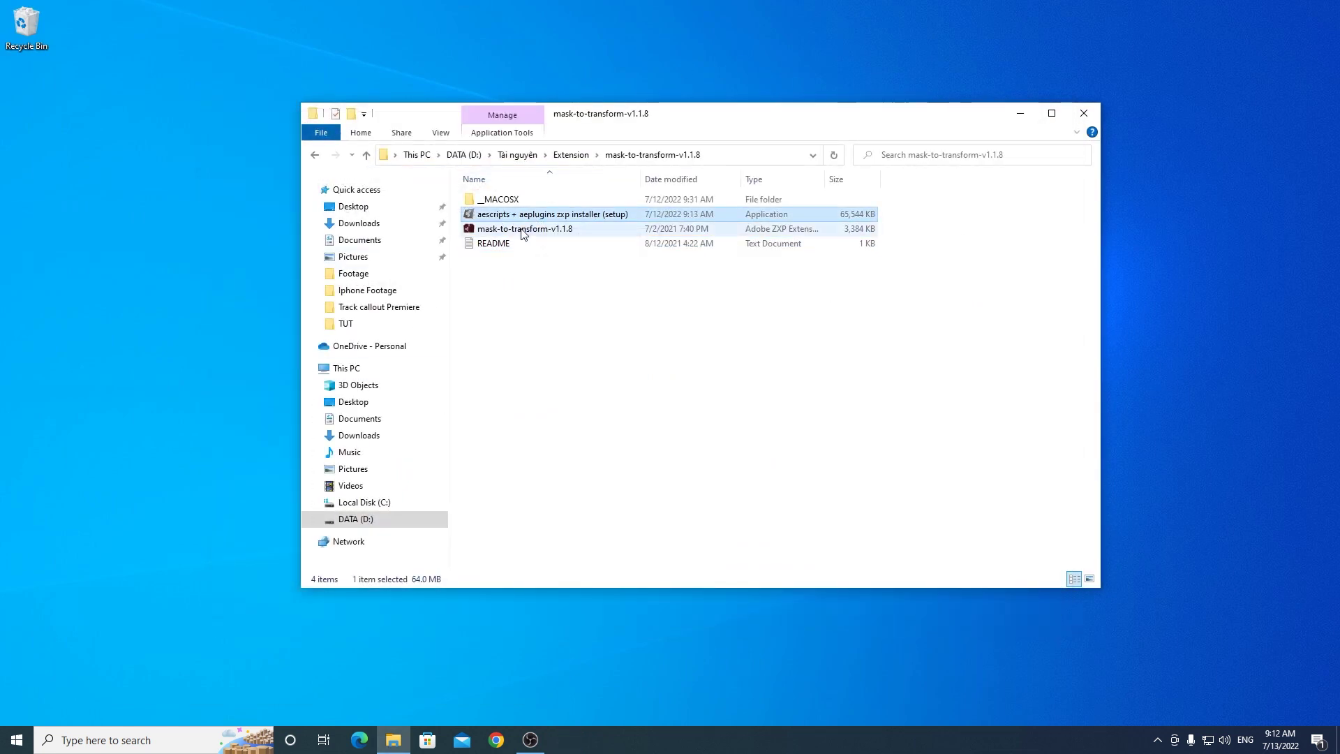
left_click(523, 230)
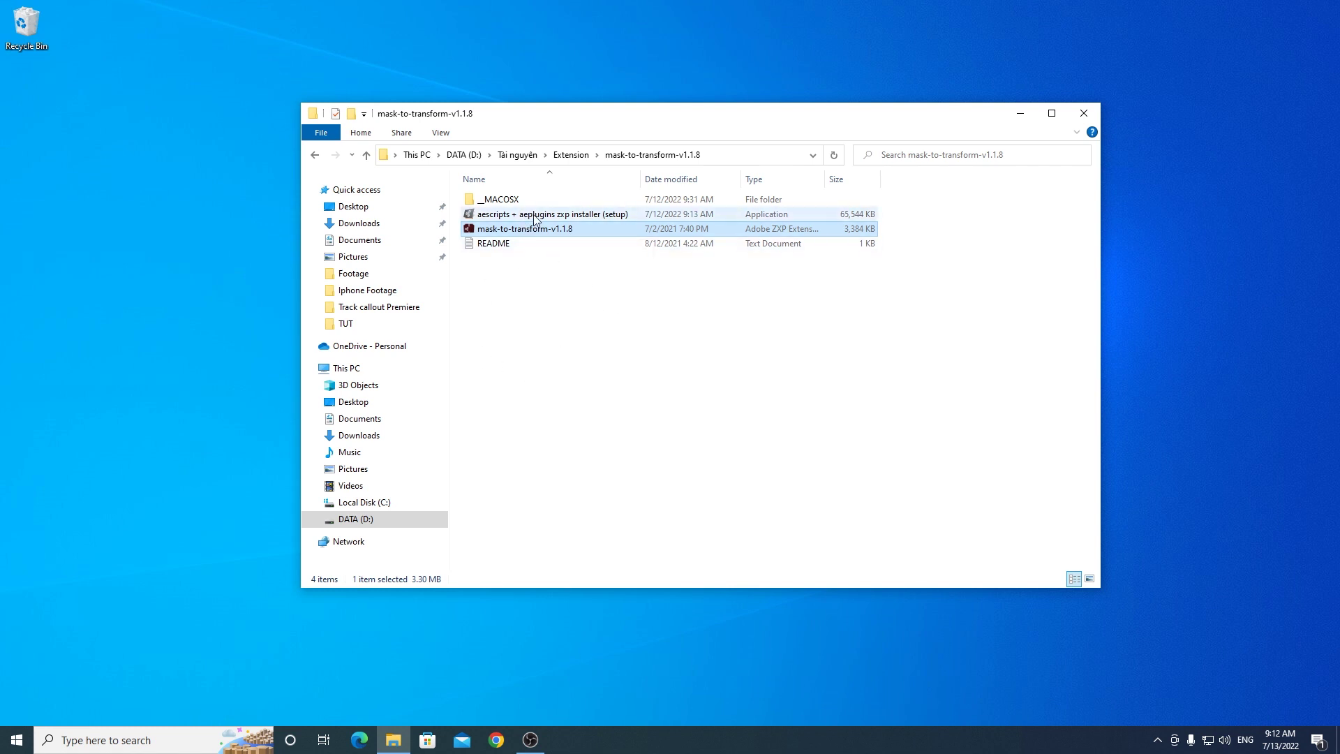
left_click(496, 217)
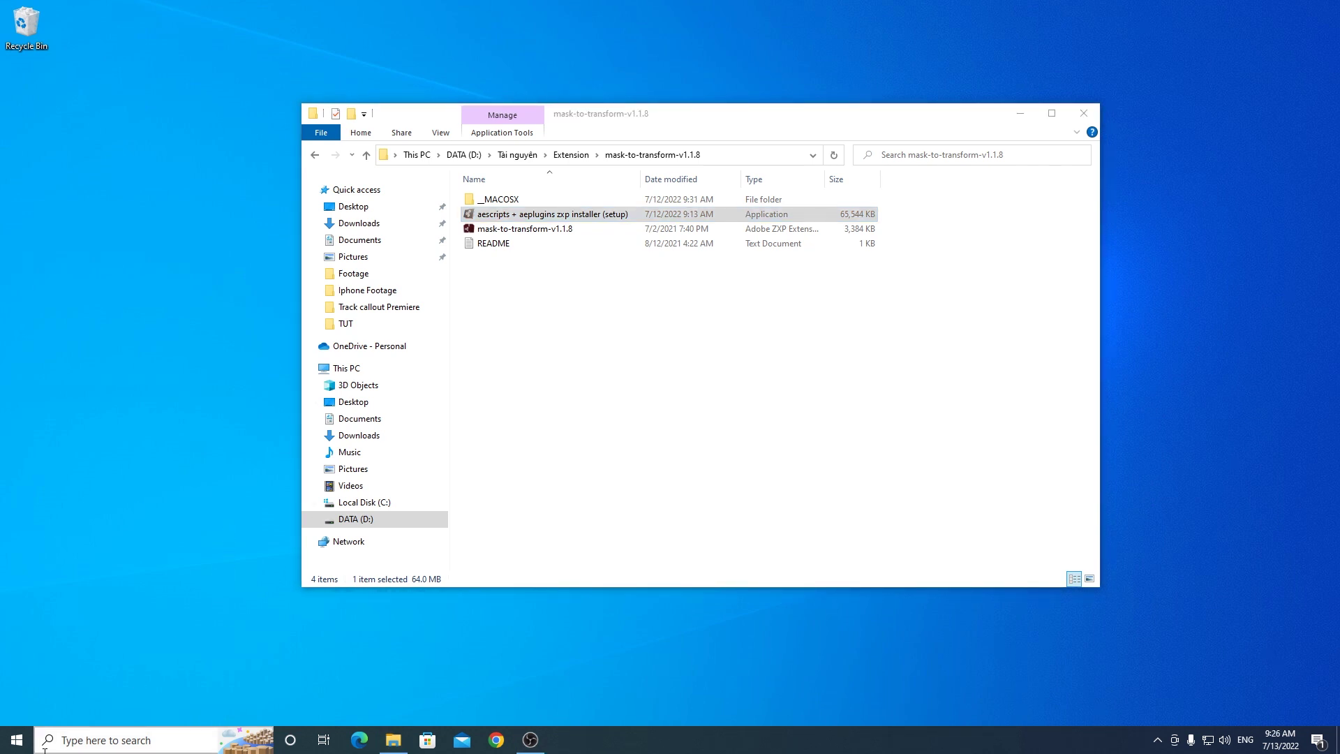
left_click(20, 745)
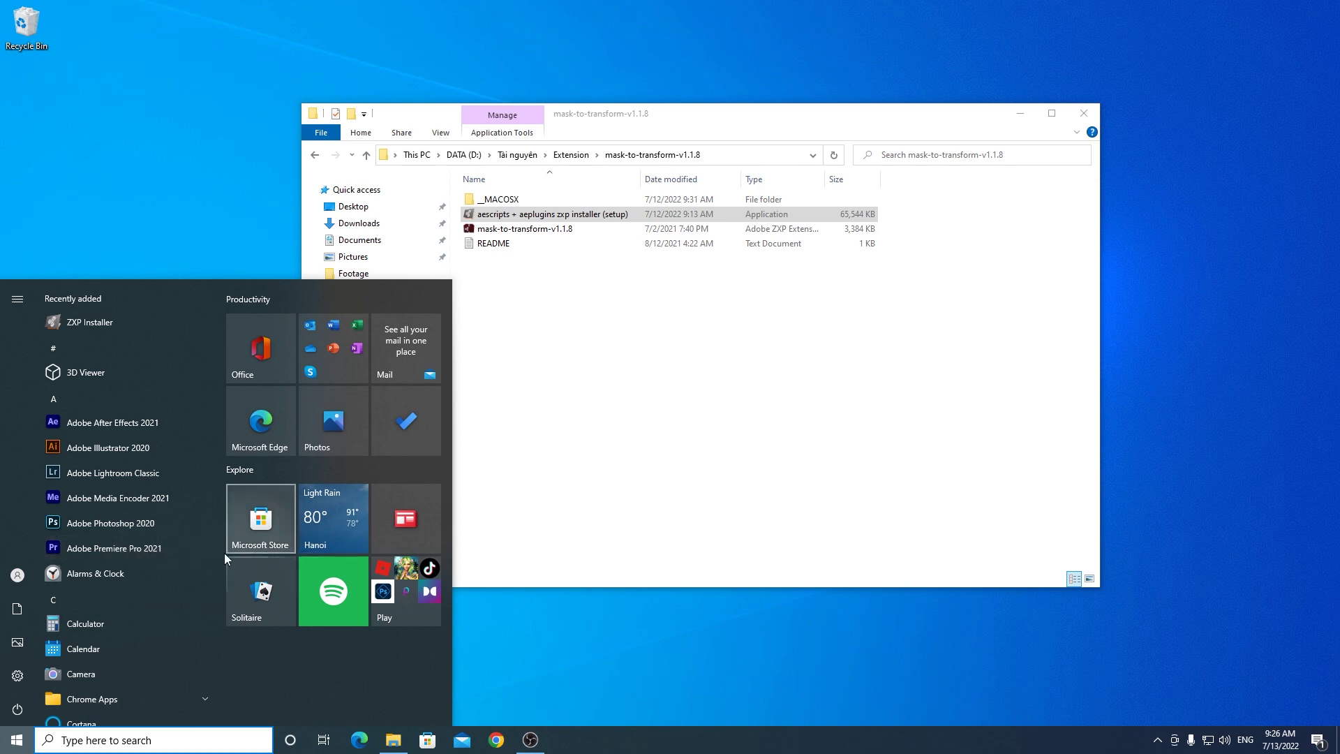
left_click(109, 556)
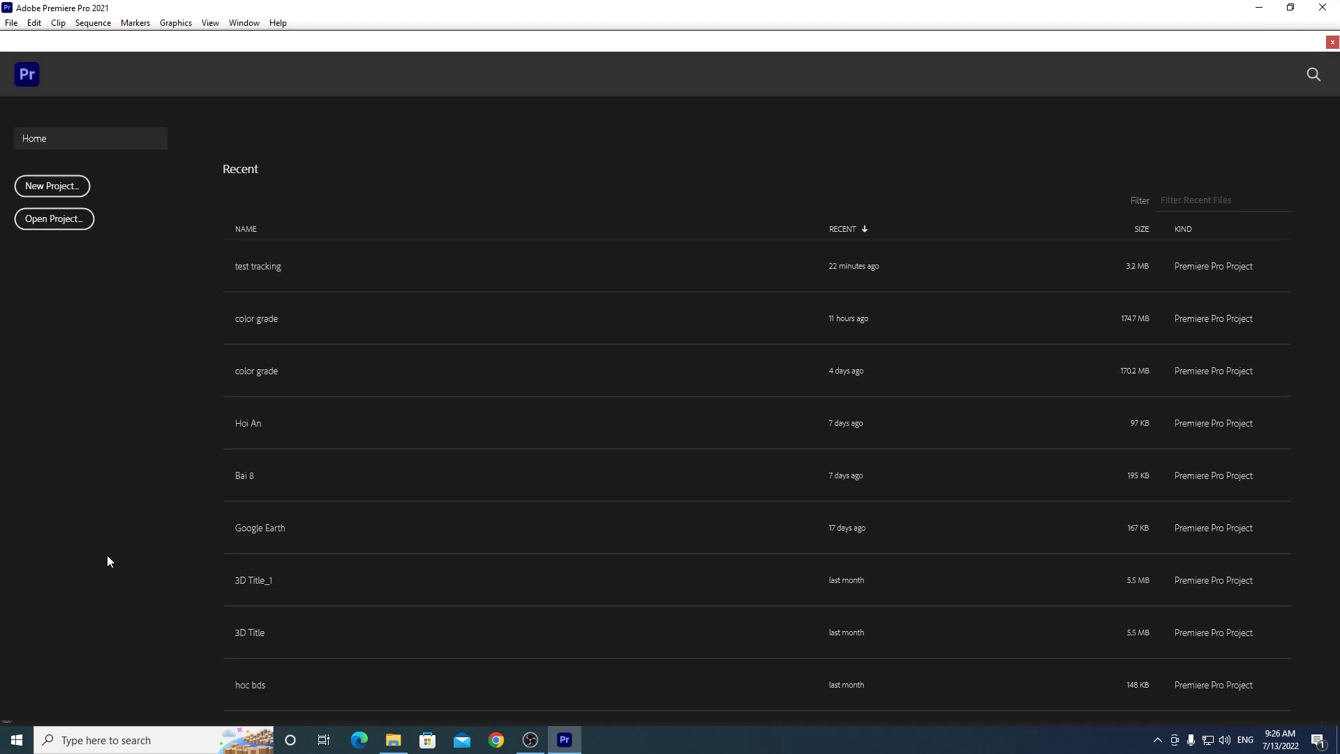
Step: Create project 'tracking' in D:\TUT Making\Track callout Premiere using the GPU (CUDA) renderer
left_click(52, 186)
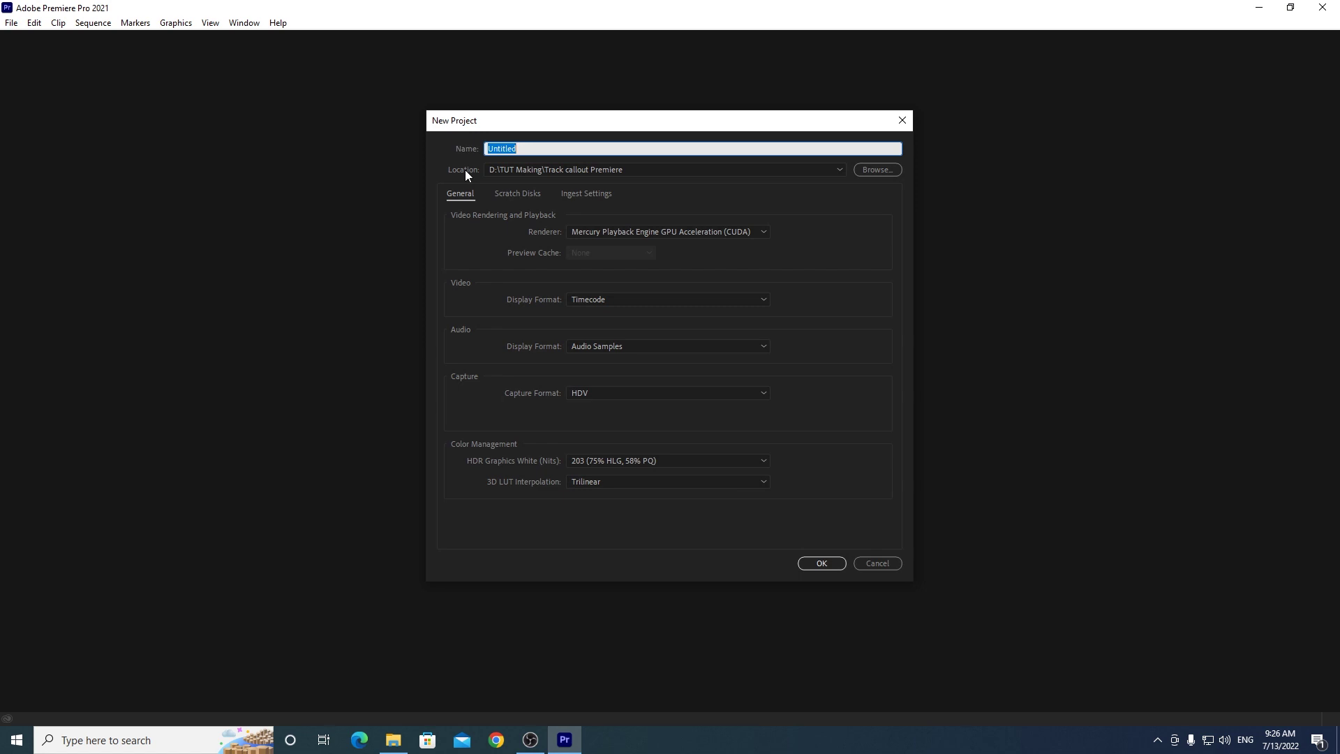
left_click(878, 169)
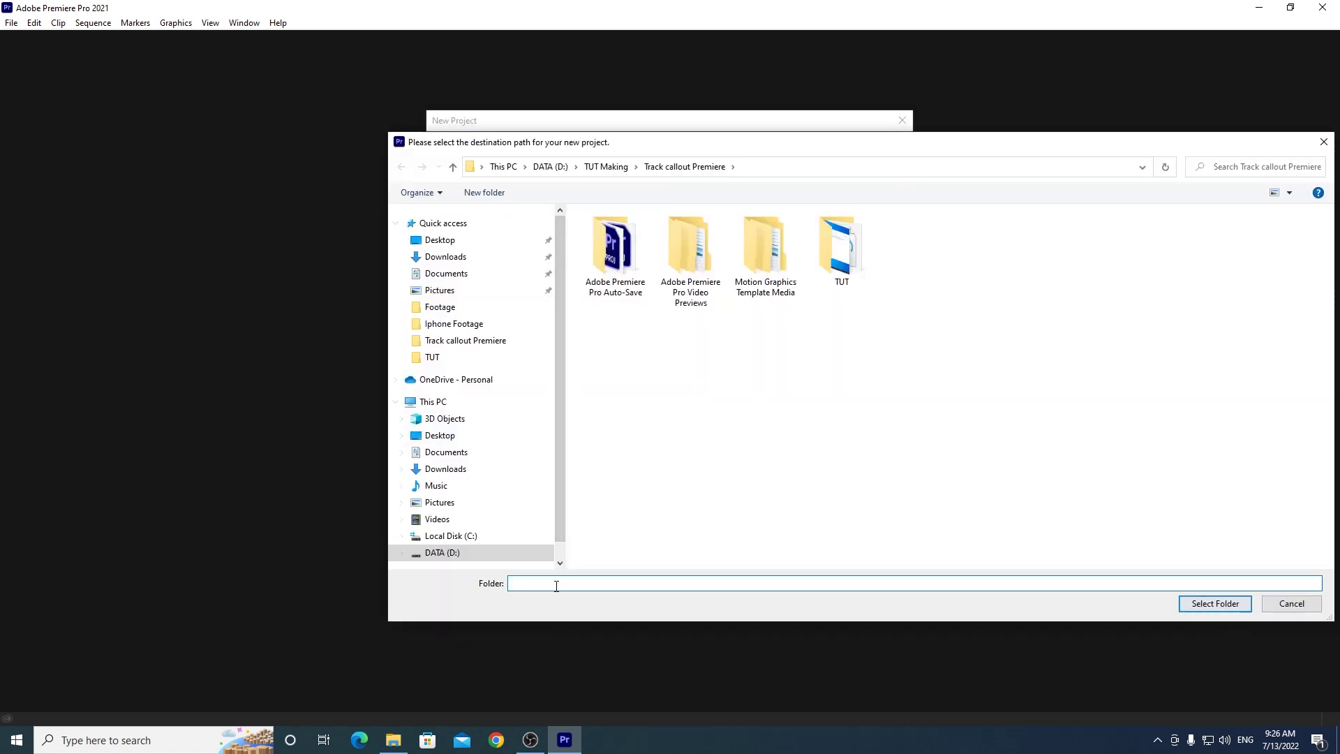
left_click(468, 341)
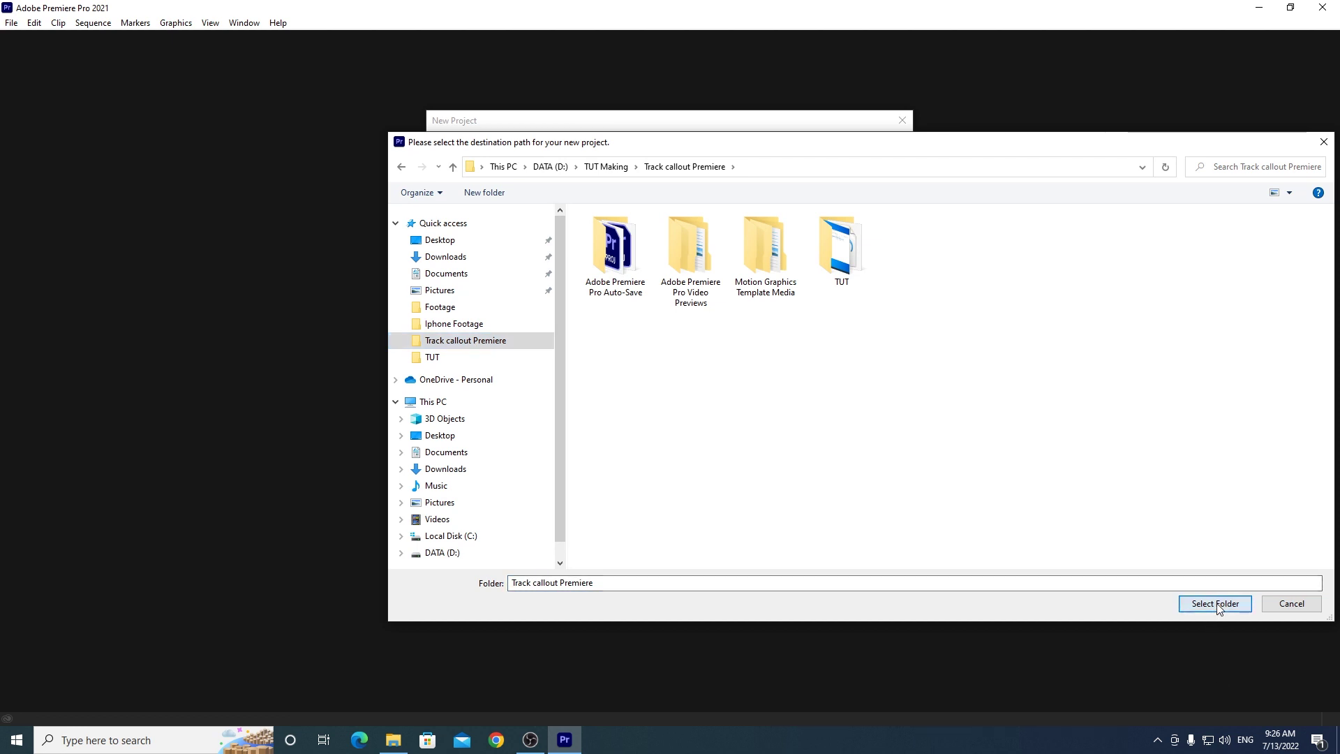
left_click(1214, 604)
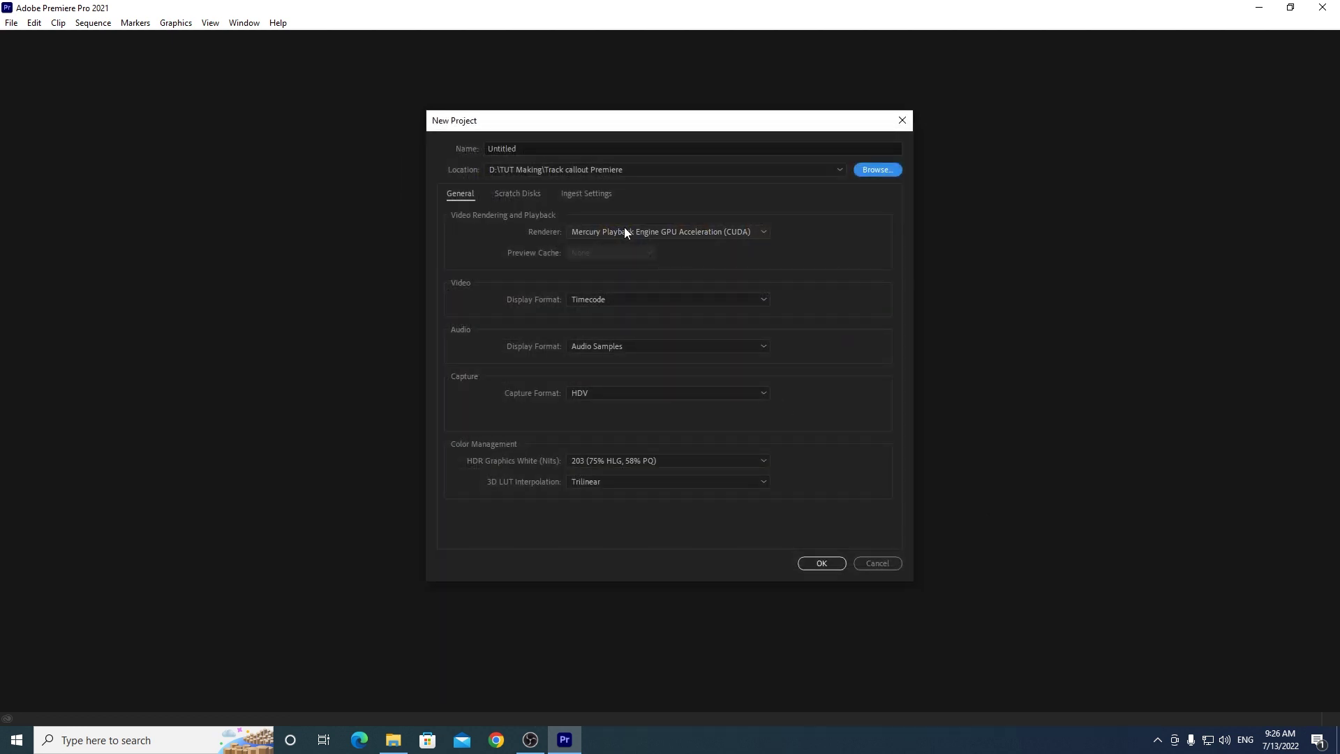
left_click(661, 231)
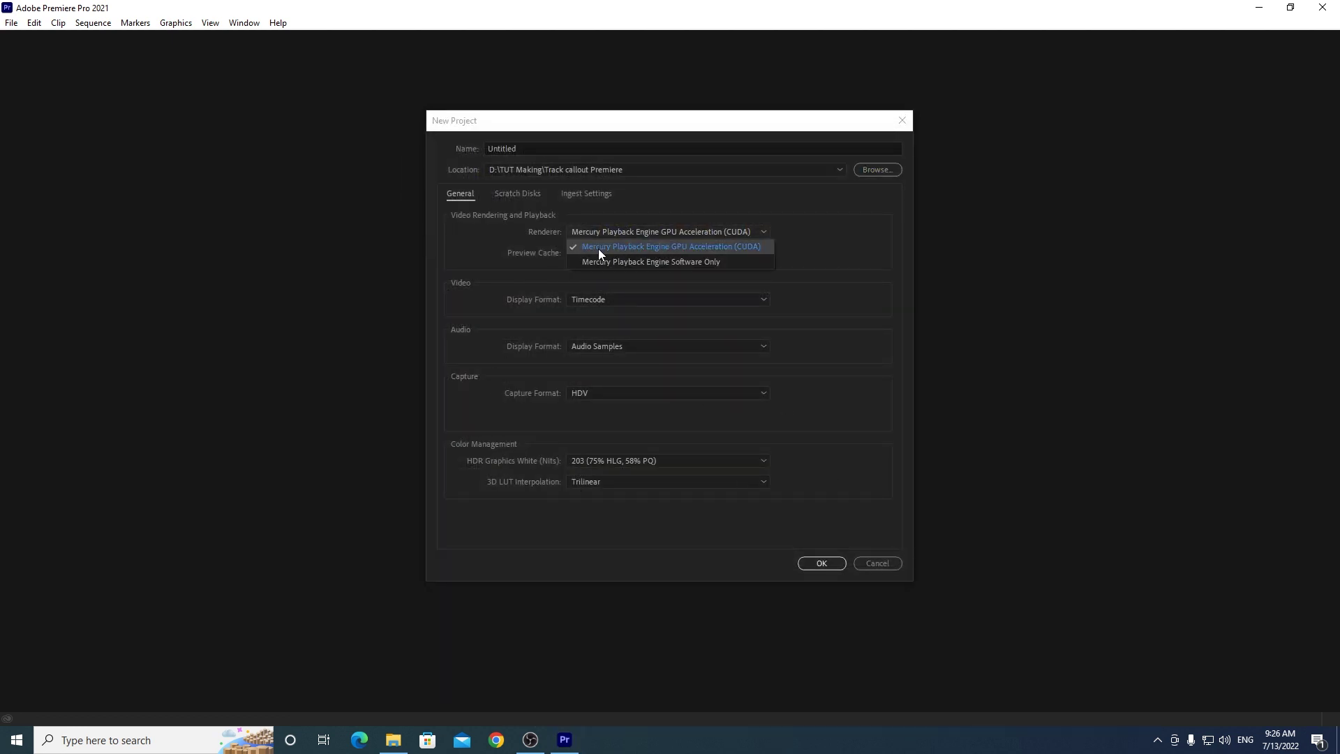
left_click(701, 247)
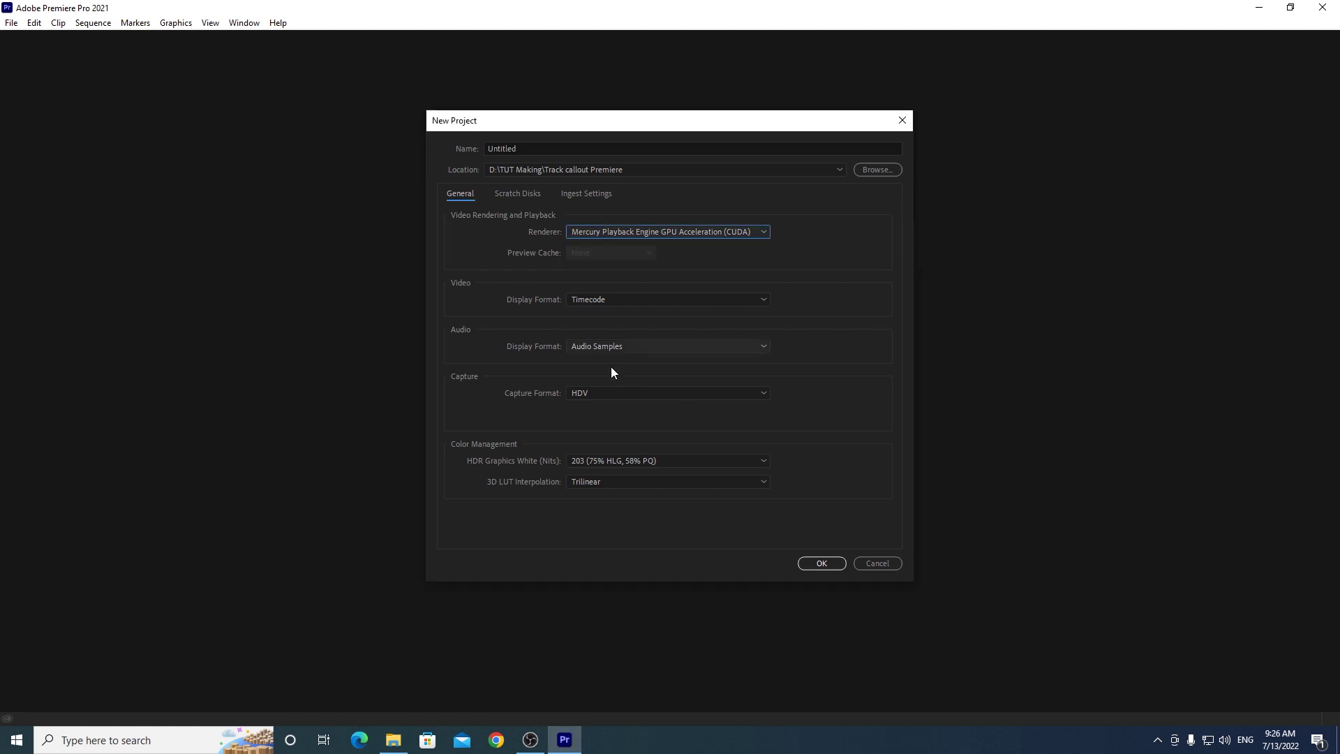
left_click(625, 231)
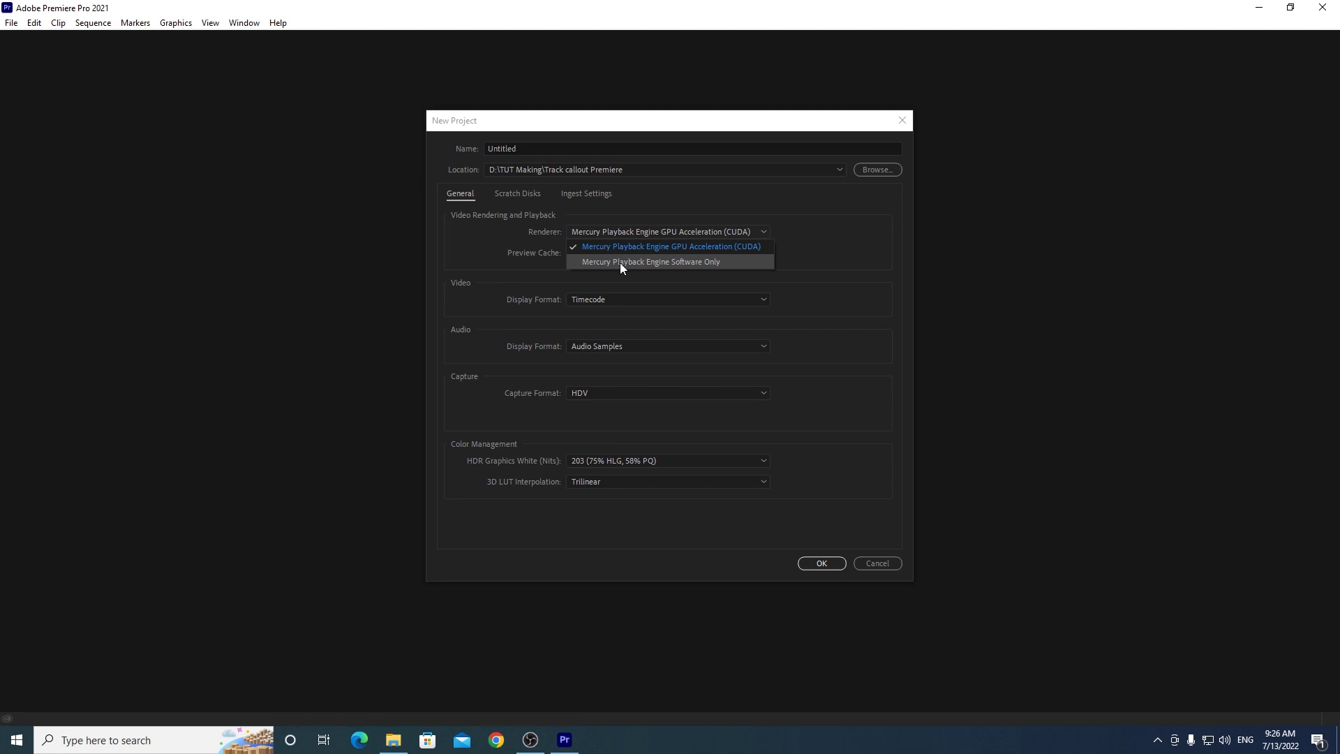
left_click(655, 246)
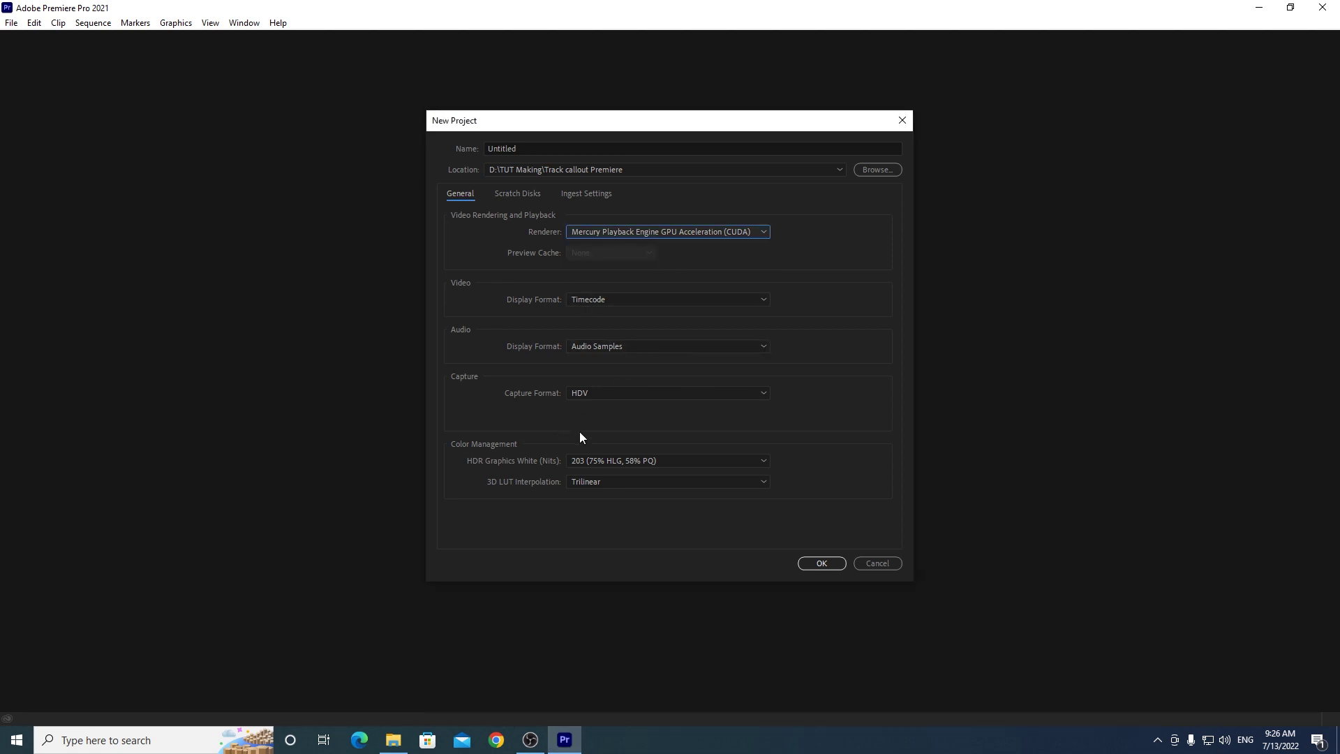
left_click(450, 148)
type("tracking")
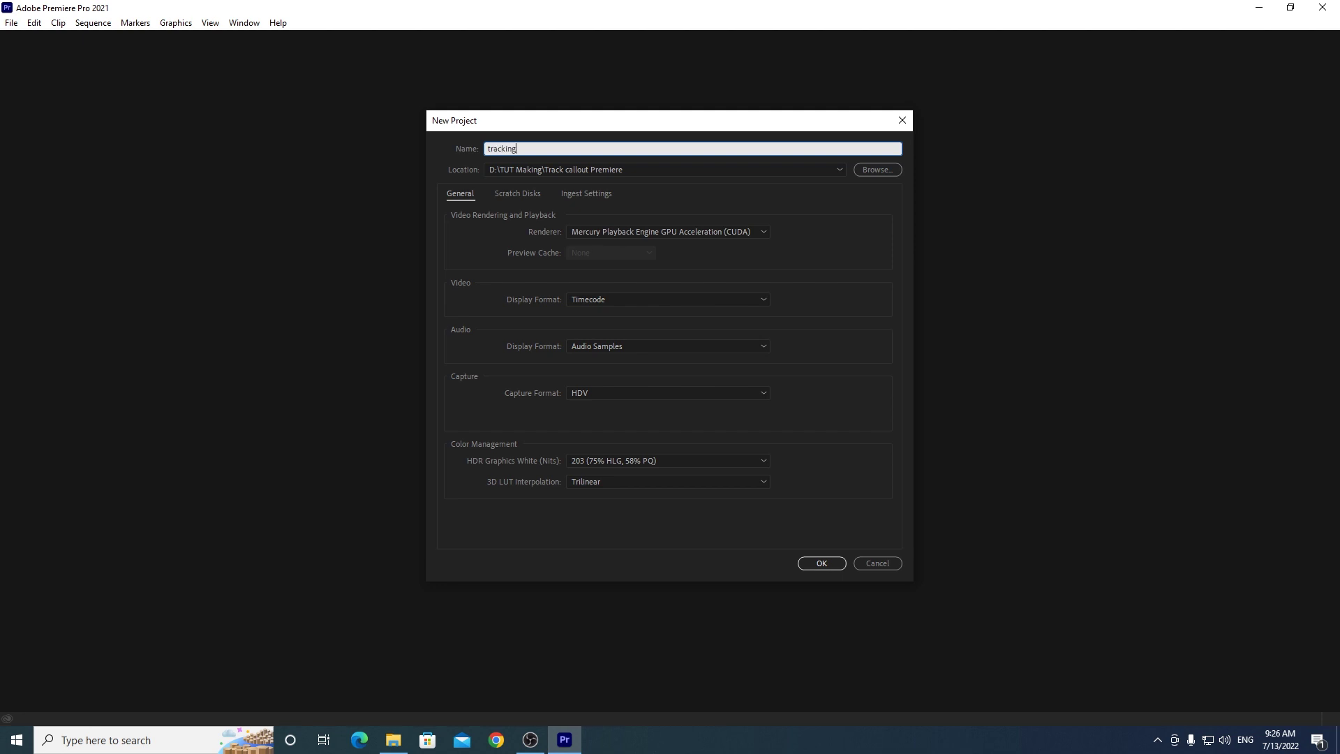
left_click(822, 563)
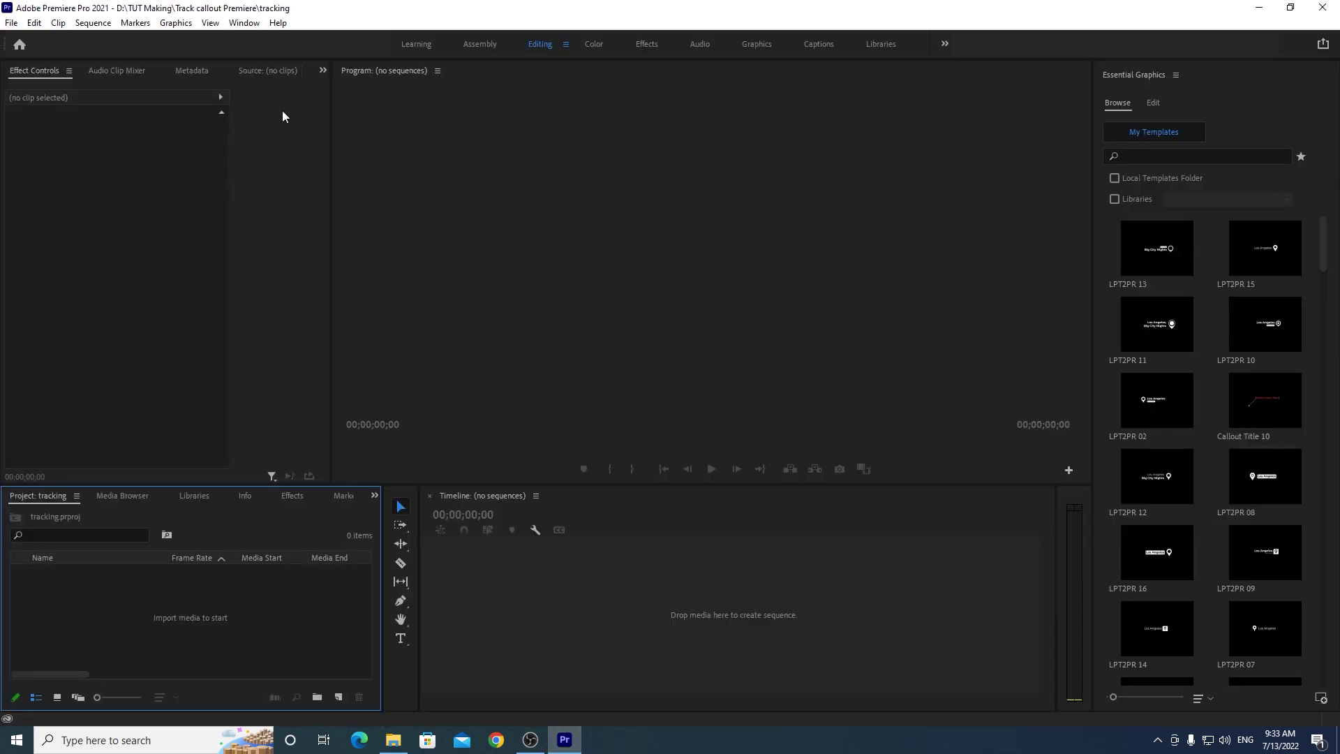
left_click(244, 23)
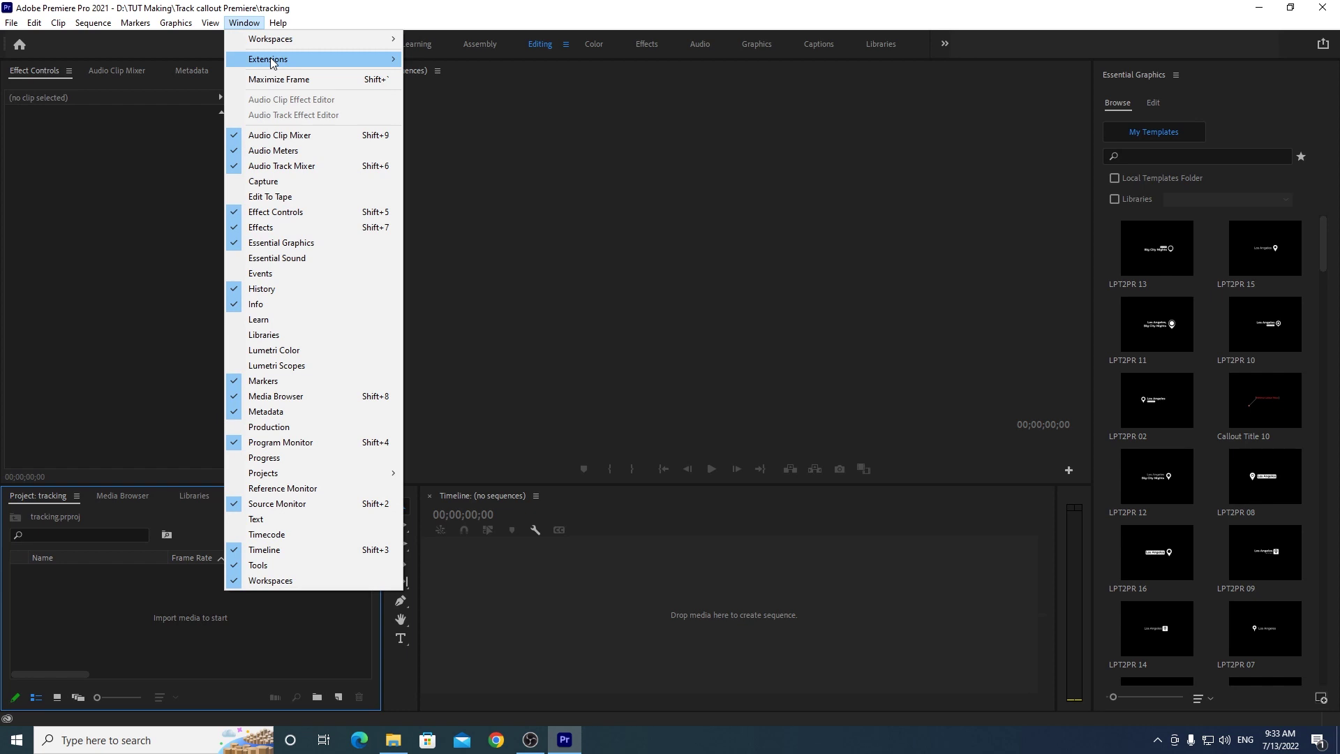
mouse_move(273, 63)
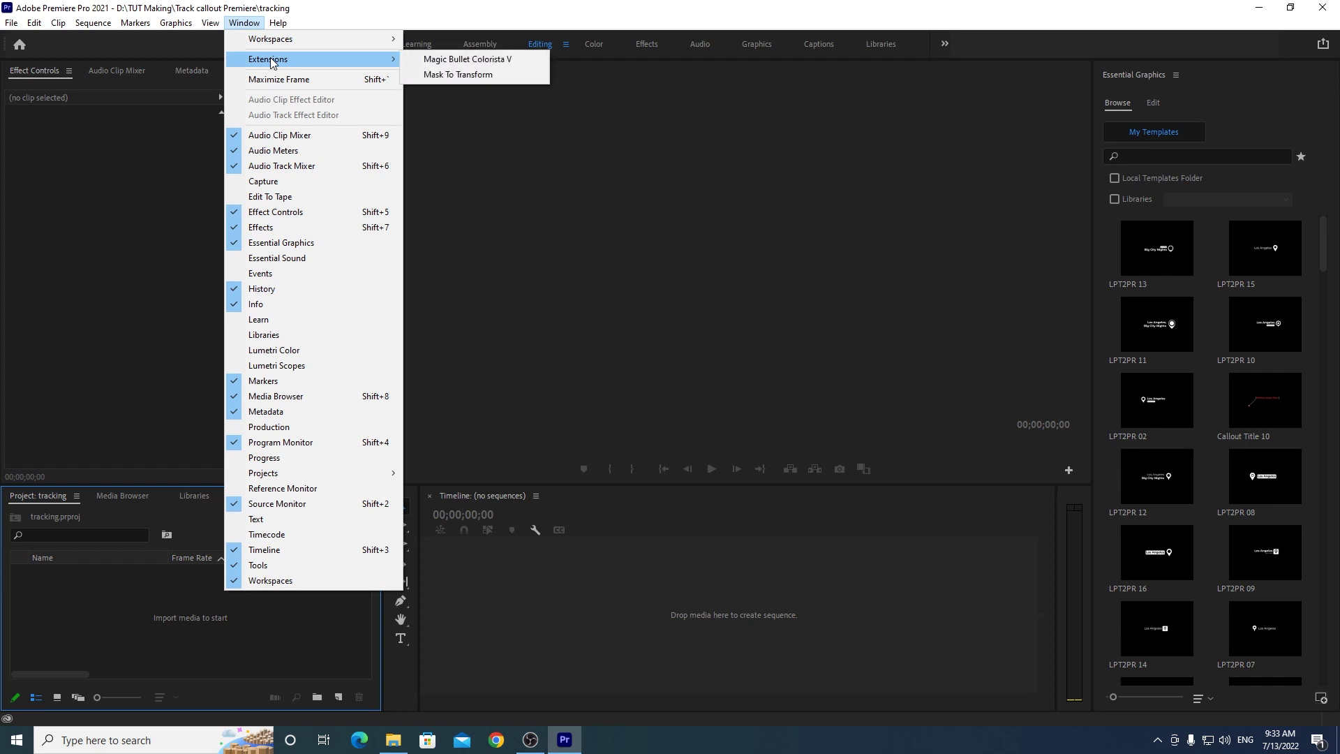
left_click(459, 75)
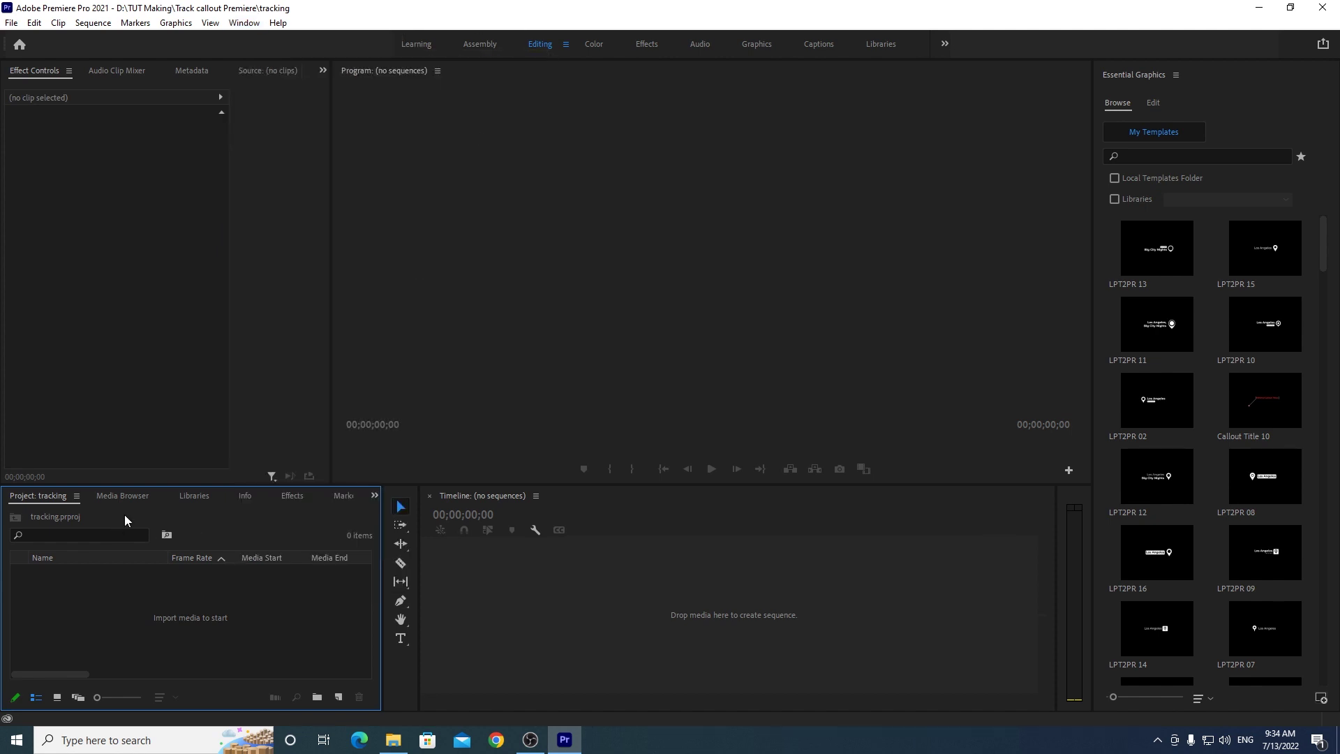
Step: Create Sequence 01 as an AVCHD 1080p square-pixel sequence at 29.97 fps, widening the timeline
right_click(92, 519)
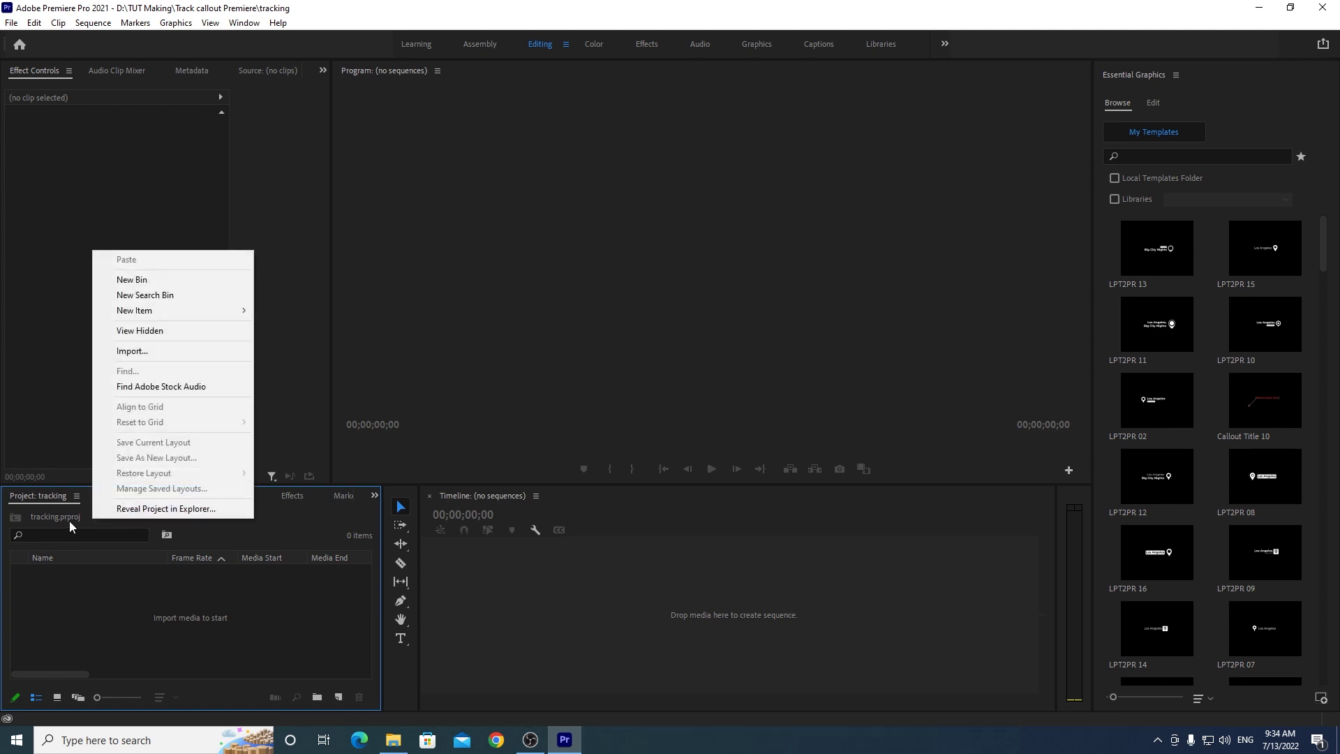
mouse_move(137, 311)
left_click(328, 311)
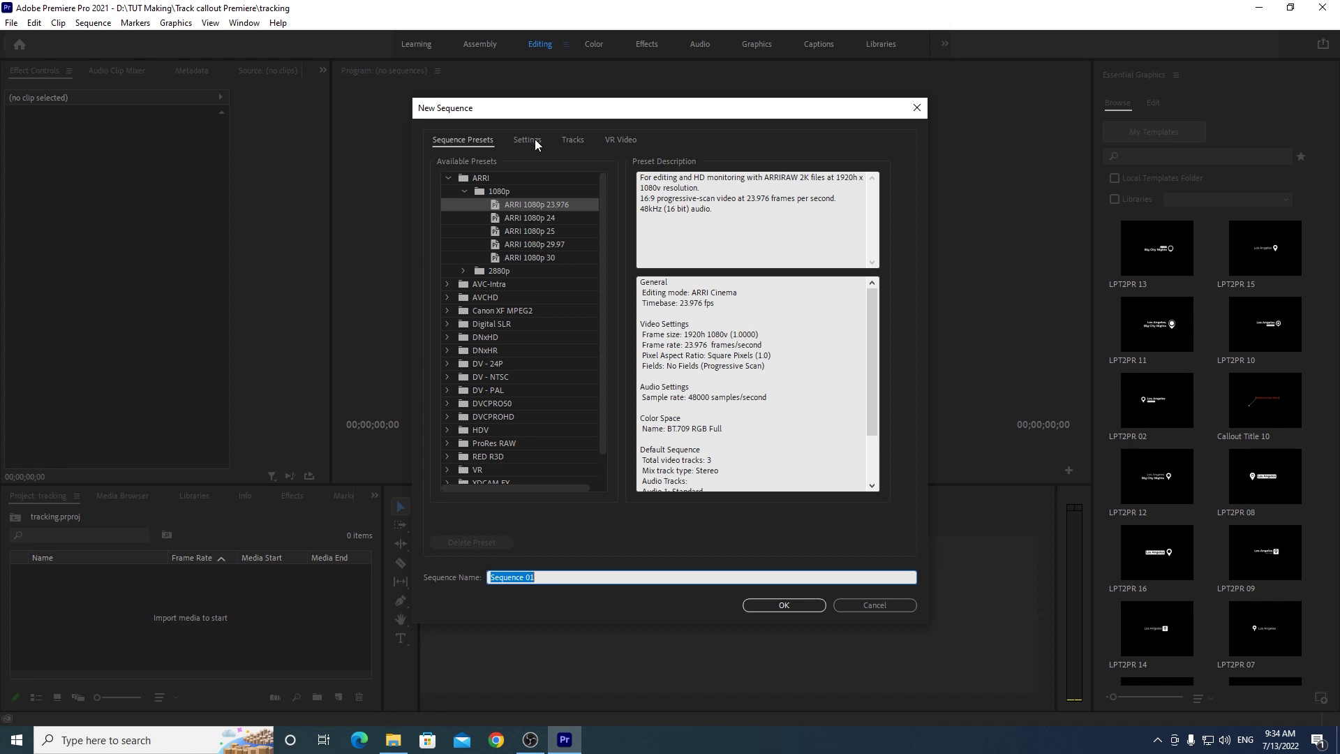
left_click(534, 140)
left_click(601, 162)
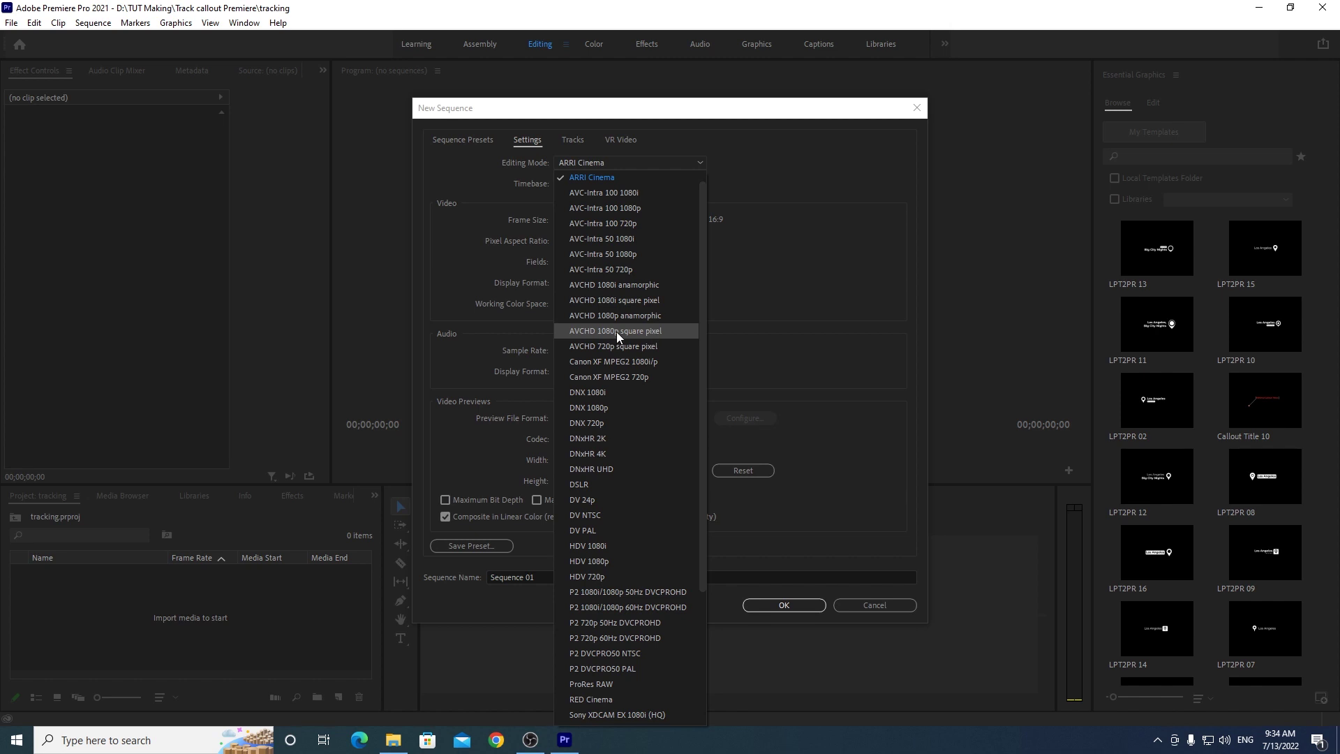
left_click(617, 332)
left_click(609, 183)
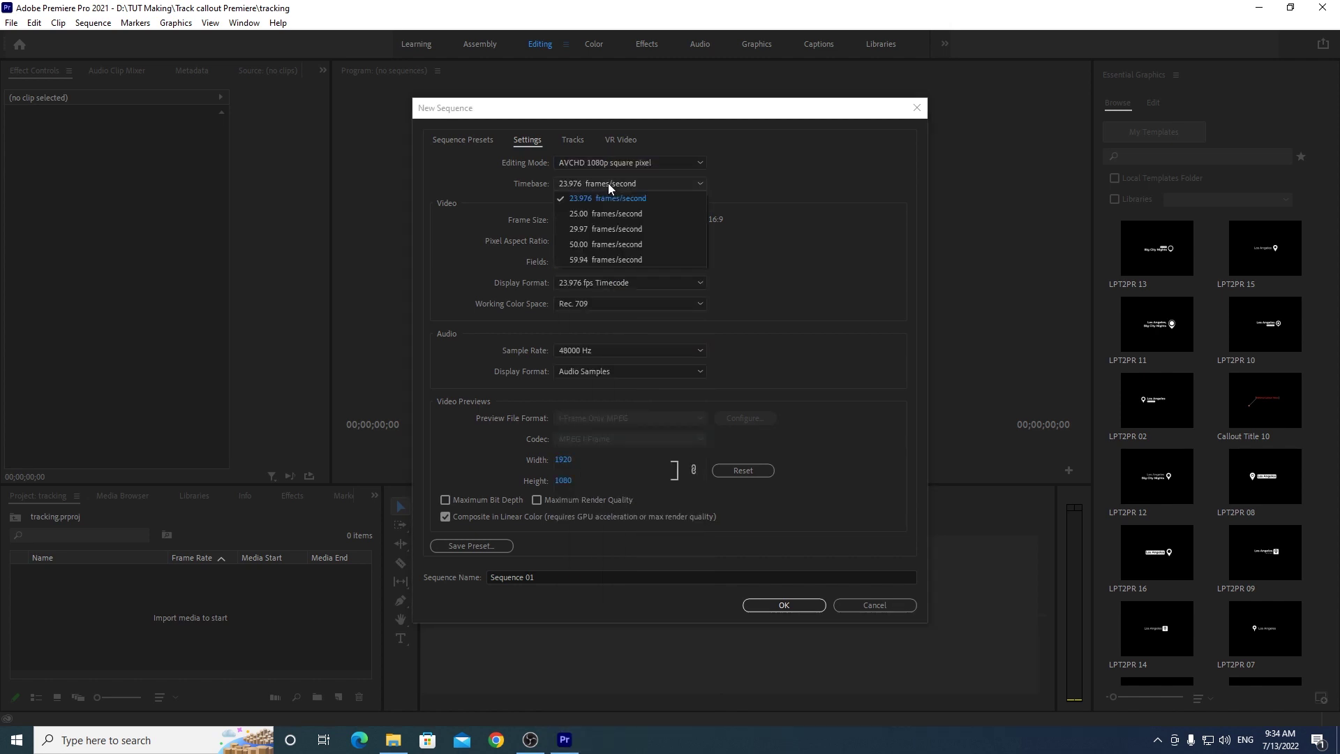
left_click(596, 229)
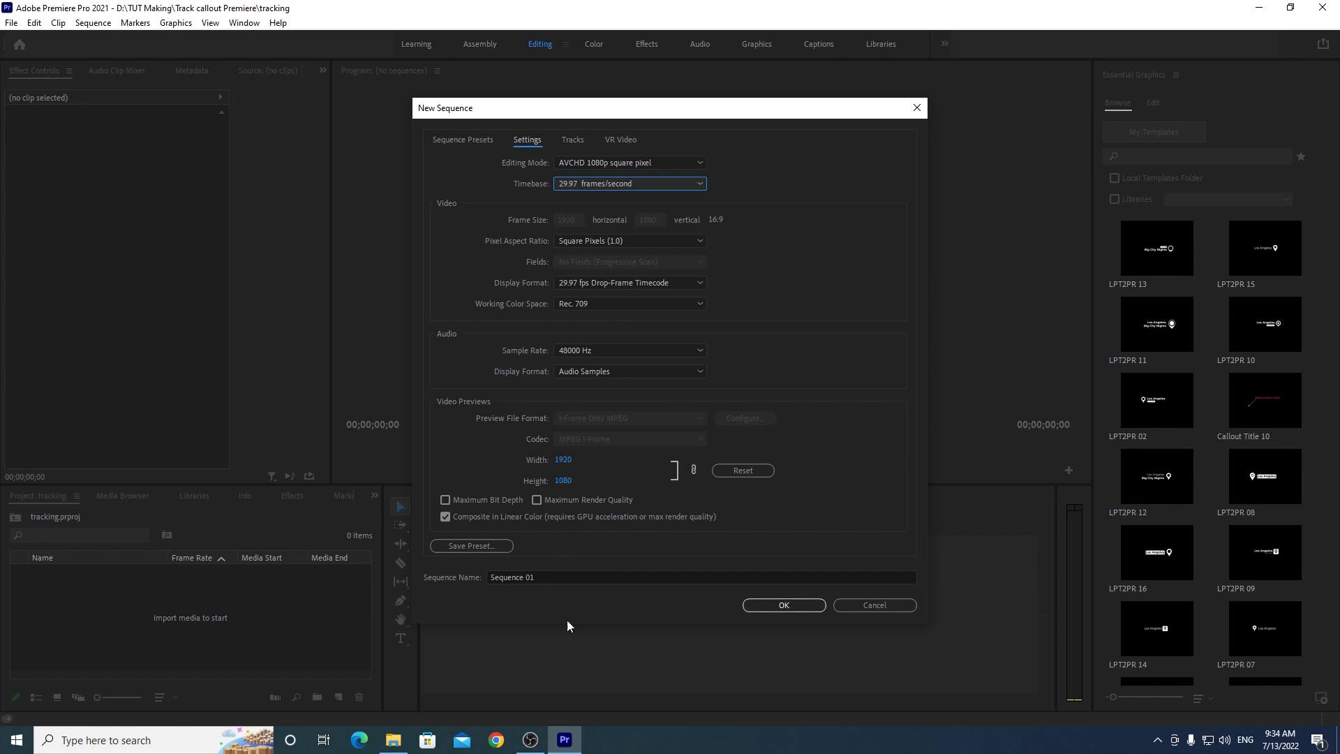
left_click(784, 605)
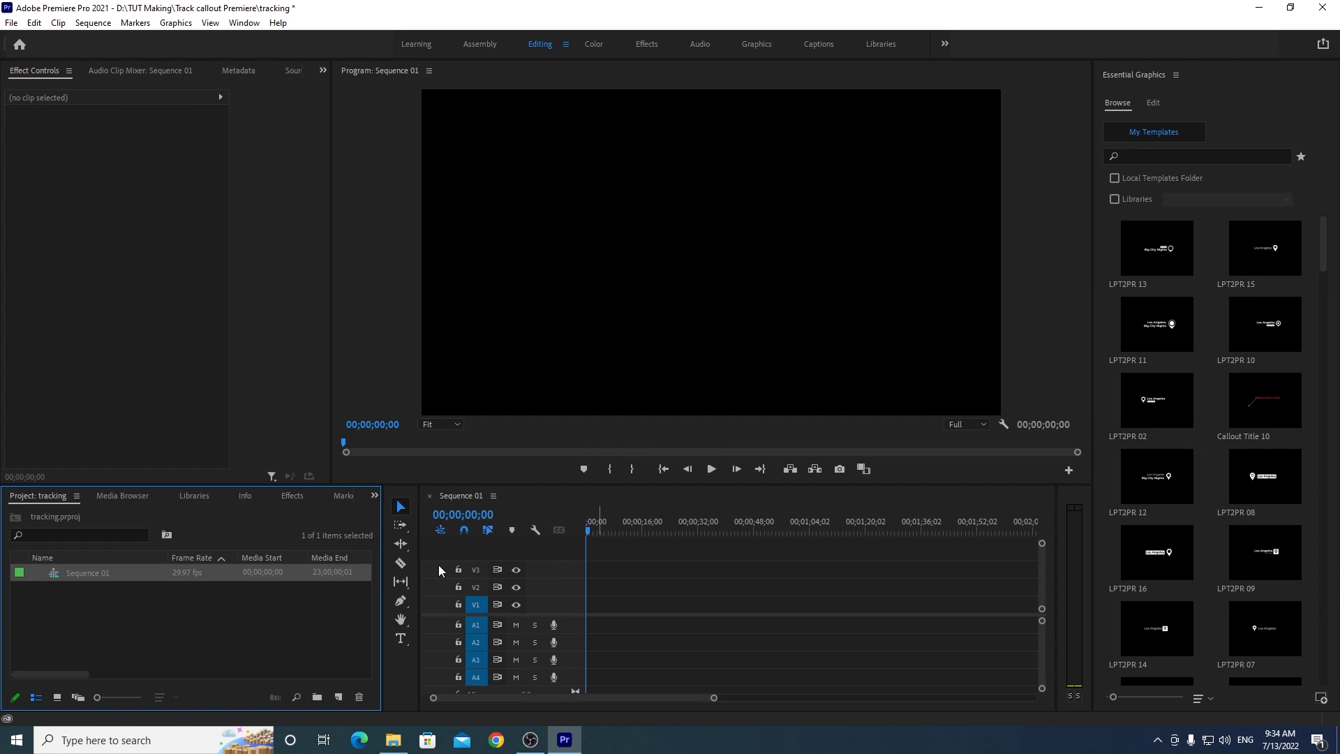
left_click_drag(417, 561, 395, 561)
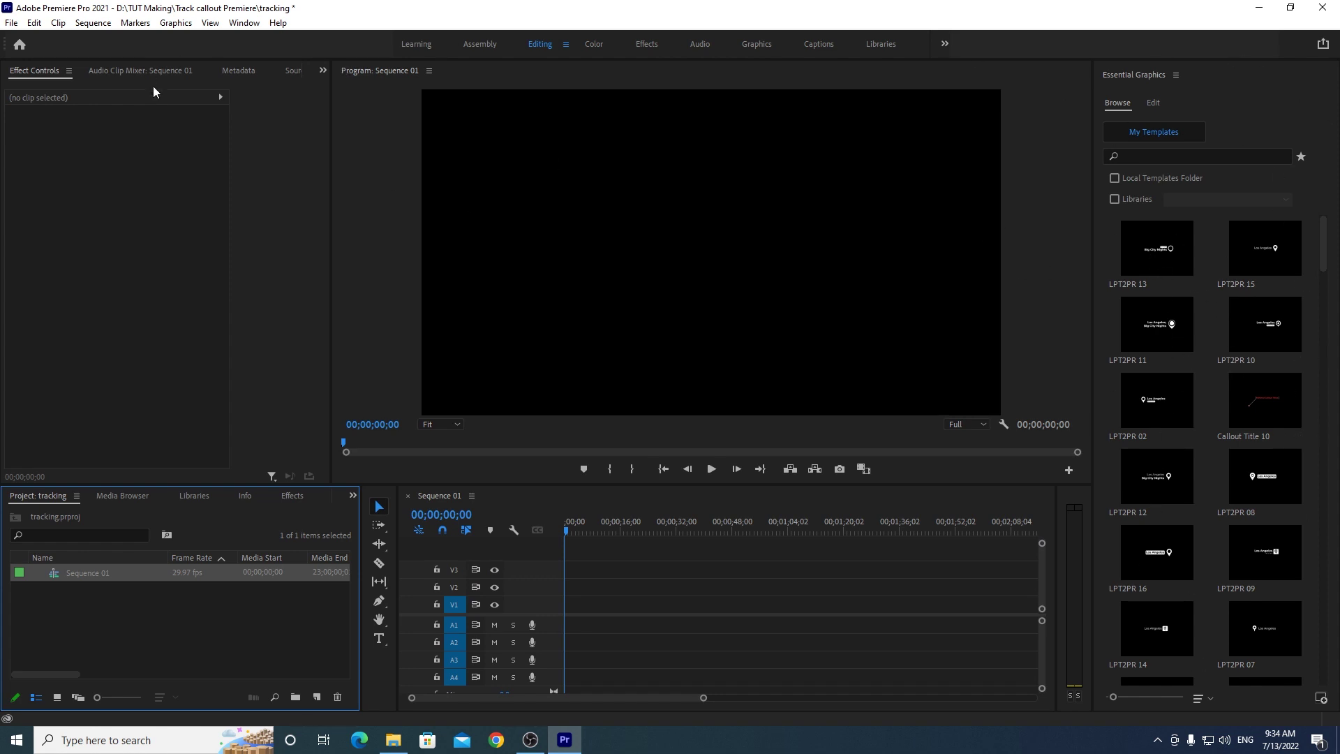
left_click(254, 22)
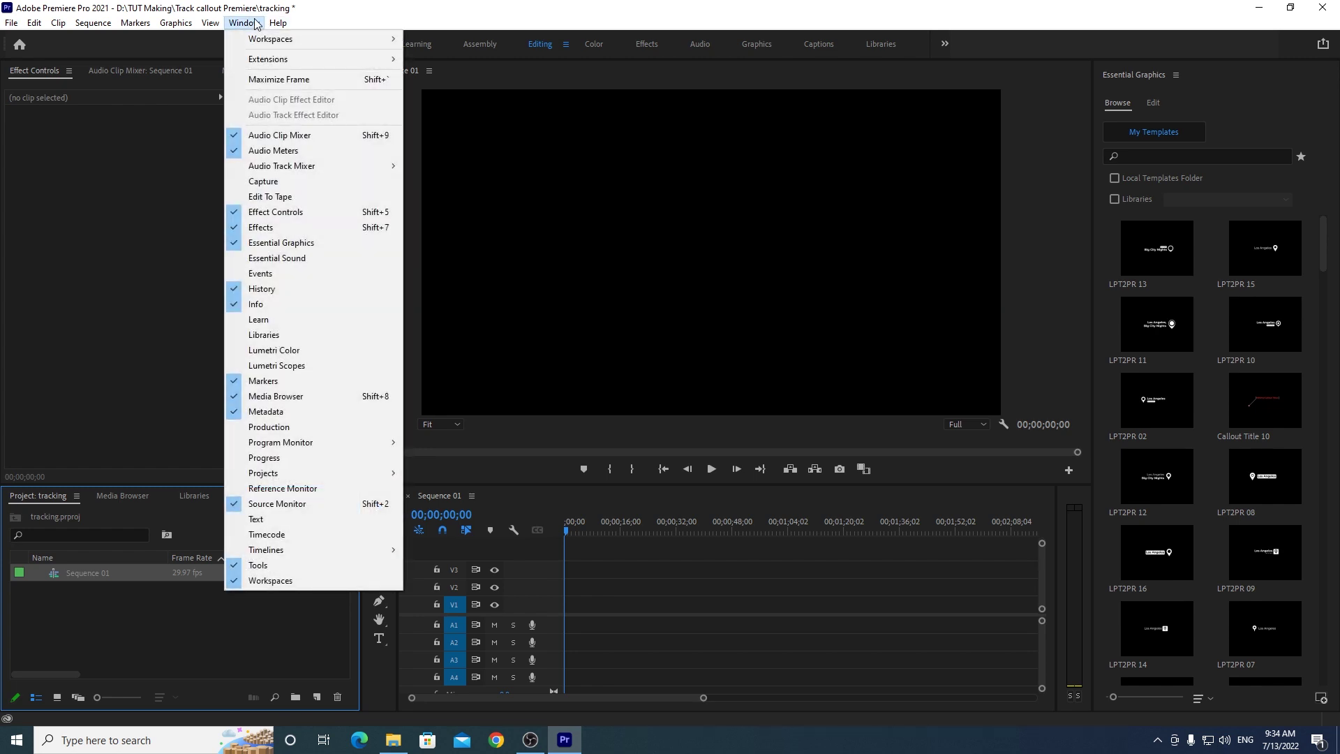
left_click(274, 249)
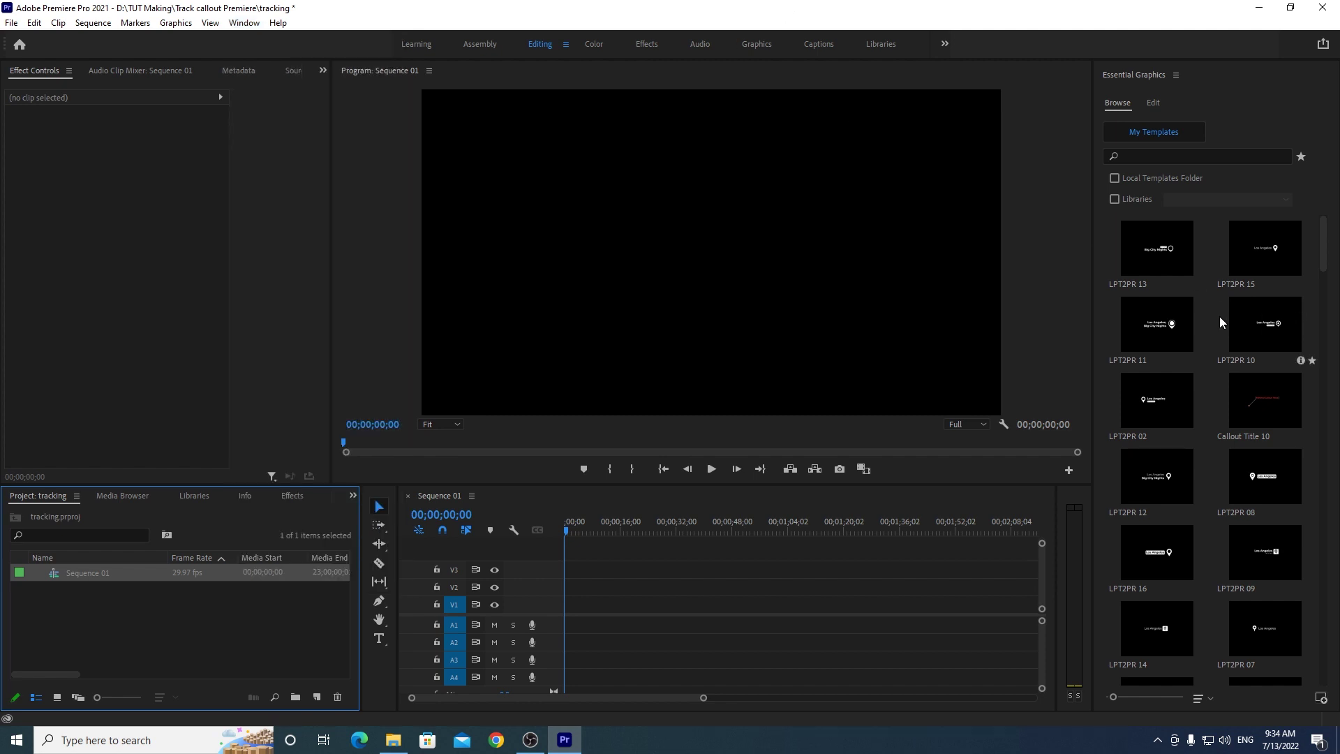
left_click(1179, 245)
key("Down")
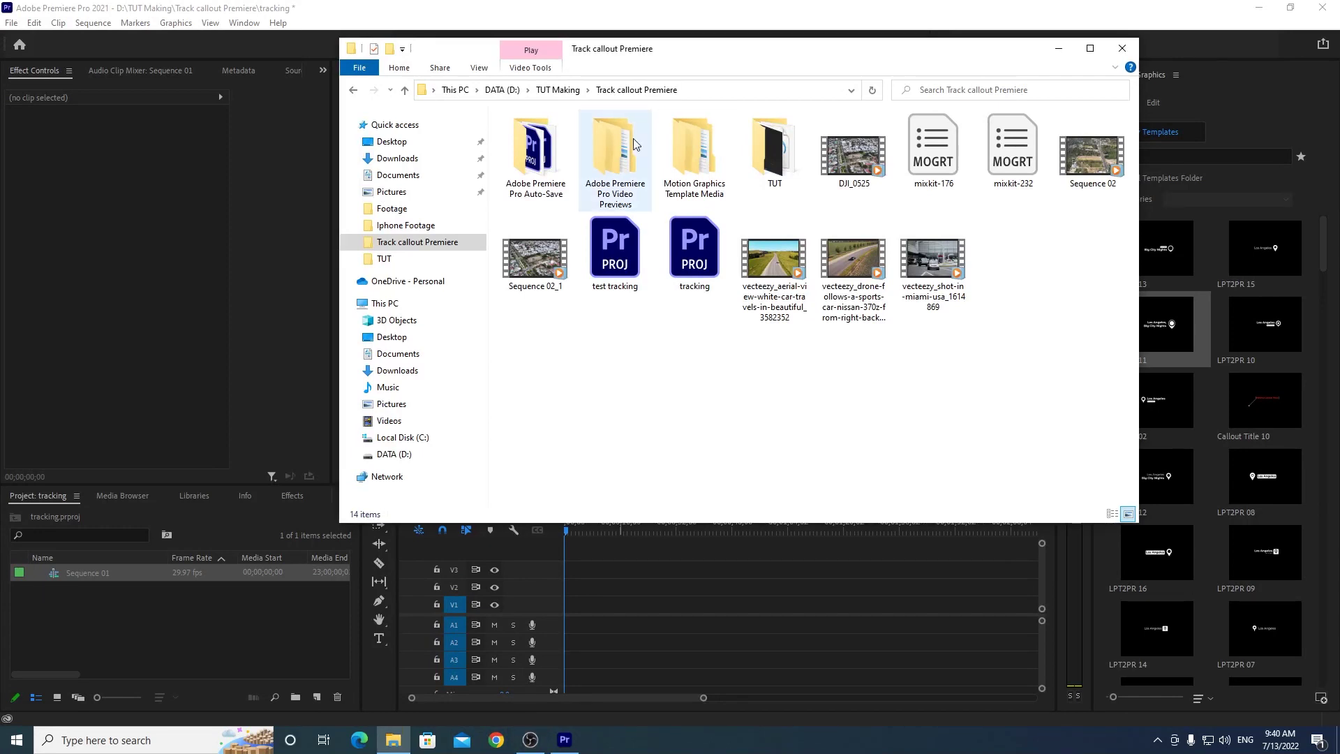
Step: Browse File Explorer to D:\TUT Making\Khóa học BDS\Footage
left_click(409, 454)
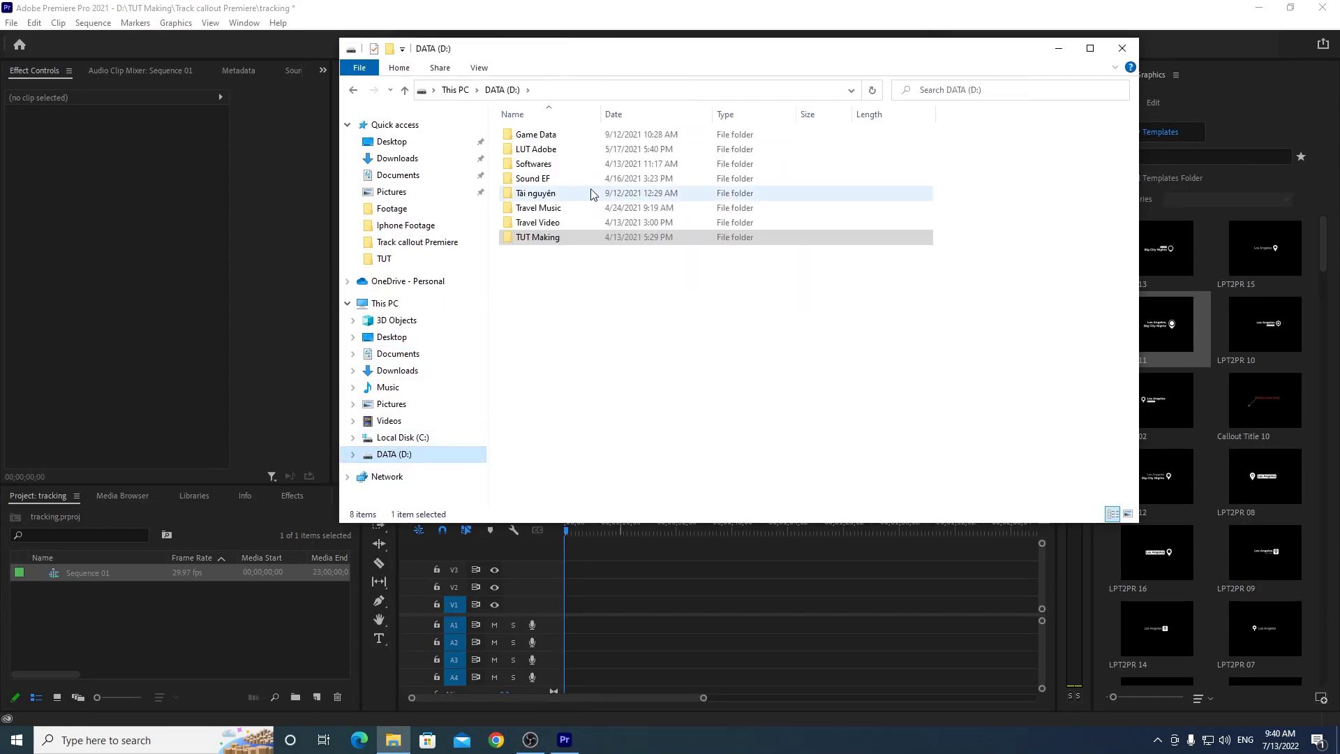
double_click(544, 240)
double_click(560, 267)
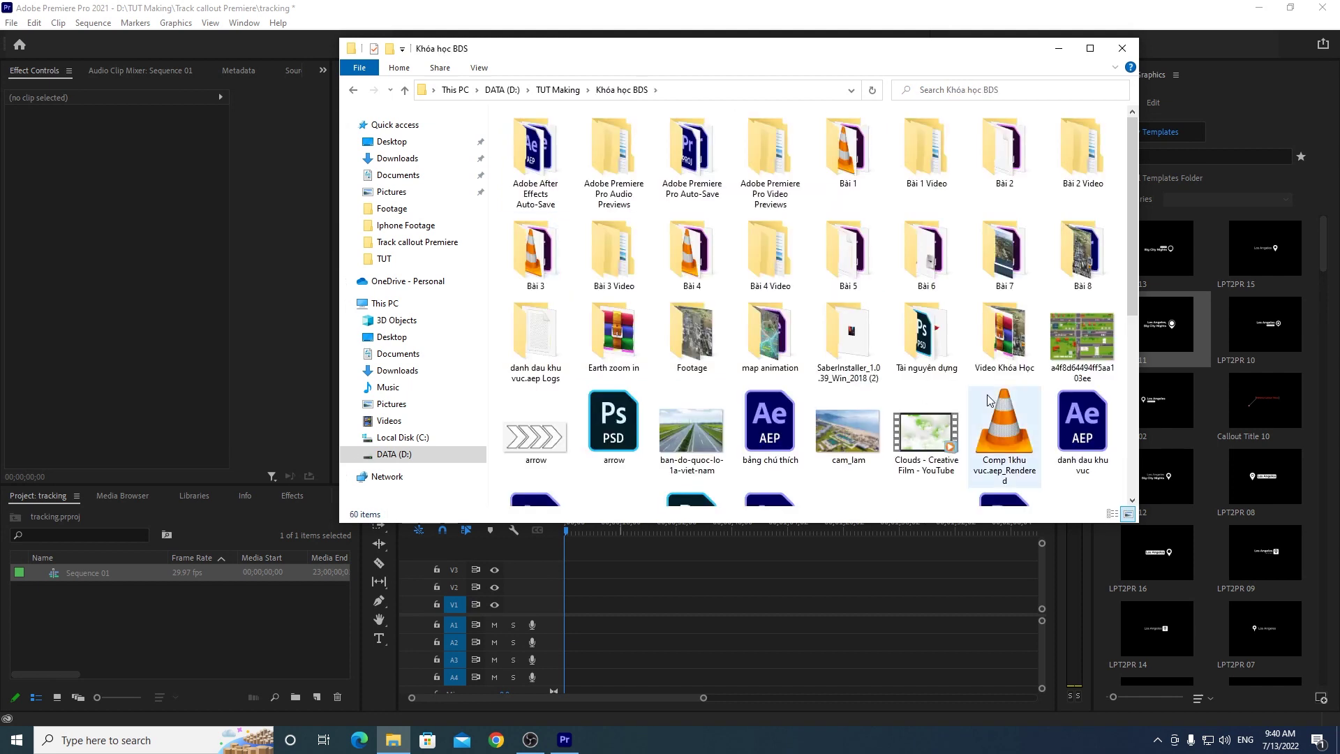
double_click(1011, 357)
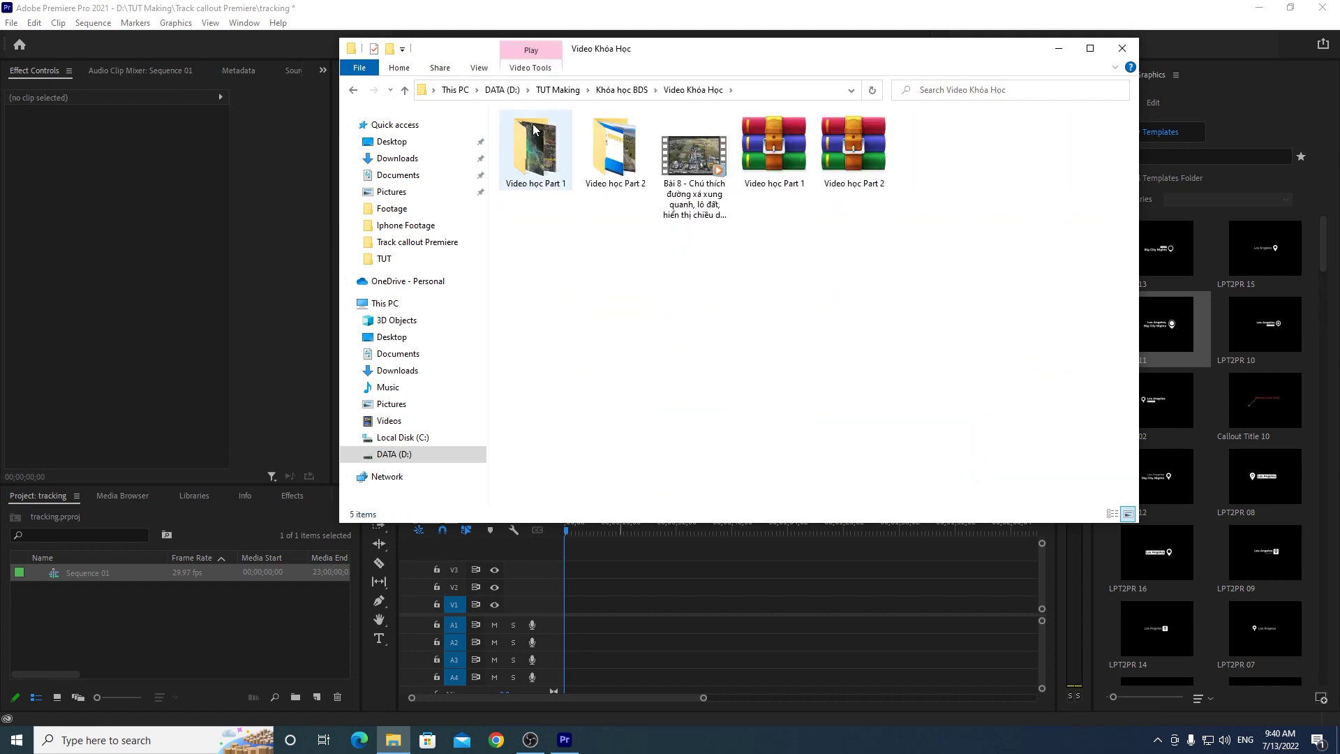
left_click(353, 90)
double_click(702, 348)
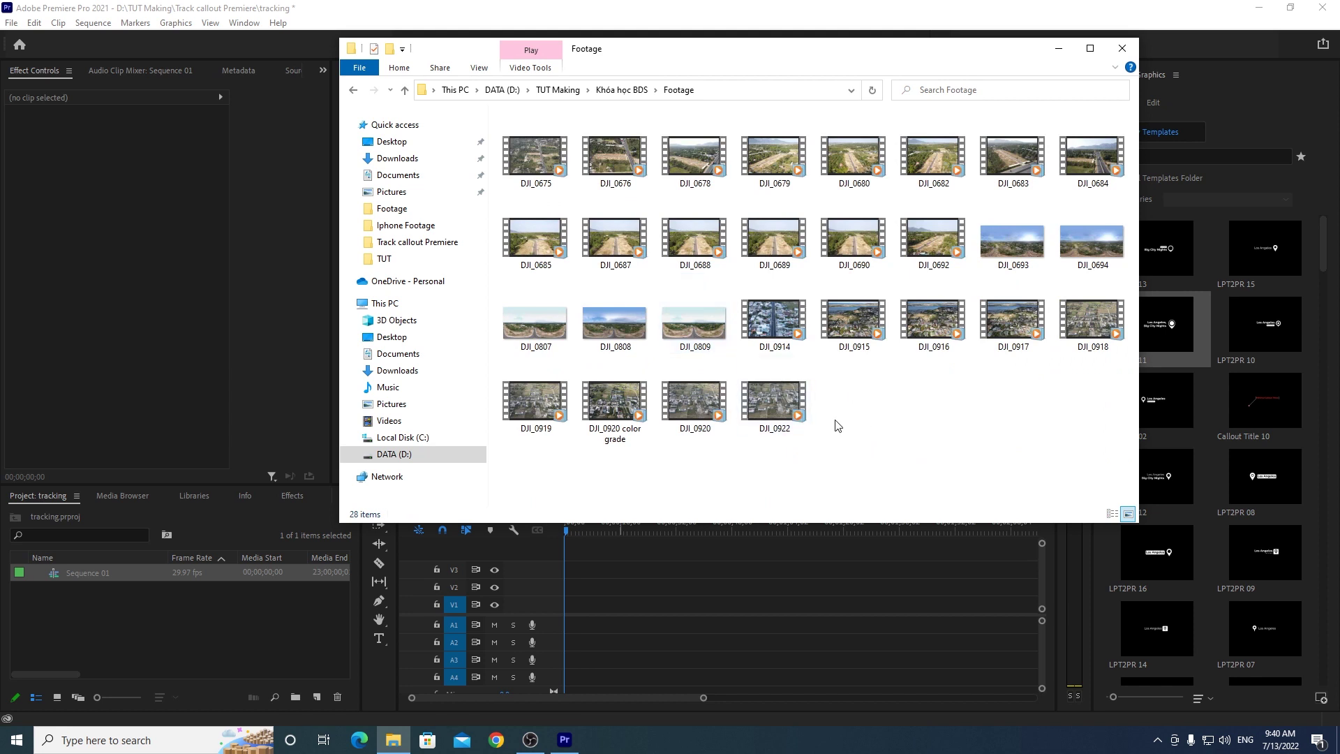
Step: Place DJI_0916 at the start of V1, keeping the sequence's existing settings
left_click_drag(949, 324, 566, 613)
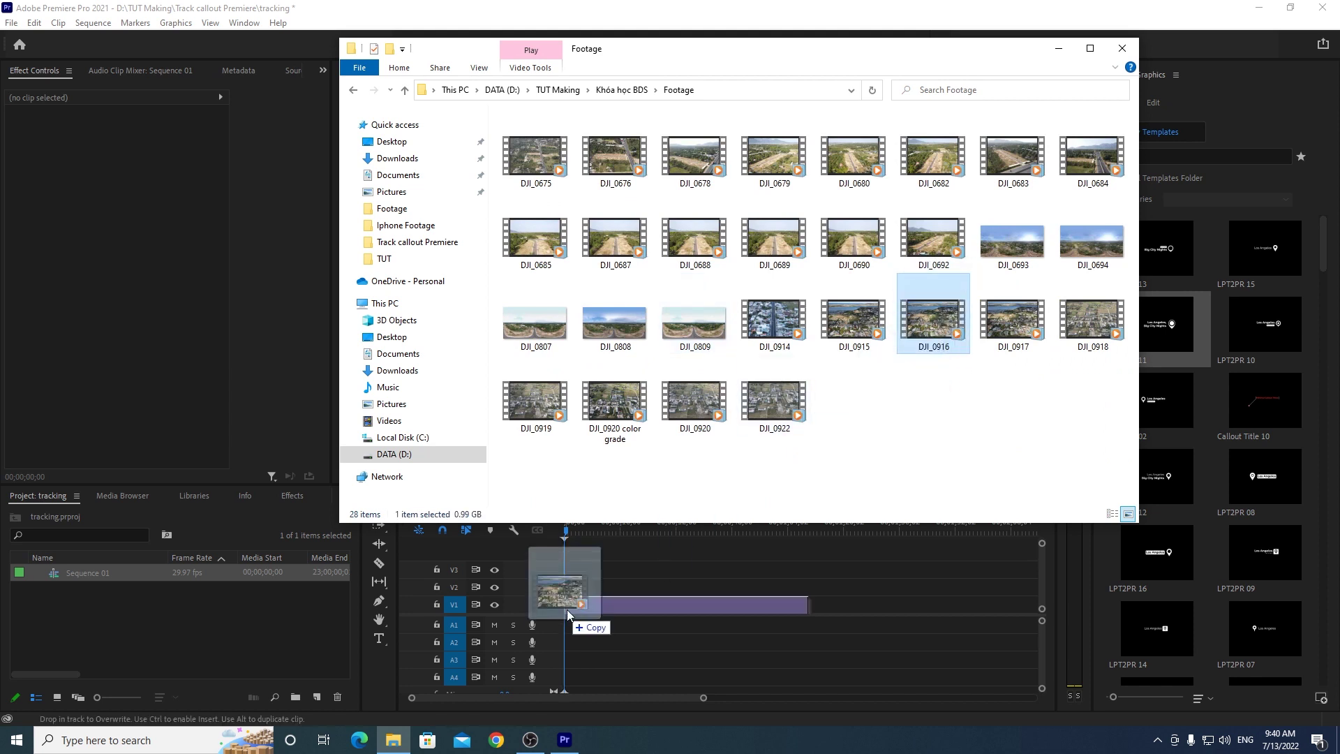
left_click_drag(568, 611, 552, 601)
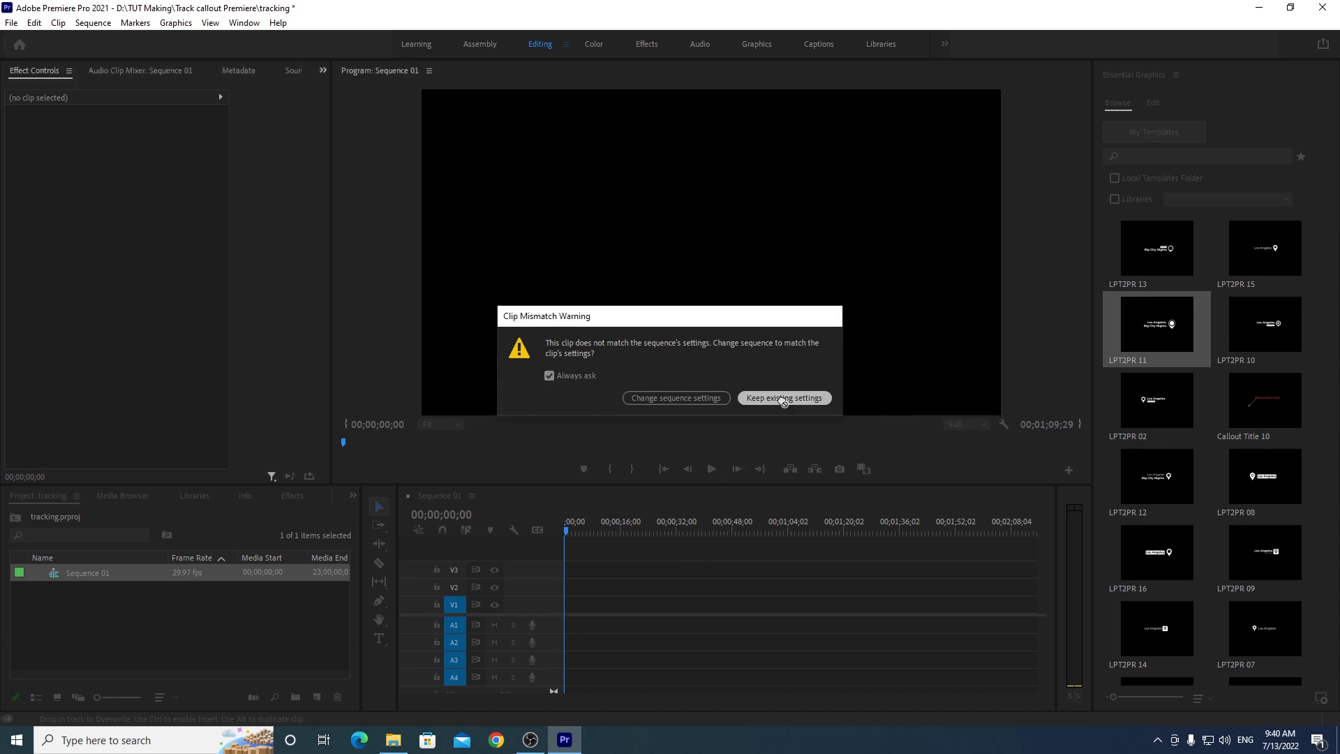
left_click(783, 399)
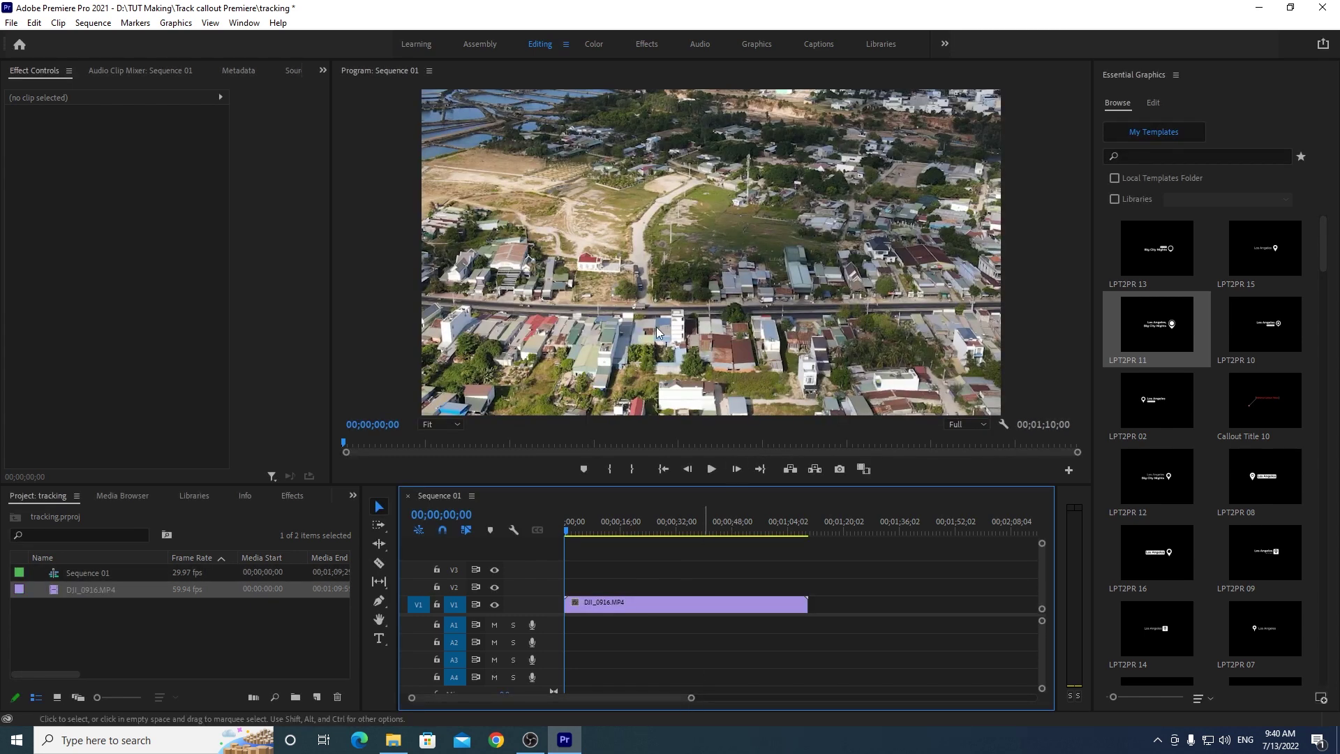
Step: Set the DJI_0916 clip's Scale to 50 in Effect Controls
left_click_drag(693, 696, 638, 697)
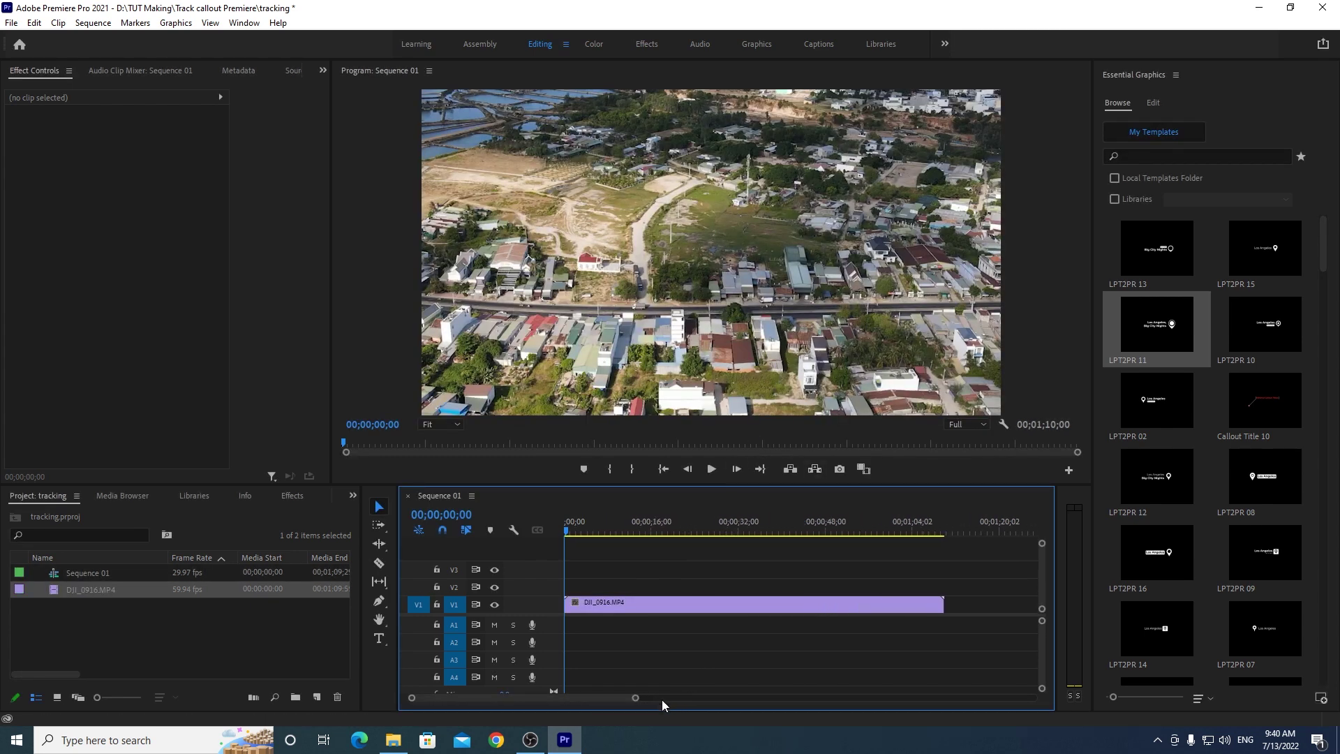
left_click(684, 605)
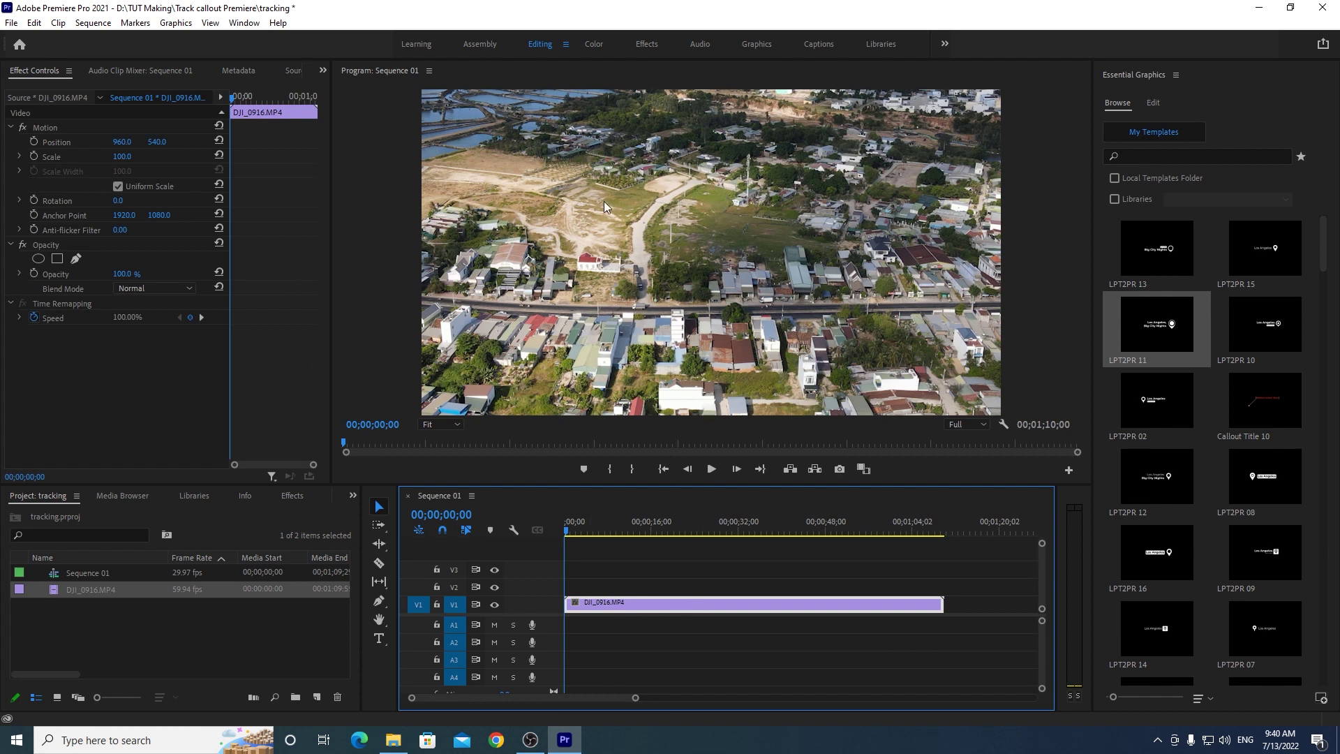
left_click(130, 155)
type("50")
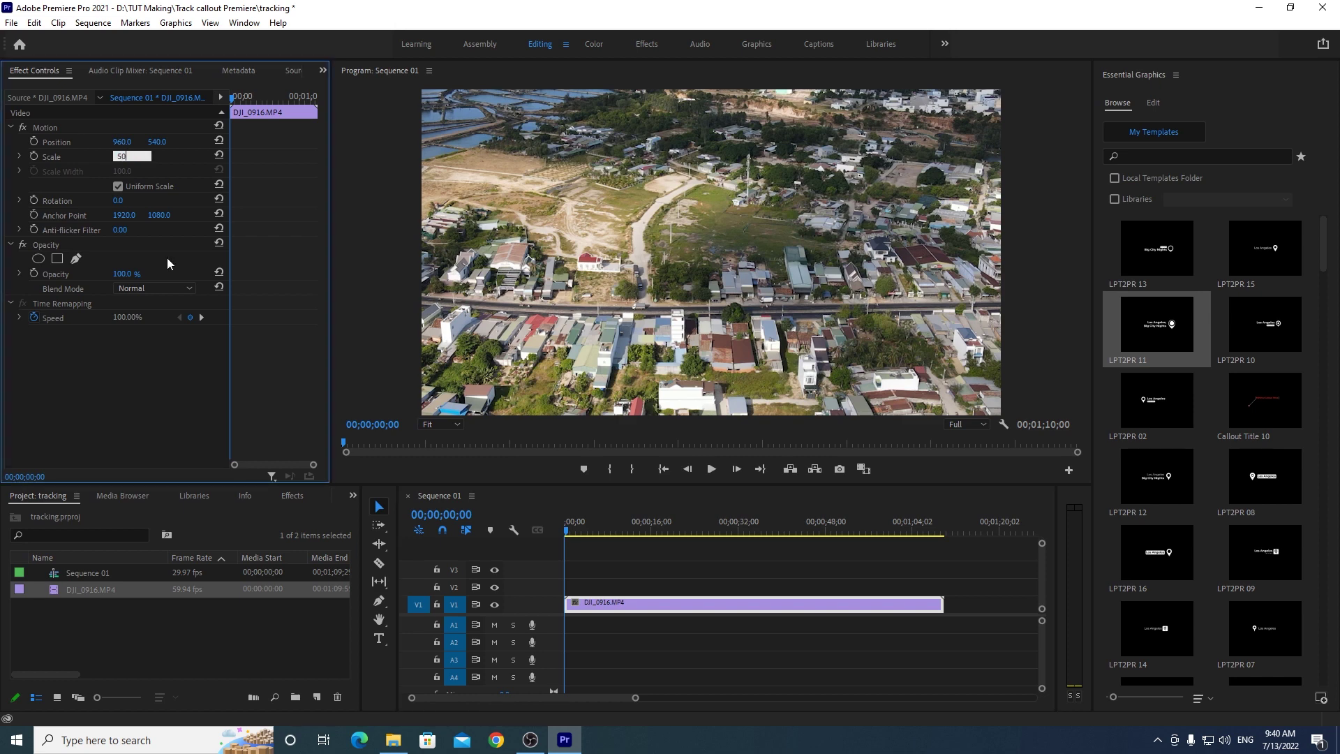
key("Return")
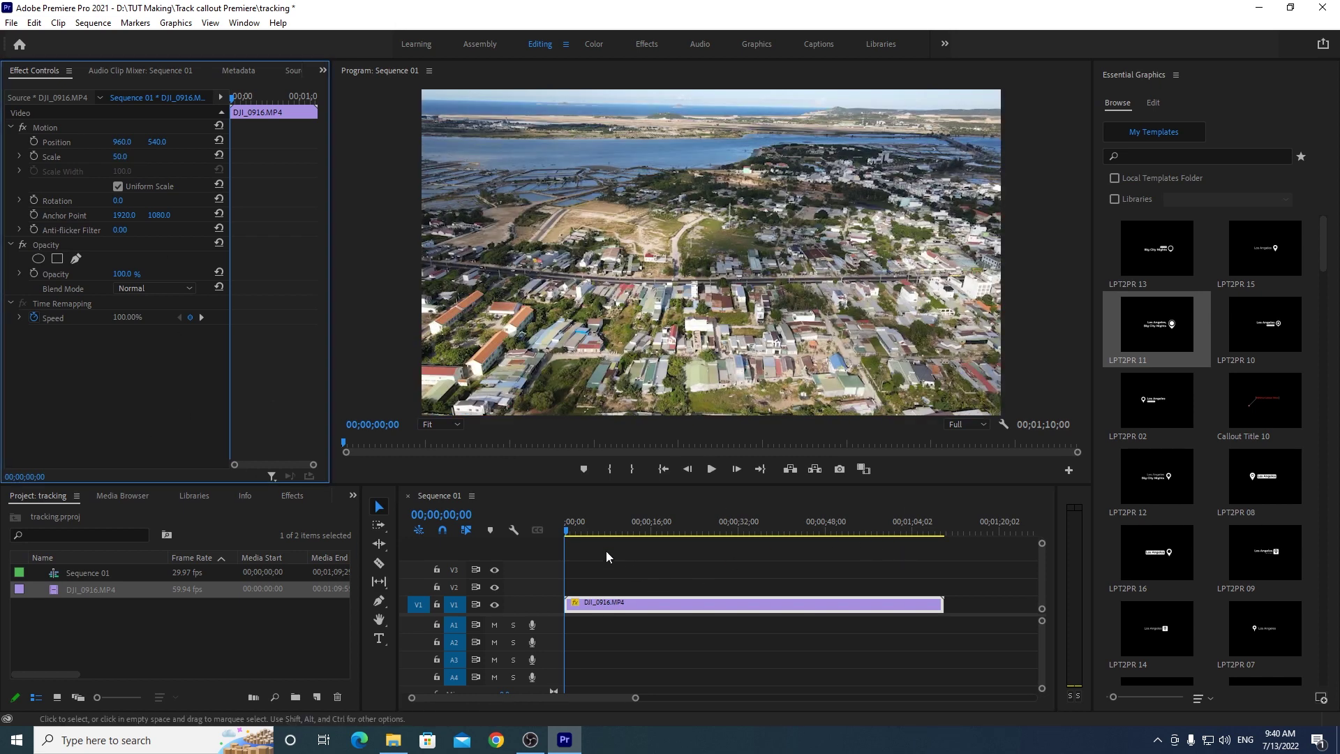
Step: Scrub the footage and mark Out at 00;00;17;09
left_click(570, 529)
left_click_drag(571, 529, 609, 529)
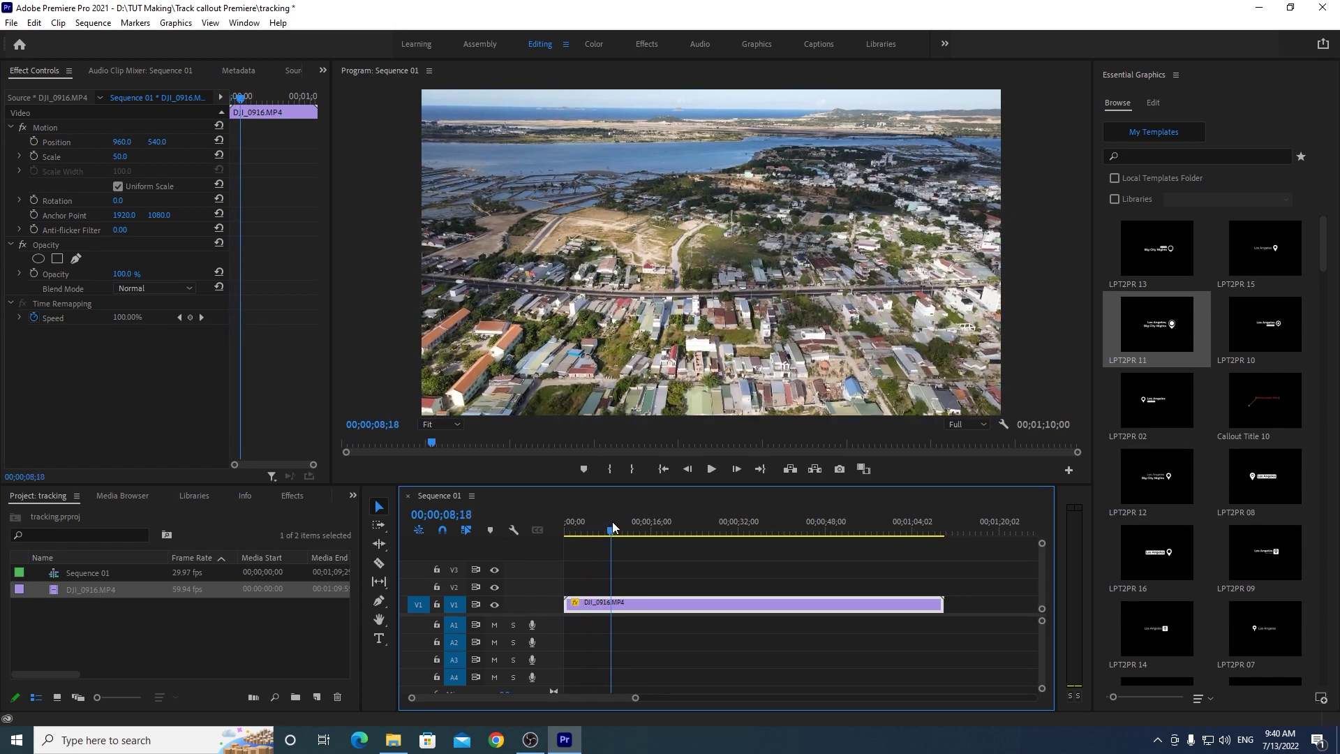
left_click_drag(609, 529, 658, 528)
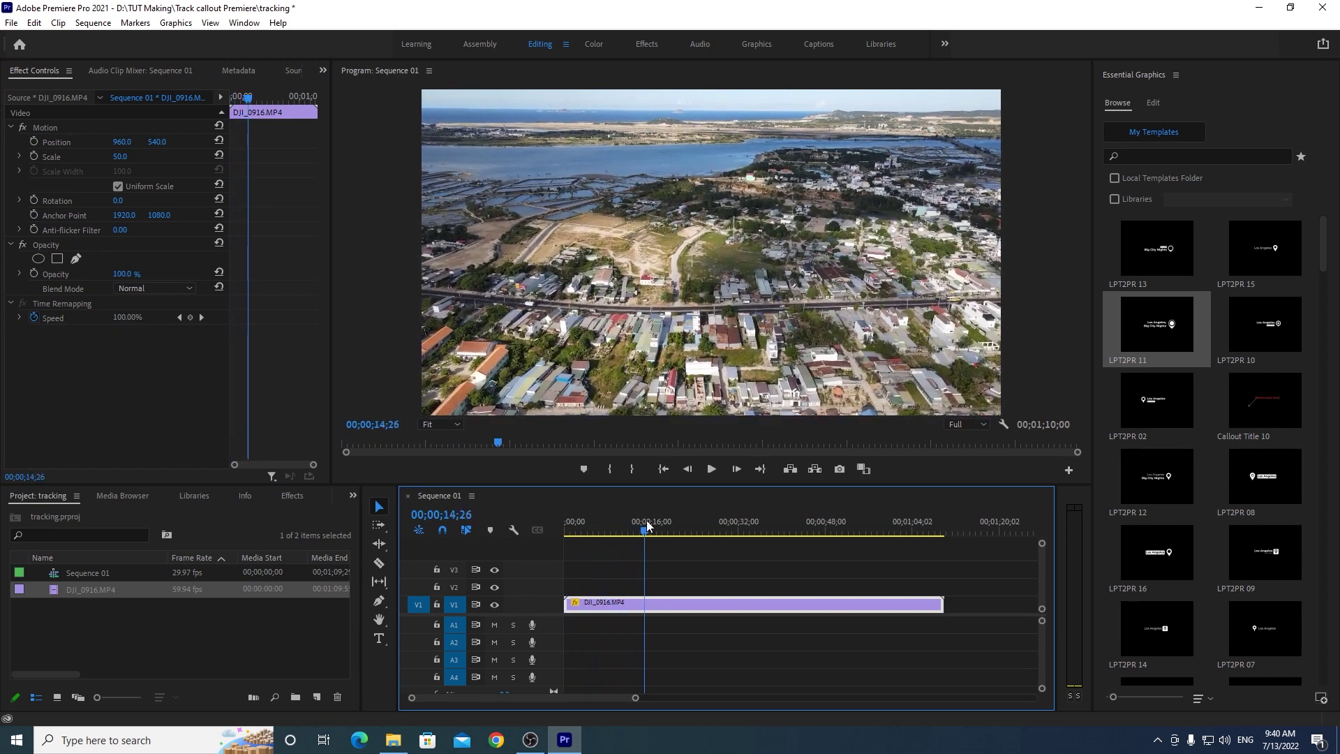
left_click(633, 469)
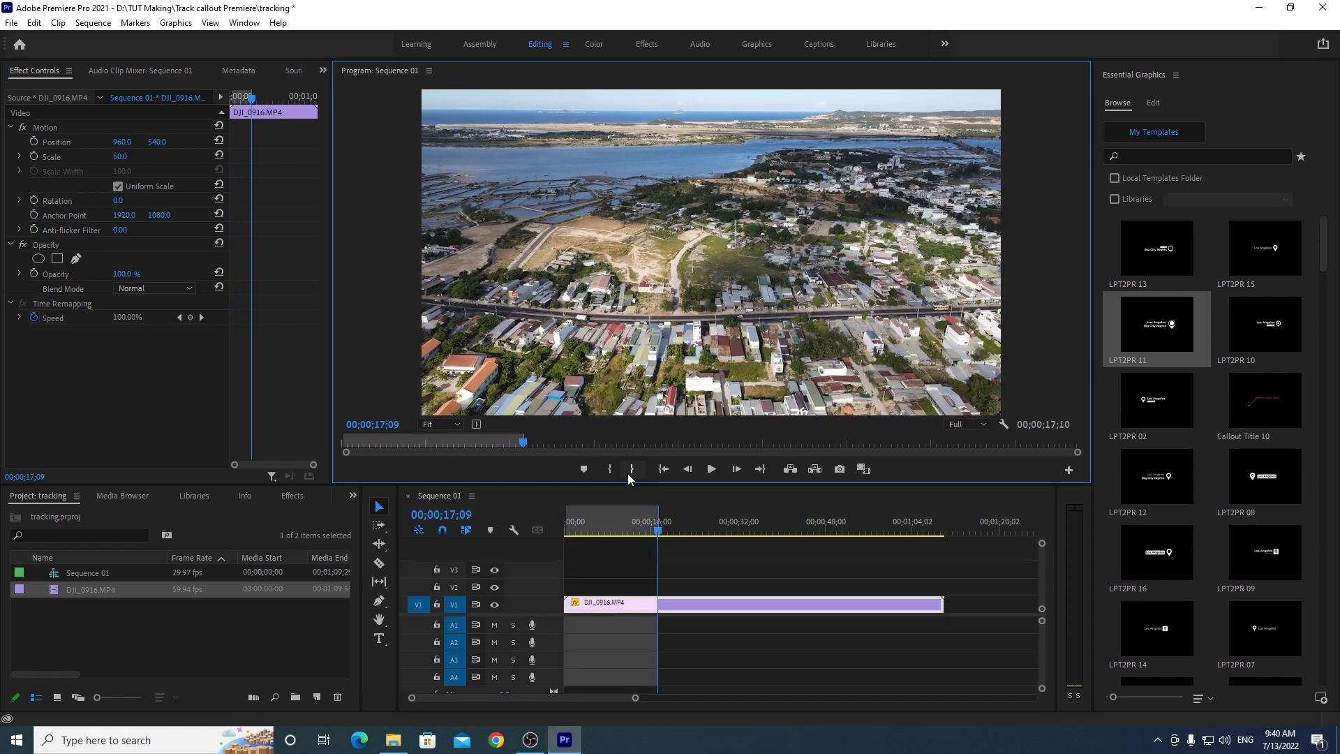
Step: Extract the marked opening, then mark In near 23 seconds and extract the tail
left_click(813, 469)
left_click_drag(567, 533, 811, 562)
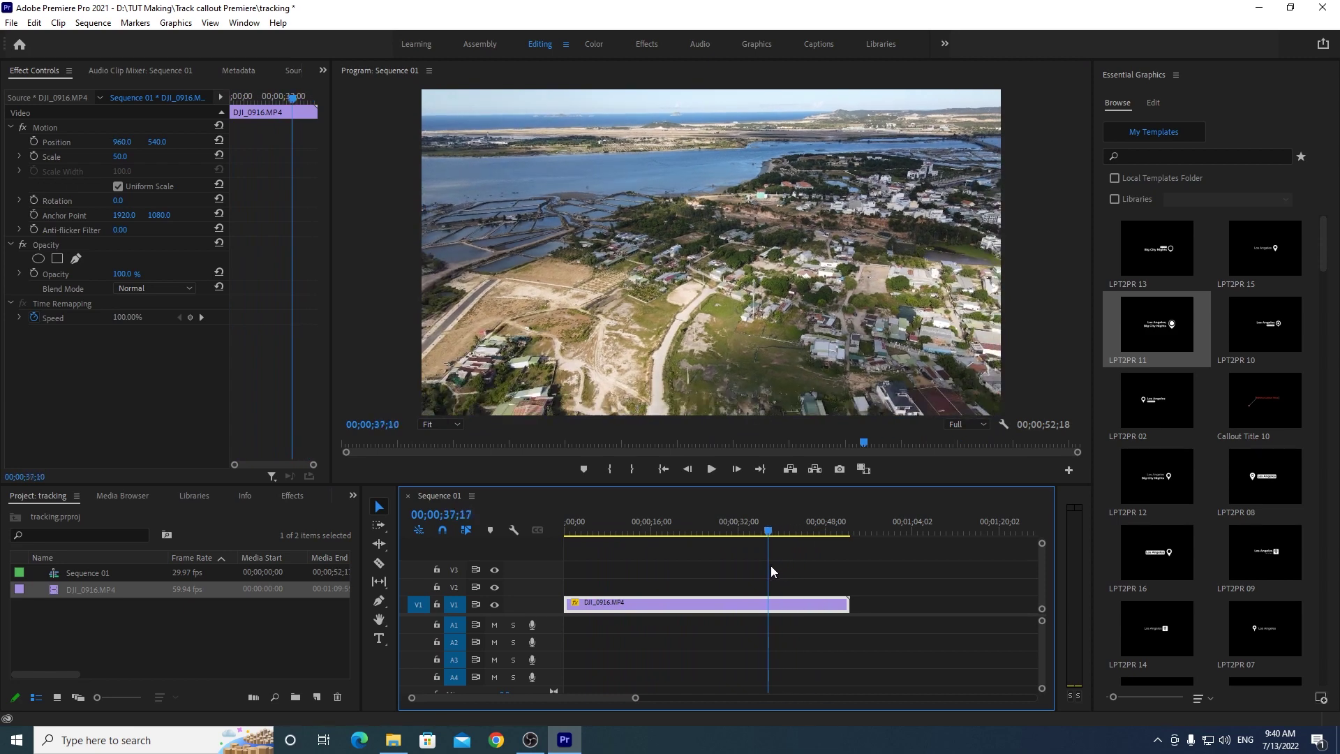
left_click_drag(811, 563, 762, 567)
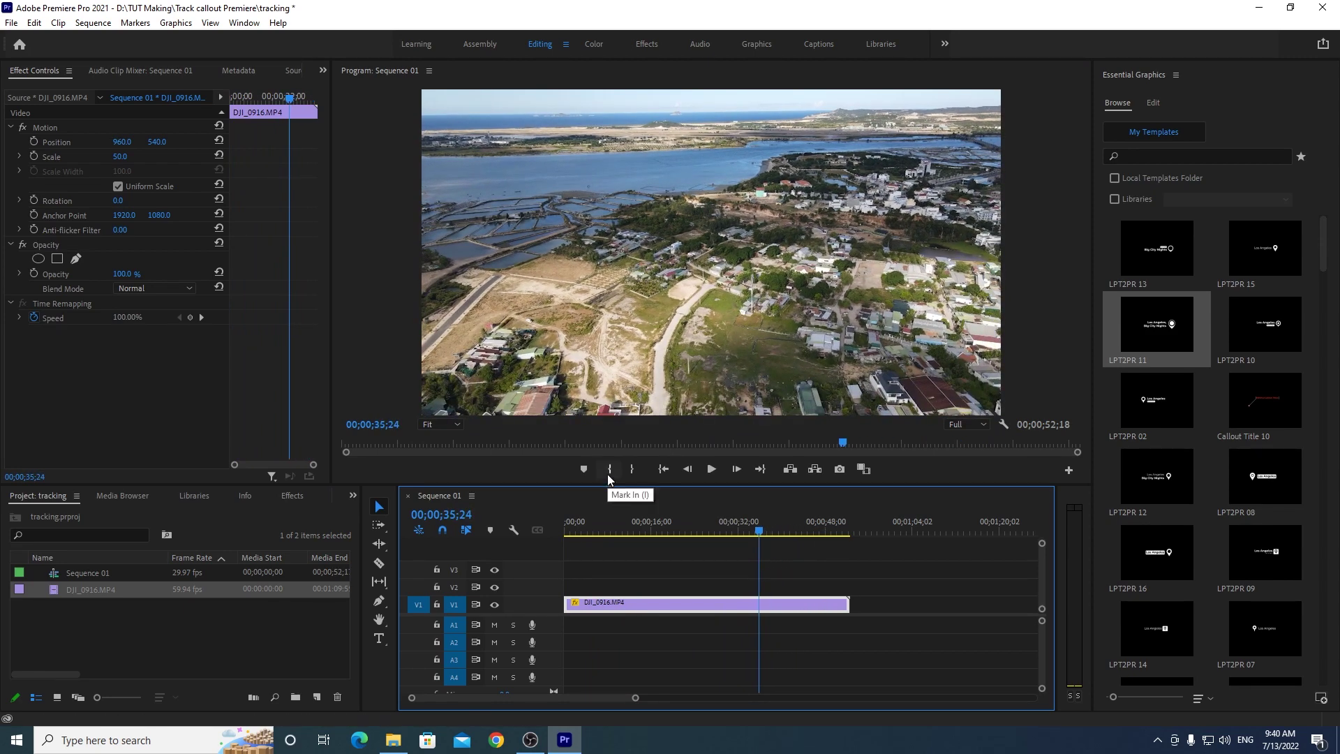
left_click_drag(764, 534, 673, 538)
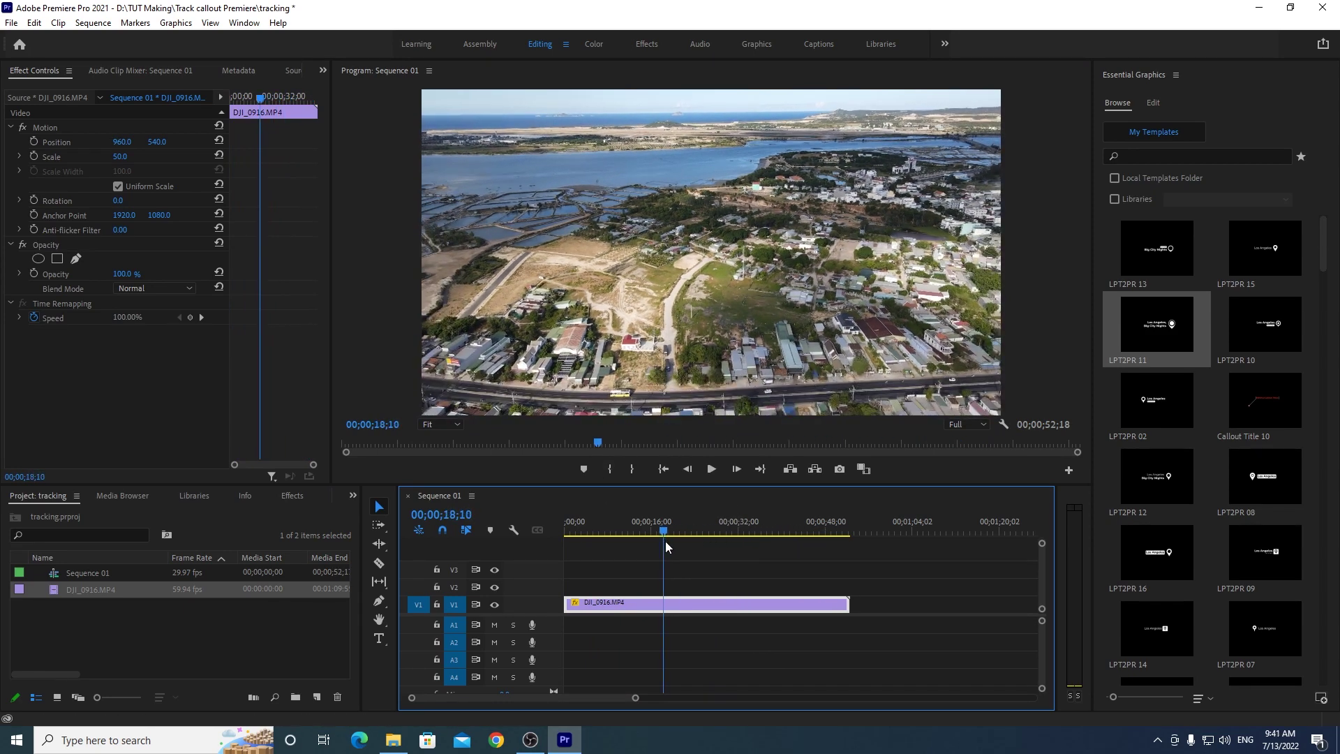
left_click_drag(673, 541, 675, 541)
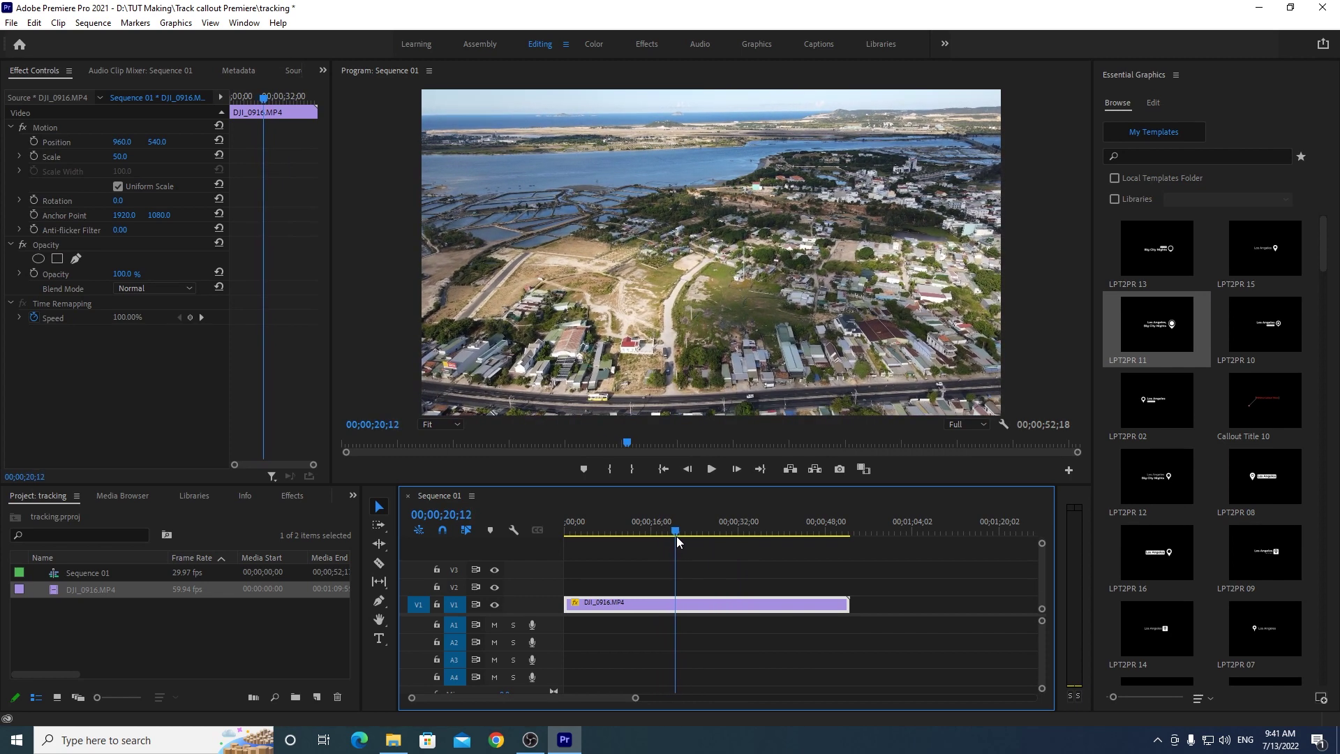
left_click_drag(676, 536, 706, 529)
left_click(607, 473)
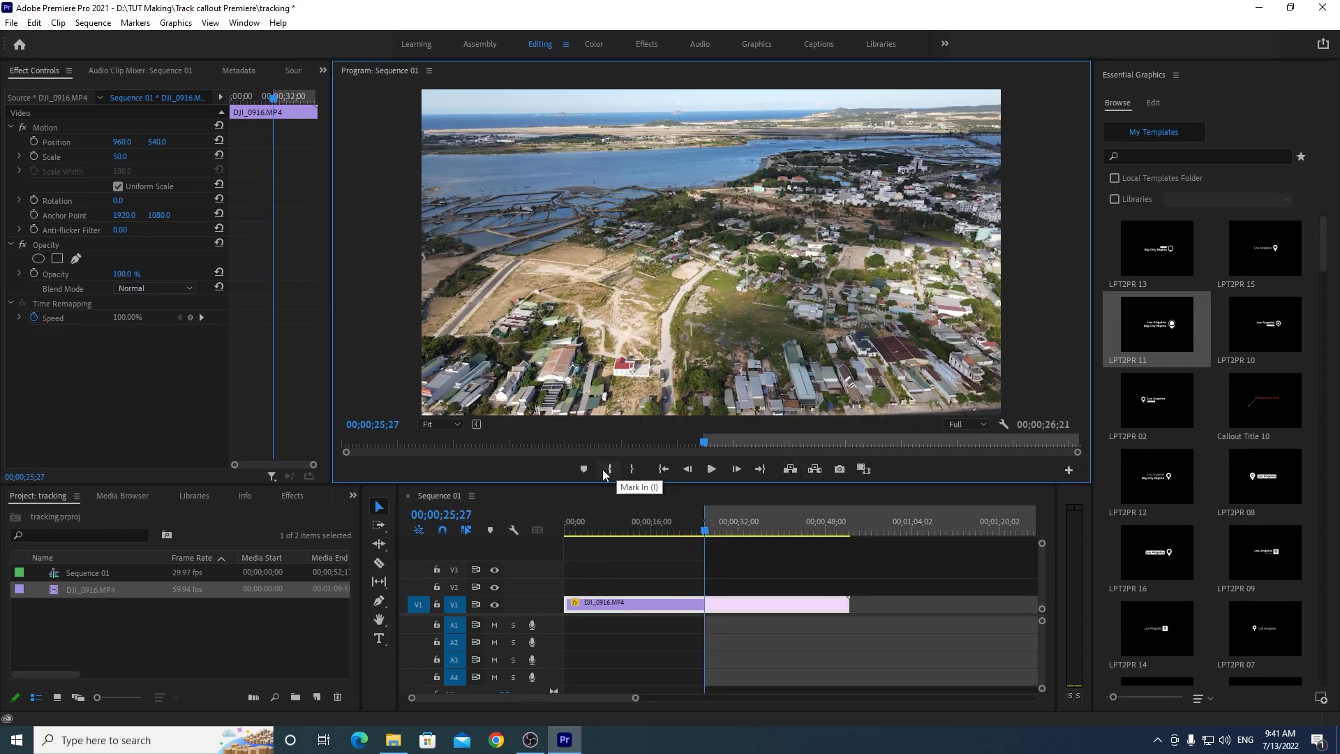
left_click(815, 469)
Step: Play back the trimmed 00;00;25;27 sequence to review the cut
left_click_drag(635, 698, 525, 701)
left_click_drag(892, 533, 560, 538)
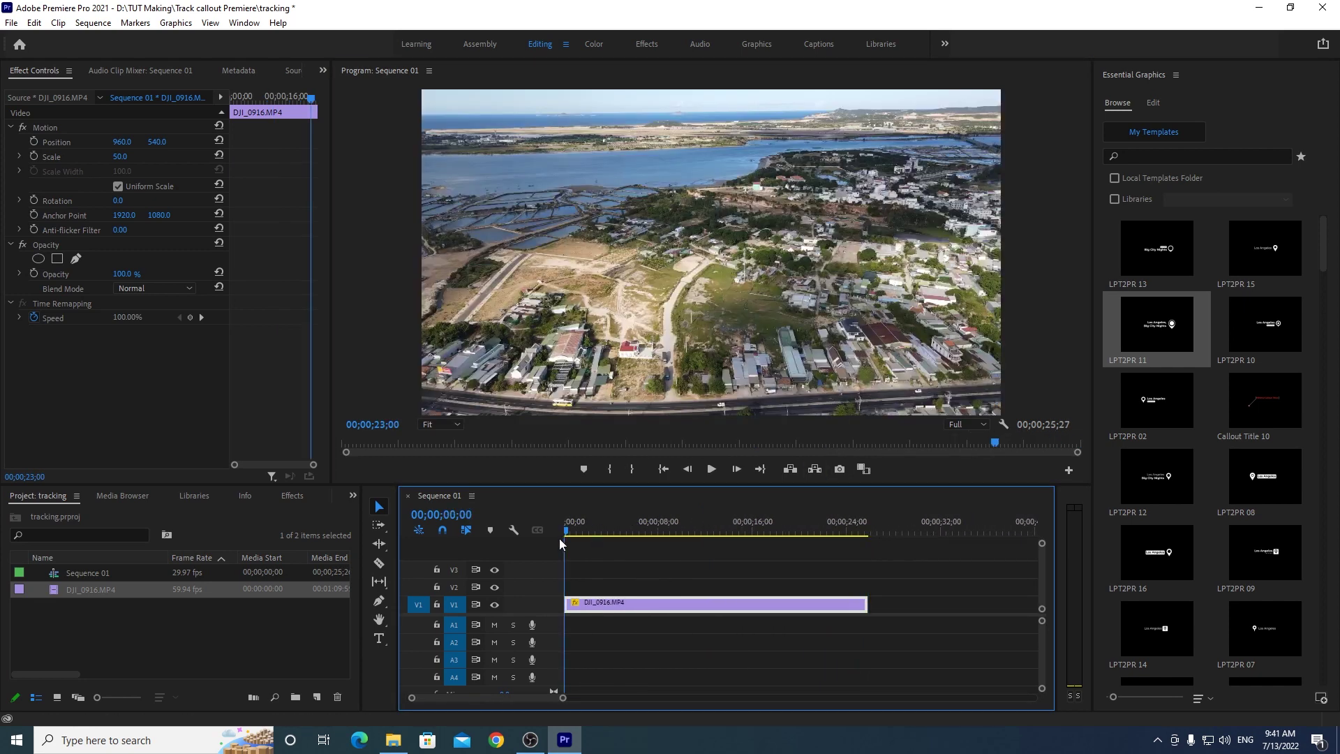
left_click(712, 469)
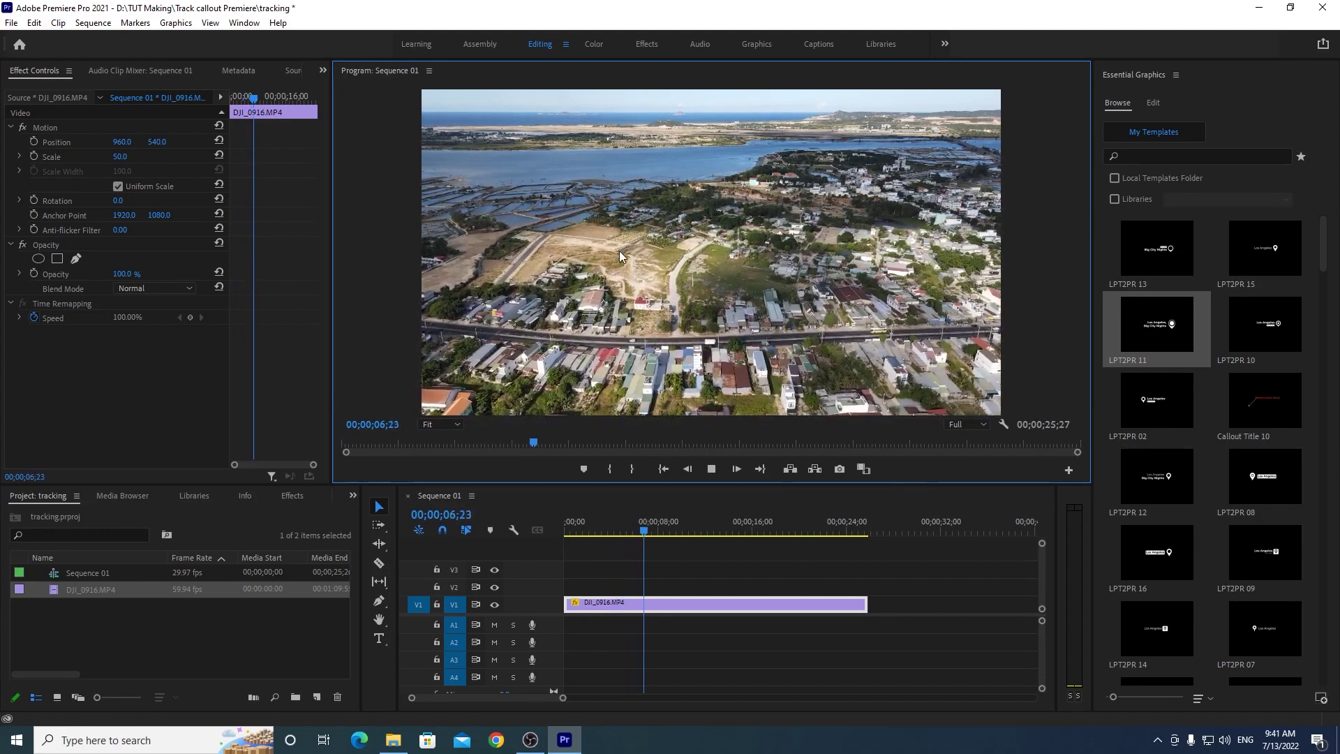
left_click(674, 531)
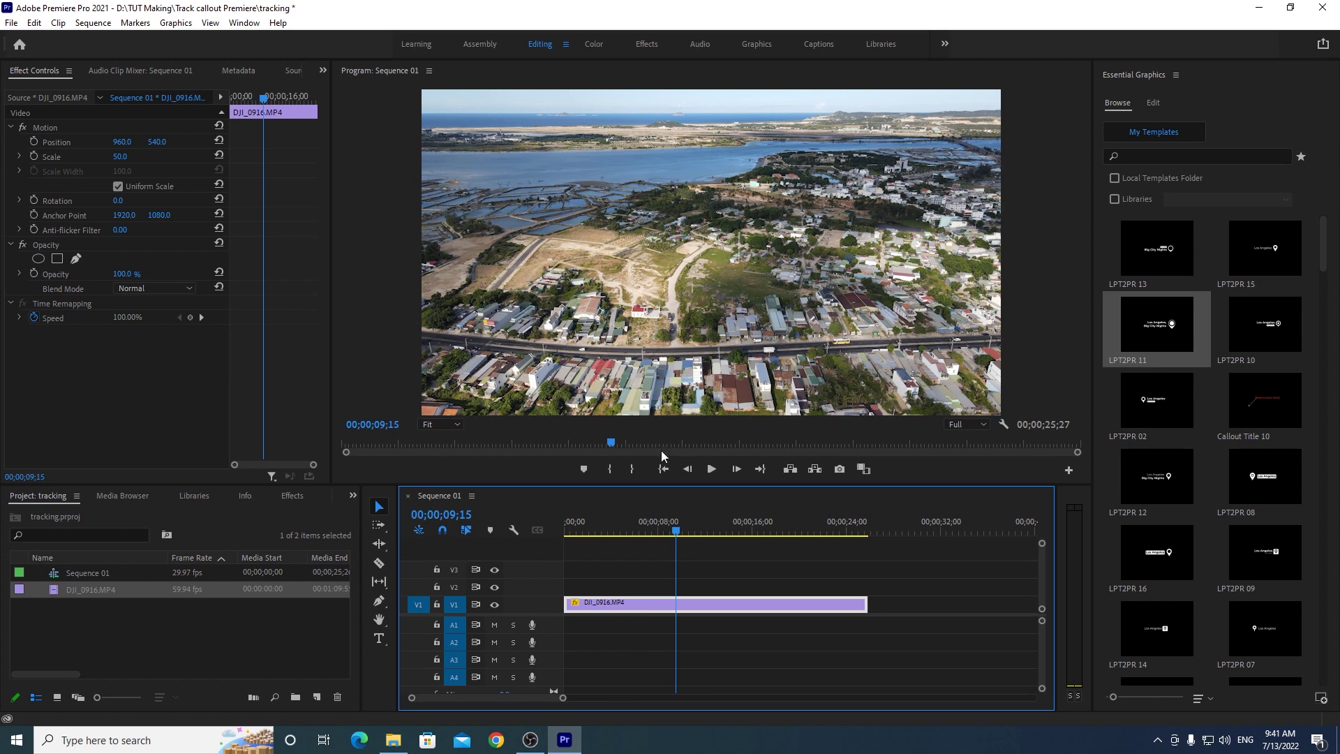
key("space")
key("space")
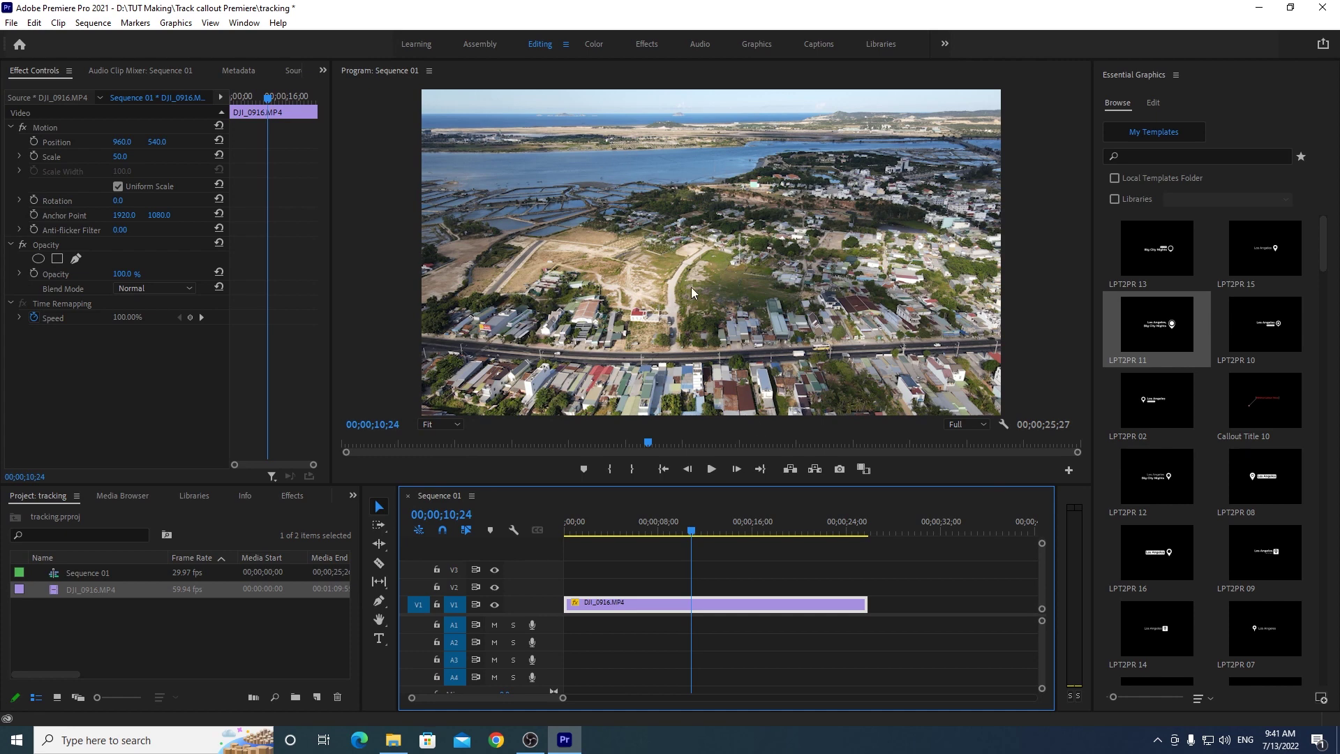
left_click_drag(691, 531, 576, 534)
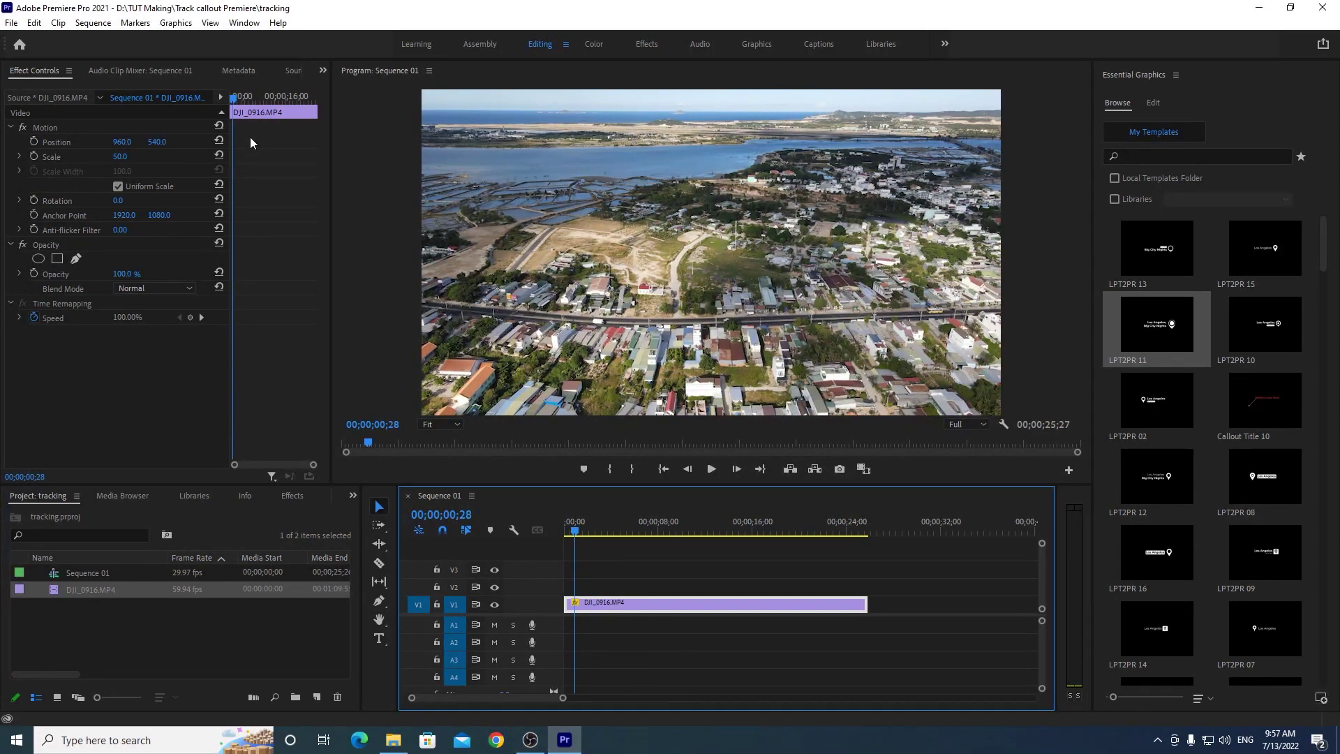
left_click(234, 28)
mouse_move(279, 59)
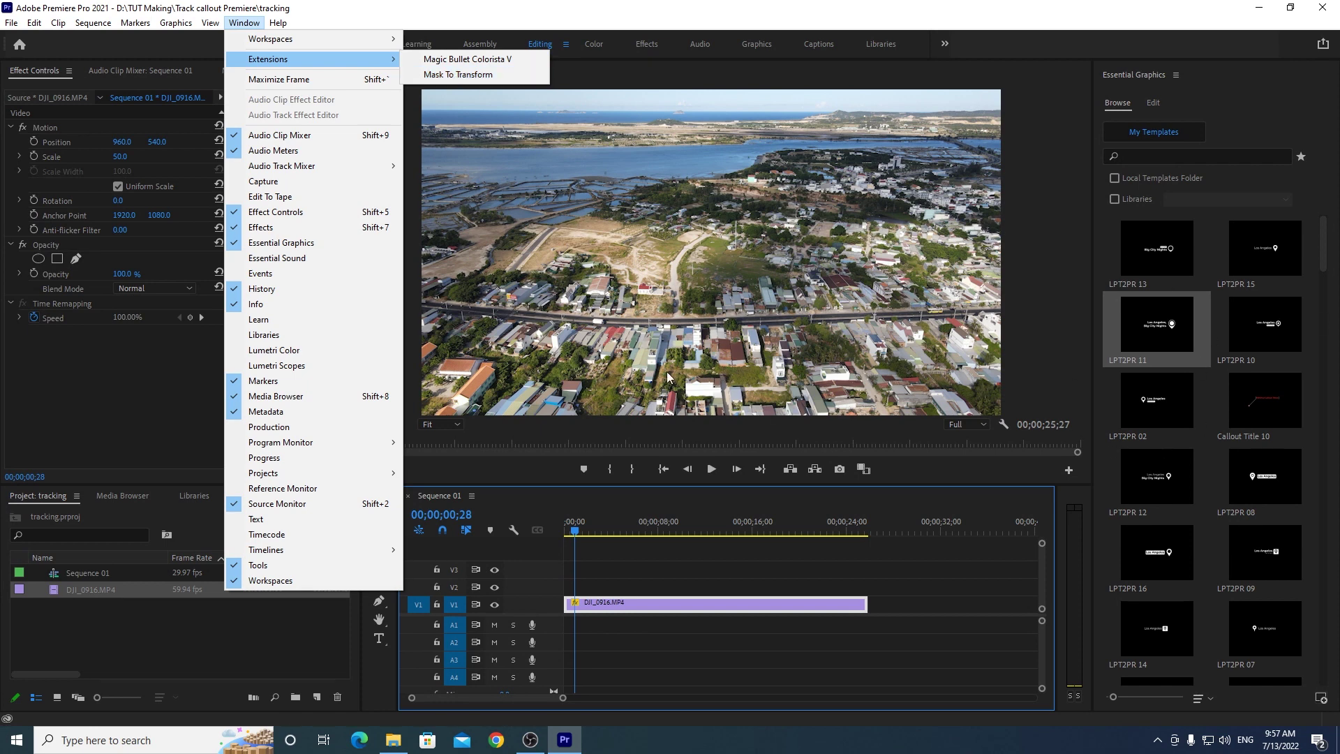
left_click(747, 7)
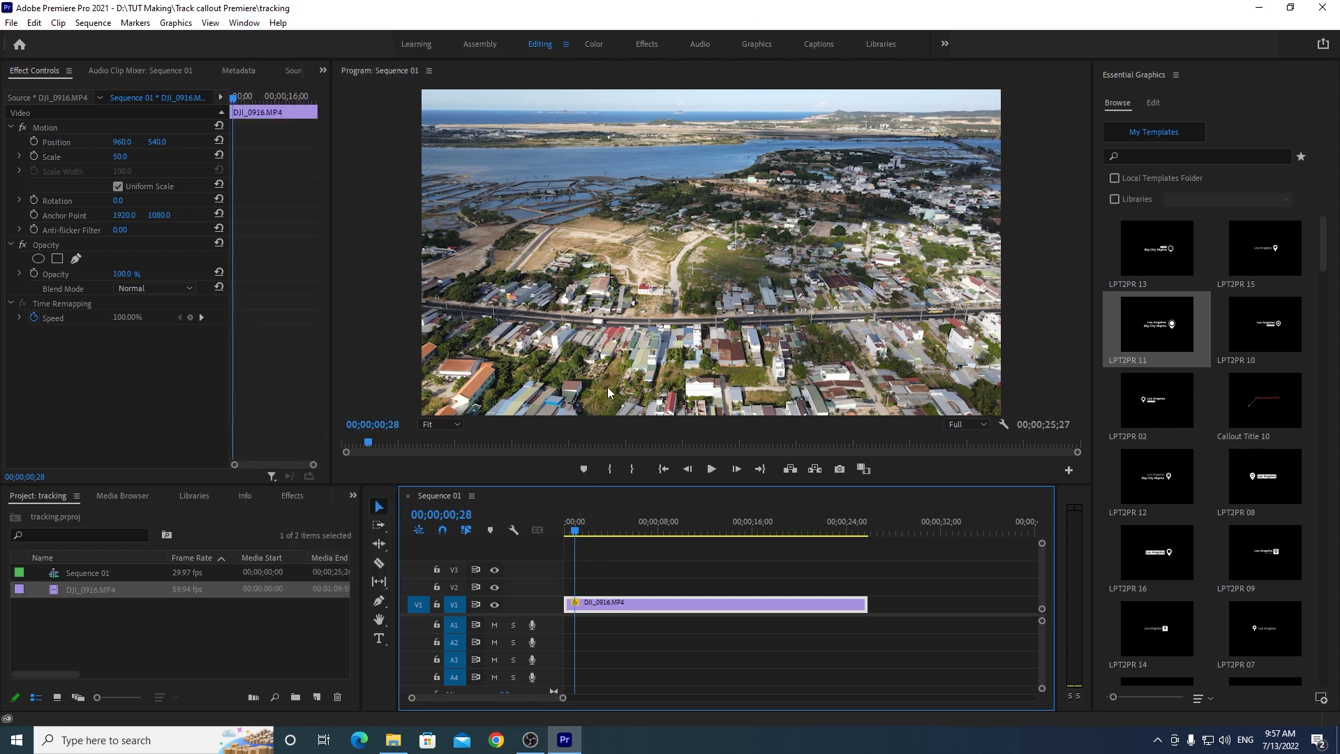
mouse_move(588, 516)
left_mouse_down()
mouse_move(645, 517)
mouse_move(580, 504)
left_mouse_up()
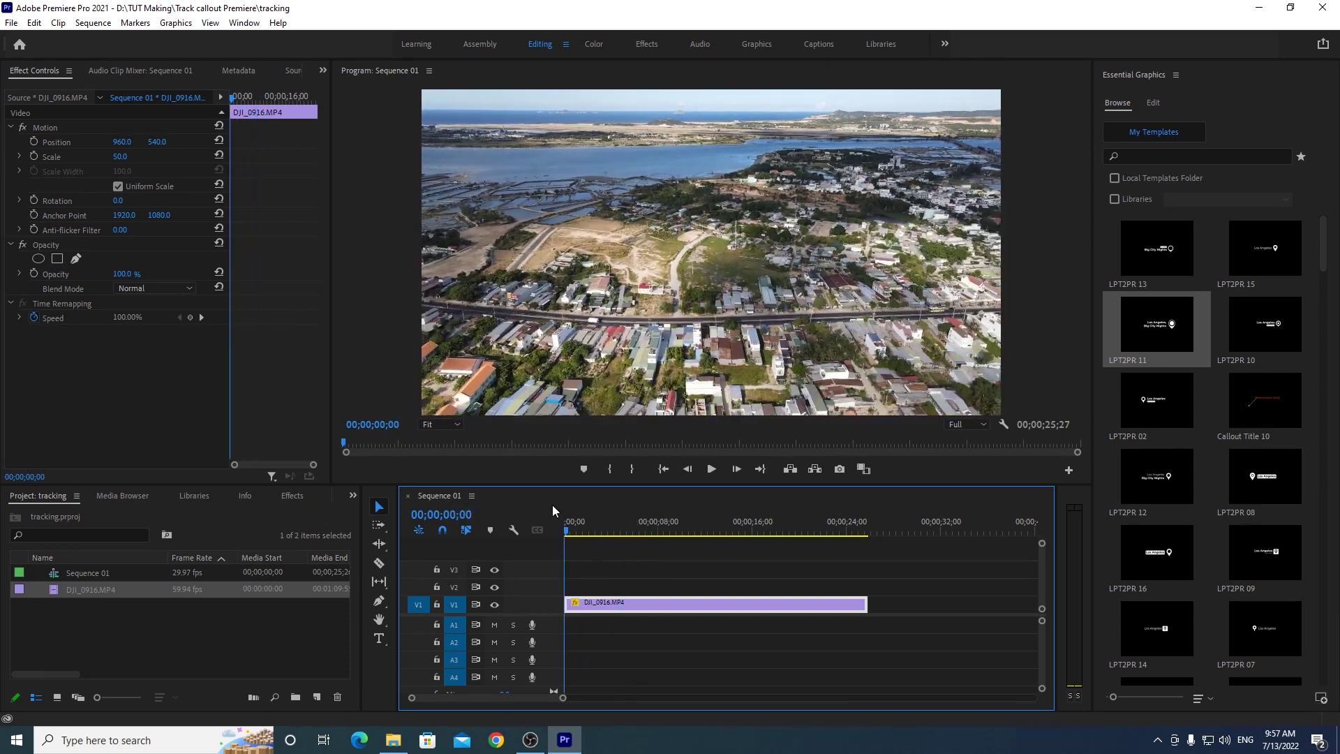
left_click_drag(579, 502, 566, 504)
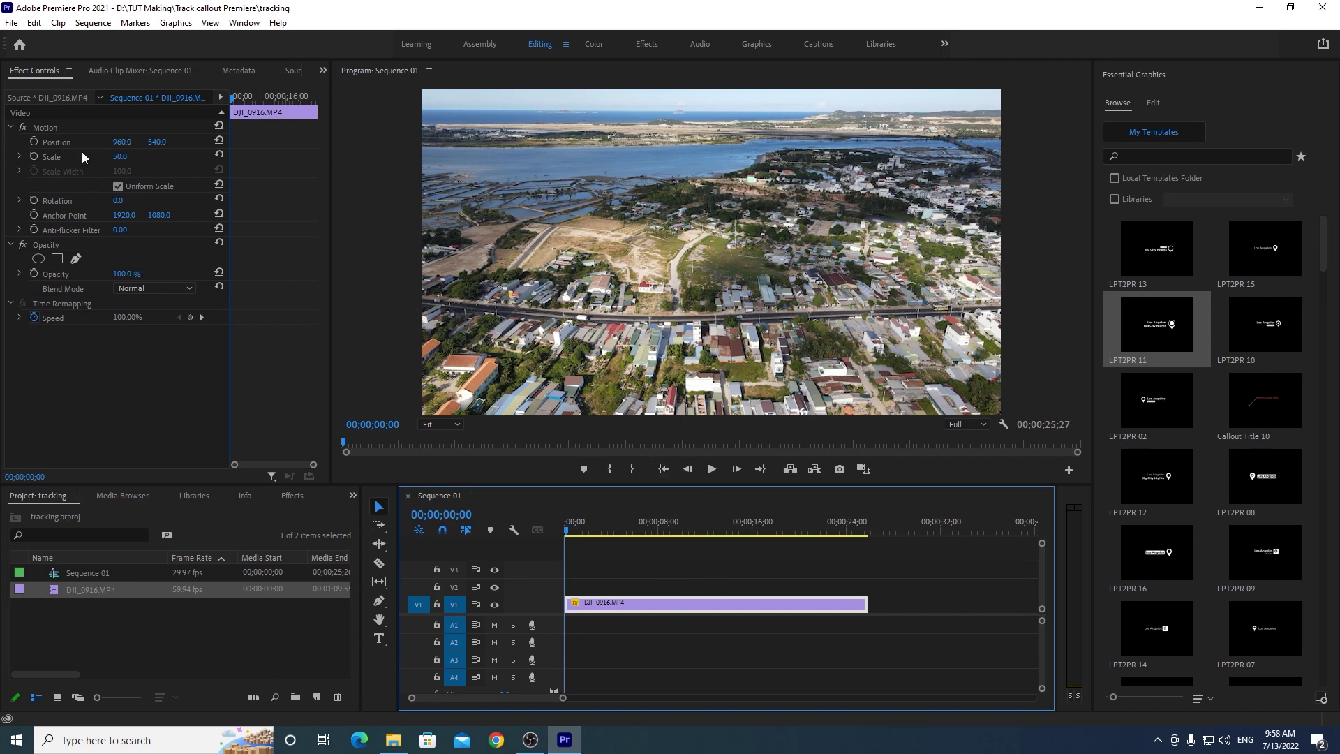
Step: Nest the drone clip as Nested Sequence 01 with the default name
right_click(649, 604)
left_click(684, 381)
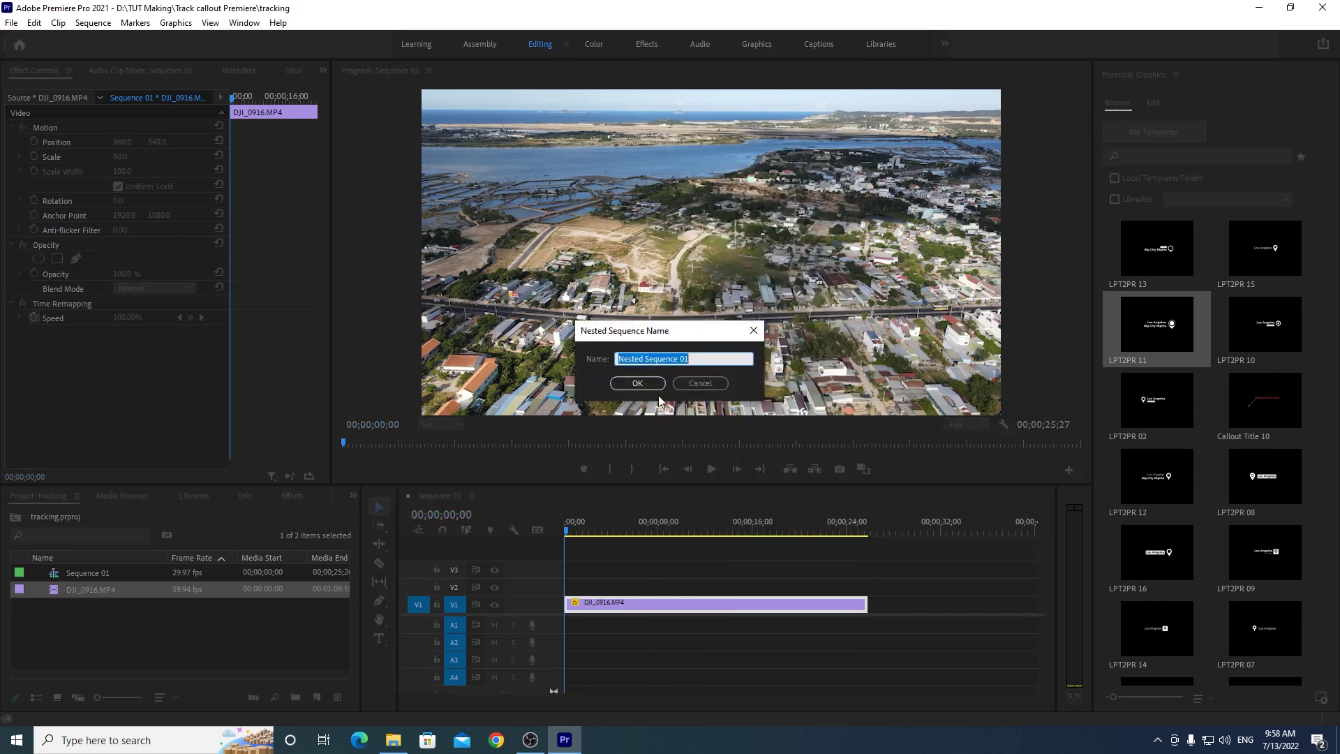
left_click(628, 386)
left_click(680, 603)
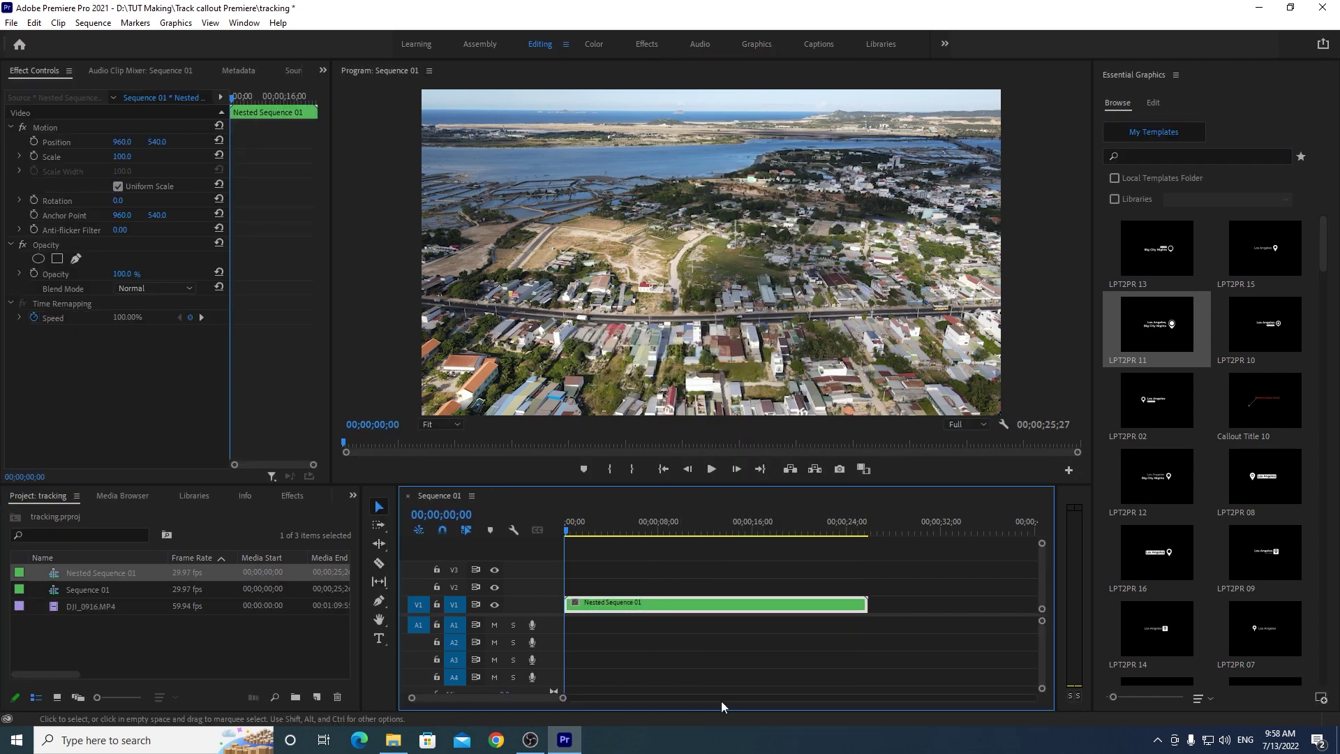
Step: Apply Gaussian Blur to the nested clip and start a pen mask on the highway
left_click(294, 495)
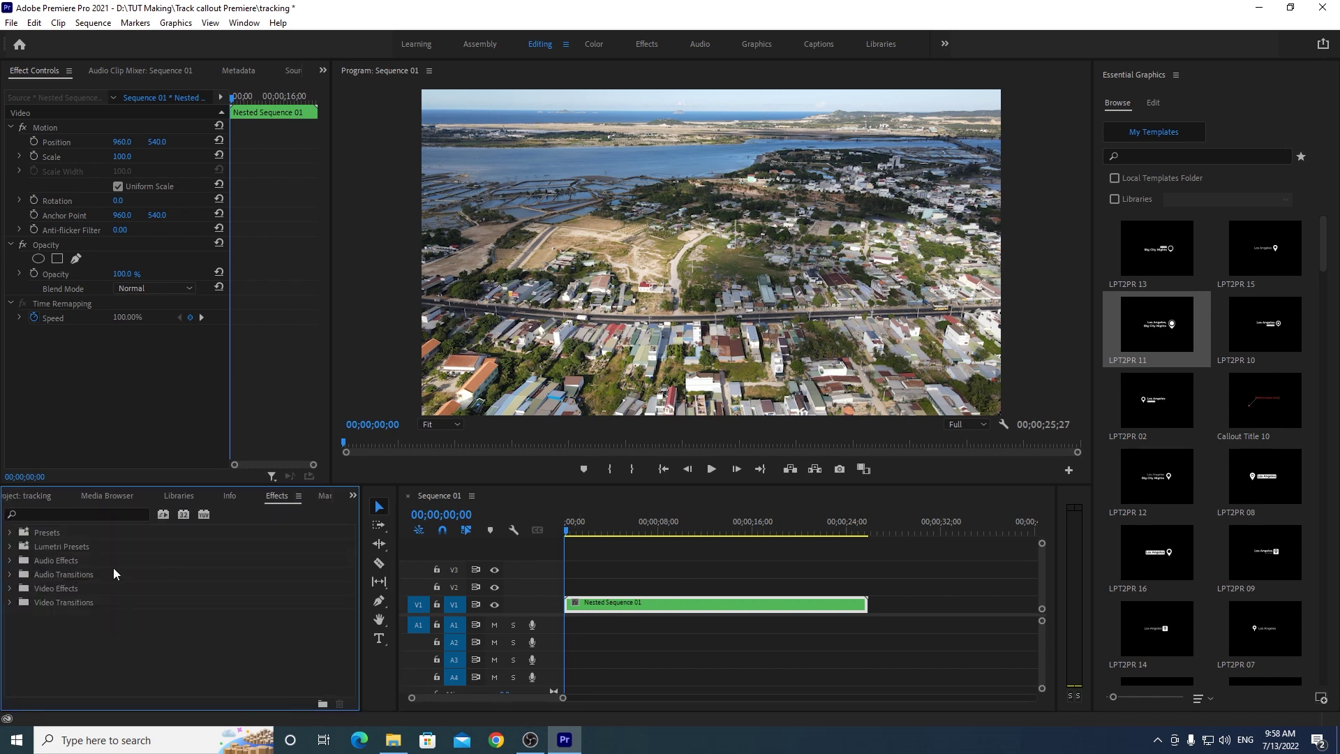
left_click(71, 514)
type("gau")
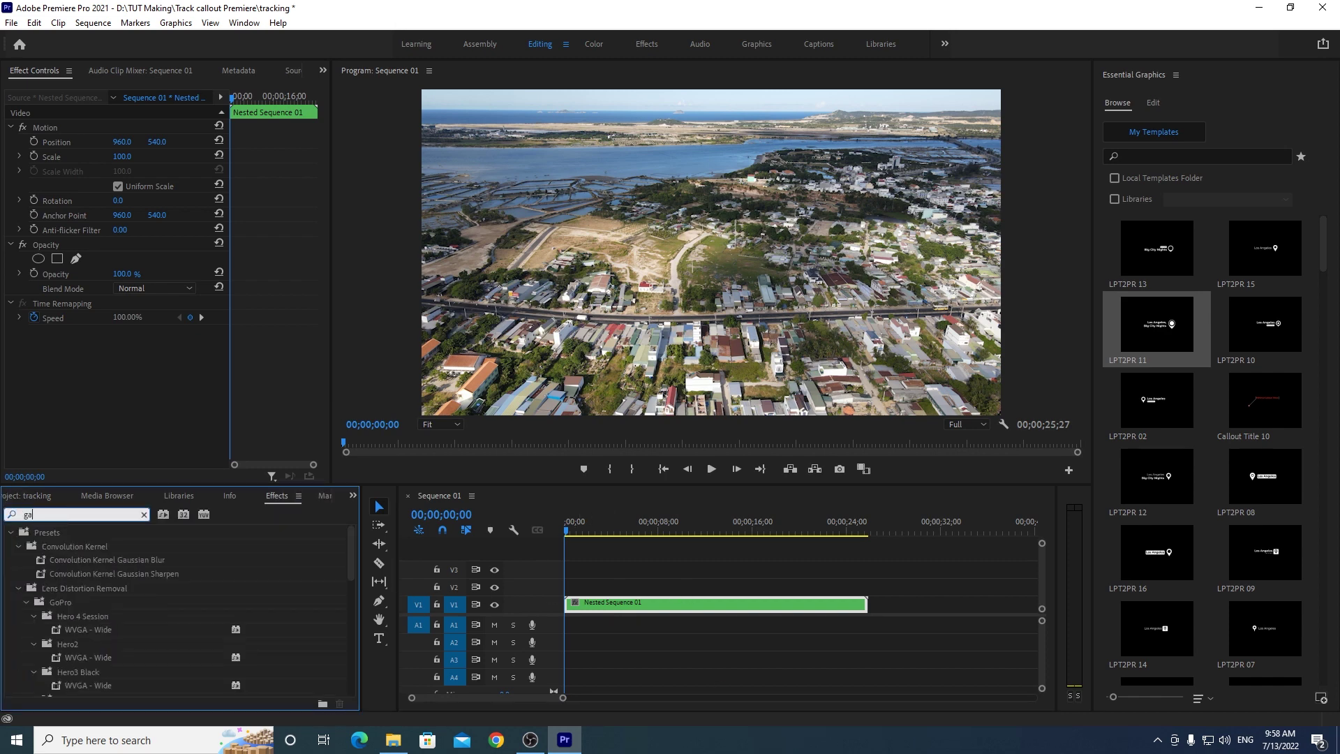
left_click_drag(77, 658, 667, 601)
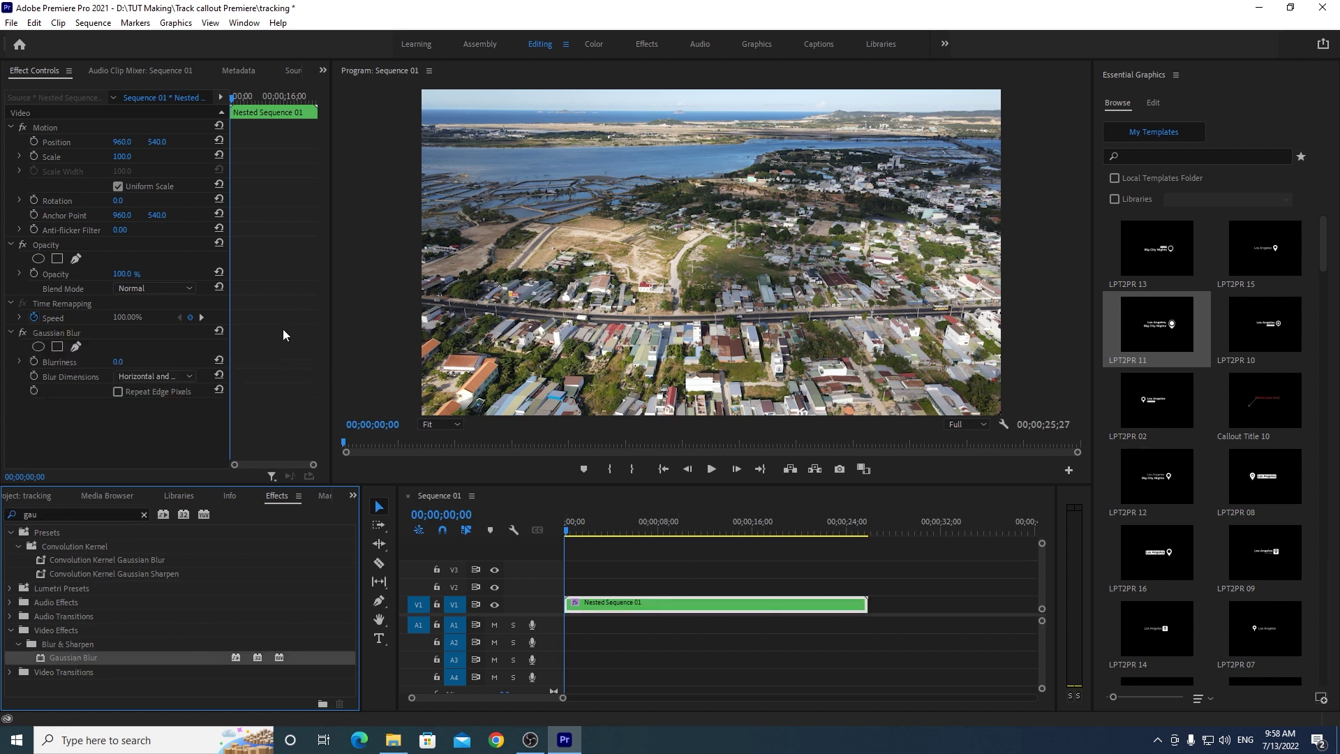
left_click(75, 346)
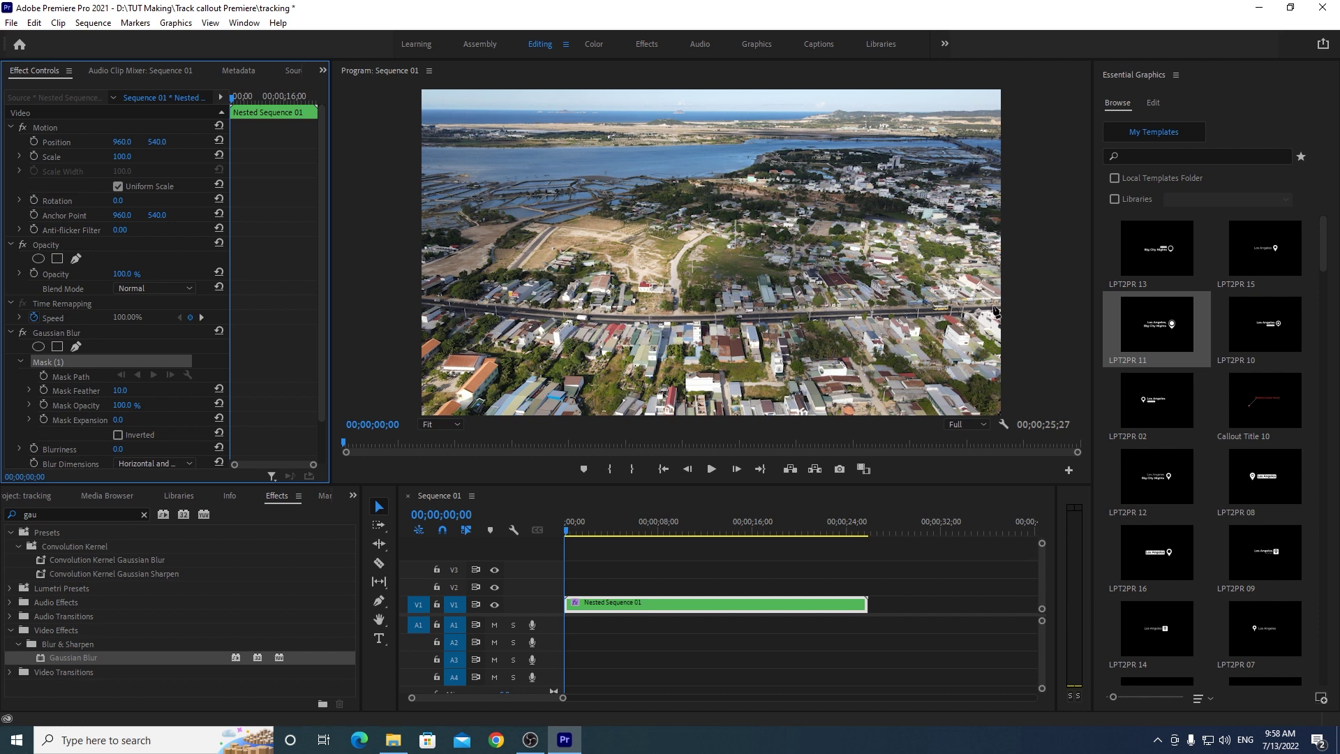
left_click(657, 316)
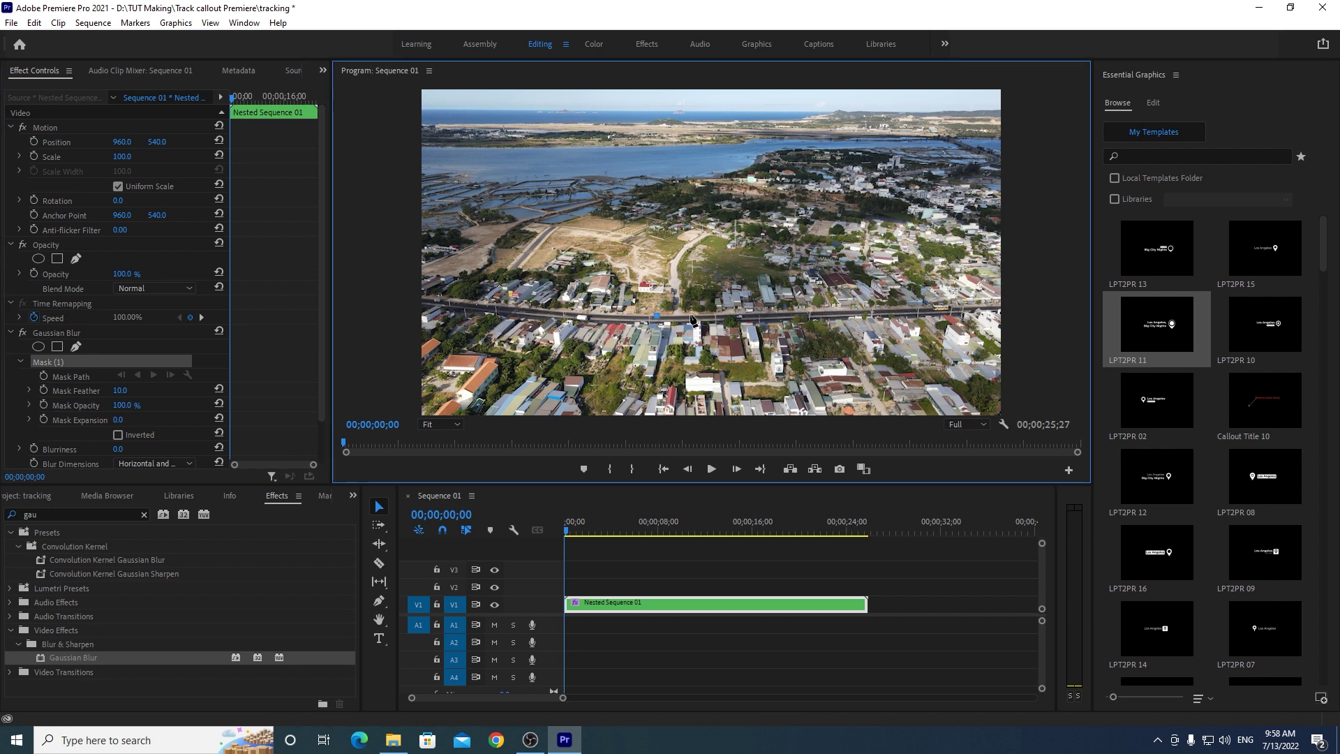
Step: Draw and close a small mask around the highway spot
left_click(718, 315)
left_click_drag(724, 340, 722, 333)
left_click(656, 318)
left_click(379, 507)
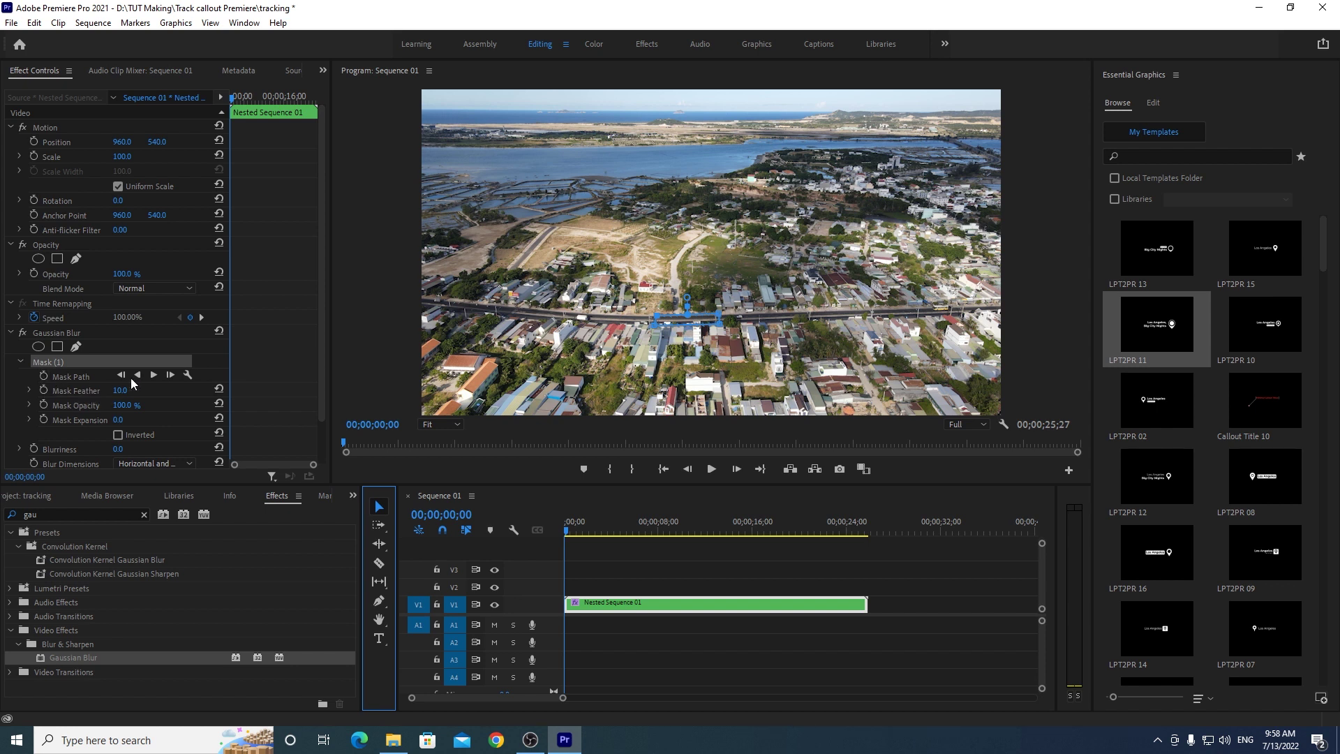
Step: Set mask tracking to Position, enable Mask Path keyframing, and track forward
left_click(187, 375)
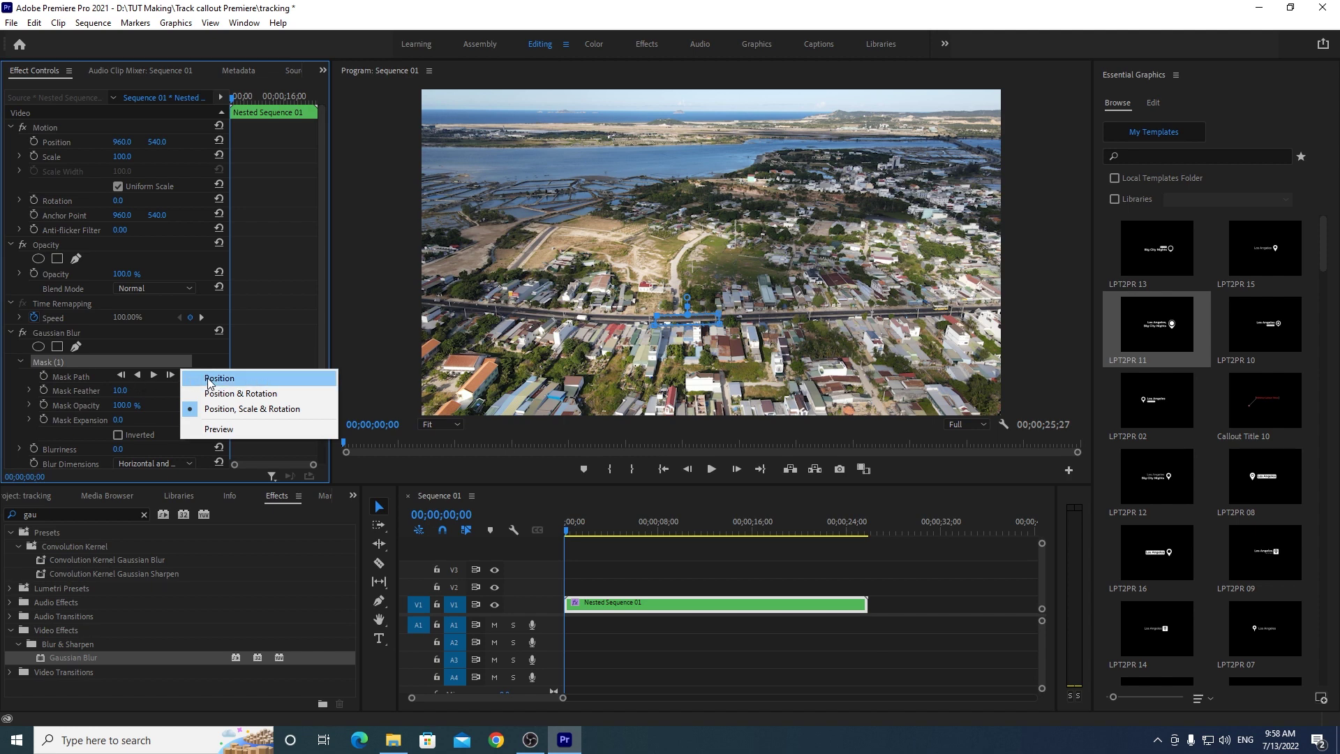
left_click(227, 381)
left_click(188, 376)
left_click(194, 379)
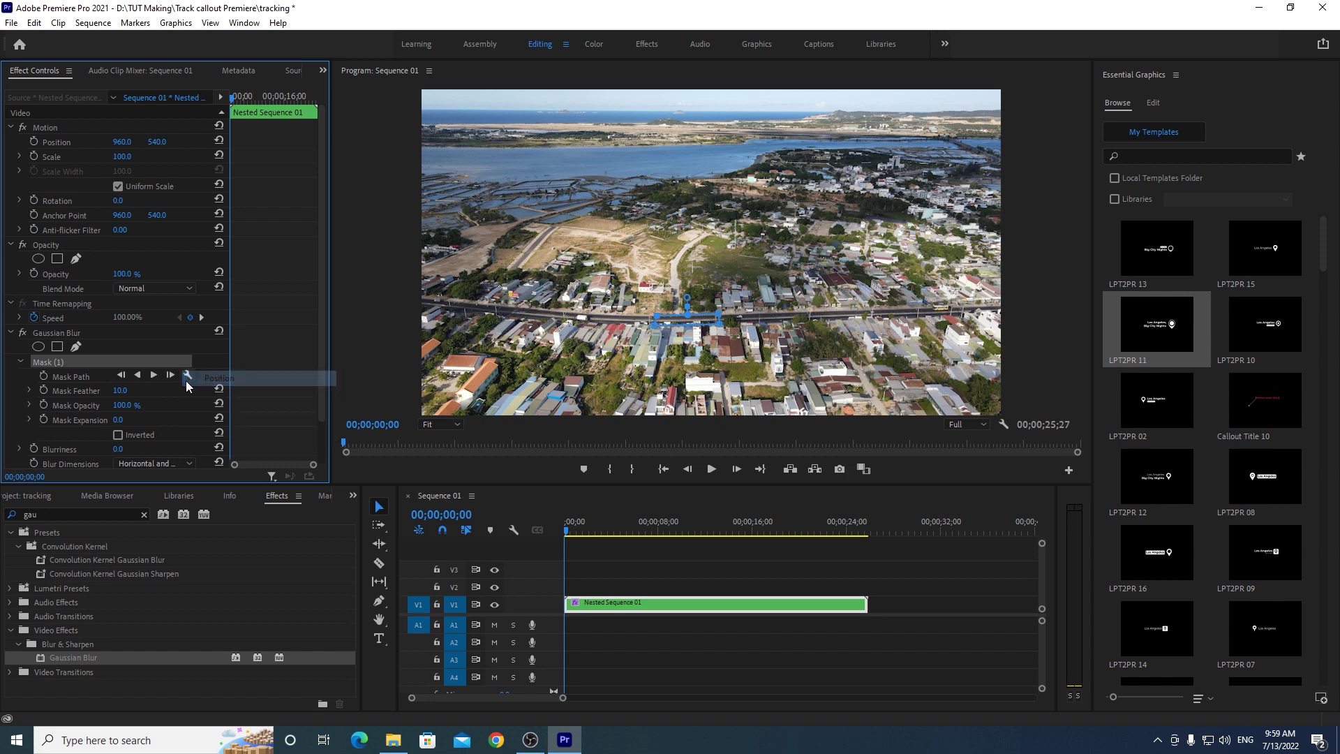
left_click(44, 376)
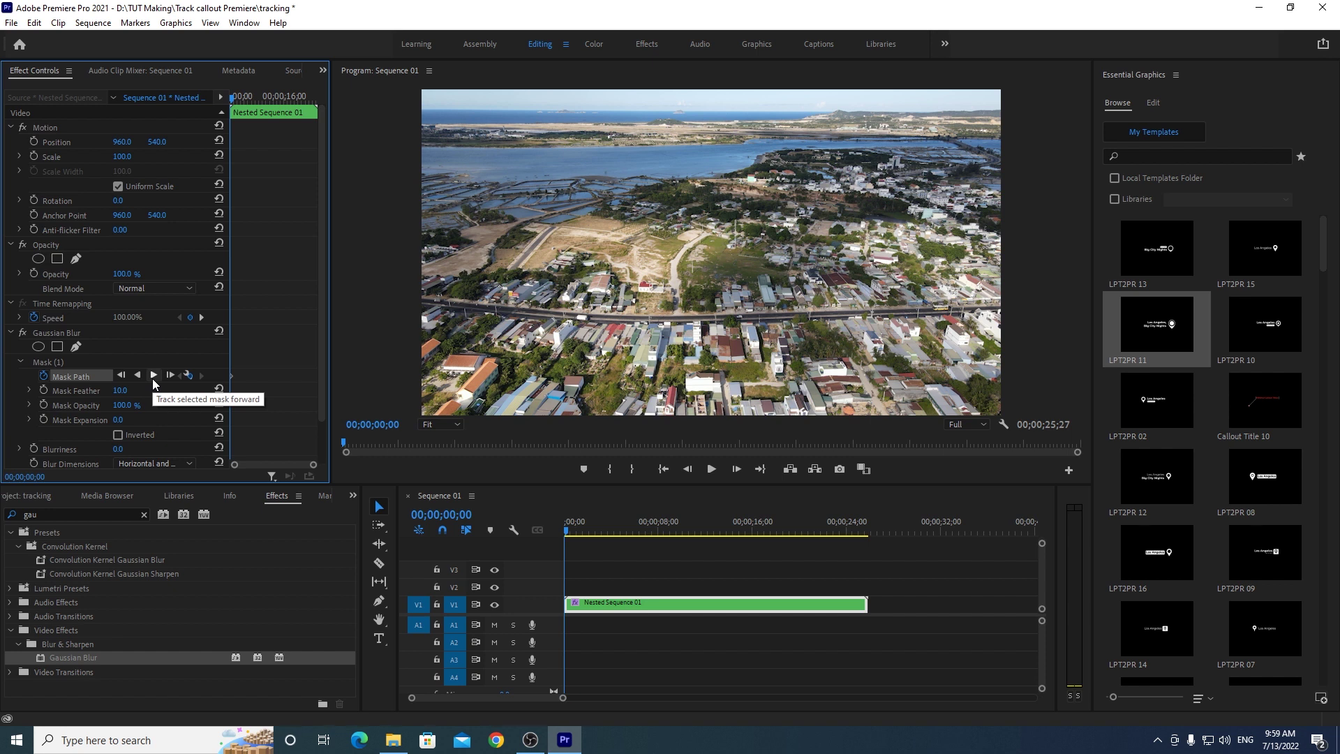
left_click(564, 530)
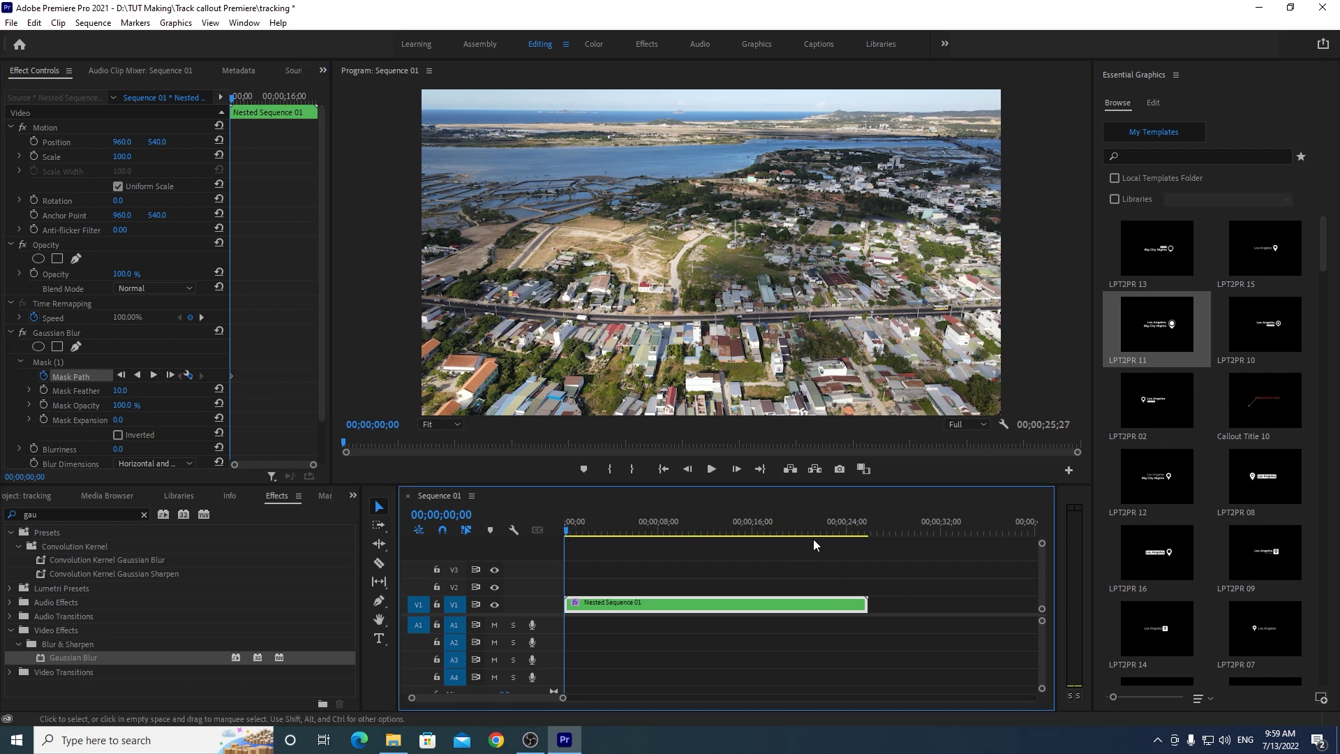
left_click(153, 375)
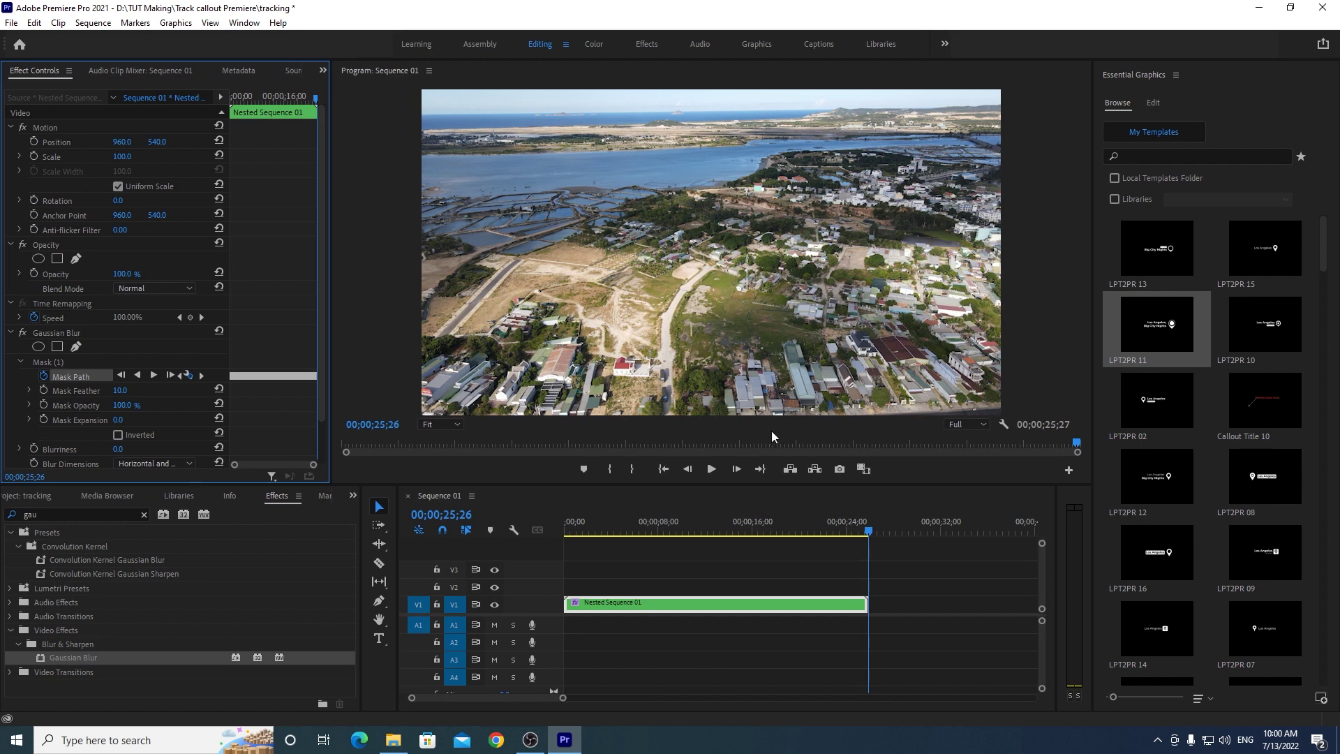
Step: Show the tracked mask outline and play through the clip to verify it follows the highway
left_click(56, 361)
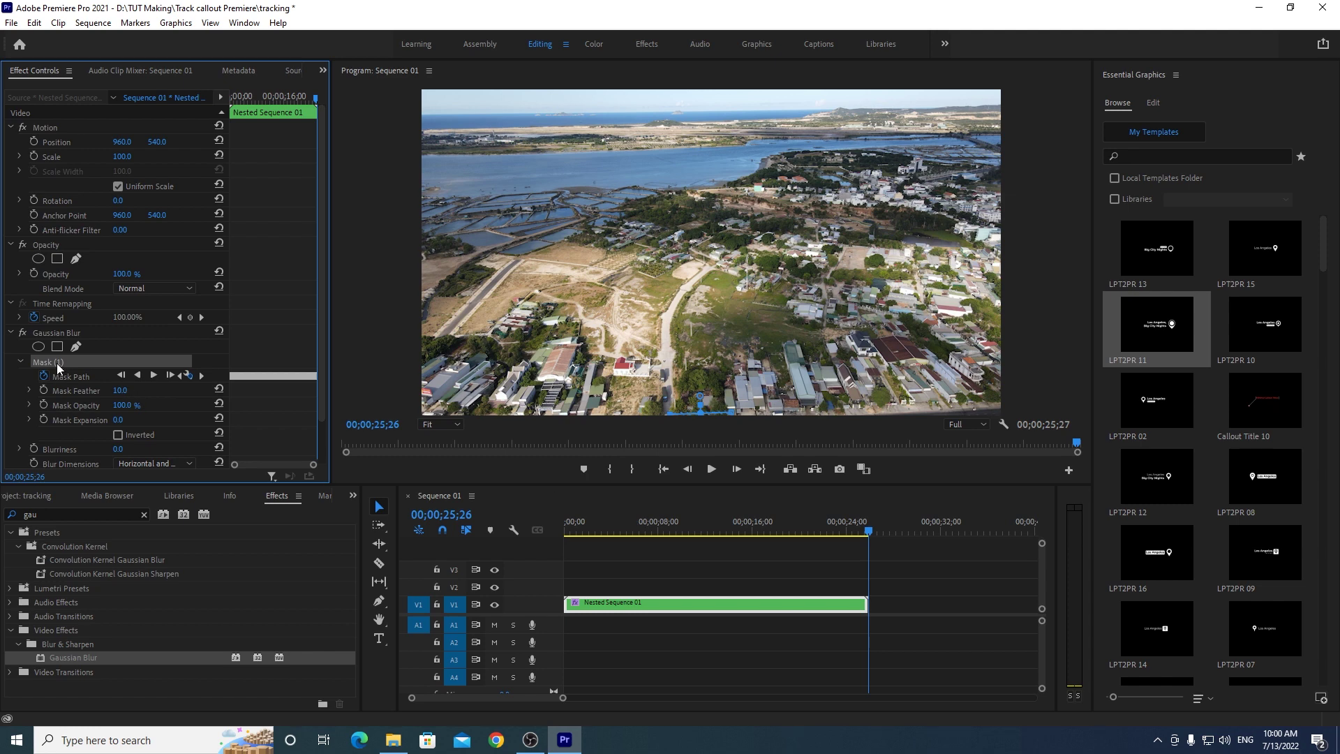
left_click_drag(868, 536, 584, 543)
key("space")
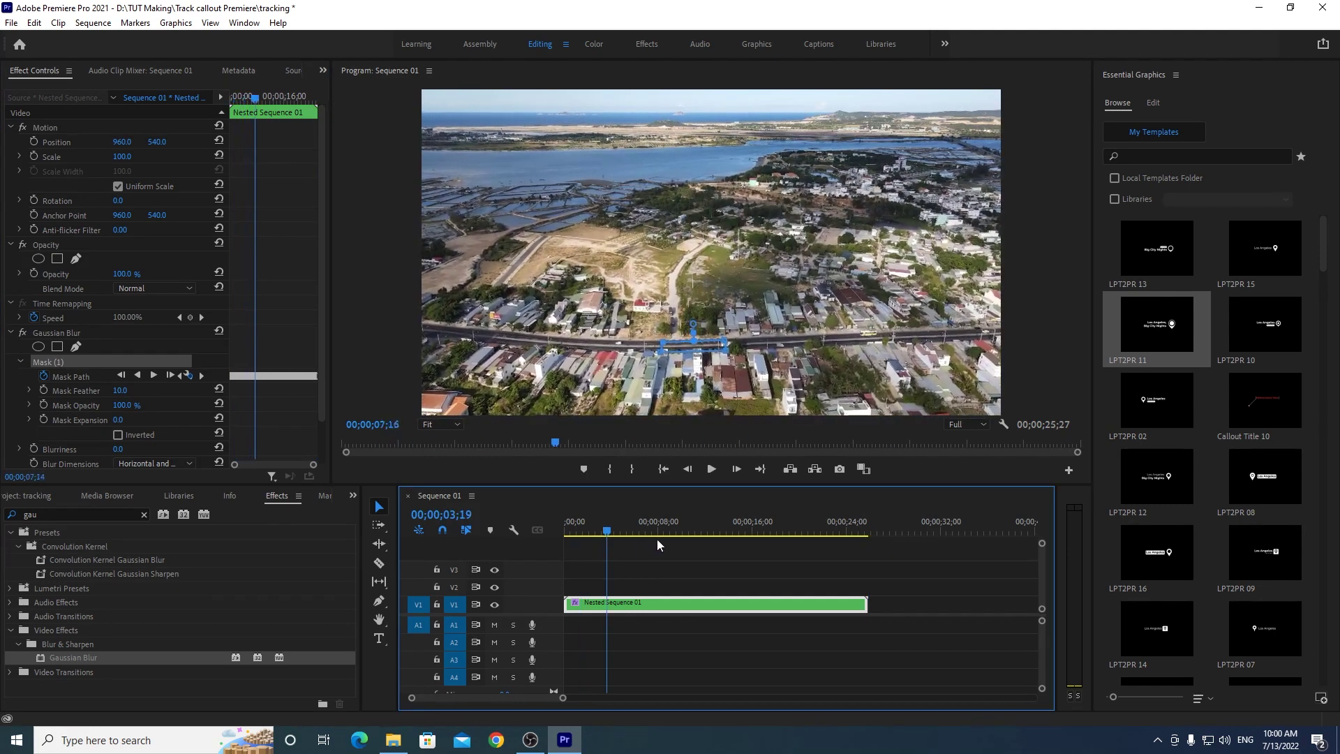
left_click(675, 537)
left_click_drag(684, 531, 710, 530)
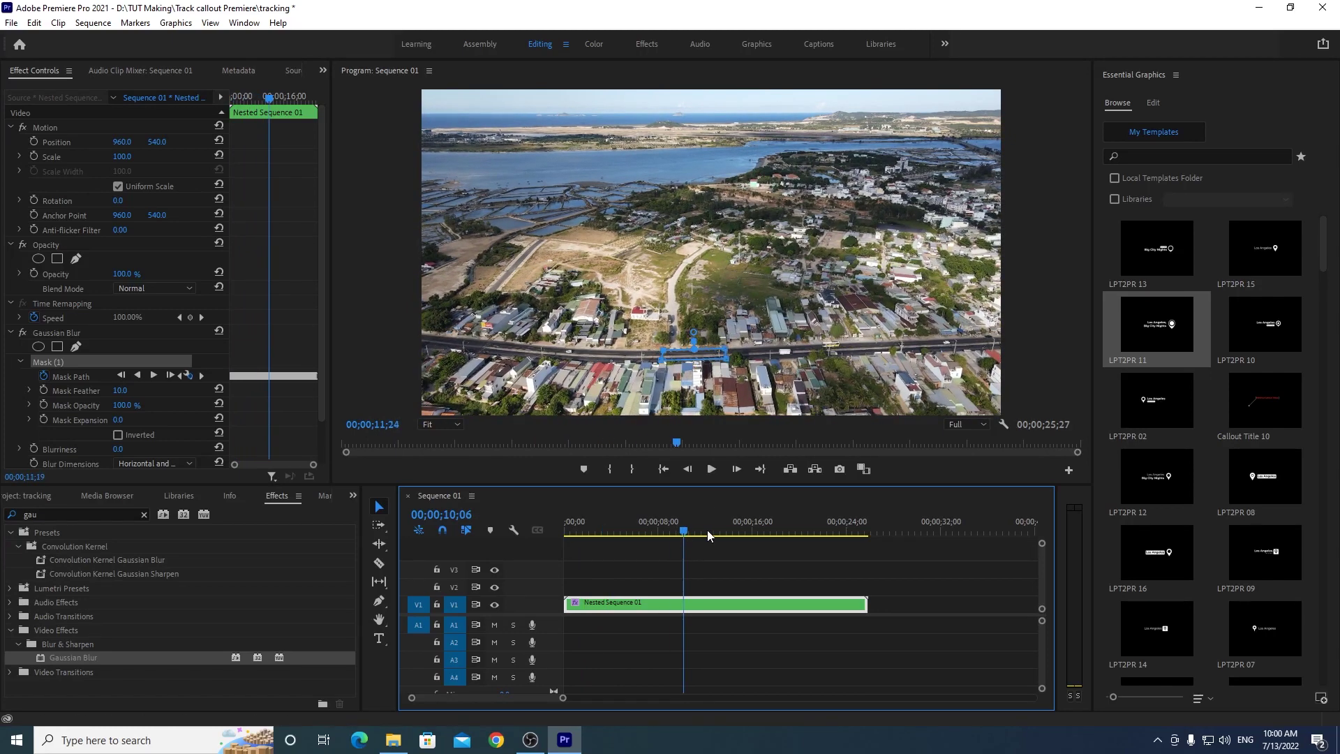
key("space")
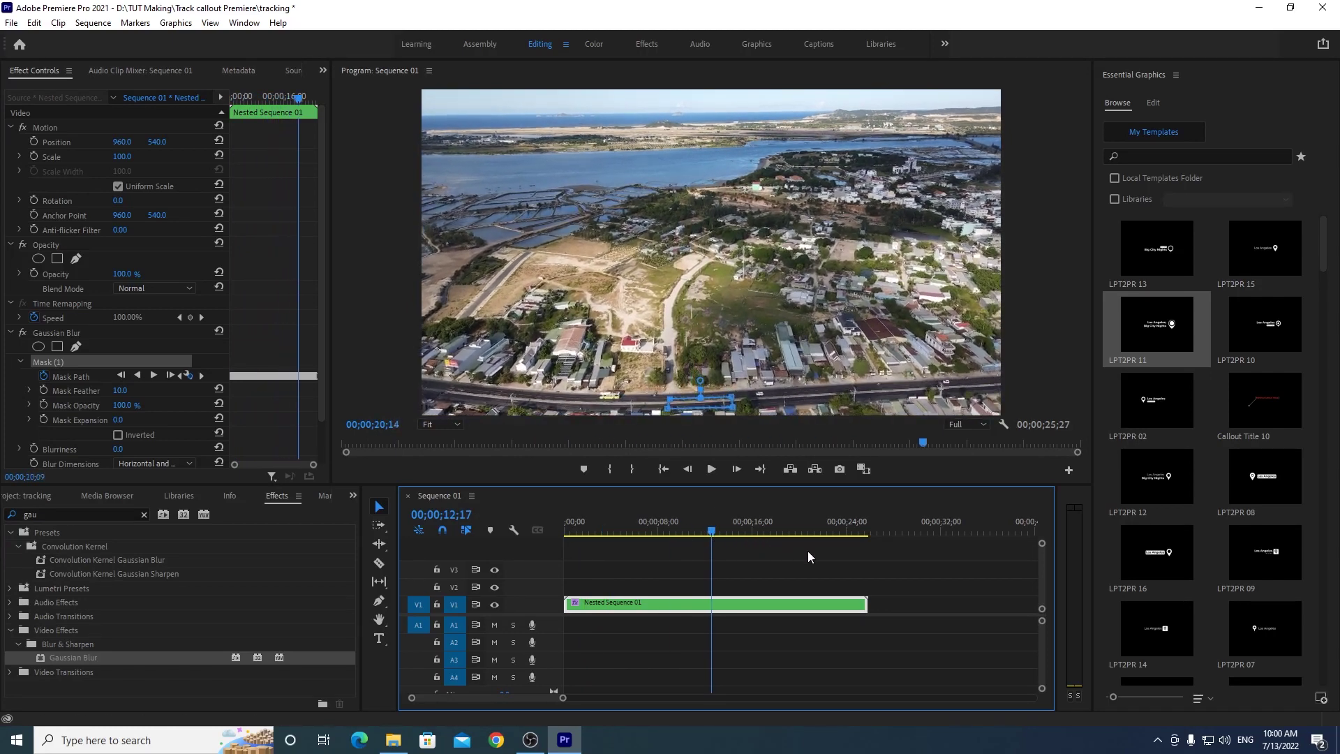
left_click(696, 532)
key("Home")
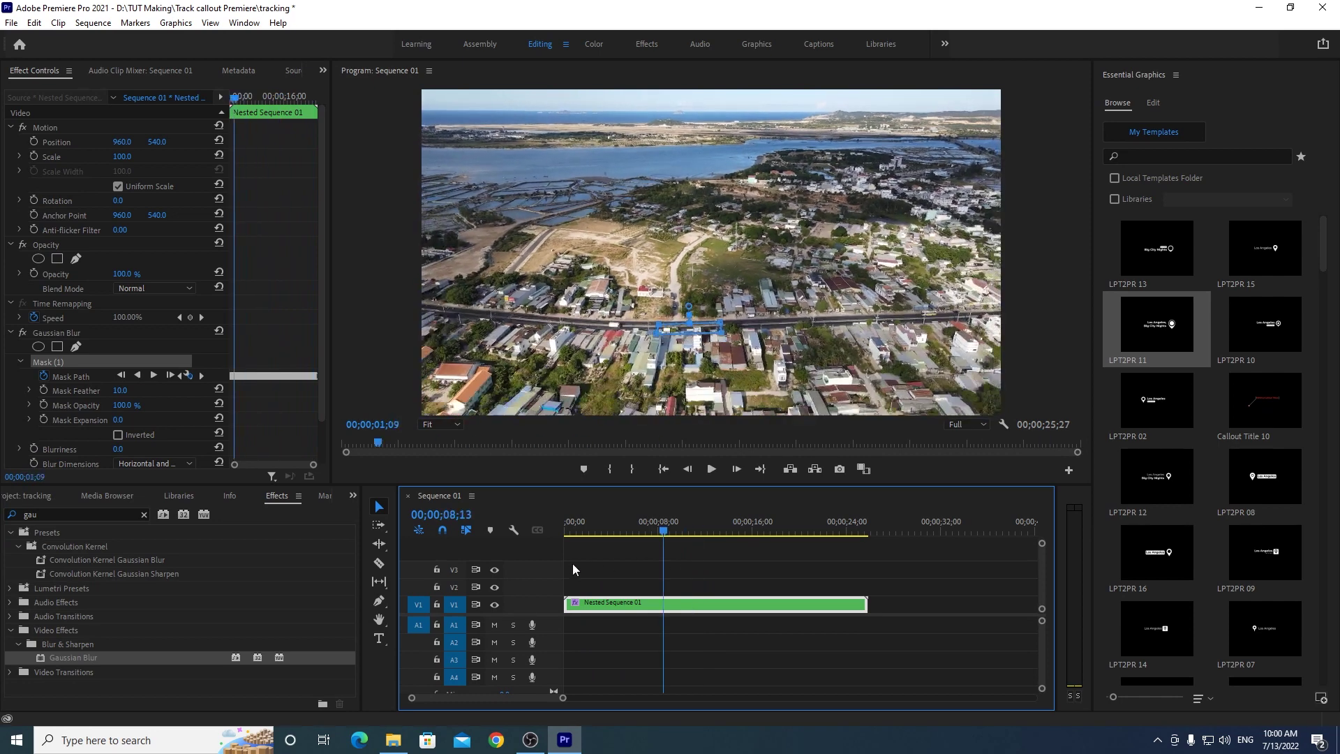
left_click(581, 560)
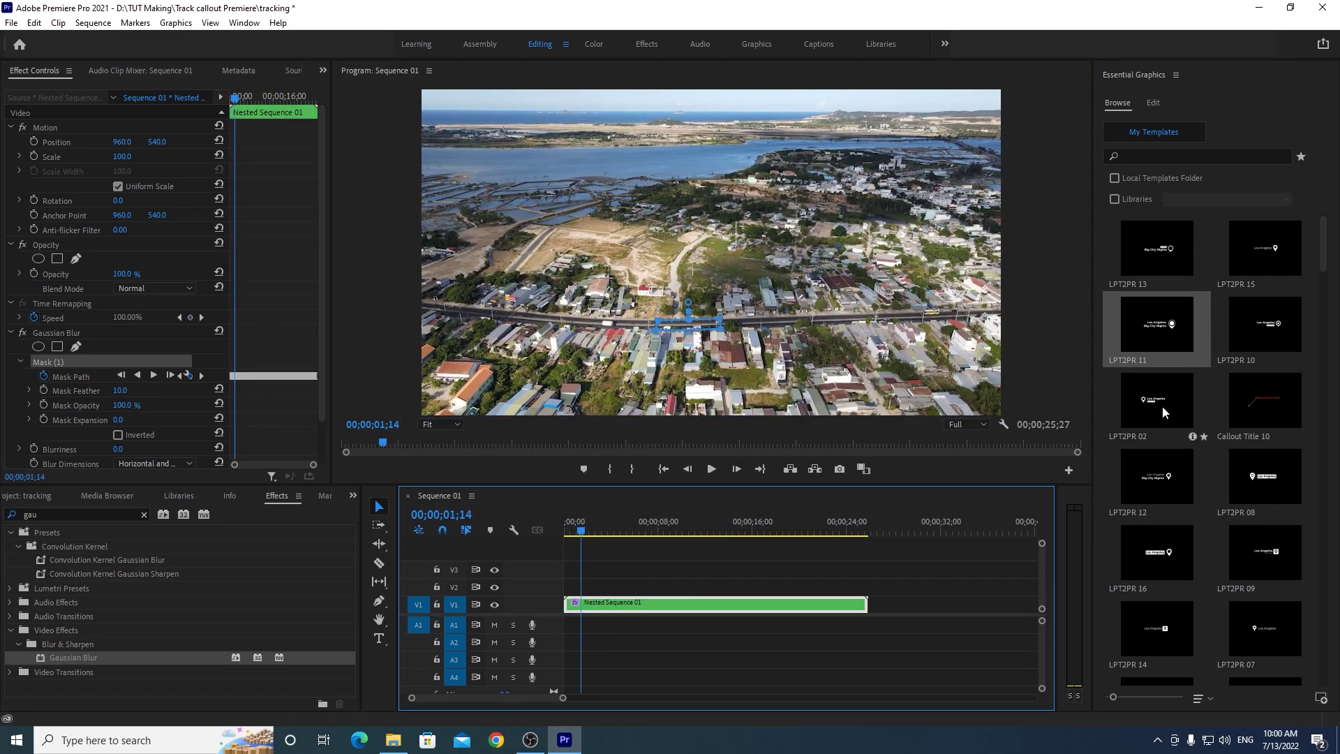
Step: Place the LPT2PR 08 callout template on V2 above the drone footage
left_click(1257, 489)
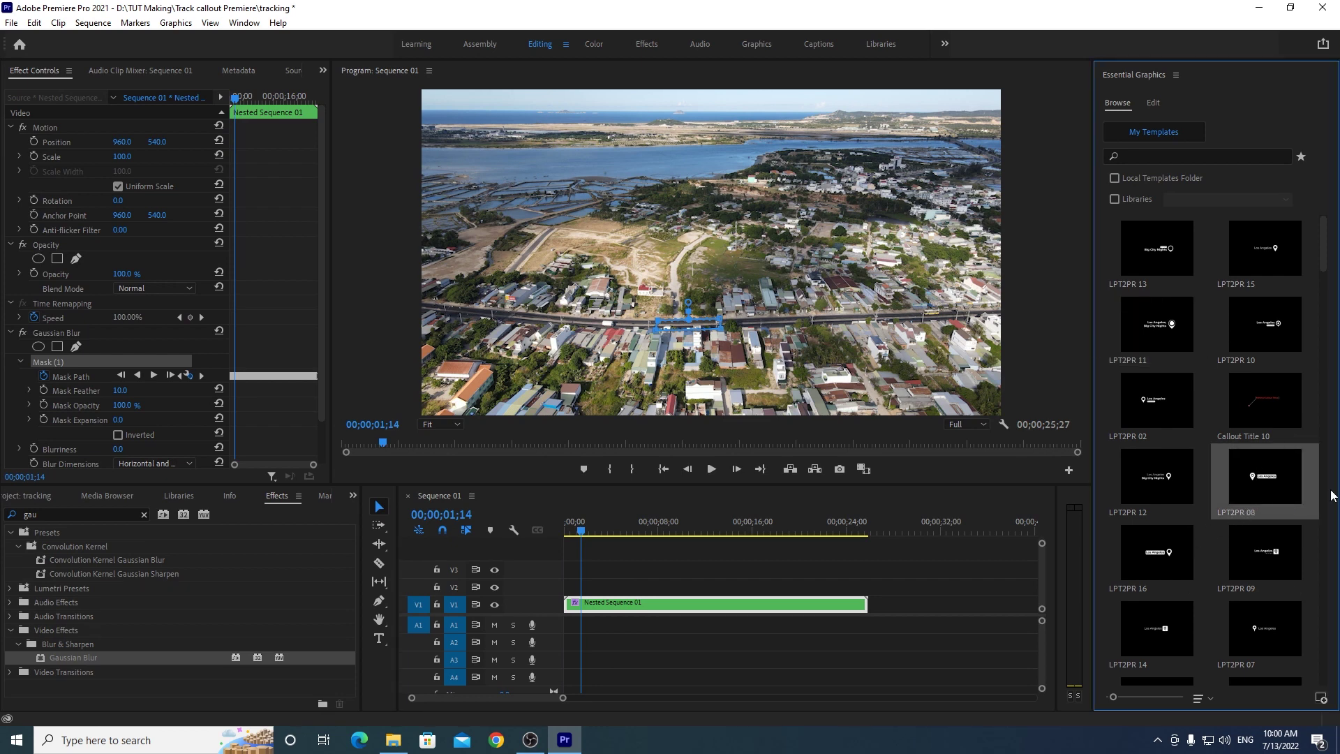
left_click_drag(1216, 497, 548, 497)
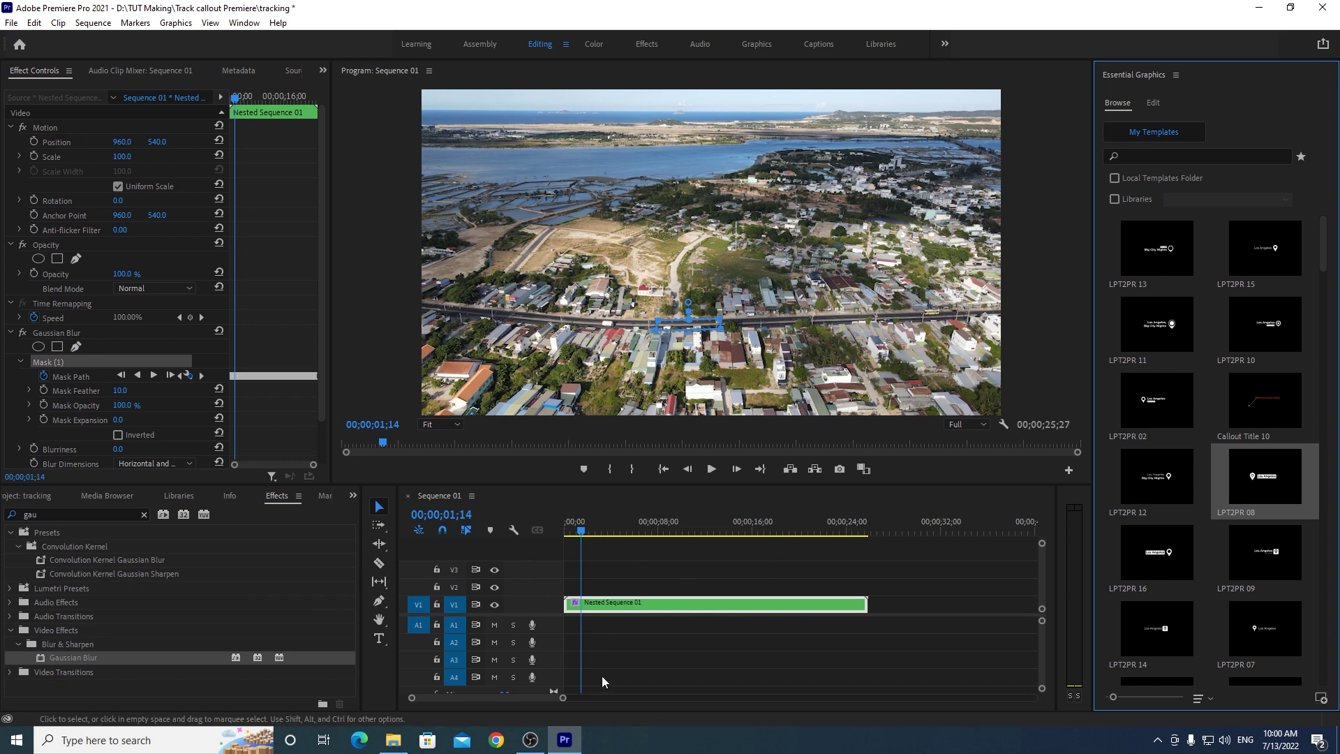
left_click_drag(548, 497, 1210, 466)
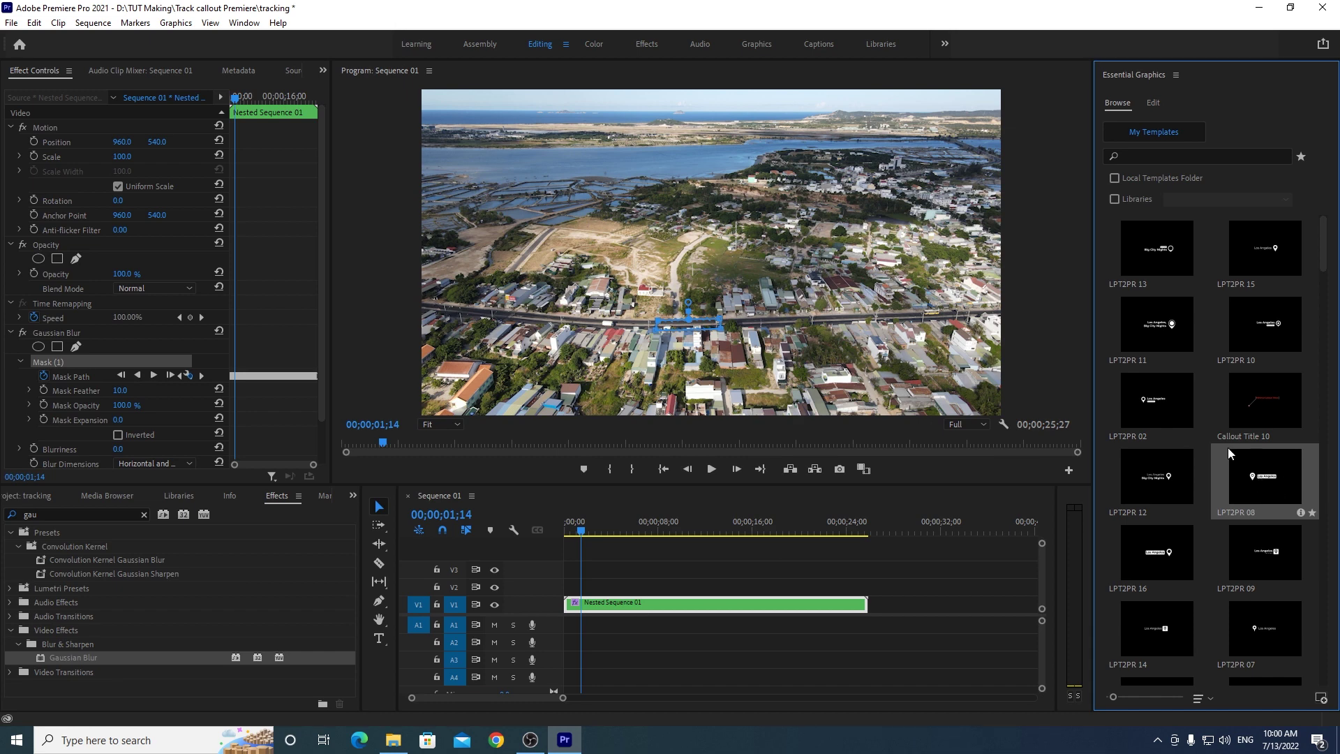
mouse_move(1277, 475)
left_mouse_down()
mouse_move(850, 569)
mouse_move(1258, 514)
mouse_move(602, 593)
left_mouse_up()
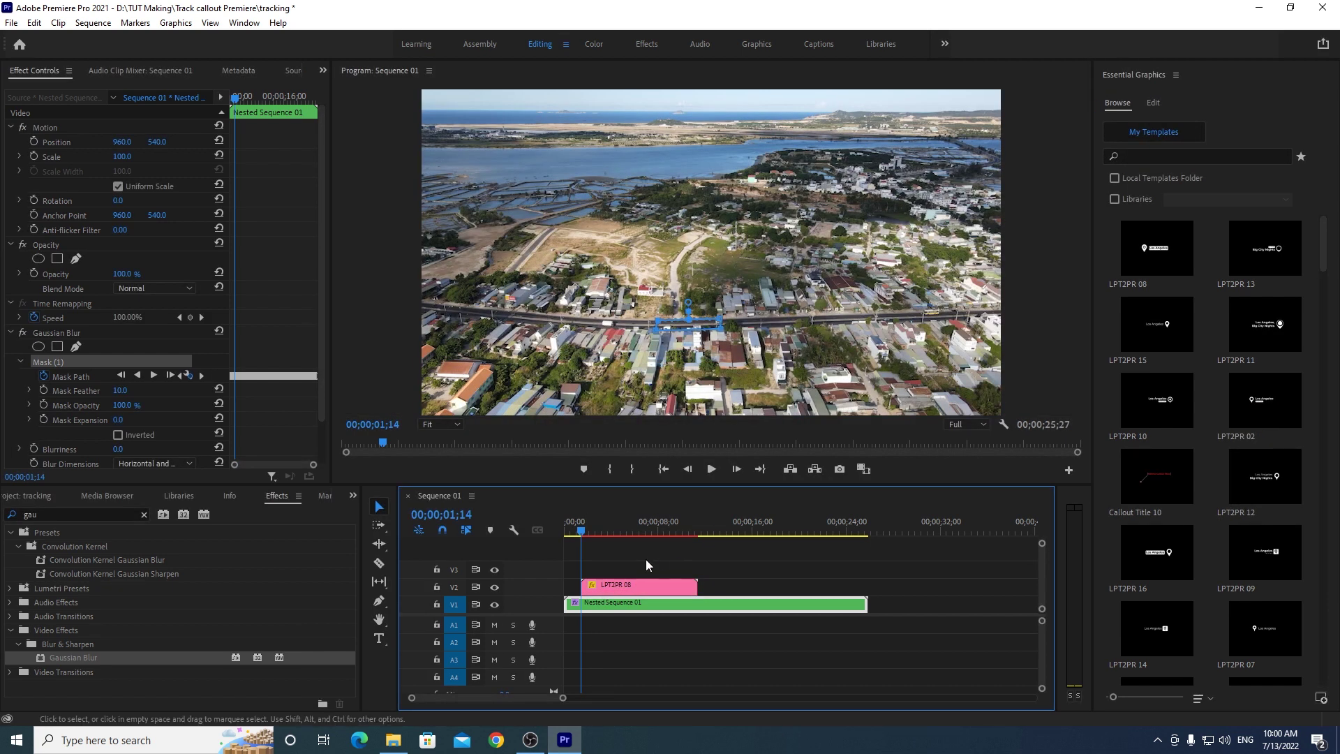
Step: Preview the Los Angeles callout animation and align the clip to the sequence start
left_click_drag(581, 534, 584, 534)
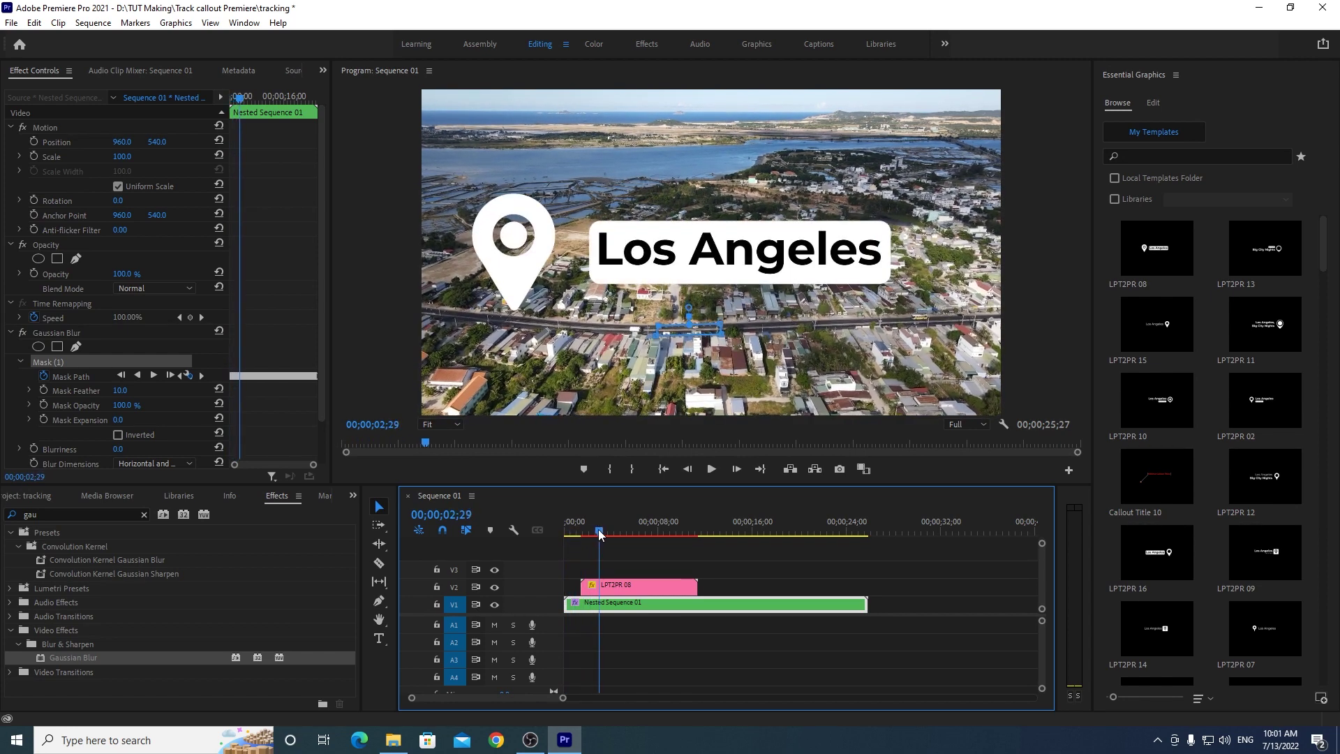
left_click_drag(680, 530, 742, 529)
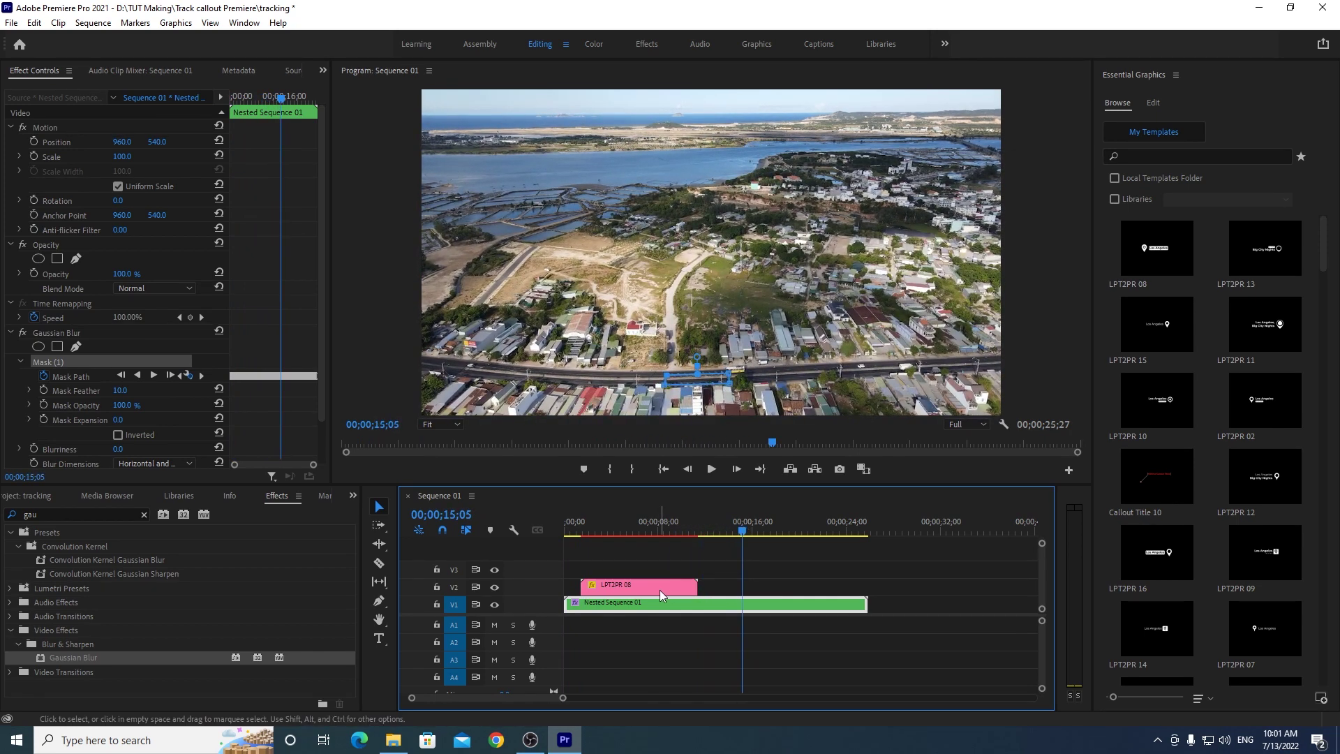
left_click_drag(743, 529, 702, 534)
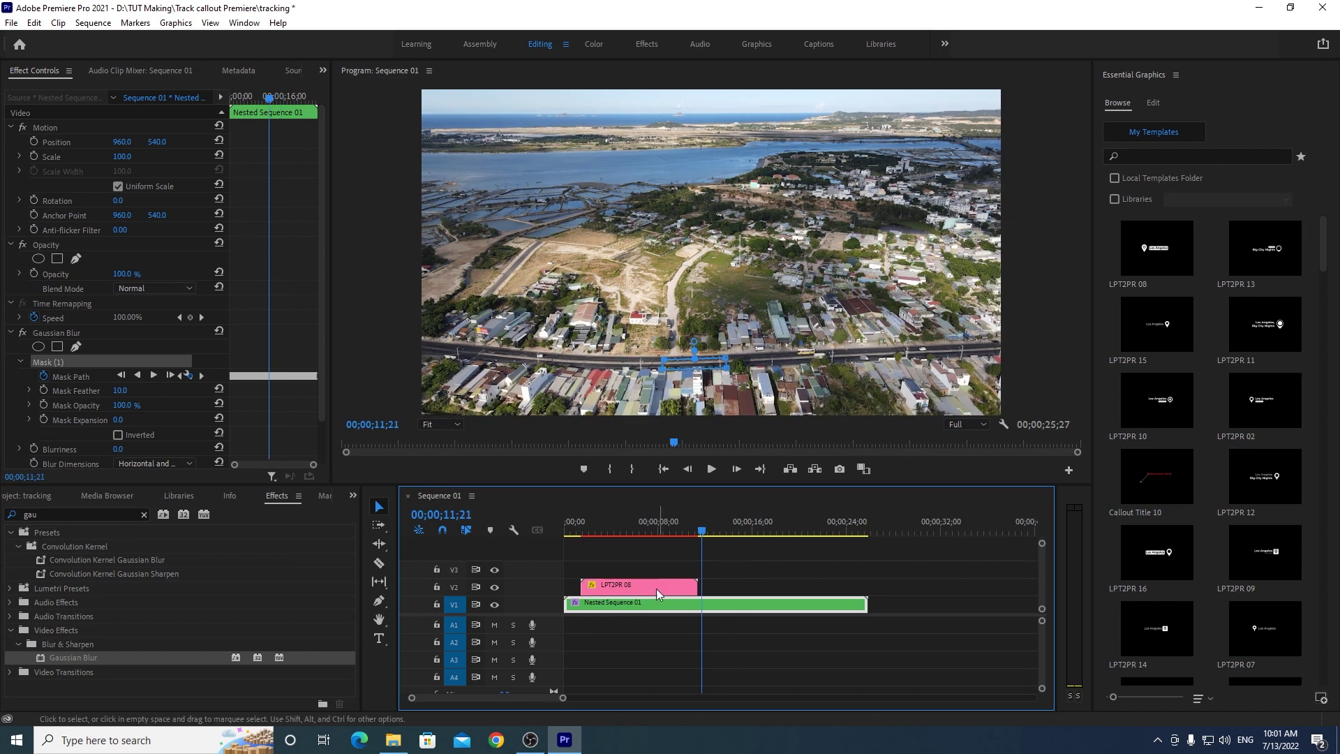
left_click_drag(656, 588, 647, 588)
left_click(567, 530)
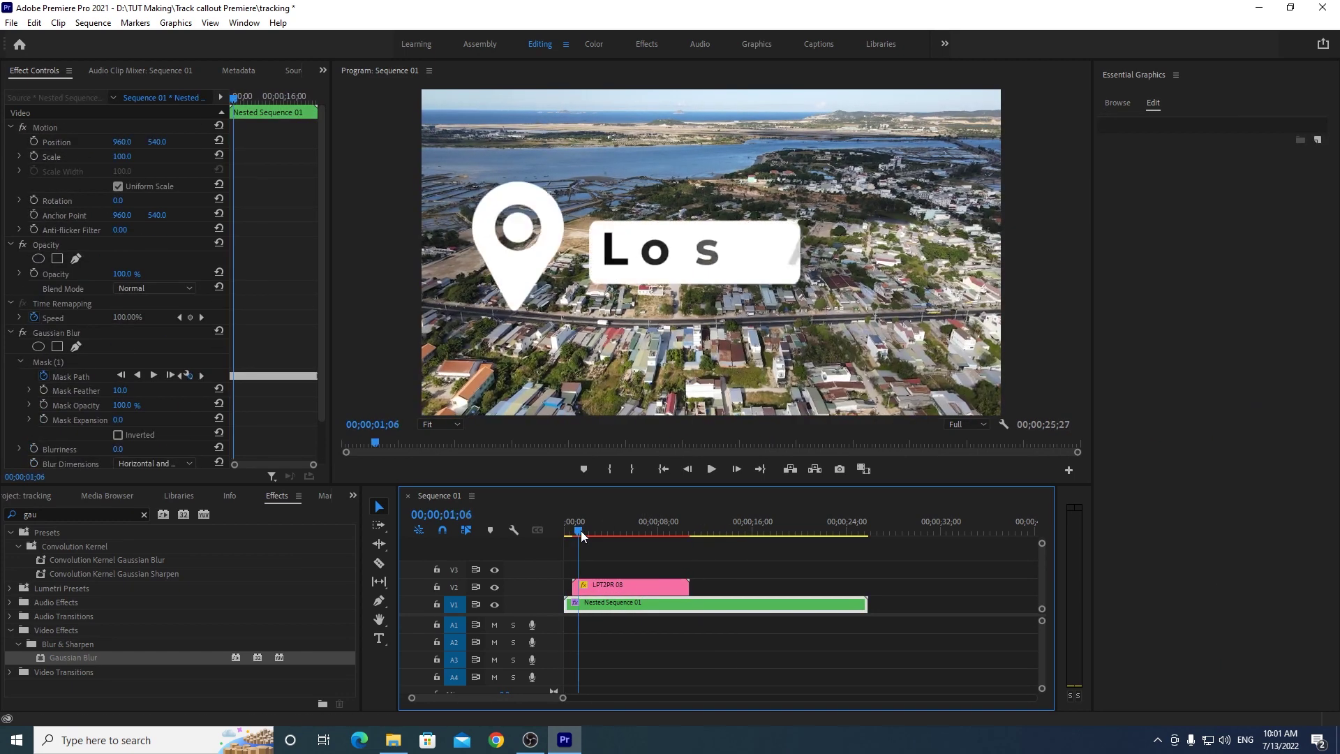
Step: Set the LPT2PR 08 callout's scale to 25 in Essential Graphics
left_click_drag(567, 529, 605, 530)
left_click(637, 591)
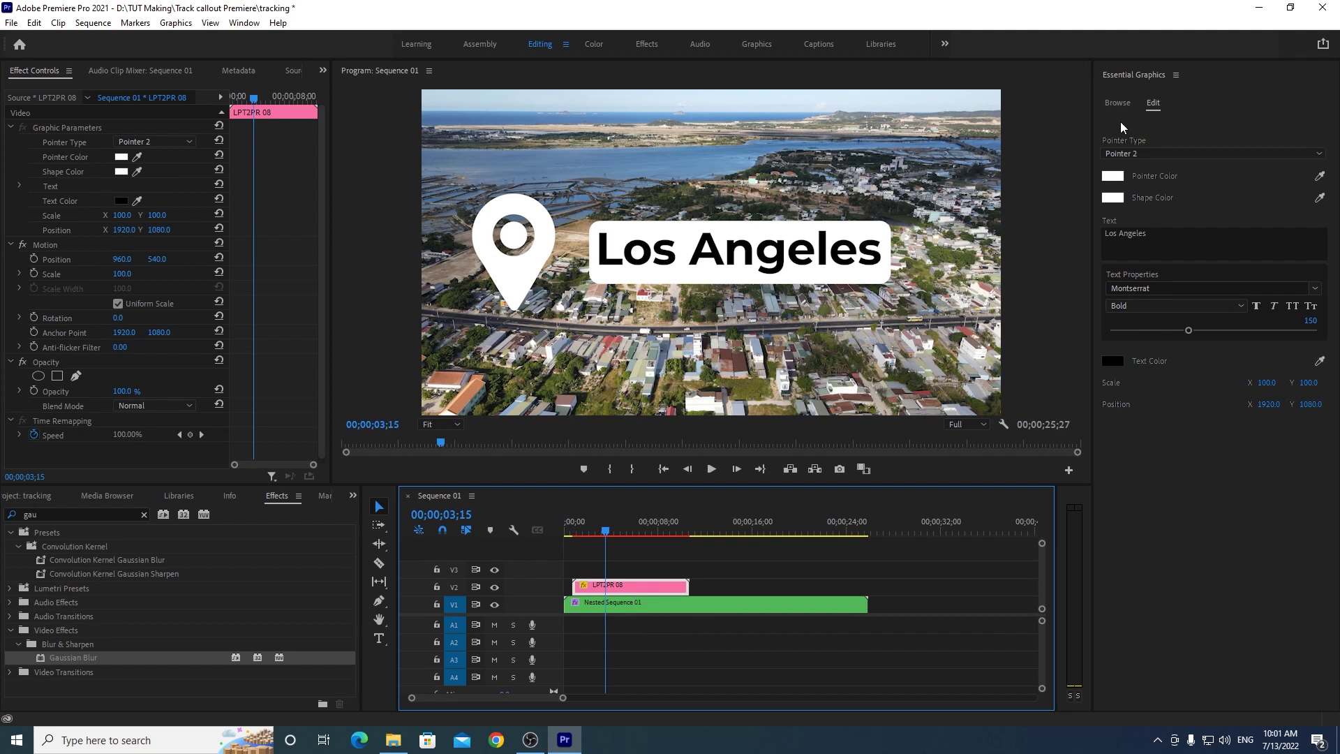
left_click(1267, 382)
type("25")
key("Return")
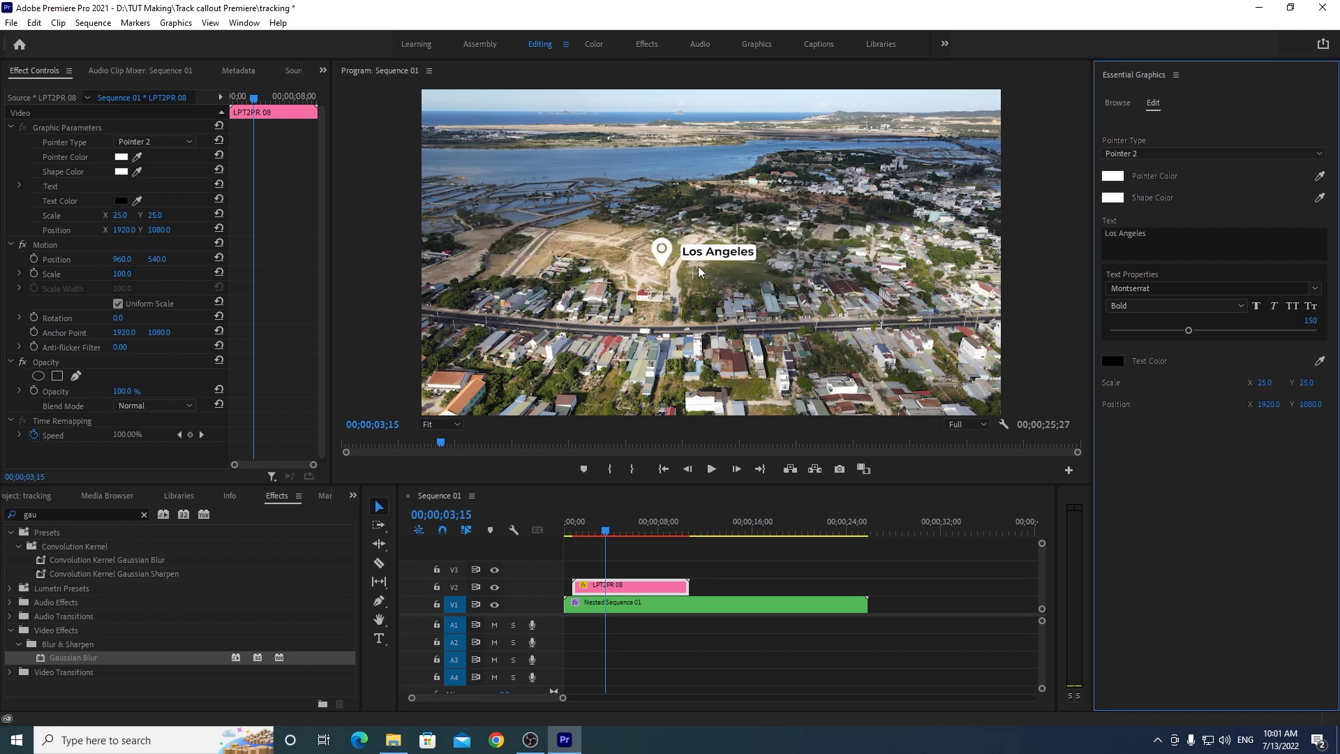
Step: Make the callout pin a light red (FE4B4B)
left_click(1111, 177)
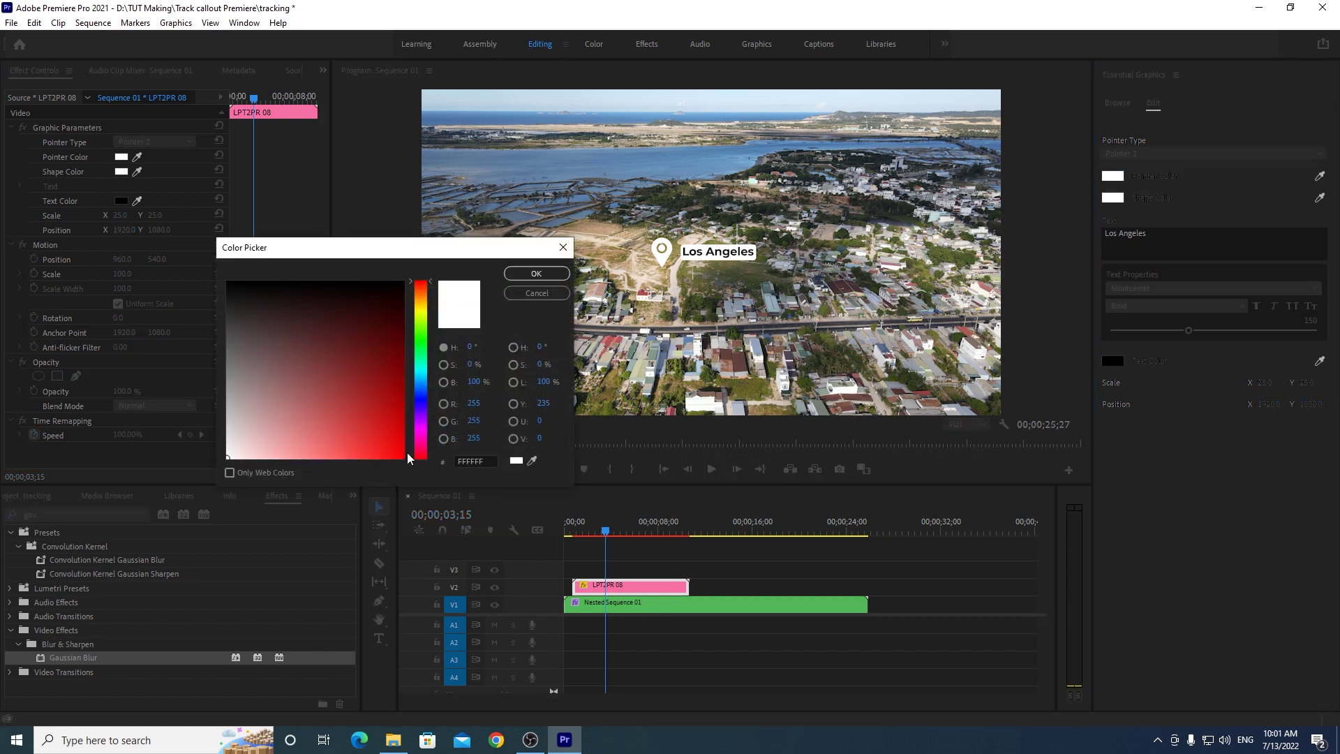
left_click_drag(389, 450, 412, 475)
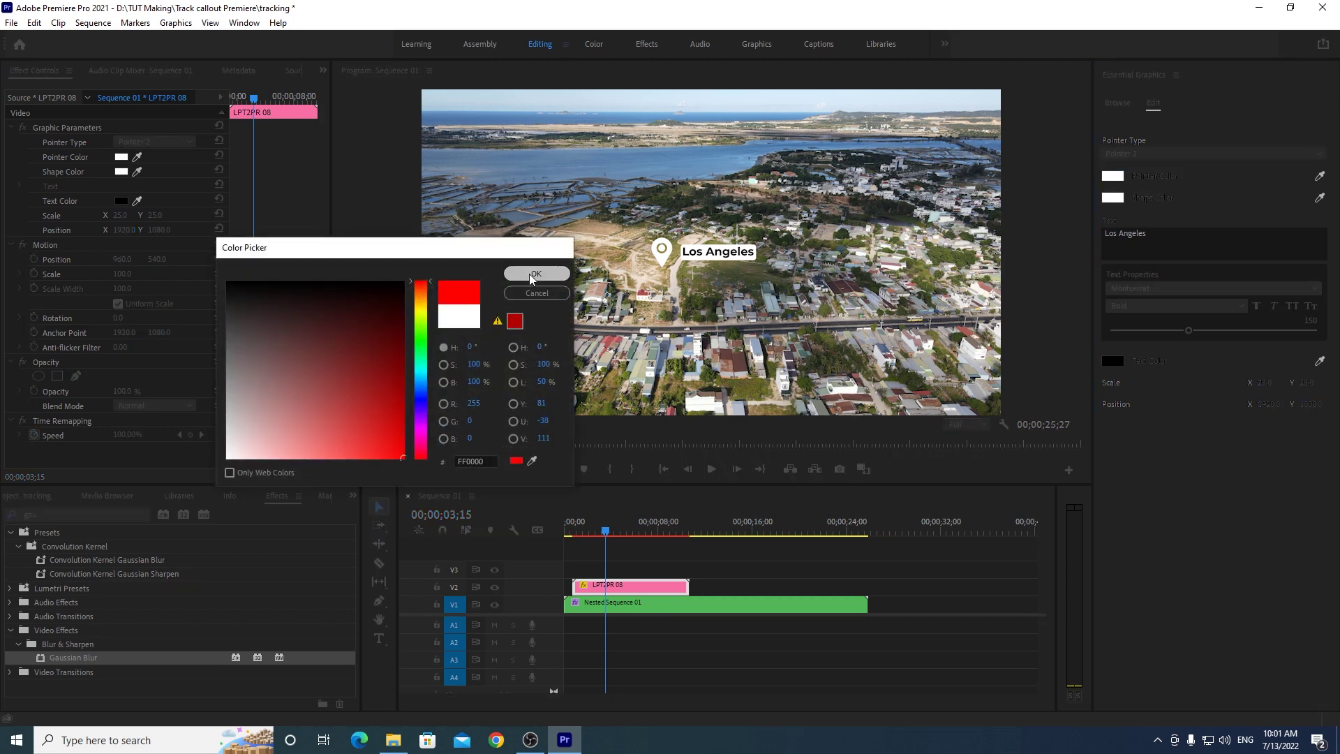
left_click(532, 273)
left_click(1112, 176)
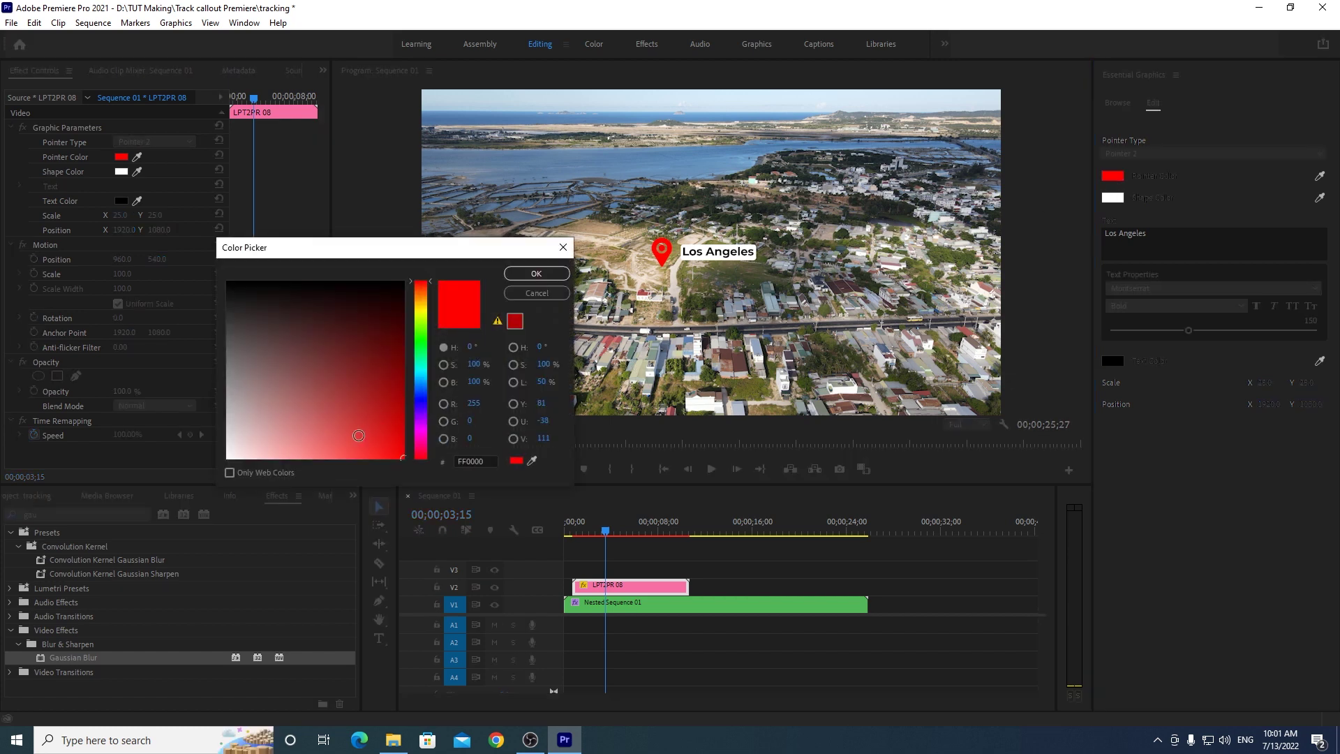
left_click_drag(389, 450, 345, 452)
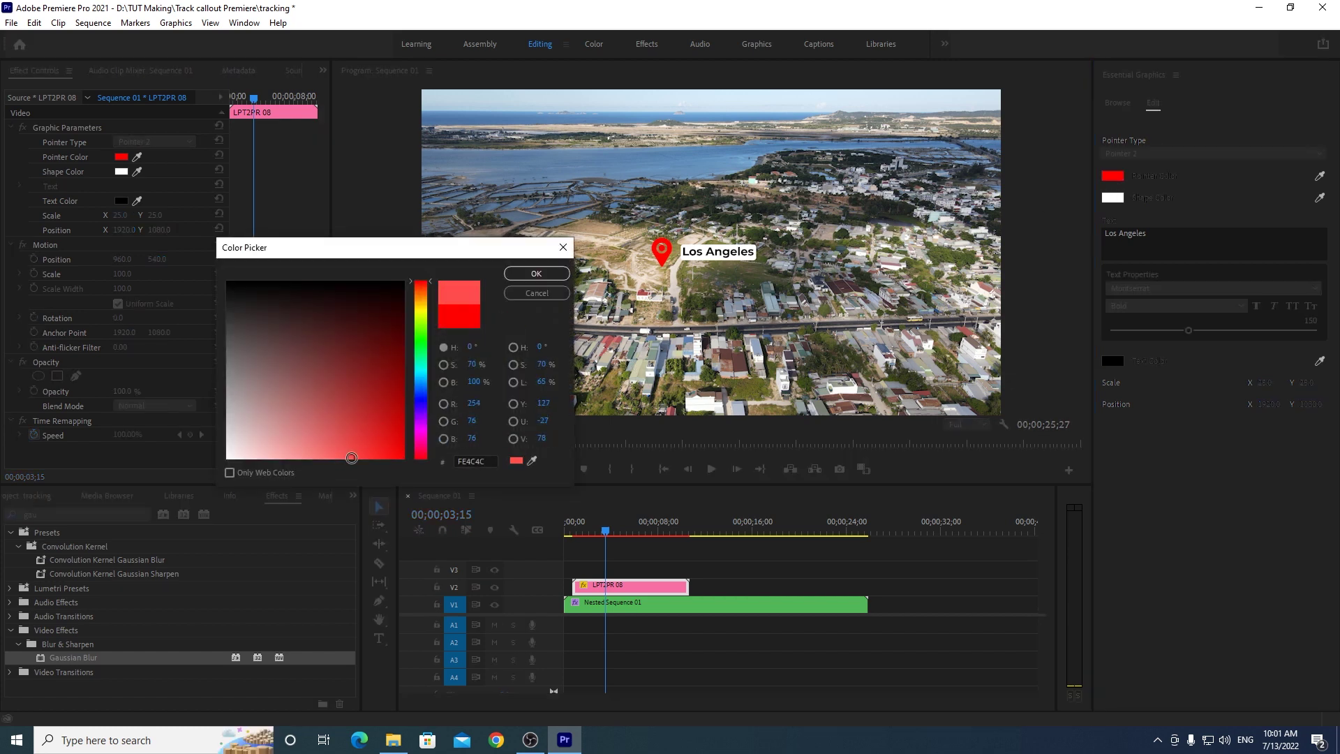
left_click(551, 275)
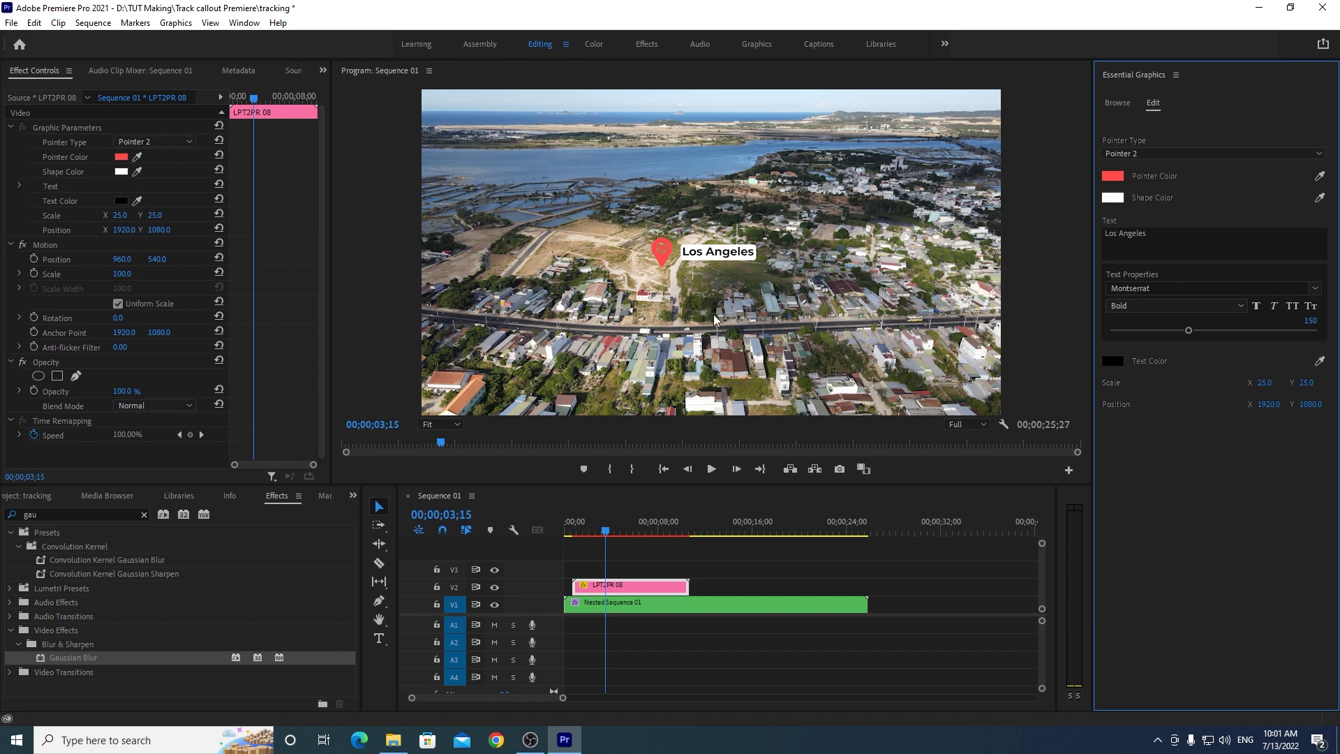
Step: Make the callout's label box yellow
left_click(1112, 198)
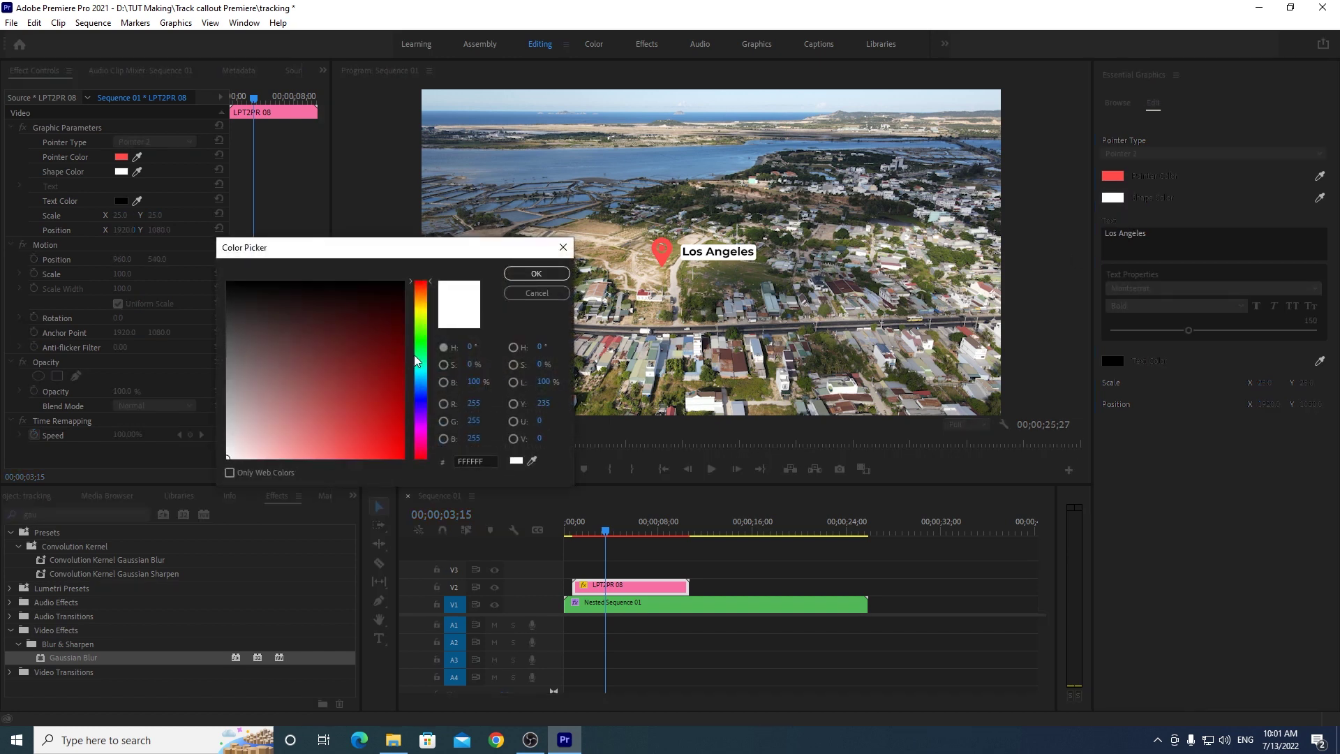
left_click(421, 353)
left_click_drag(427, 365, 429, 383)
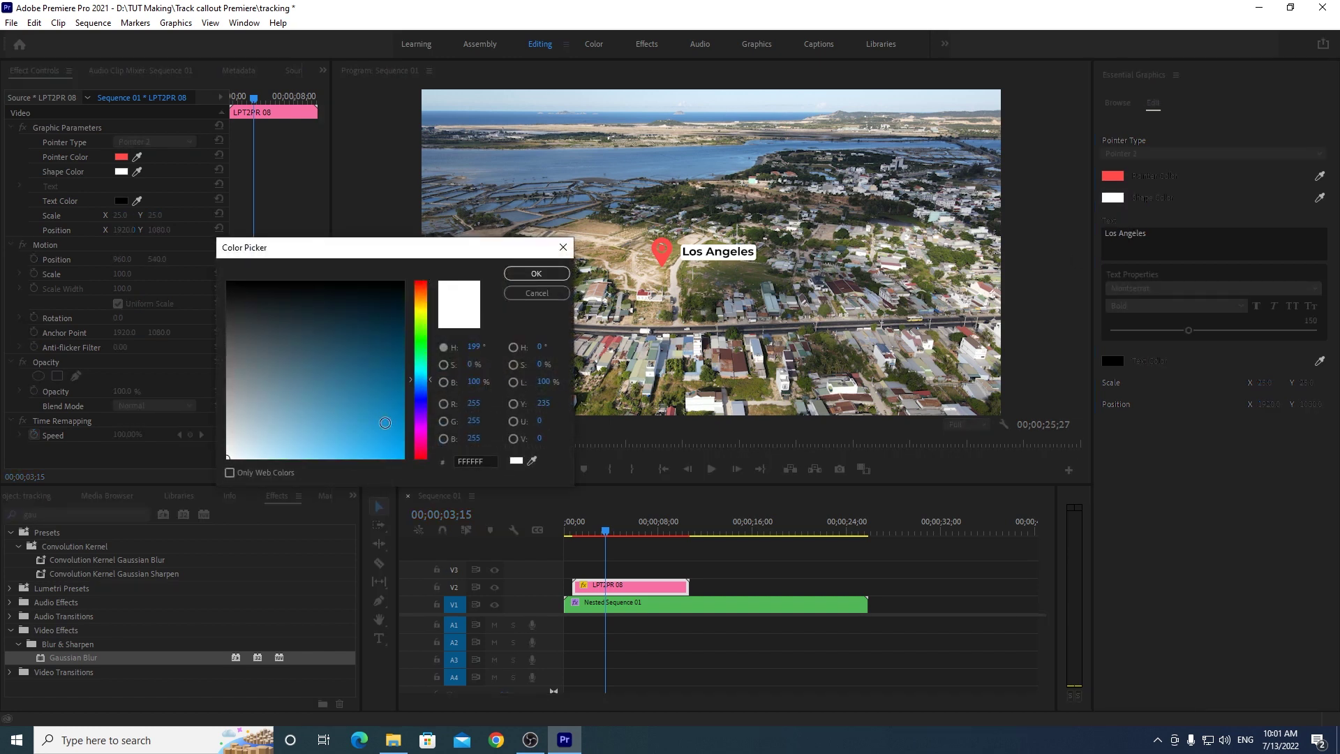
left_click(536, 273)
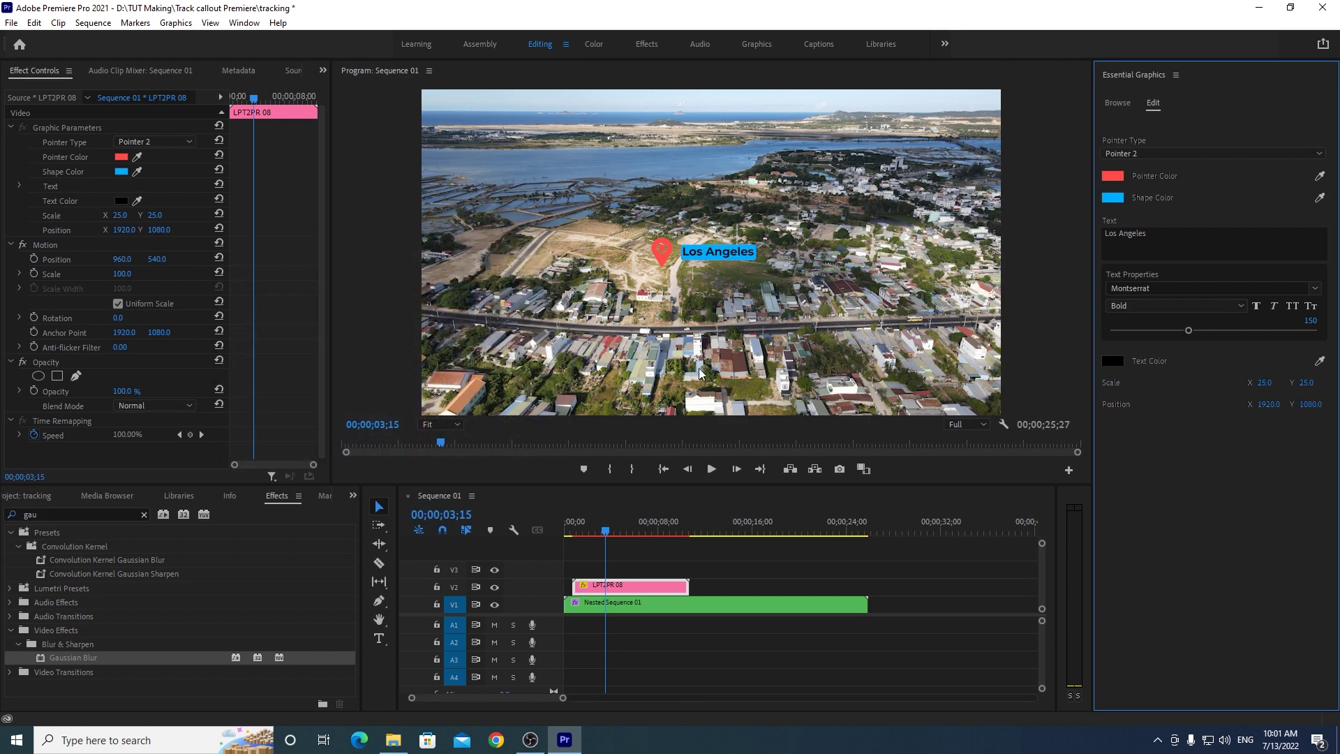
left_click(1114, 198)
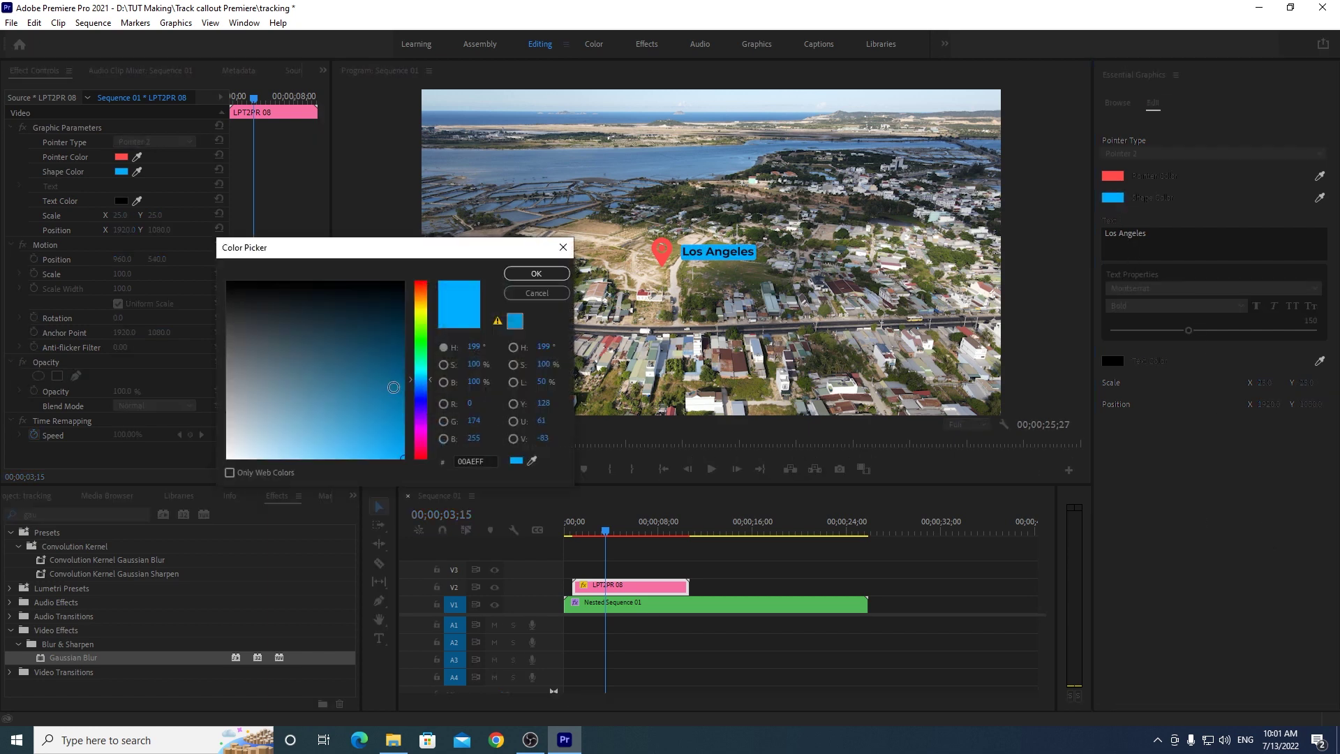
left_click(420, 305)
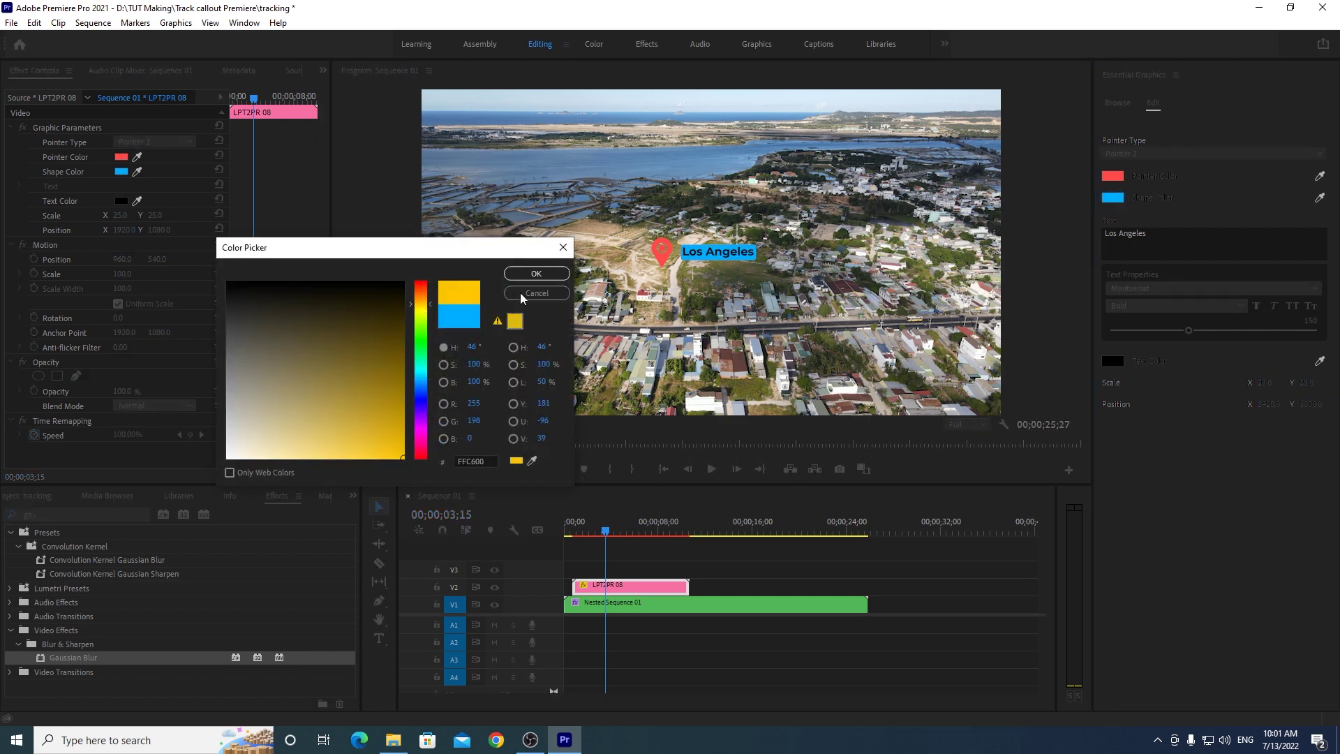
left_click(536, 273)
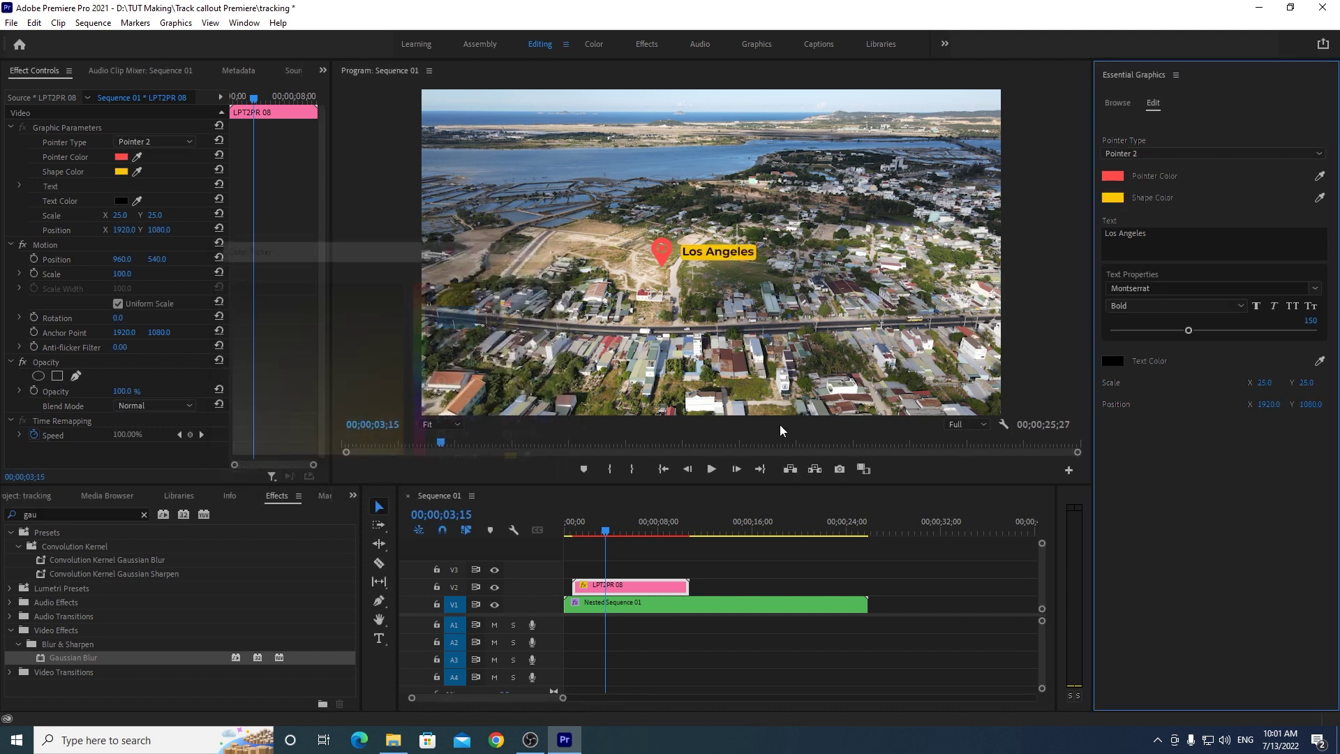
Step: Replace the callout text Los Angeles with Quốc Lộ 1A
left_click(1155, 236)
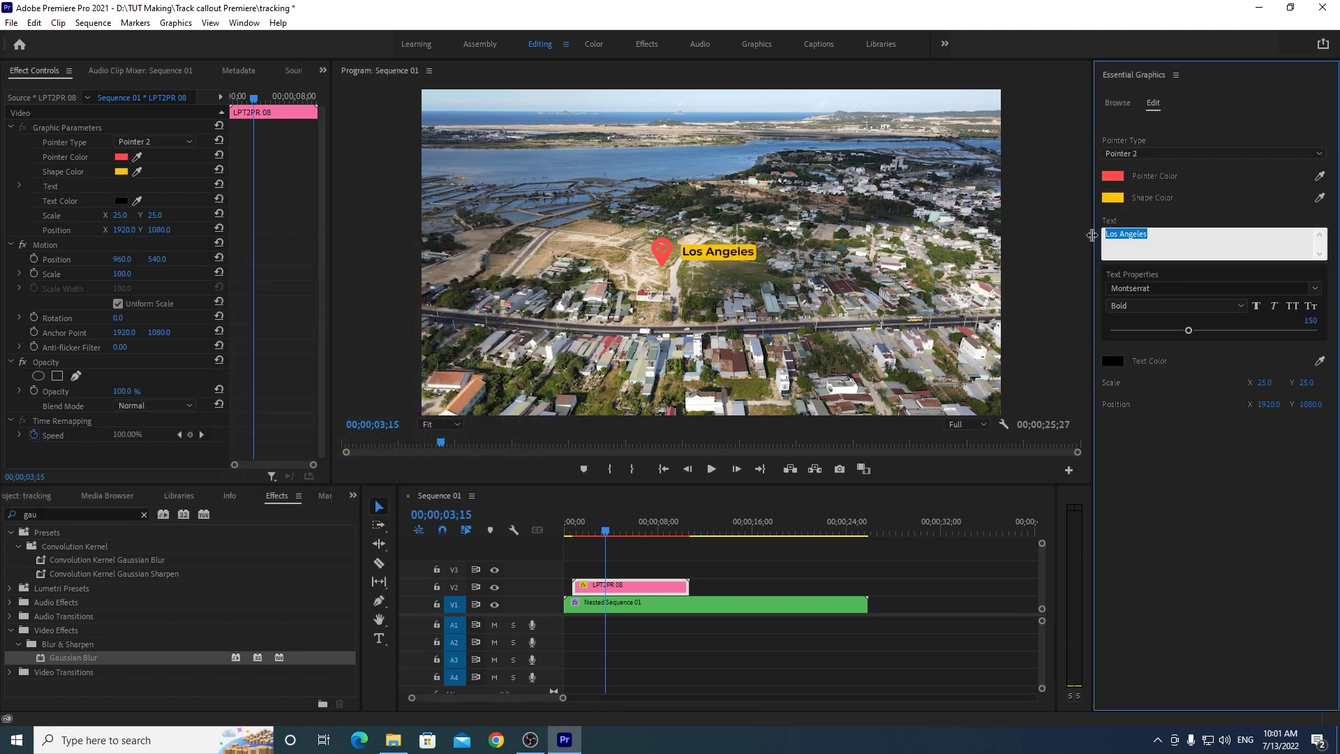
type("Quốc Lộ 1")
type("A")
left_click(1264, 624)
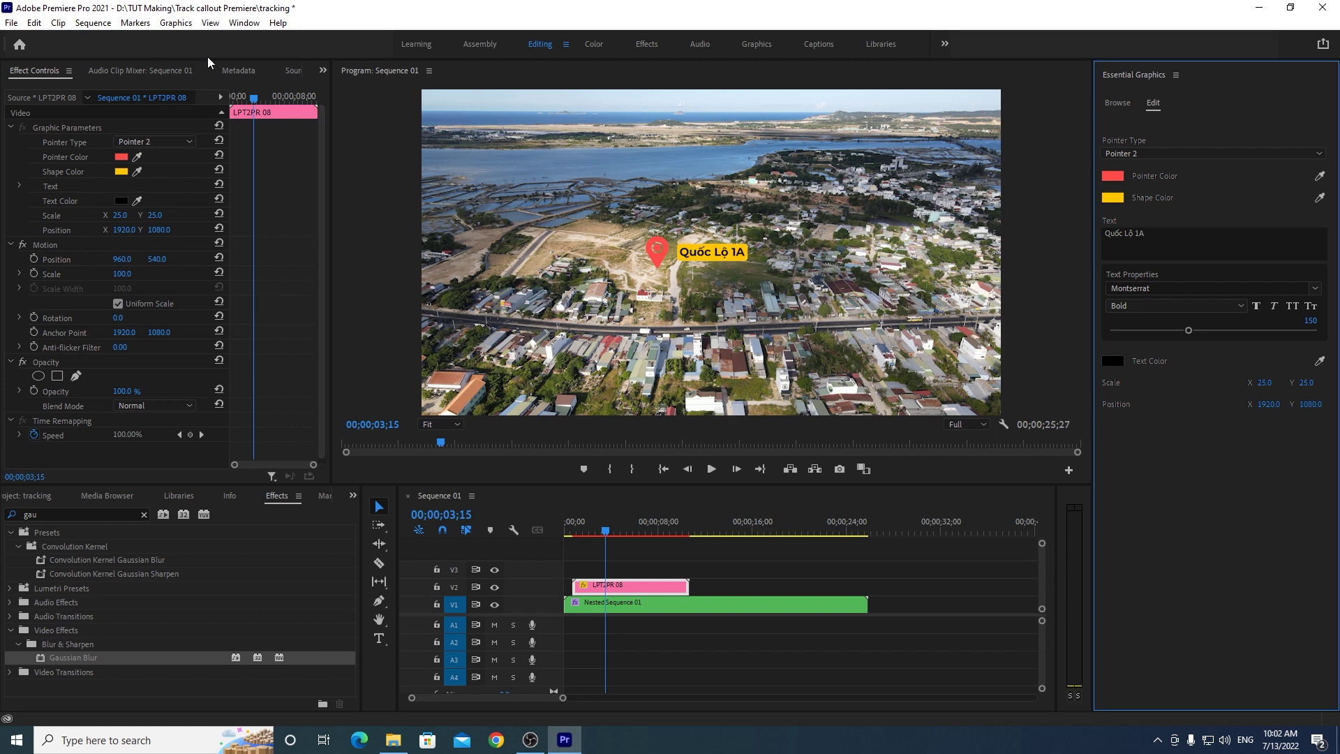
left_click(245, 24)
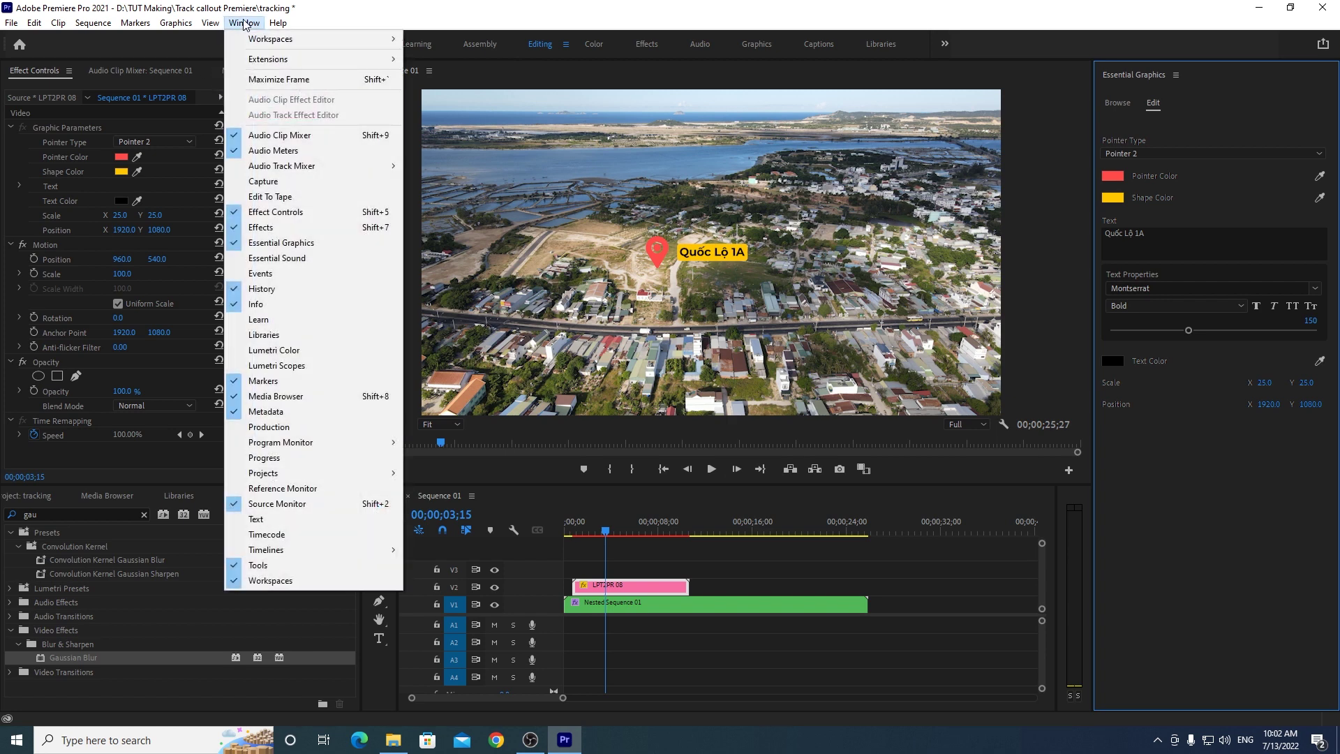
Step: Open the Mask To Transform extension panel and reposition it
mouse_move(271, 59)
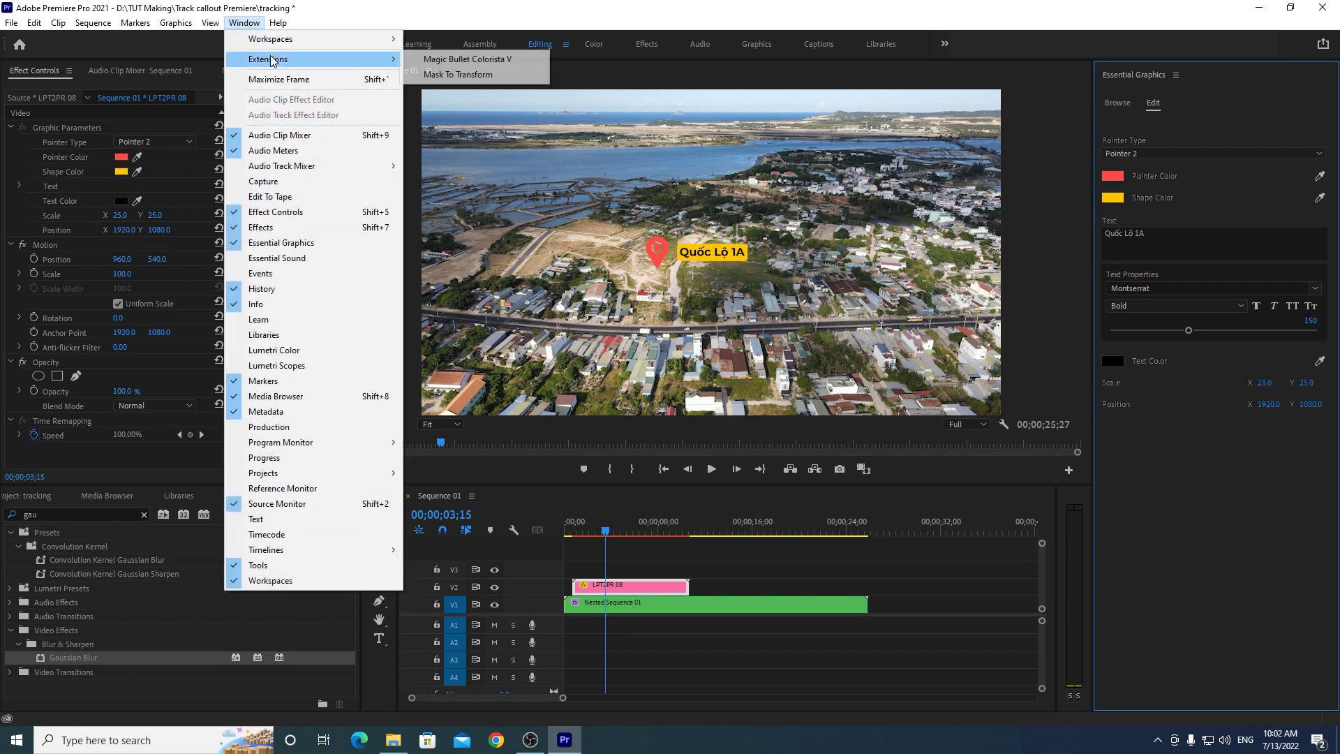
left_click(464, 75)
mouse_move(260, 88)
left_mouse_down()
mouse_move(232, 420)
mouse_move(189, 476)
left_mouse_up()
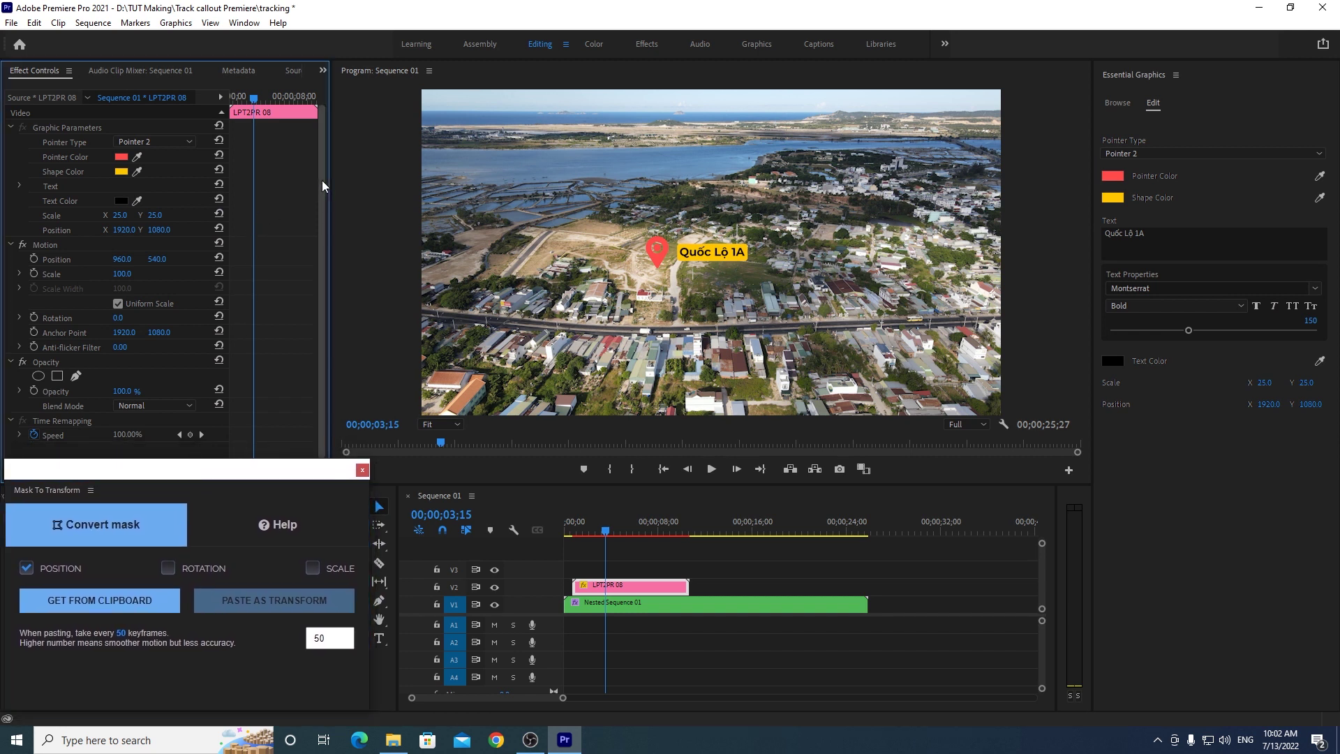
Step: Copy Nested Sequence 01's tracked Mask (1), then select LPT2PR 08 at the sequence start
scroll(321, 180, "down", 1)
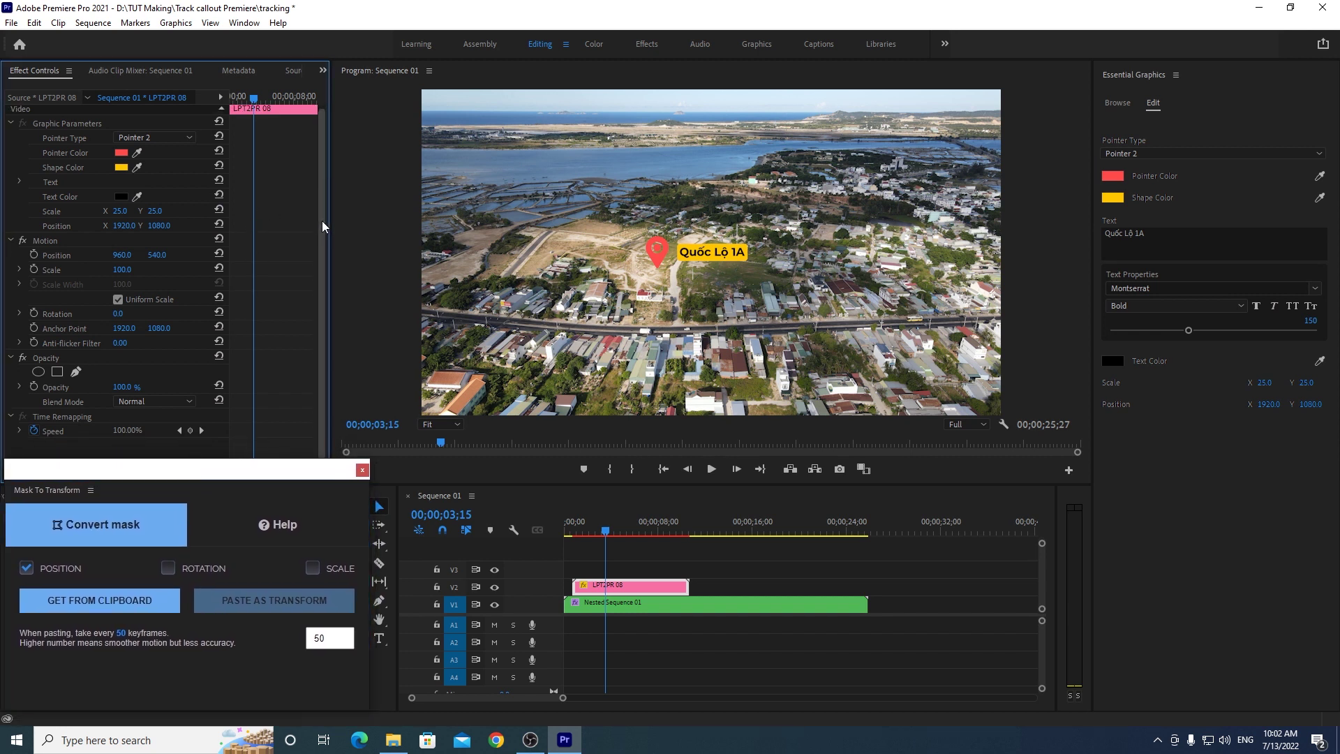
left_click(681, 605)
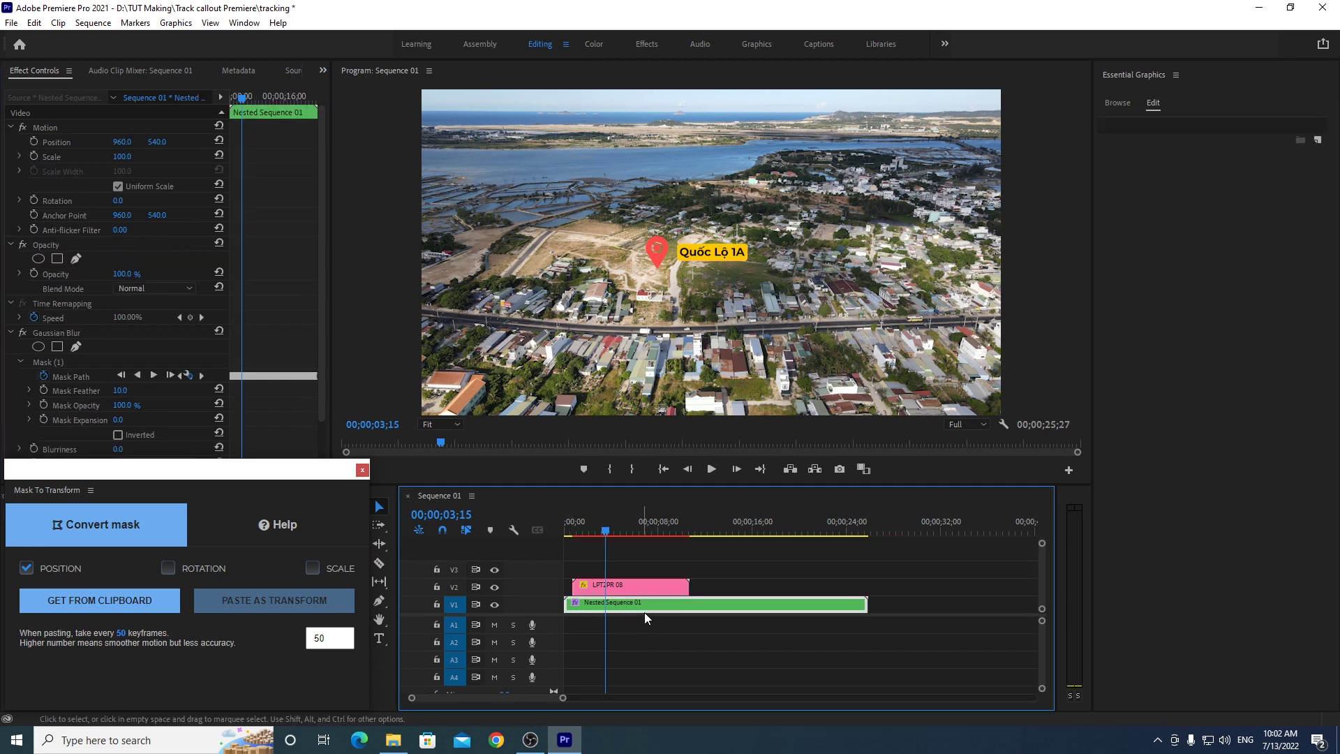
scroll(324, 233, "down", 3)
left_click(45, 312)
right_click(53, 314)
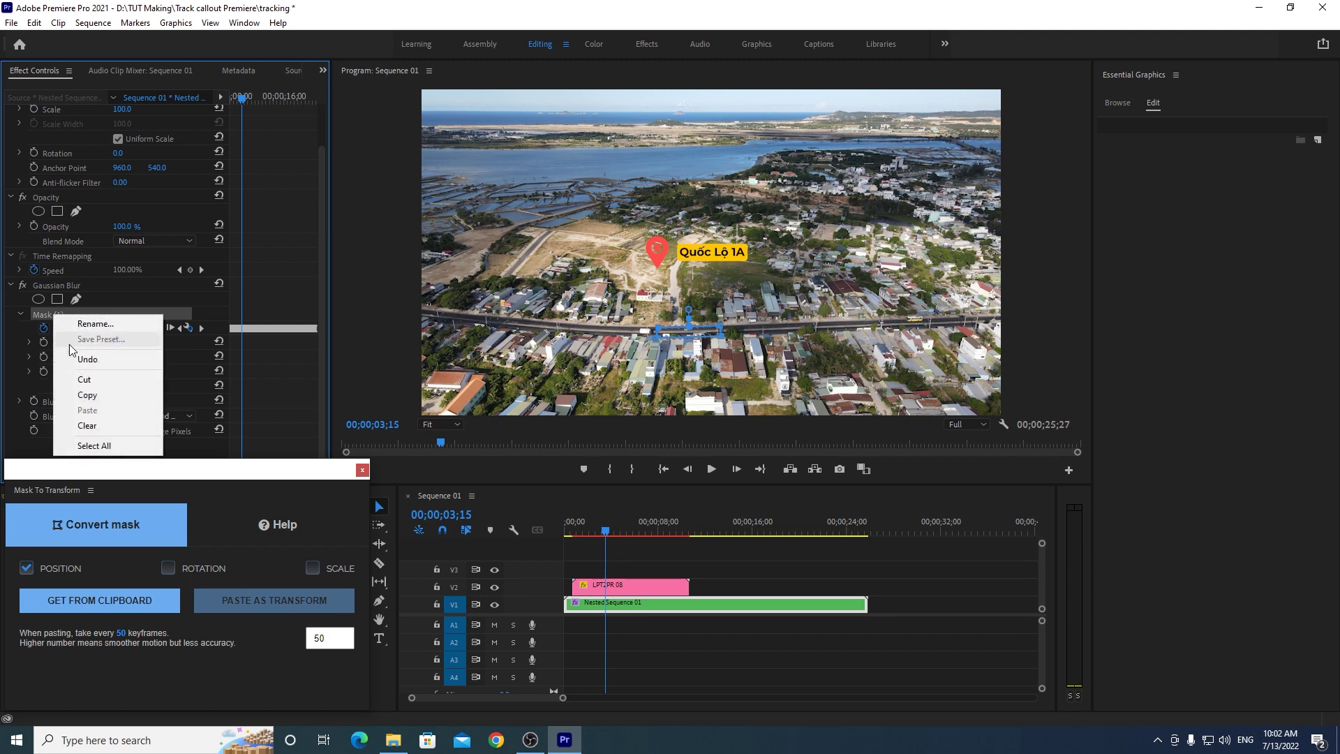
left_click(94, 396)
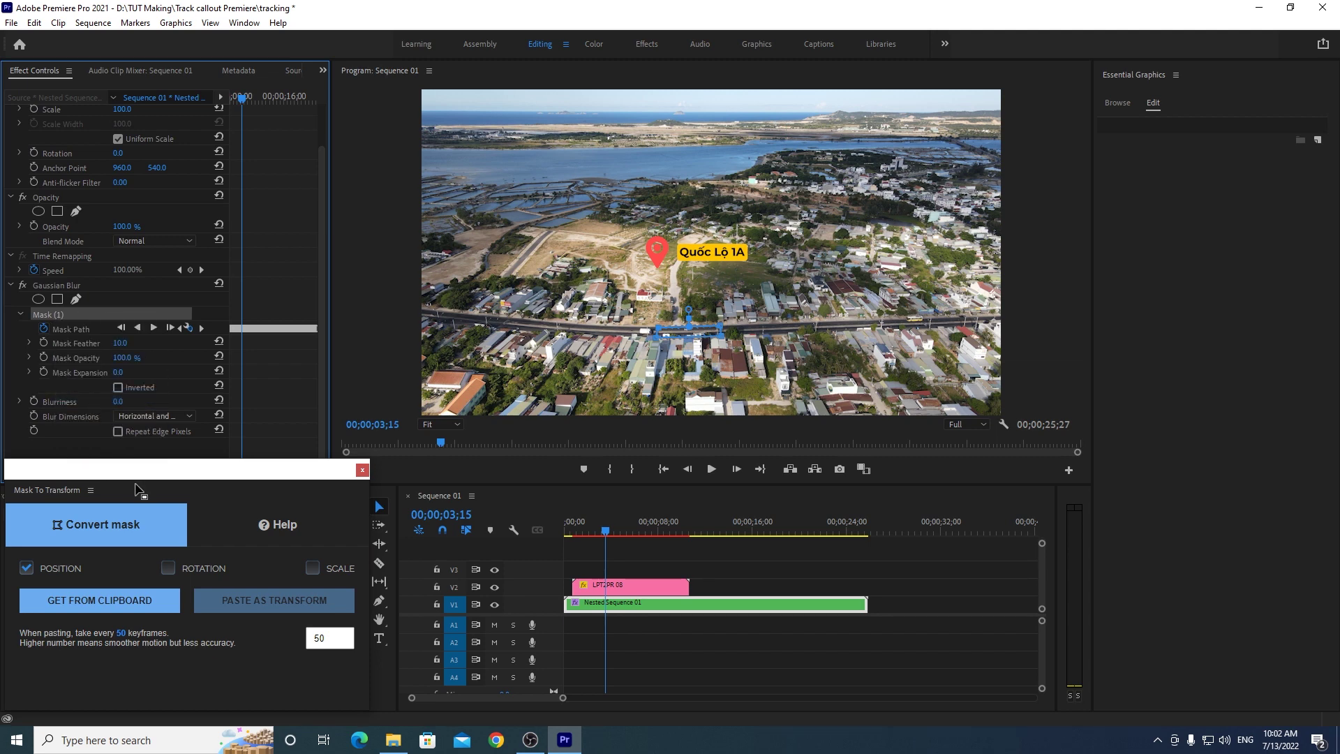
left_click(638, 589)
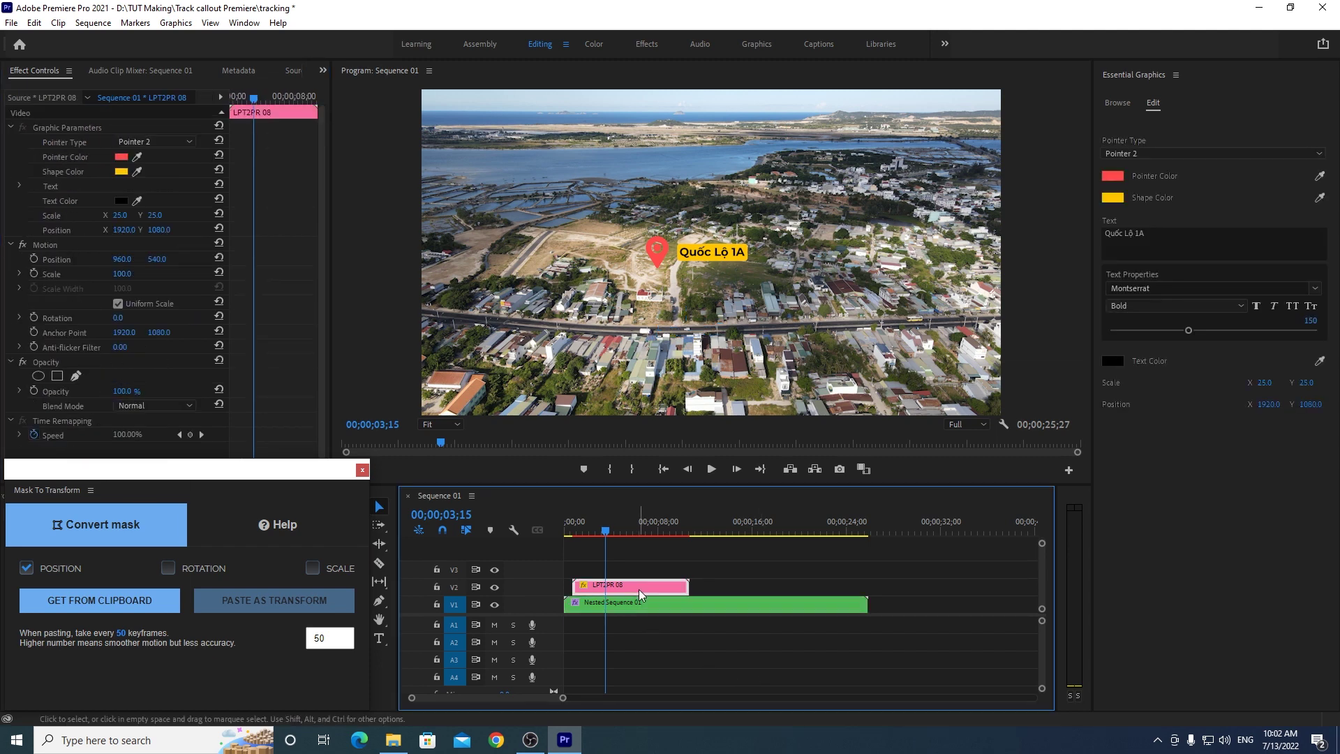
key("Home")
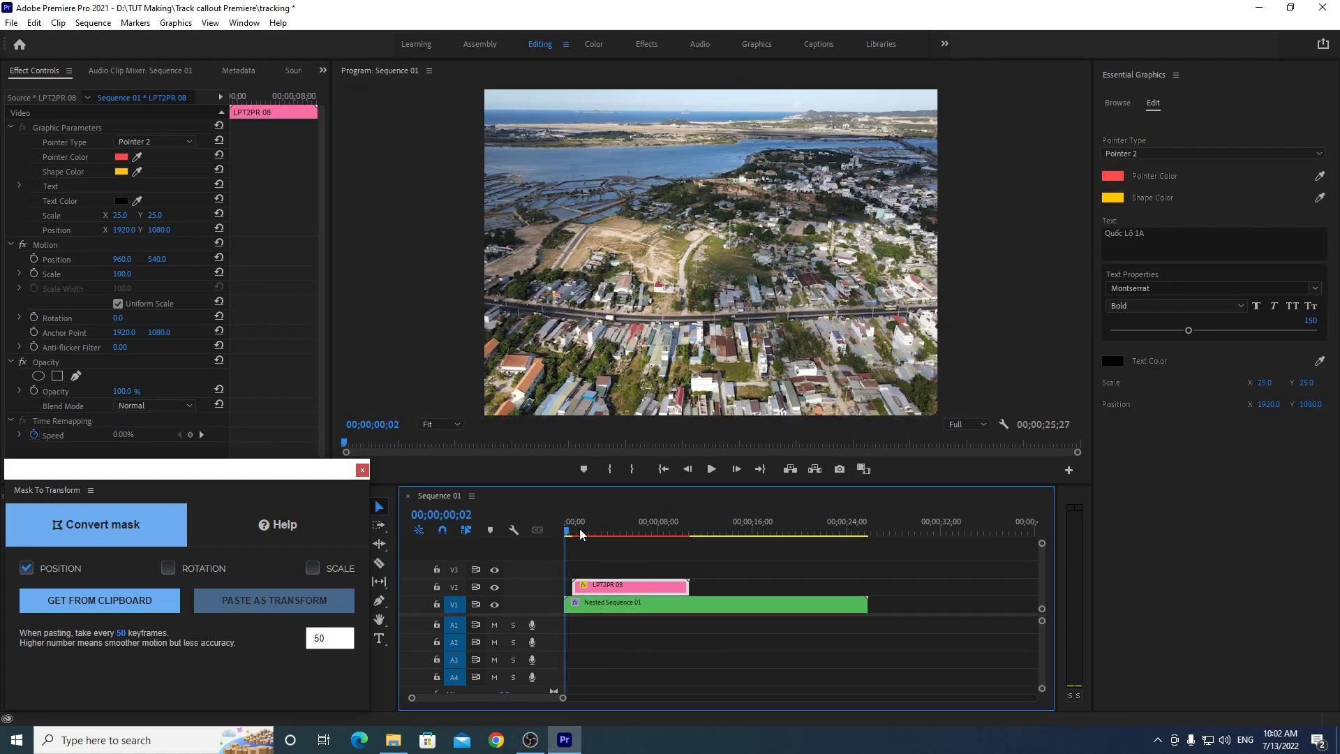
Step: Select the LPT2PR 08 clip and load the copied mask path from the clipboard into Mask To Transform
left_click(607, 605)
left_click(617, 588)
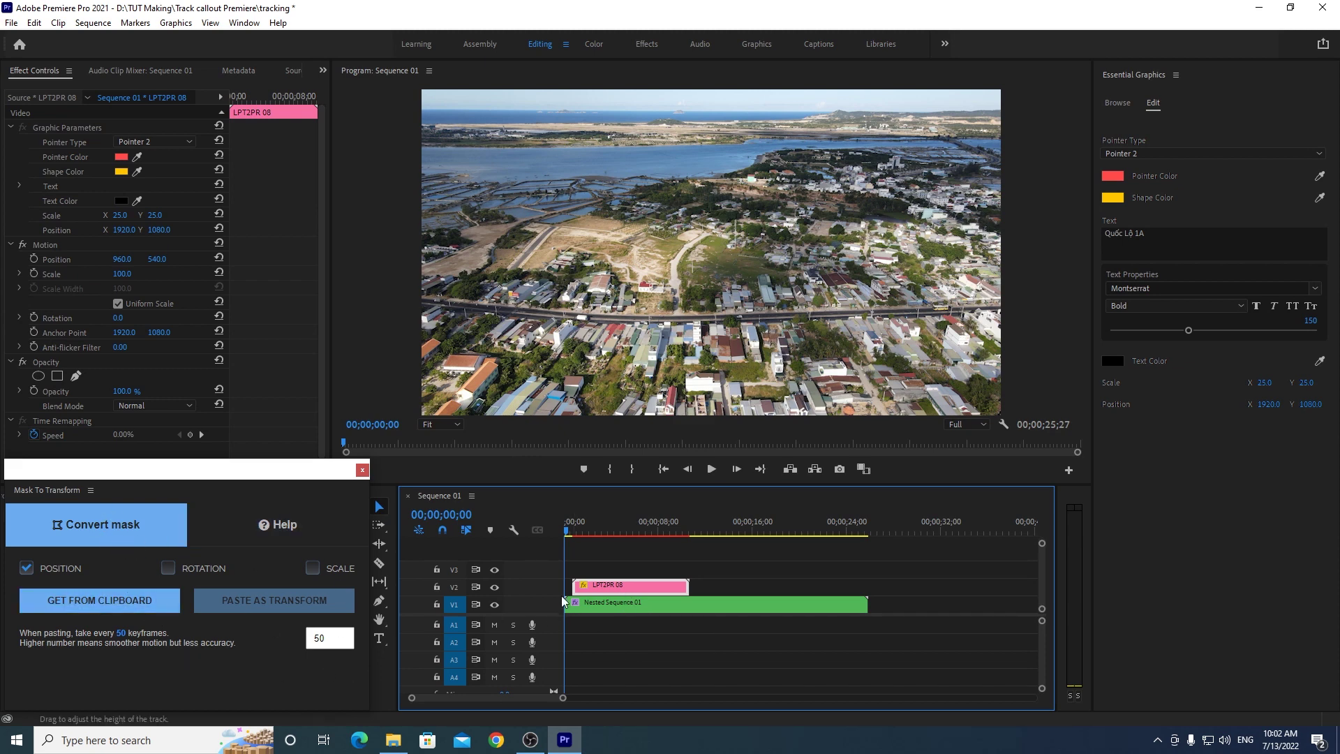
left_click(162, 611)
Step: Change the Mask To Transform keyframe interval from 50 to 5
double_click(313, 639)
type("5")
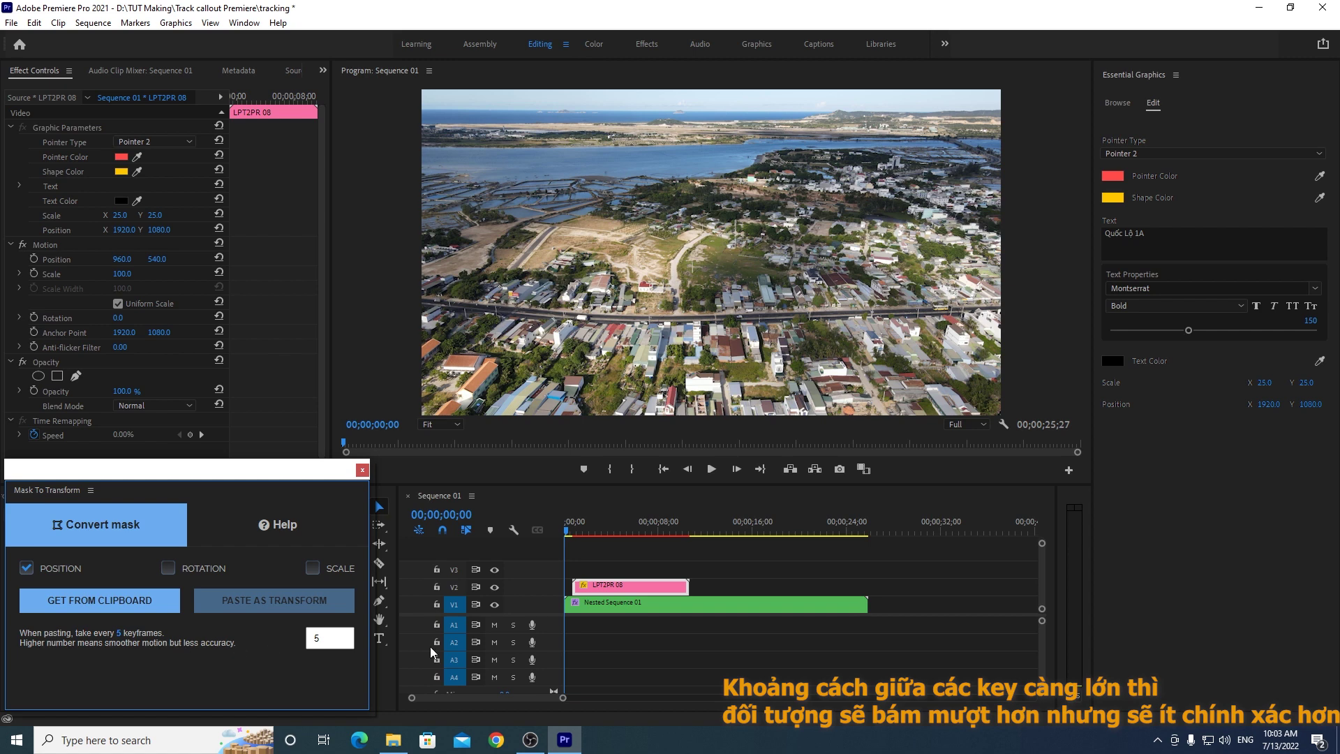
left_click_drag(324, 637, 305, 644)
left_click(318, 640)
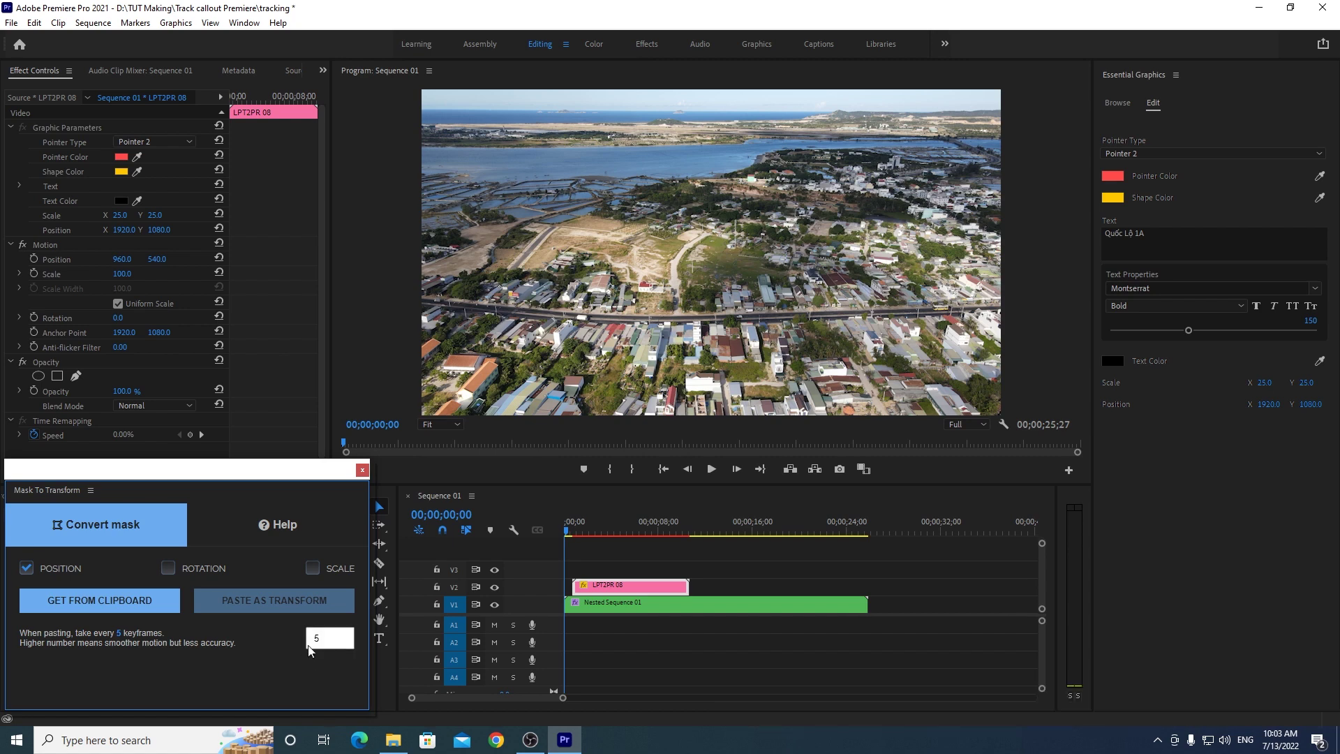
left_click(96, 603)
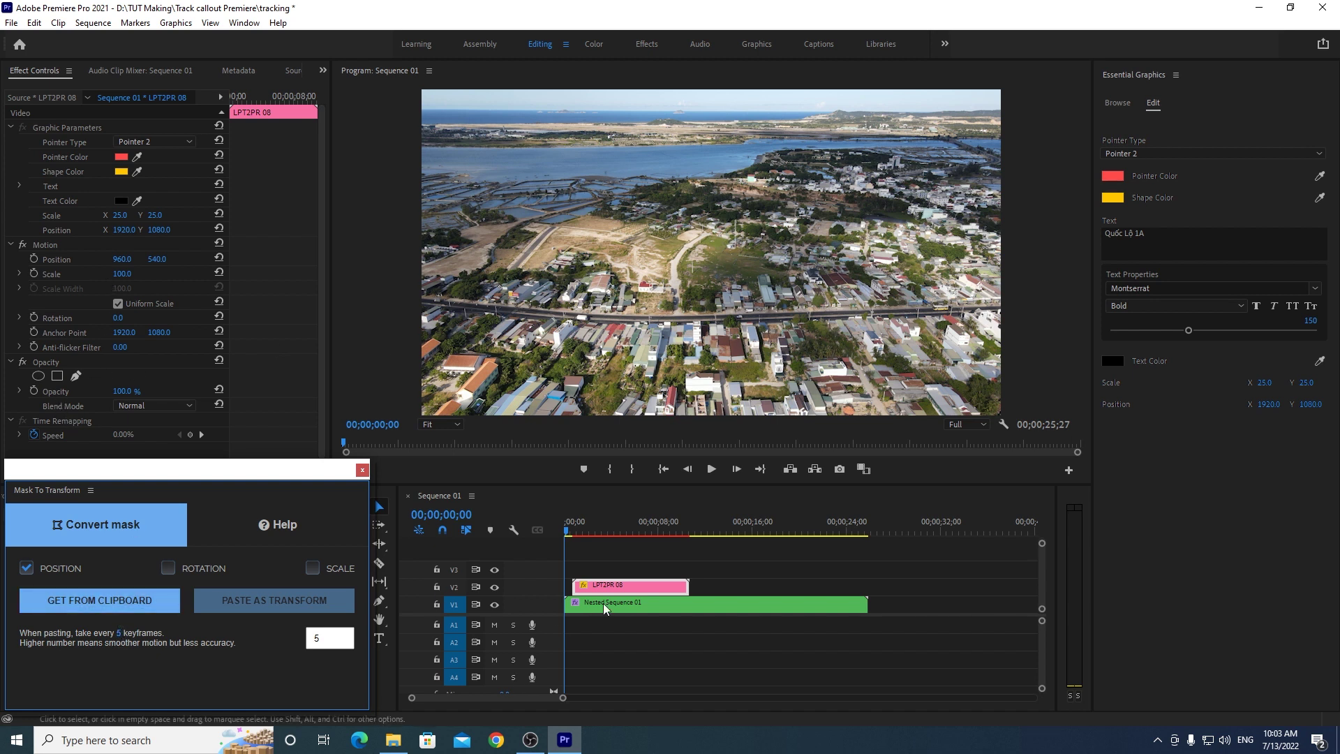
Step: Read the copied mask keyframes into Mask To Transform and check the keyframe count message
left_click(120, 604)
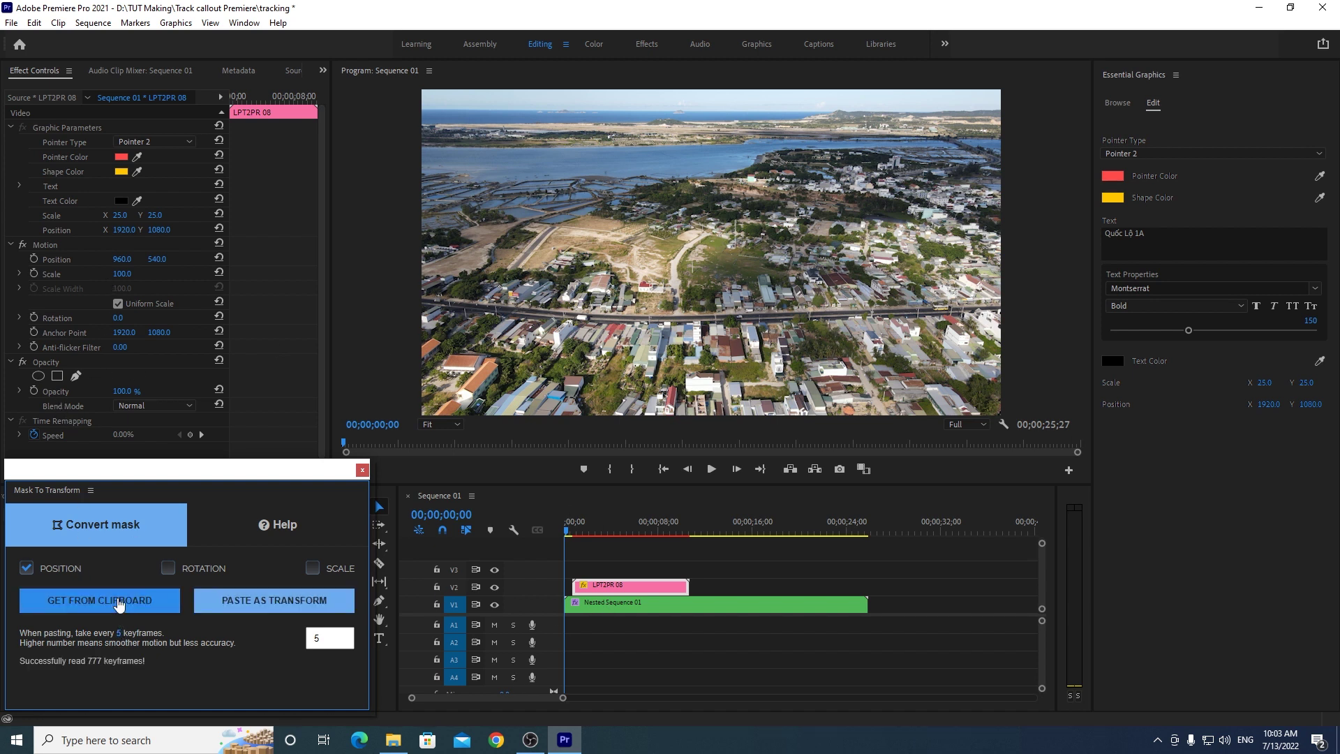
left_click_drag(19, 663, 149, 660)
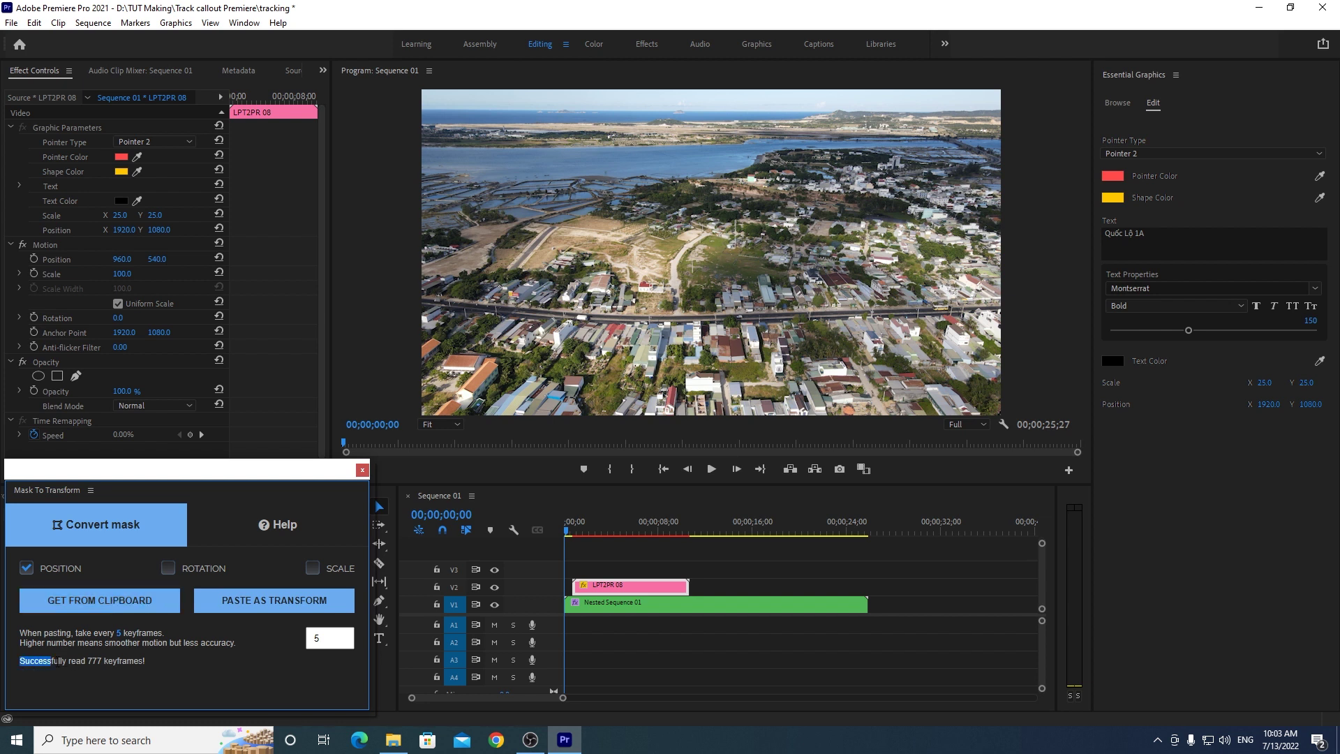
left_click(169, 660)
left_click_drag(169, 659, 11, 663)
left_click(167, 661)
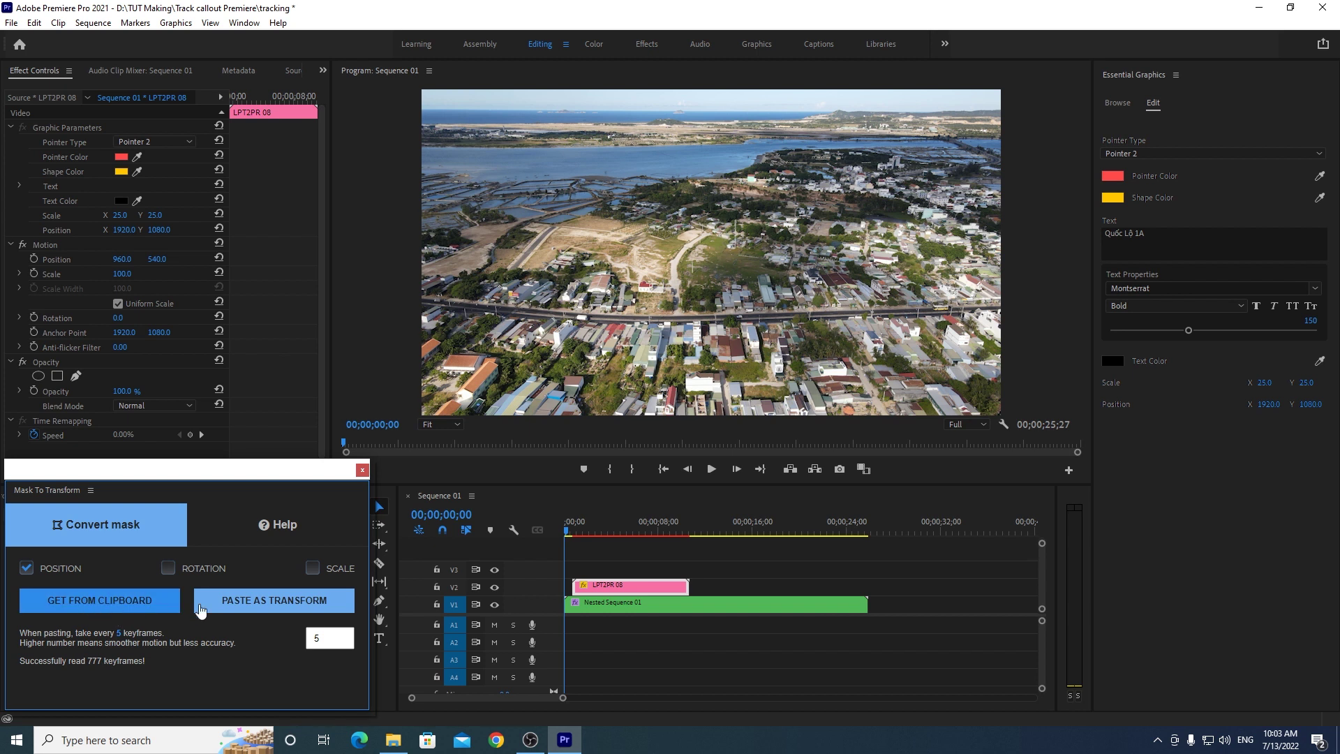
Step: Paste the mask motion onto the LPT2PR 08 callout as Transform Position keyframes
left_click(623, 584)
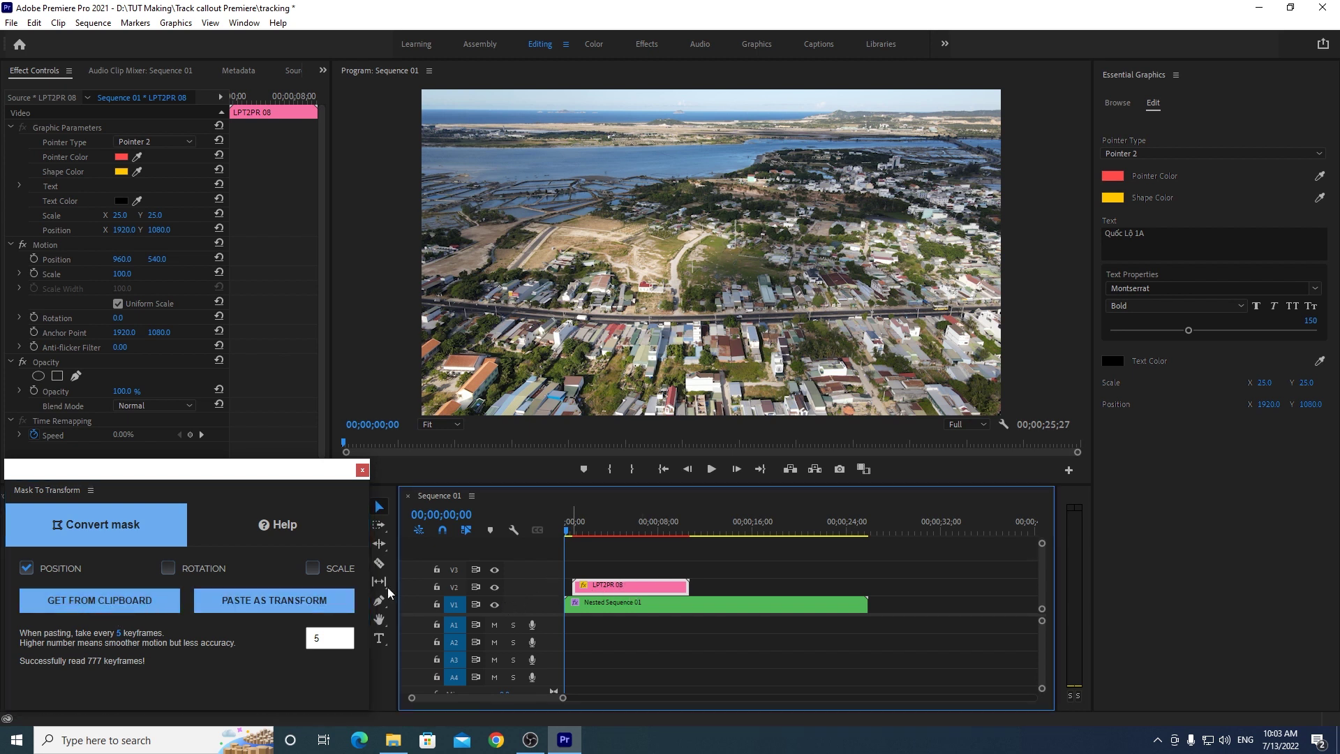
left_click(262, 604)
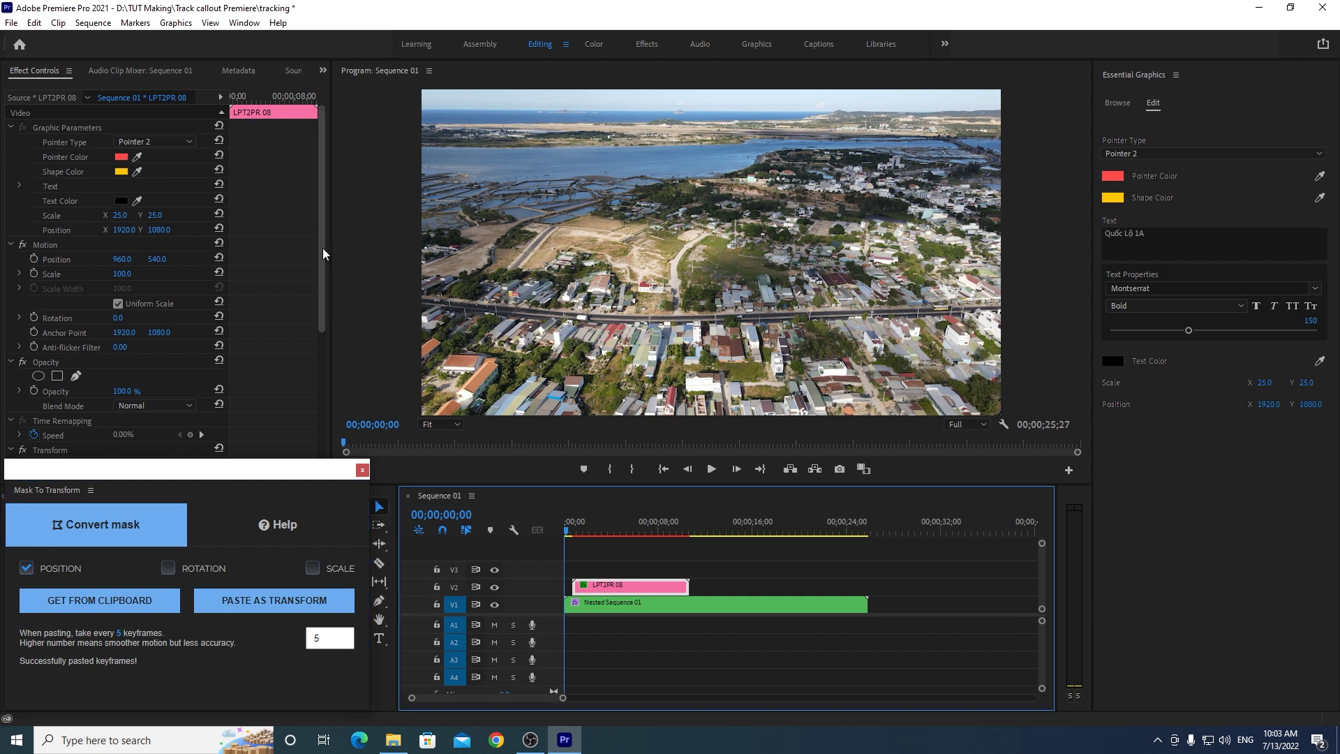
left_click_drag(322, 248, 319, 386)
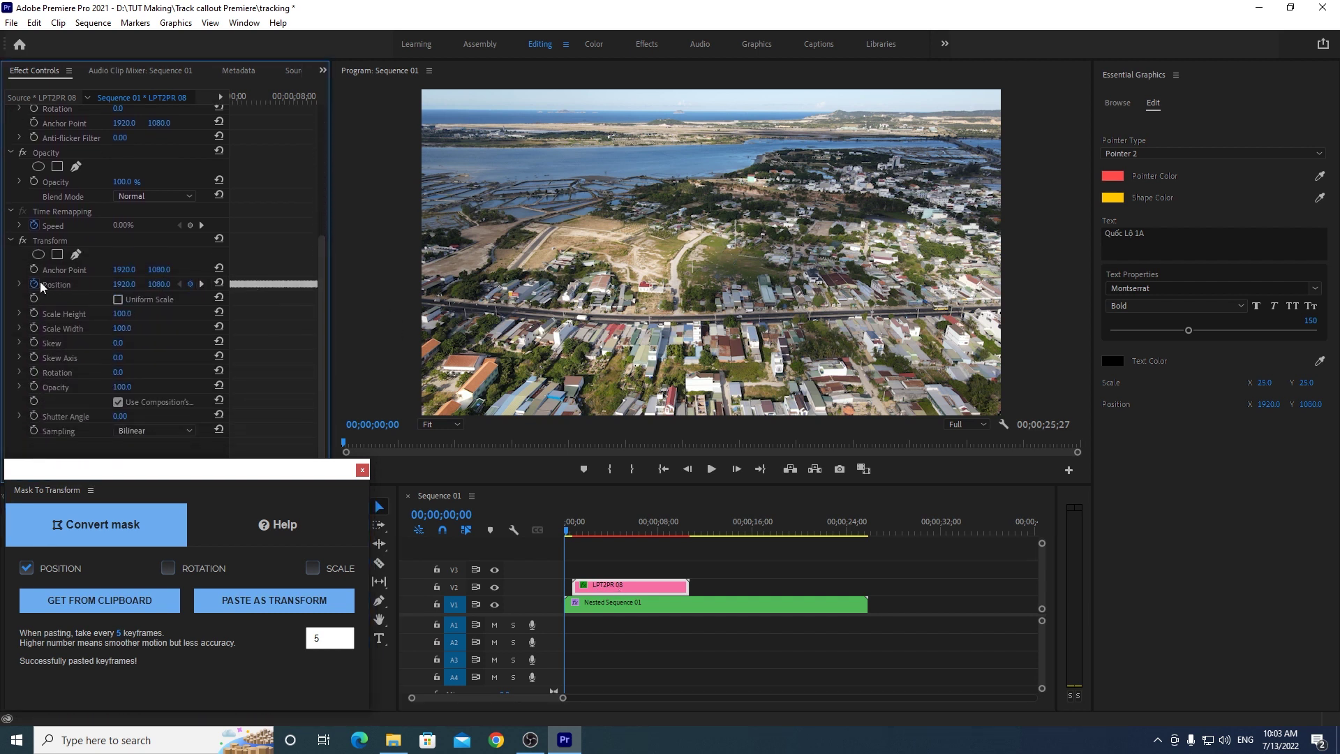
Step: Play the sequence and stop at frame 05;07 to inspect the tracked callout
left_click(562, 534)
left_click(711, 469)
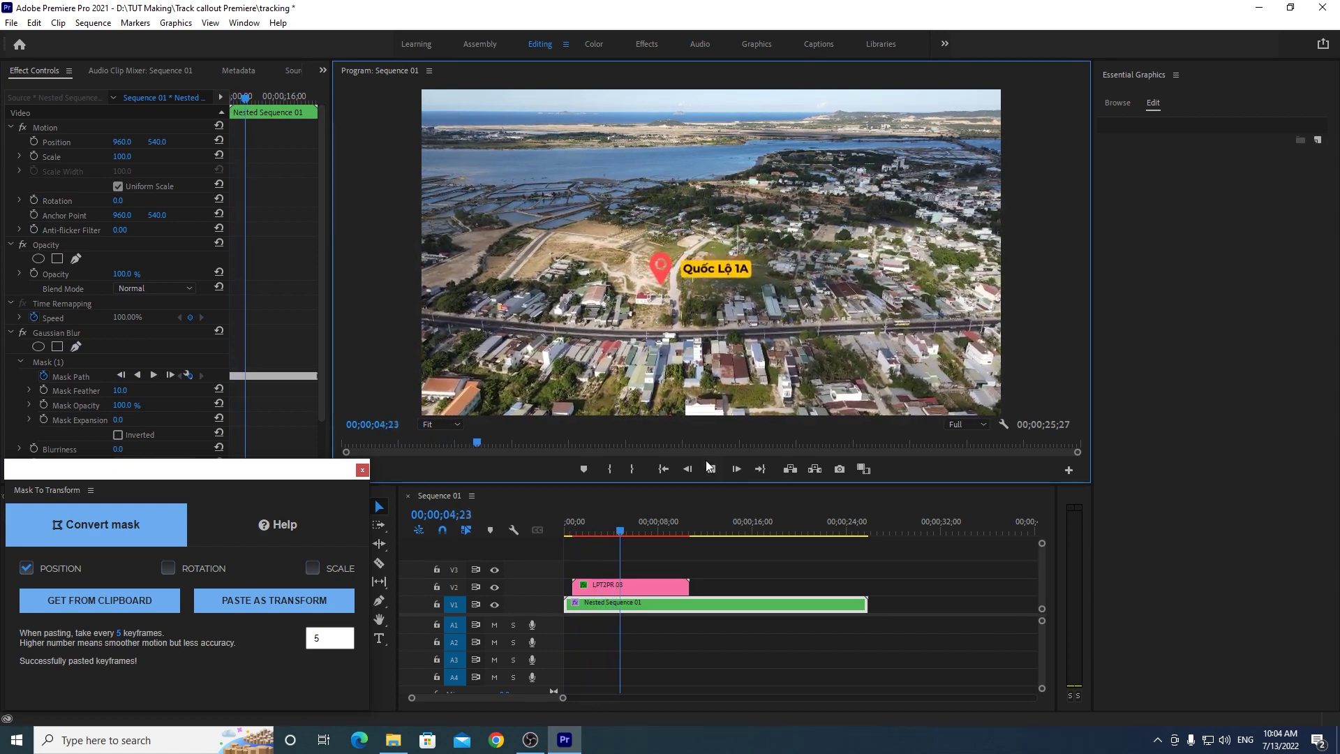
left_click(629, 532)
left_click_drag(630, 532, 626, 534)
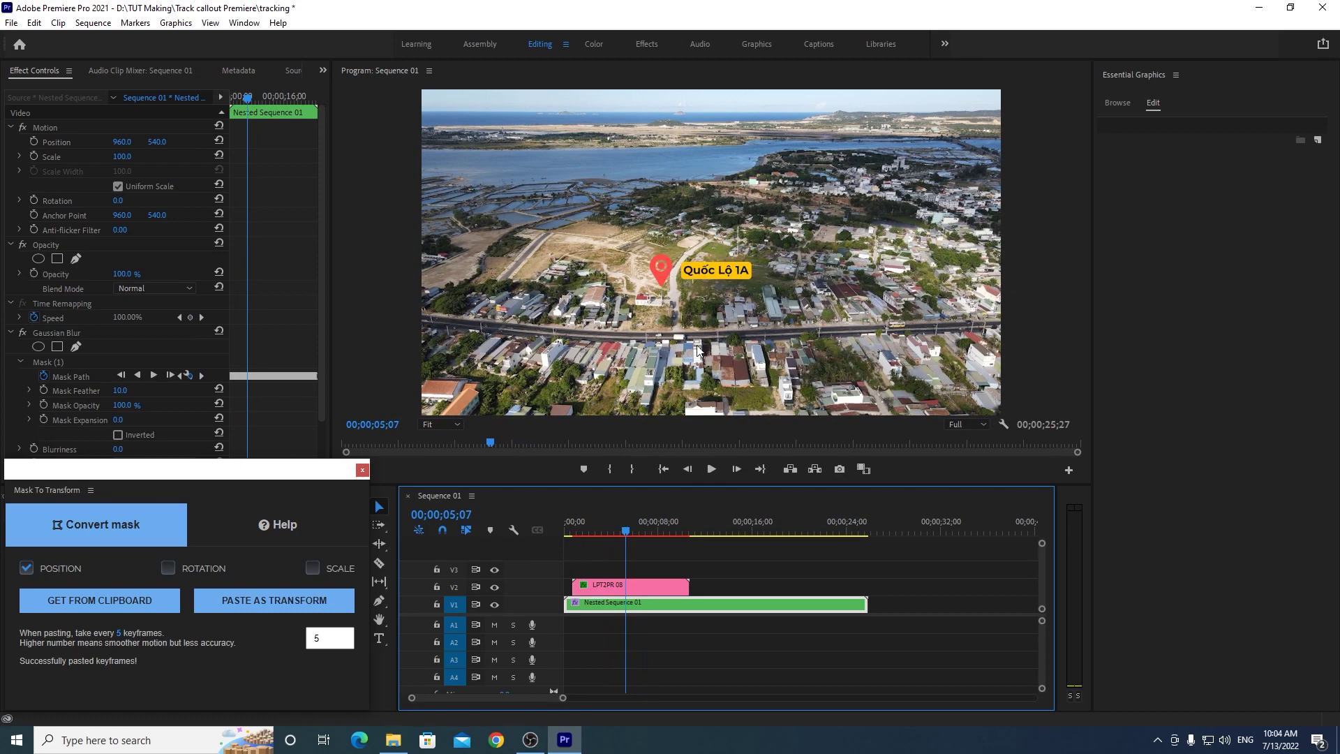
Step: Set the callout's Transform anchor point to 1794, 913 so the pin sits on the road
left_click(640, 584)
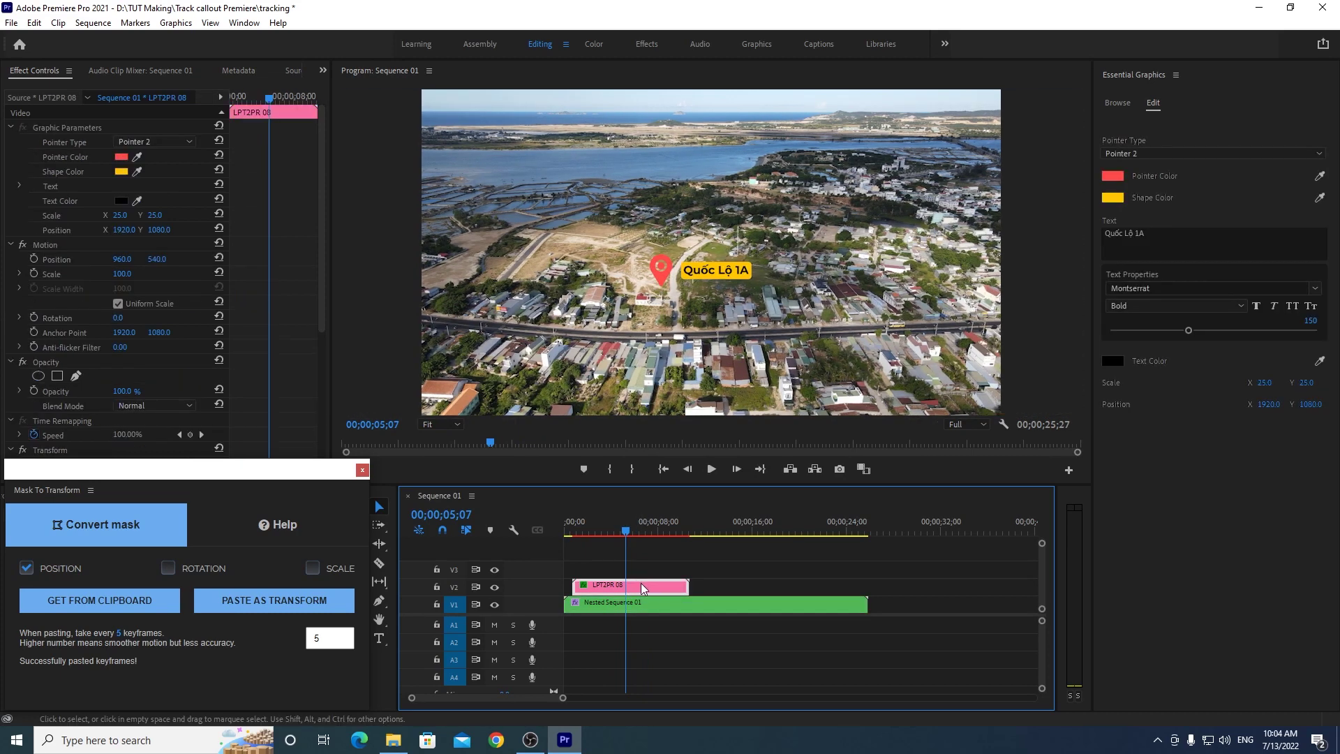
left_click_drag(322, 269, 313, 409)
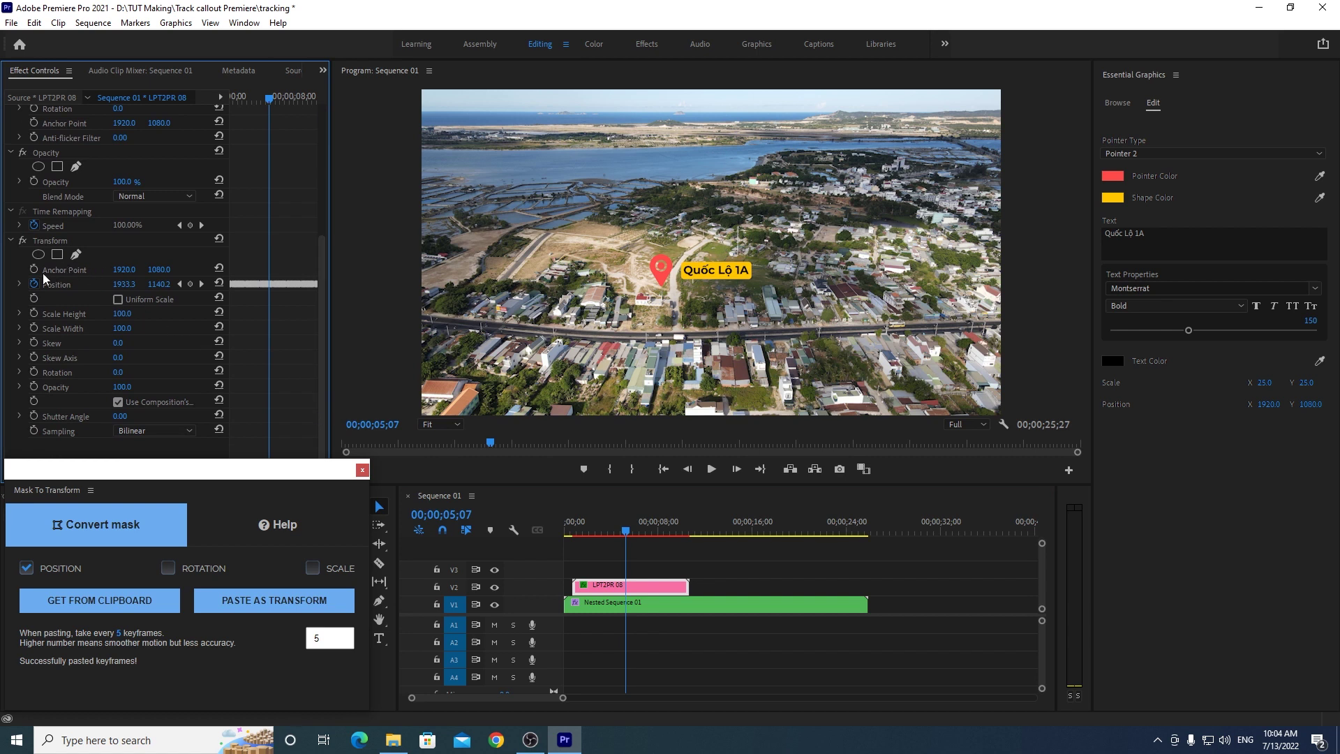
left_click_drag(155, 270, 69, 269)
left_click_drag(157, 270, 49, 269)
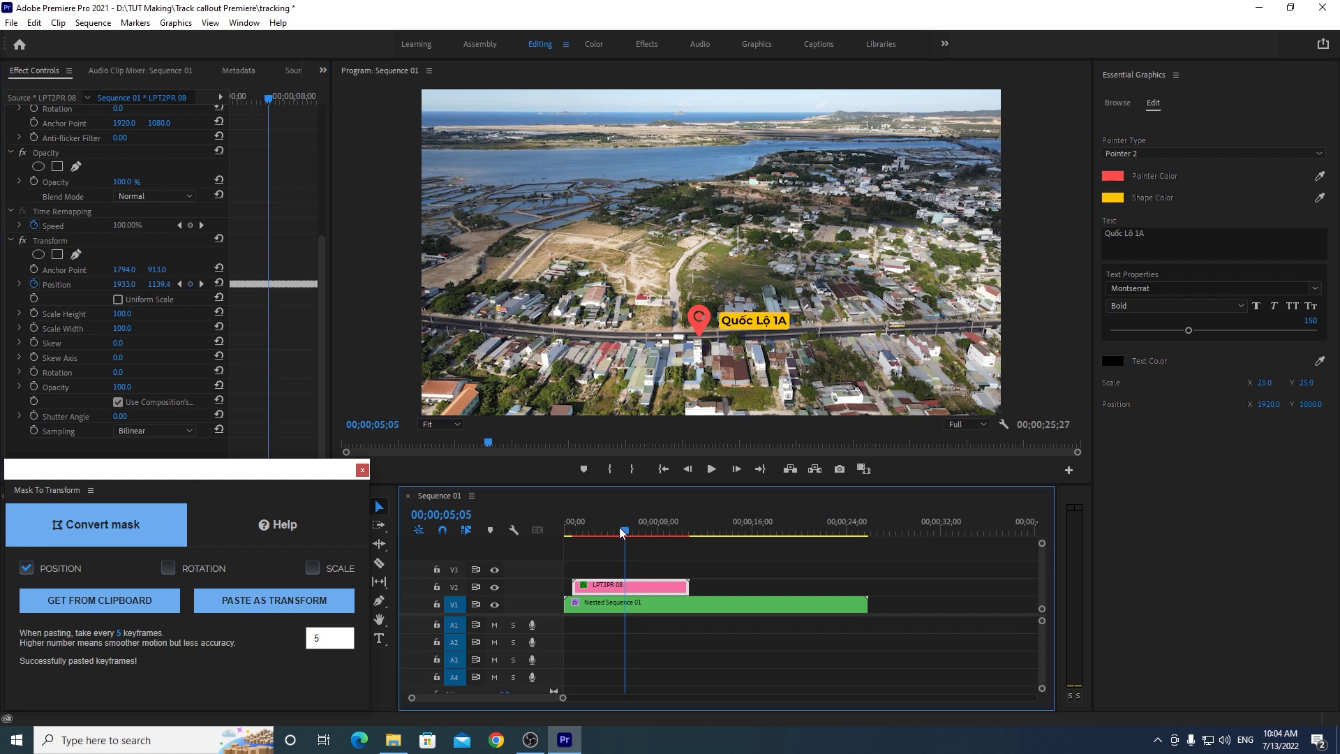
left_click_drag(627, 528, 546, 534)
left_click(711, 469)
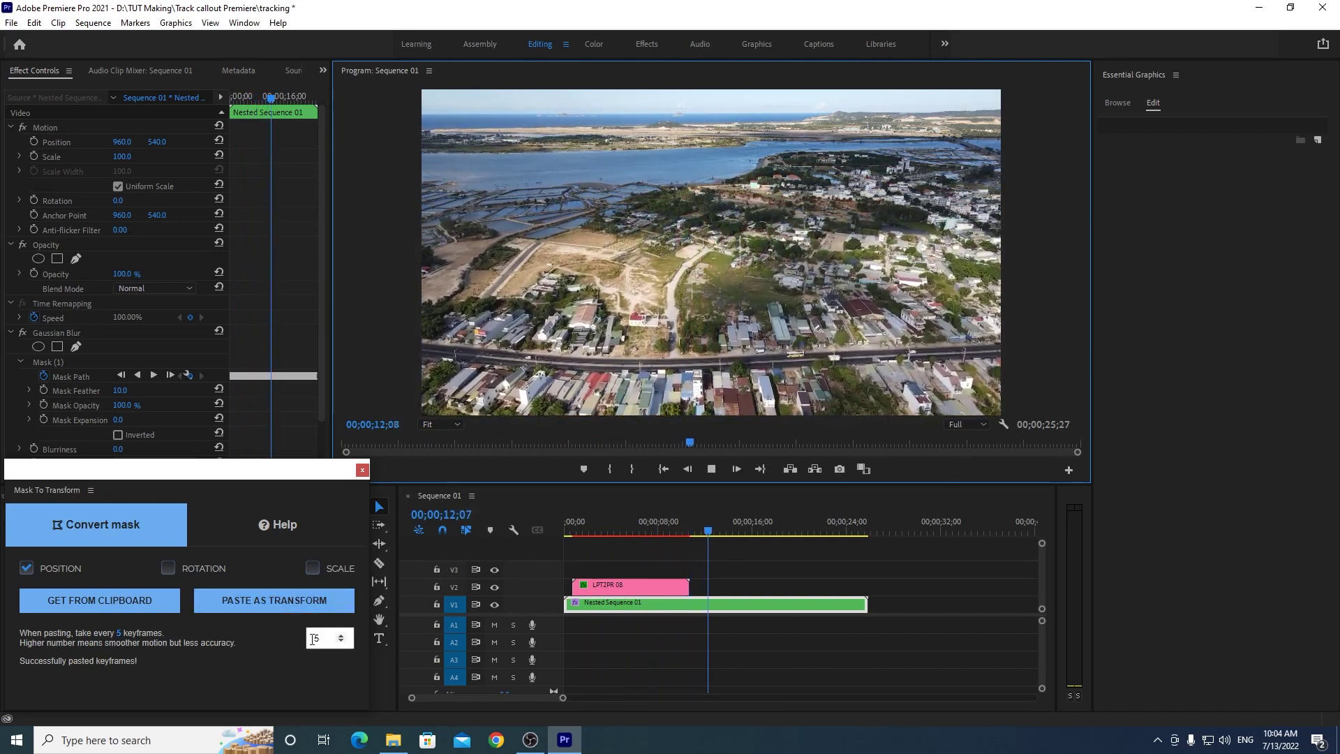
left_click_drag(718, 547, 661, 545)
left_click(626, 534)
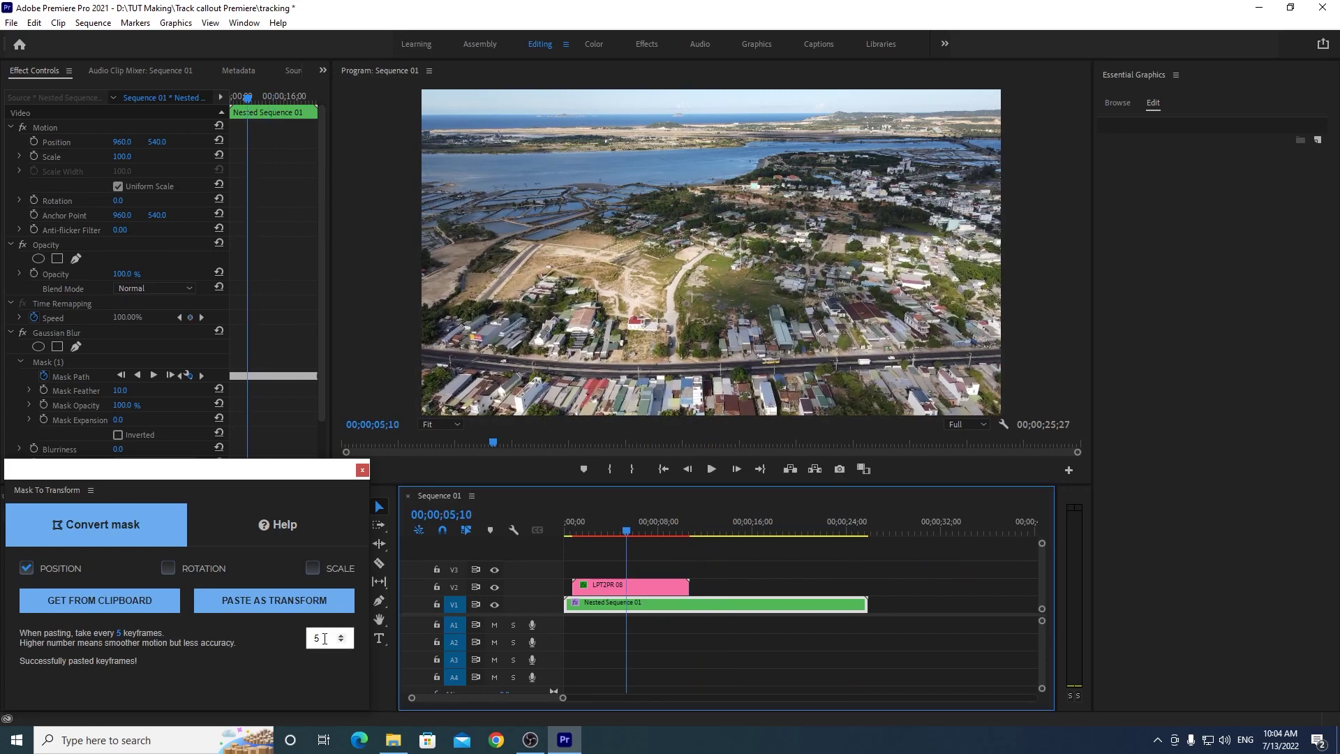
left_click_drag(647, 533, 567, 537)
left_click(711, 469)
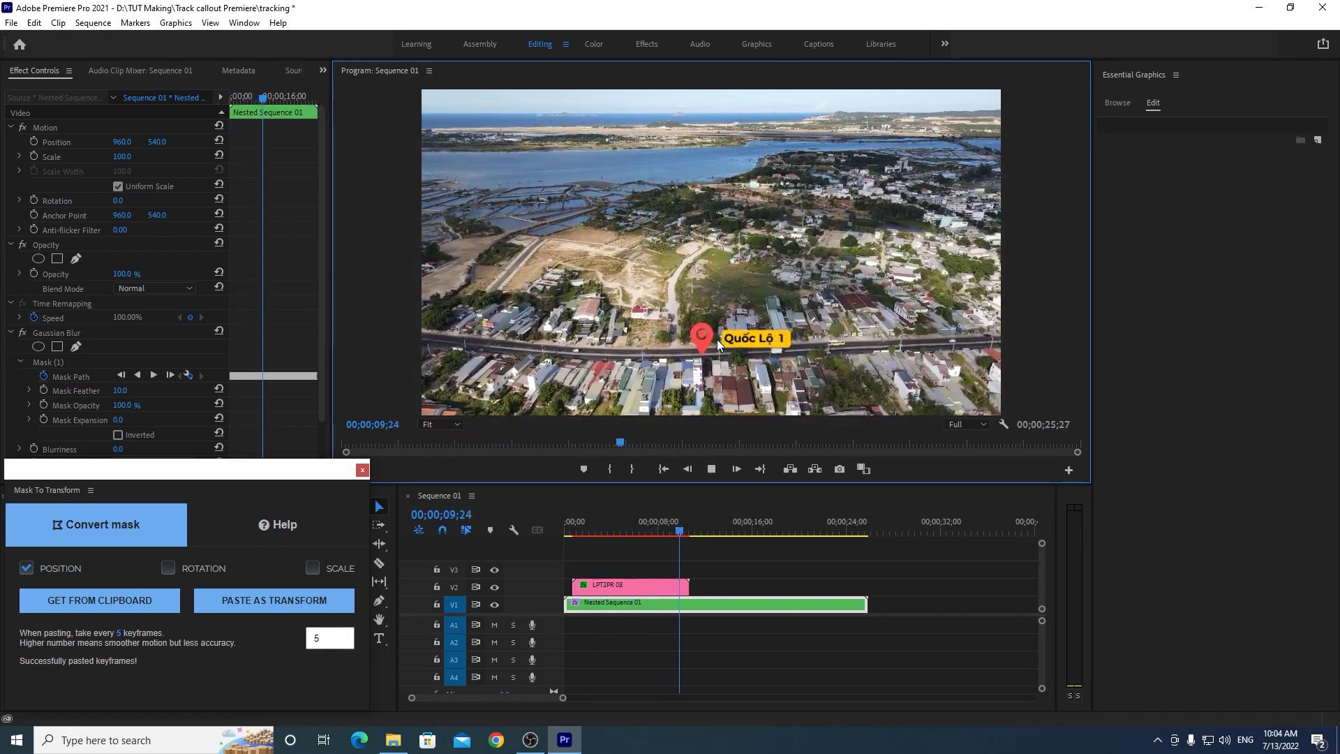
left_click_drag(632, 539, 709, 516)
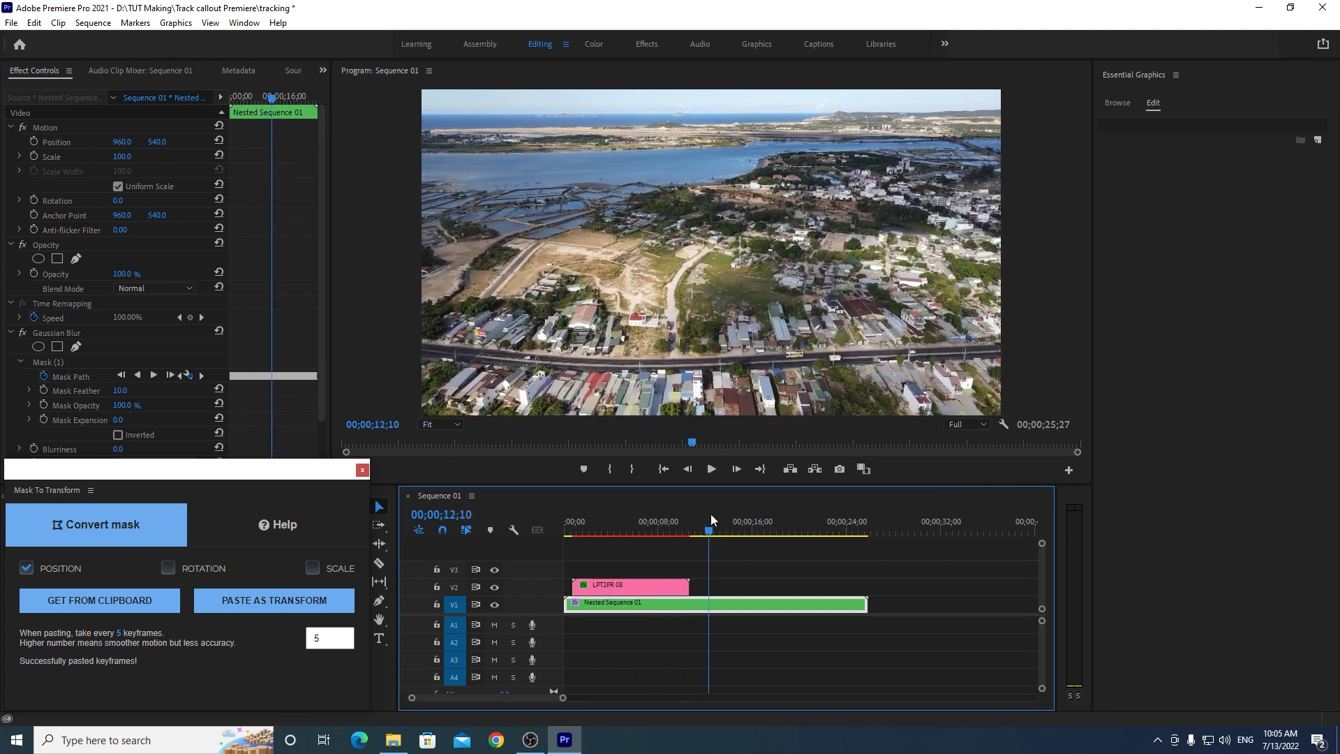
key("space")
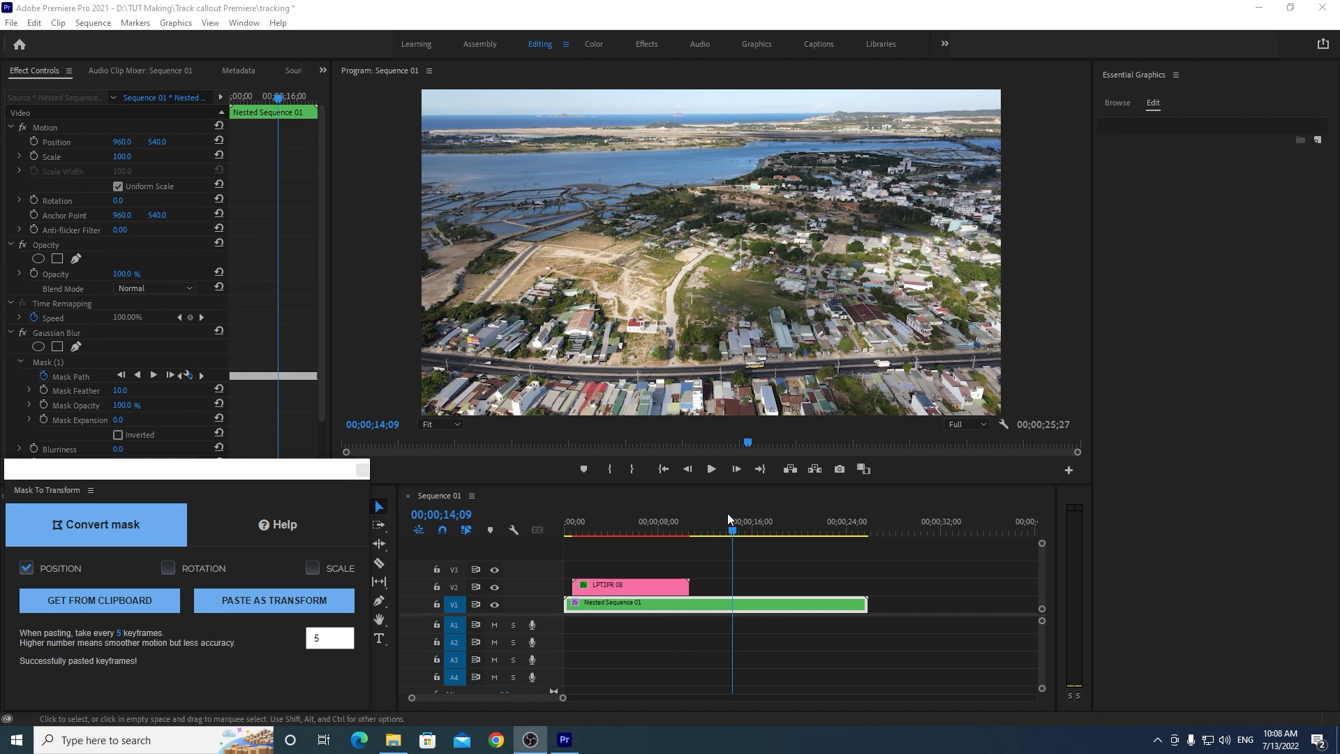
left_click_drag(688, 537, 702, 532)
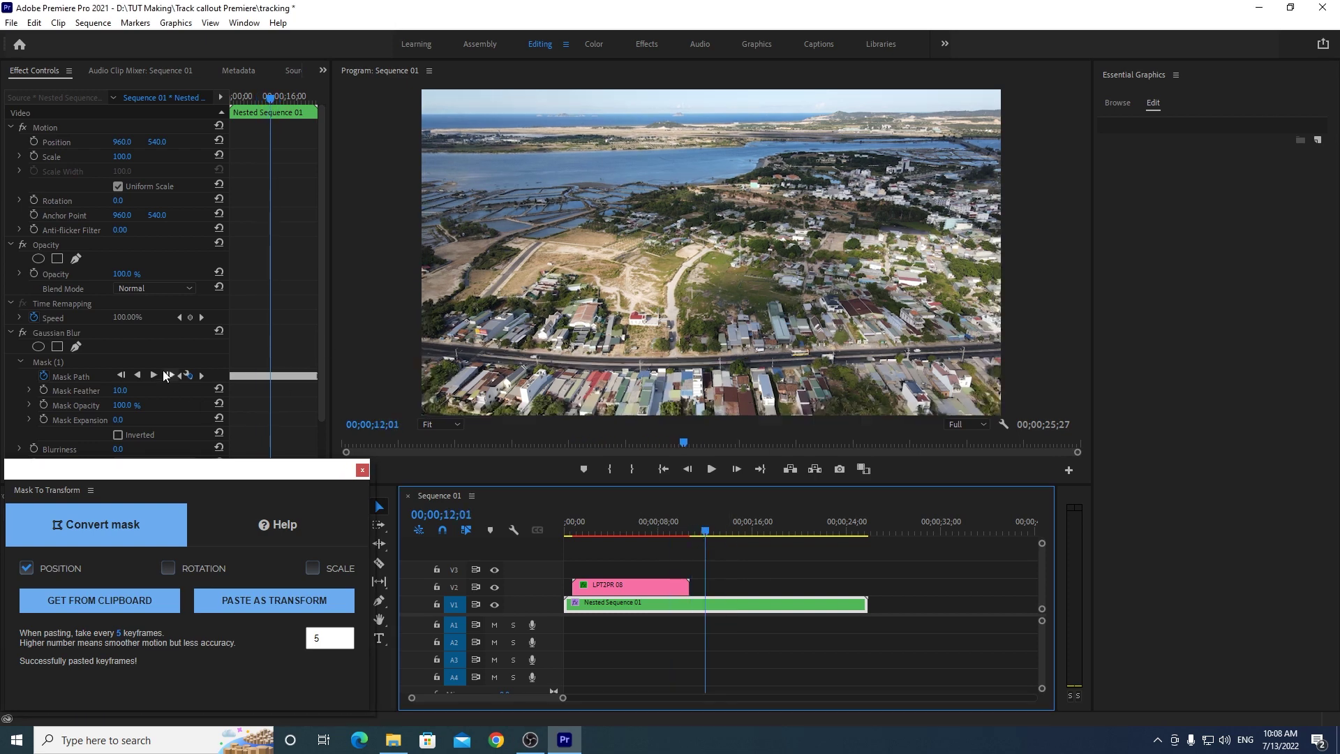
Step: Delete the old Mask (1) from the Gaussian Blur effect
scroll(325, 253, "down", 1)
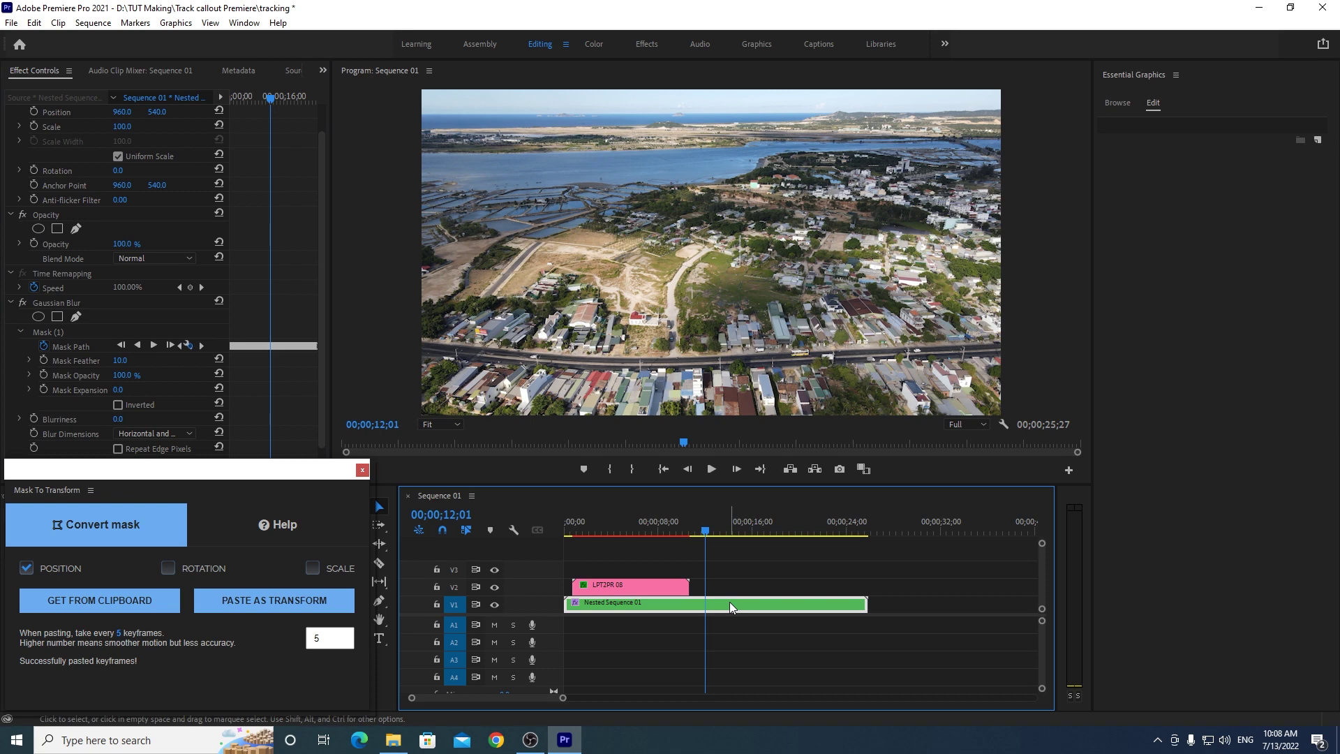
scroll(325, 266, "down", 1)
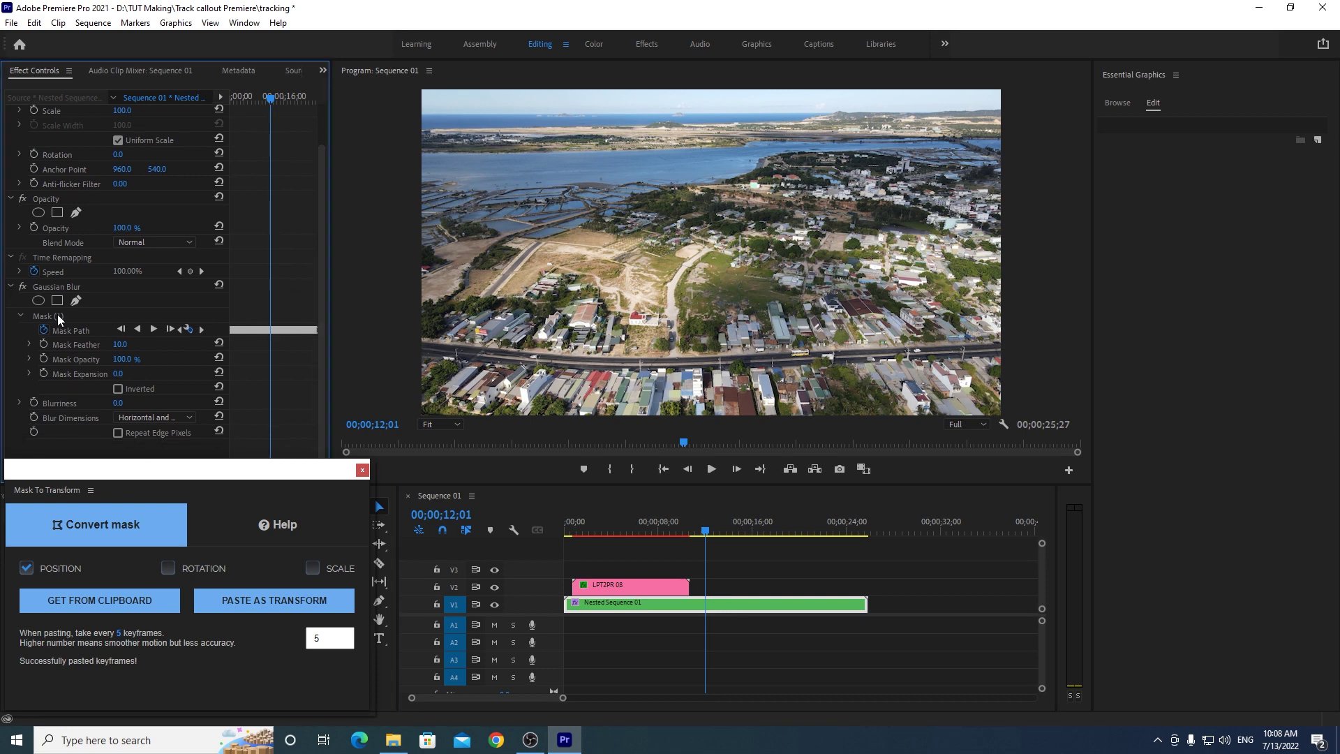
left_click(57, 317)
key("Delete")
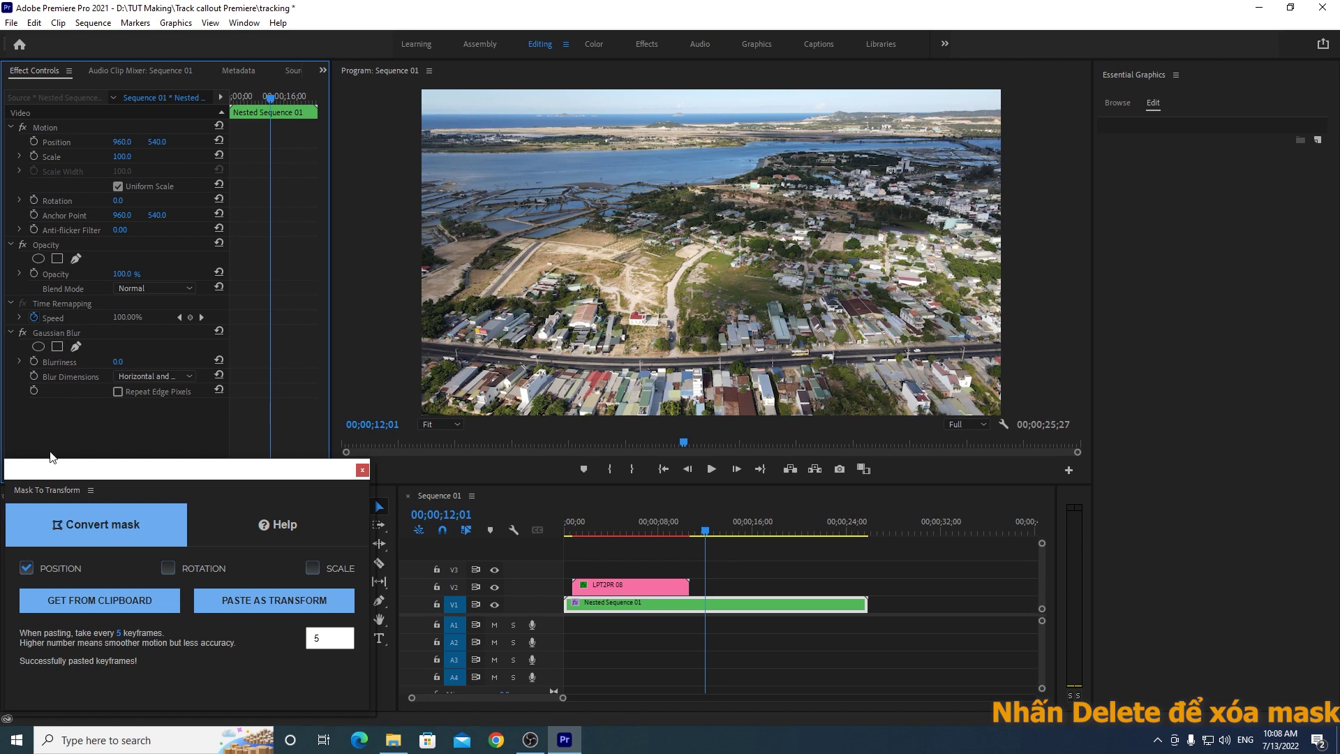
left_click_drag(706, 534, 686, 530)
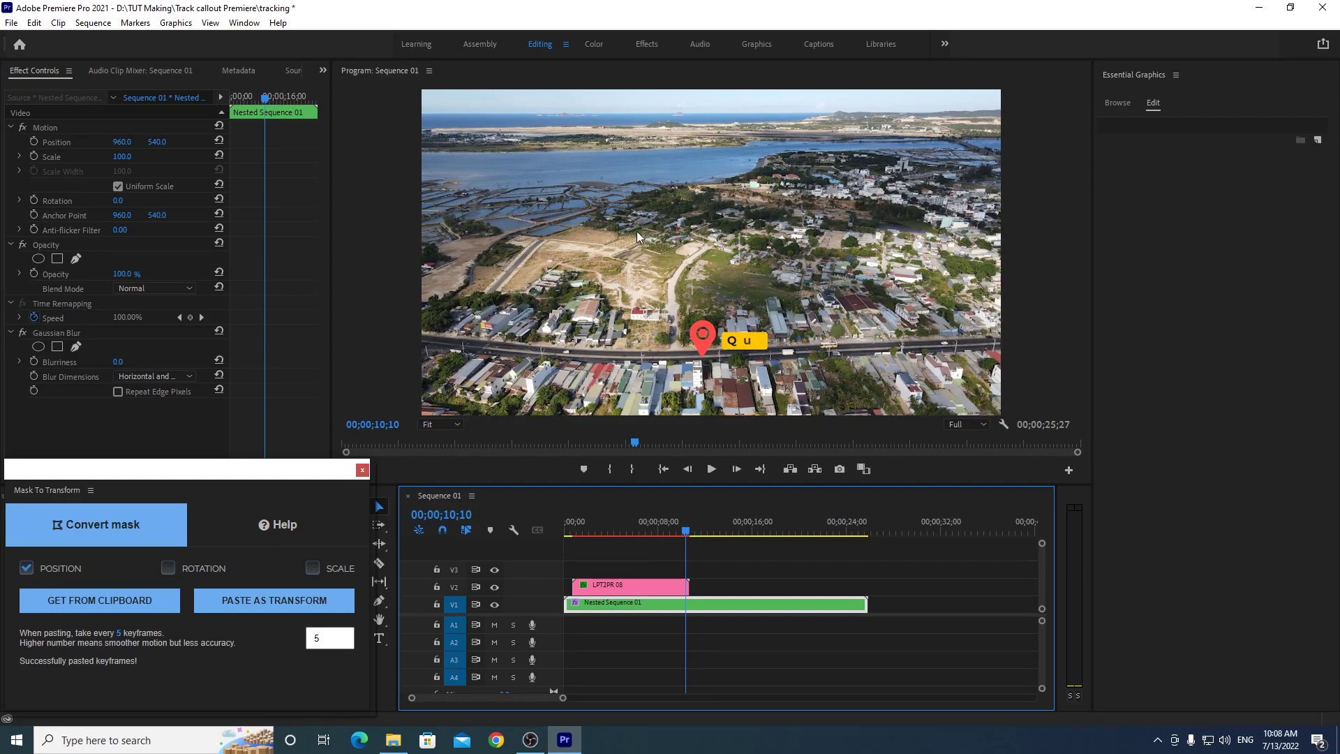
mouse_move(685, 522)
left_mouse_down()
mouse_move(539, 539)
mouse_move(699, 529)
mouse_move(681, 519)
left_mouse_up()
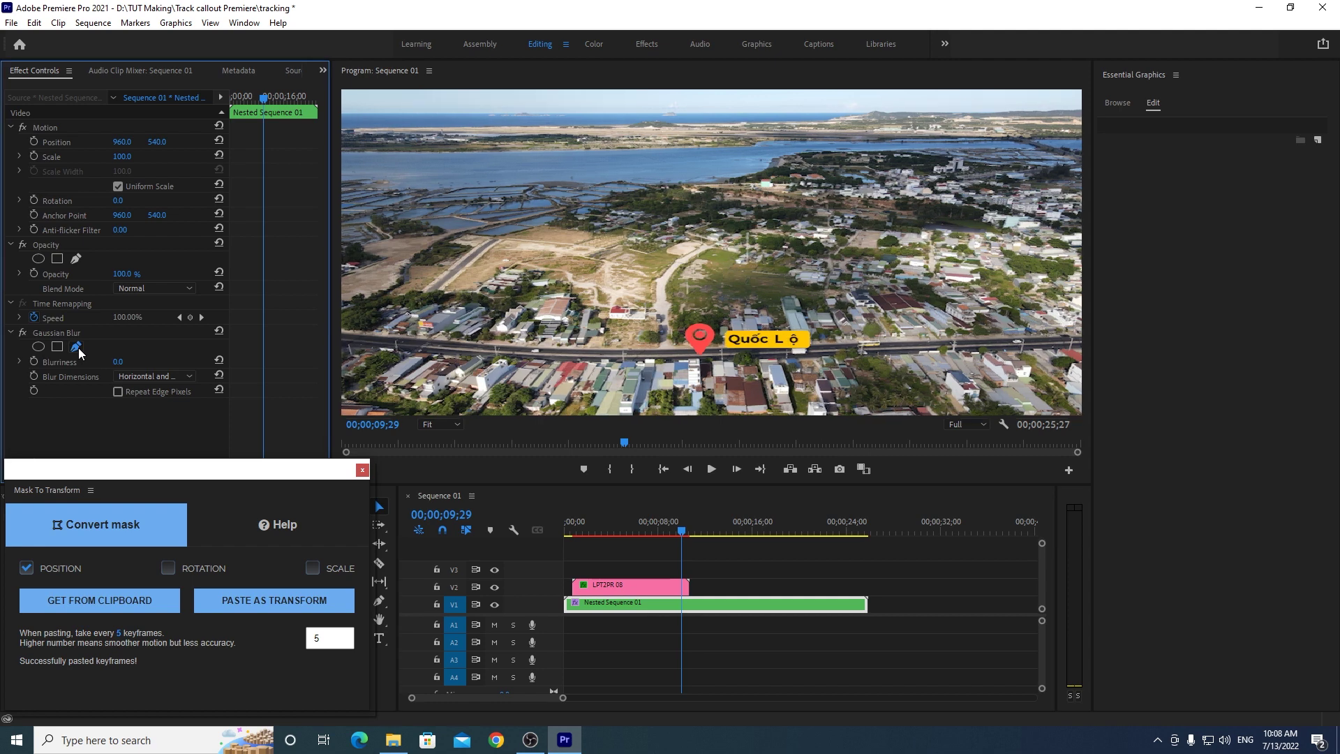
Step: Draw a small freeform pen mask around the land plot above the highway
left_click(77, 347)
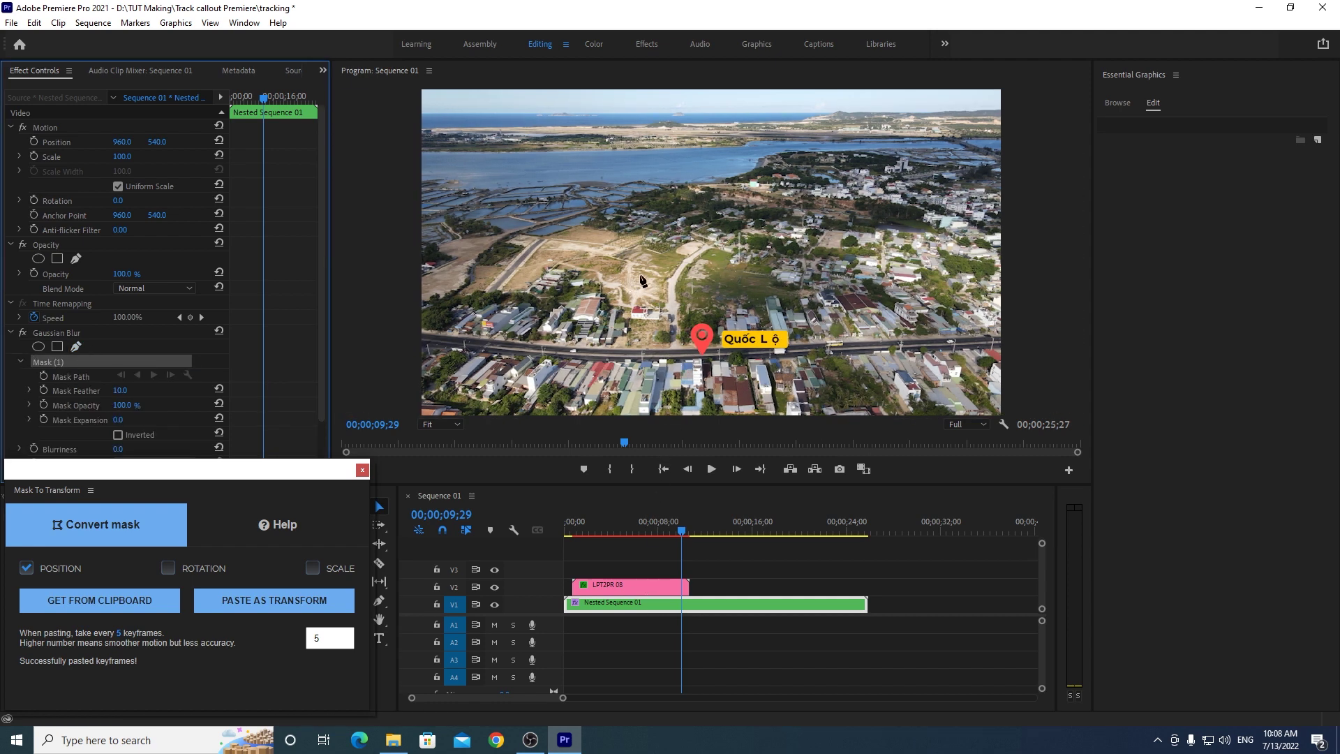
left_click(637, 274)
left_click(647, 258)
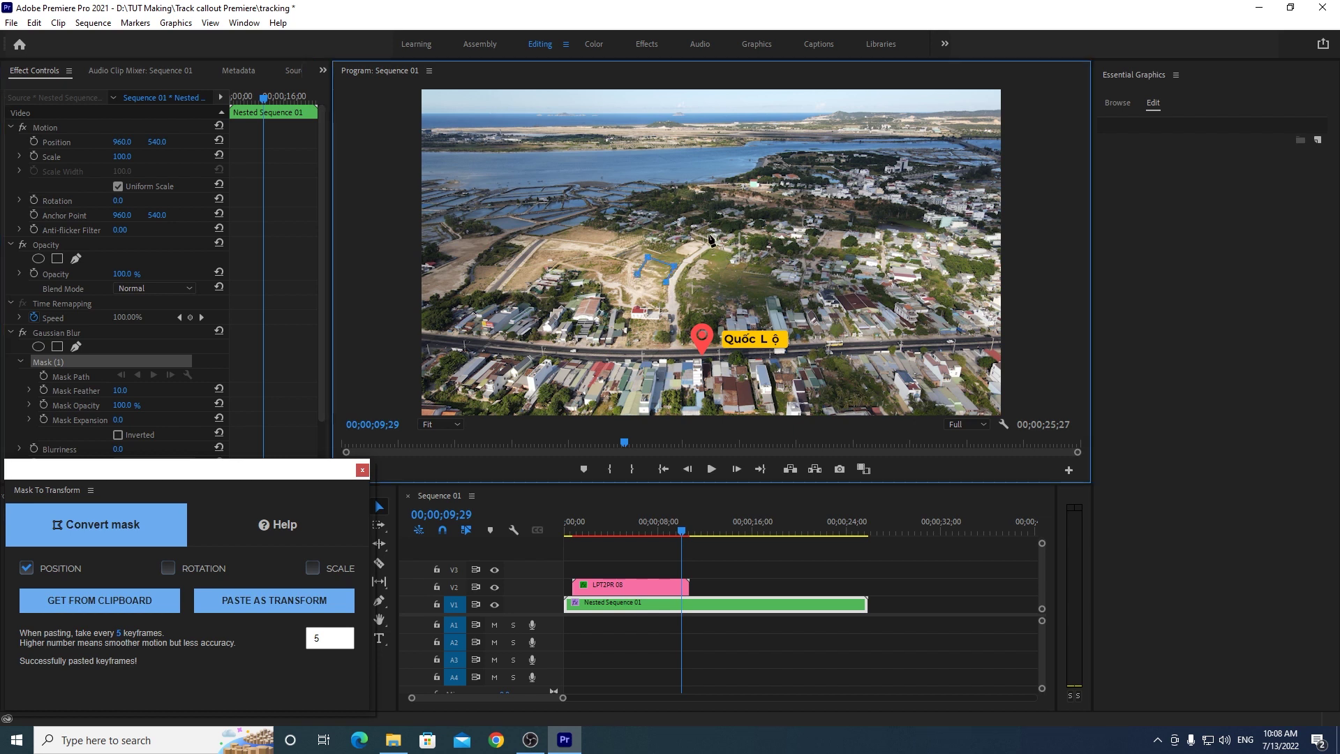
left_click(642, 281)
left_click(636, 274)
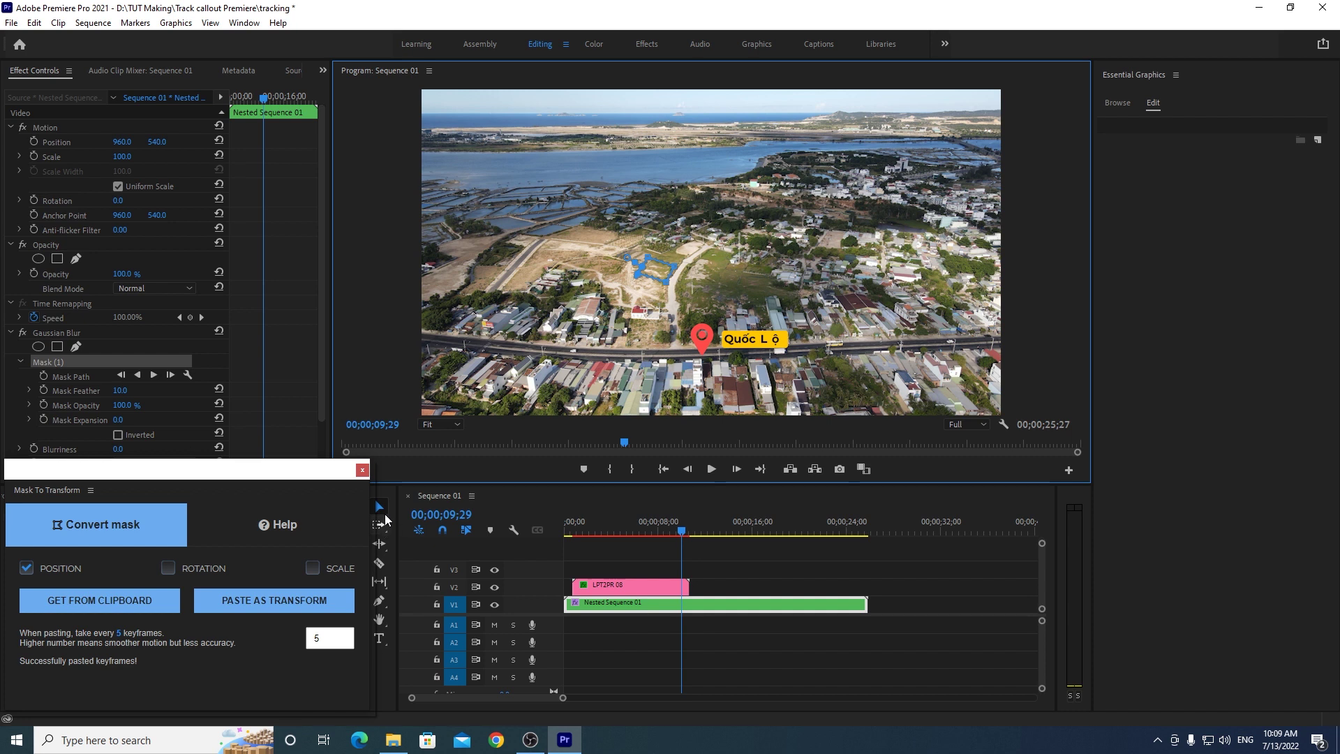
Step: Set the mask tracking method to Position and track the new mask forward through the clip
left_click(187, 375)
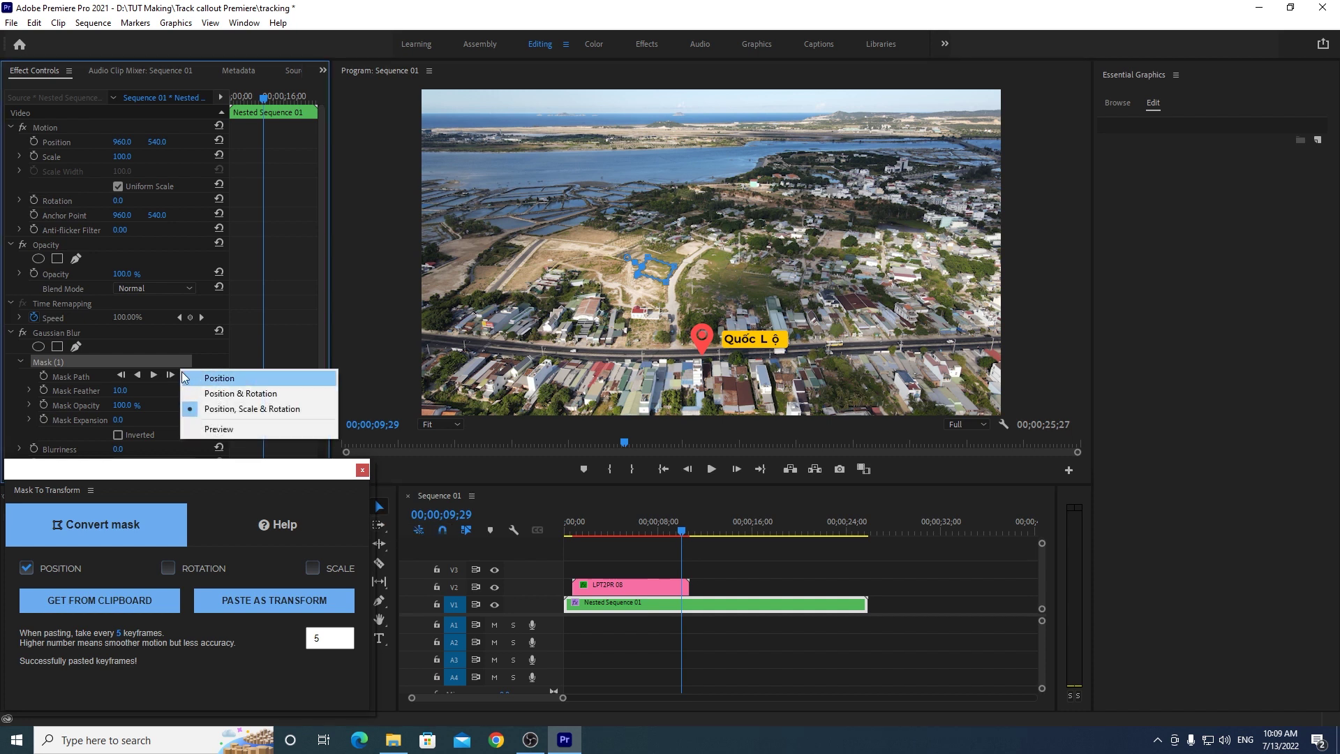
left_click(218, 379)
left_click(187, 375)
left_click(217, 380)
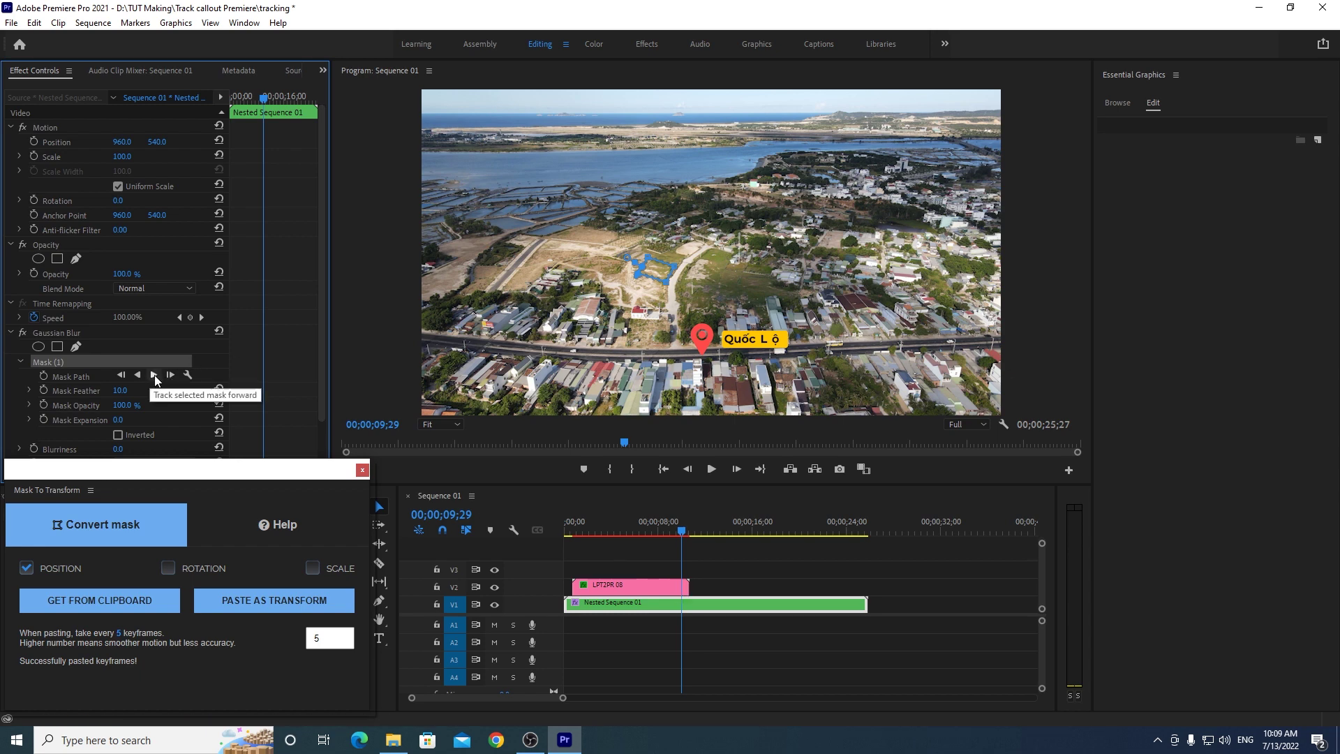
left_click(153, 376)
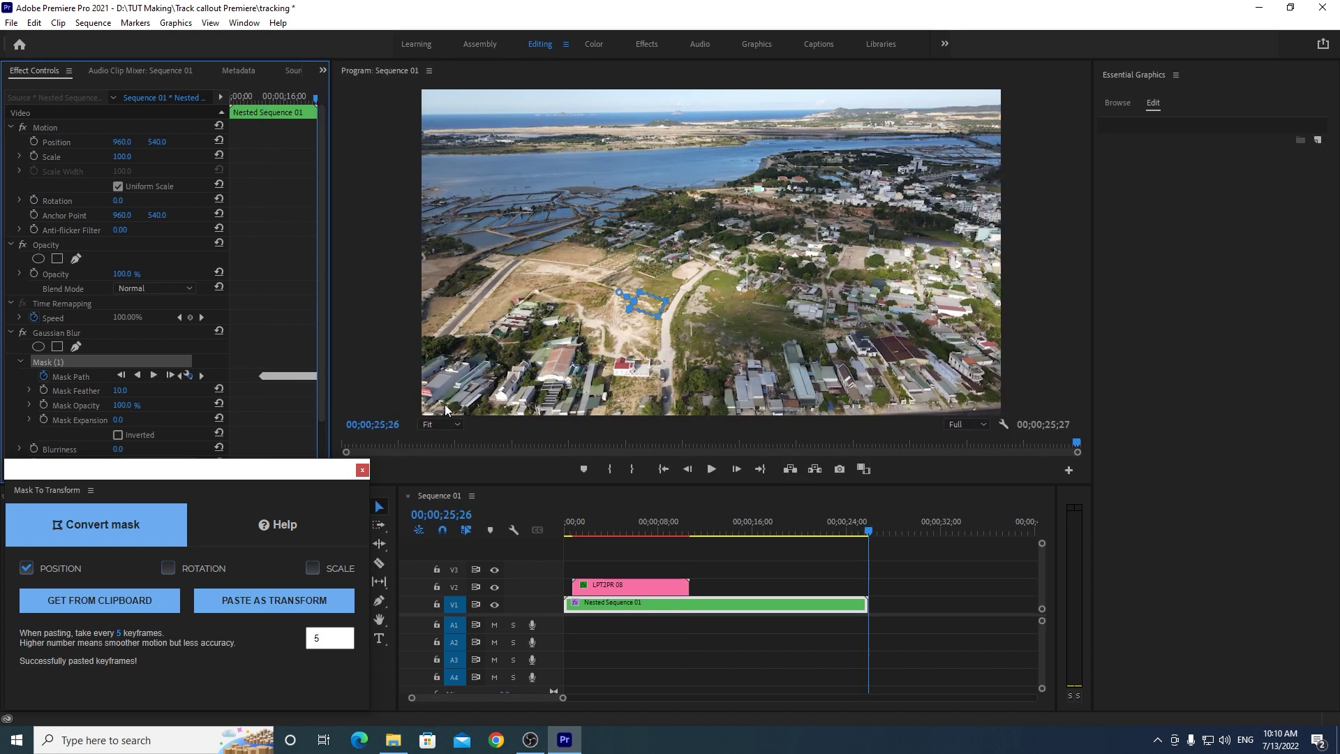
mouse_move(858, 530)
left_mouse_down()
mouse_move(689, 547)
mouse_move(878, 543)
mouse_move(697, 559)
mouse_move(856, 558)
mouse_move(684, 562)
left_mouse_up()
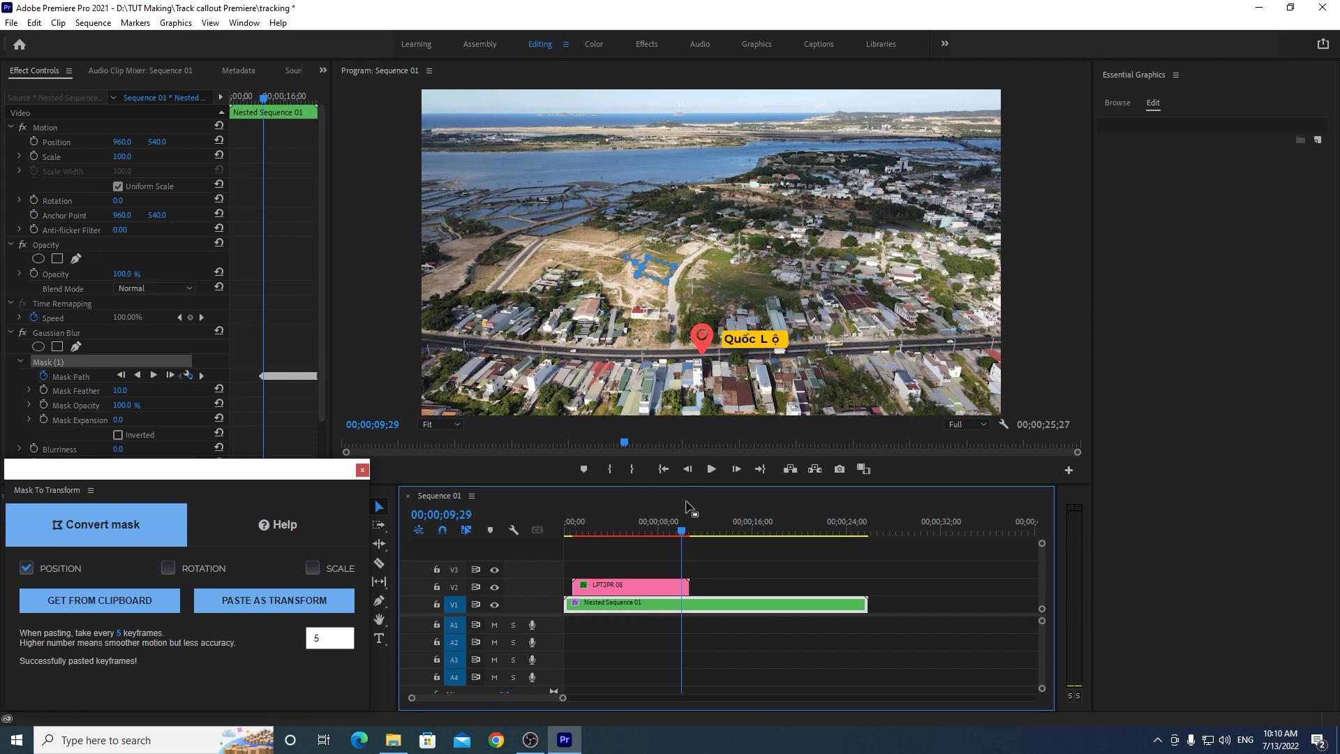
key("Left")
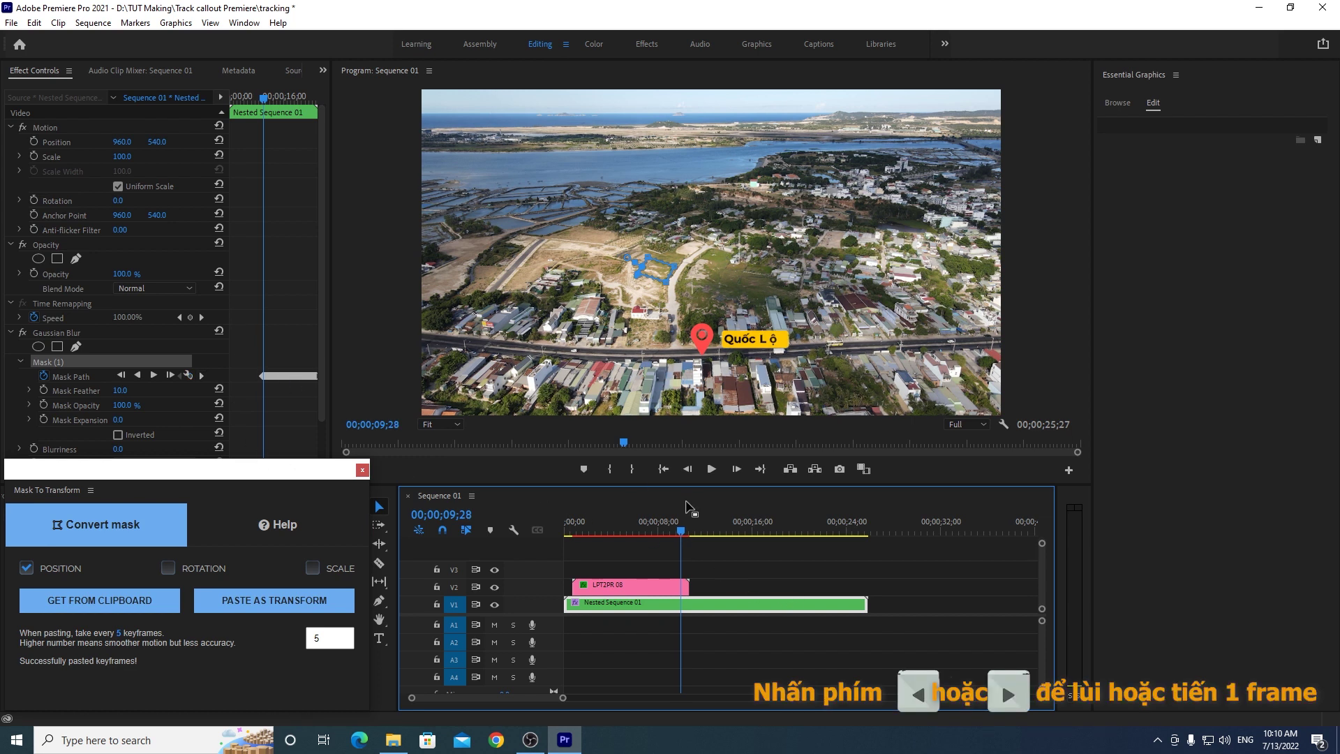
key("Right")
key("Left")
key("Right")
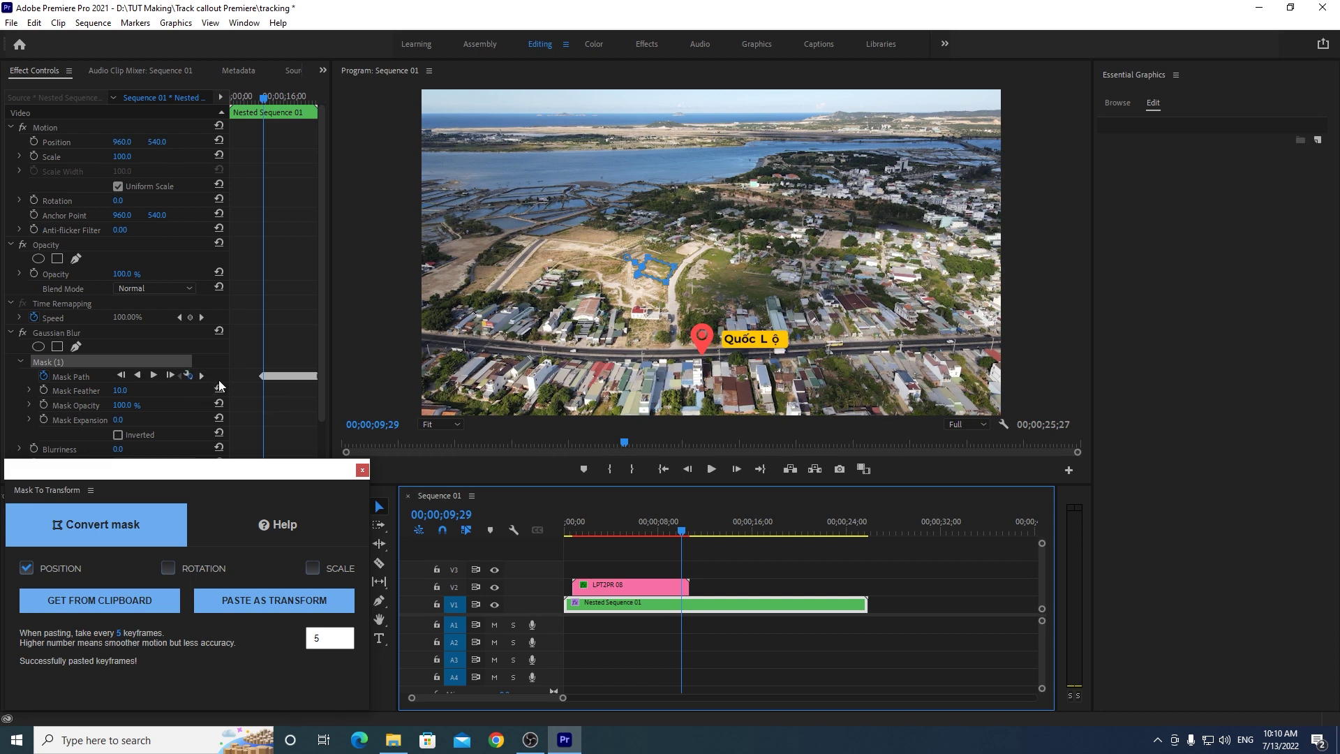
left_click_drag(230, 370, 248, 371)
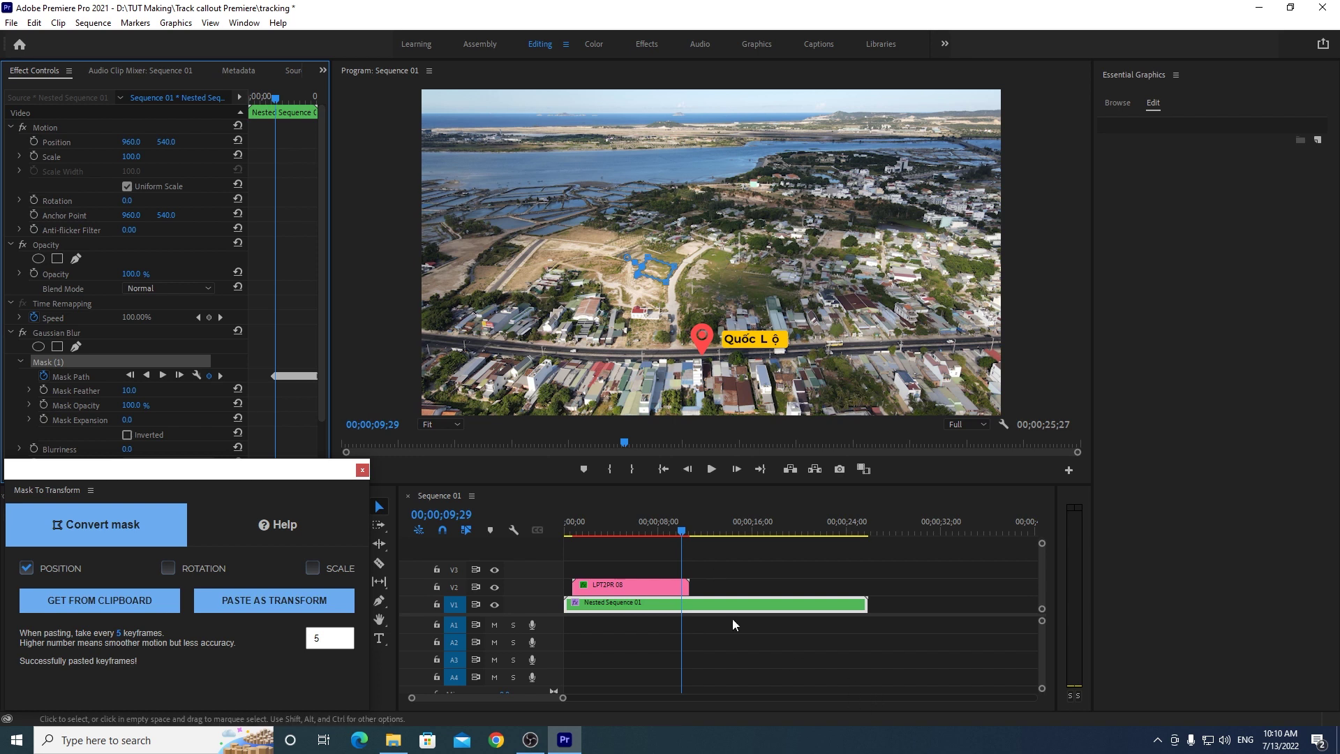
left_click(792, 663)
Step: Place the Callout Title 10 template from Essential Graphics Browse onto V3 at 09;29
left_click(1121, 107)
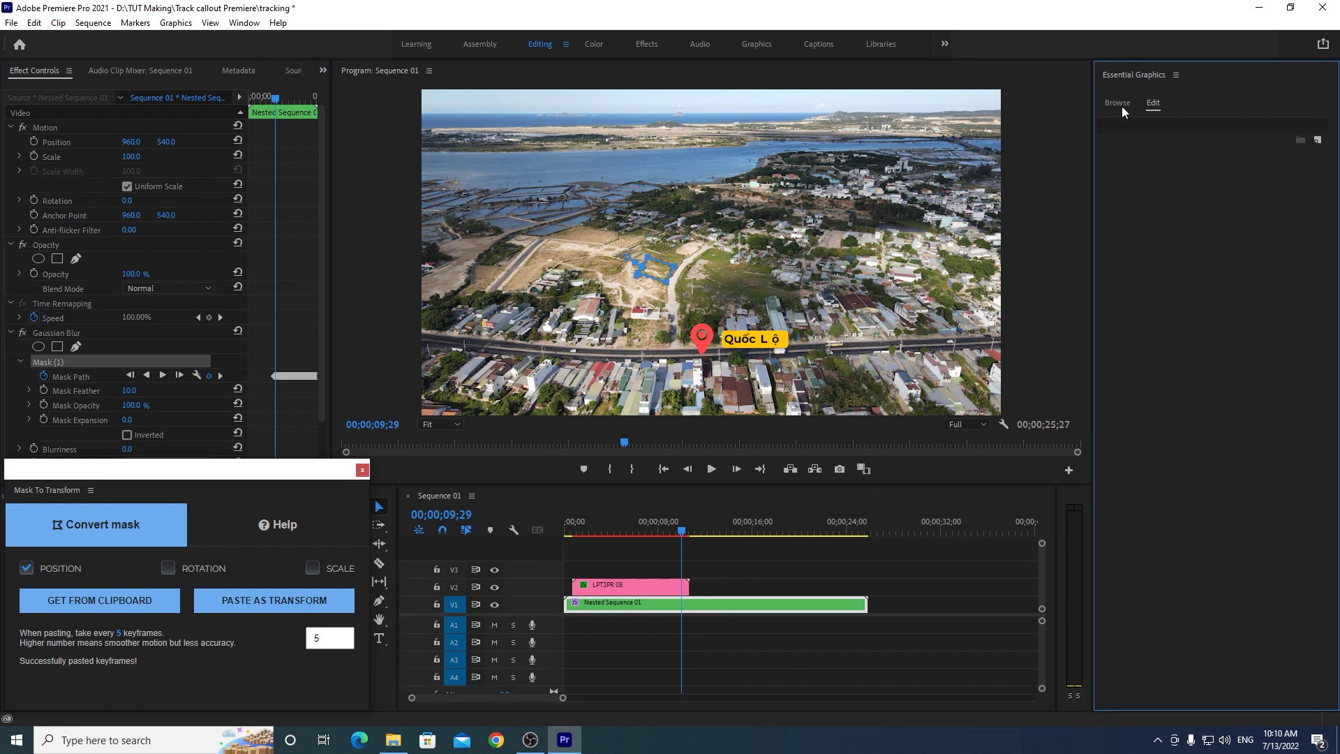
left_click(1148, 479)
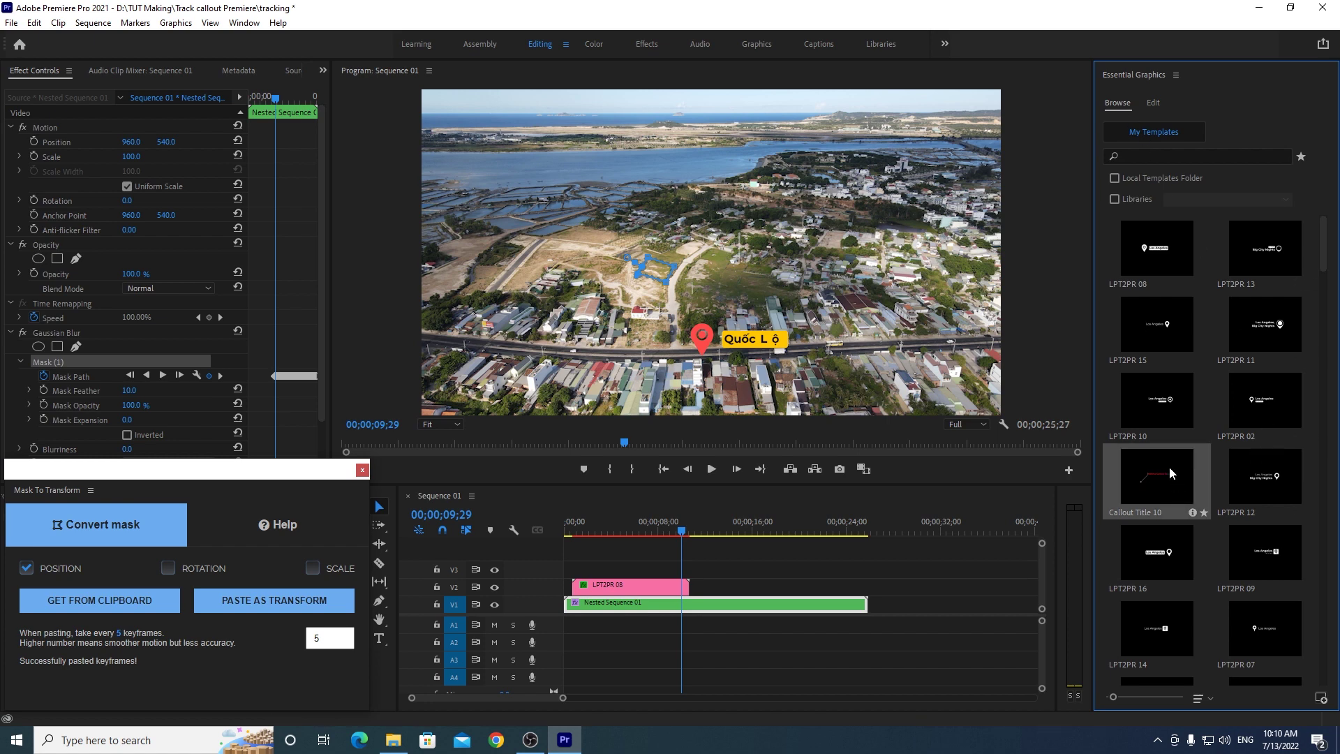
left_click_drag(1161, 482, 683, 569)
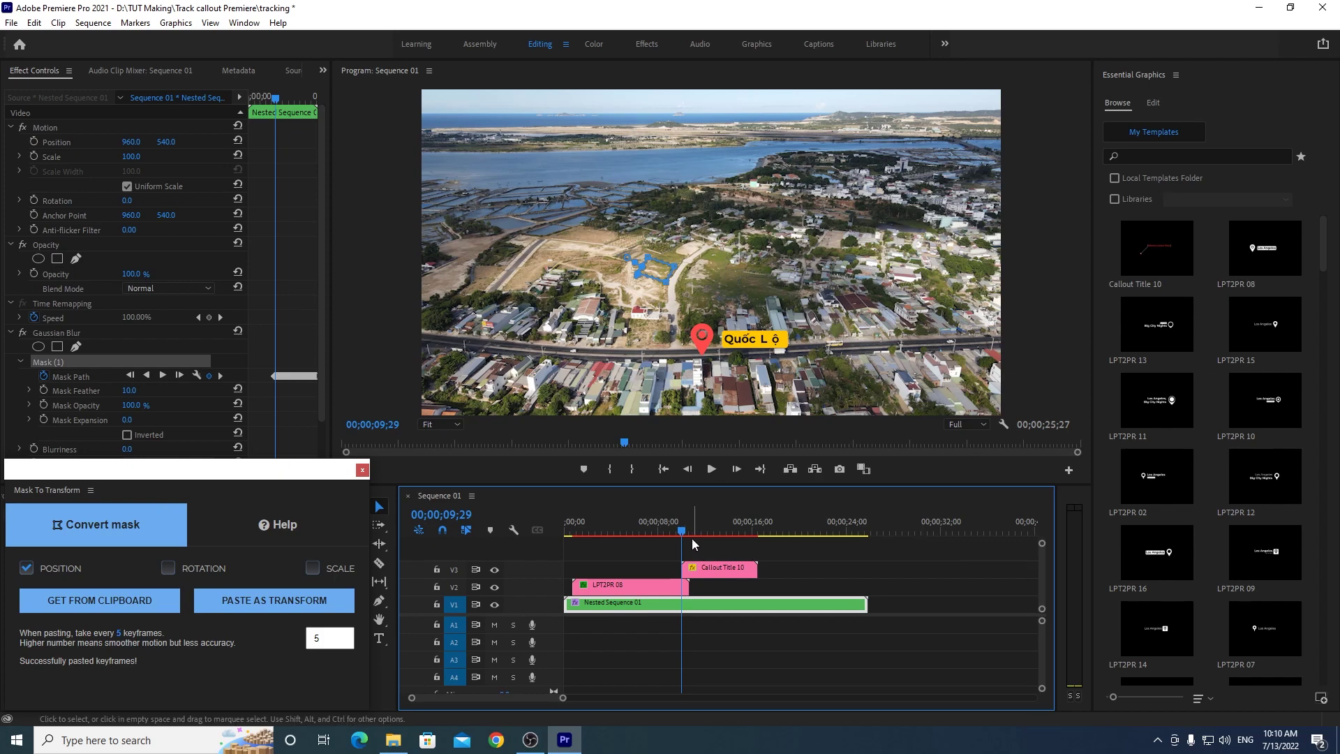
left_click_drag(692, 534, 698, 533)
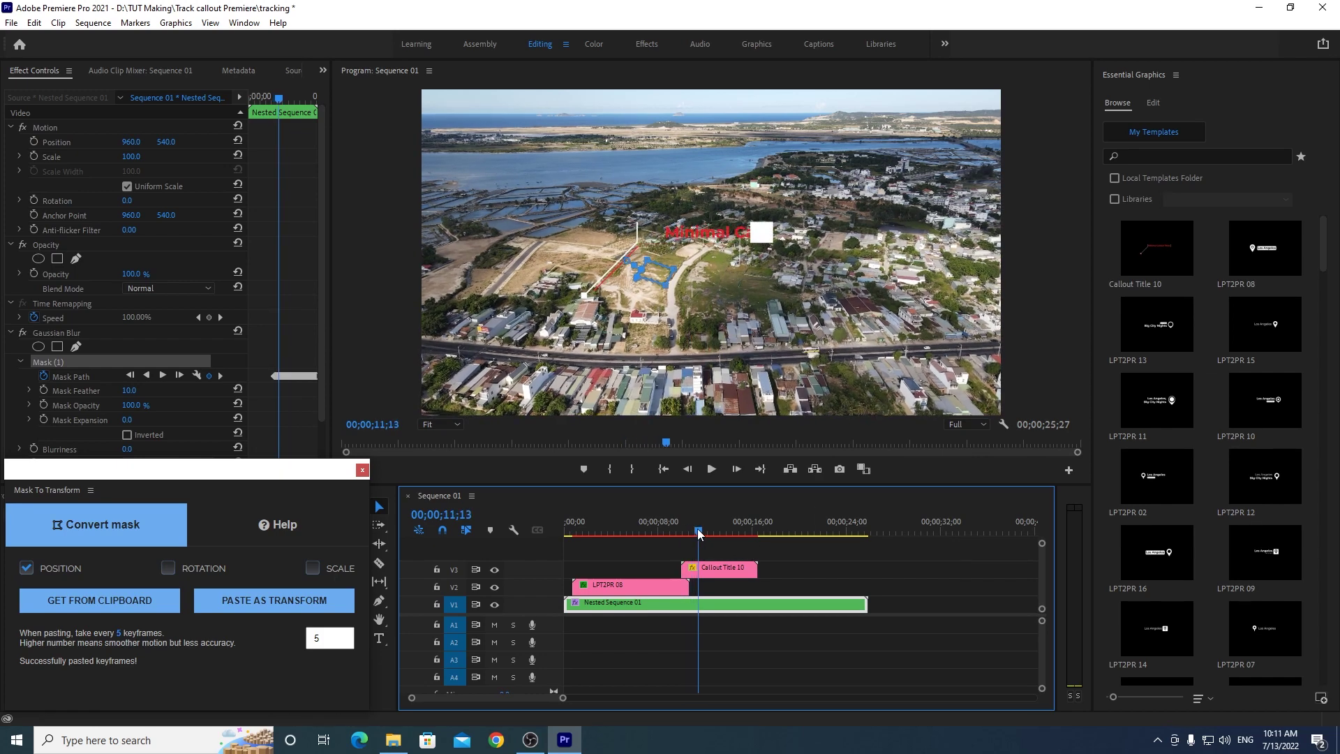
Step: Move the playhead to 00;00;13;01 and select the Callout Title 10 clip on V3
left_click_drag(698, 534, 707, 530)
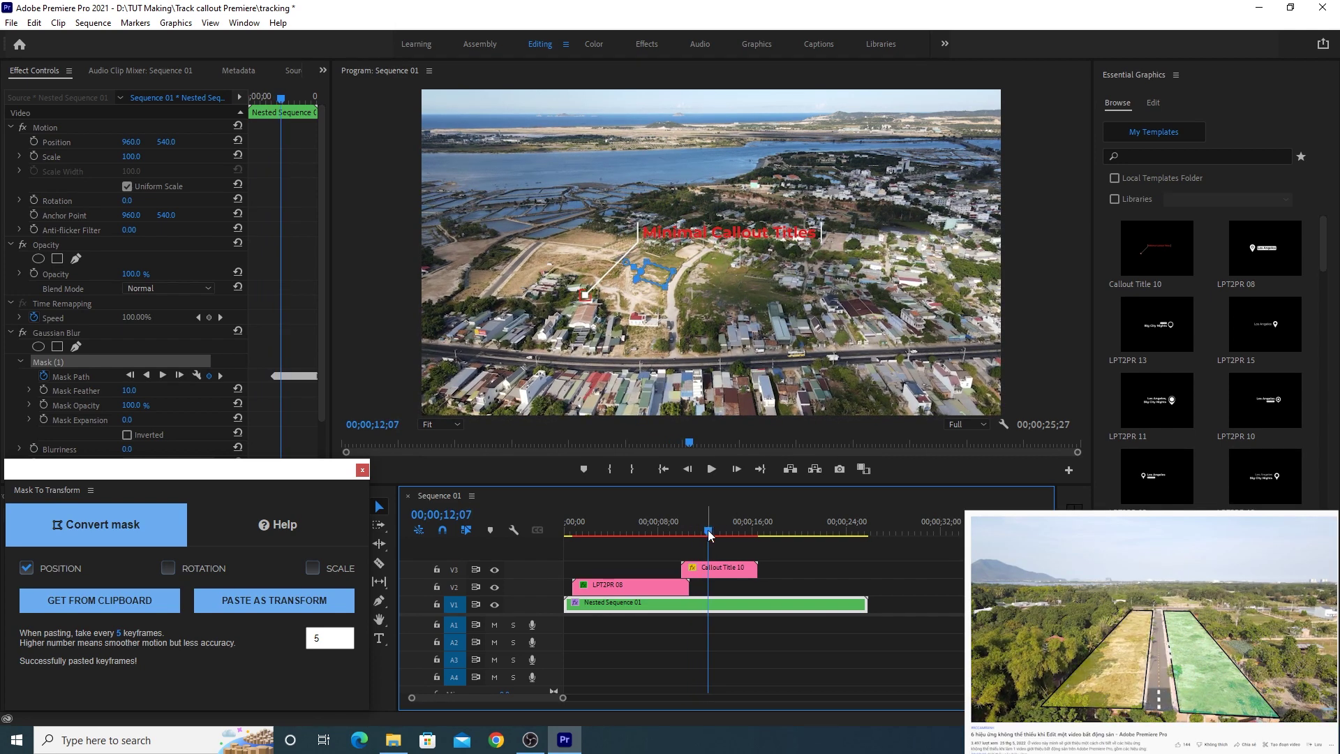
left_click_drag(709, 534, 711, 534)
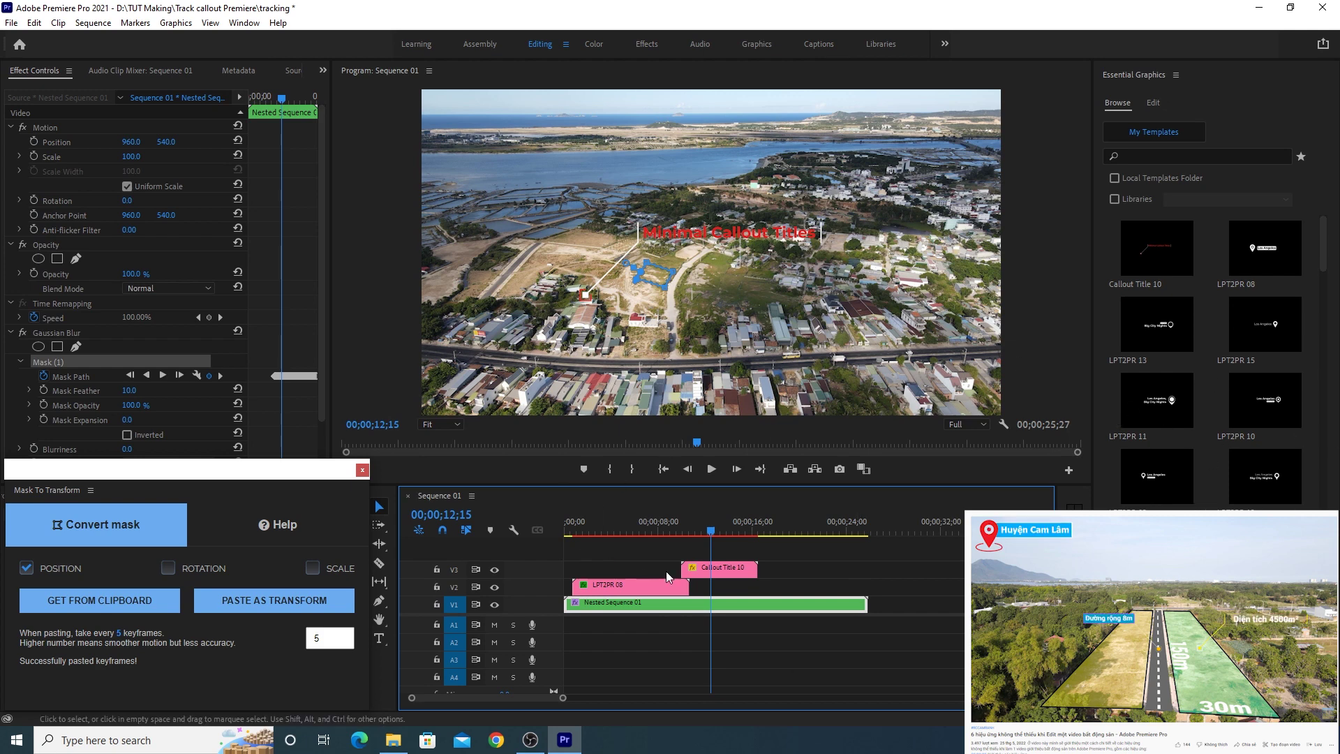
left_click_drag(715, 534, 712, 534)
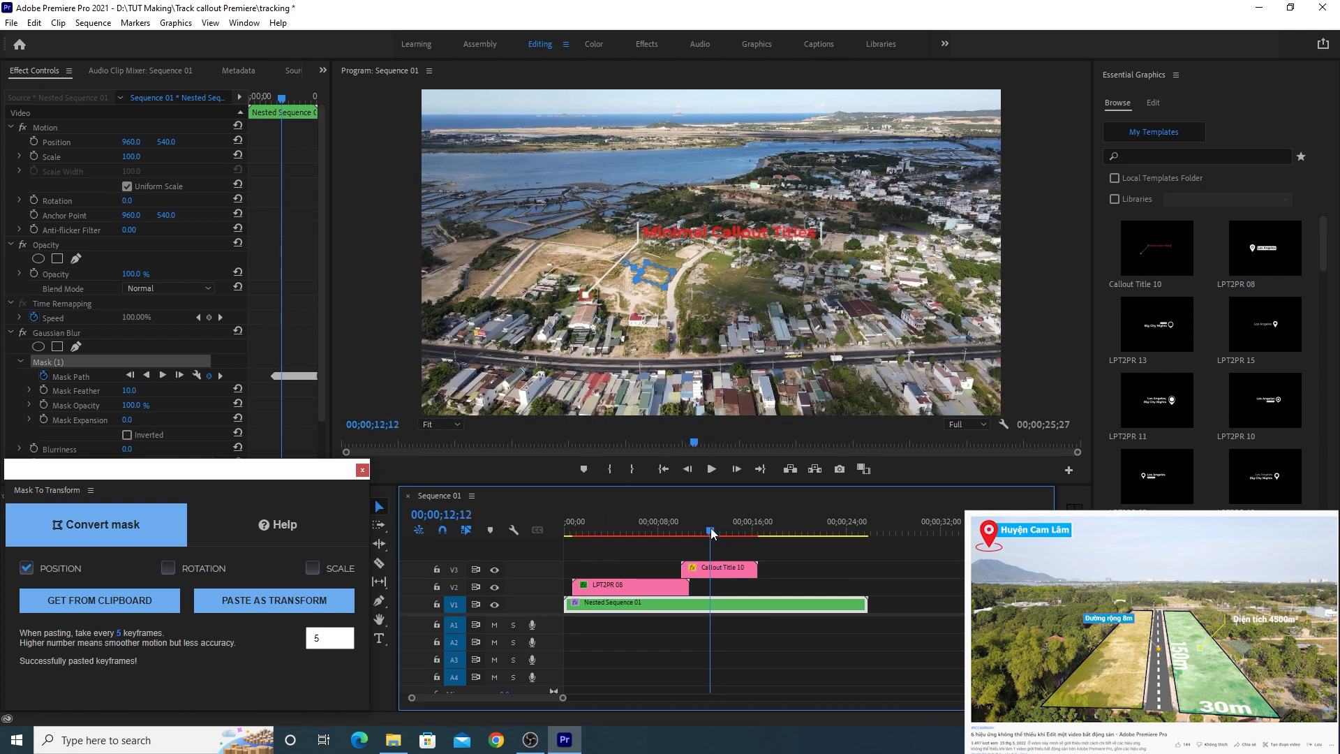
mouse_move(712, 534)
left_mouse_down()
mouse_move(739, 532)
mouse_move(720, 527)
left_mouse_up()
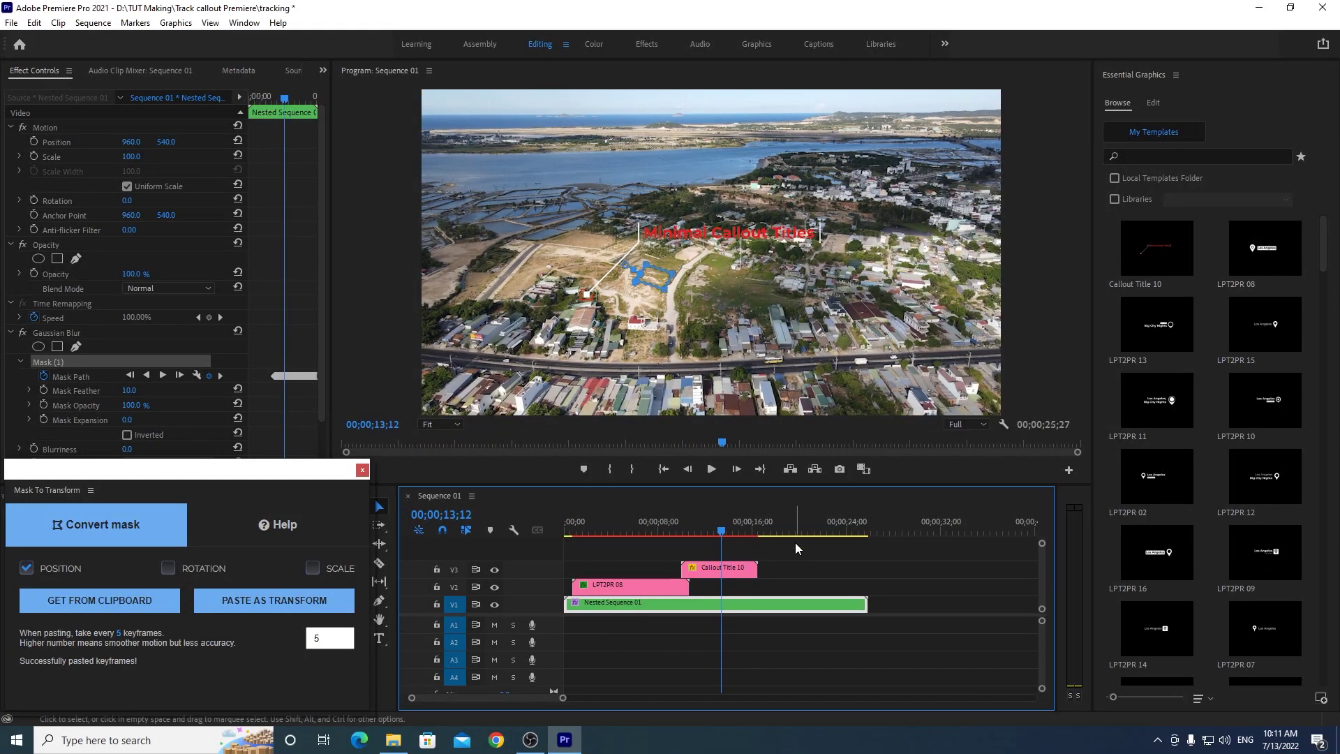
left_click(717, 534)
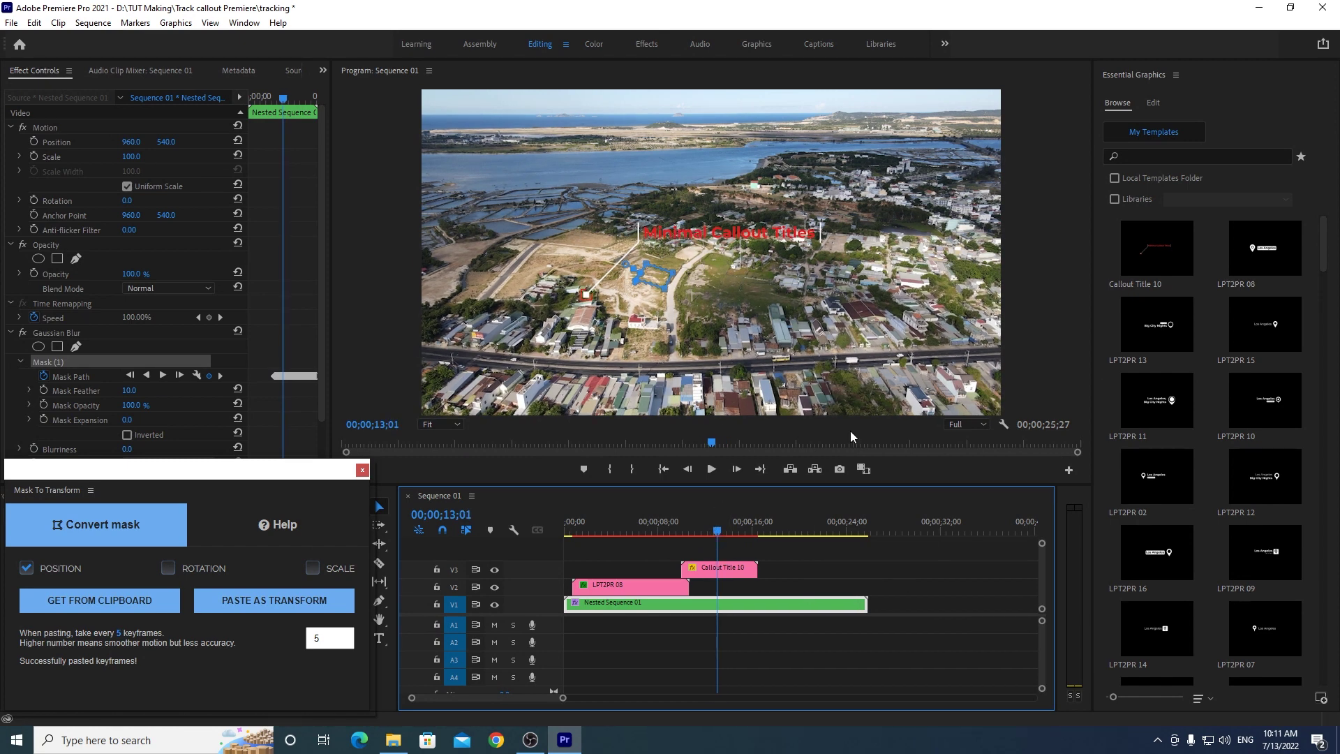
left_click(738, 569)
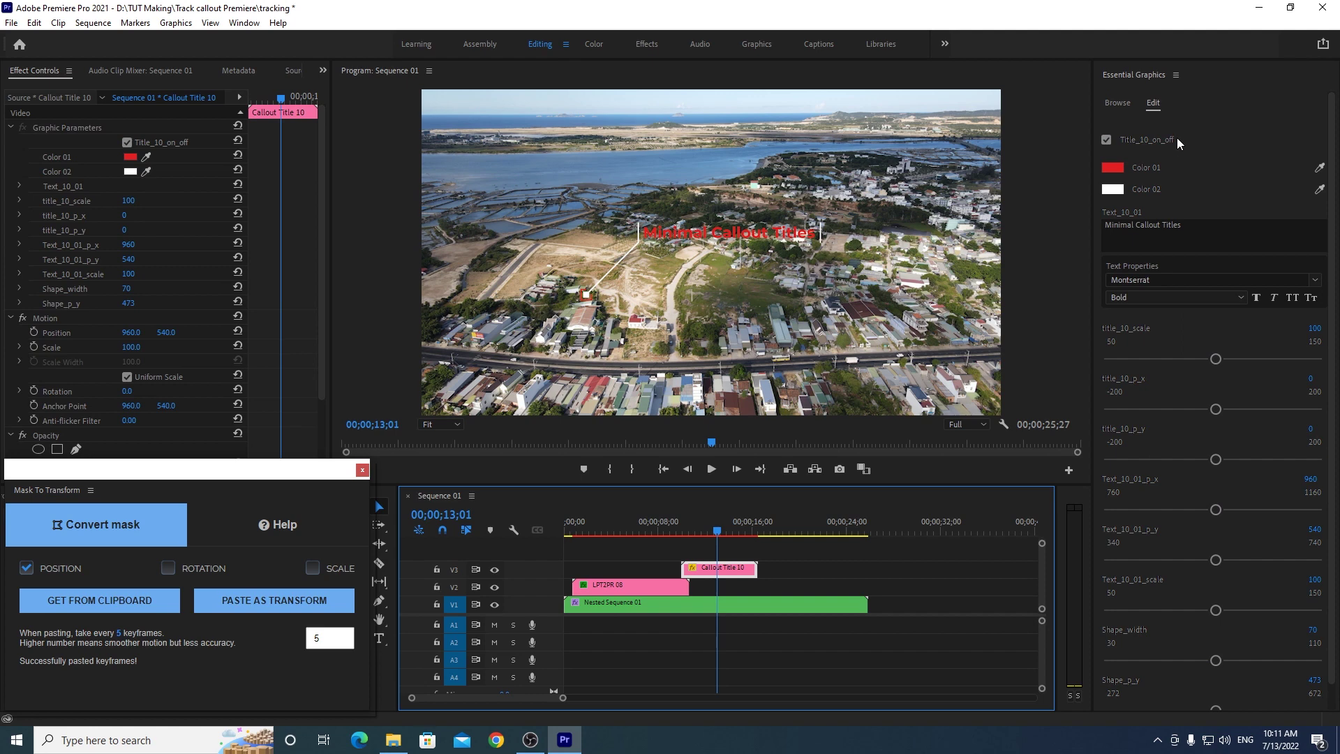
Step: Try light blue for Color 02 and orange for Color 01
left_click(1113, 190)
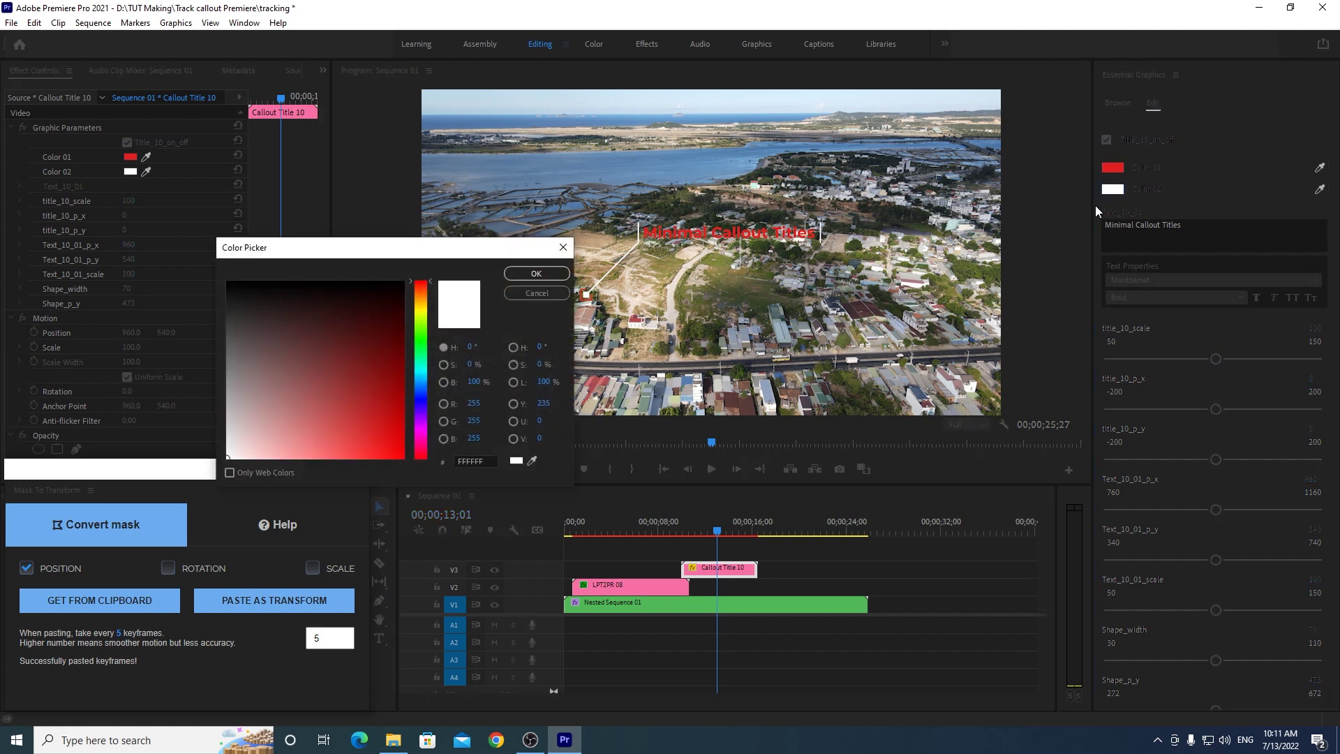
left_click(418, 344)
left_click_drag(424, 350, 424, 380)
left_click(374, 398)
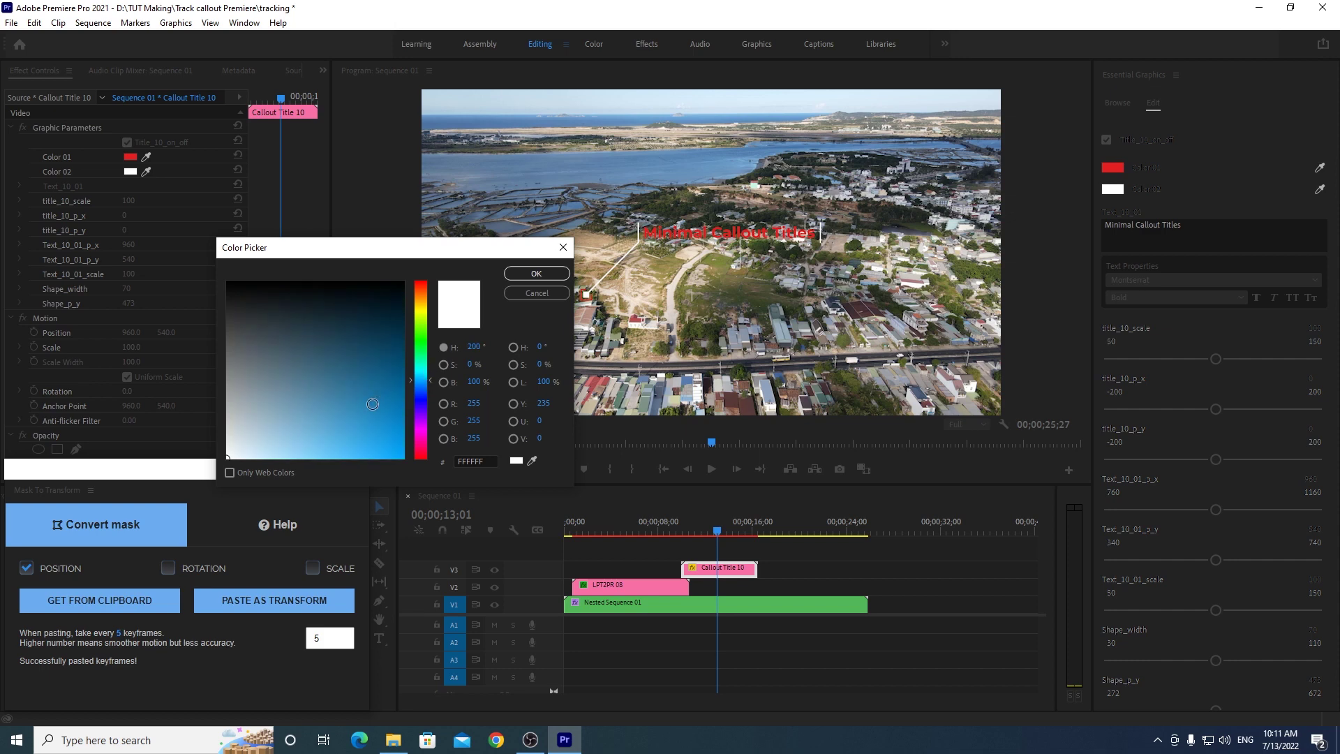
left_click(535, 274)
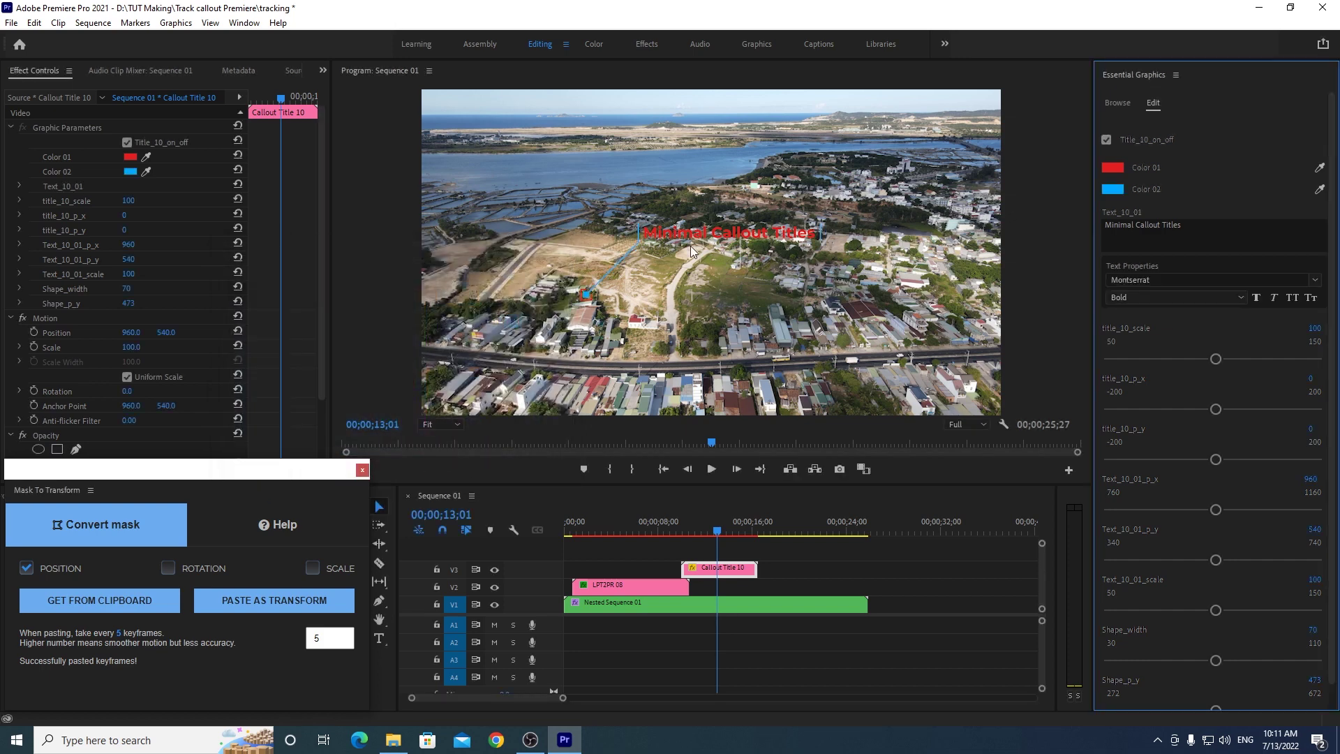
left_click(1112, 168)
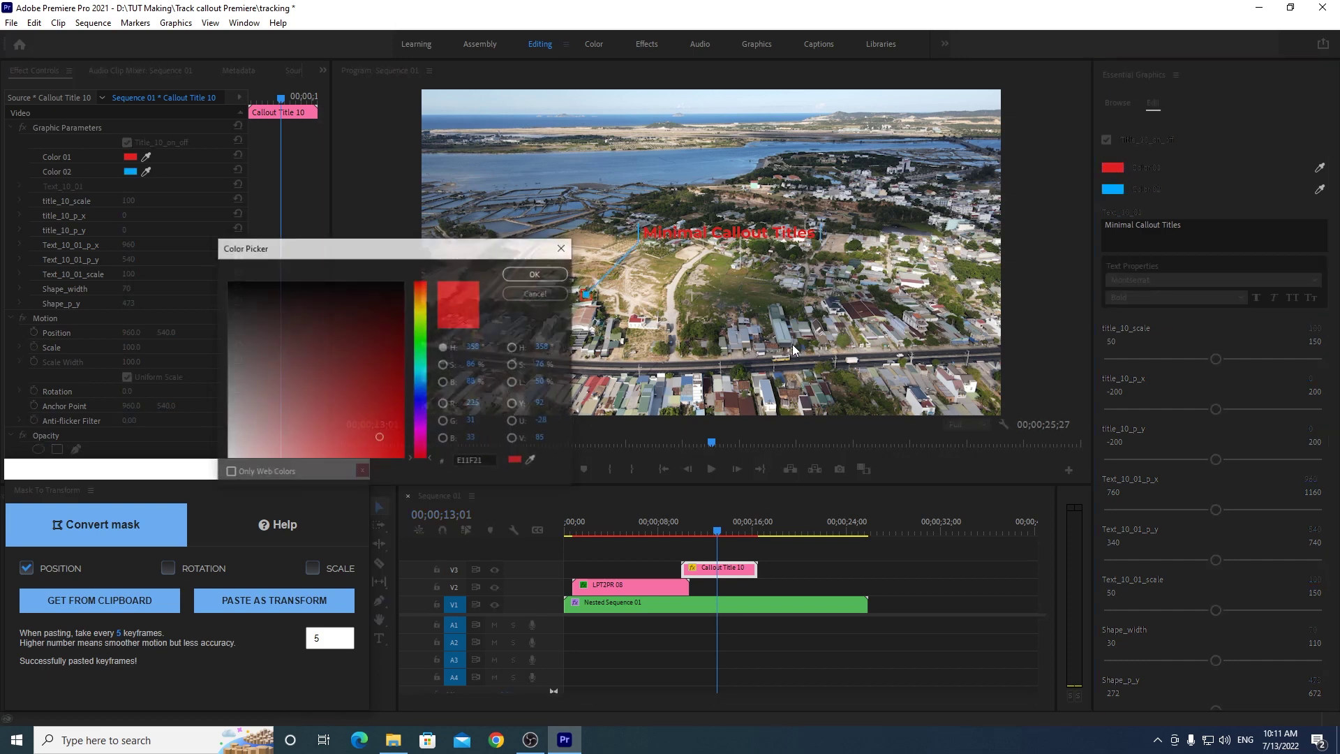
left_click_drag(422, 346, 424, 300)
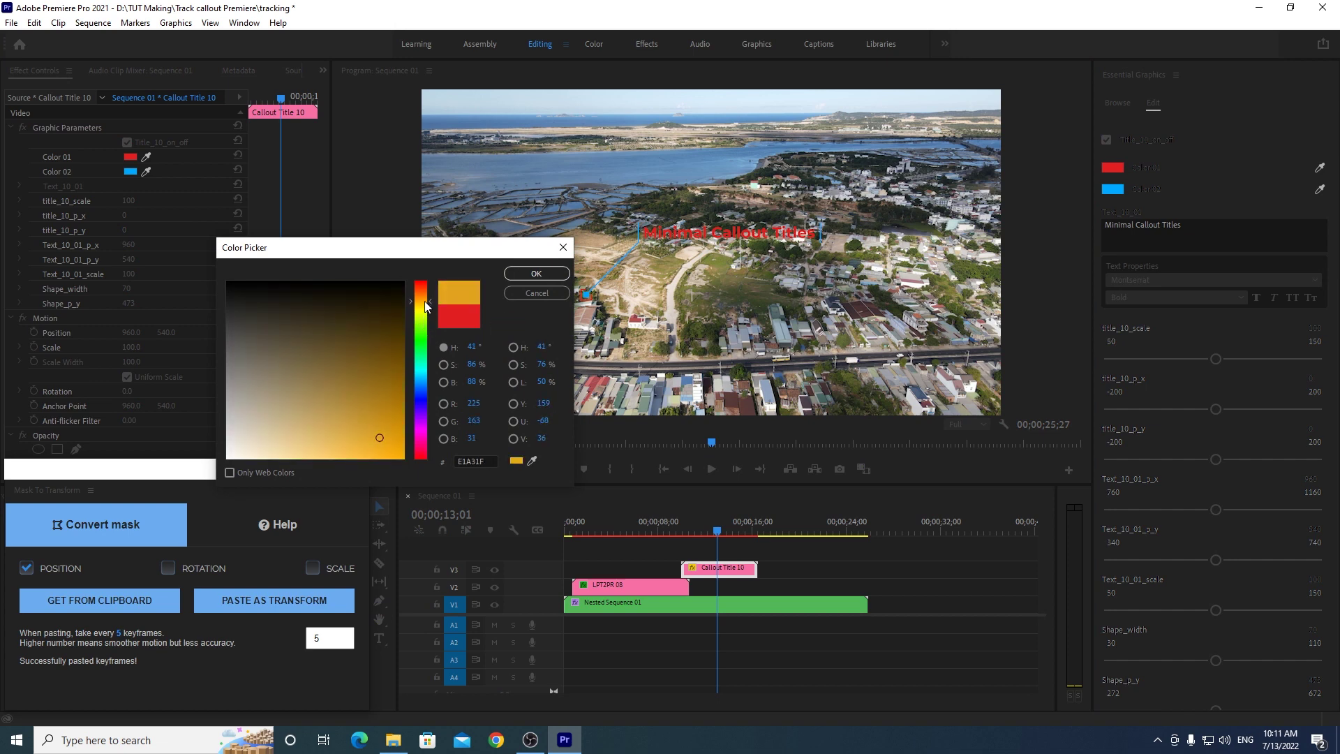
left_click(536, 273)
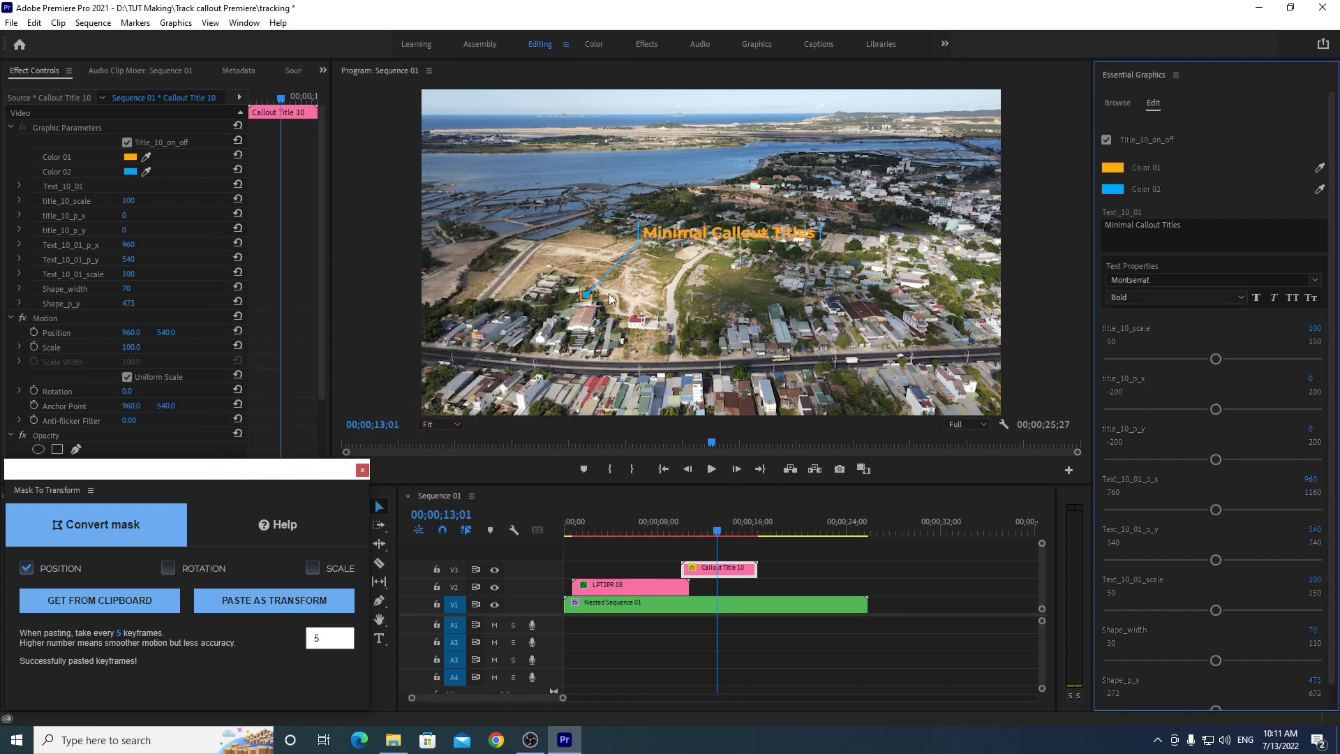
Step: Swap the colours, making Color 01 blue and Color 02 orange
left_click(1114, 168)
left_click_drag(427, 377, 428, 382)
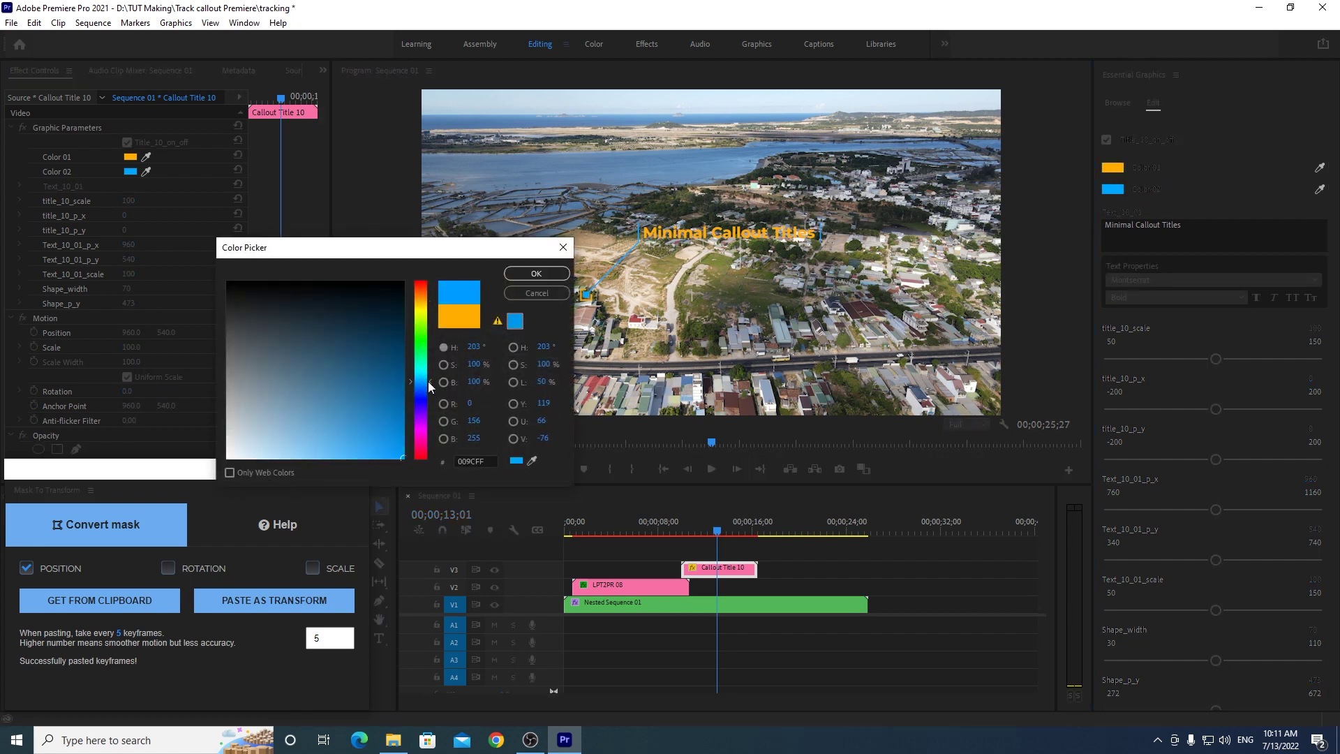
left_click(528, 273)
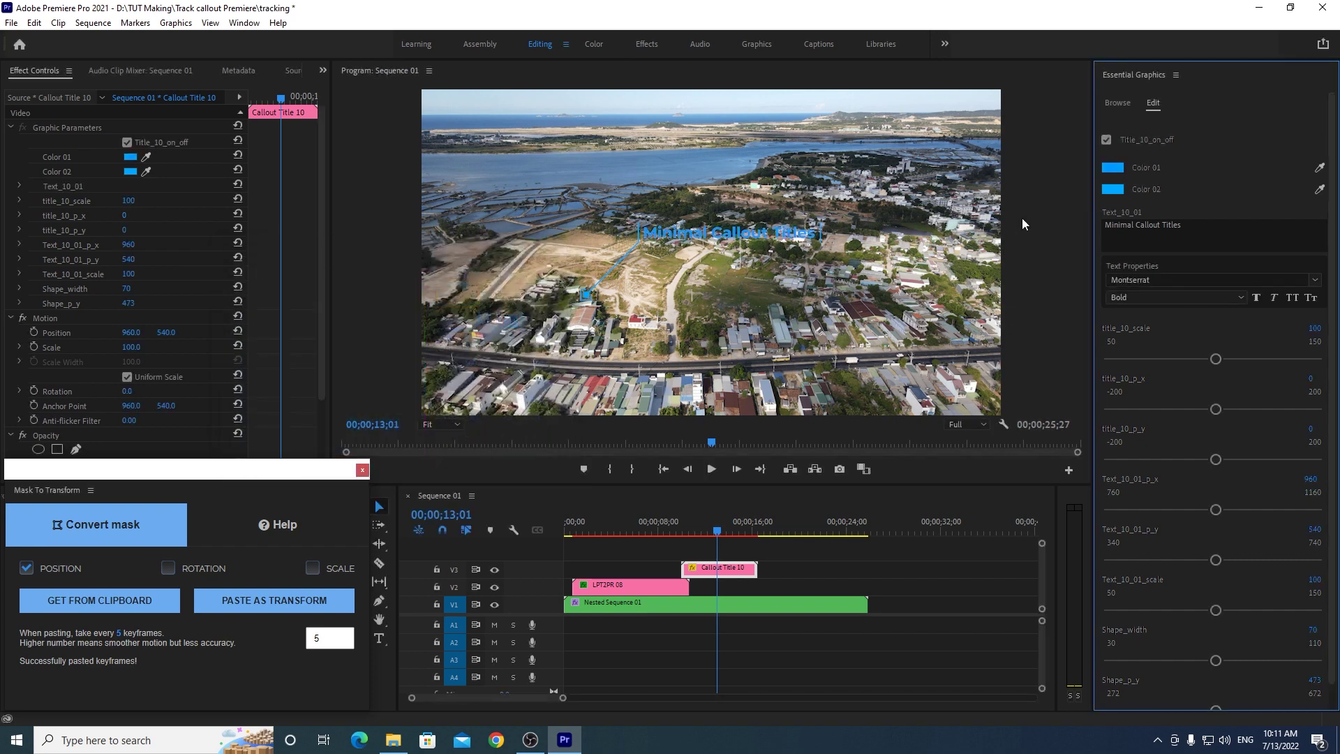
left_click(1111, 189)
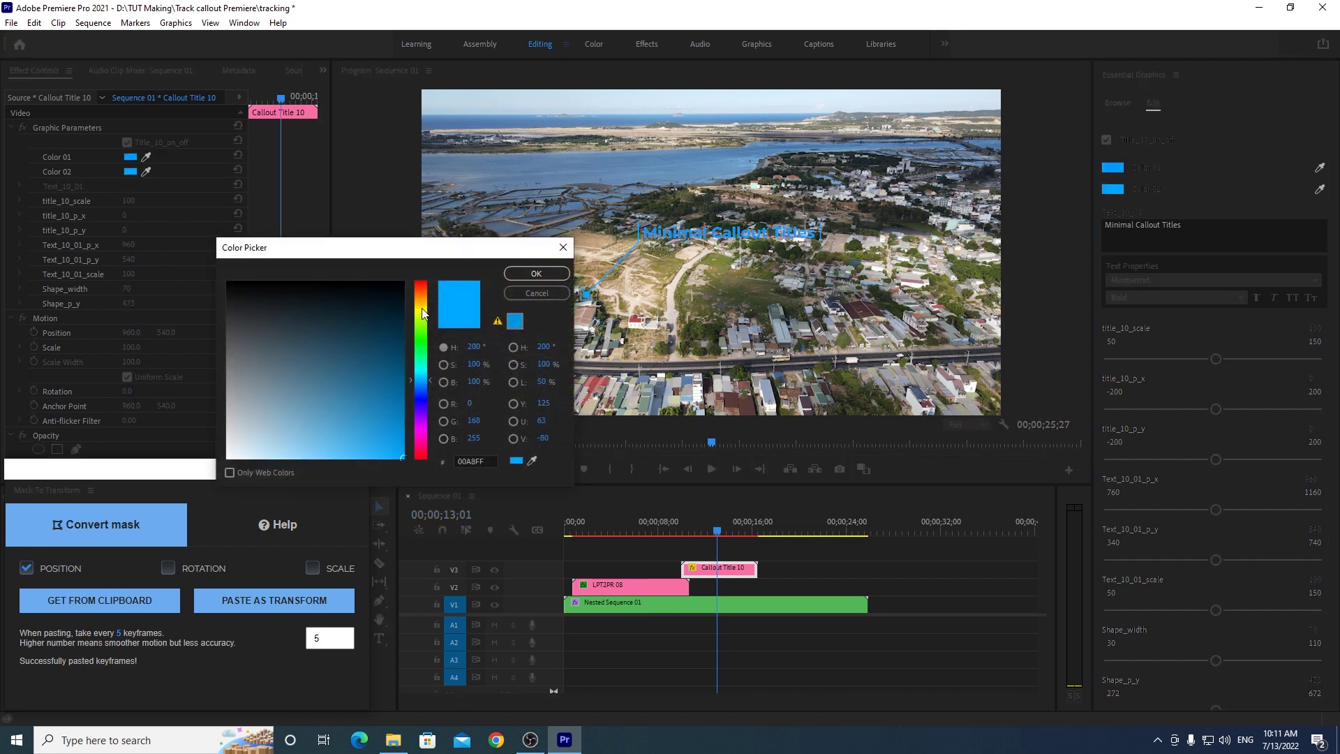
left_click_drag(423, 313, 424, 298)
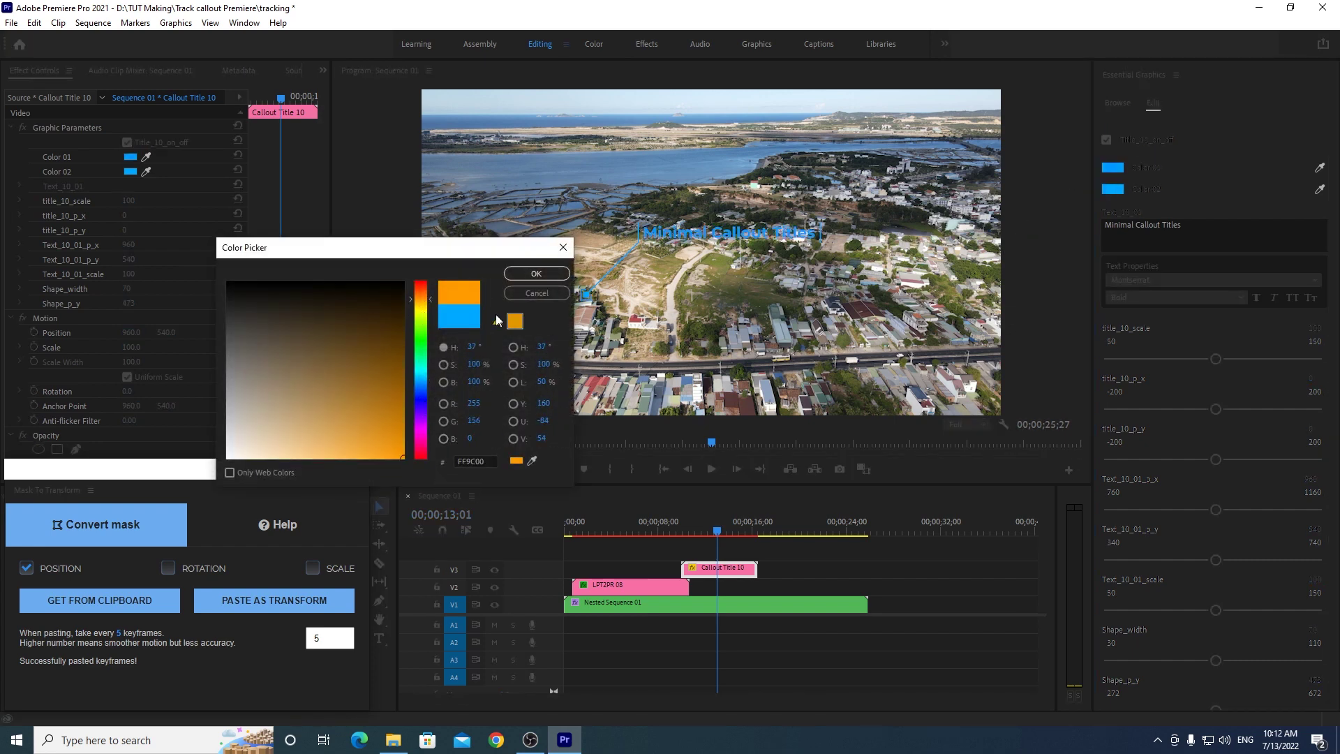
left_click(528, 274)
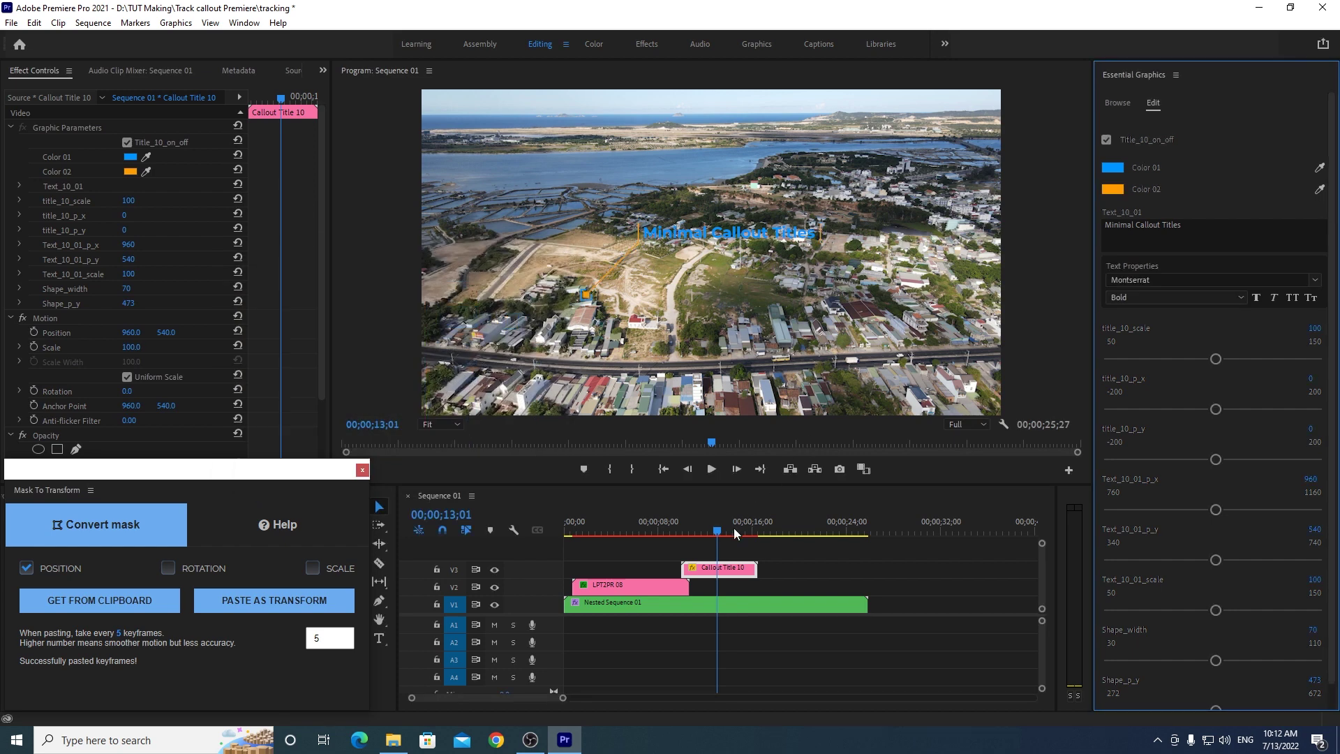
Step: At 13;10, settle on orange FF9C00 for Color 01 and blue 00B4FF for Color 02
mouse_move(722, 533)
left_mouse_down()
mouse_move(700, 525)
mouse_move(720, 520)
left_mouse_up()
left_click(729, 568)
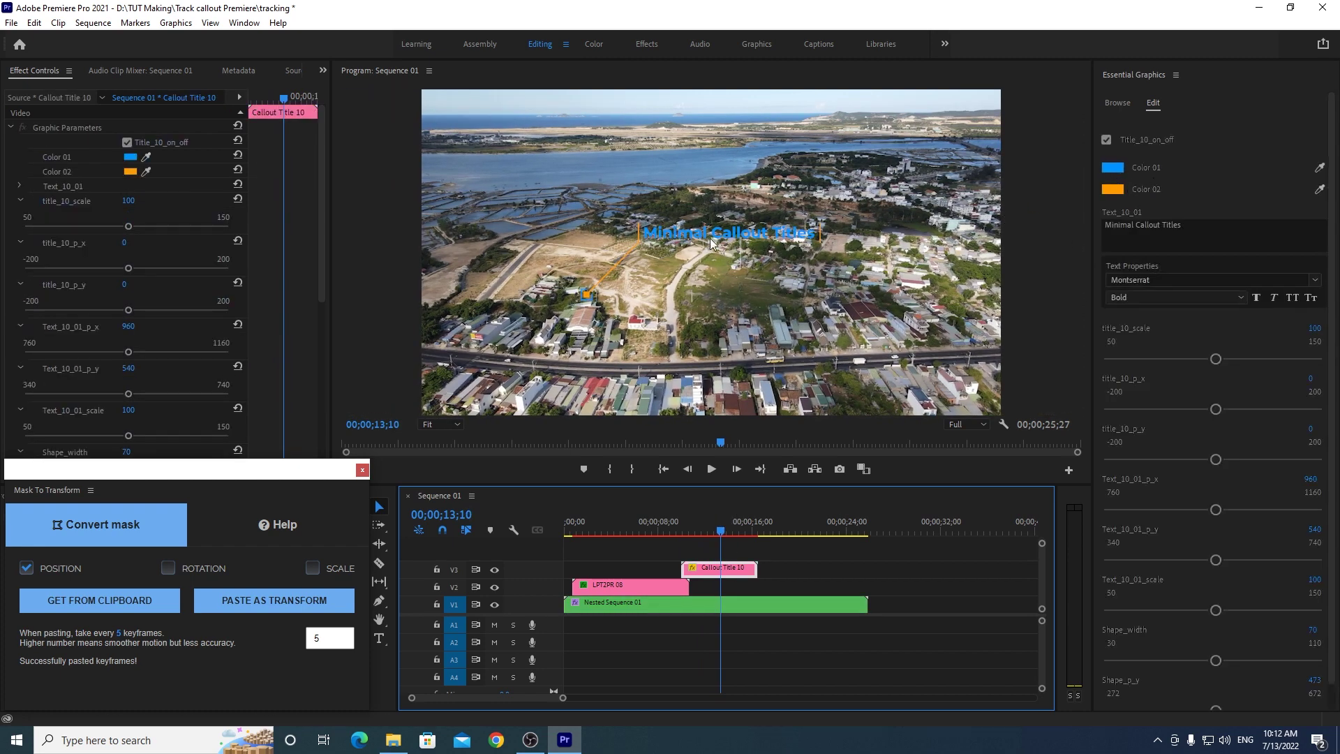
left_click(1116, 169)
left_click(421, 303)
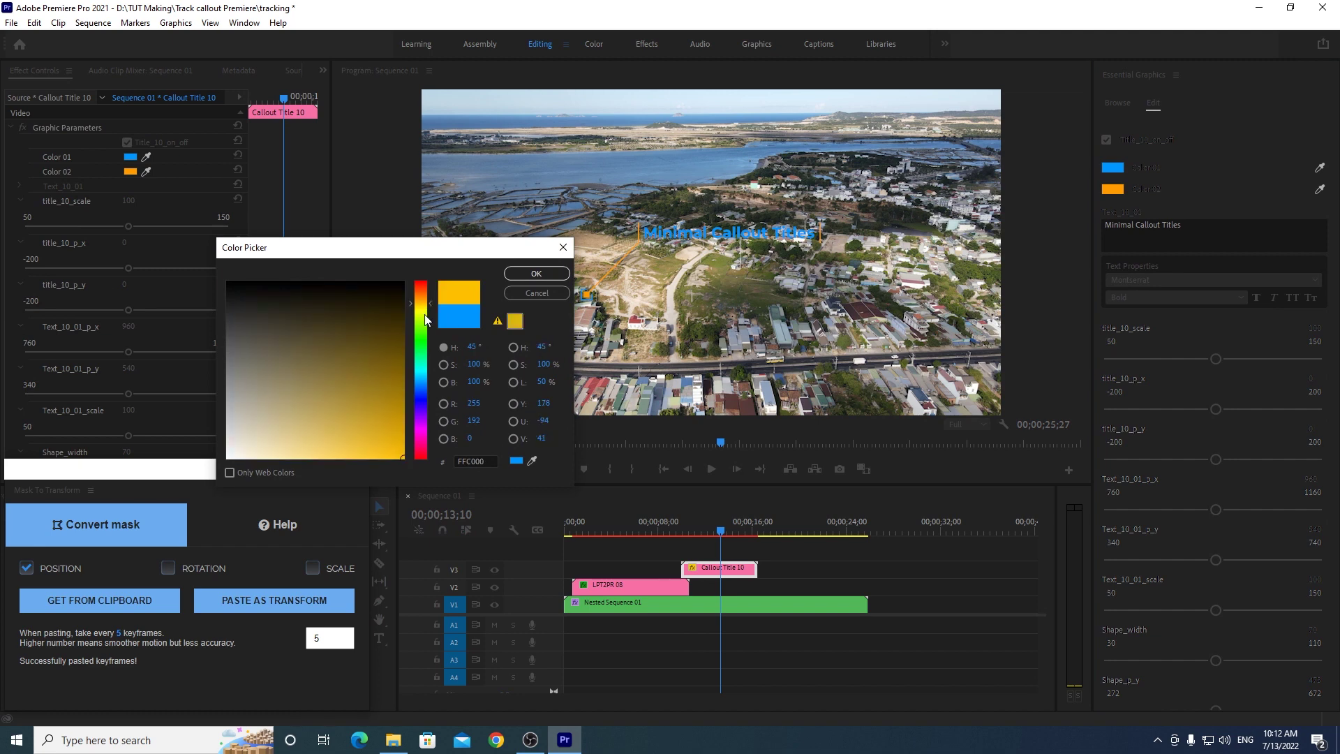
left_click(546, 275)
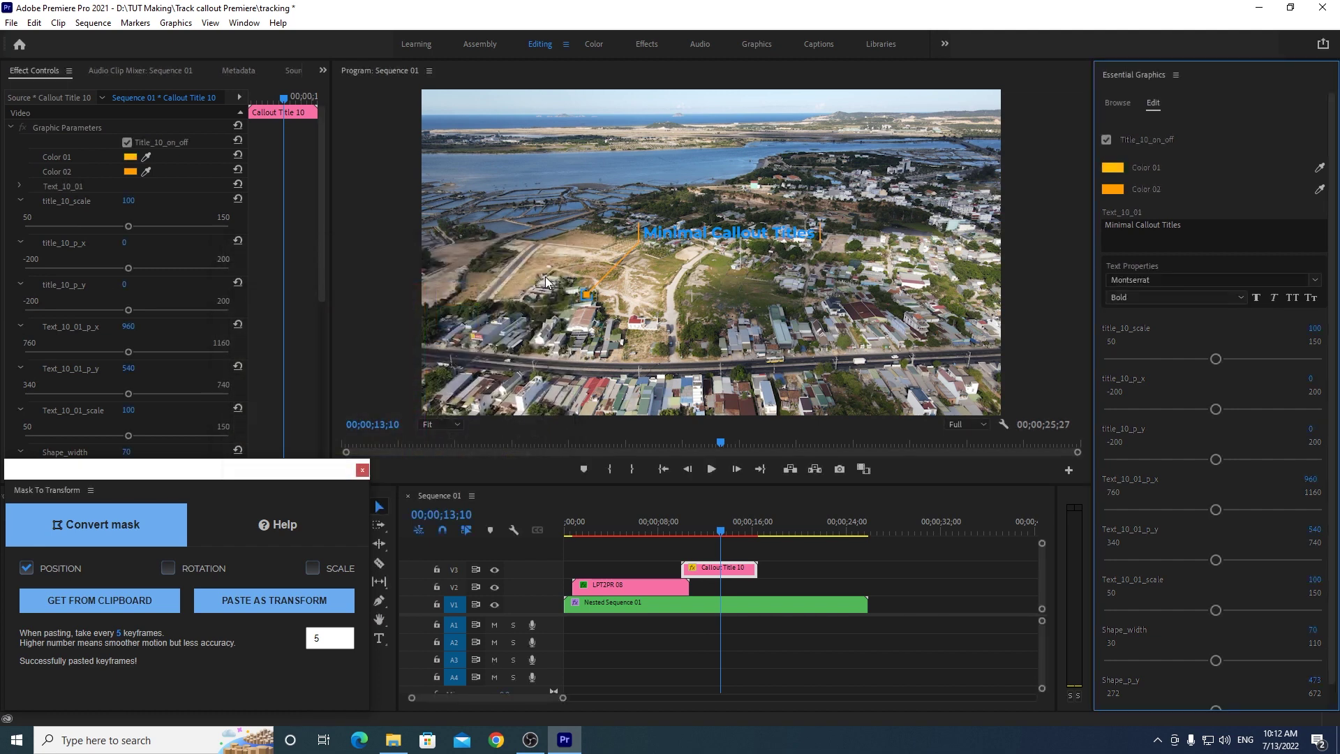
left_click(1113, 189)
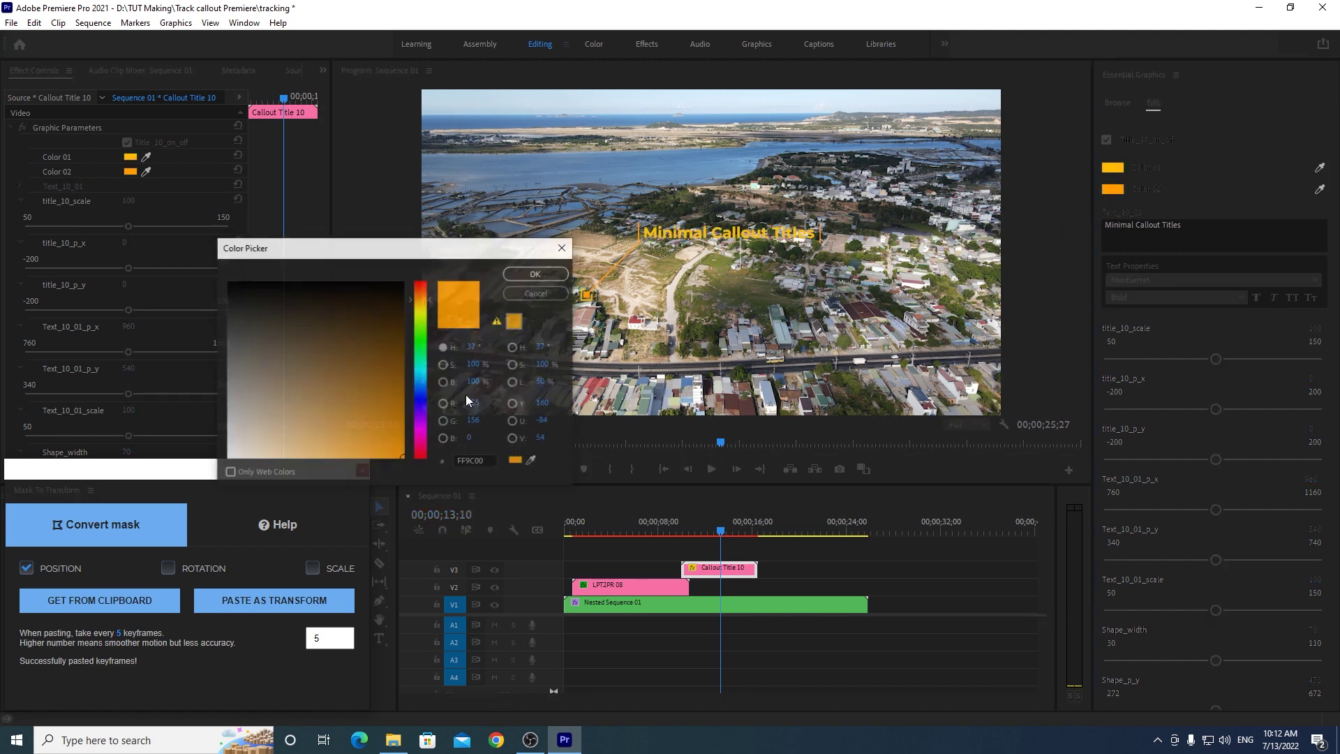
left_click_drag(425, 375, 423, 378)
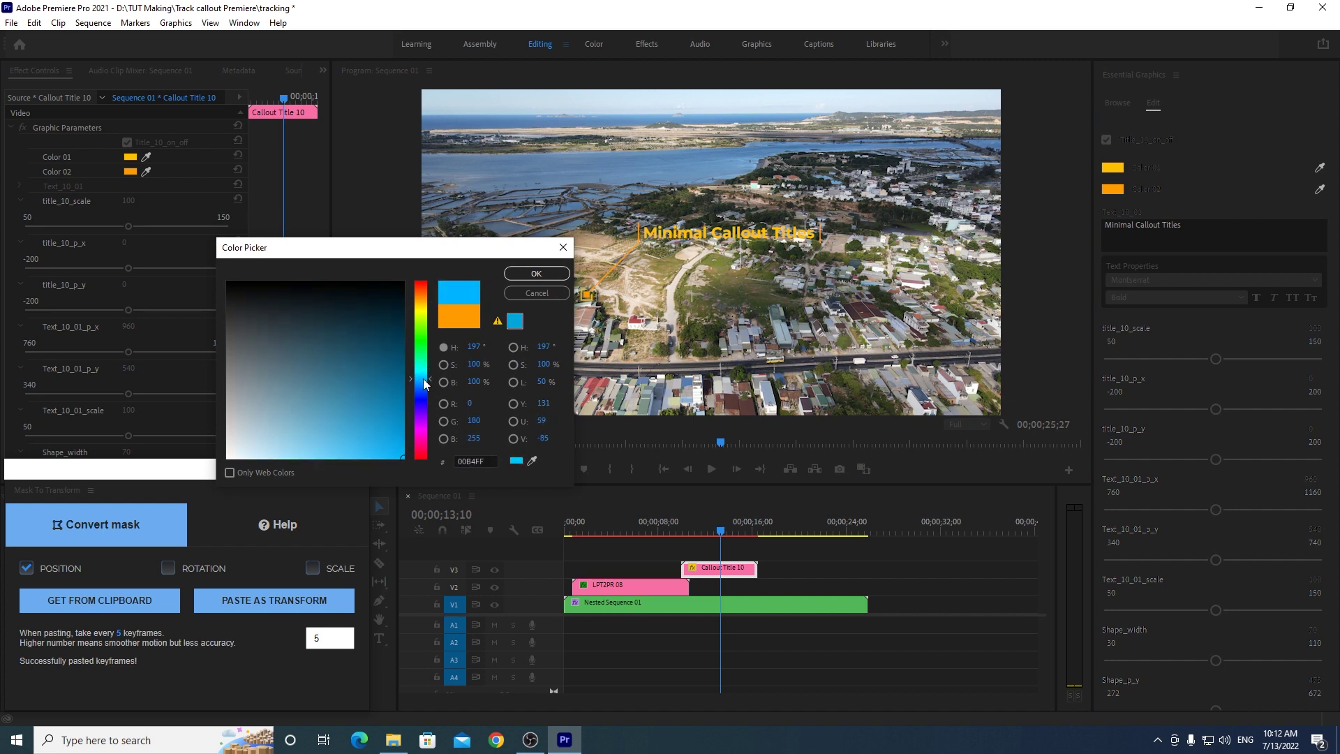
left_click(537, 274)
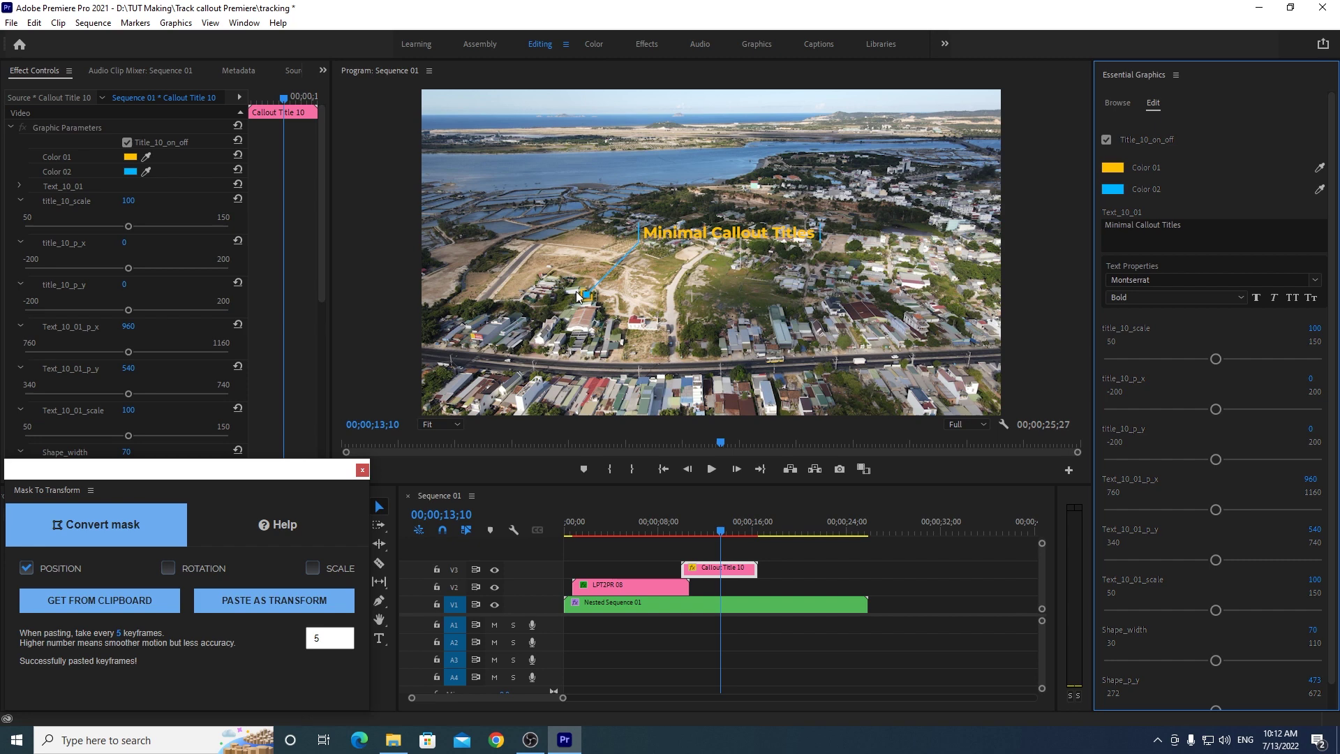
left_click(1113, 168)
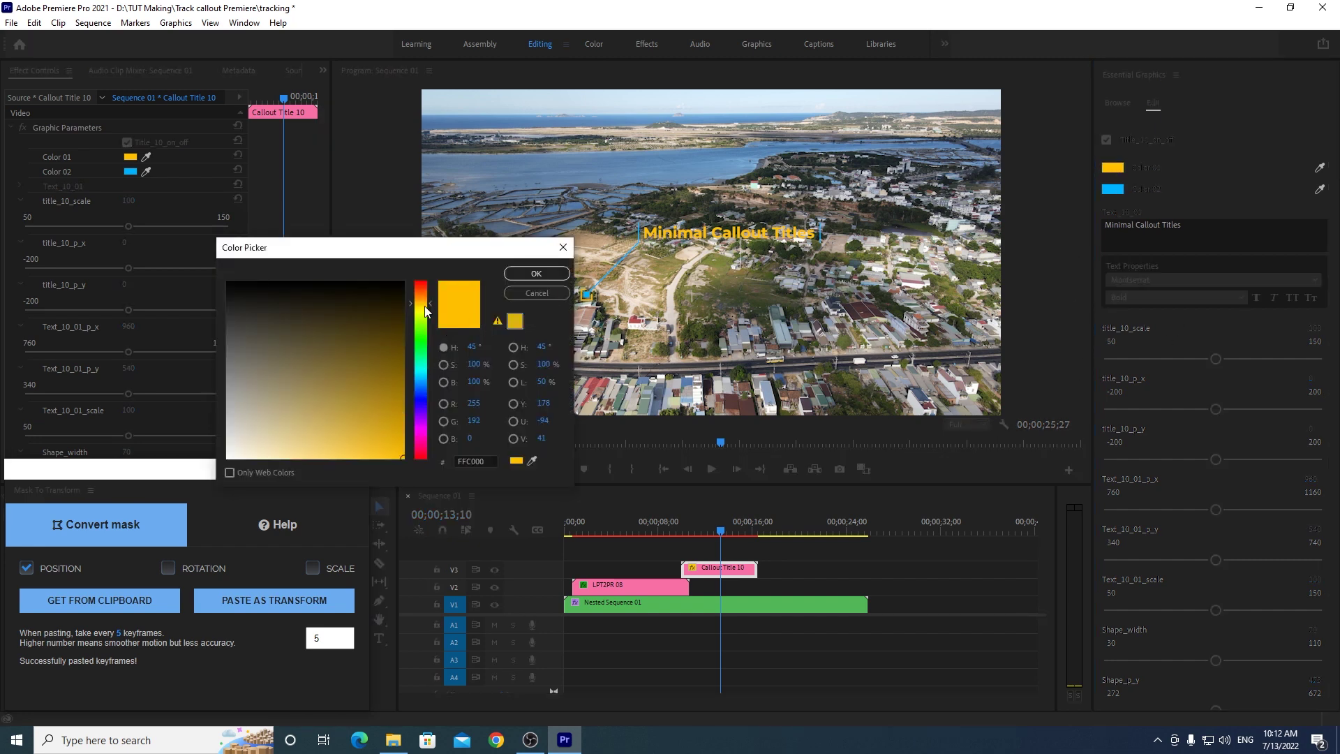
left_click_drag(425, 307, 429, 299)
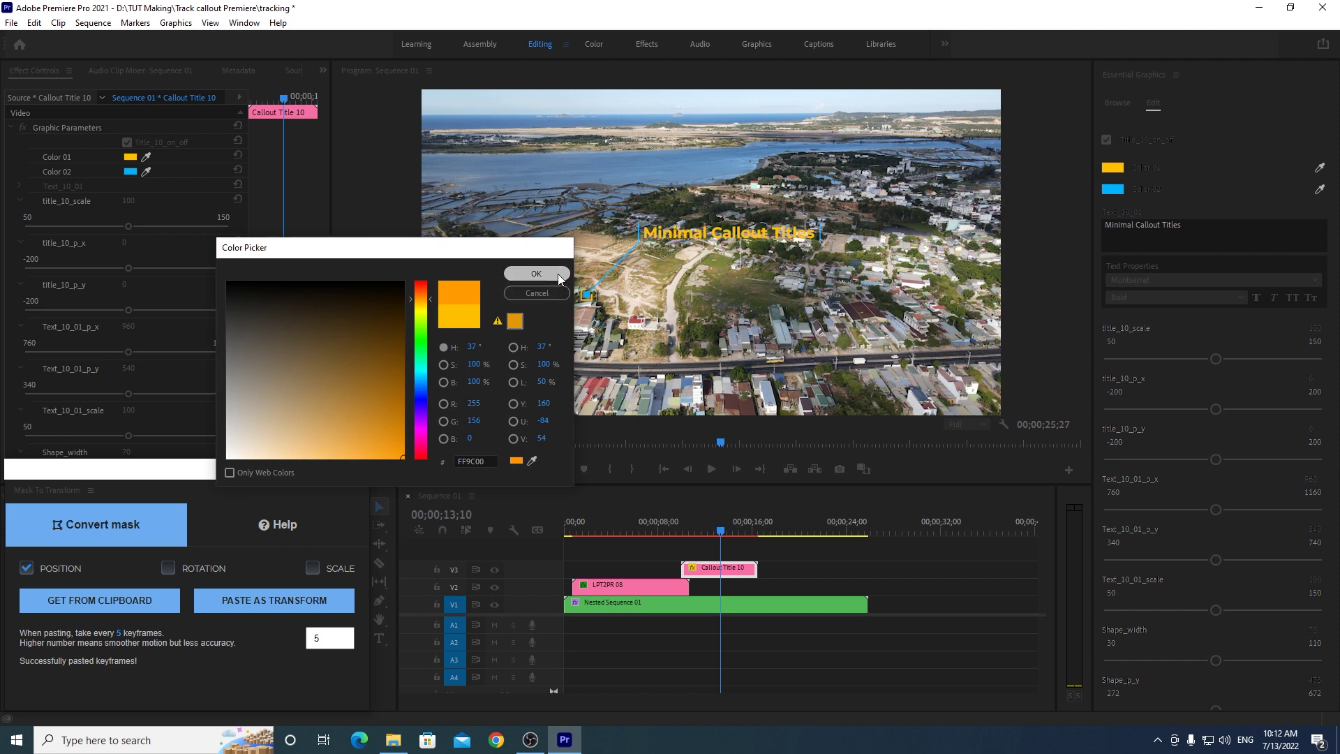
left_click(558, 274)
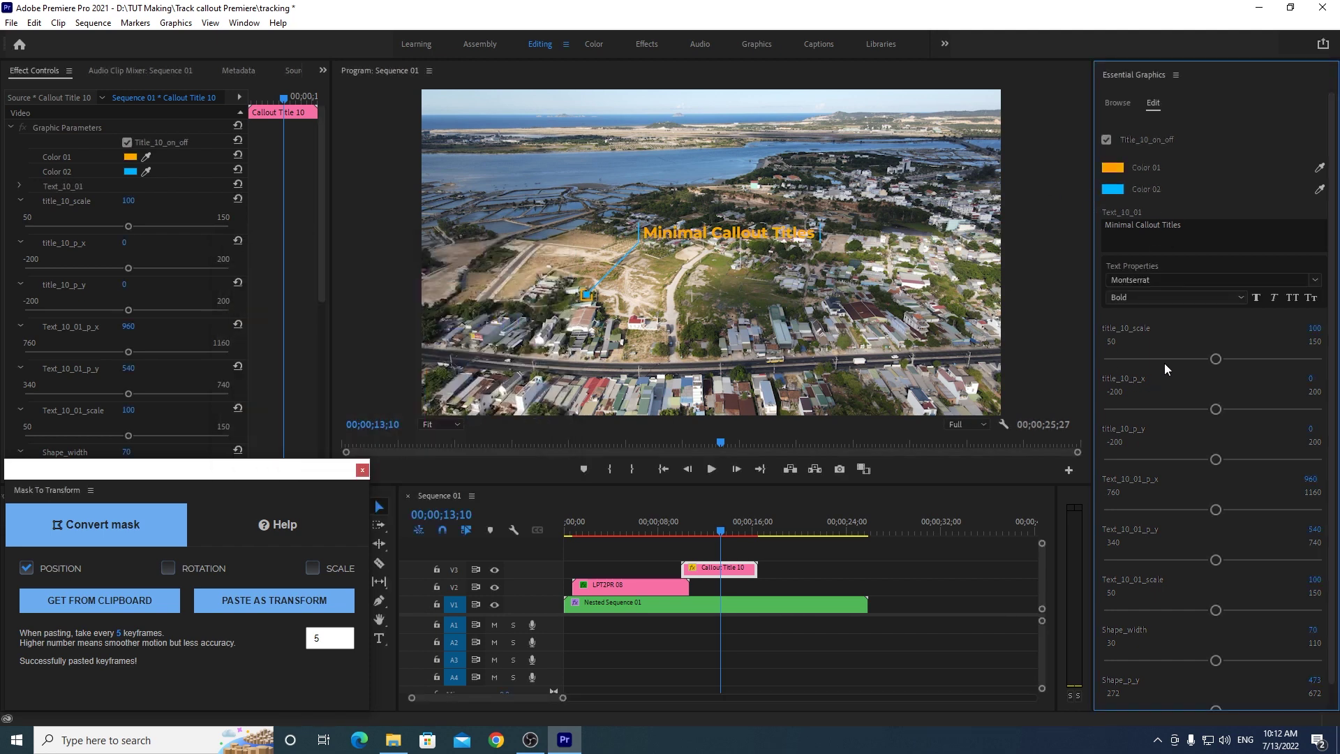
left_click(1166, 227)
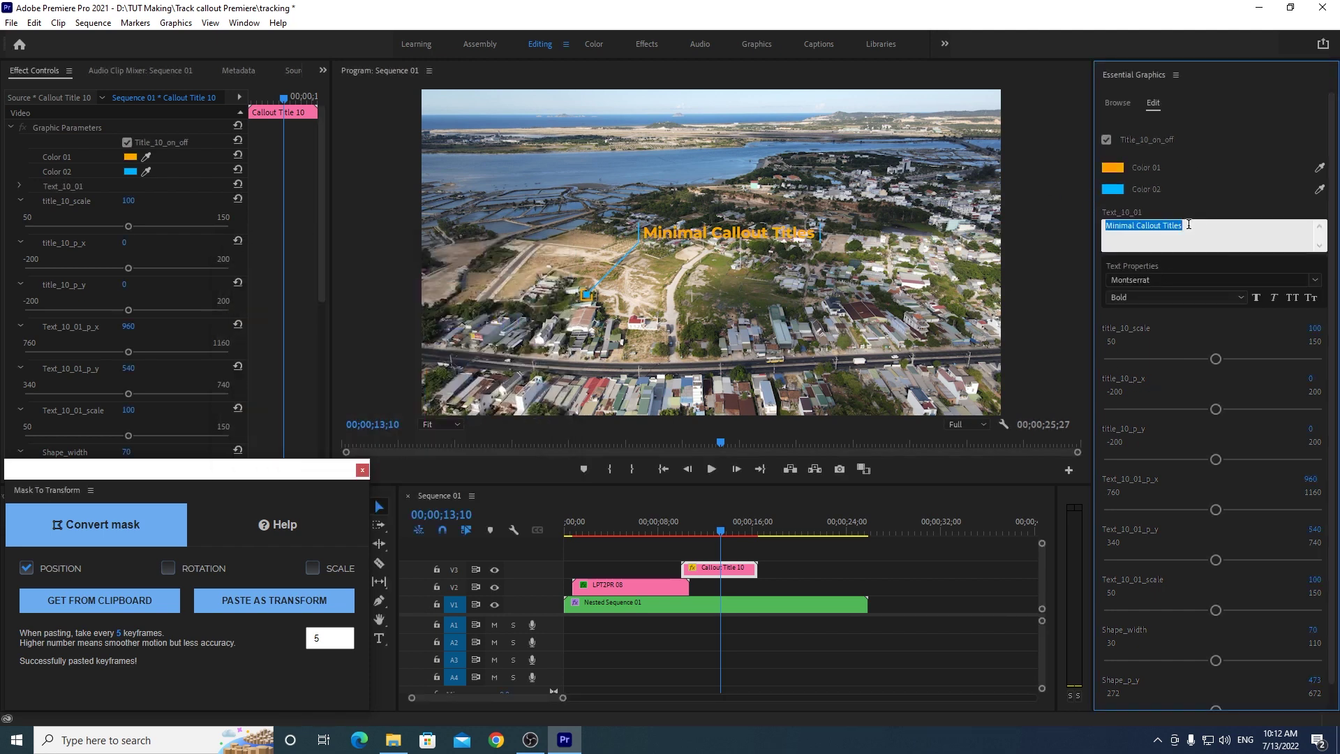
Step: Retype the title as 'Vị trí lô đất', set title_10_scale to 96 and raise Text_10_01_scale to 117
type("Vi")
left_click(1241, 163)
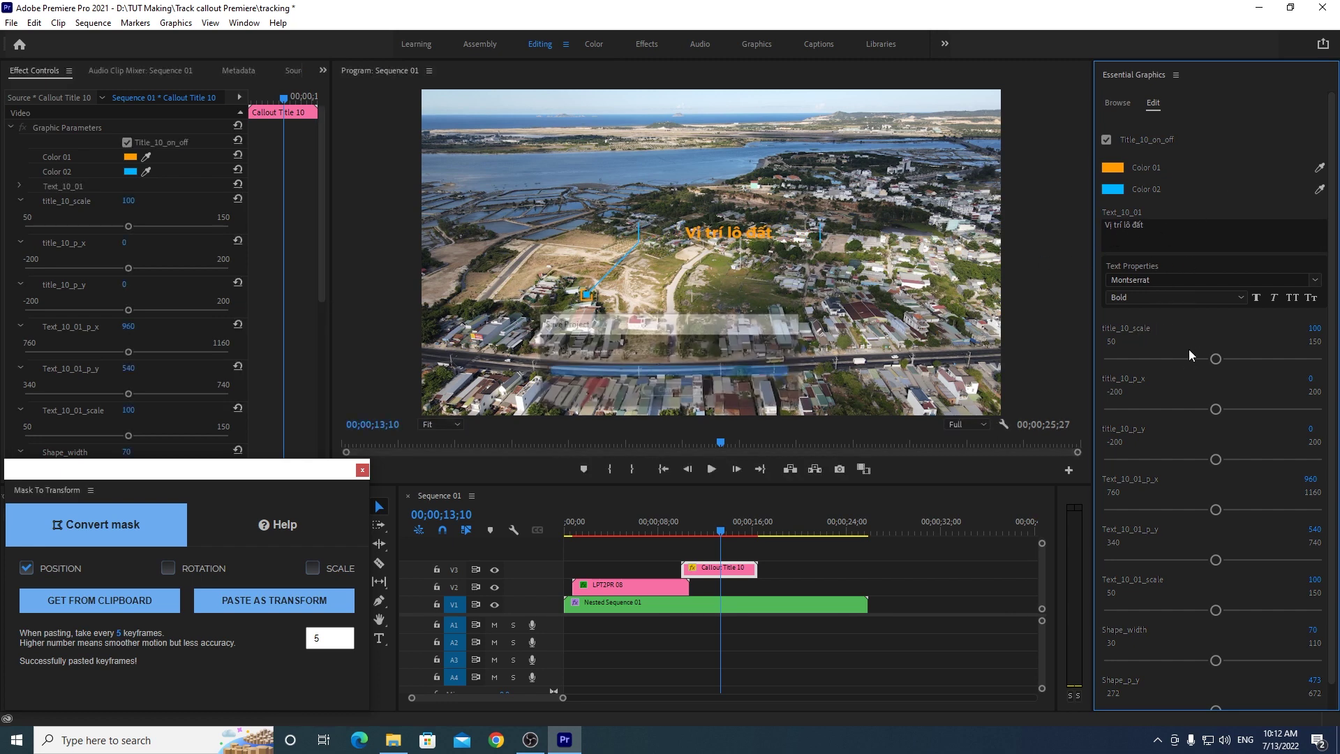
left_click_drag(1215, 359, 1203, 362)
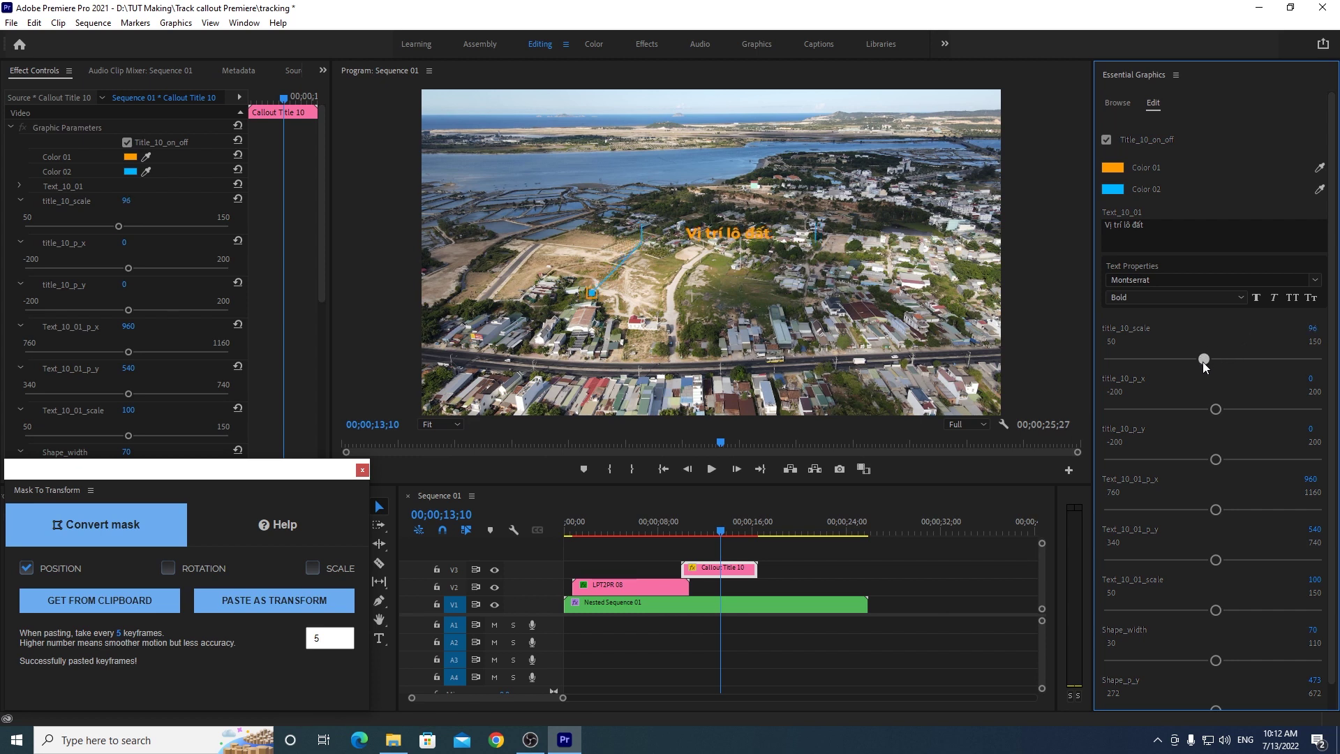
scroll(1329, 428, "down", 1)
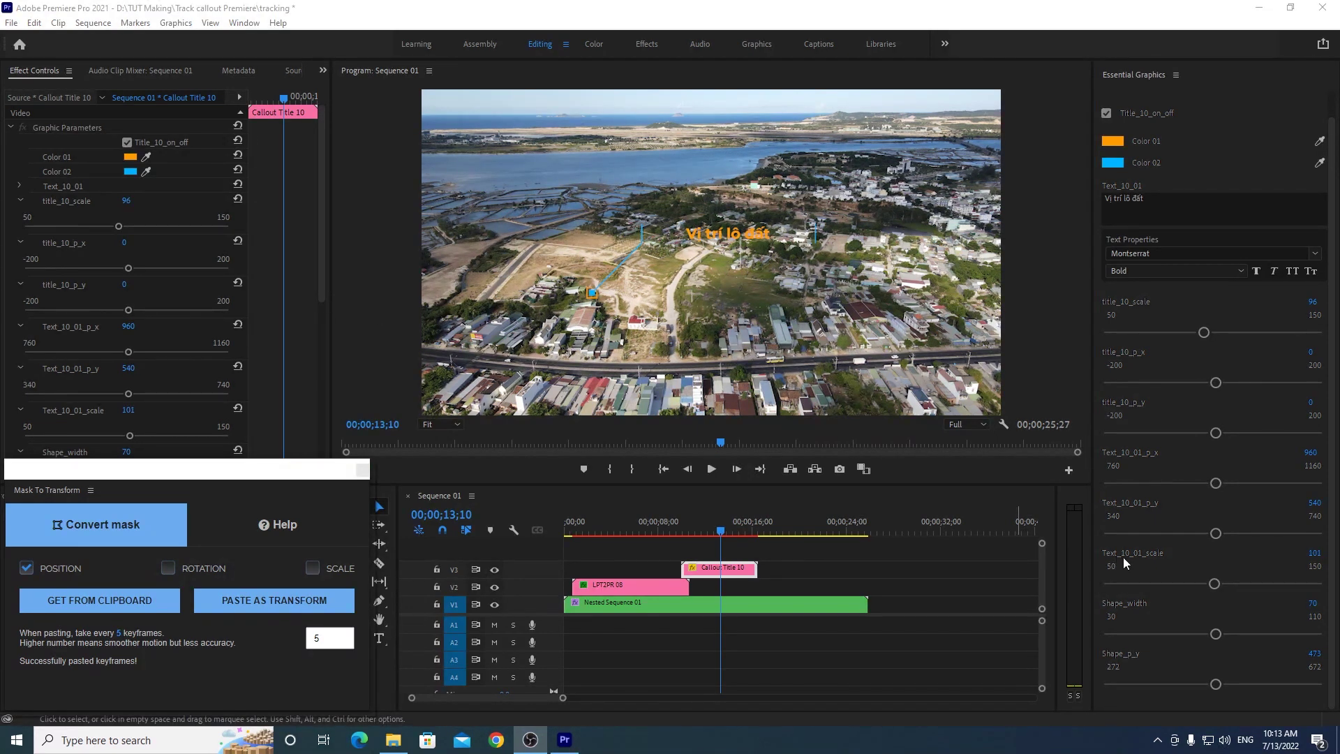
mouse_move(1214, 584)
left_mouse_down()
mouse_move(1188, 586)
mouse_move(1330, 577)
left_mouse_up()
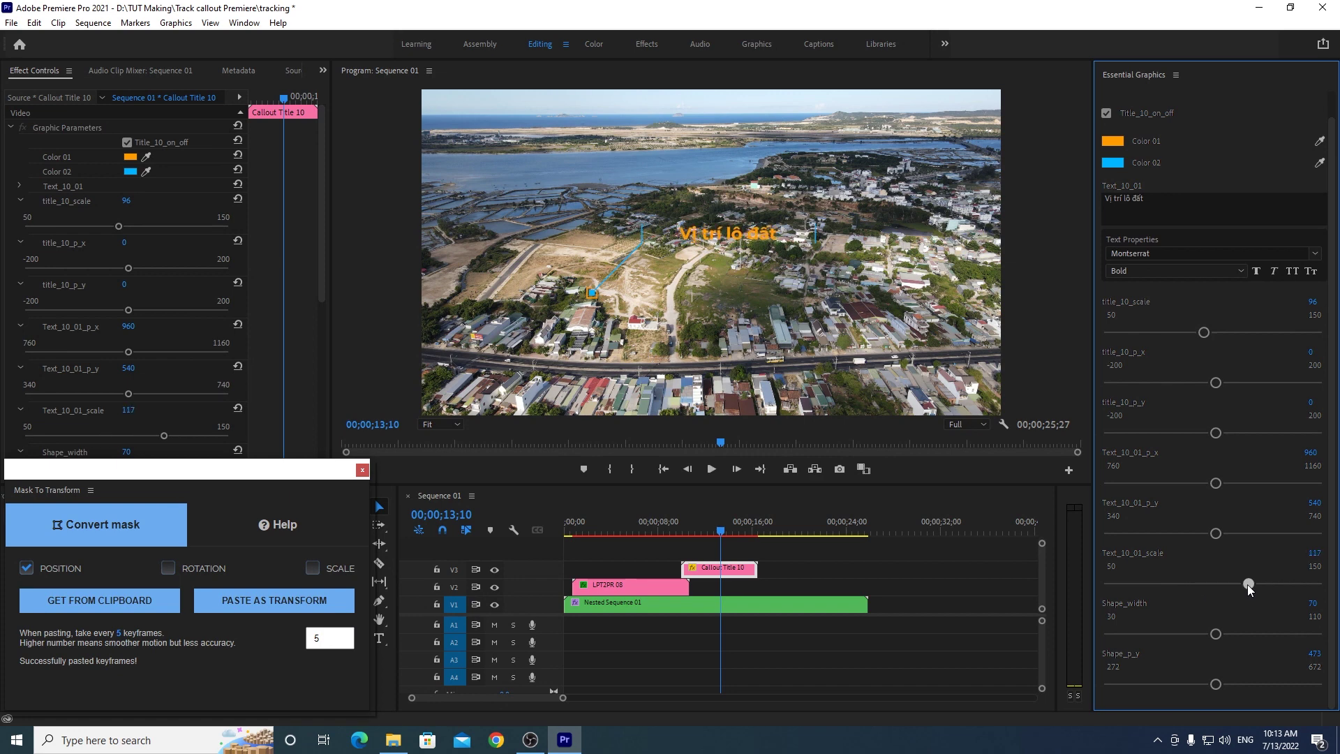
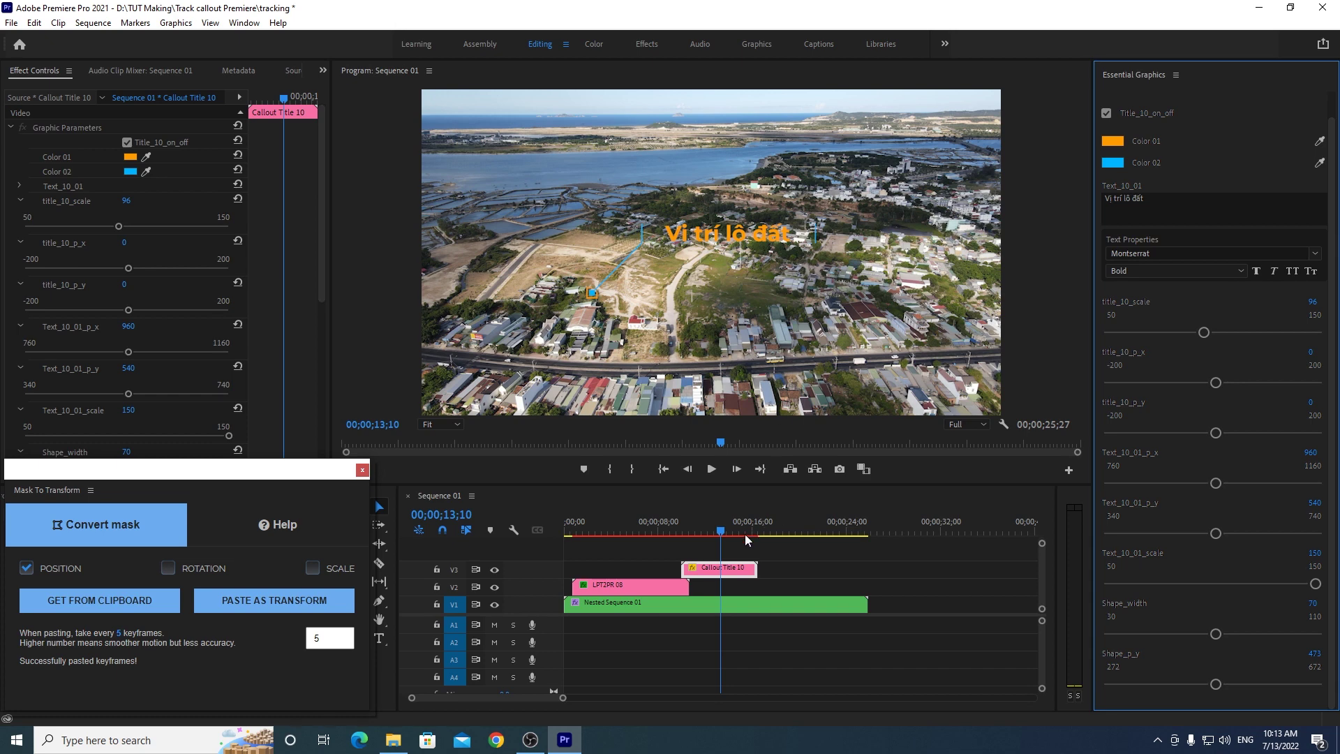
Step: Select the Callout Title 10 clip near 13 seconds and set its Motion Scale to 25, then about 56
left_click_drag(730, 529, 753, 529)
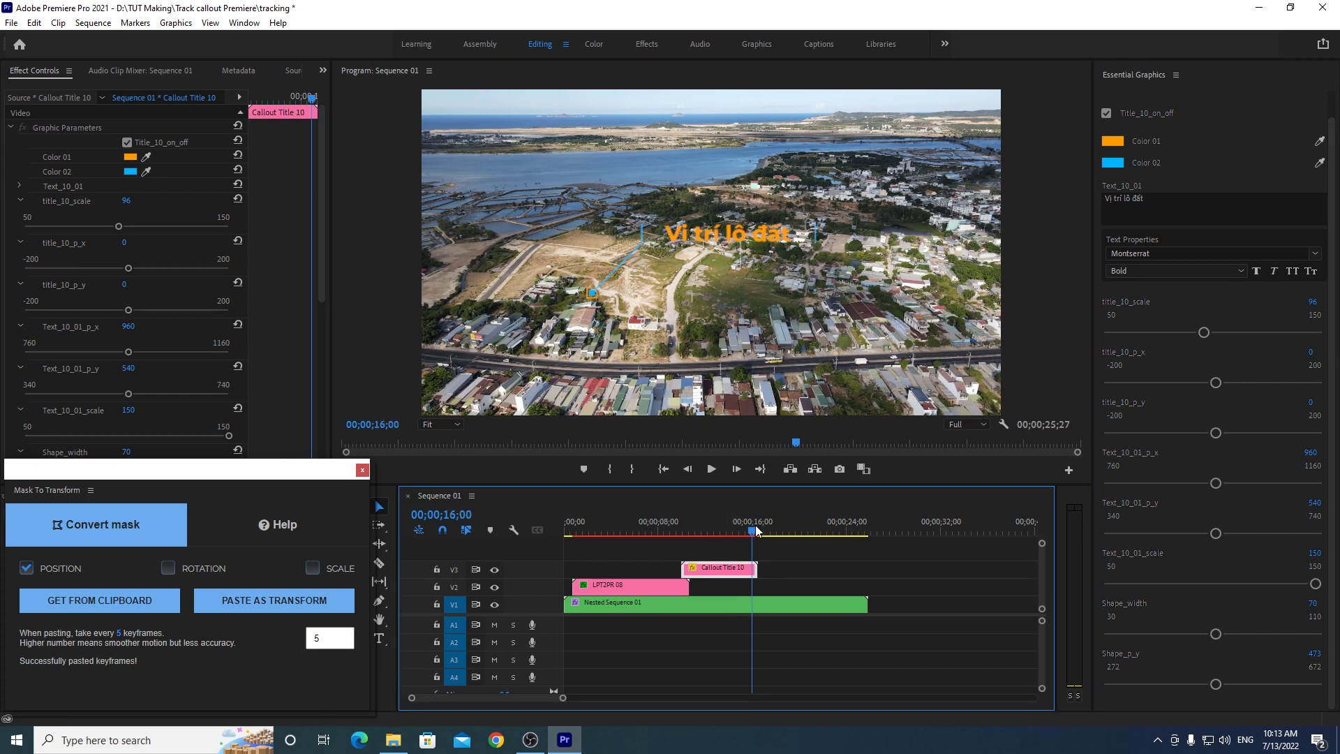
left_click_drag(758, 531, 721, 525)
left_click(726, 570)
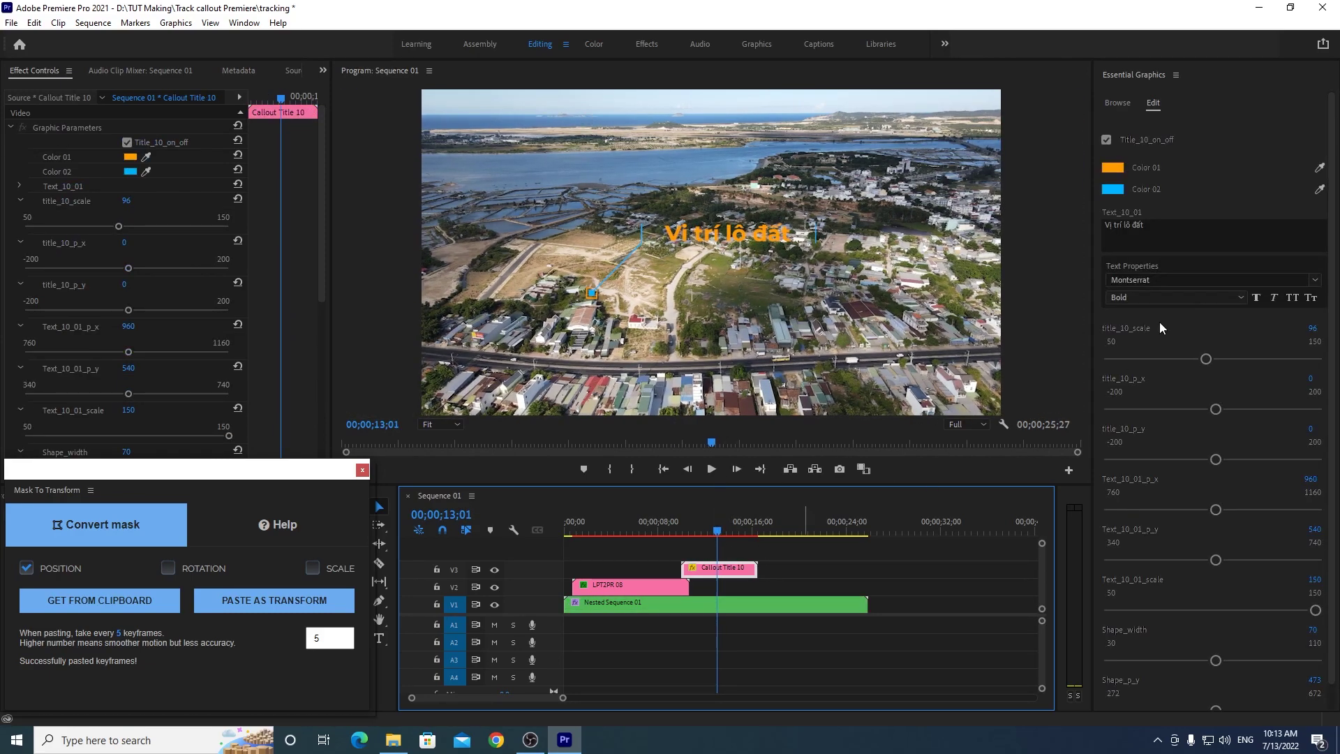
mouse_move(322, 214)
left_mouse_down()
mouse_move(339, 353)
mouse_move(328, 395)
left_mouse_up()
left_click(130, 269)
type("25")
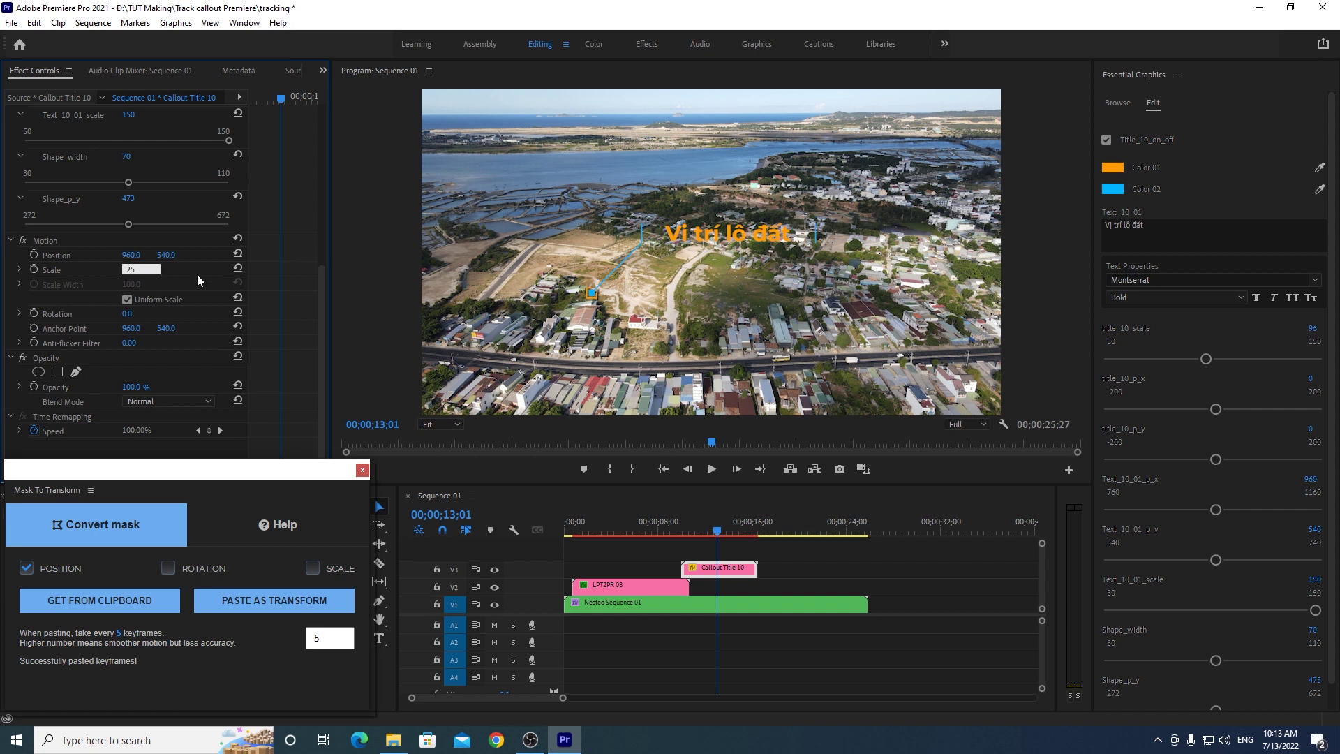
key("Return")
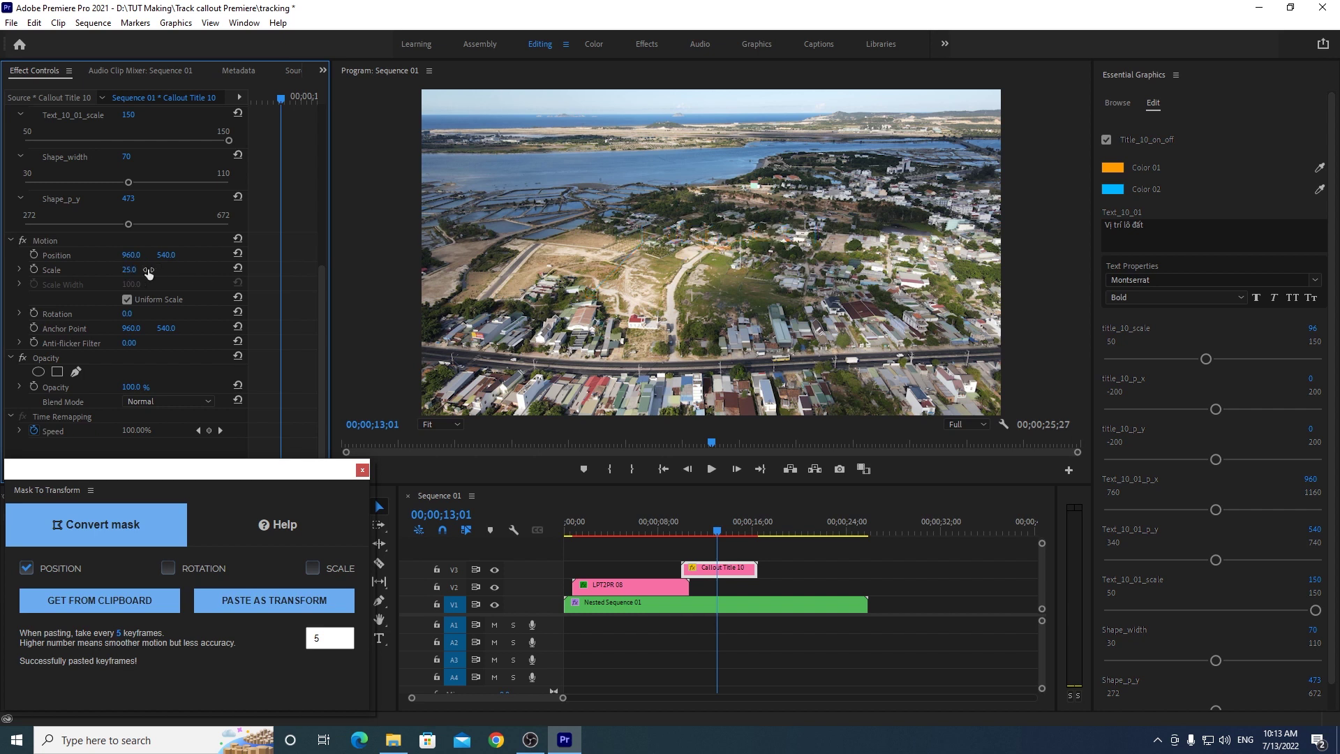
mouse_move(128, 275)
left_mouse_down()
mouse_move(155, 275)
mouse_move(127, 269)
left_mouse_up()
left_click_drag(129, 269, 128, 270)
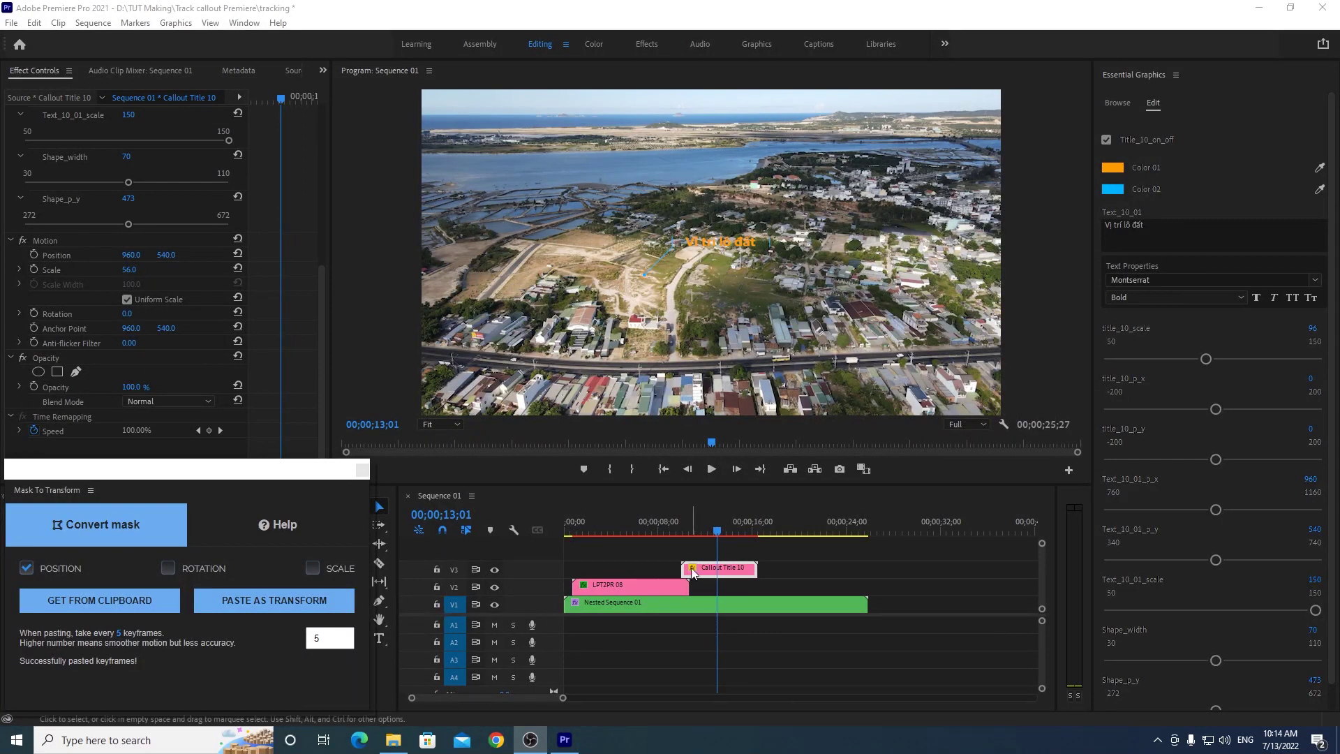
Step: Lock tracks V1 and V2, then insert a frame hold segment into the callout at 13;10
left_click(437, 604)
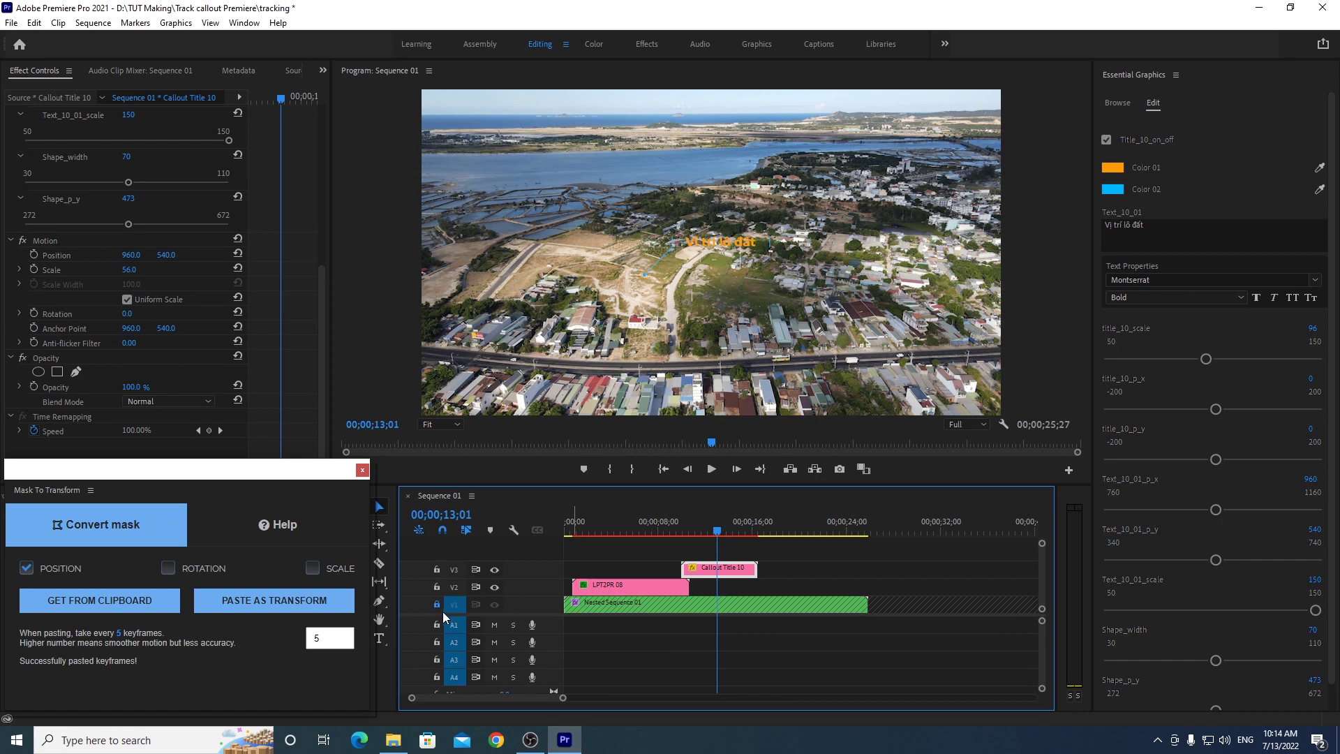
left_click(437, 588)
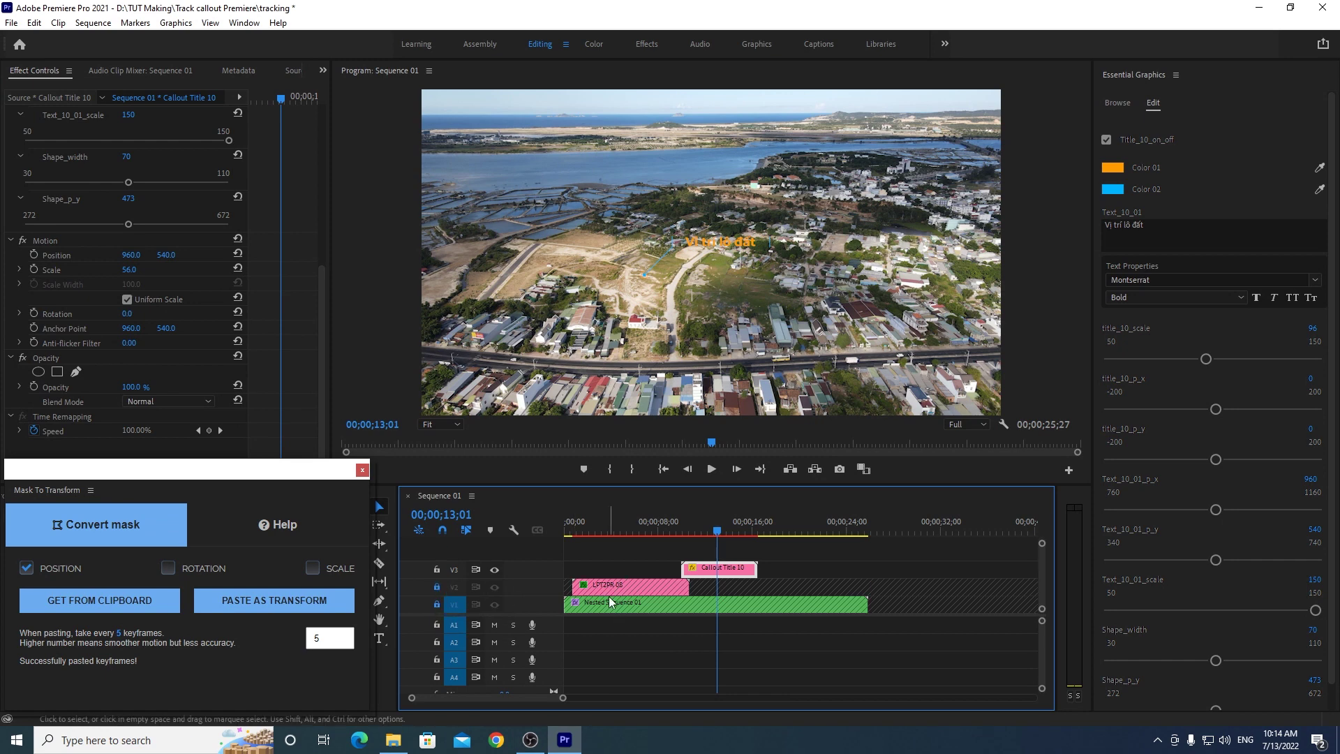
left_click(717, 532)
left_click_drag(718, 531, 723, 530)
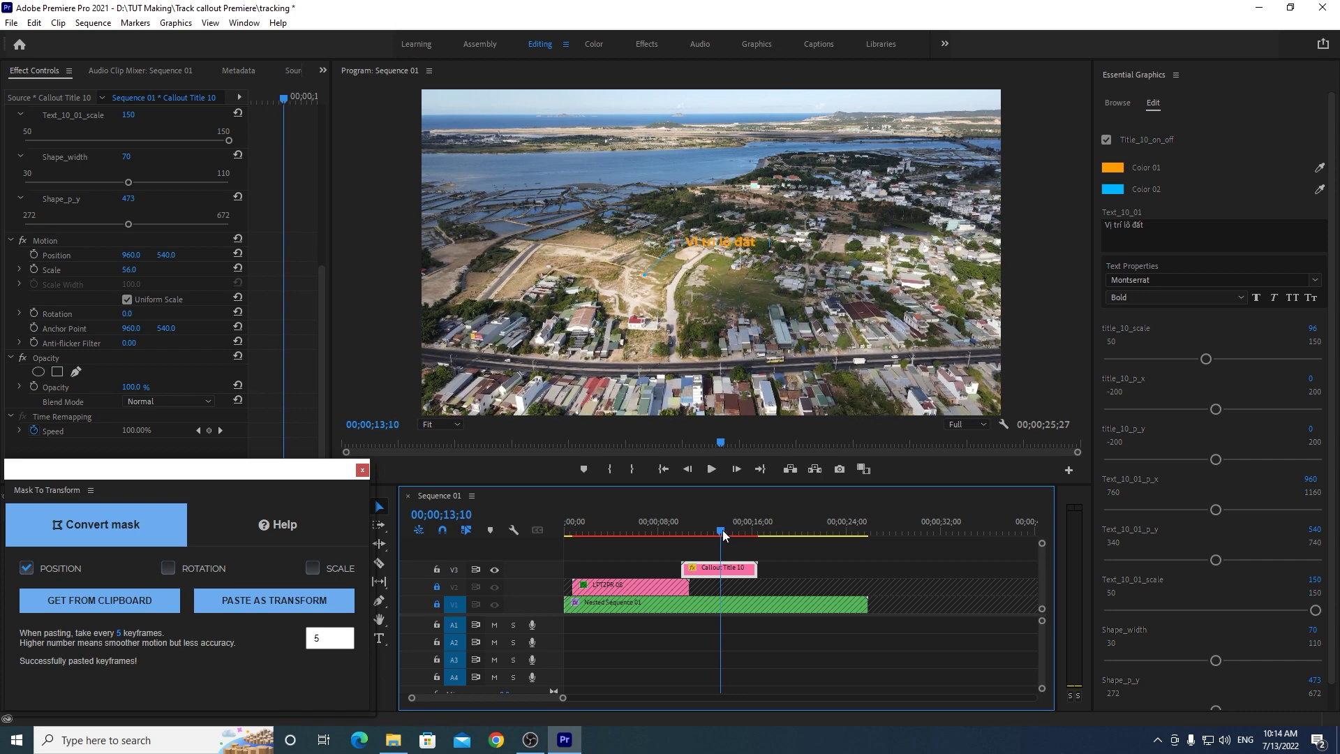
right_click(730, 572)
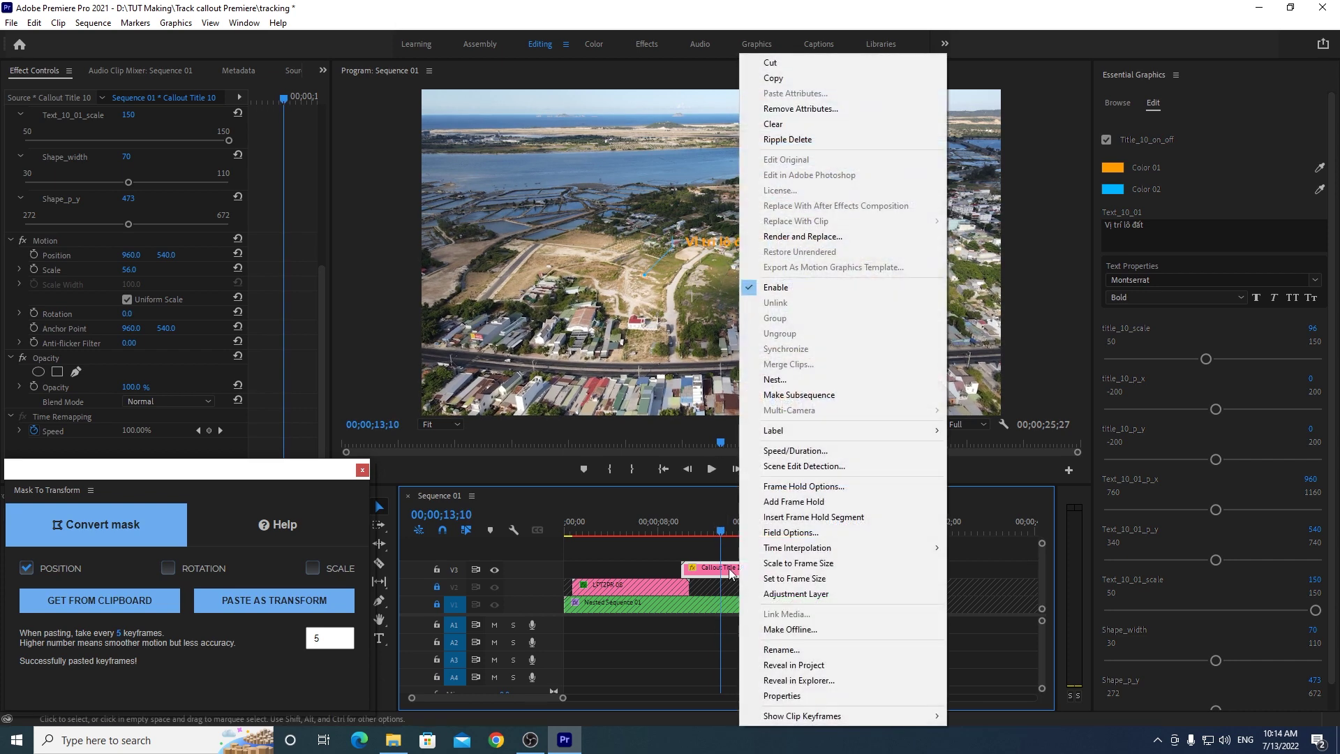
left_click(800, 517)
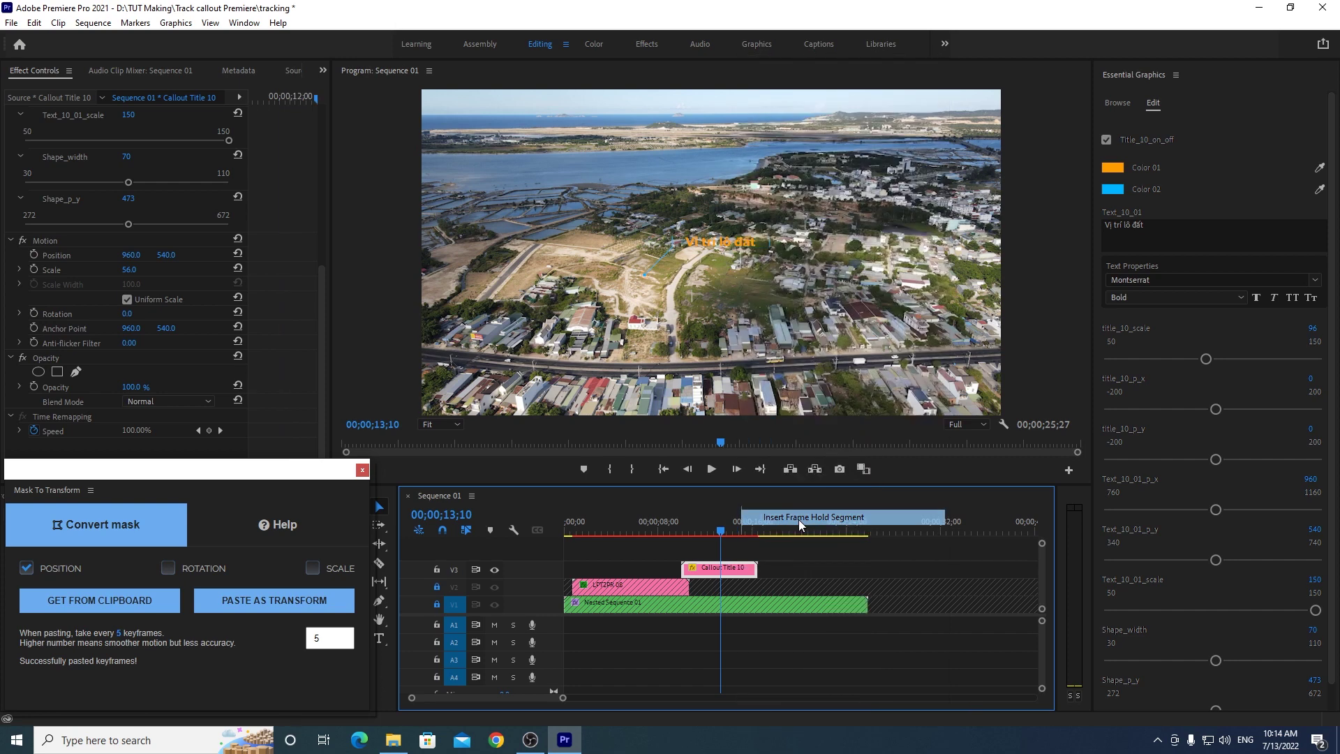
Step: Move the last callout piece later, extend the frame-hold piece up to it, and select all three pieces
left_click(771, 571)
left_click_drag(771, 571, 823, 571)
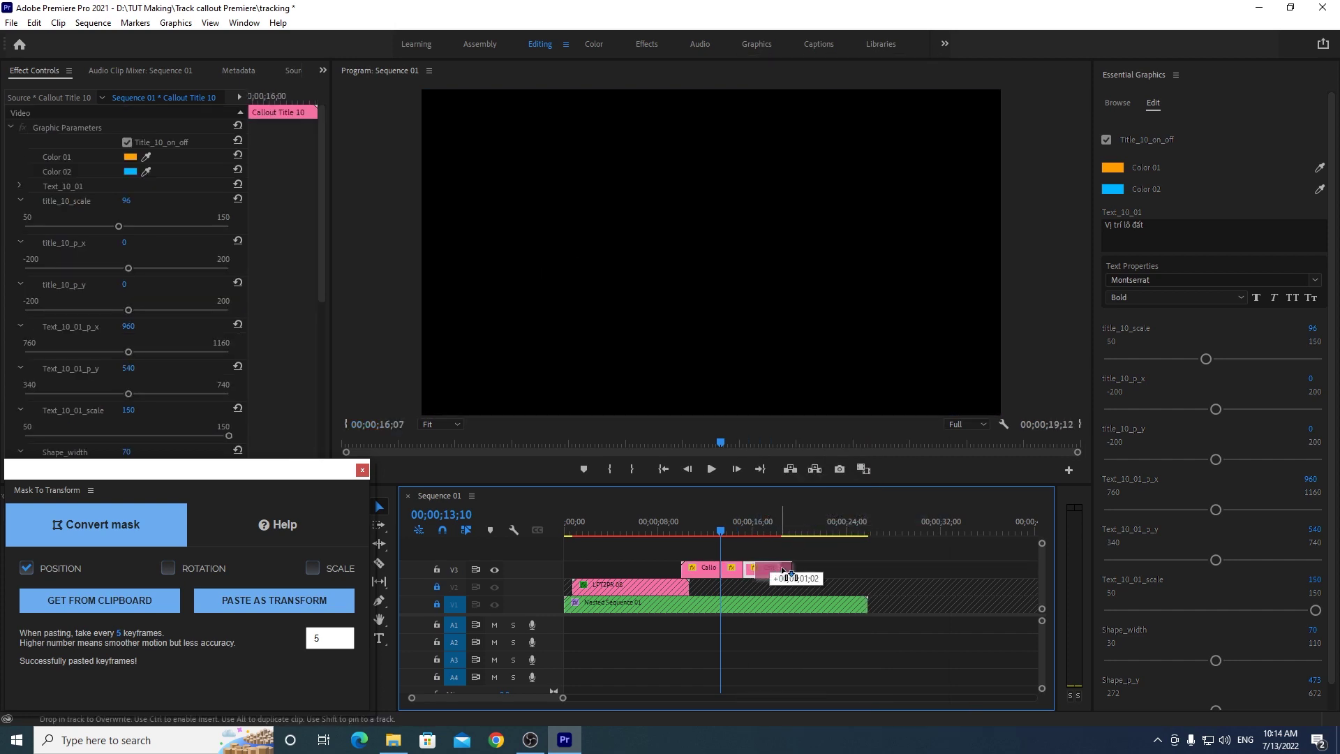
mouse_move(773, 531)
left_mouse_down()
mouse_move(809, 532)
mouse_move(739, 532)
mouse_move(746, 588)
left_mouse_up()
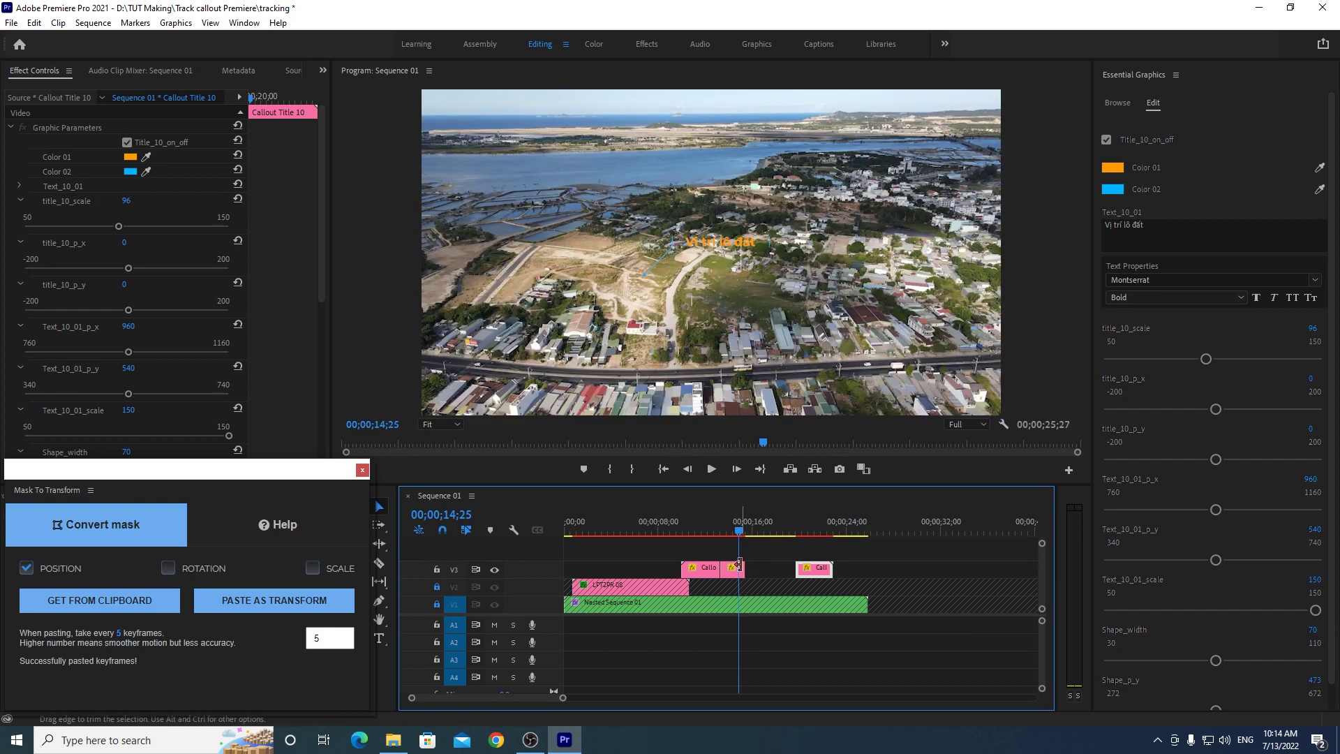
left_click_drag(741, 567, 794, 569)
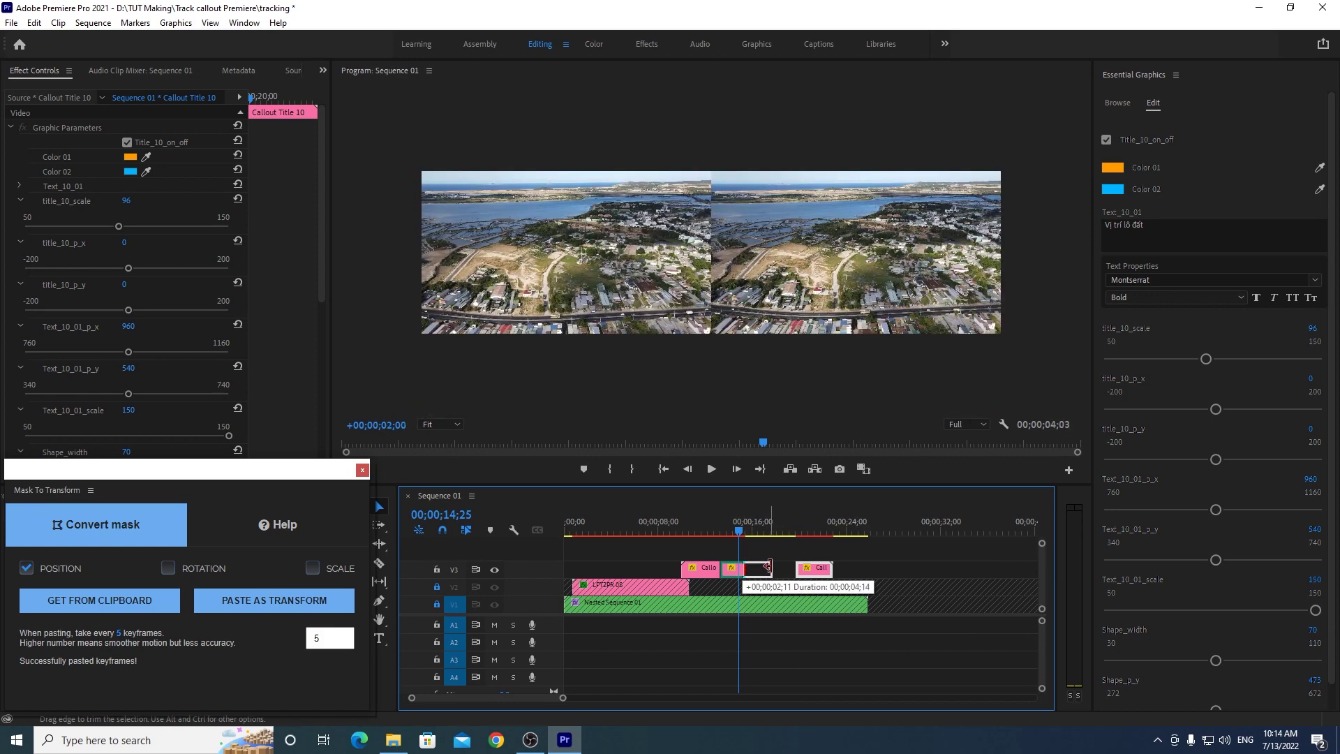
left_click_drag(706, 536, 792, 531)
left_click_drag(881, 553, 703, 574)
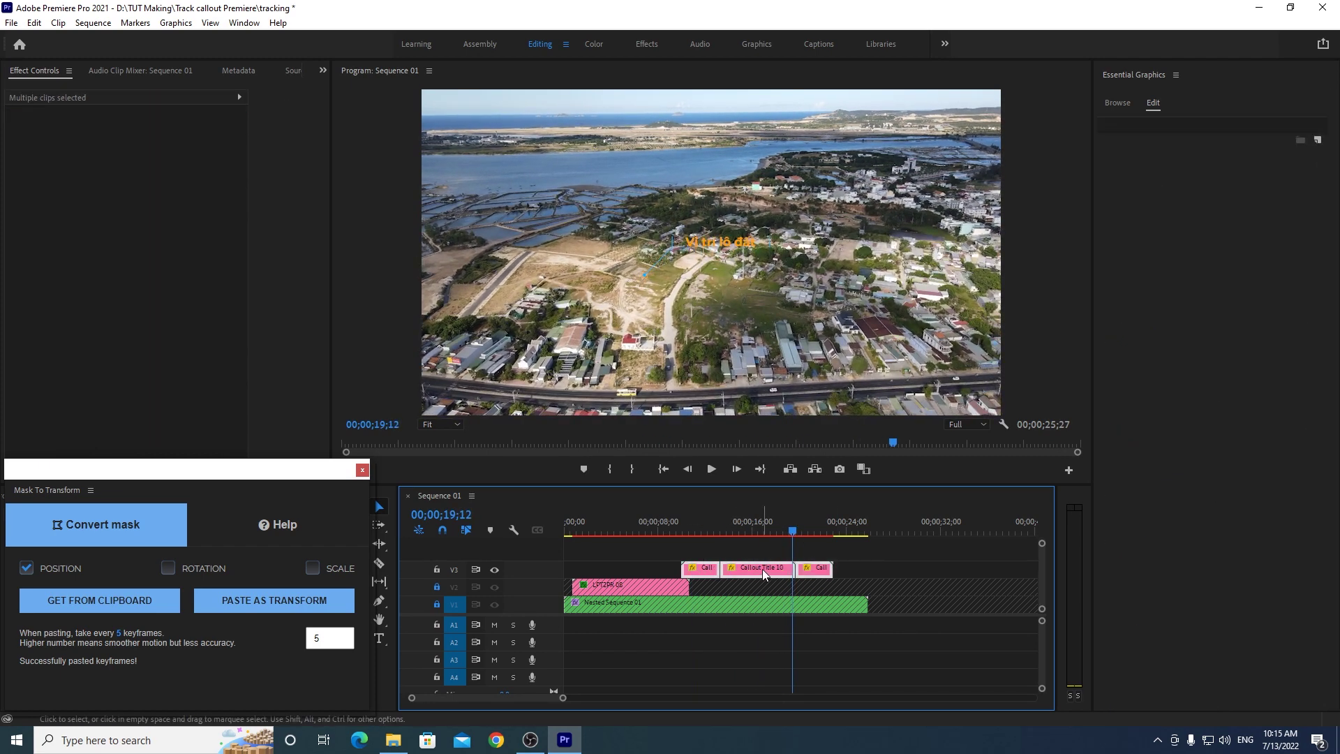
Step: Nest the three V3 callout pieces into Nested Sequence 02
right_click(763, 574)
left_click(811, 401)
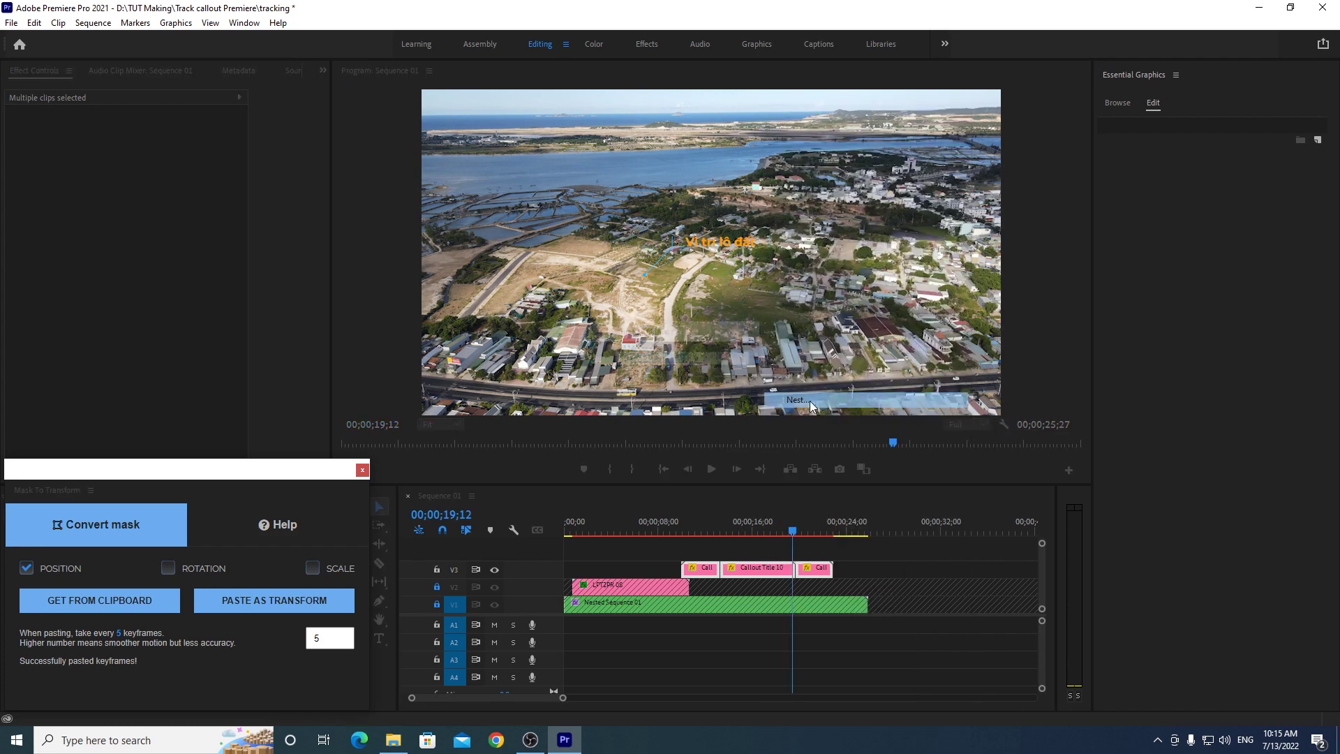
left_click(664, 389)
left_click(733, 539)
Step: Unlock tracks V2 and V1 and select Nested Sequence 01
left_click_drag(733, 541, 759, 530)
left_click(769, 568)
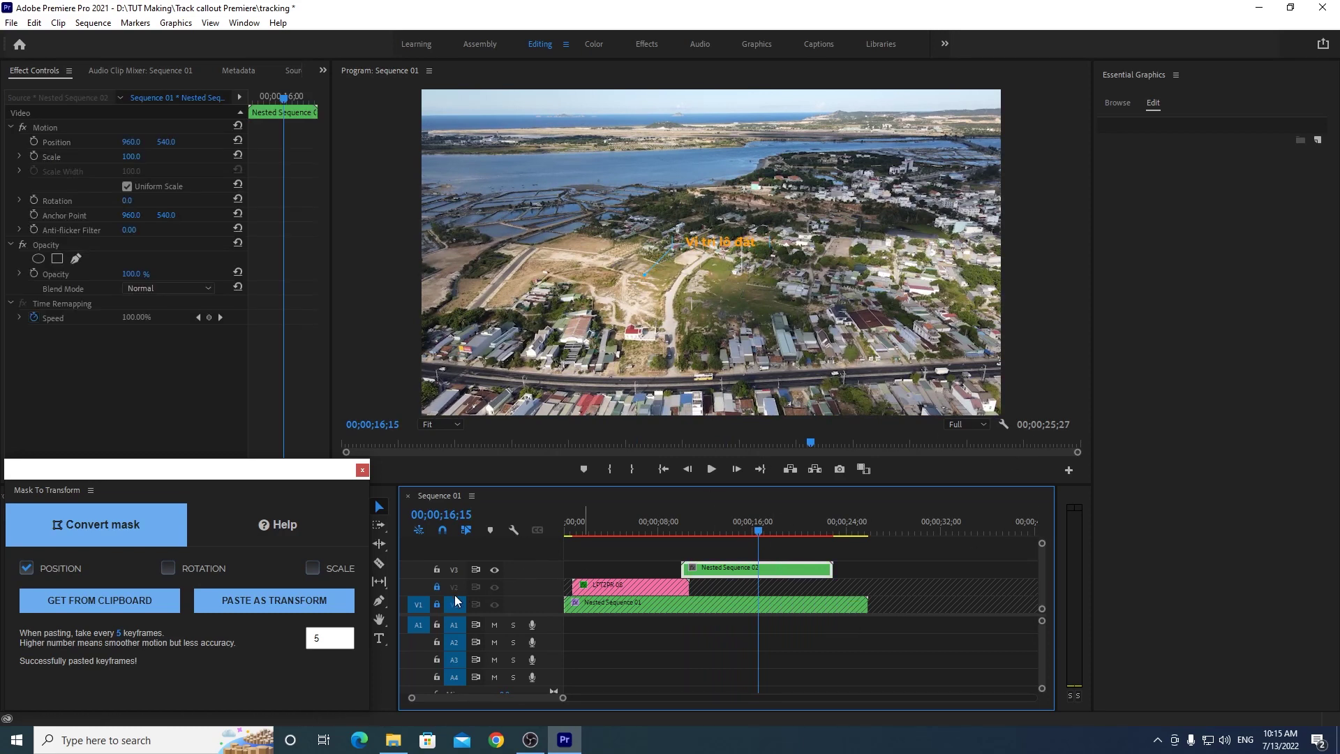
left_click(436, 587)
left_click(437, 604)
left_click(628, 603)
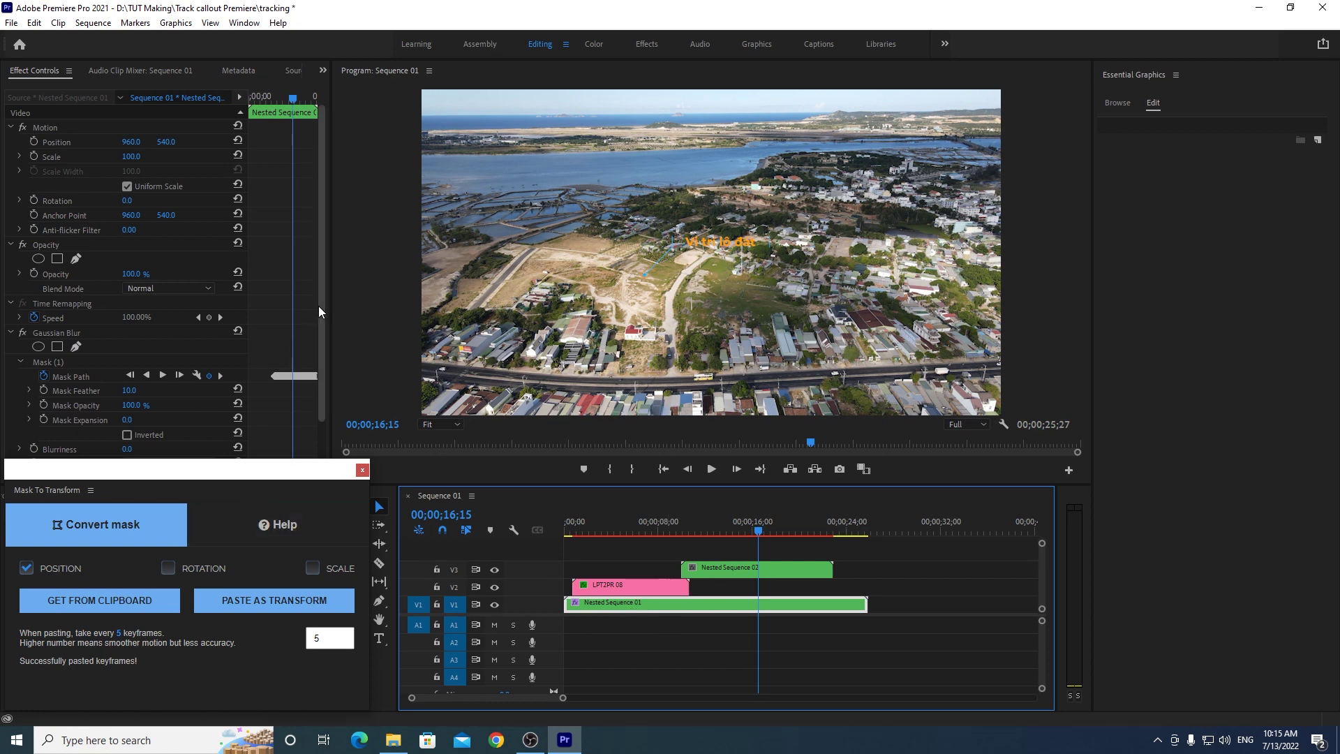
Step: Copy the Gaussian Blur Mask Path keyframes from Nested Sequence 01
scroll(320, 334, "down", 2)
left_click_drag(748, 525, 684, 540)
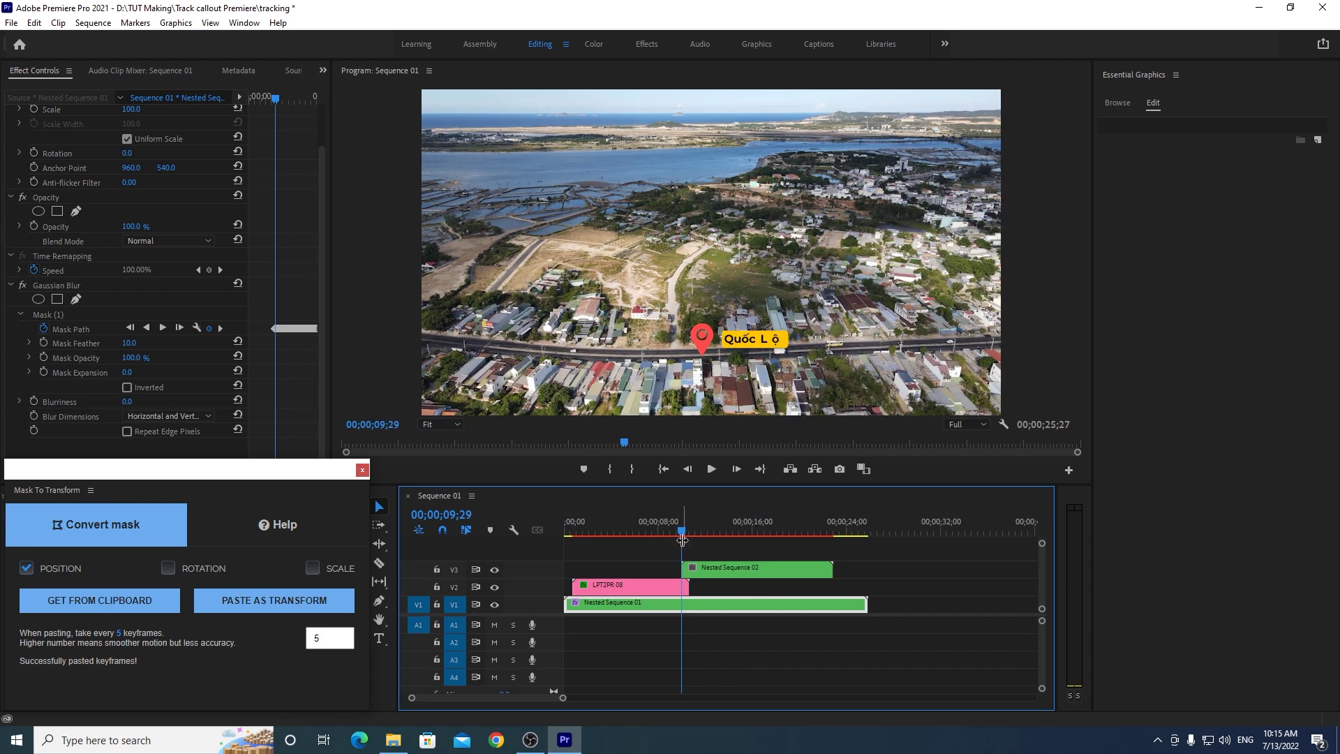
left_click(61, 316)
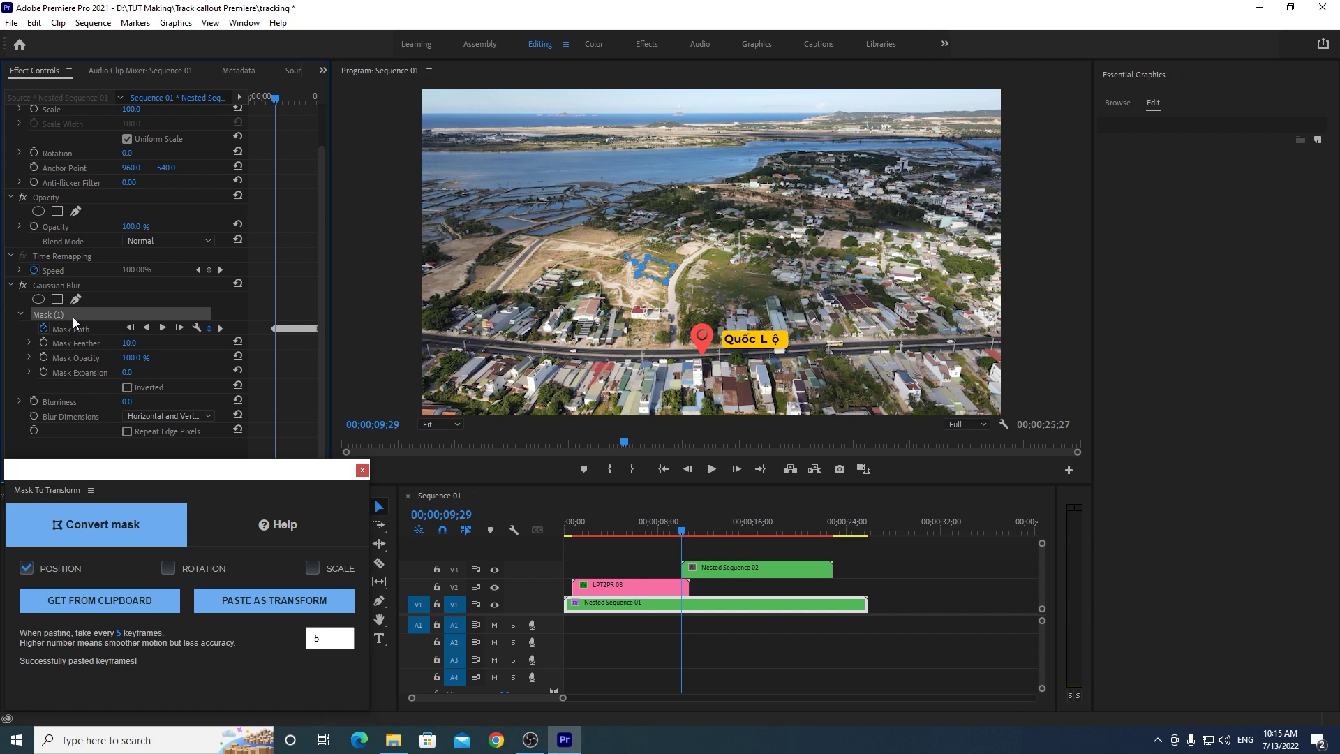
right_click(73, 321)
left_click(97, 398)
Step: Load the copied mask into Mask To Transform with step 20 and paste it as Transform on Nested Sequence 02
left_click(133, 601)
left_click(78, 606)
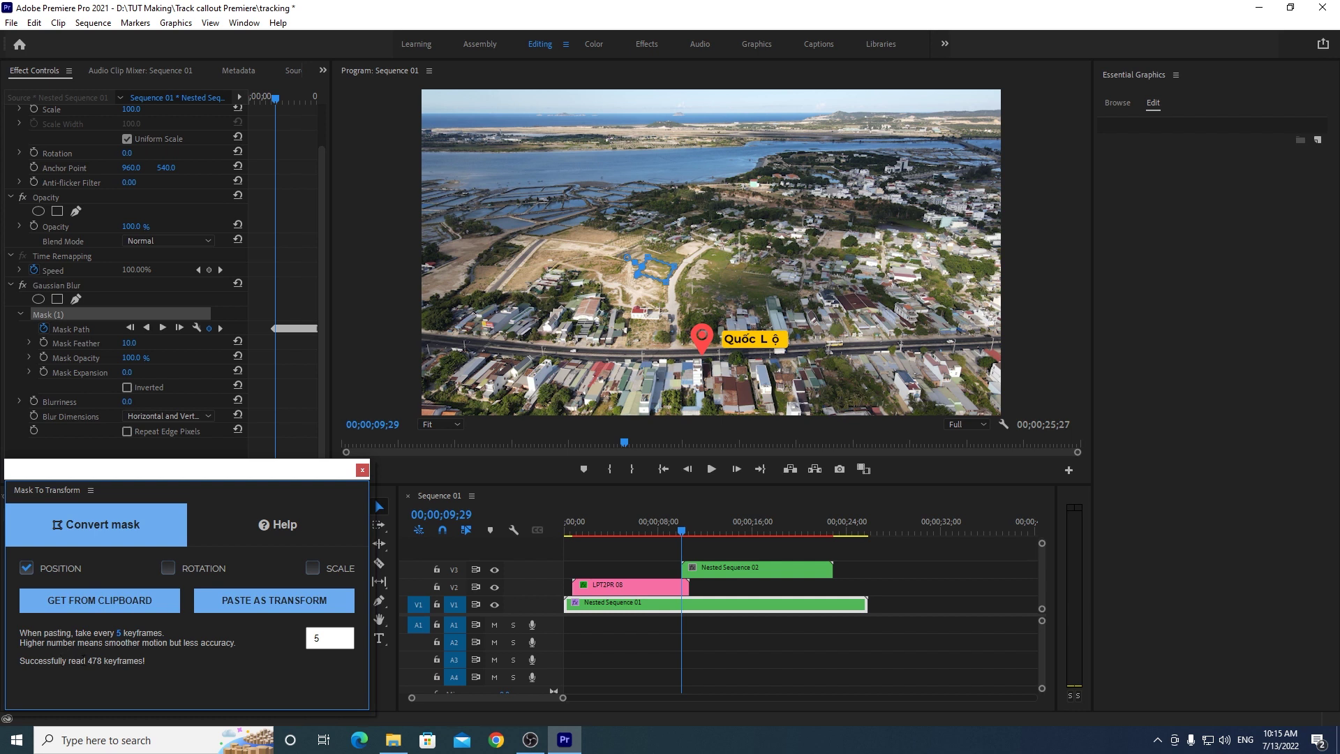
double_click(313, 638)
type("0")
left_click(257, 687)
left_click(726, 568)
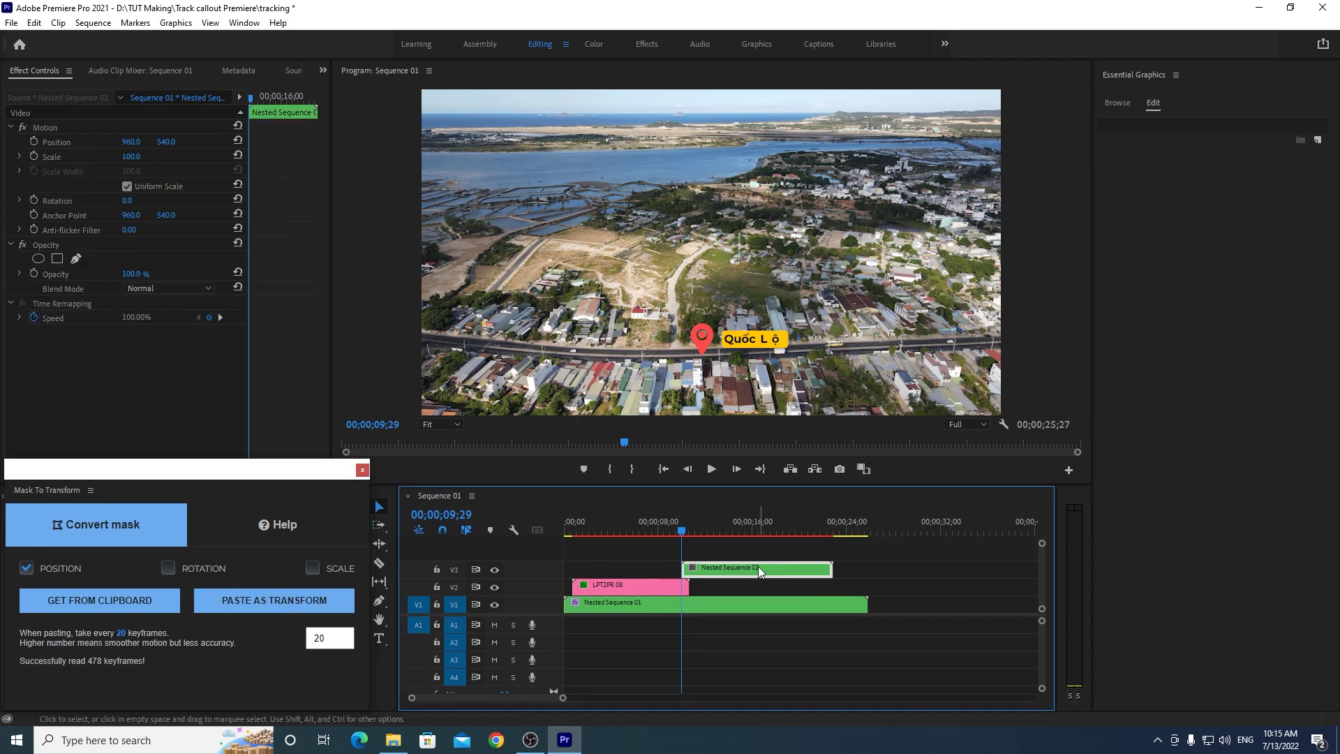
left_click(265, 607)
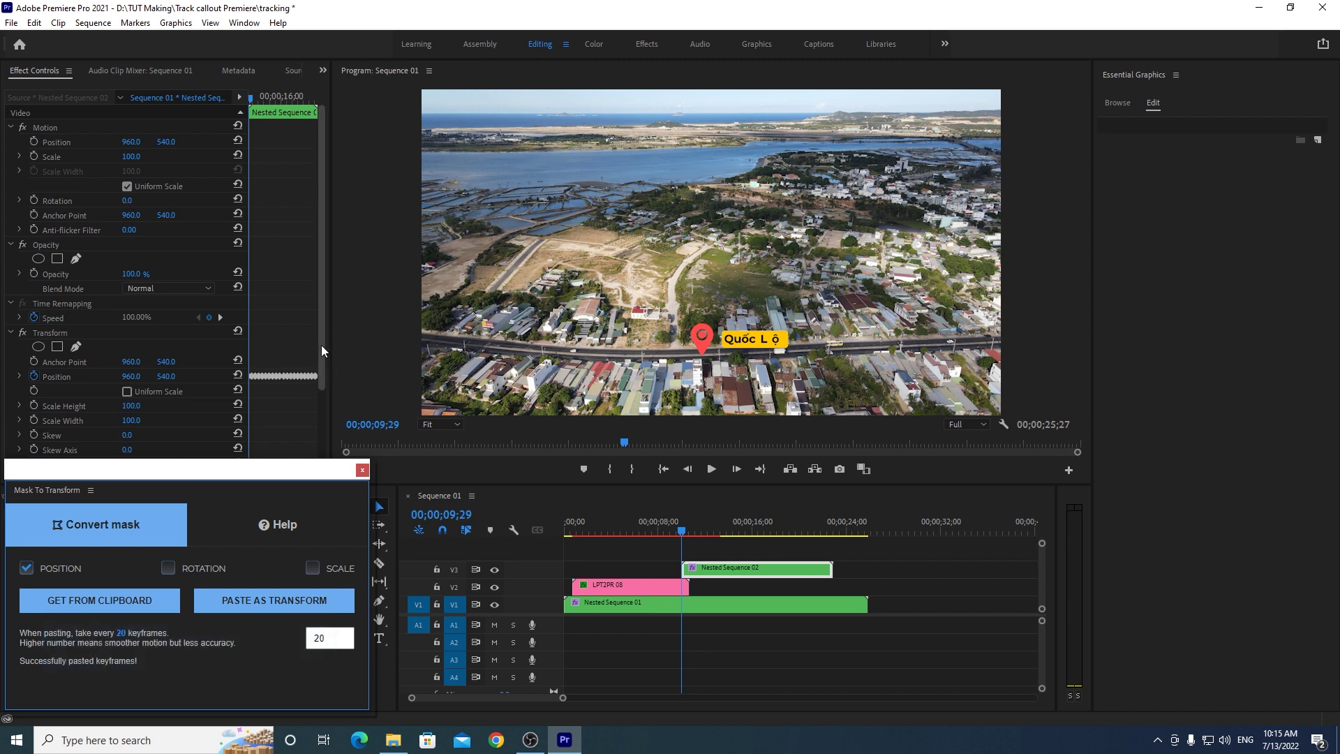
Step: Play back to check the tracking, then set the Transform Anchor Point to 908, 570
left_click_drag(321, 344, 322, 417)
left_click(712, 470)
left_click(695, 533)
mouse_move(698, 533)
left_mouse_down()
mouse_move(782, 529)
mouse_move(763, 530)
left_mouse_up()
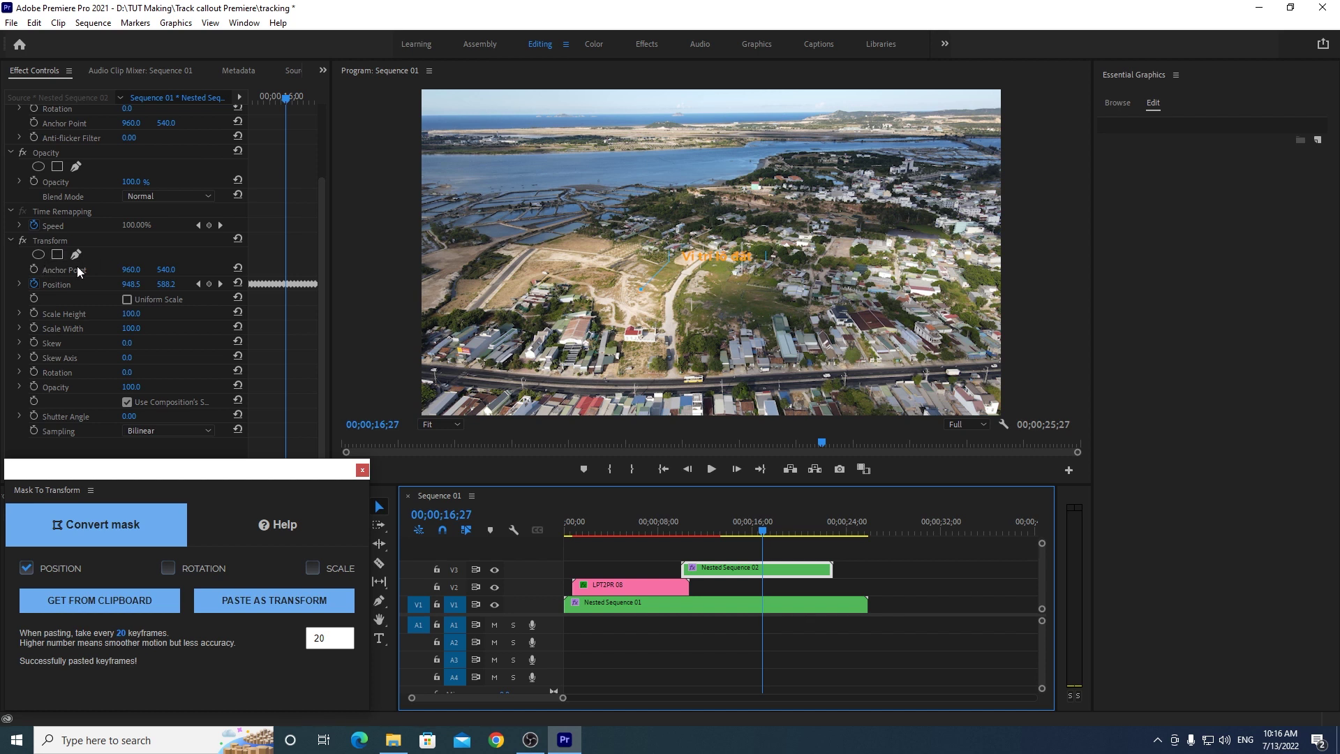
left_click_drag(130, 269, 139, 271)
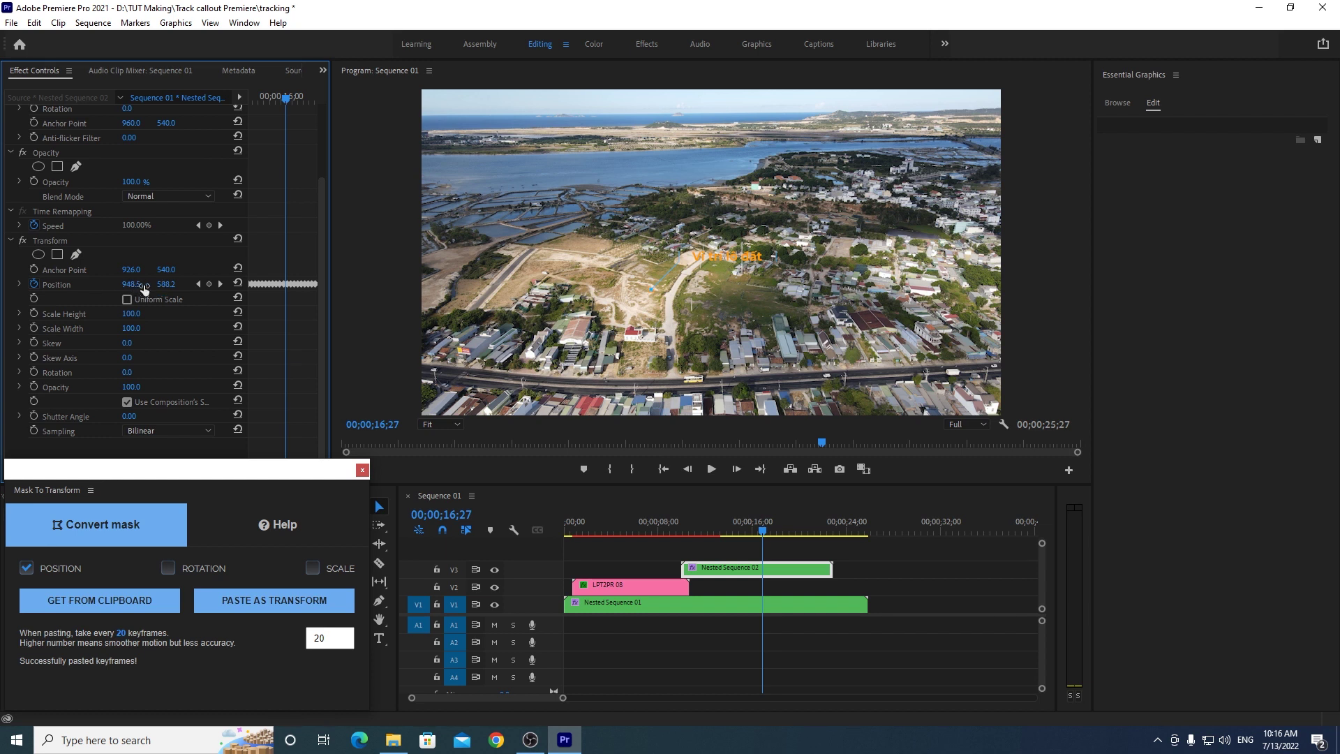
mouse_move(166, 270)
left_mouse_down()
mouse_move(179, 269)
mouse_move(106, 270)
mouse_move(144, 270)
left_mouse_up()
Step: Review the Quốc Lộ 1 callout section by playing and scrubbing around 15–18 seconds
left_click(760, 537)
left_click_drag(761, 537, 681, 544)
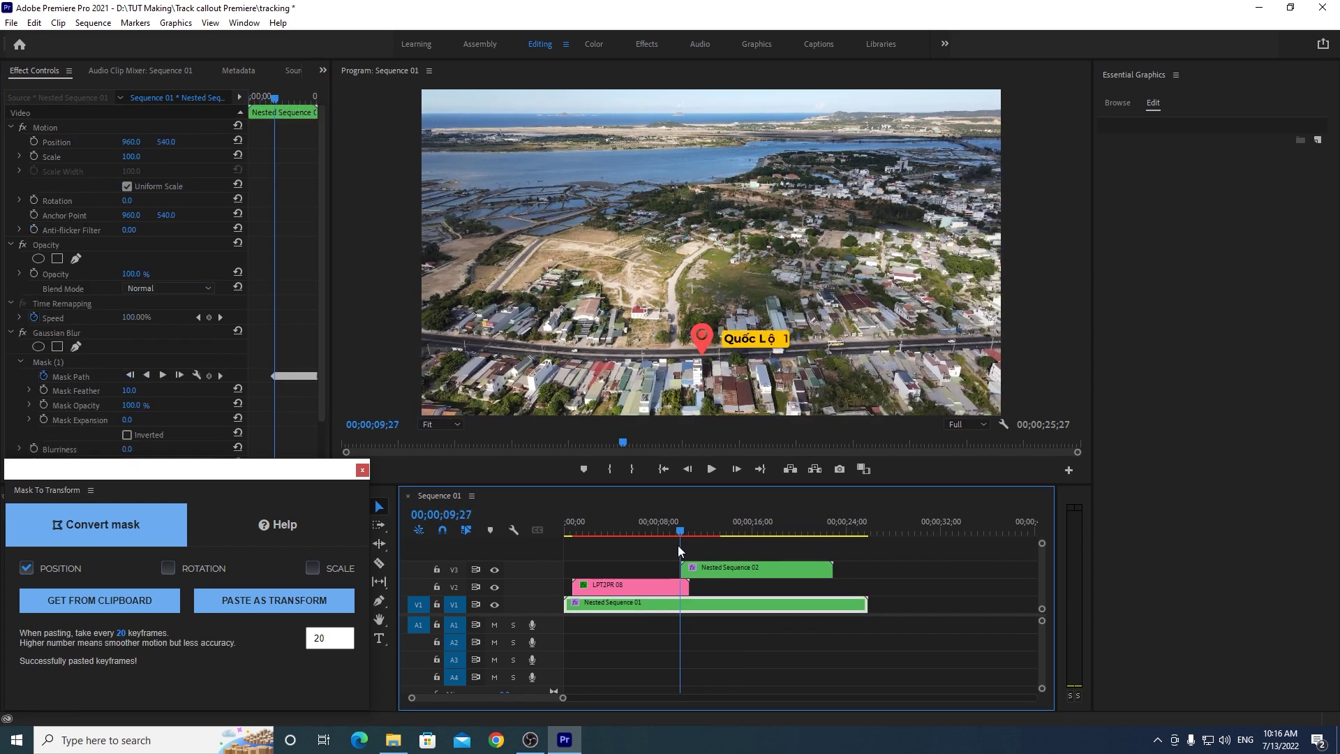
left_click(711, 469)
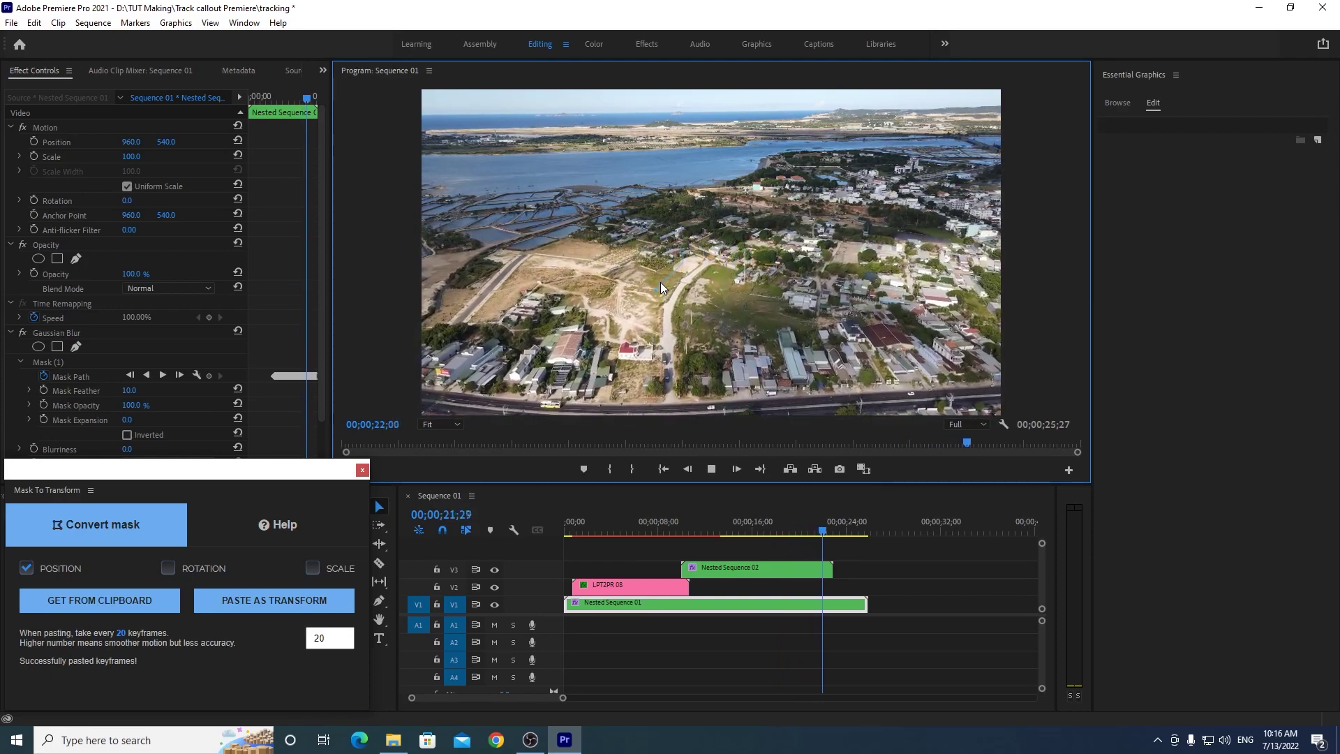
left_click(779, 529)
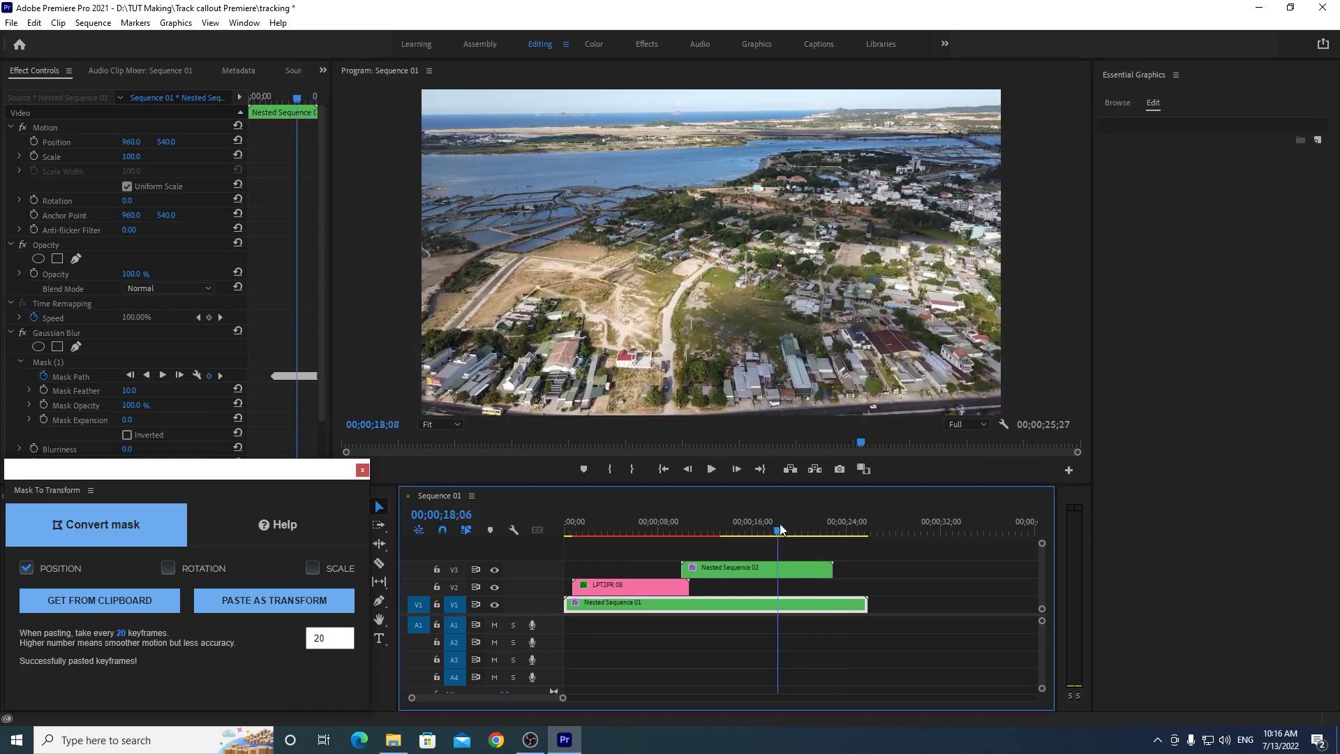
mouse_move(784, 527)
left_mouse_down()
mouse_move(747, 526)
mouse_move(815, 497)
left_mouse_up()
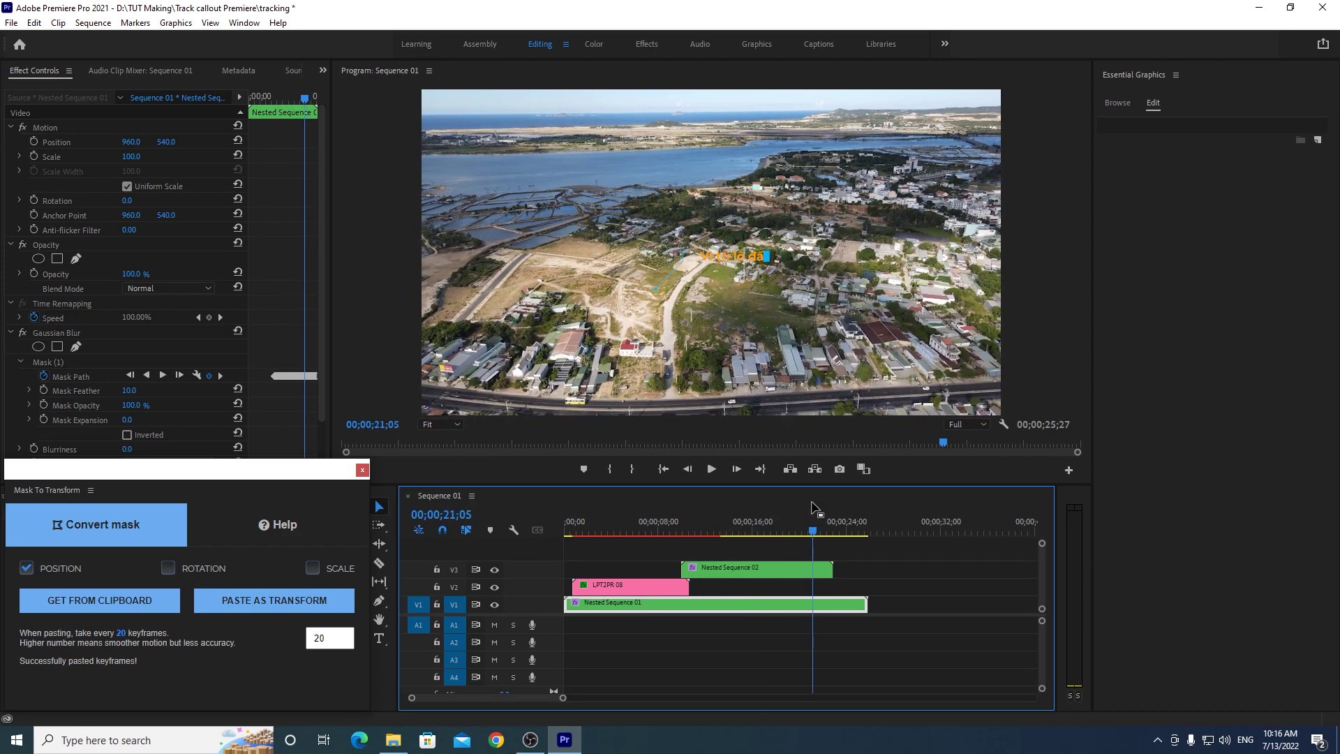
left_click(635, 5)
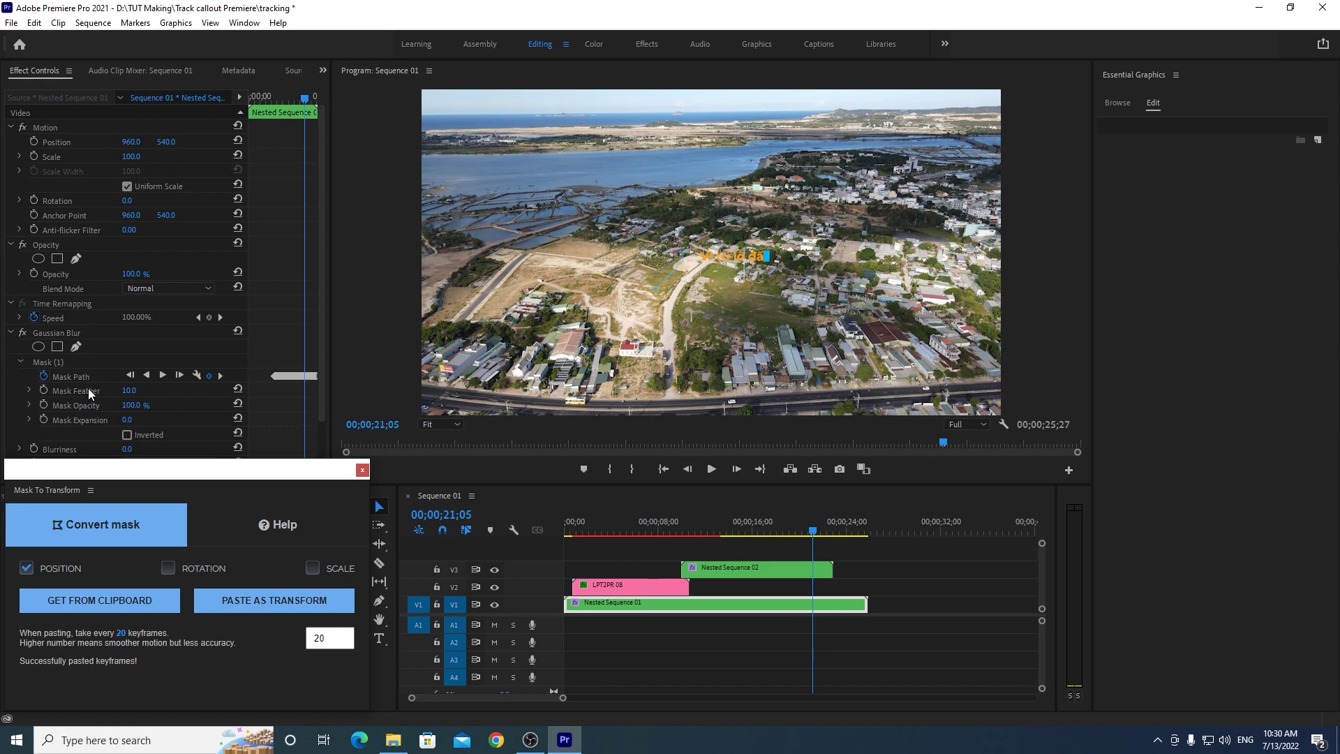
Step: Delete Mask (1) from the Gaussian Blur and return the playhead to 19;01
left_click(58, 364)
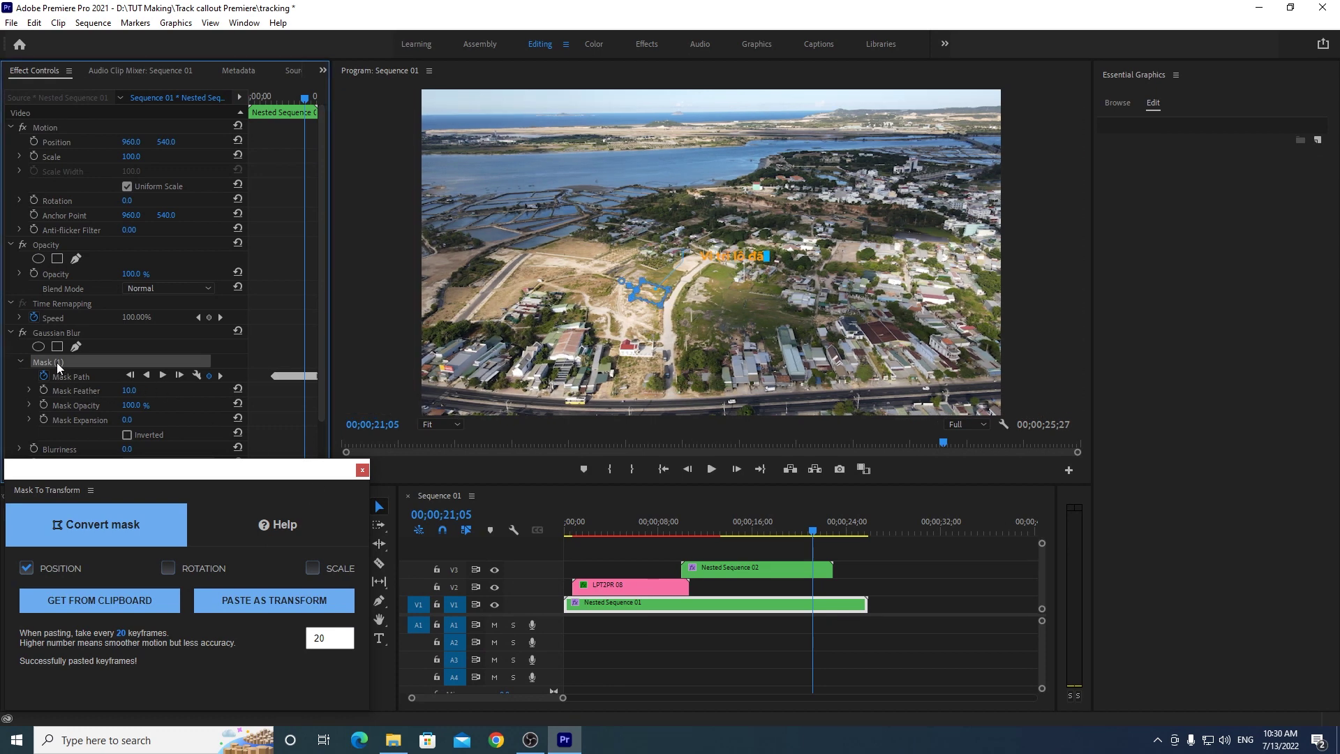
key("Delete")
left_click(802, 532)
left_click_drag(802, 534, 804, 519)
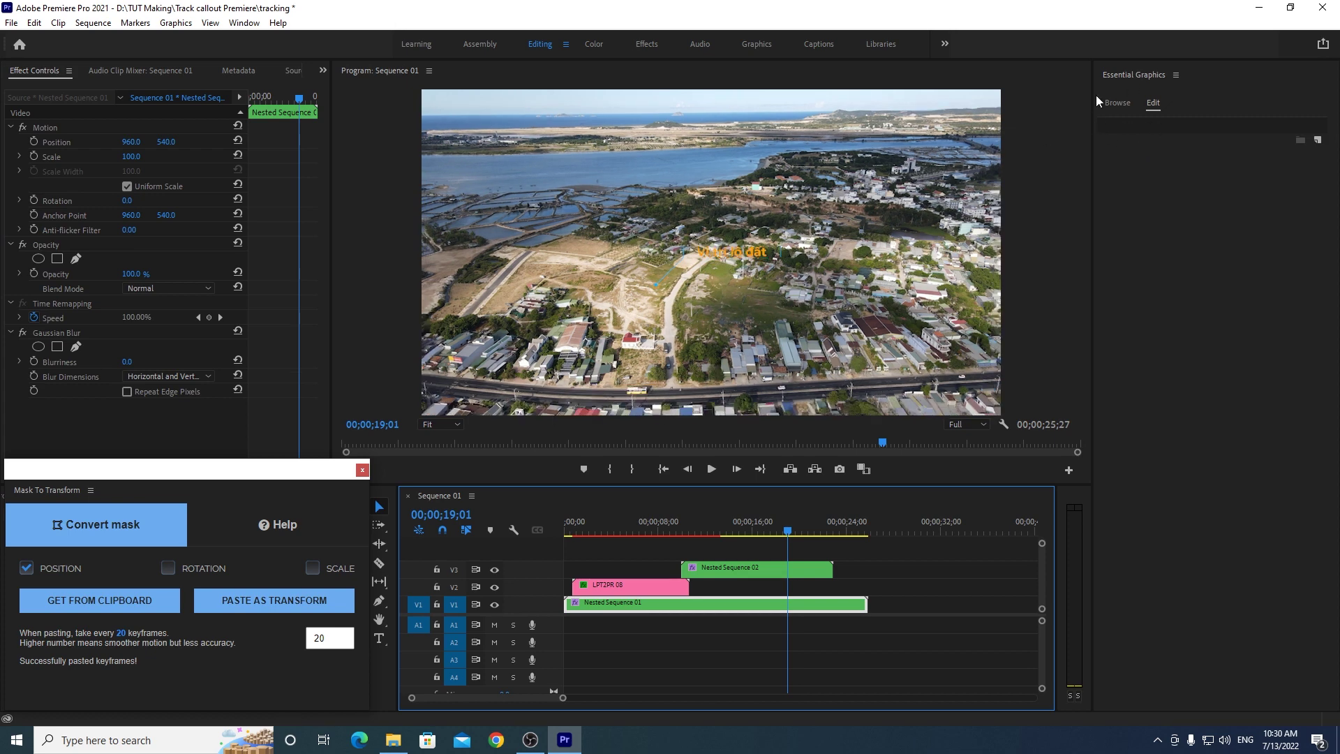
left_click(1116, 102)
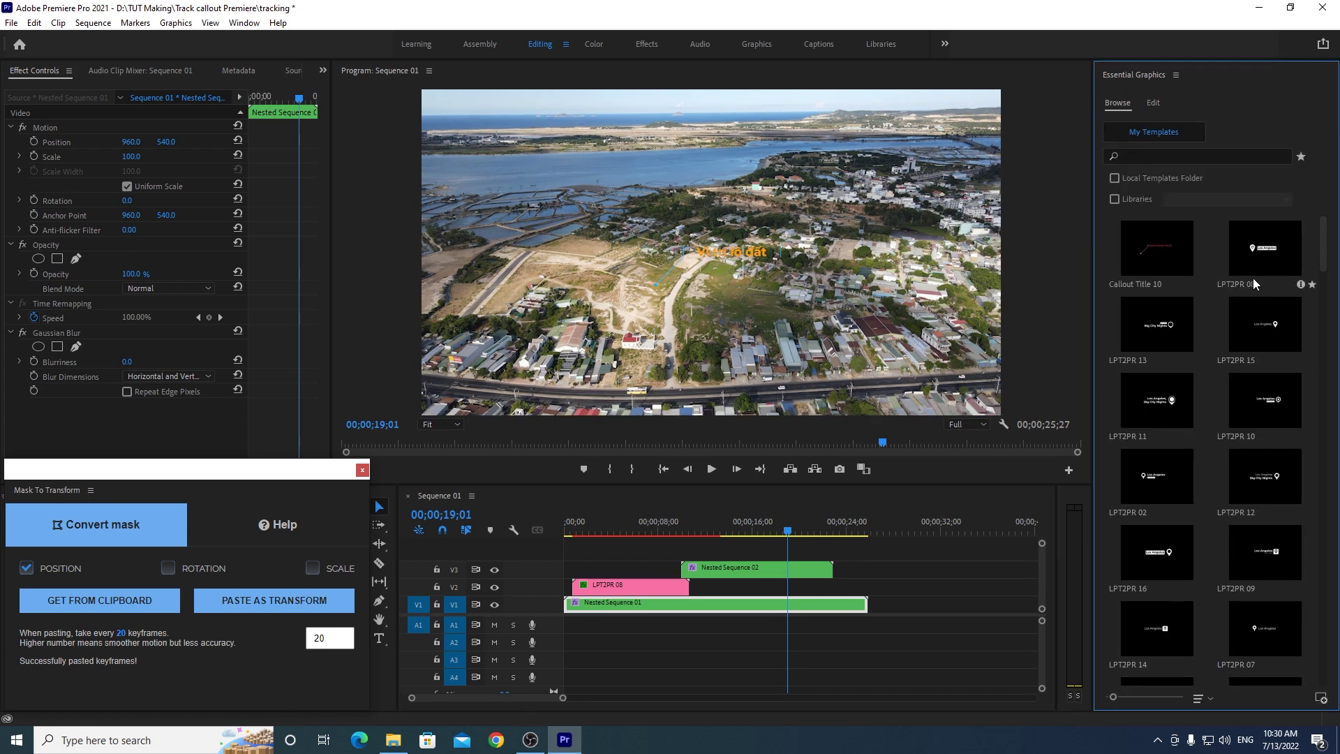
Step: Place the LPT2PR 16 template on track V2 around 20;00 and select the new clip
left_click(1177, 551)
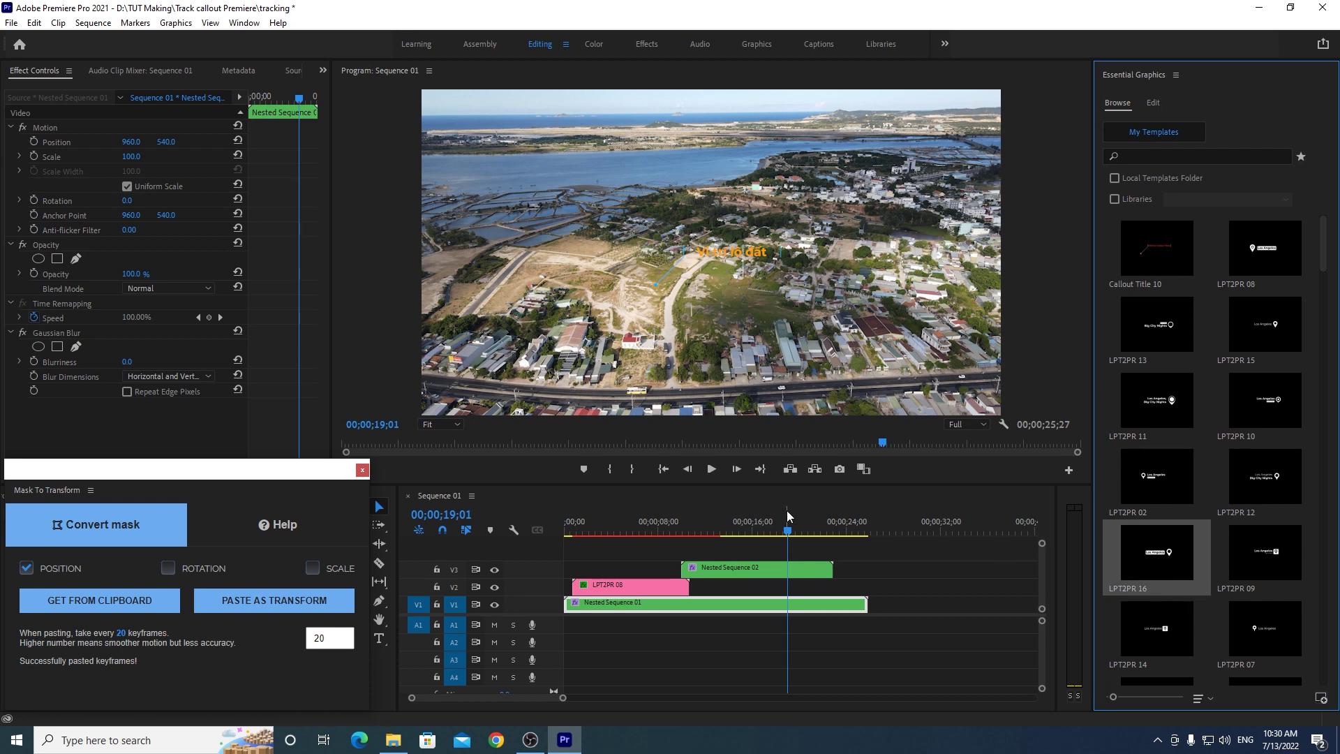
mouse_move(787, 530)
left_mouse_down()
mouse_move(641, 551)
mouse_move(797, 539)
left_mouse_up()
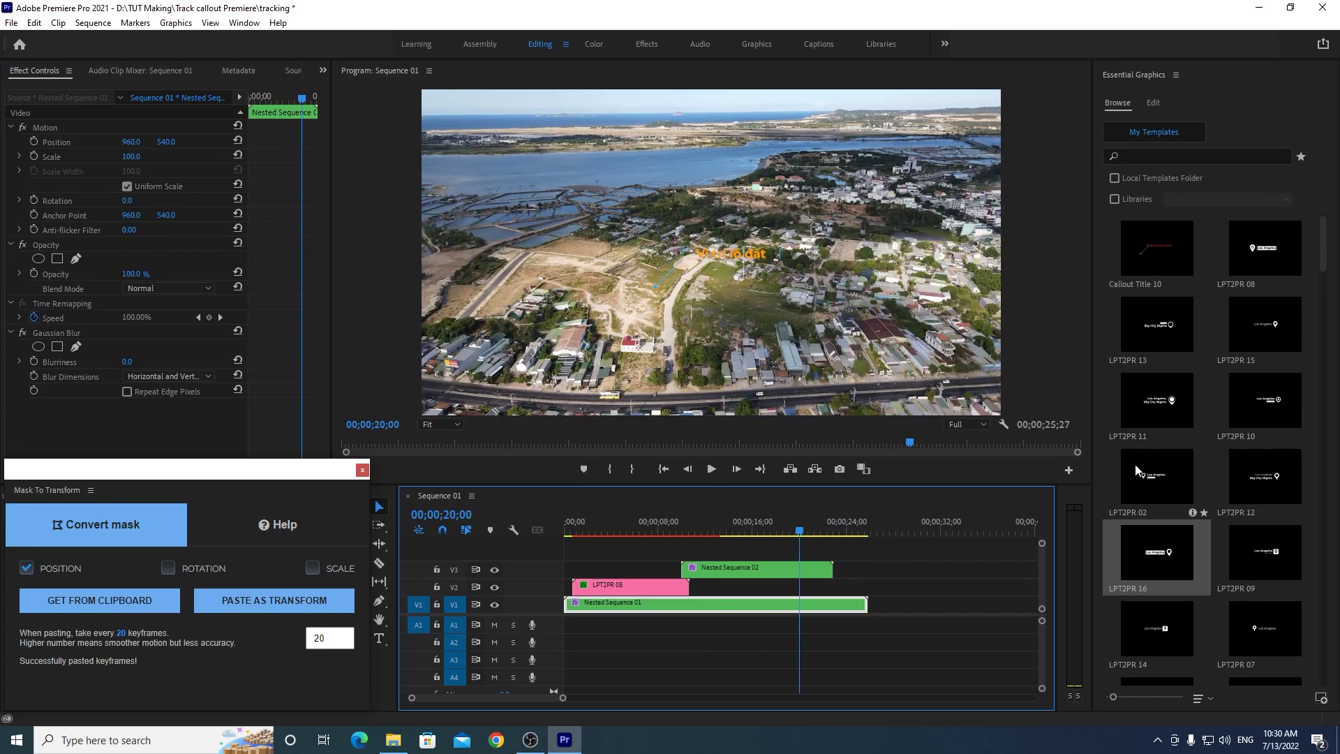
left_click(1130, 471)
left_click(1170, 593)
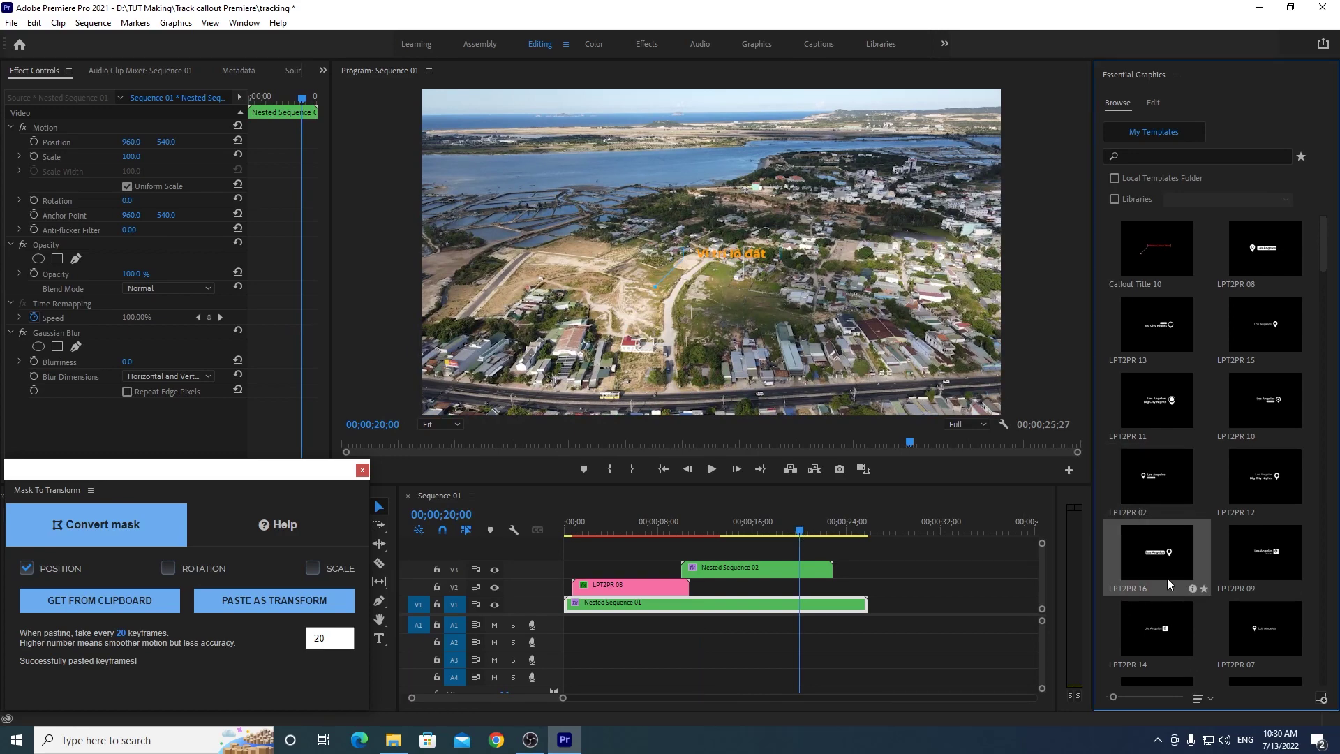
mouse_move(1170, 561)
left_mouse_down()
mouse_move(831, 574)
mouse_move(808, 595)
left_mouse_up()
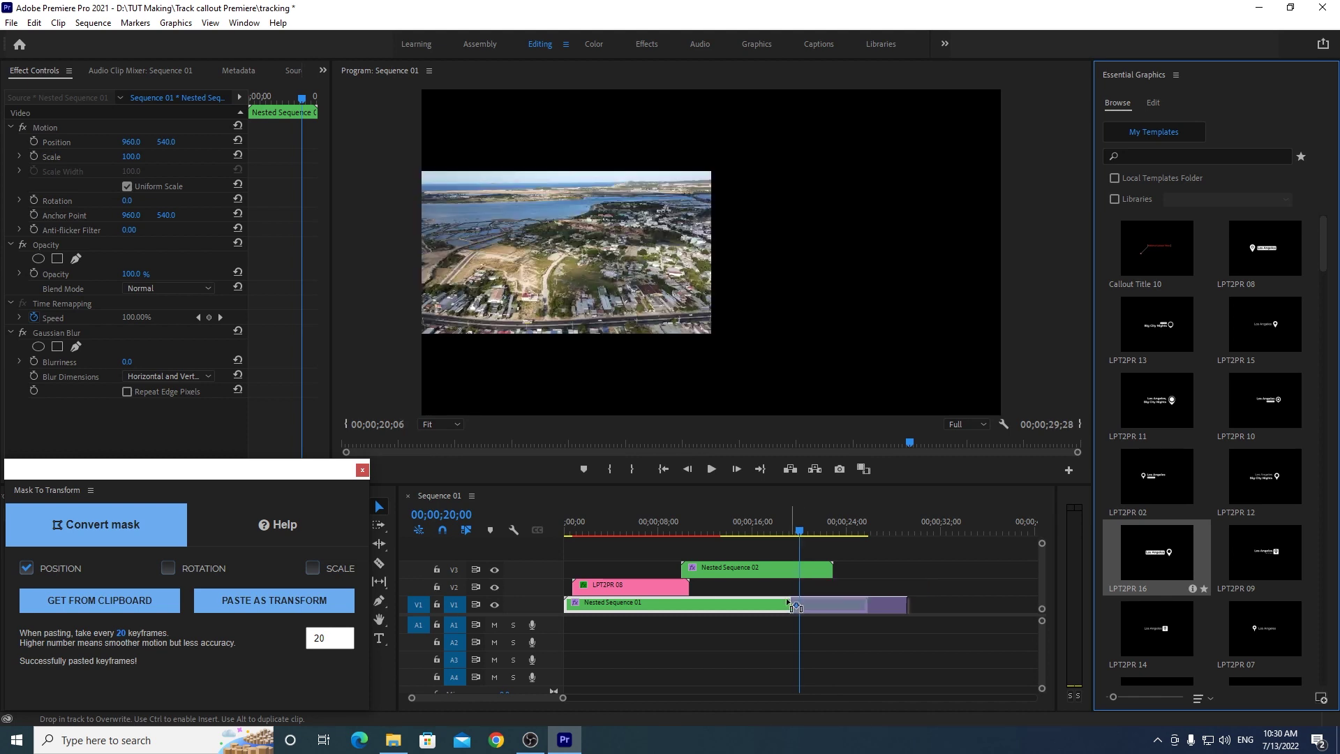
left_click_drag(804, 592, 755, 592)
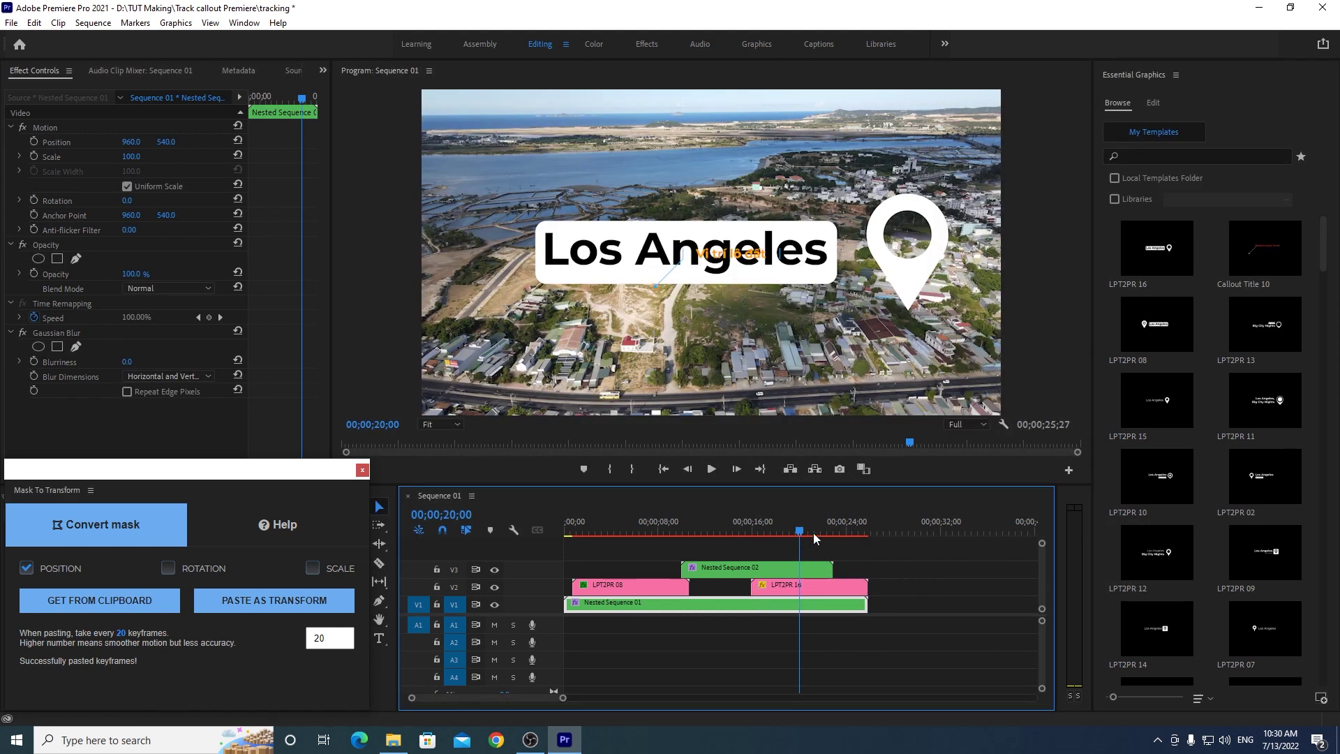
mouse_move(760, 537)
left_mouse_down()
mouse_move(746, 542)
mouse_move(770, 536)
left_mouse_up()
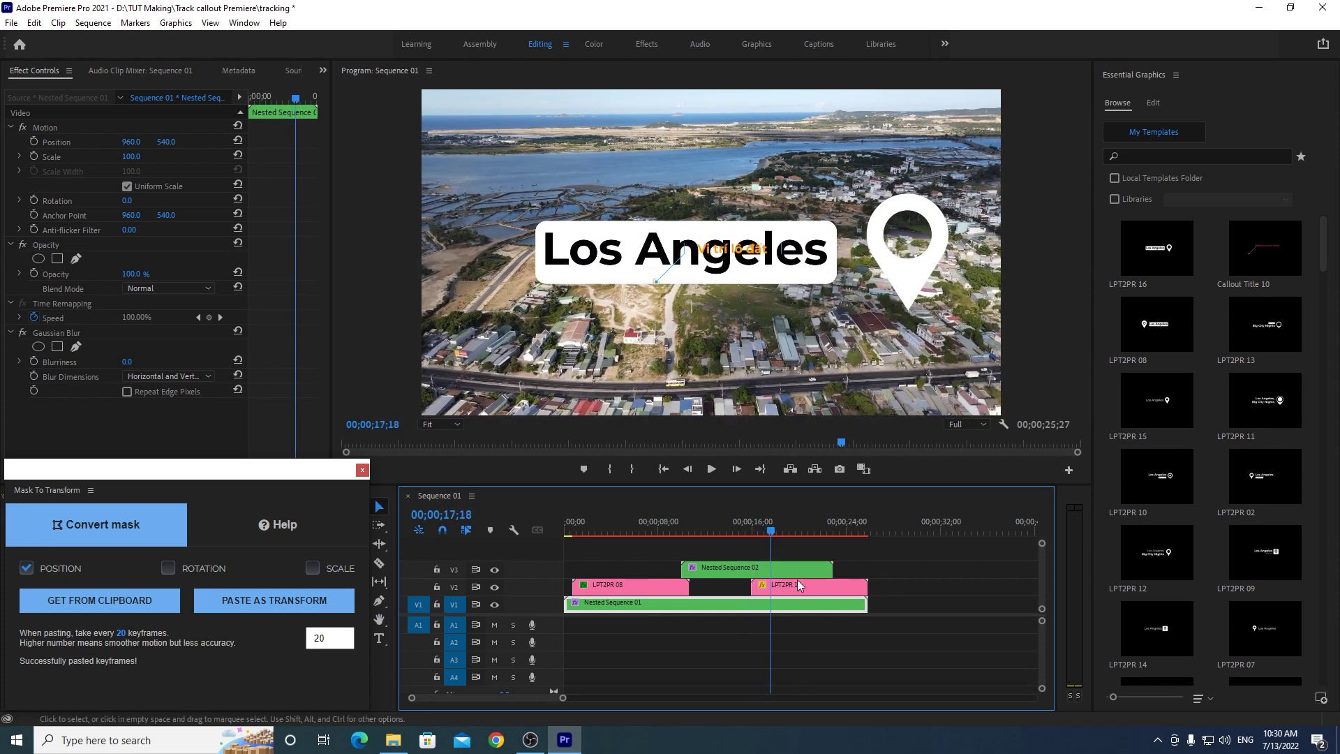
left_click(815, 585)
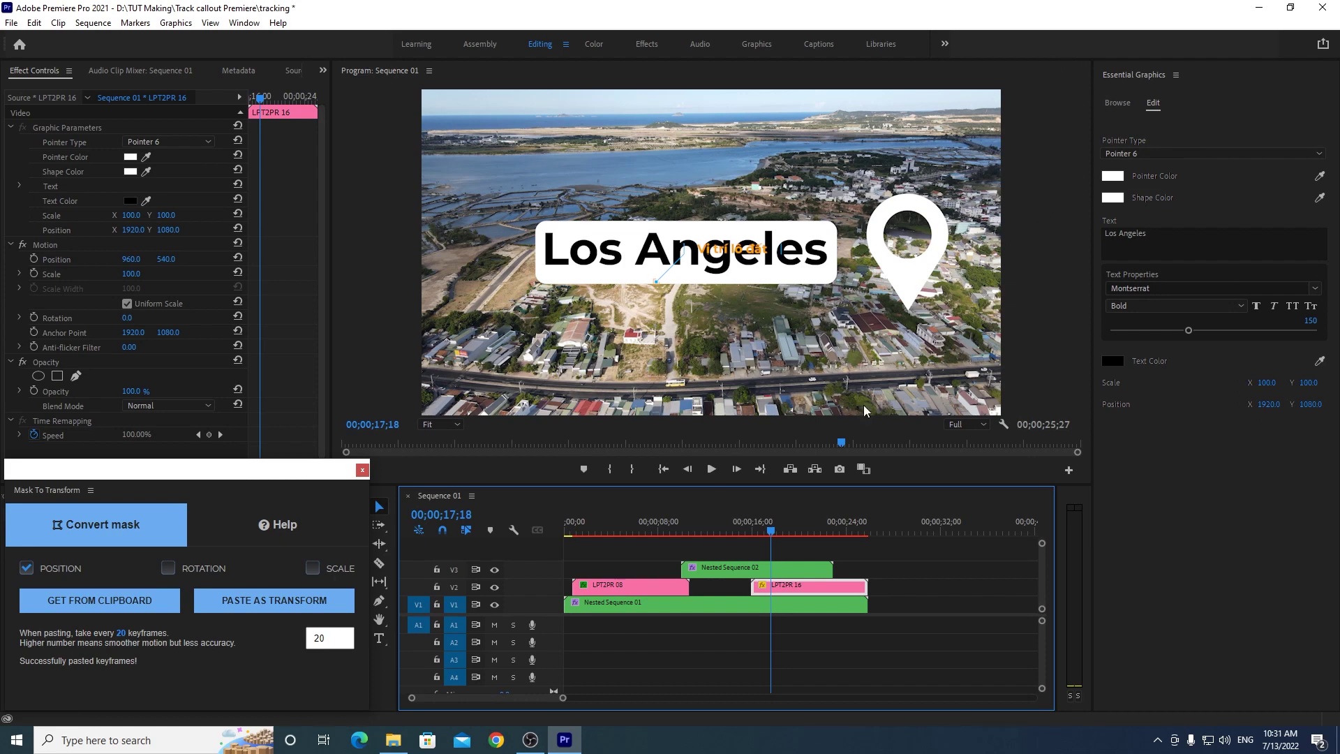
Step: Make the callout's pin colour blue and its box colour magenta
left_click(1113, 178)
left_click_drag(430, 383, 425, 384)
left_click_drag(387, 436, 460, 471)
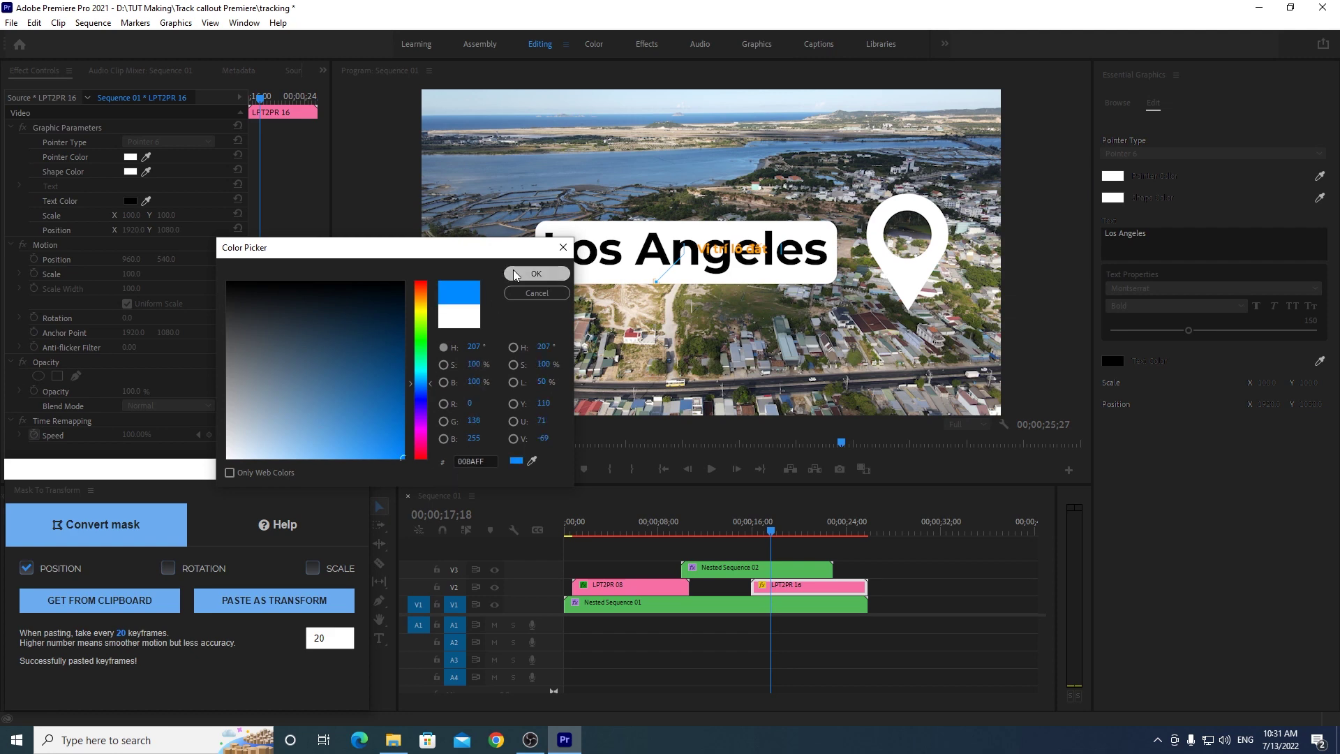
left_click(536, 273)
left_click(1113, 198)
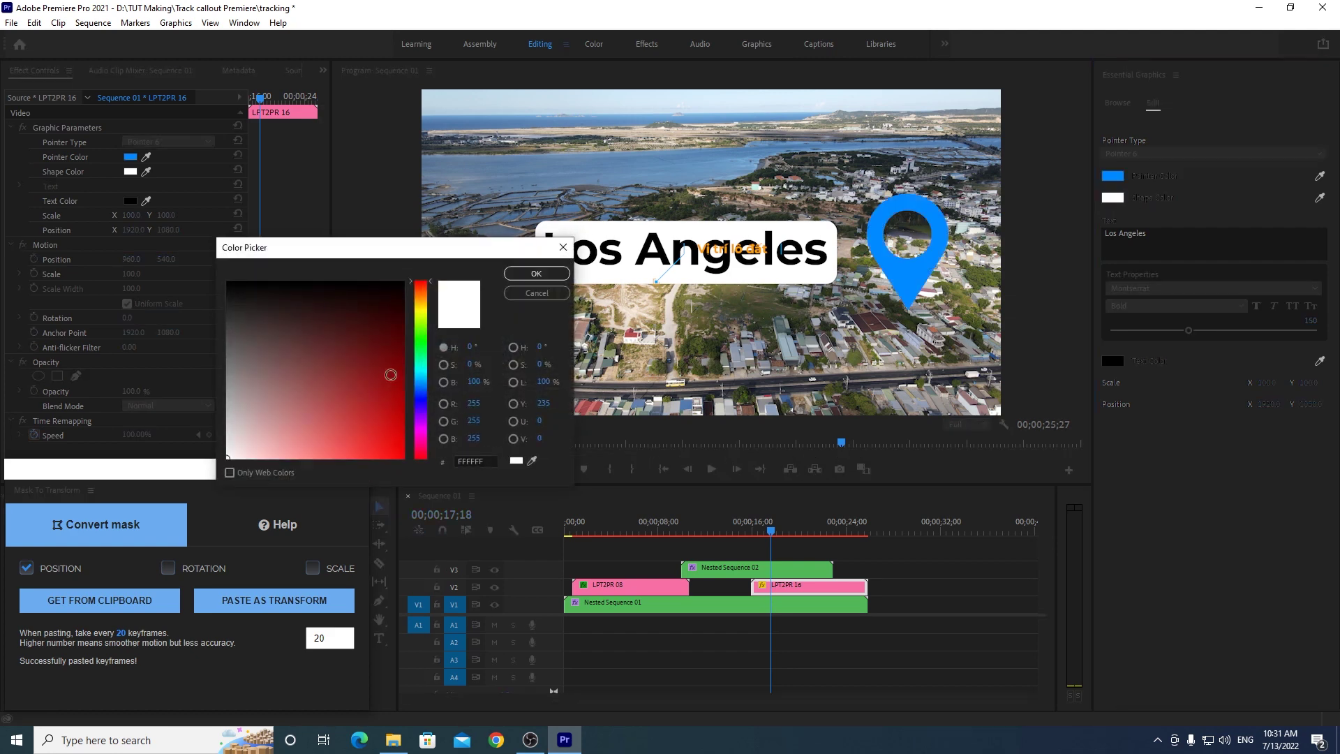
left_click(426, 343)
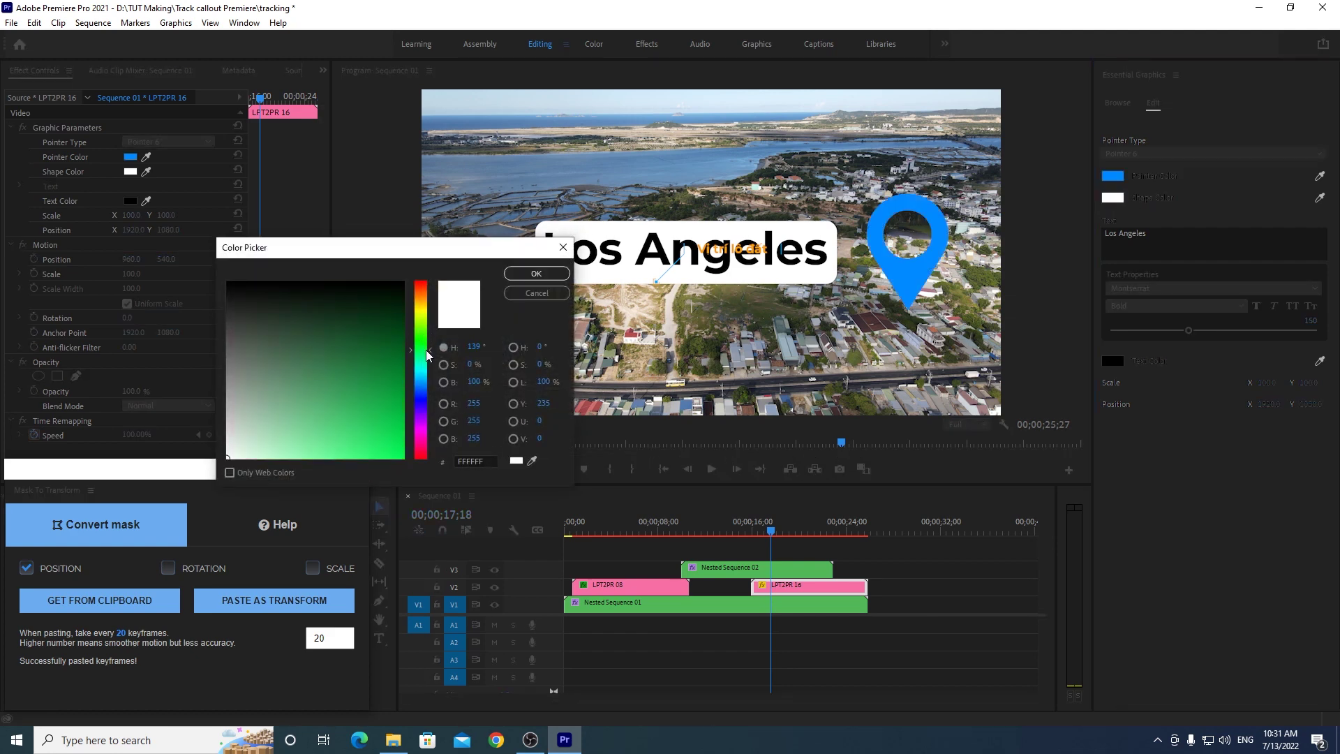
left_click_drag(427, 341, 423, 427)
left_click(376, 439)
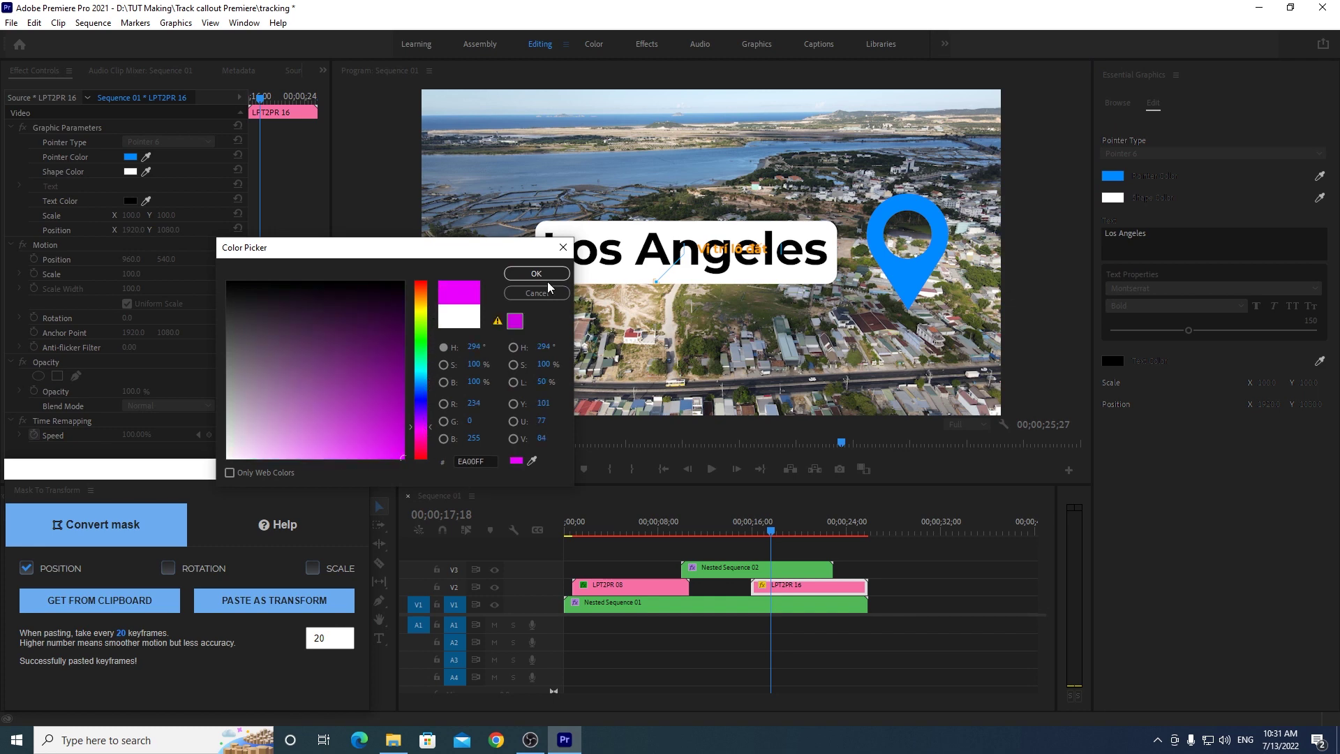
left_click(545, 274)
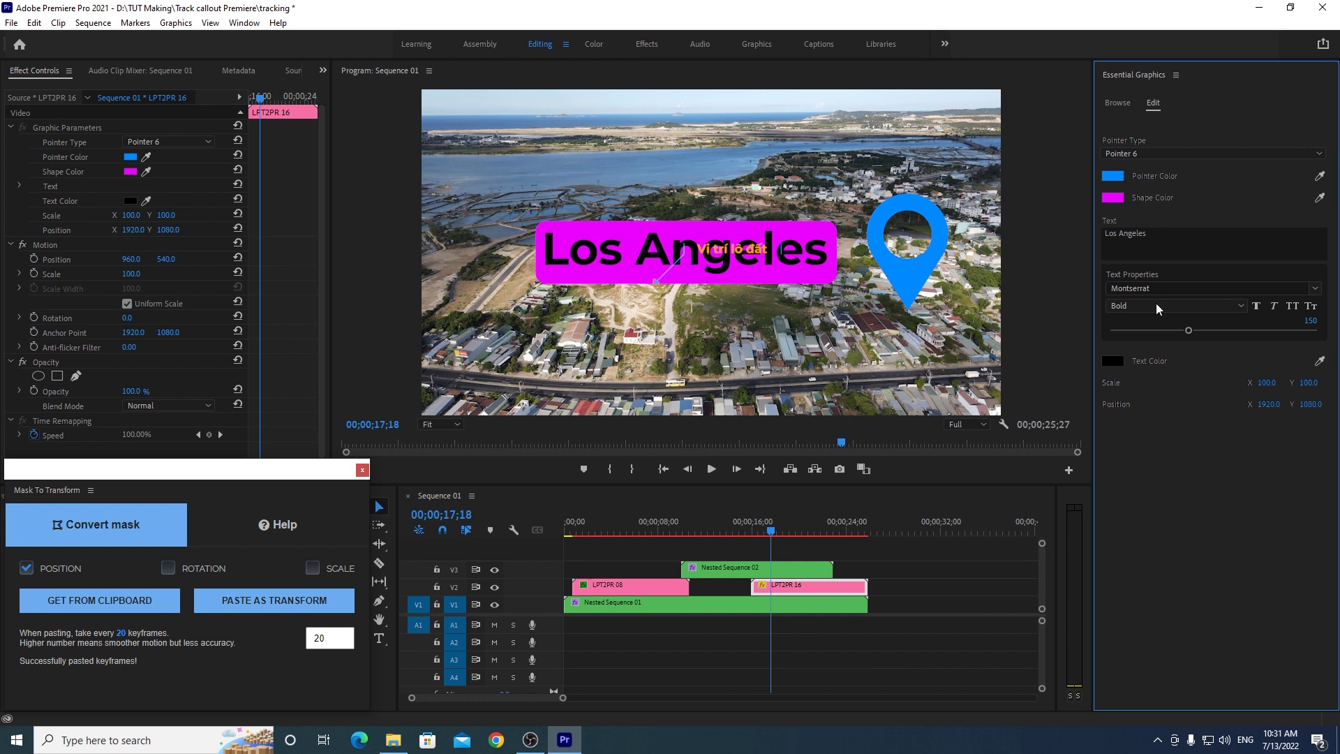
Step: Replace the 'Los Angeles' callout text with 'Đầm Thủy Triều'
left_click(1159, 236)
left_click_drag(1159, 236, 1098, 240)
type("Đa")
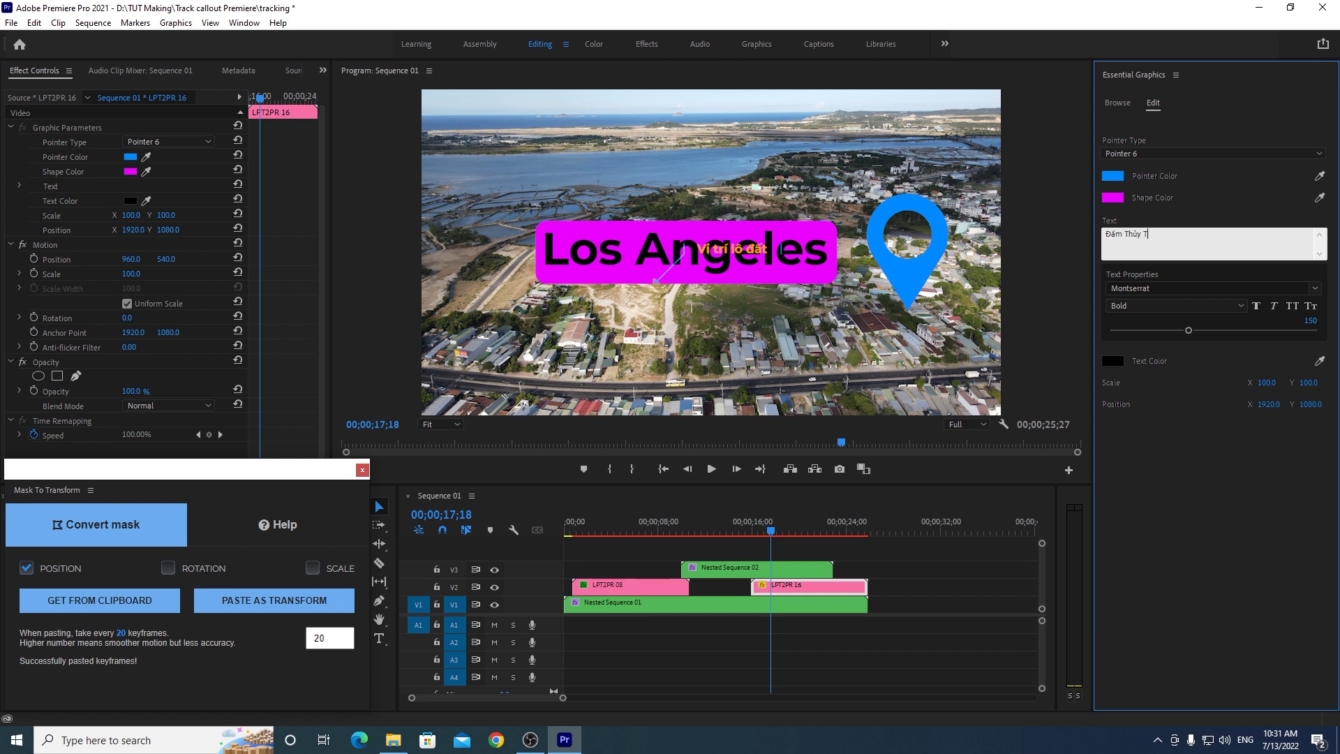
left_click(1130, 549)
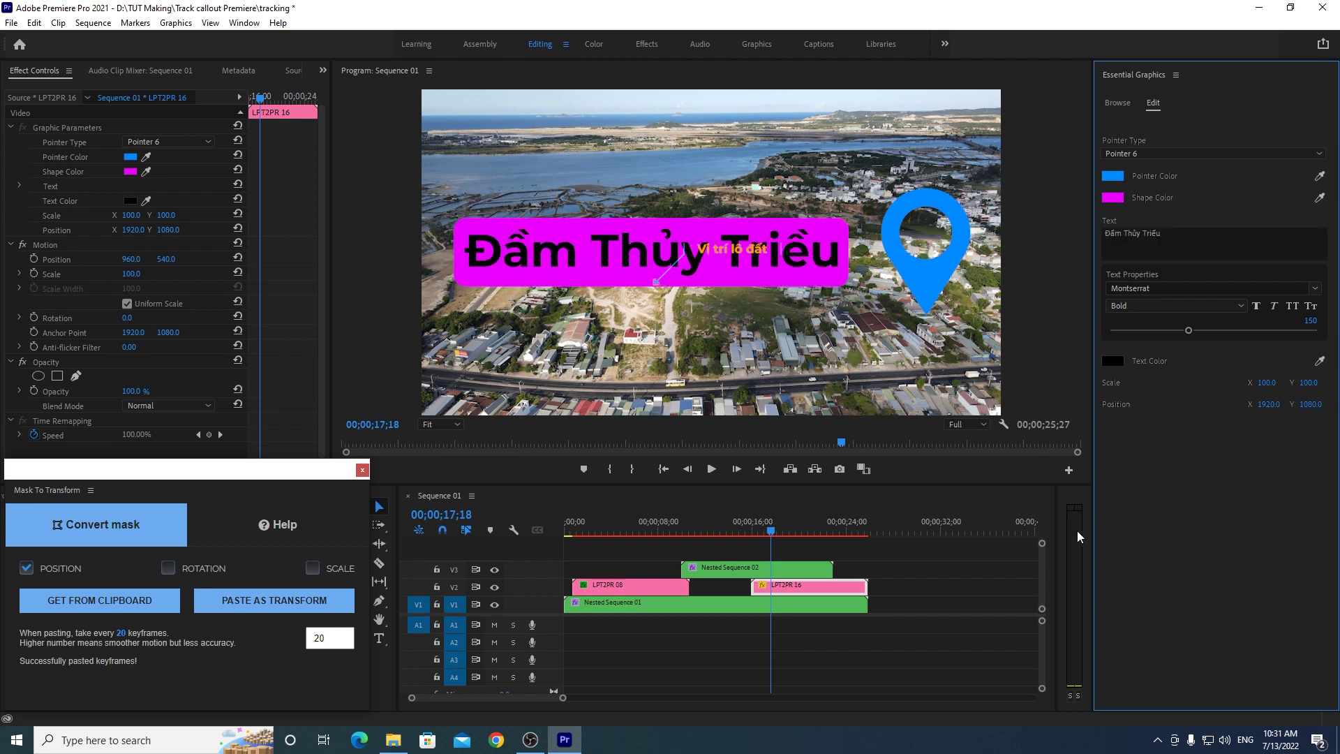
Step: Set the callout scale to 25 and move the clip earlier to start at 14;16
left_click(1267, 382)
type("25")
left_click(1281, 475)
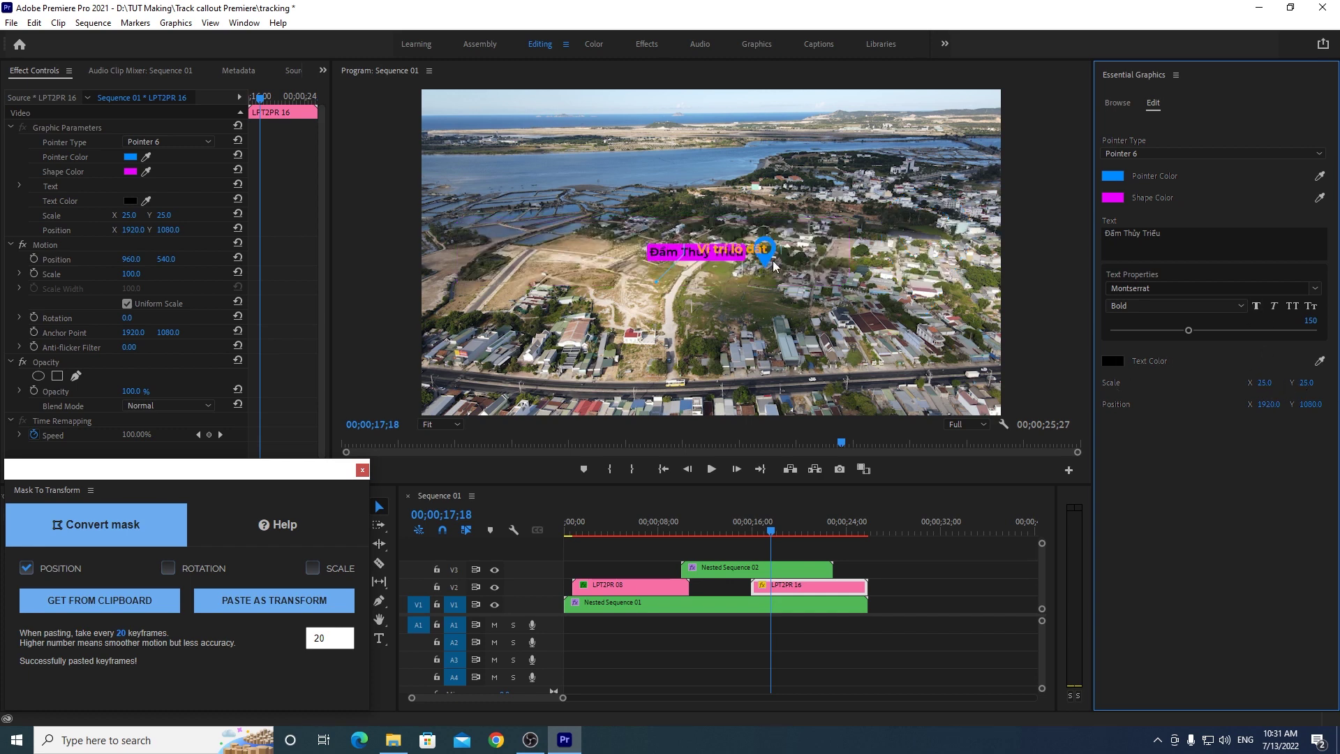
left_click(788, 532)
left_click_drag(789, 532, 736, 531)
left_click_drag(790, 585, 775, 587)
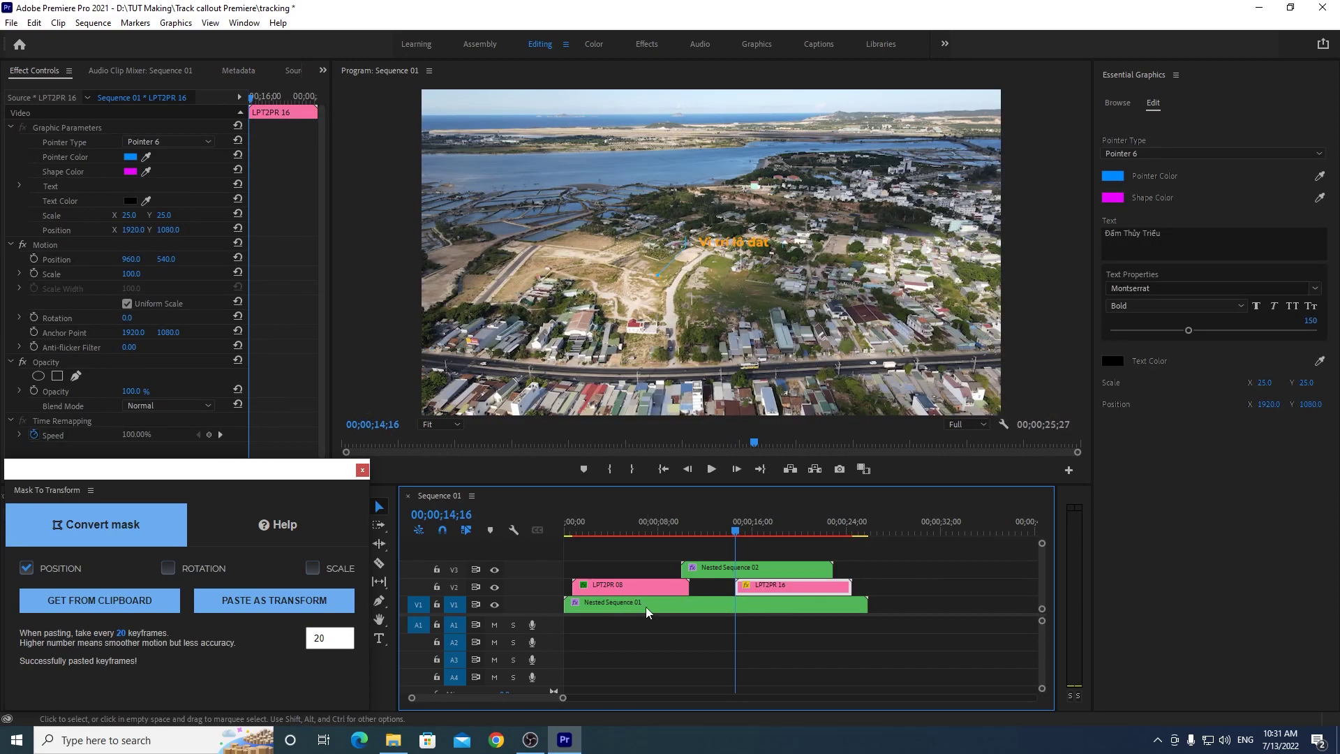
Step: Draw a four-point freeform mask near the river on Nested Sequence 01's Gaussian Blur
left_click(718, 608)
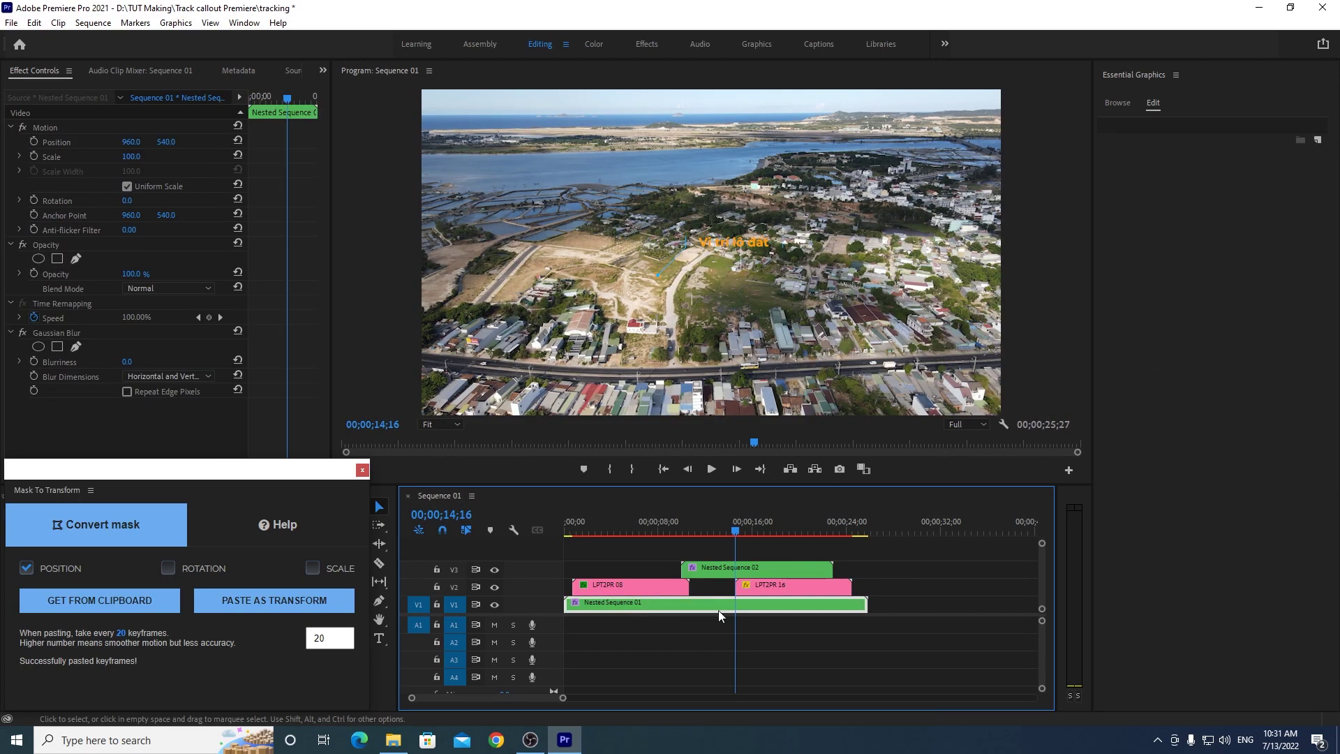
left_click(70, 349)
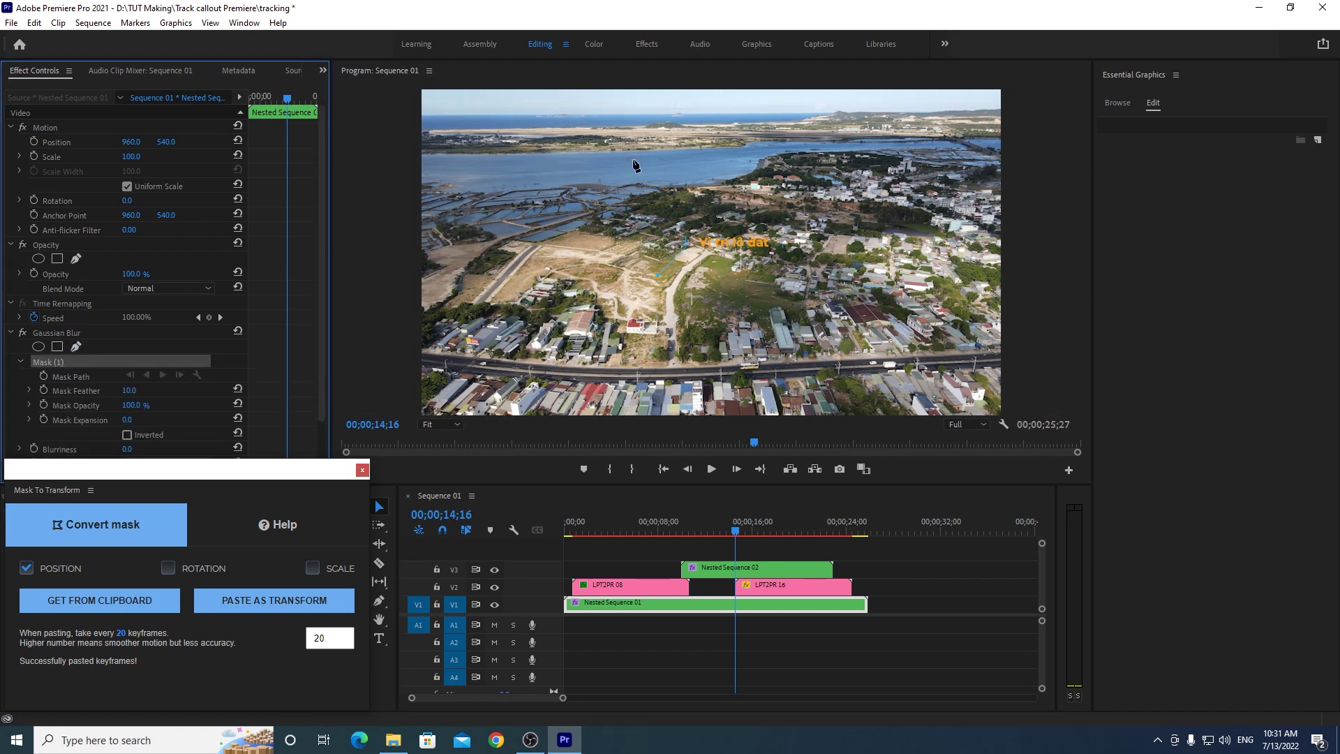
left_click(640, 162)
left_click(683, 157)
left_click(691, 171)
left_click(647, 180)
left_click(641, 163)
left_click(644, 166)
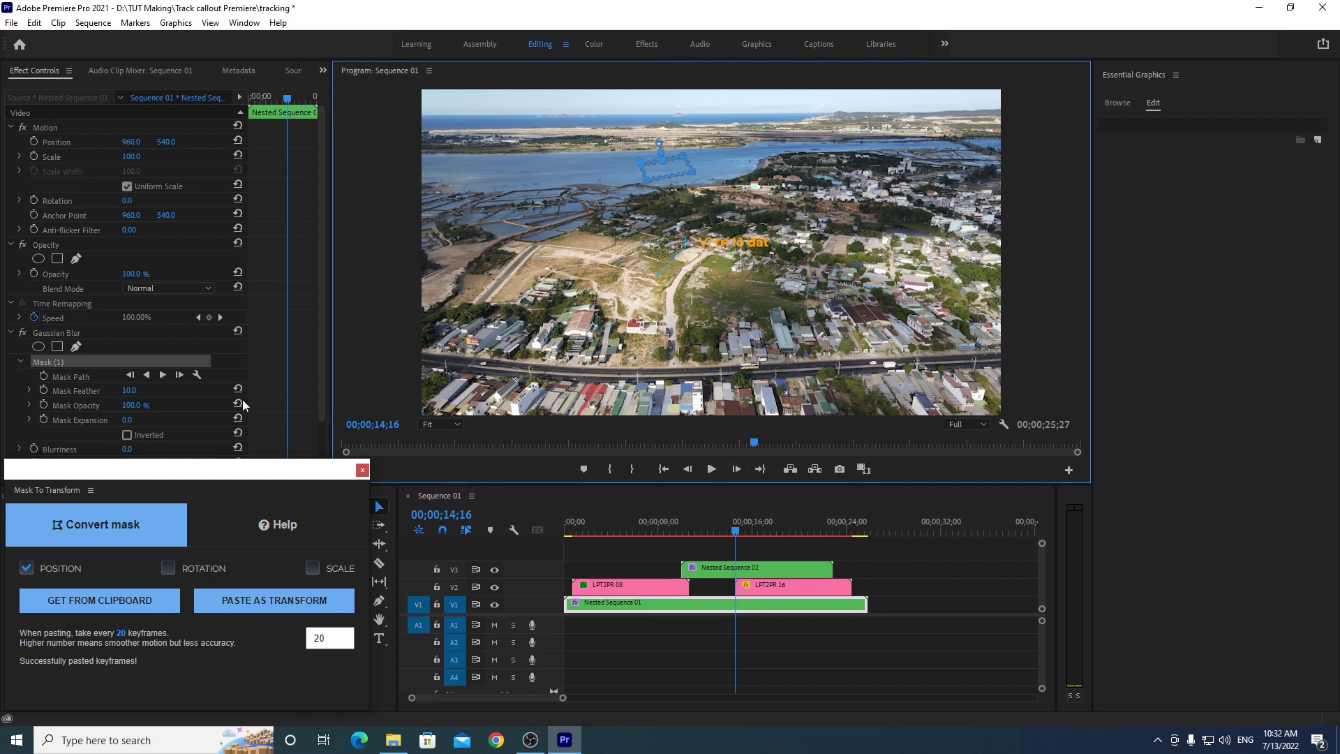
Step: Set the mask tracking method to Position and track the mask forward
left_click(195, 376)
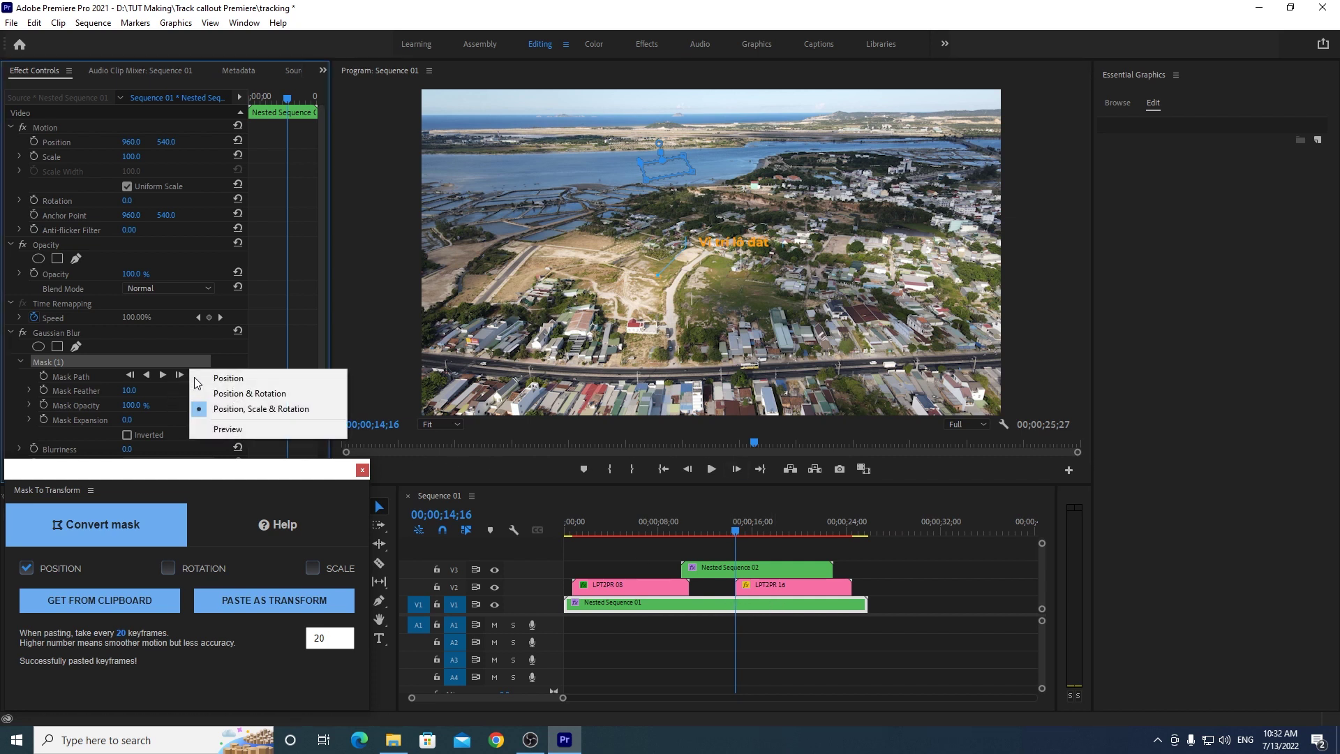
left_click(228, 378)
left_click(195, 376)
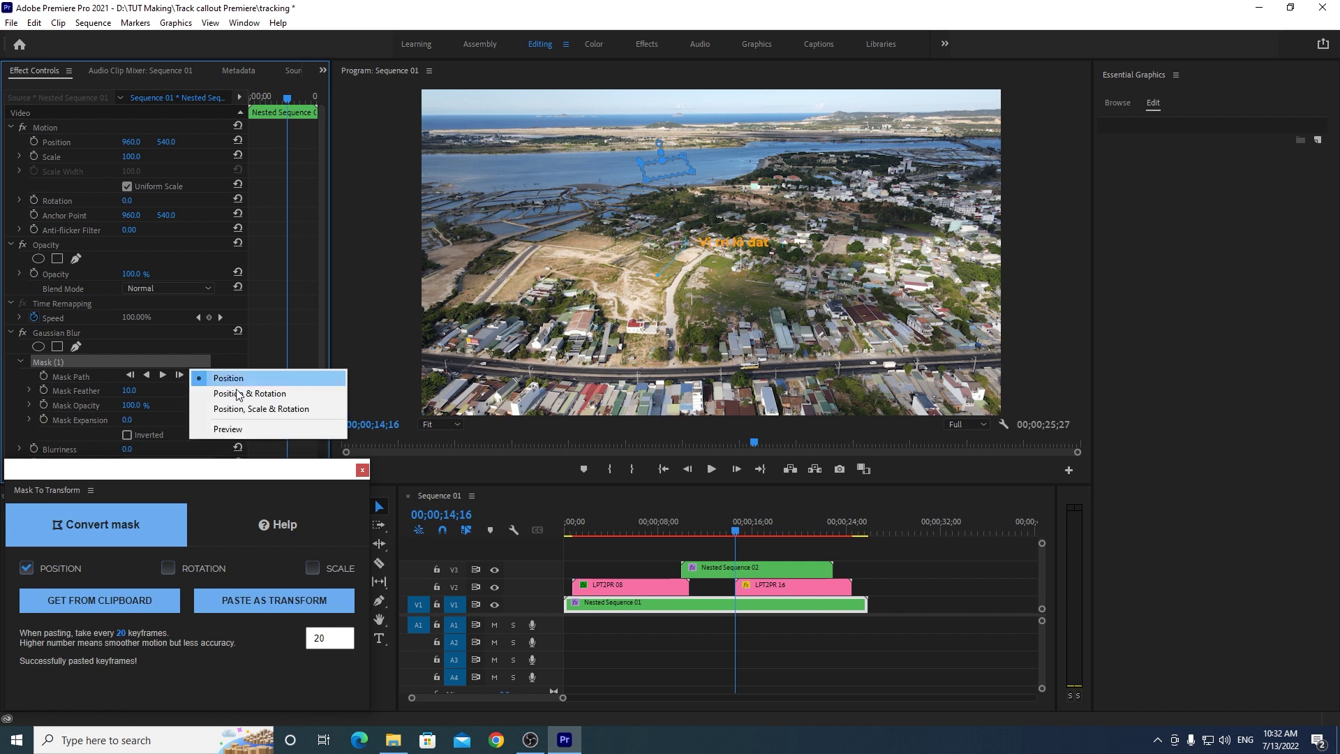
left_click(237, 377)
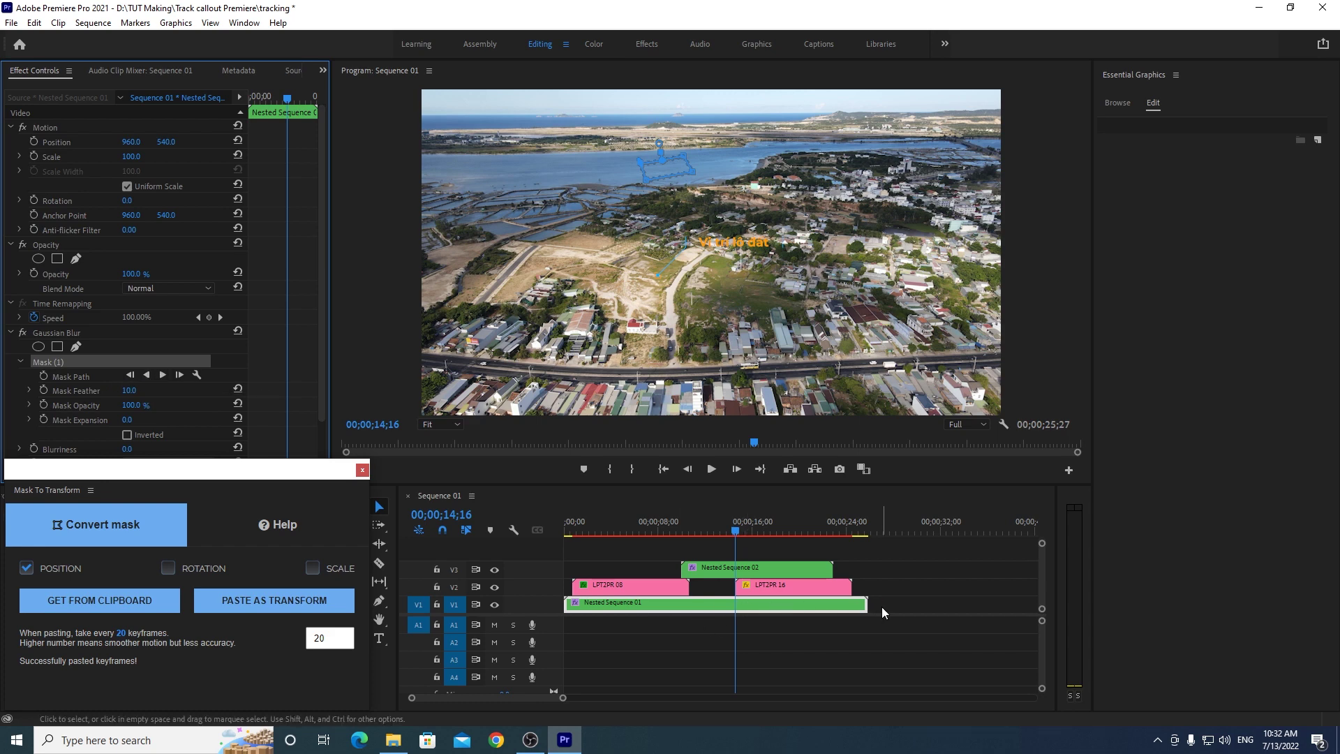
left_click(163, 377)
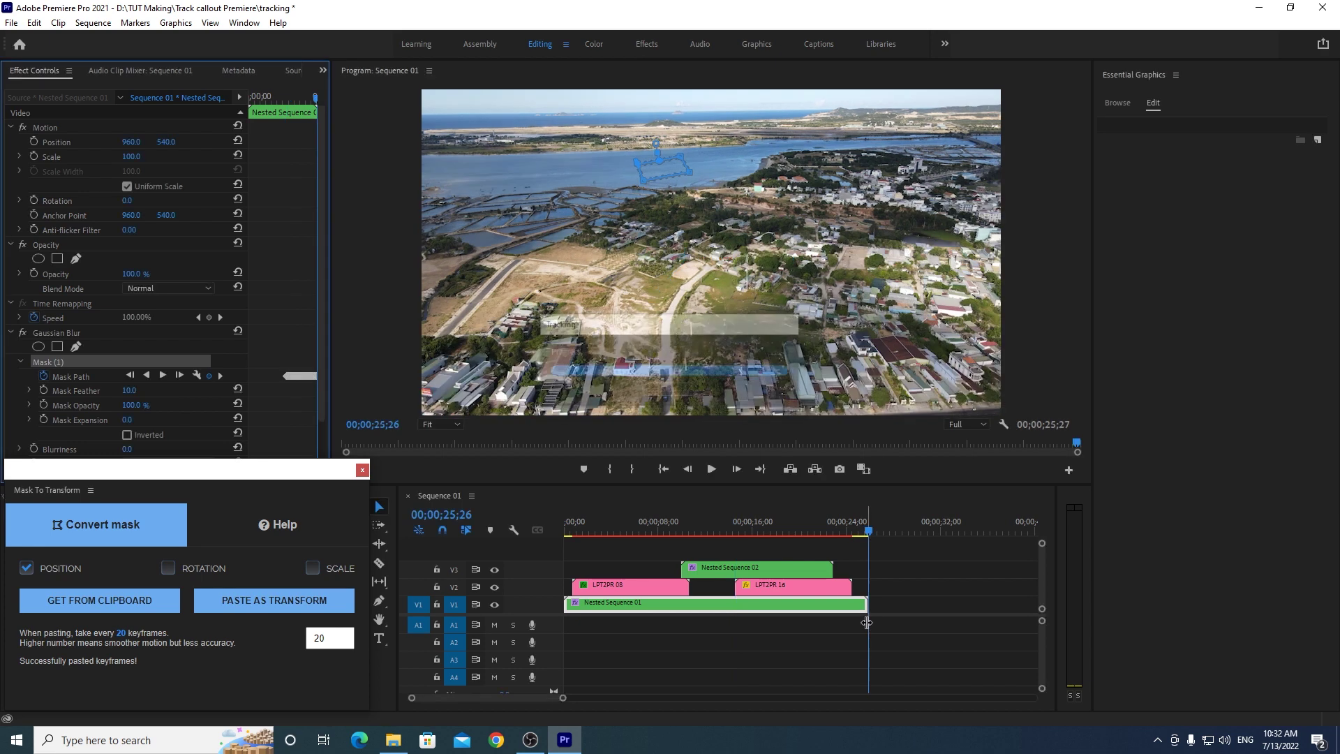
Step: Scrub through the clip and step forward one frame to verify the tracked mask
left_click(831, 548)
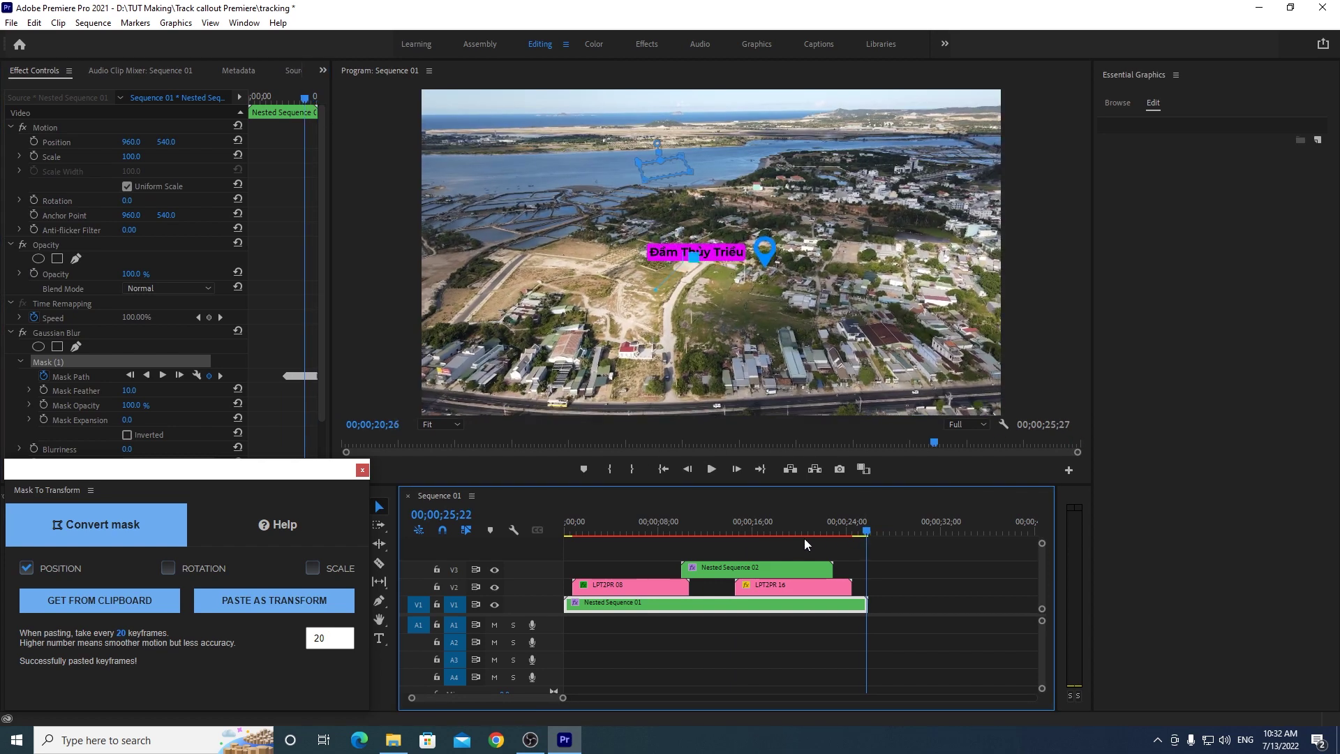
left_click_drag(755, 548, 793, 471)
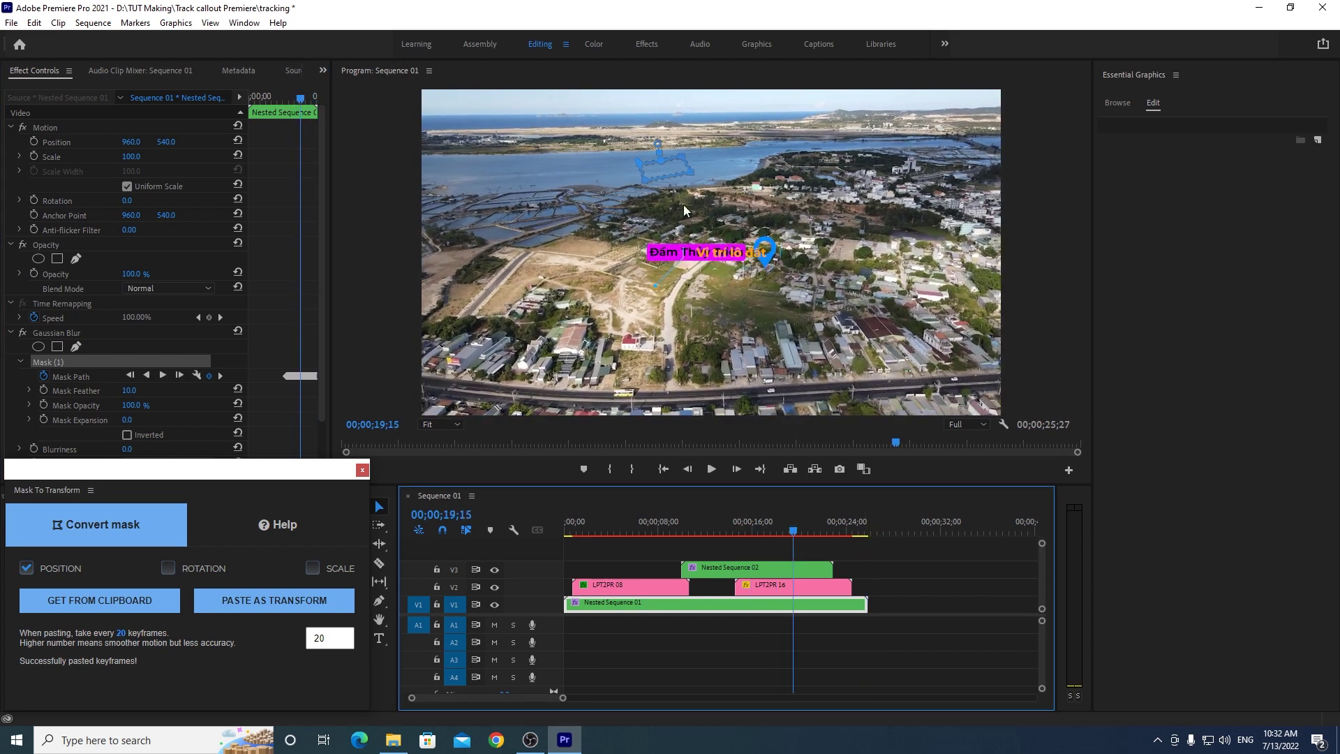
left_click_drag(814, 529, 851, 529)
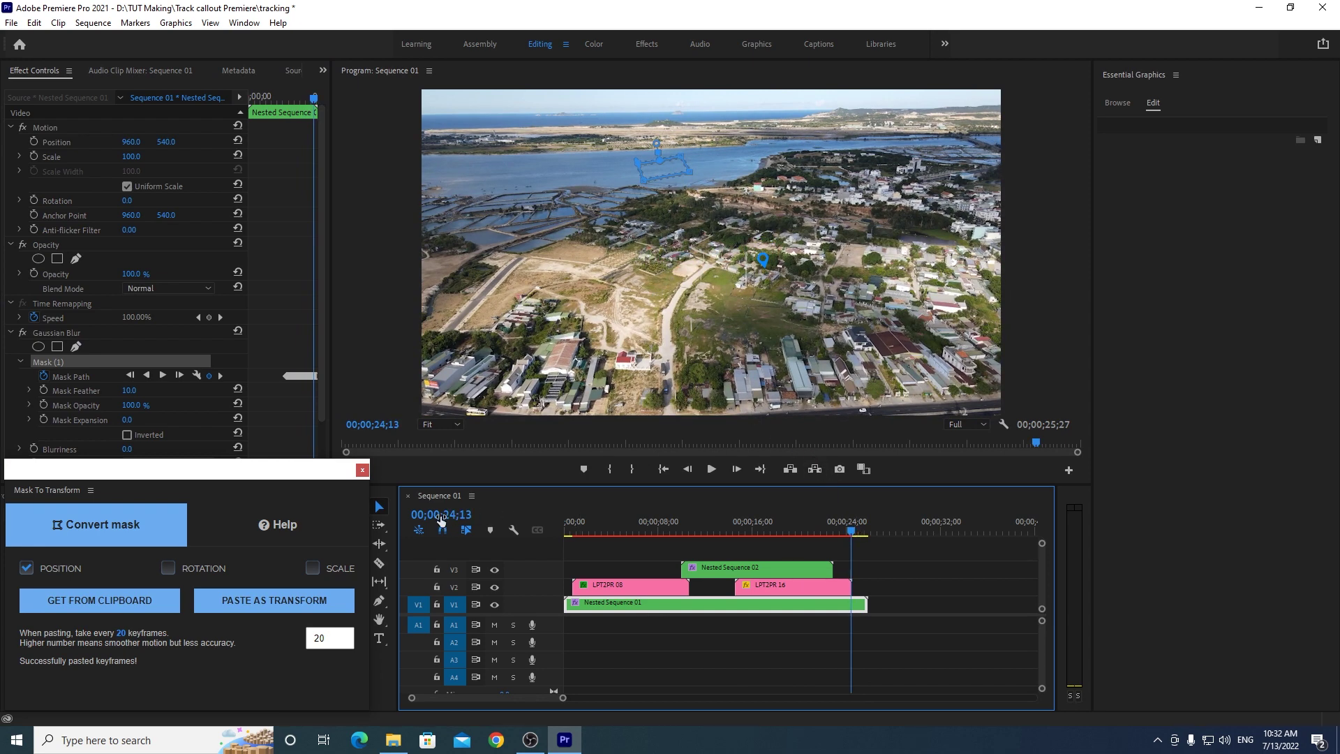
left_click_drag(831, 542, 735, 546)
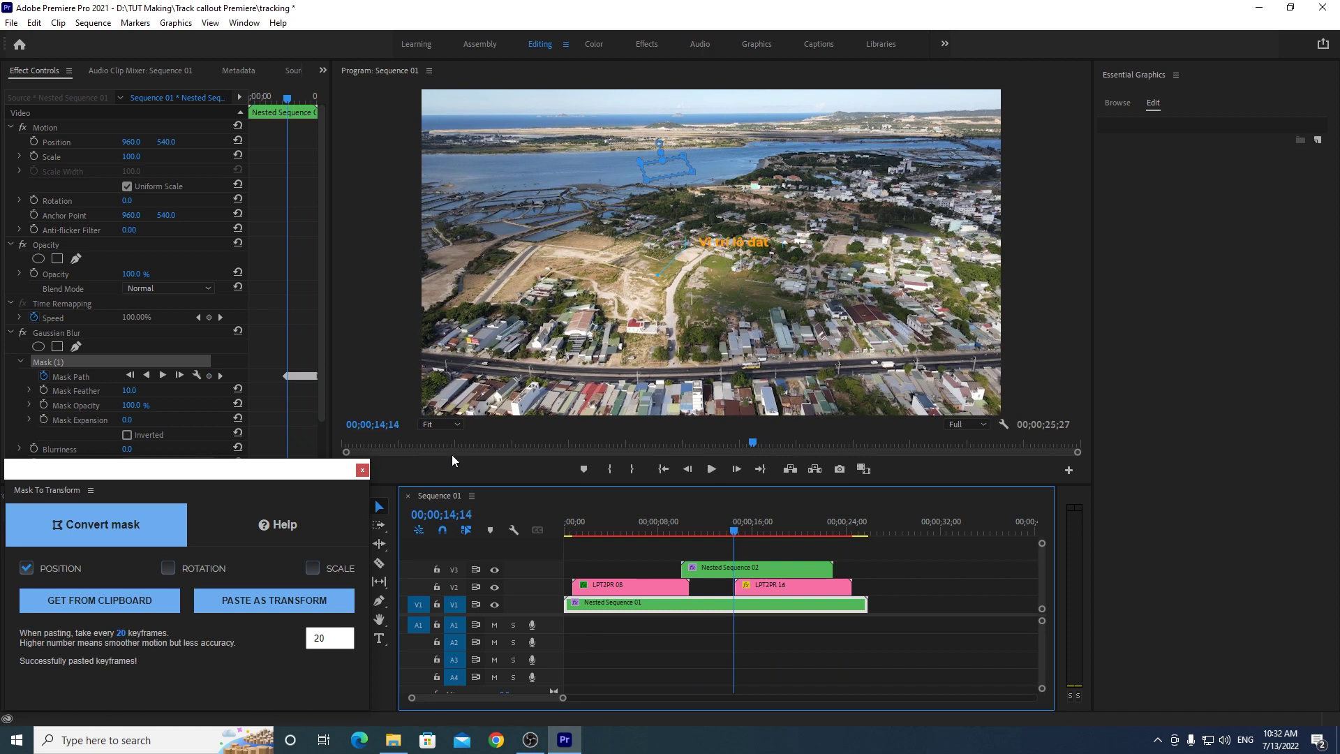
key("Right")
key("Right")
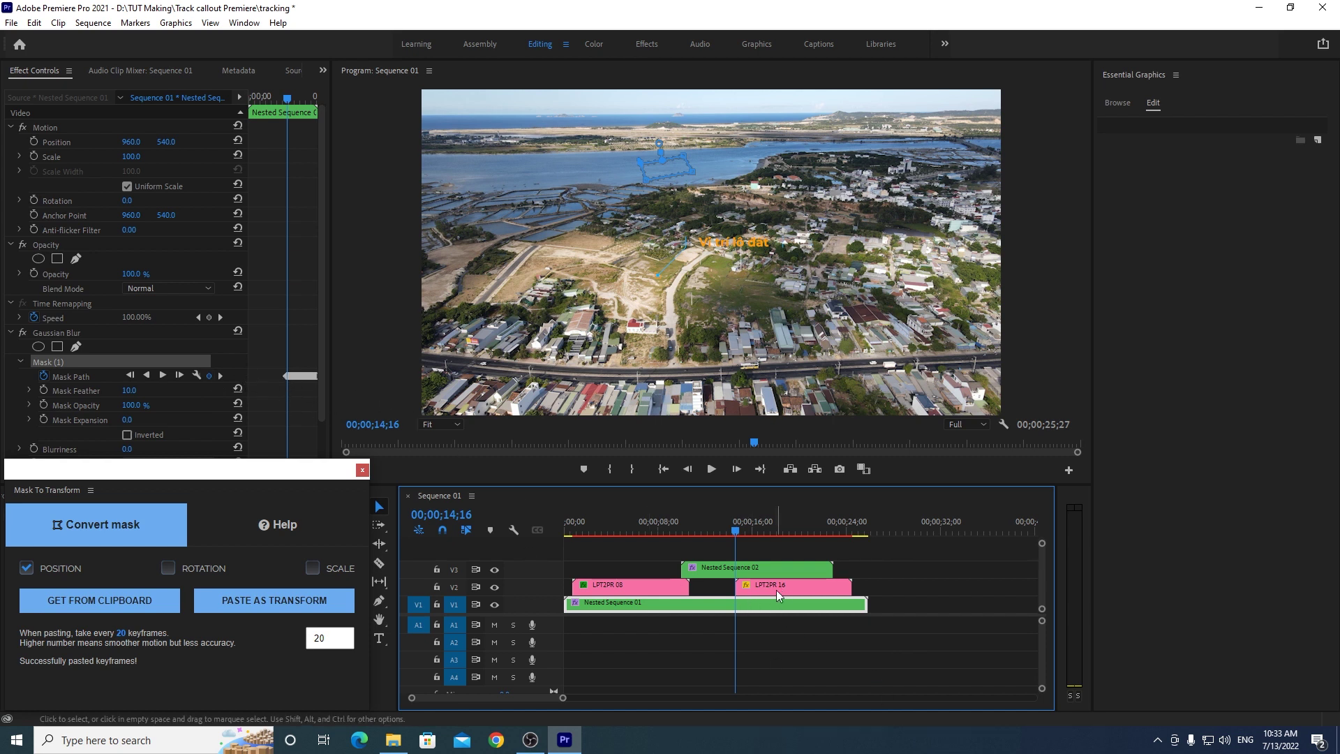
Step: Copy the tracked blur mask and load its 341 keyframes into Mask To Transform
right_click(60, 366)
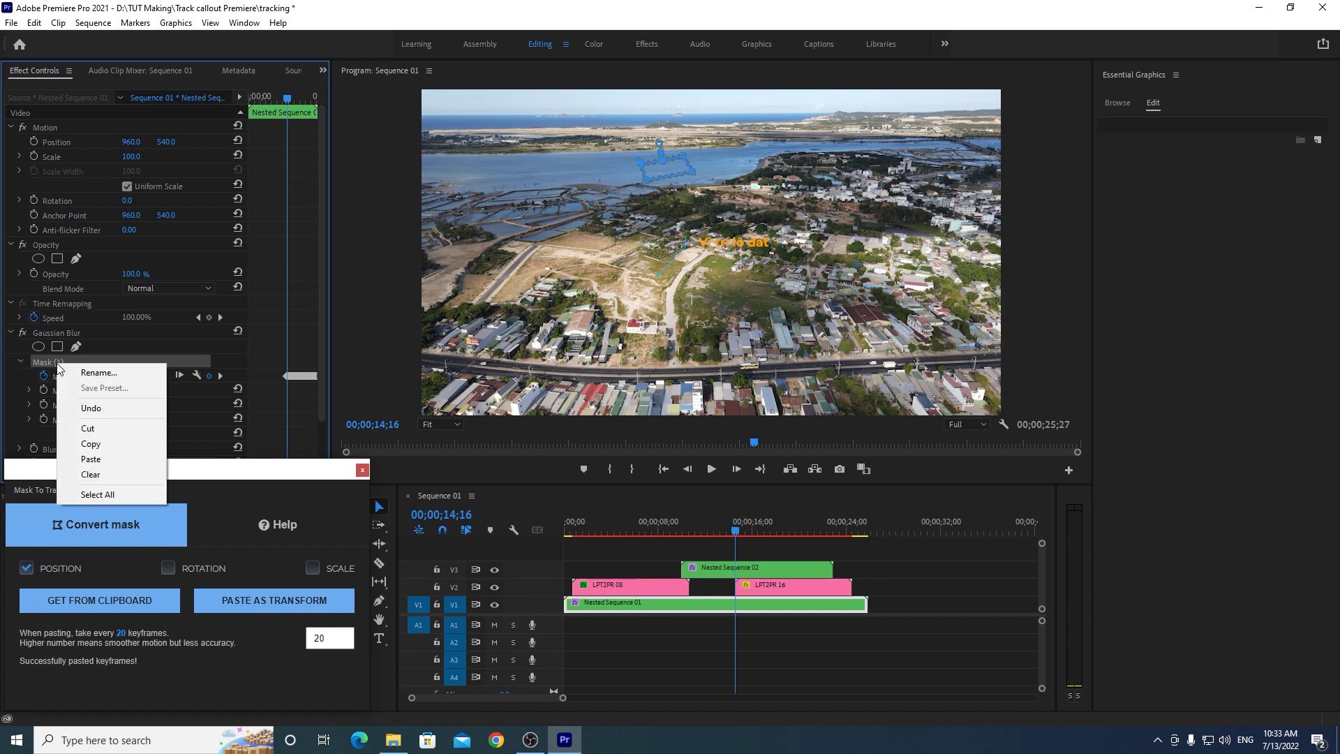
left_click(96, 447)
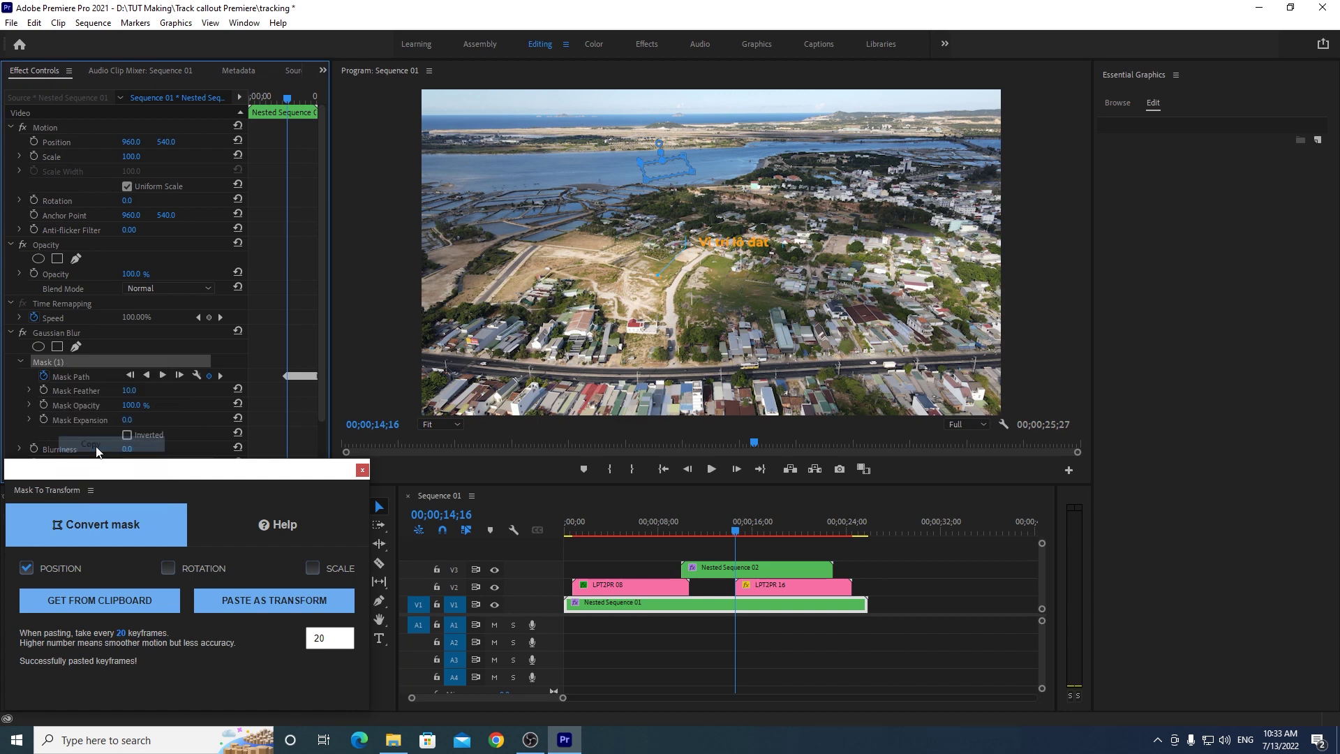
left_click(78, 598)
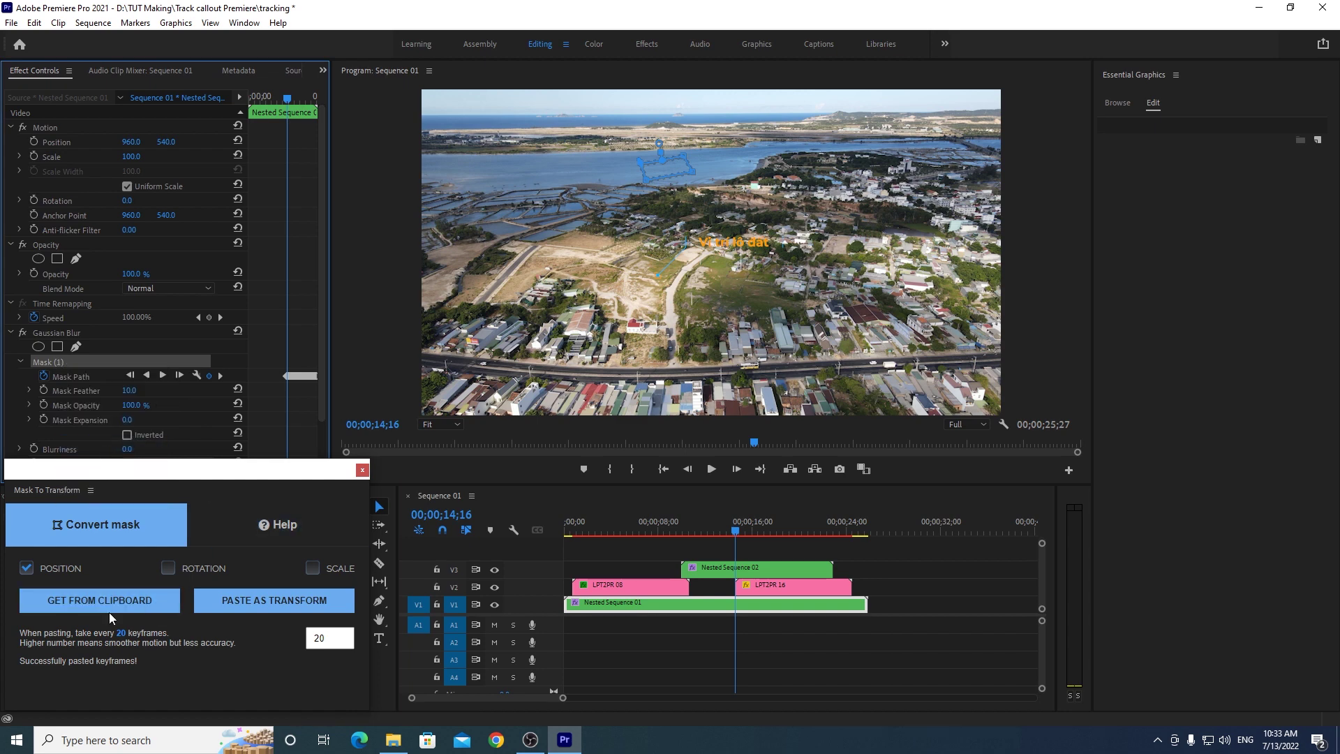
left_click(783, 588)
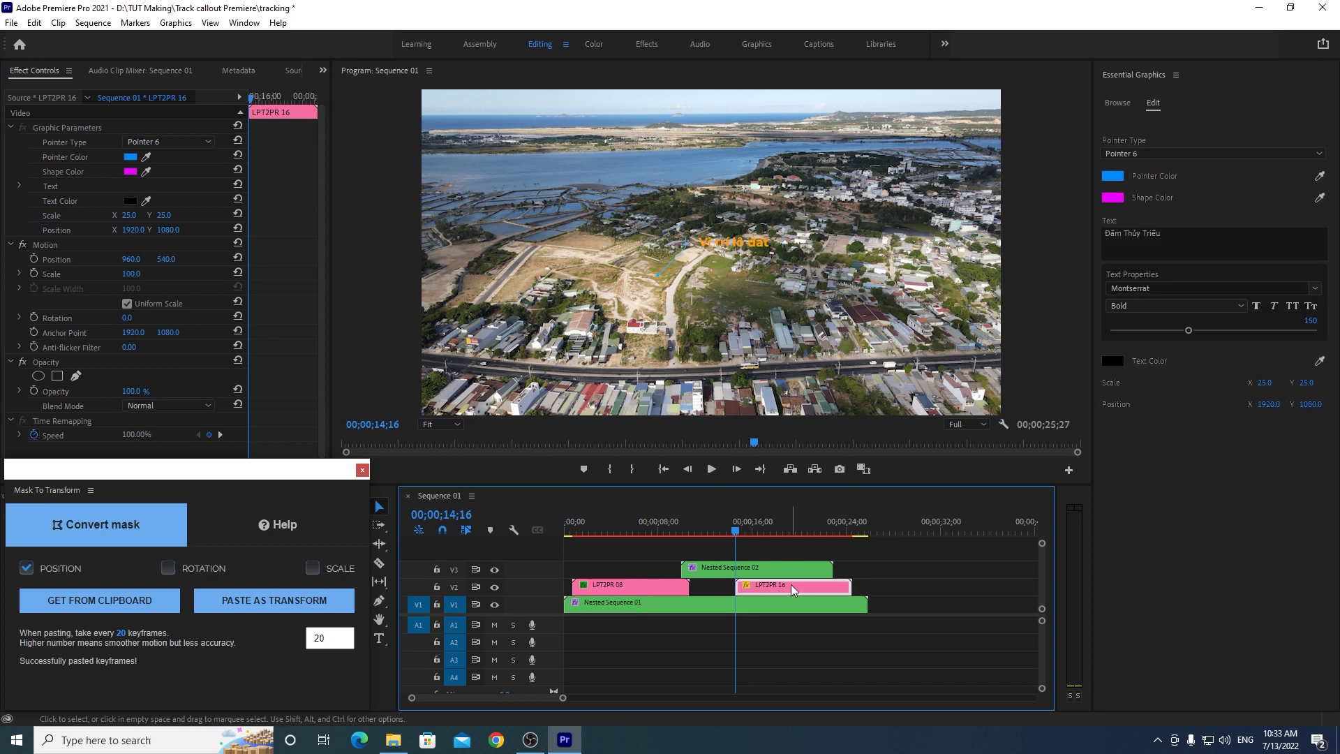
left_click(111, 603)
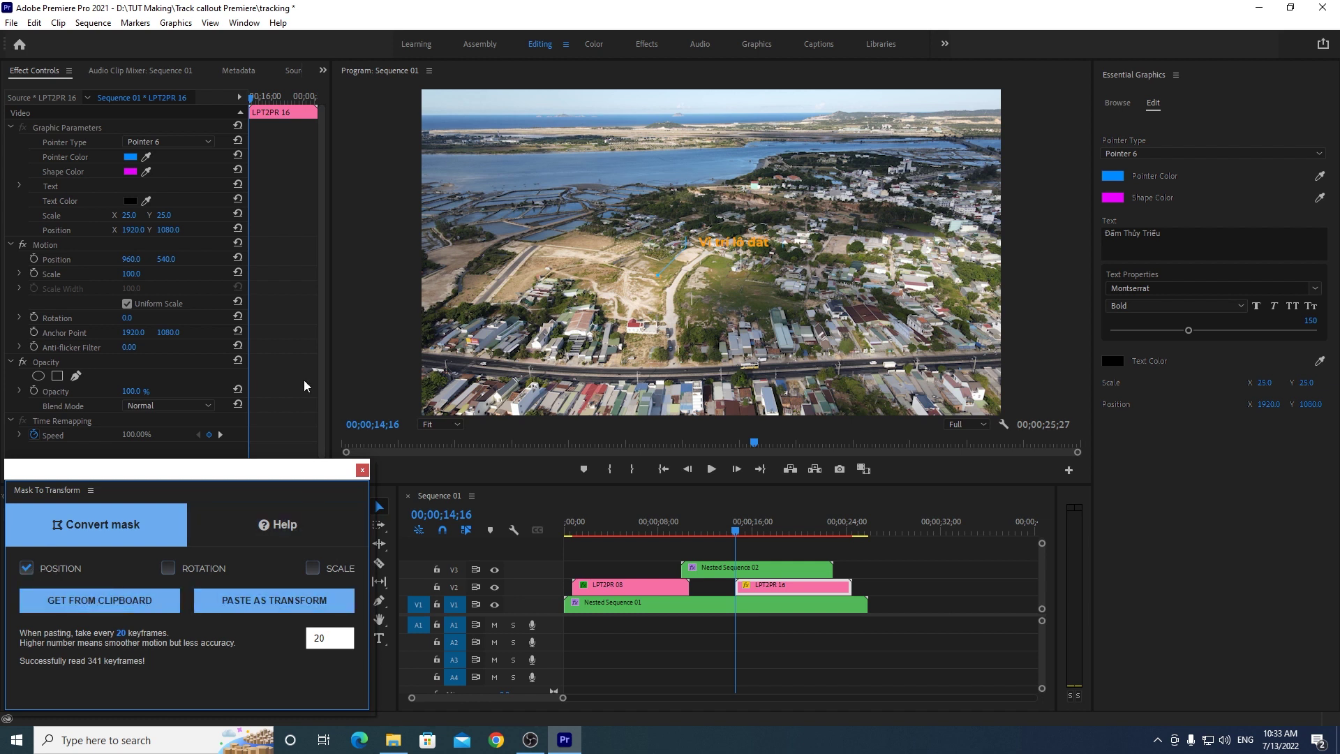
Step: Paste the keyframes as Transform Position on the LPT2PR 16 callout and play back to check
left_click(801, 590)
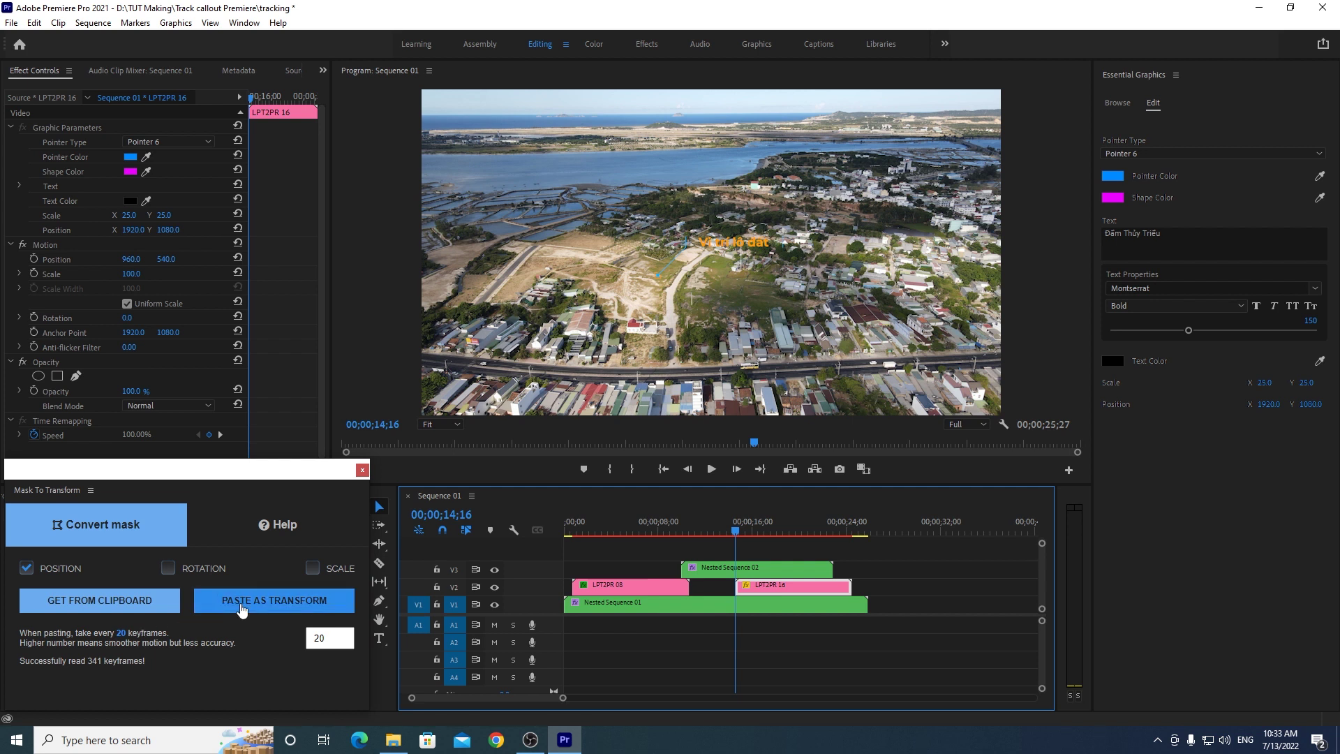
left_click(274, 602)
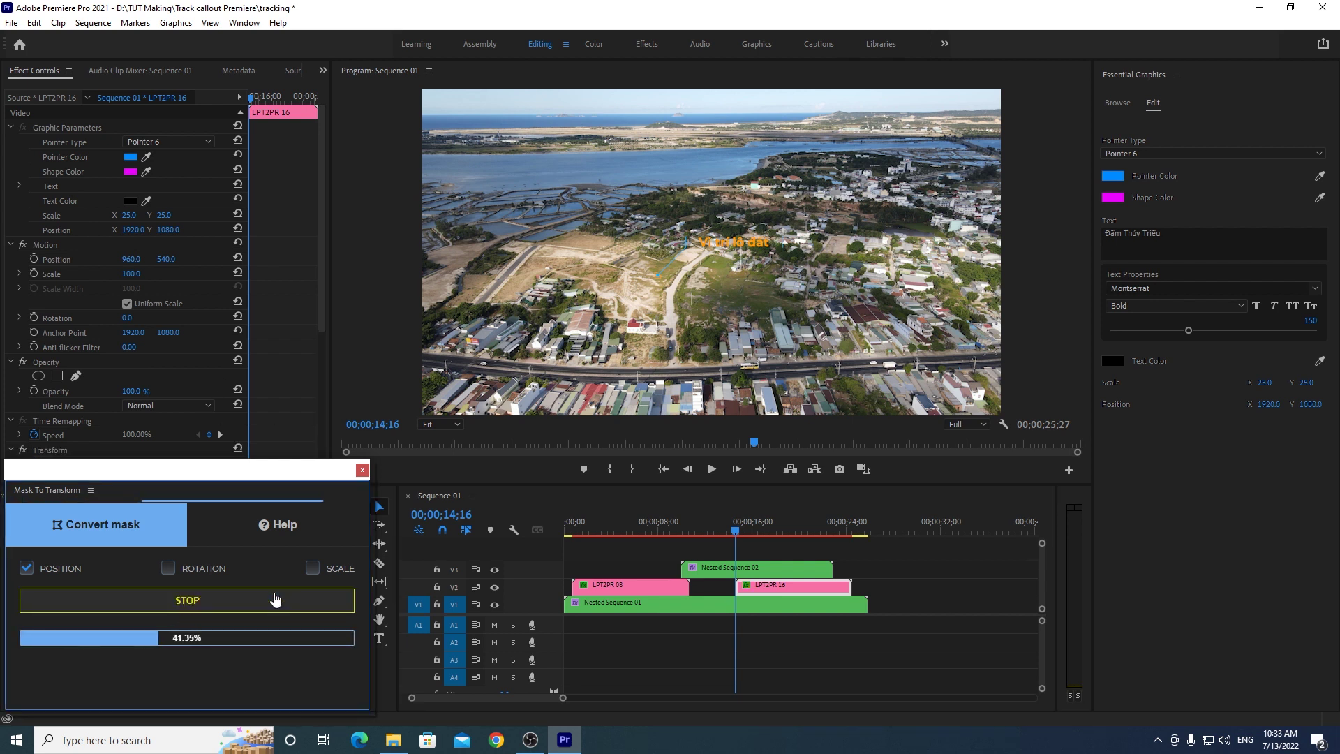
left_click_drag(321, 282, 321, 388)
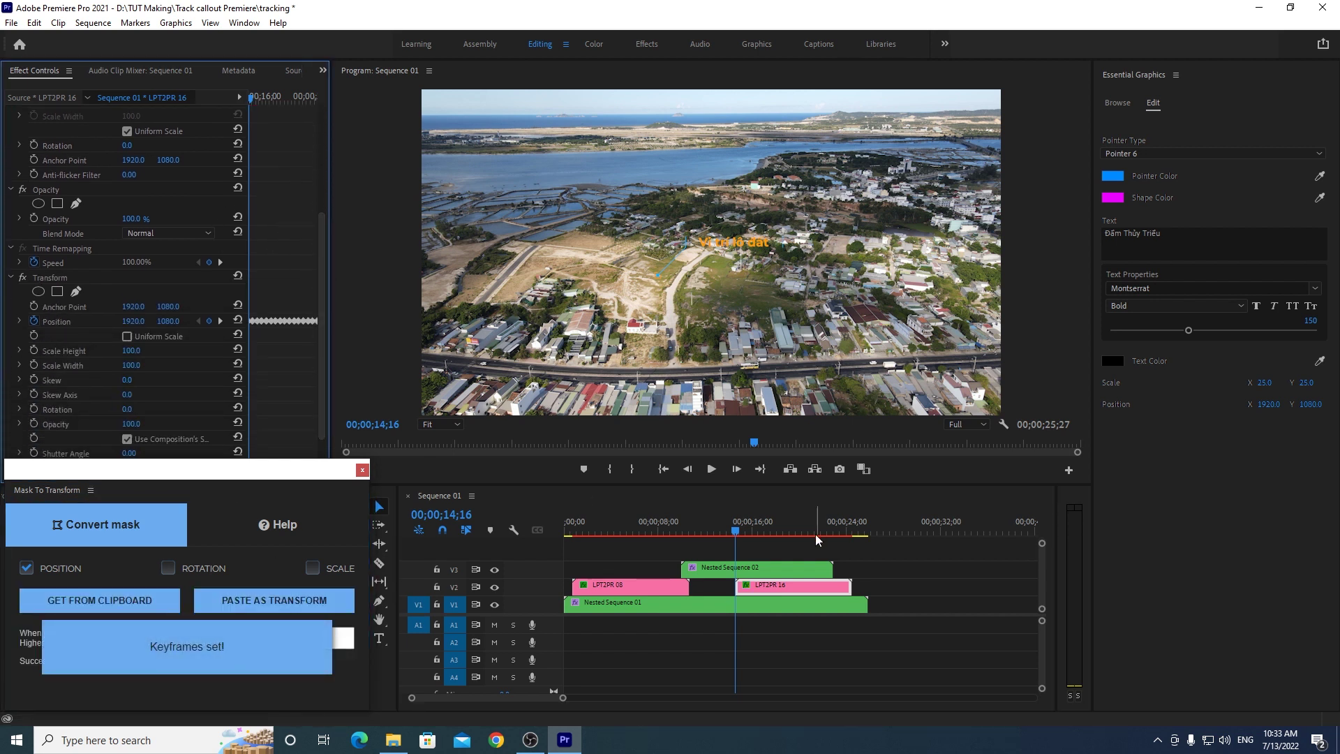
left_click(730, 528)
left_click(711, 469)
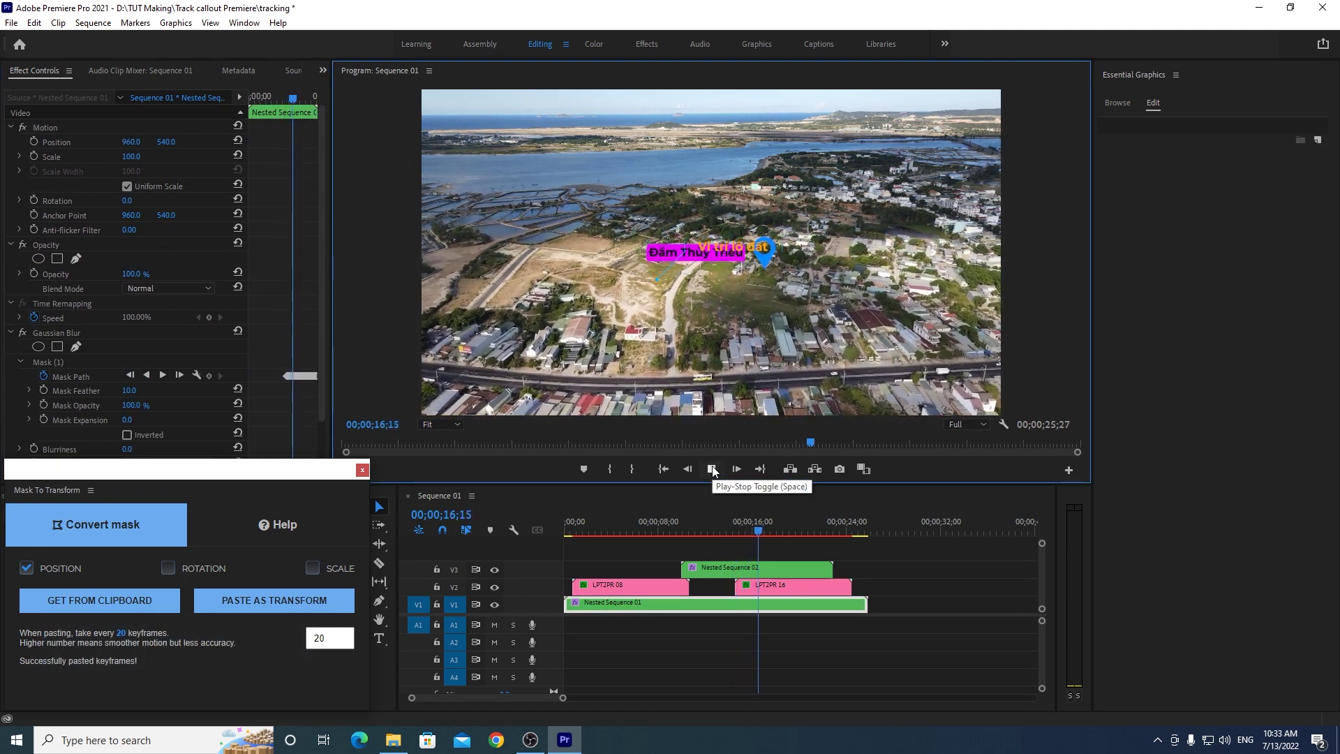
Step: Stop playback, select LPT2PR 16 and move the magenta callout up over the lagoon
left_click(789, 551)
key("space")
left_click(827, 588)
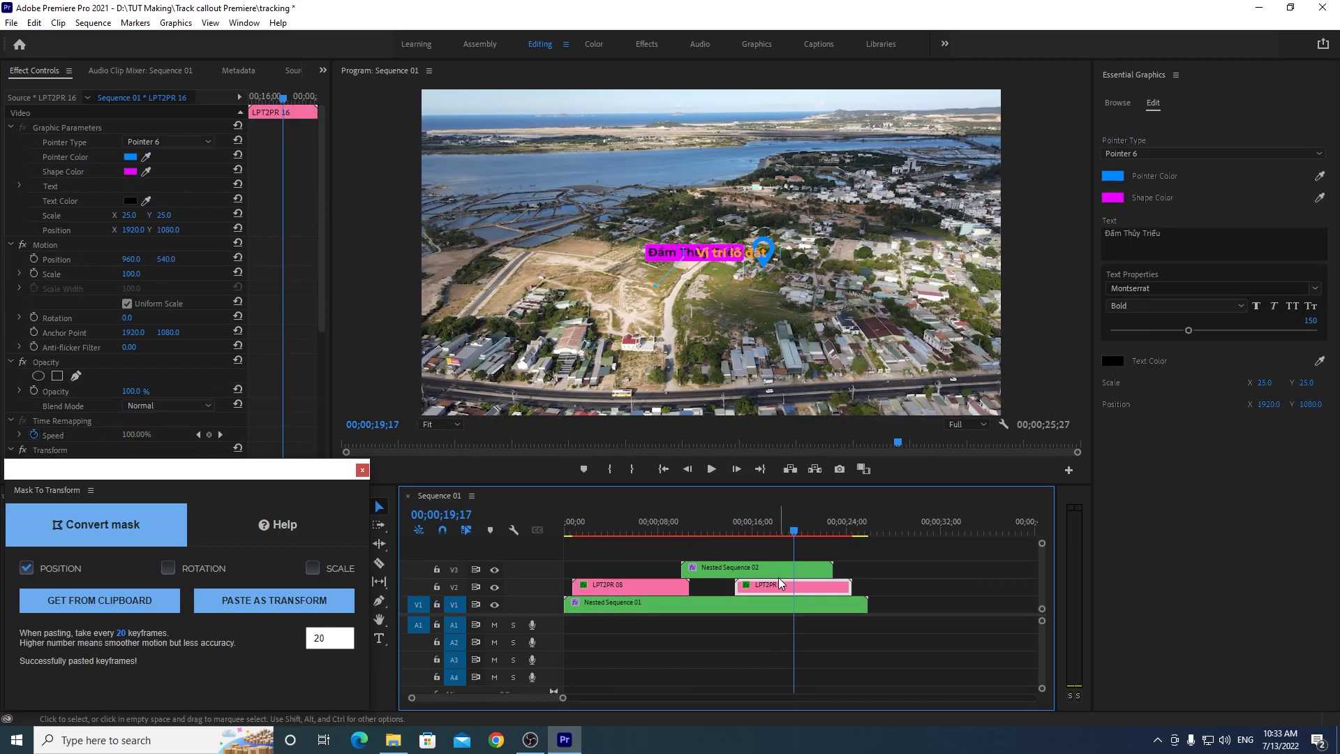
left_click_drag(320, 261, 328, 415)
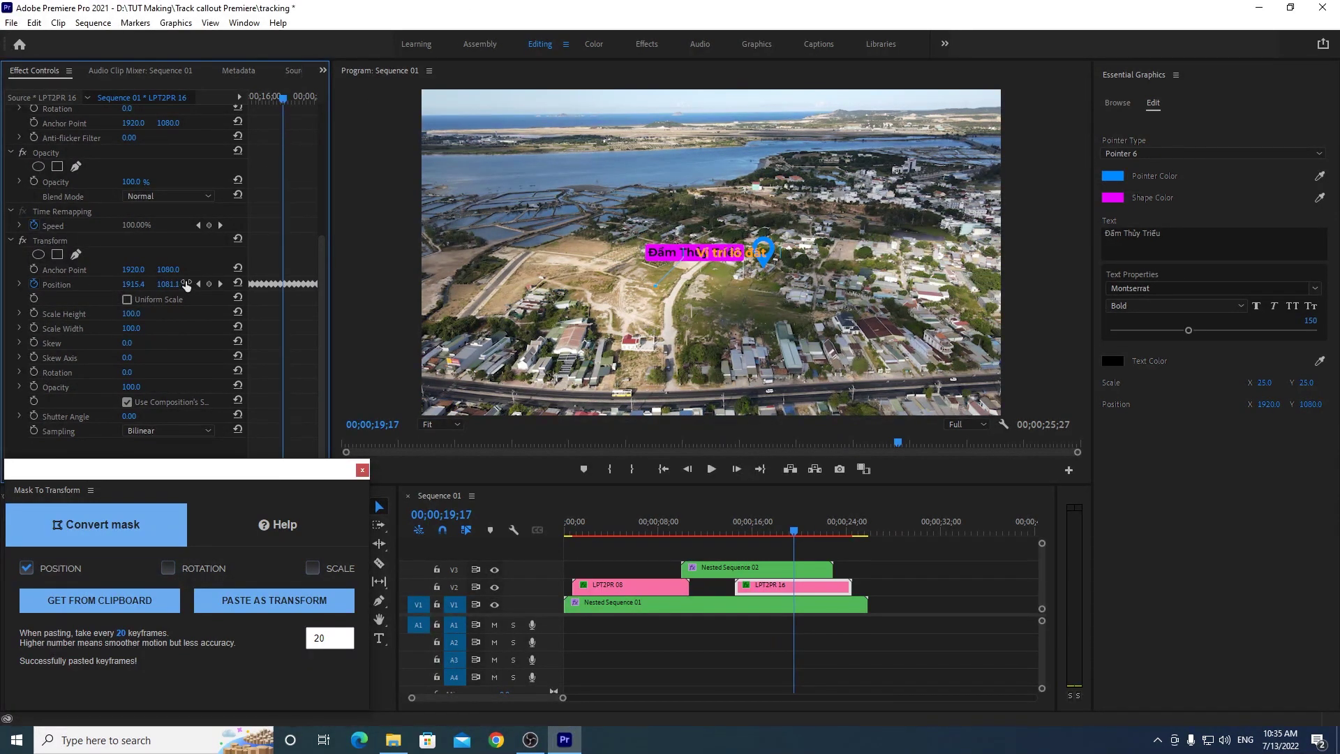
left_click_drag(168, 269, 266, 269)
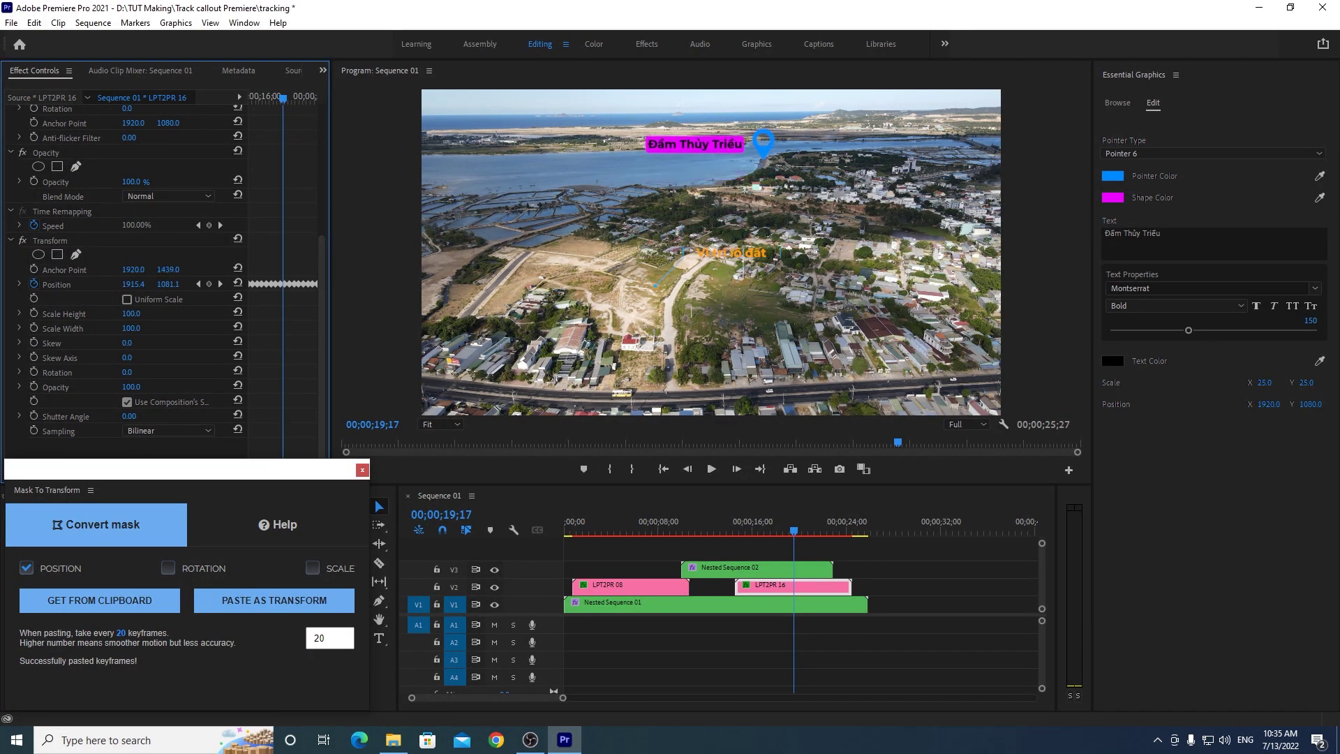
mouse_move(133, 270)
left_mouse_down()
mouse_move(113, 269)
mouse_move(136, 283)
mouse_move(160, 269)
left_mouse_up()
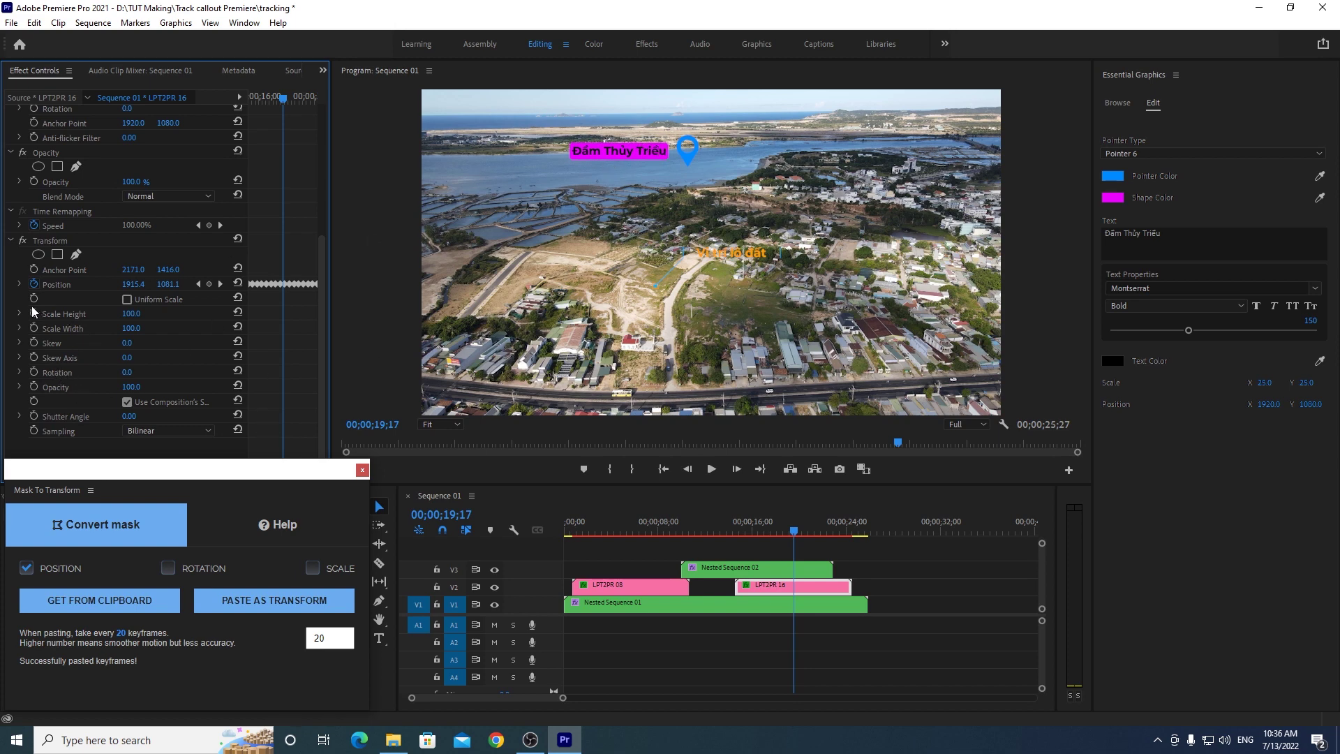
Step: Scale the callout uniformly to 68, fine-tune its position, and play back from 13;19
left_click(127, 299)
left_click_drag(130, 314, 116, 314)
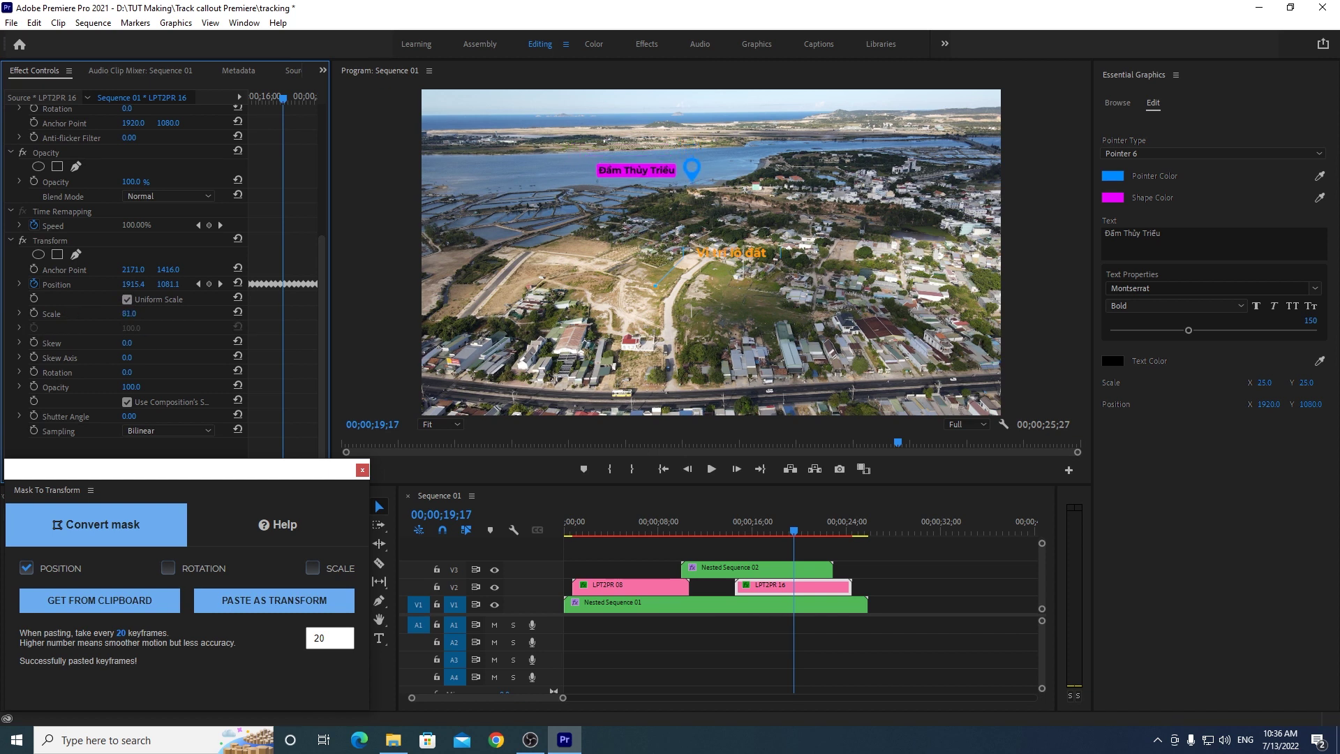
left_click_drag(129, 314, 121, 314)
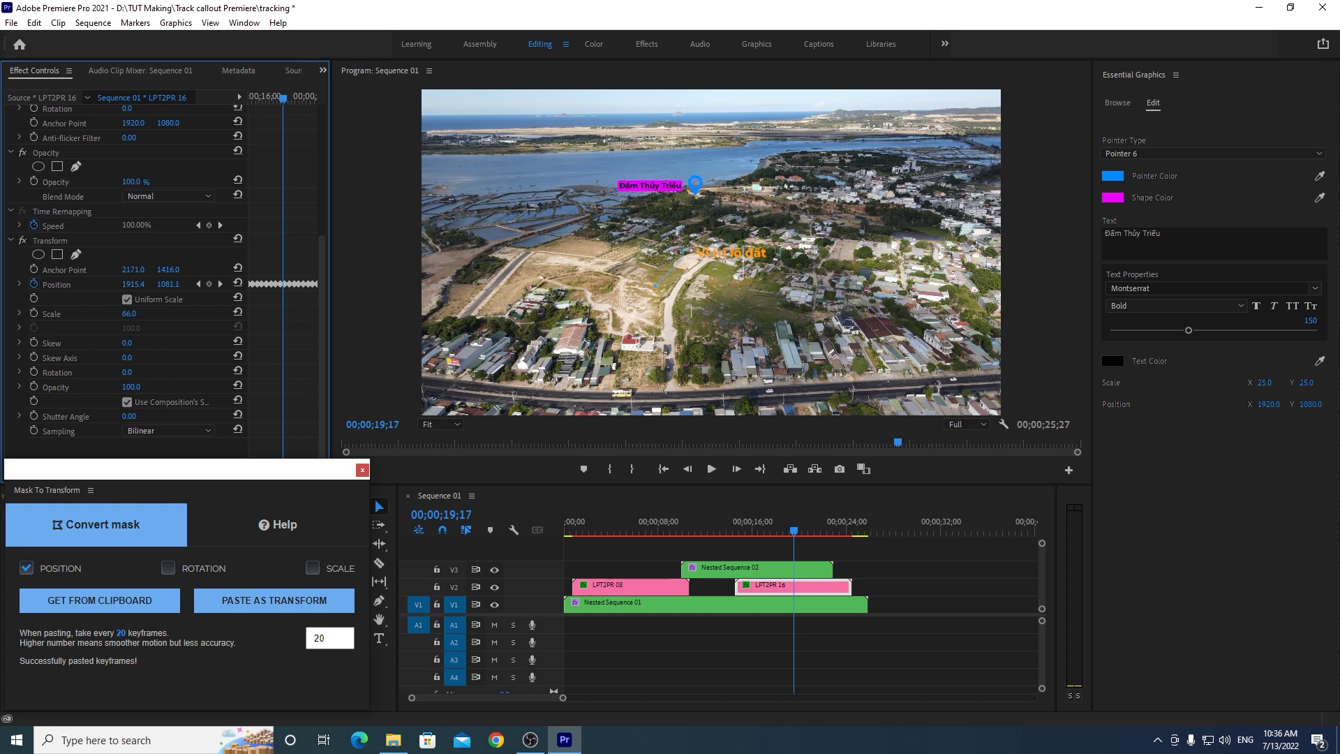
left_click_drag(165, 273, 172, 270)
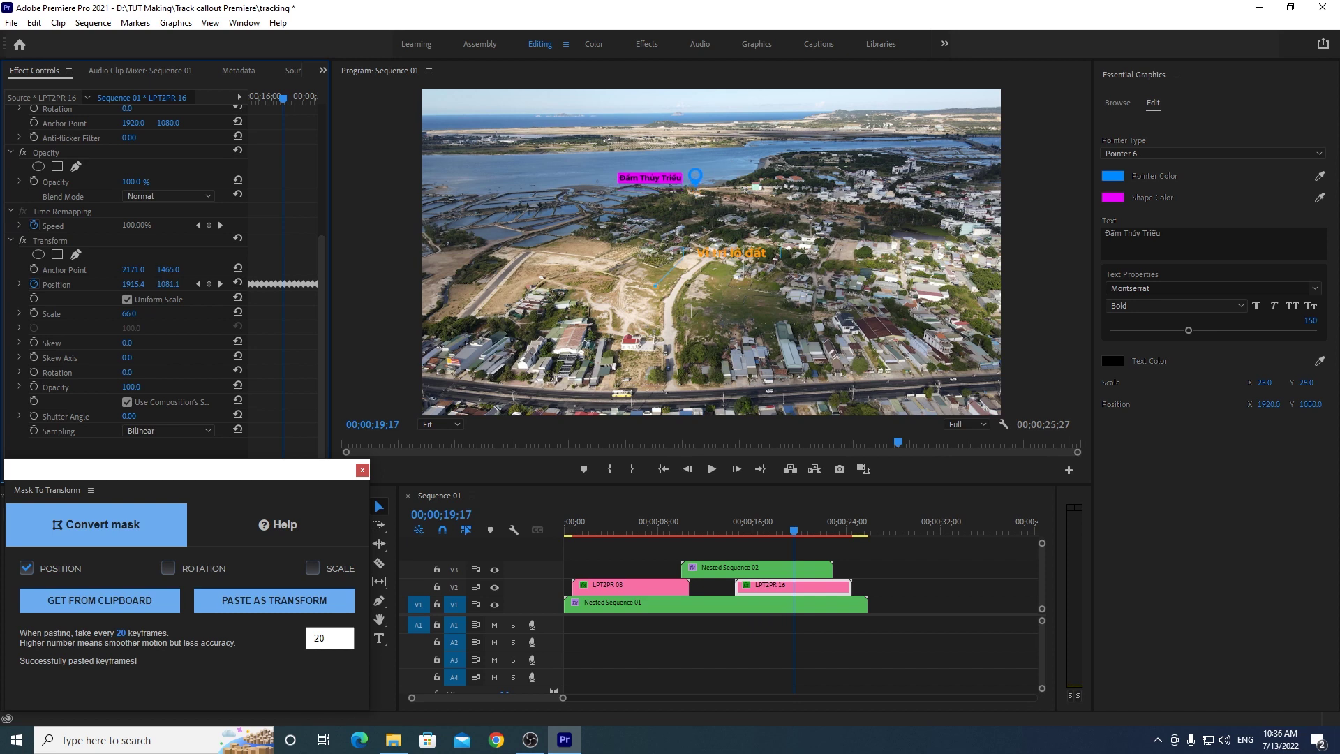
left_click_drag(134, 270, 156, 274)
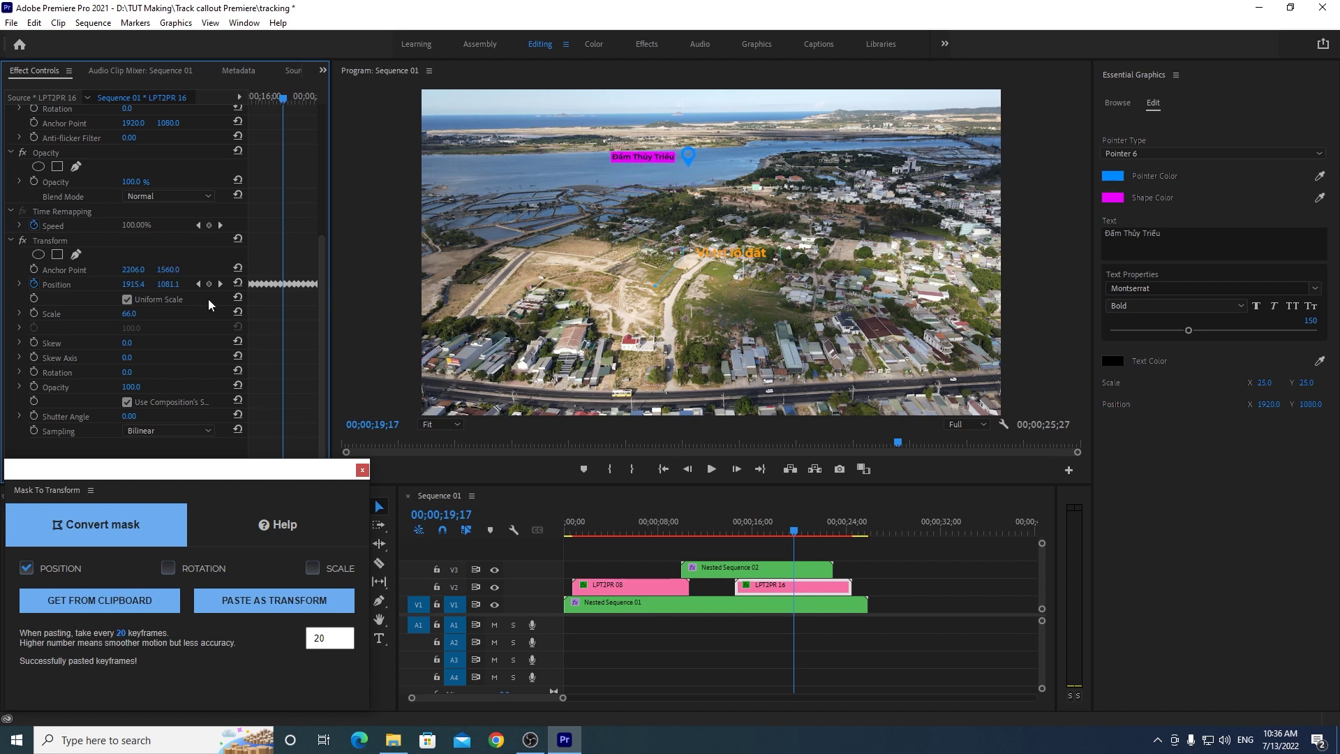
left_click(141, 312)
key("Return")
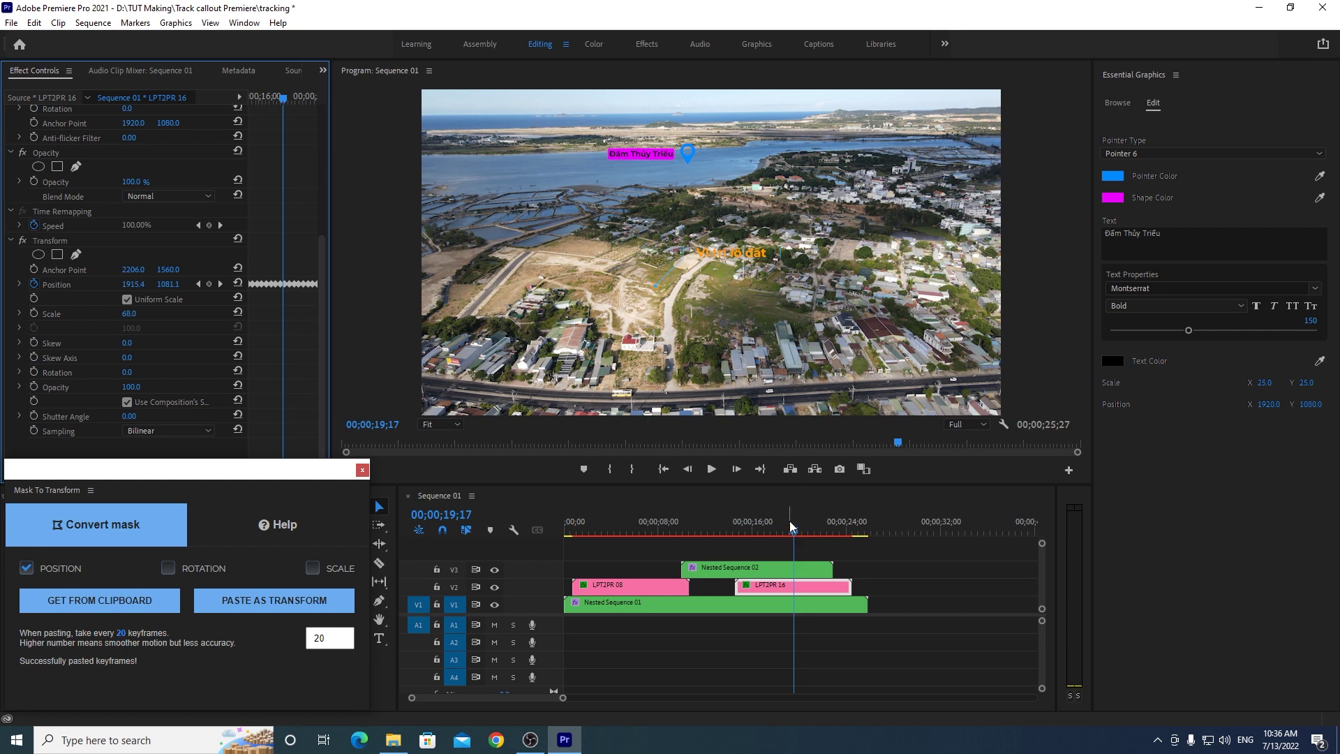
left_click(727, 539)
left_click(712, 469)
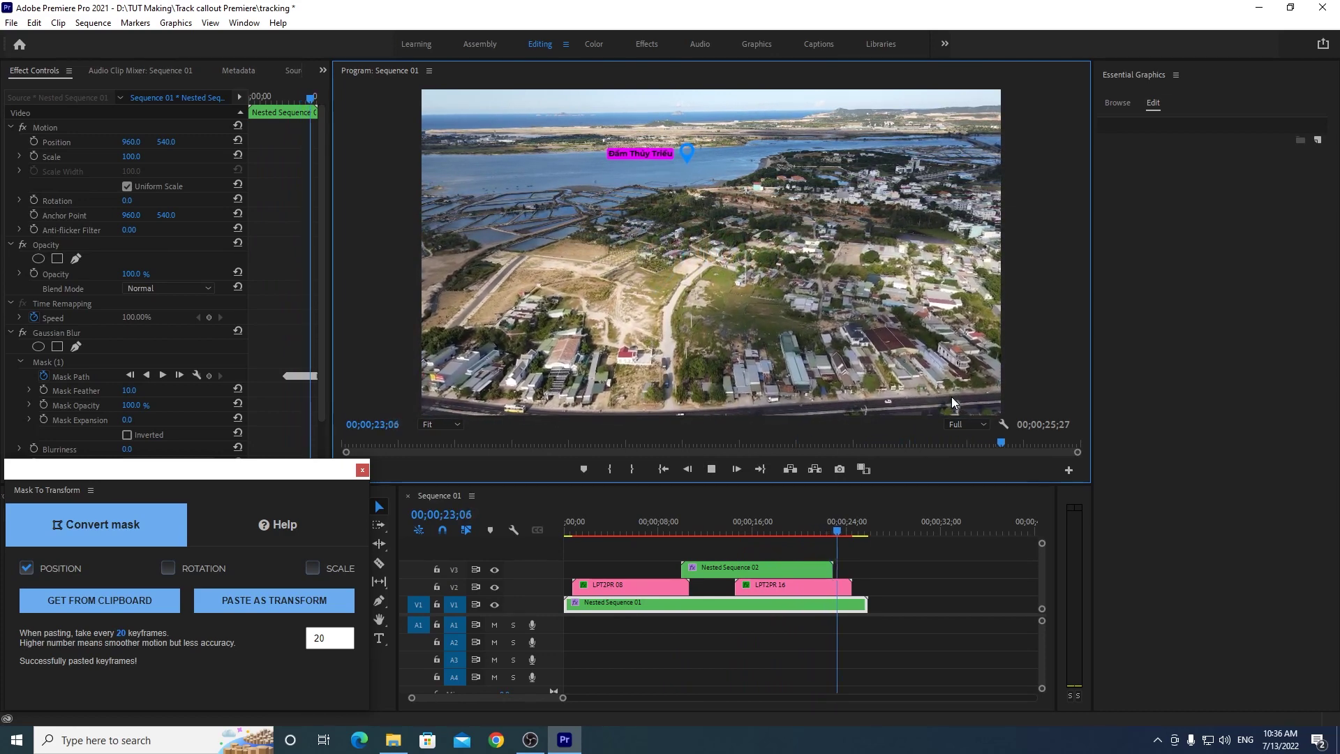
Step: Drop the vecteezy_shot-in-miami-usa clip onto Sequence 02's V1, keeping the existing sequence settings
left_click_drag(863, 534, 866, 530)
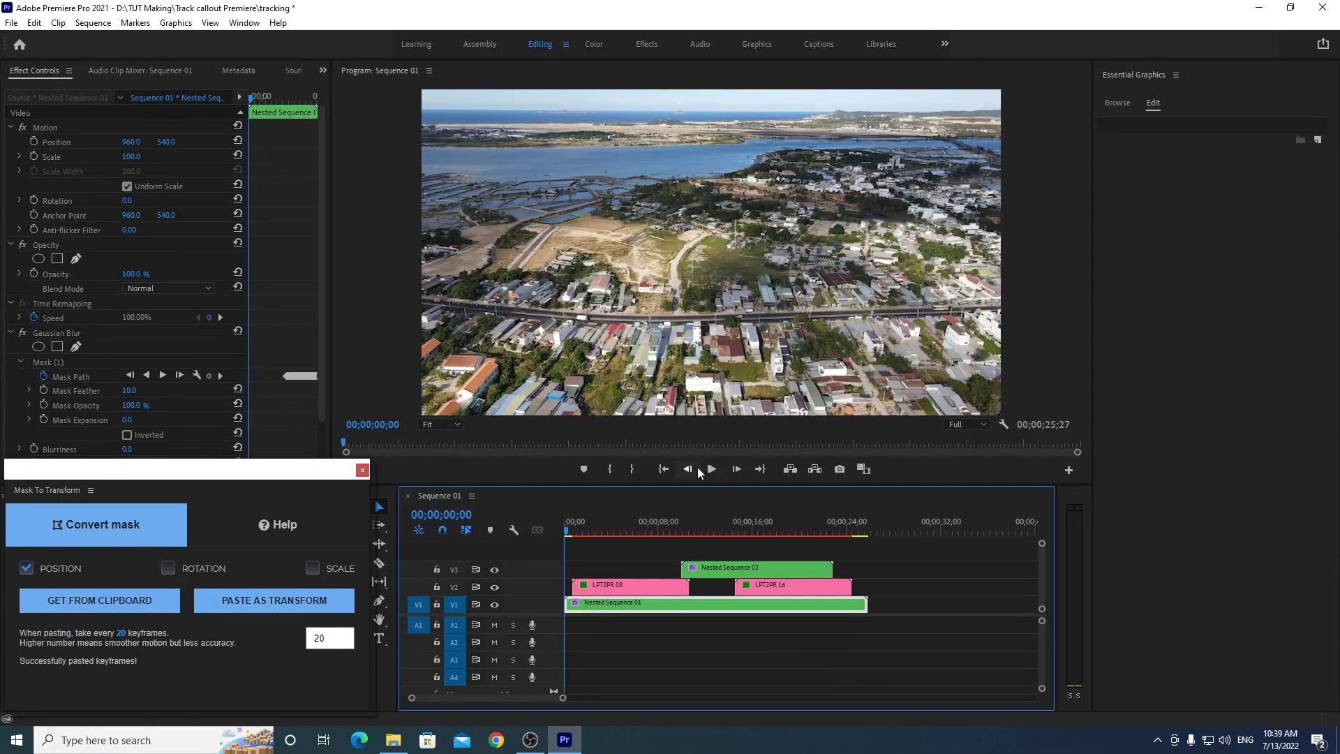
left_click(710, 470)
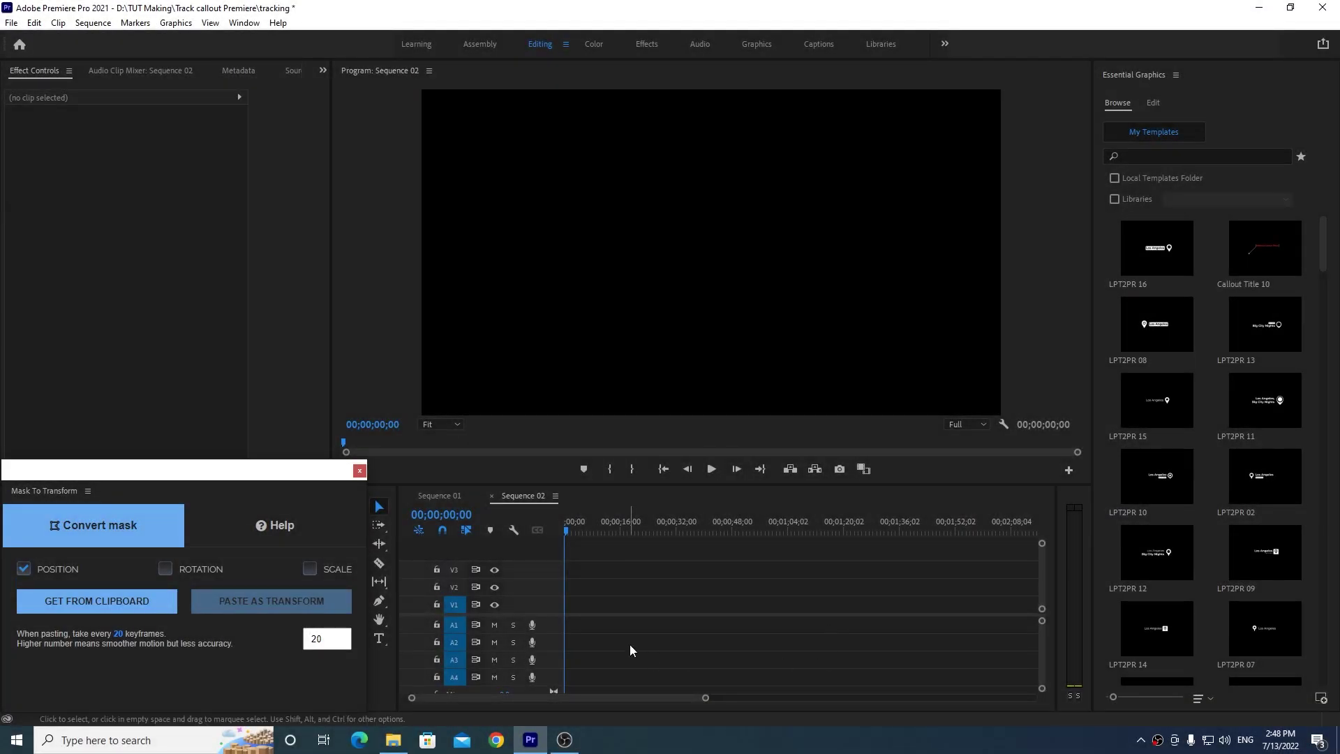
left_click(393, 740)
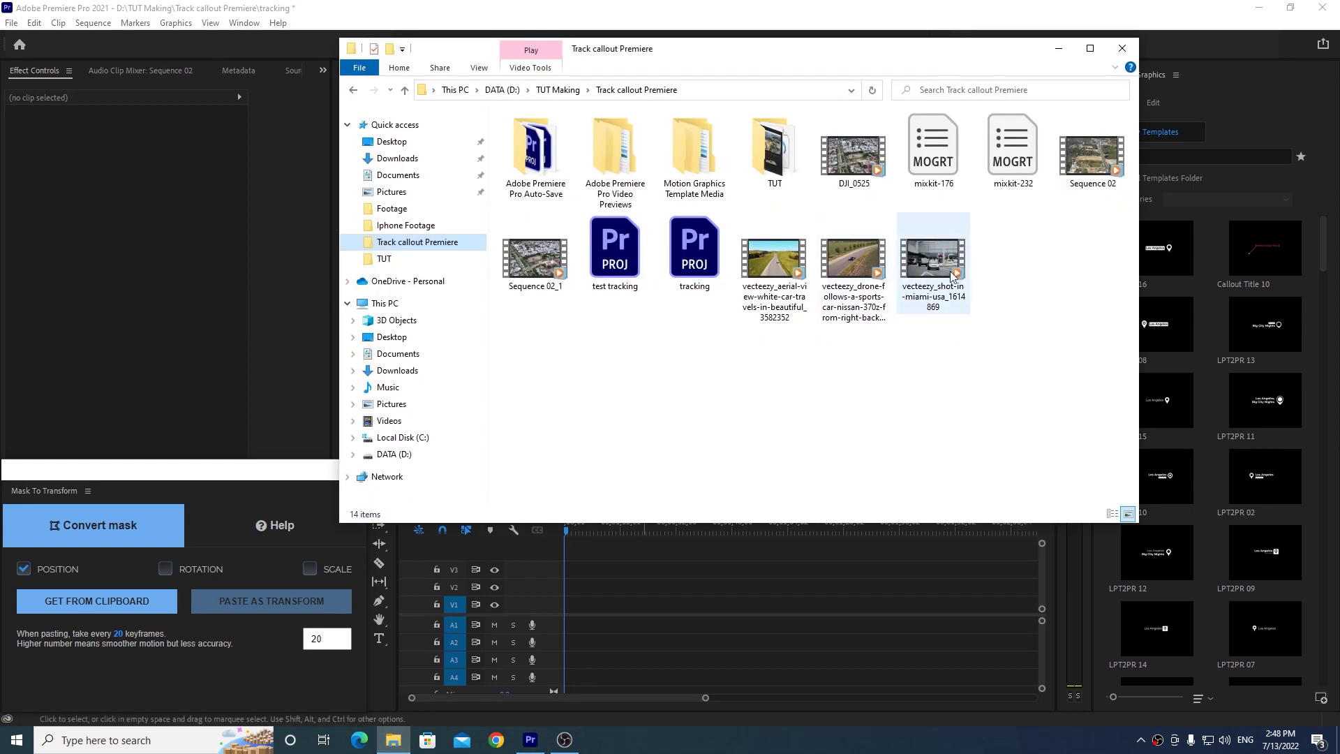
left_click_drag(957, 278, 555, 597)
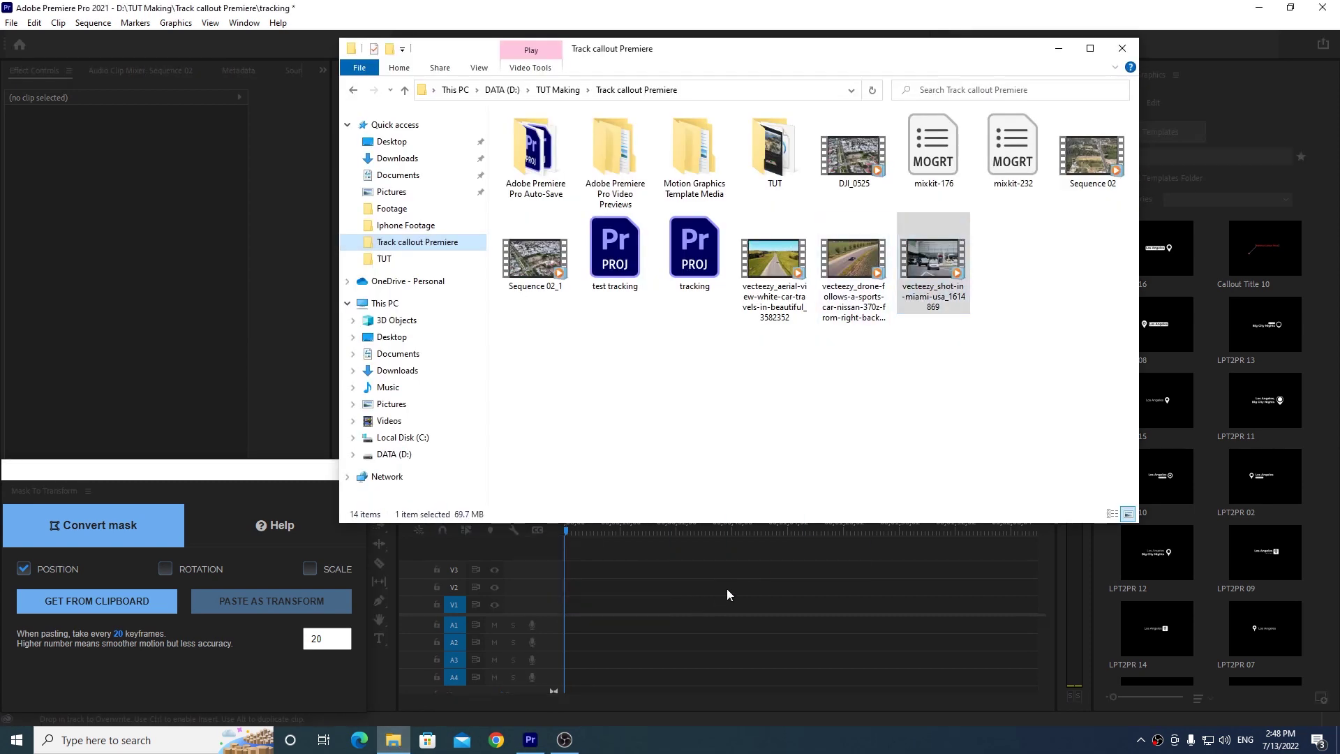
left_click(789, 399)
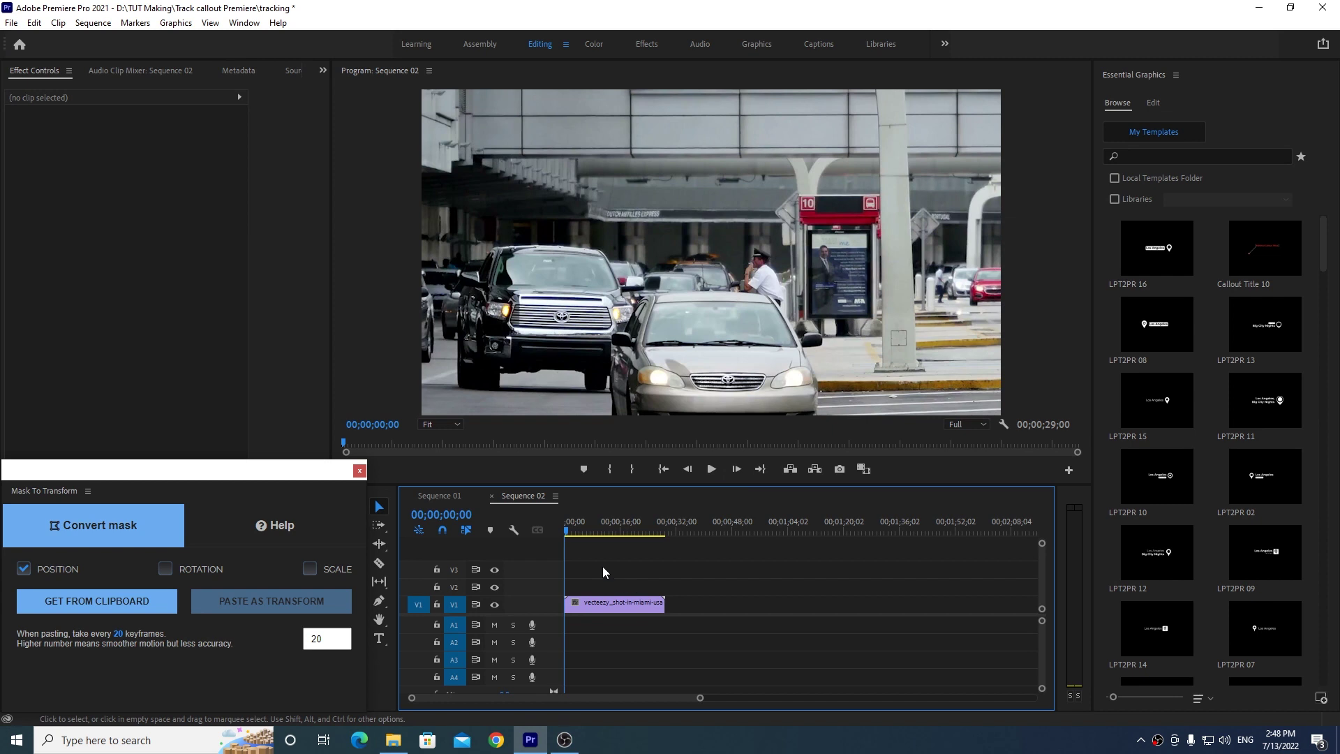
Step: Zoom the timeline, select the Miami clip on V1, and start editing its Motion Scale
left_click_drag(701, 698, 598, 698)
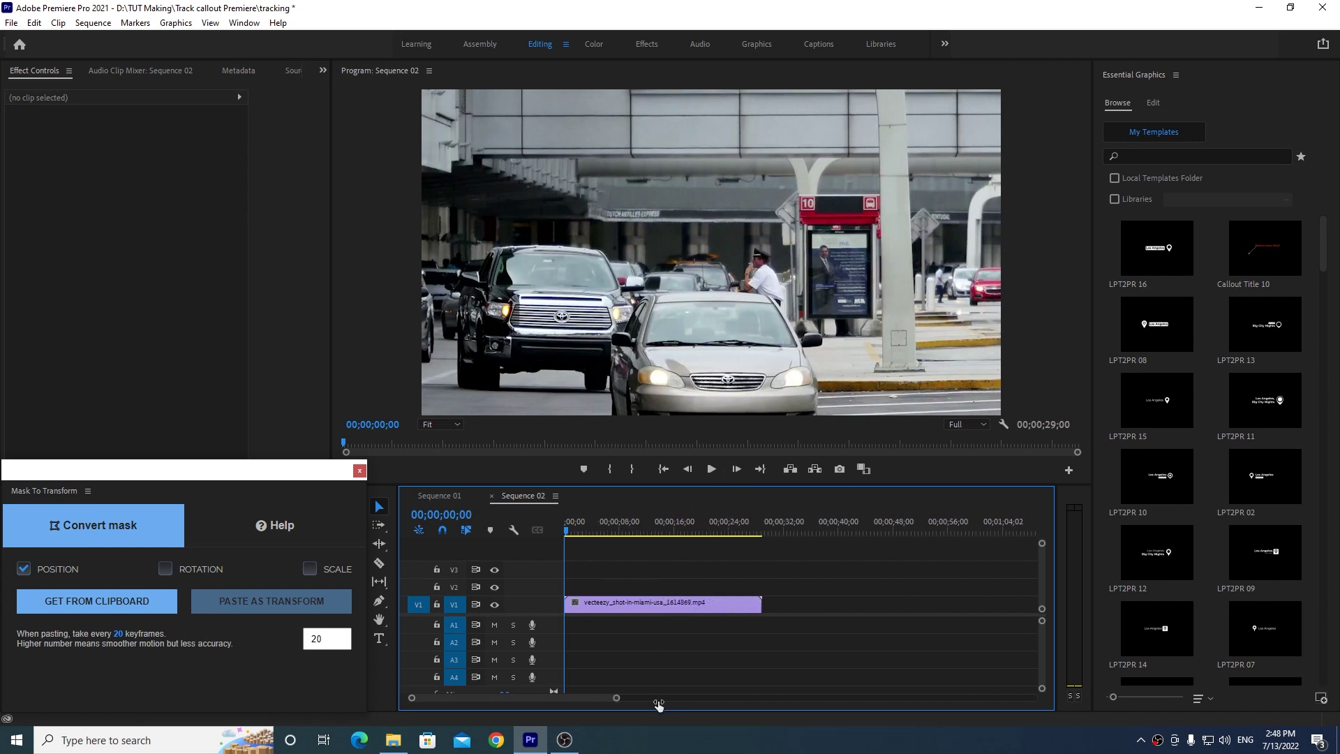
left_click(639, 605)
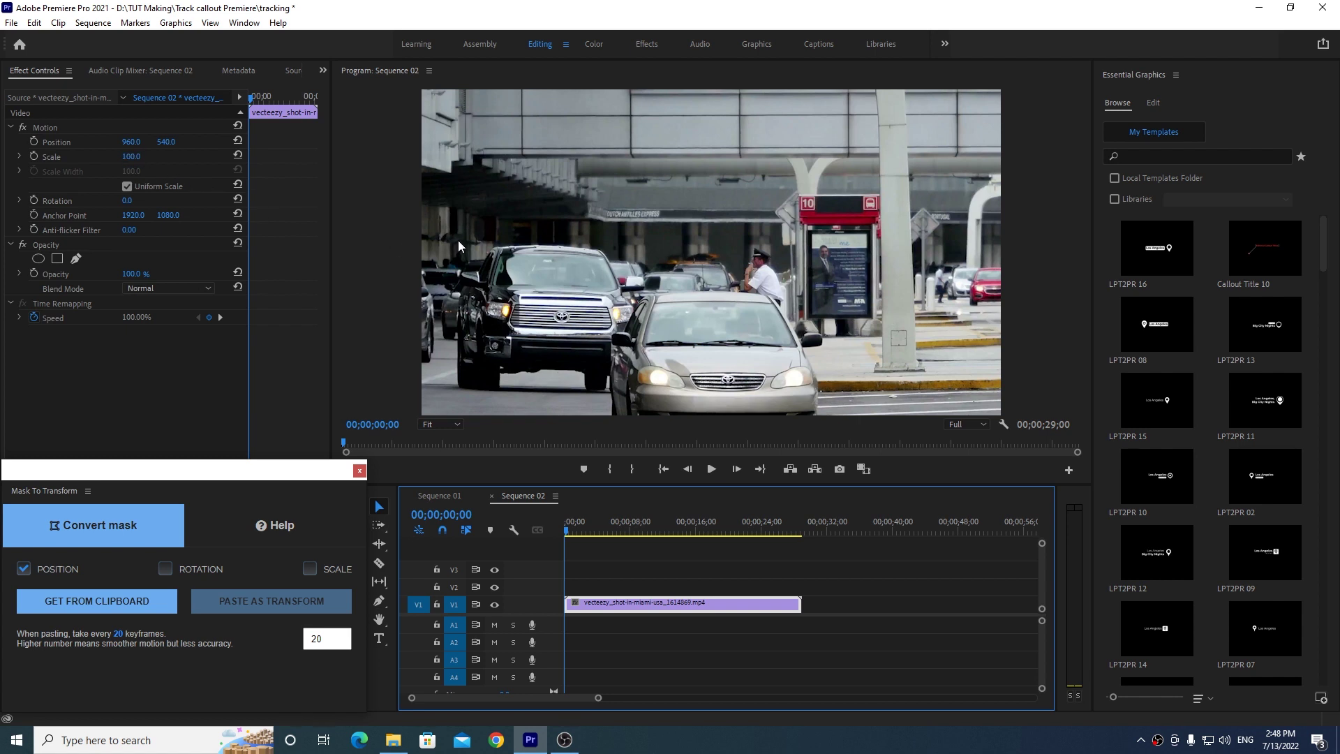
left_click(136, 156)
type("50")
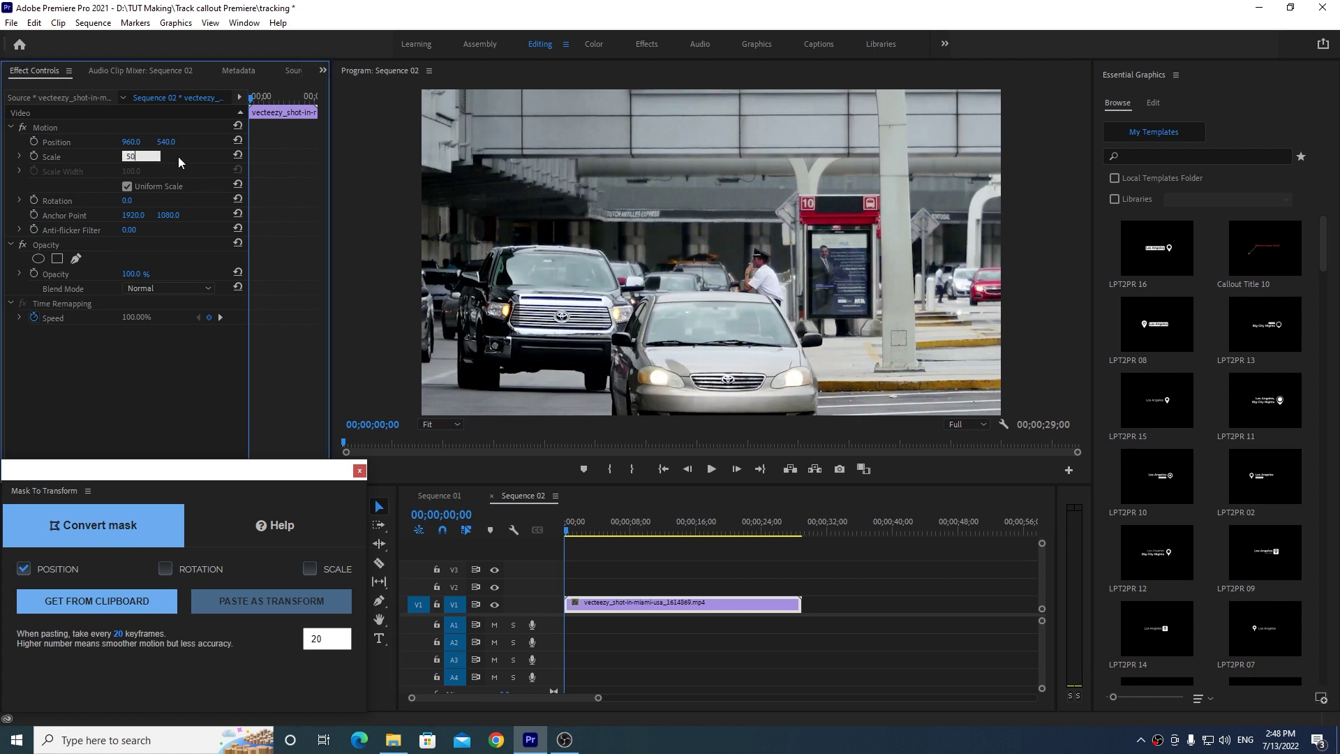
Step: Set the Miami clip's Scale to 50 and scrub to the 07;27 end point
key("Return")
mouse_move(565, 532)
left_mouse_down()
mouse_move(582, 536)
mouse_move(567, 529)
left_mouse_up()
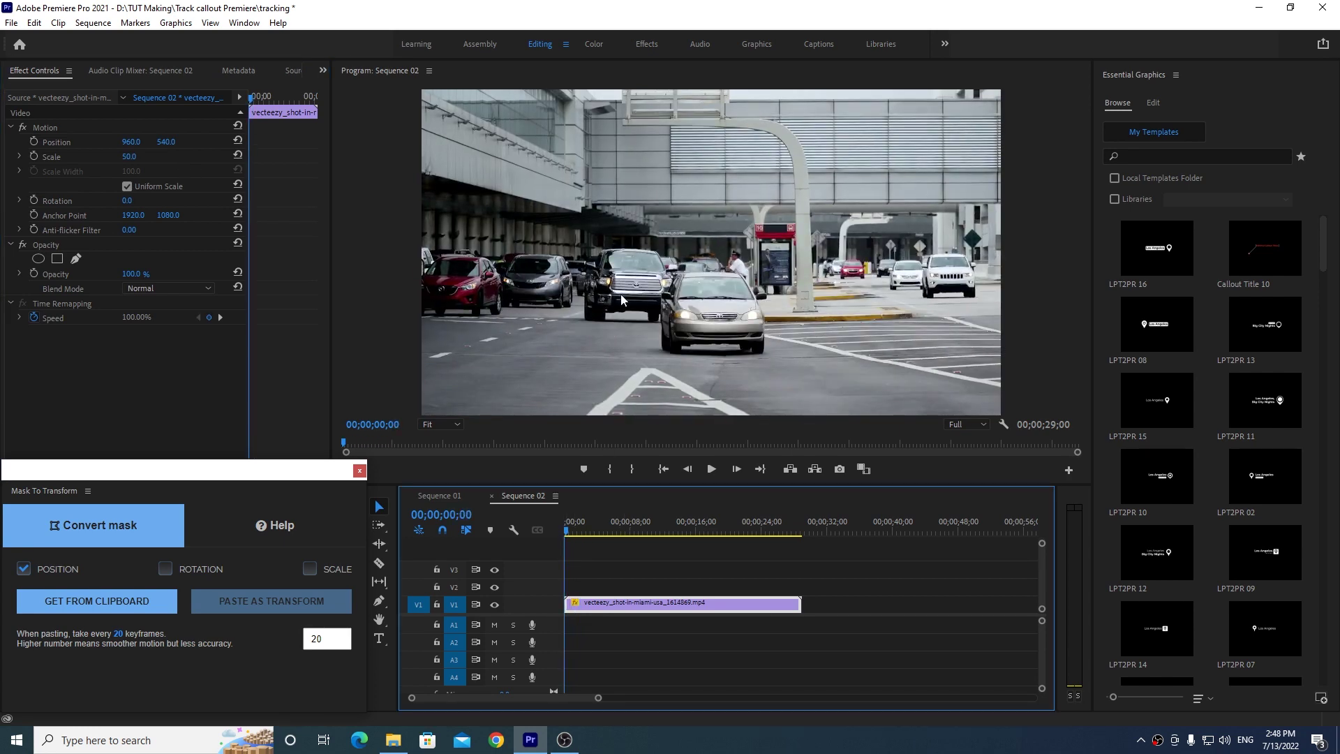
left_click_drag(572, 533, 629, 531)
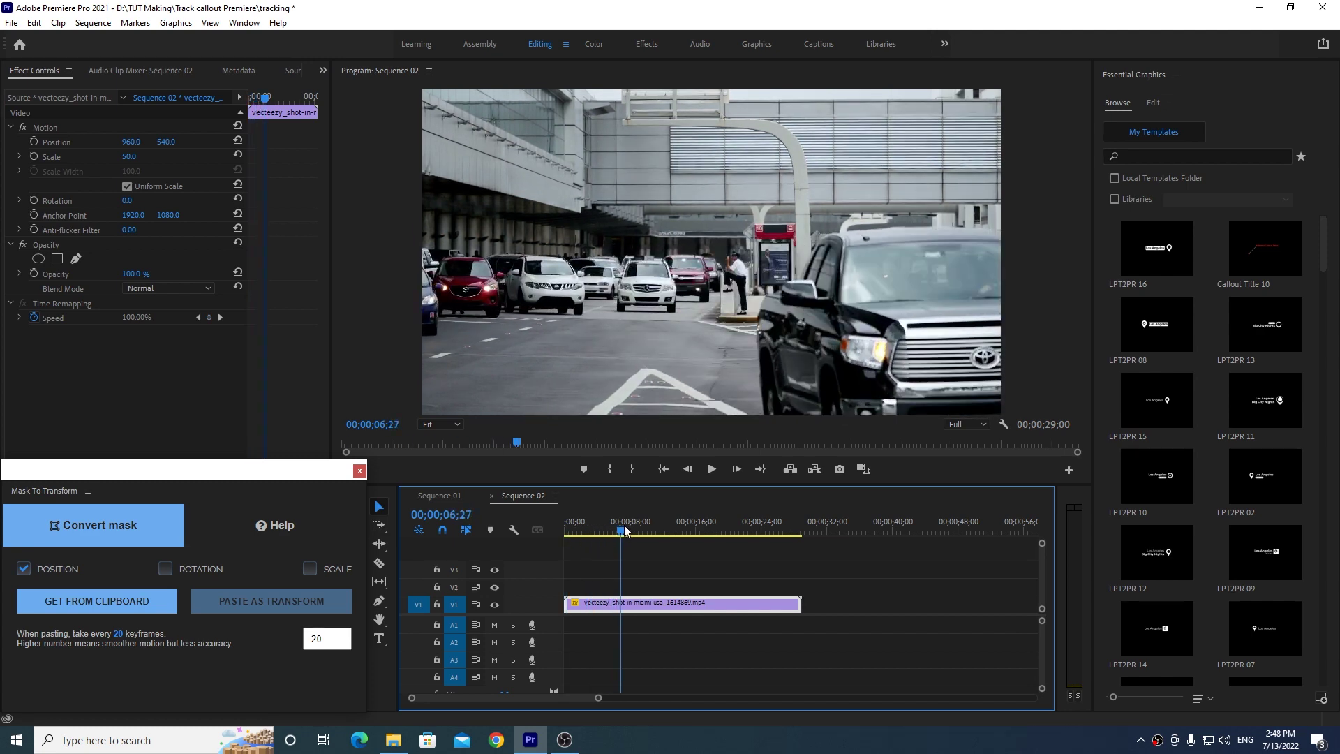
left_click_drag(628, 531, 633, 530)
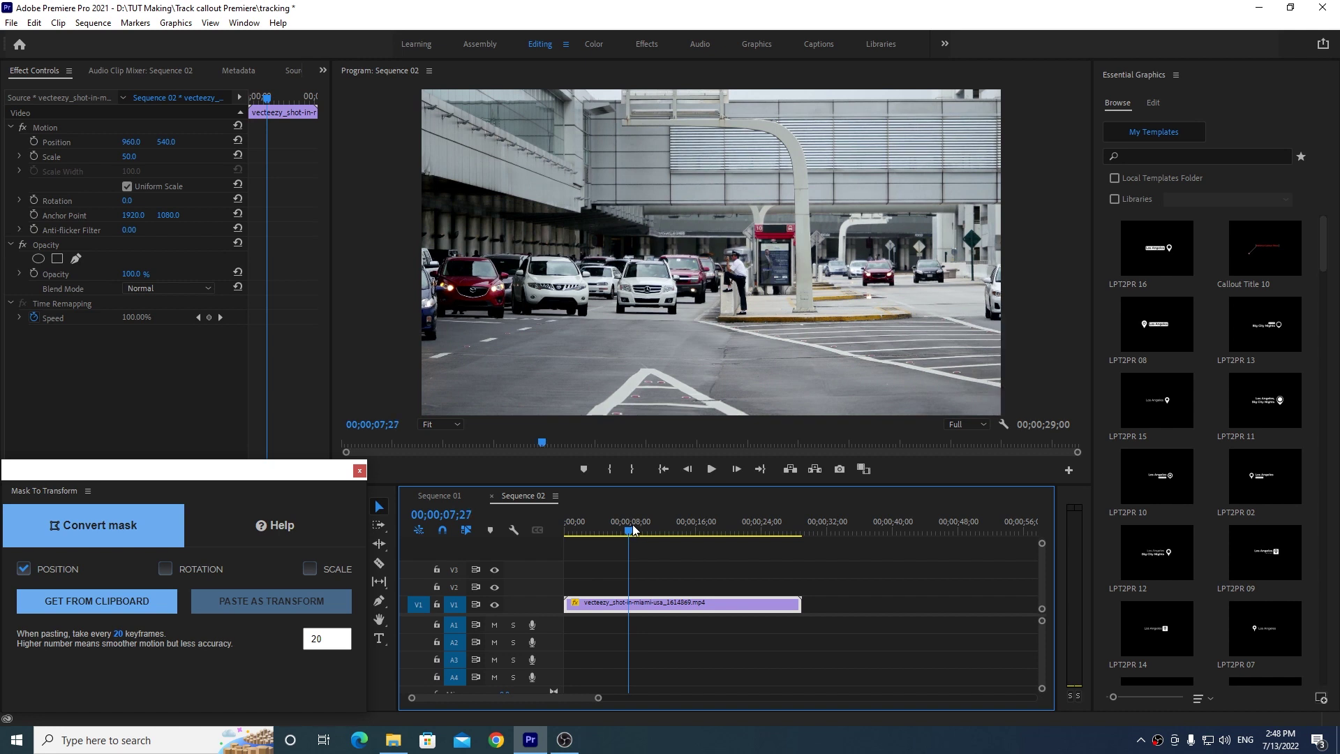
Step: Extract all footage after 07;27, then play the trimmed clip from the start
left_click(612, 471)
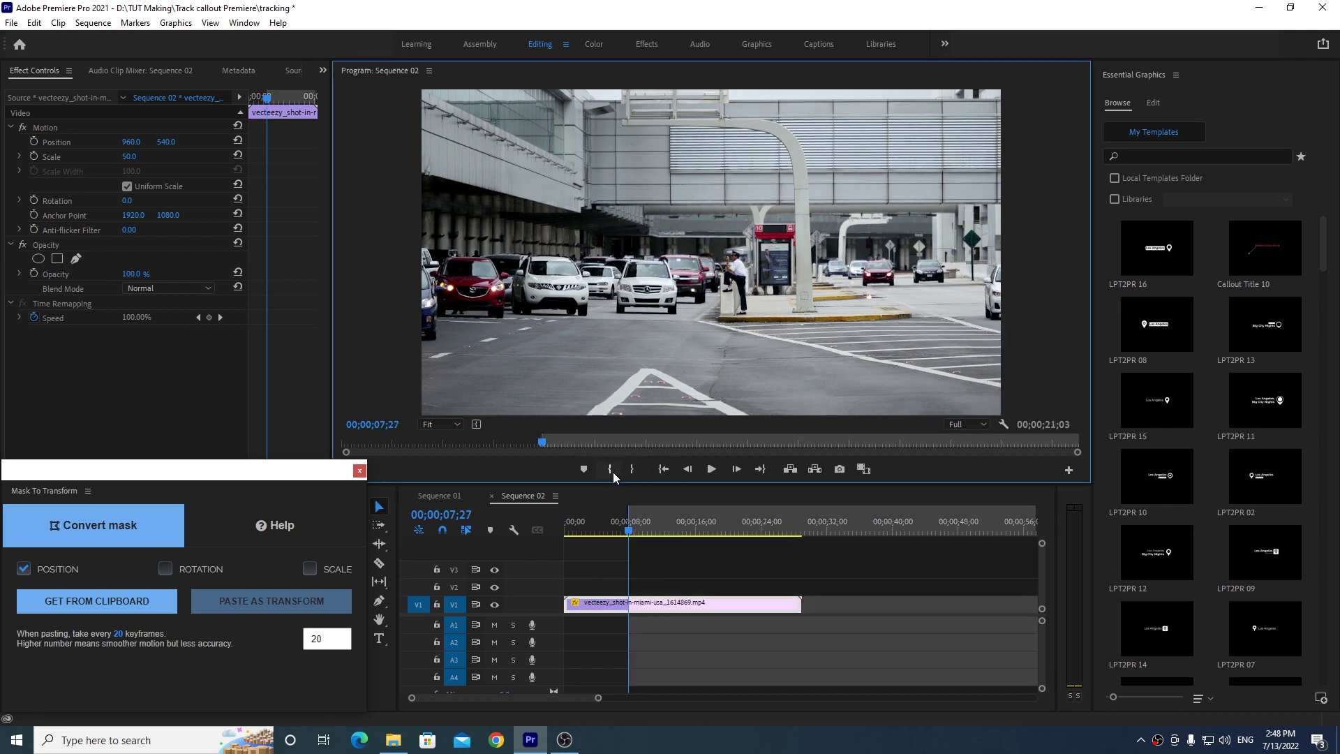
left_click(819, 469)
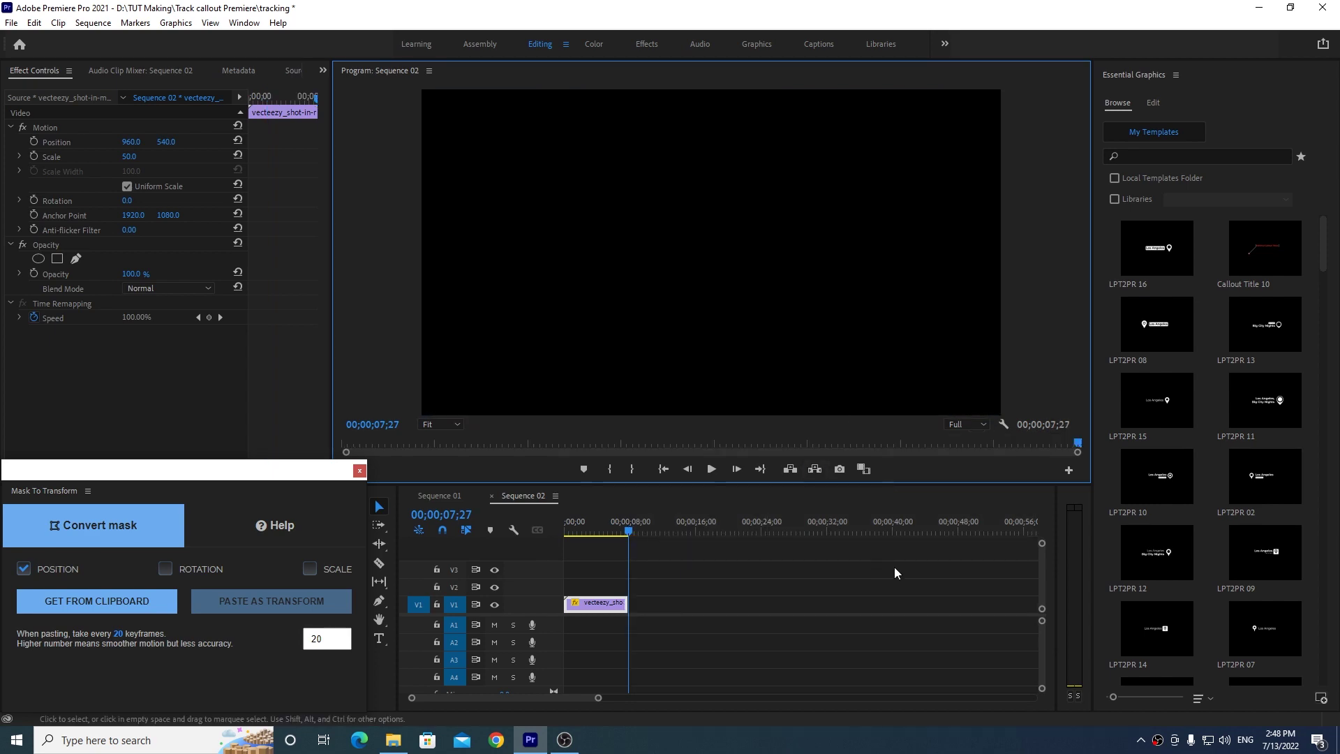
left_click_drag(599, 698, 528, 698)
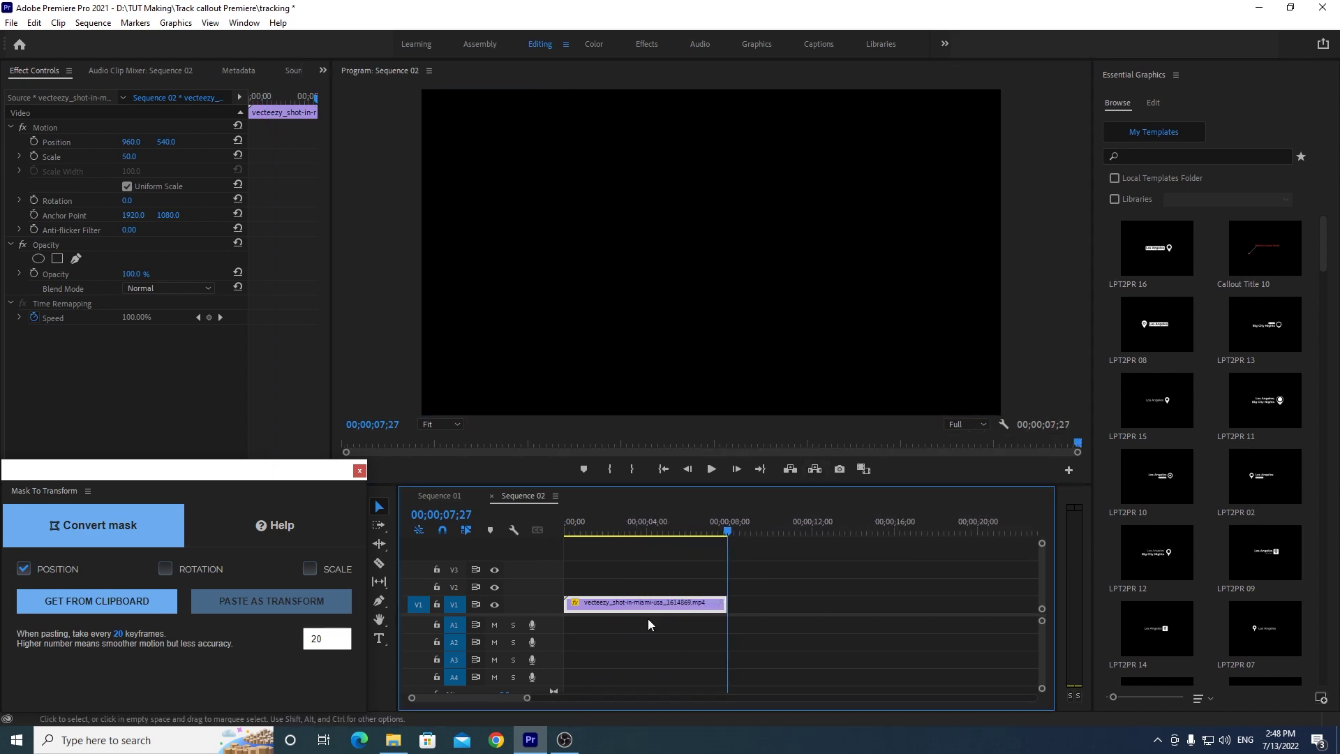
key("Home")
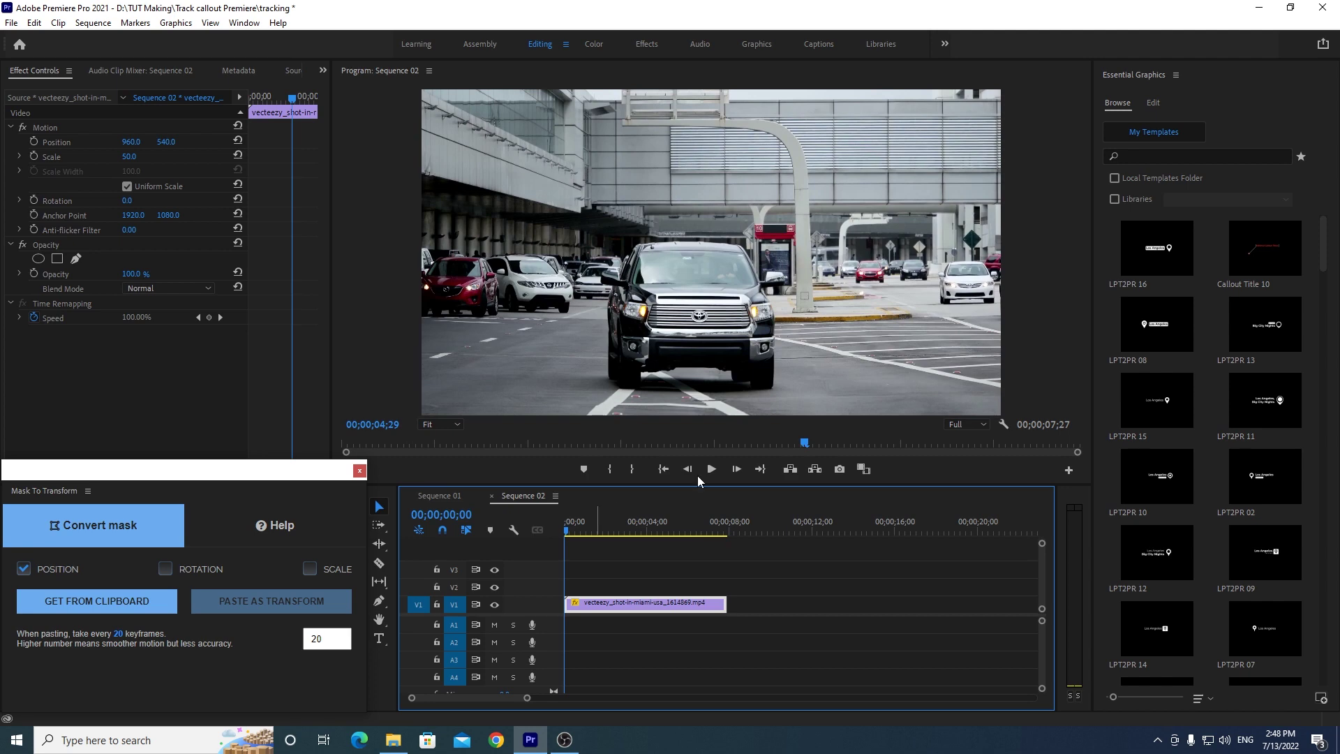
left_click(708, 471)
left_click(708, 471)
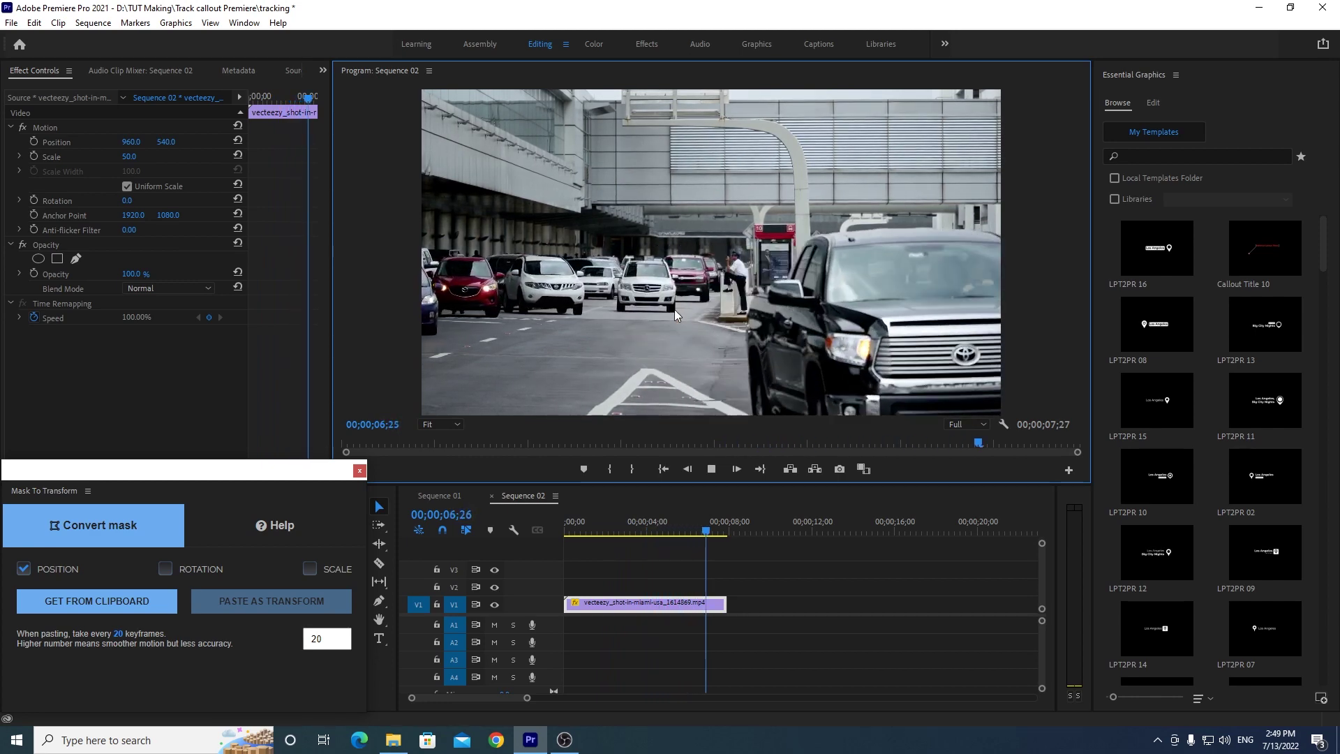
left_click(637, 531)
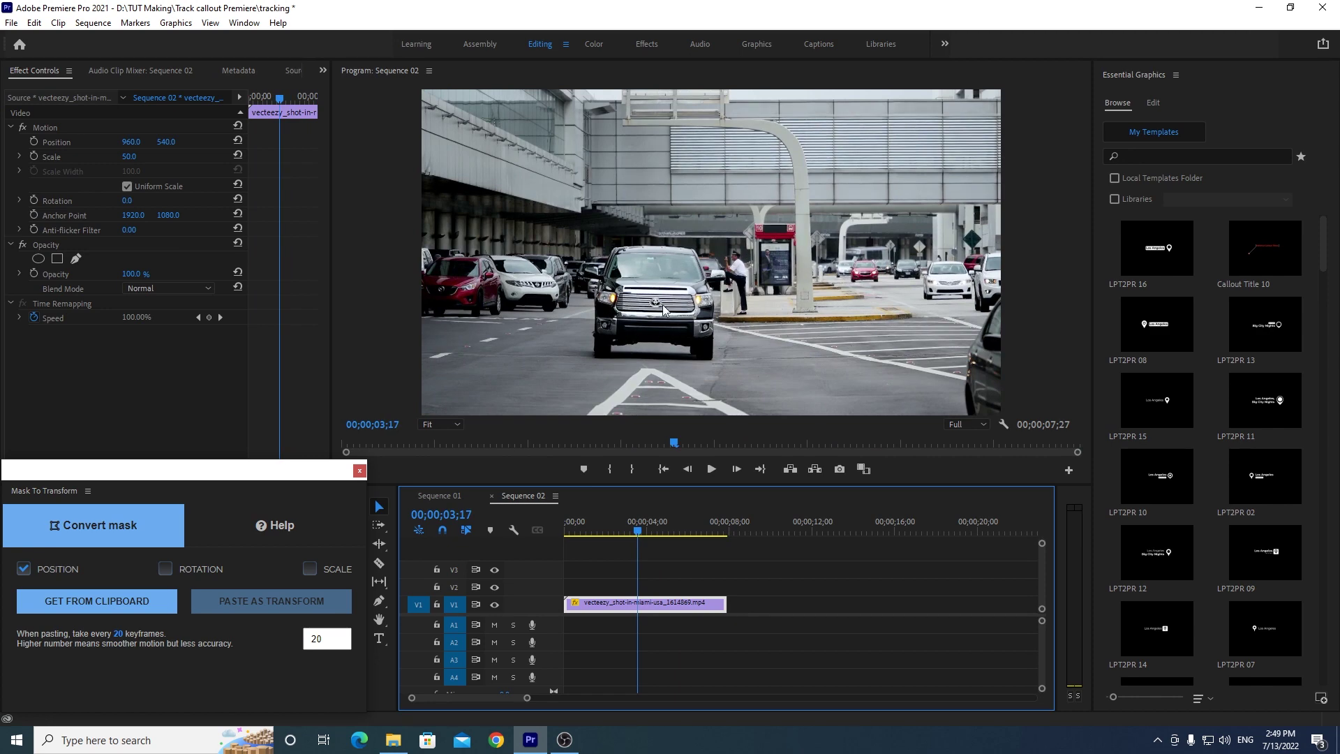
Step: Nest the trimmed Miami clip on V1 as Nested Sequence 03 with the default name
right_click(668, 604)
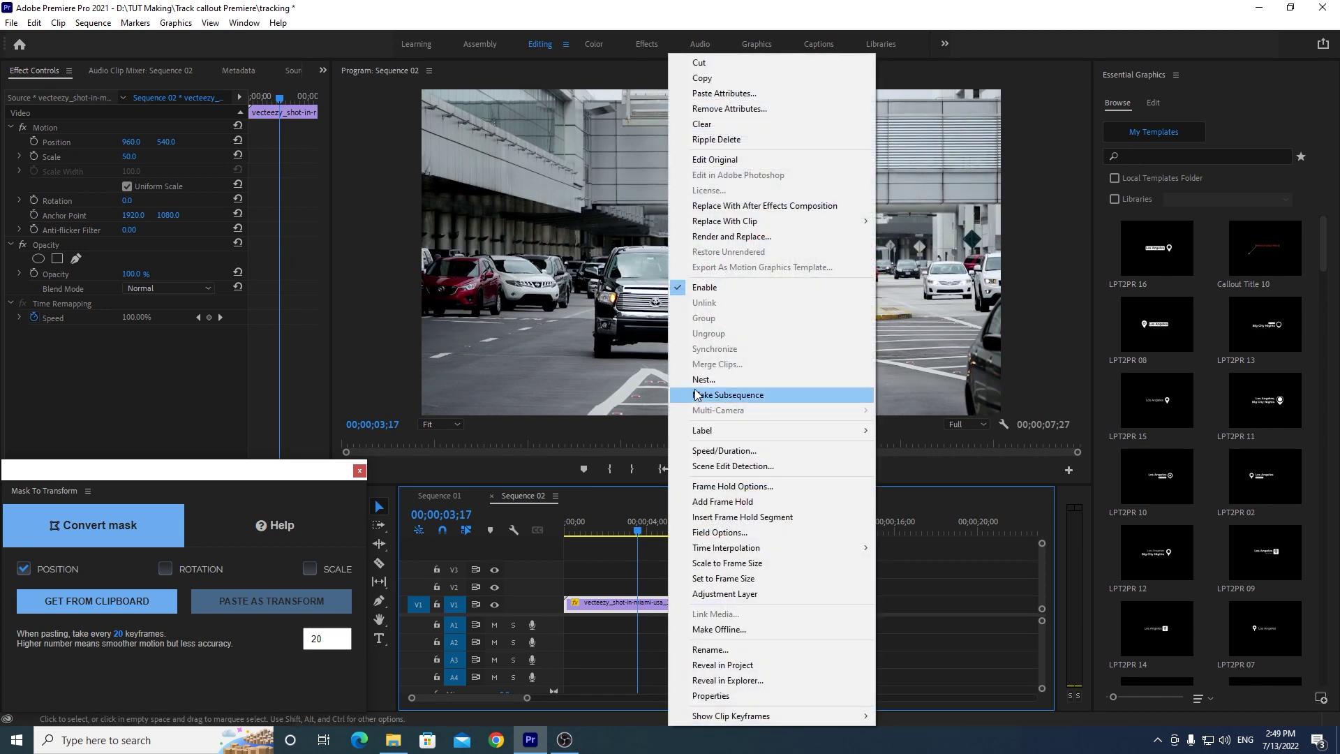
left_click(704, 380)
left_click(642, 381)
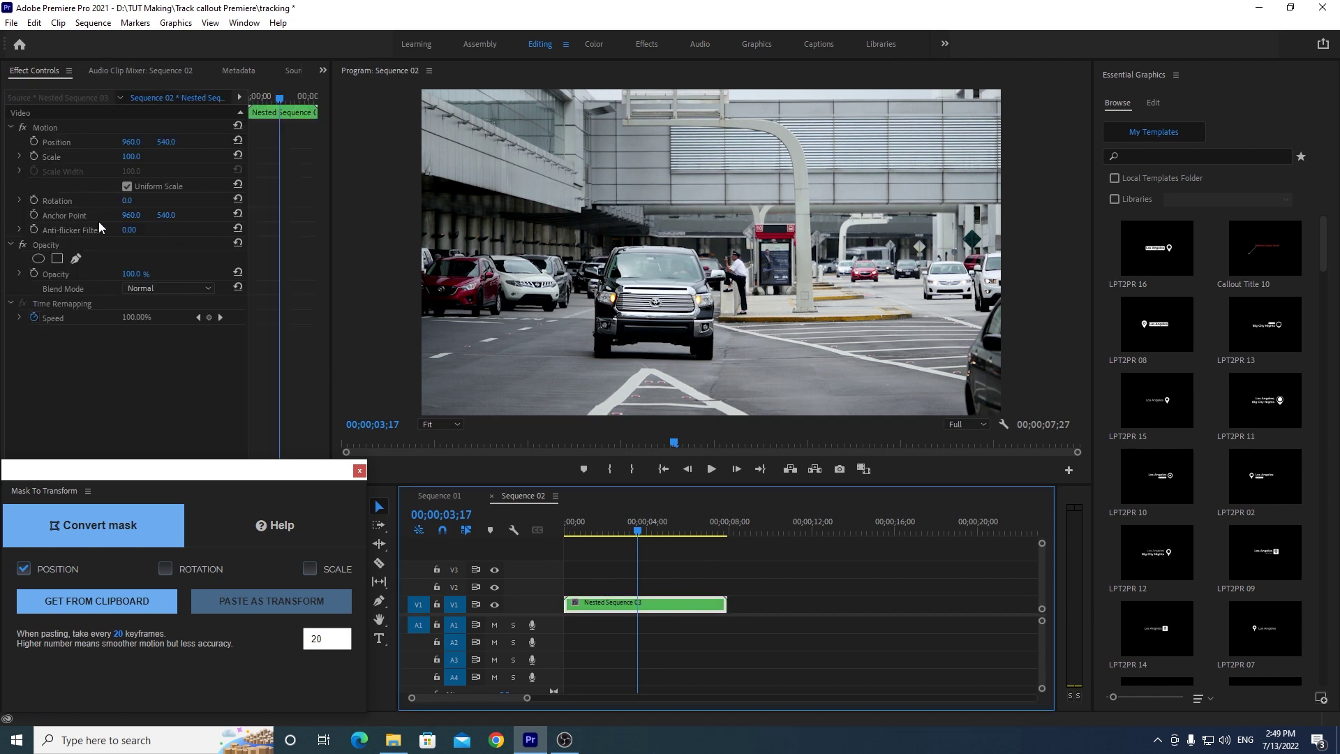
left_click_drag(631, 525, 564, 534)
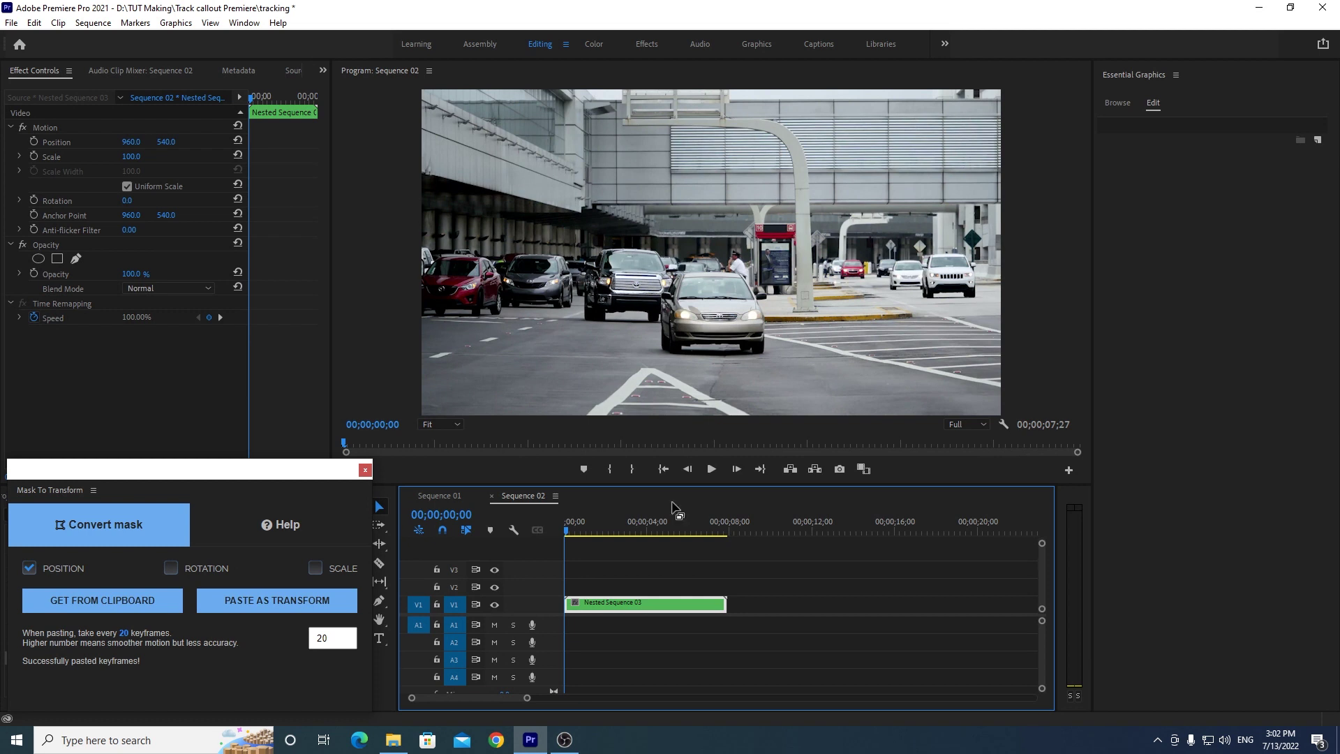
left_click(1119, 104)
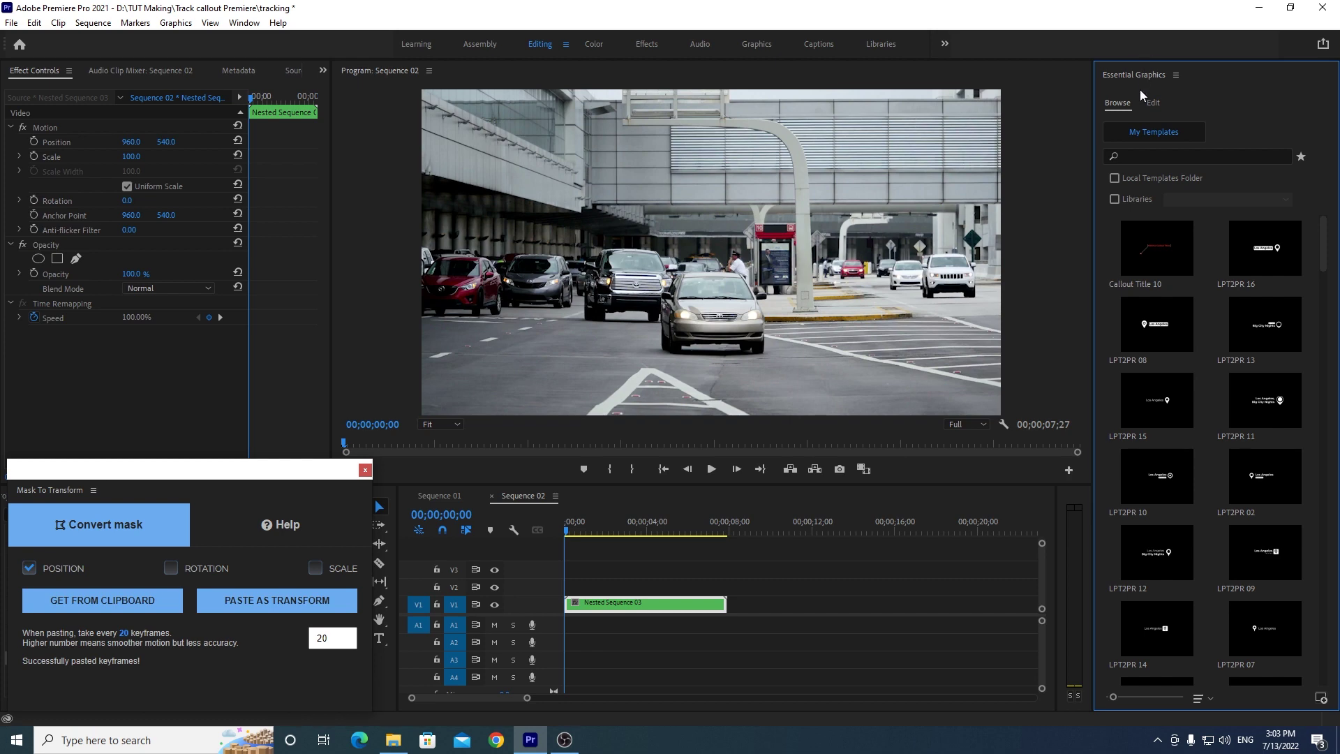
Step: Install the mixkit-176 motion graphics template
left_click(244, 26)
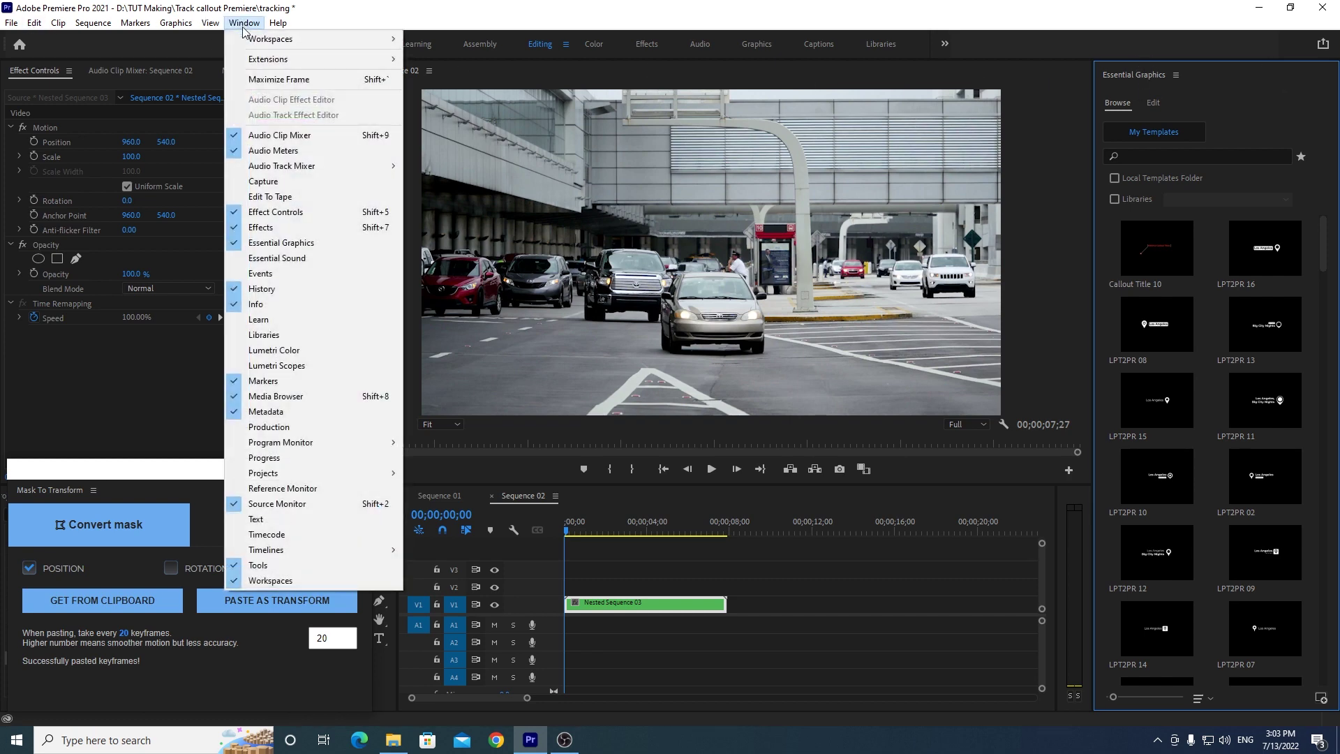
left_click(270, 246)
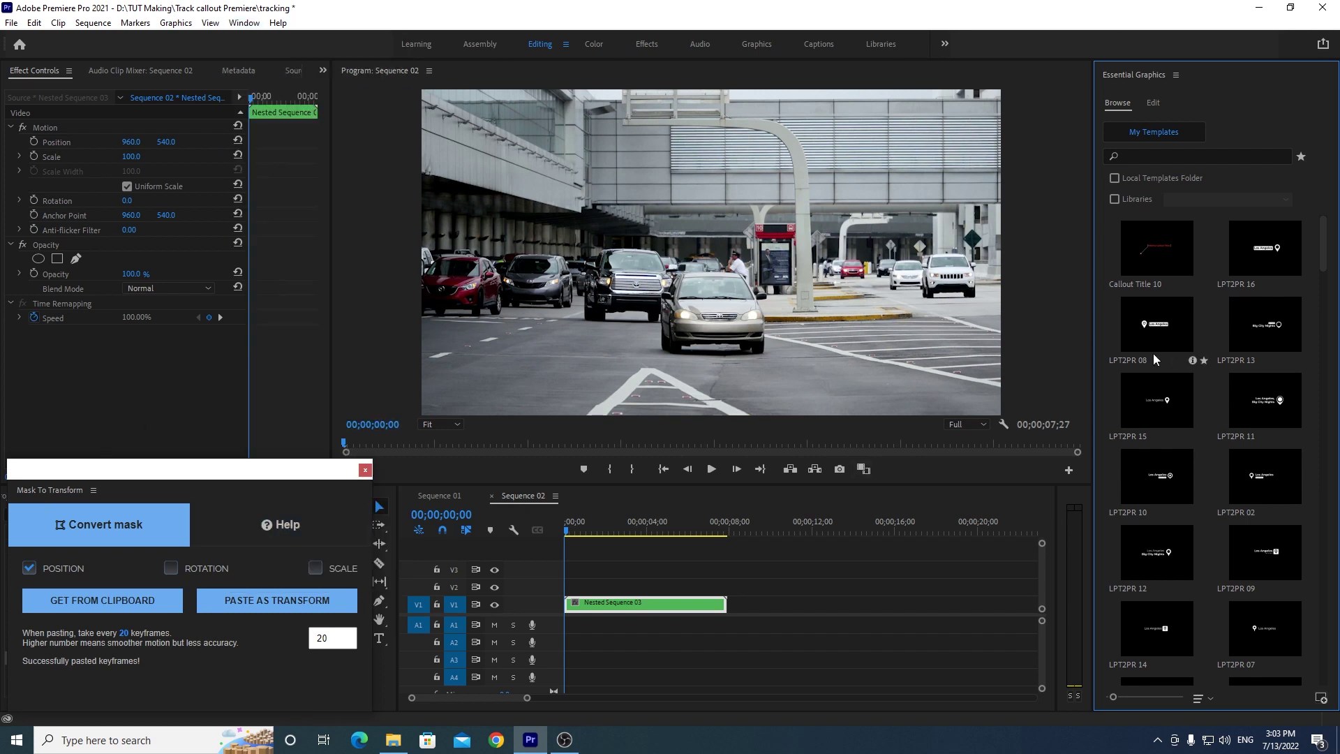
left_click(1321, 698)
left_click(604, 155)
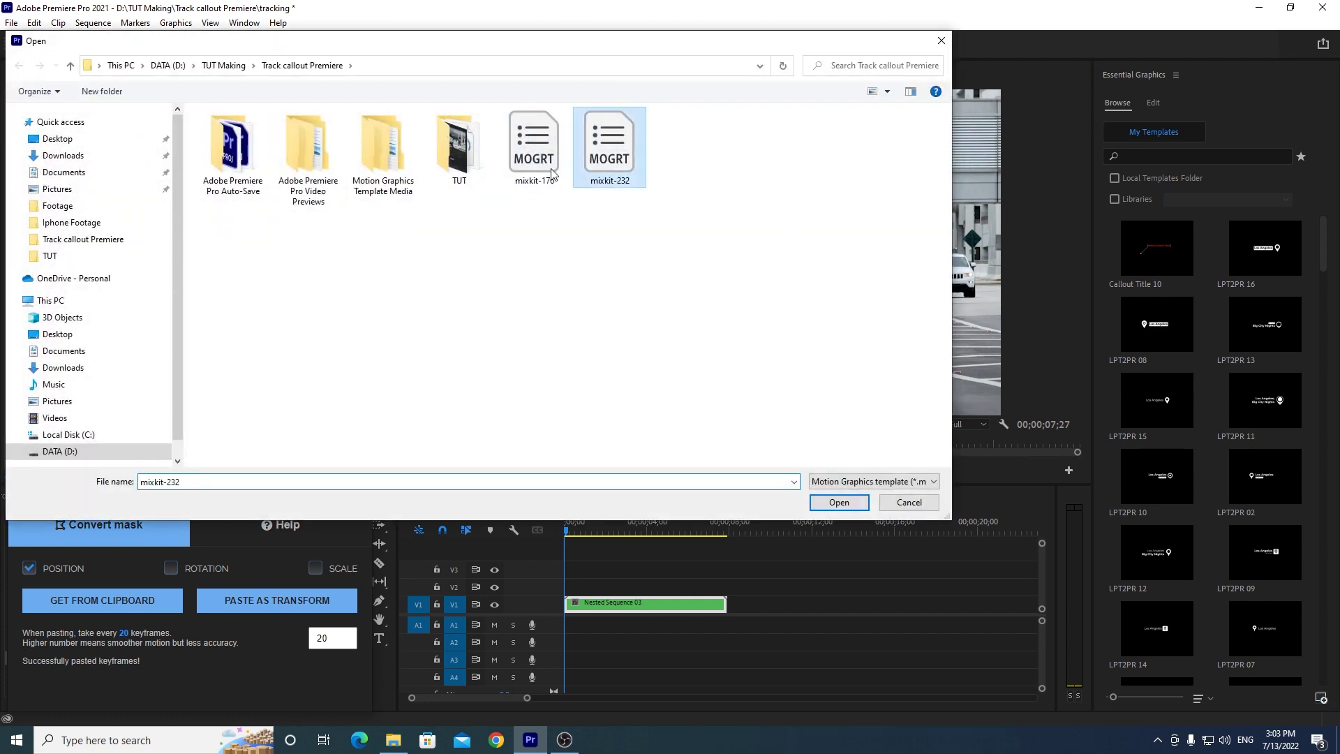
left_click(550, 172)
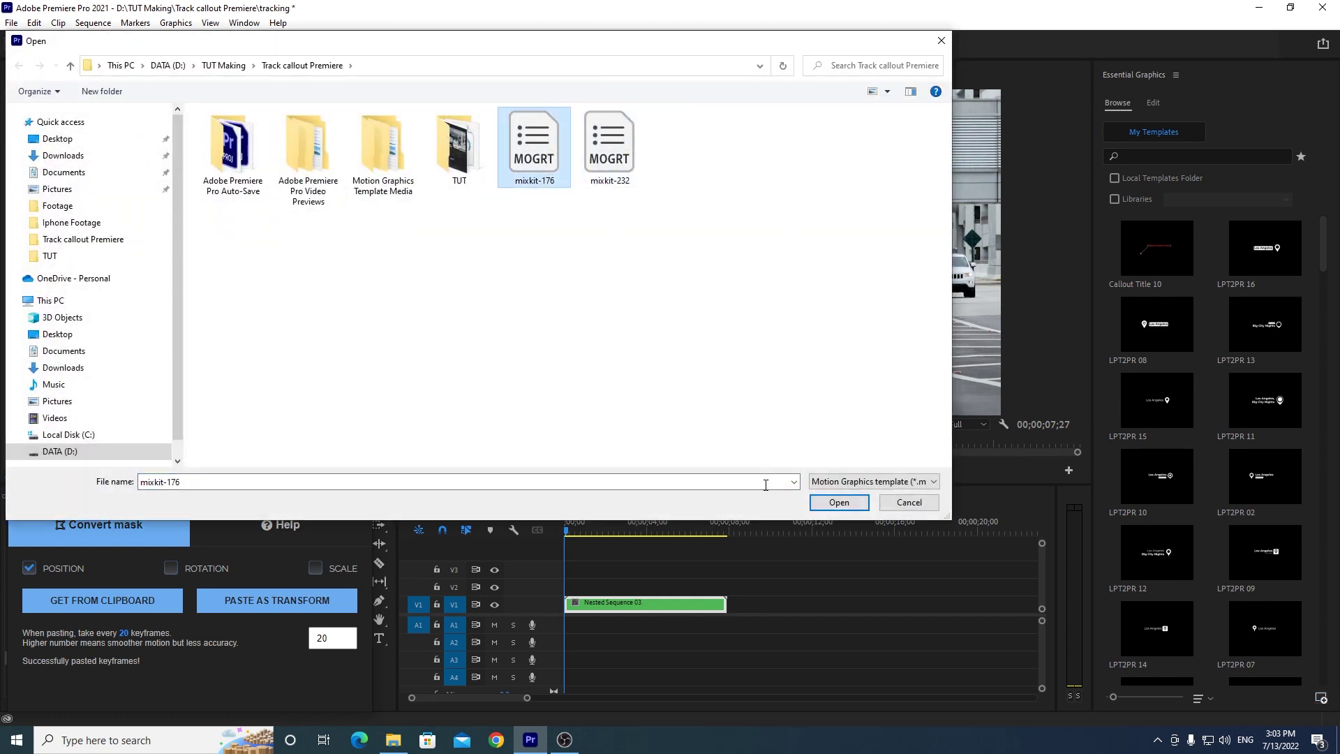
left_click(851, 503)
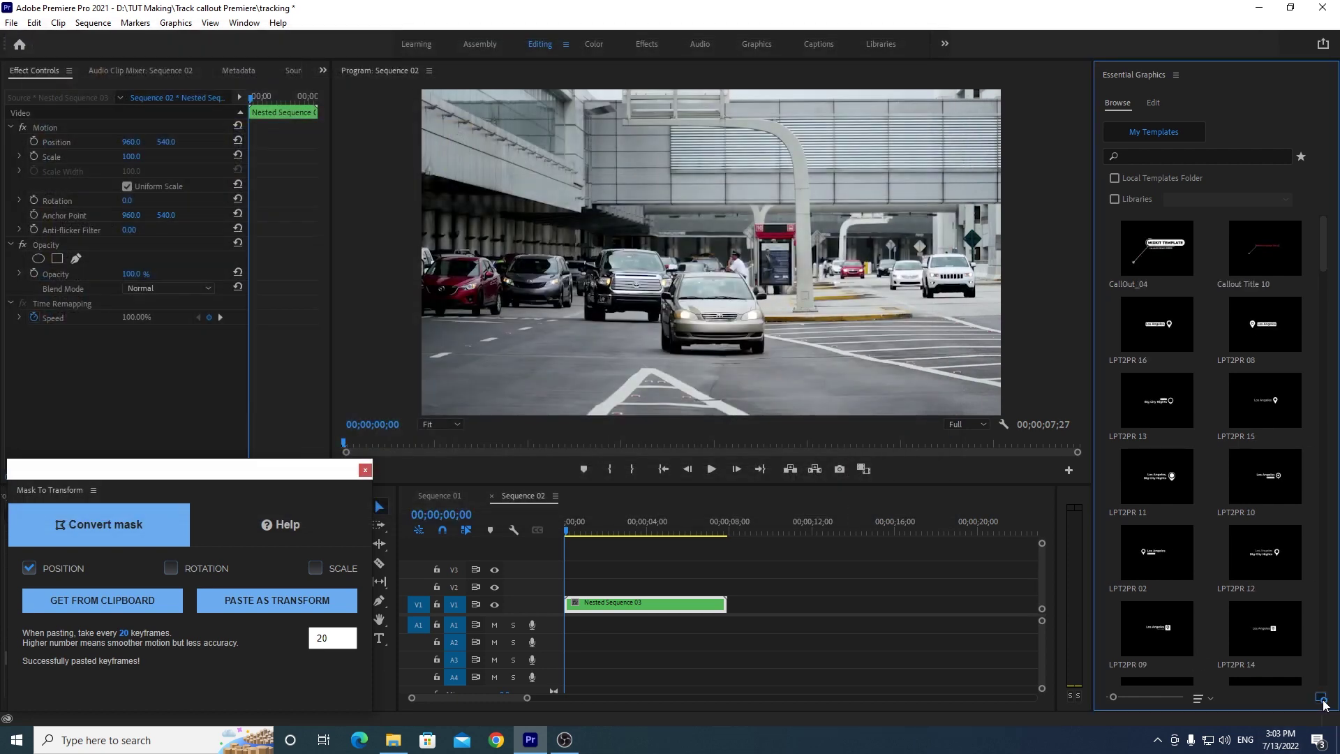
Step: Install the mixkit-232 template and place Call Out 05 on V2 above the footage
left_click(1322, 699)
double_click(614, 144)
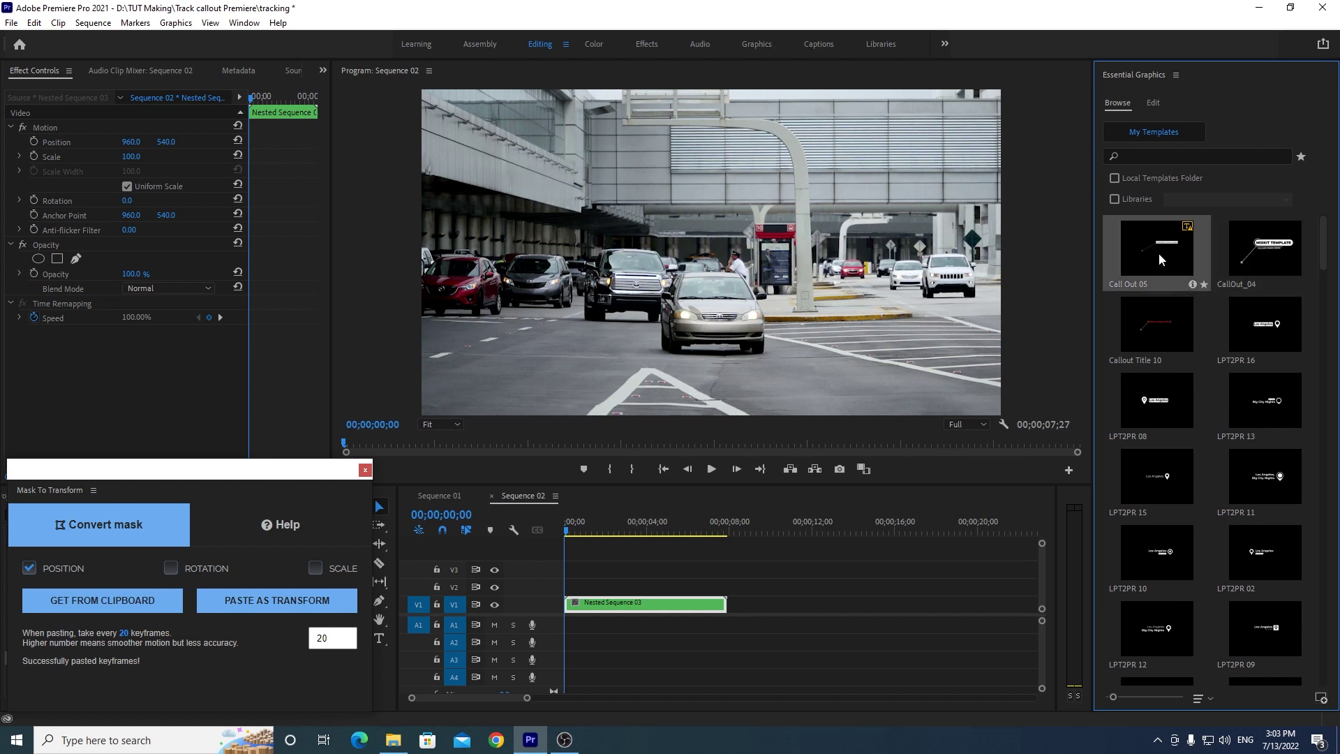
left_click(1265, 259)
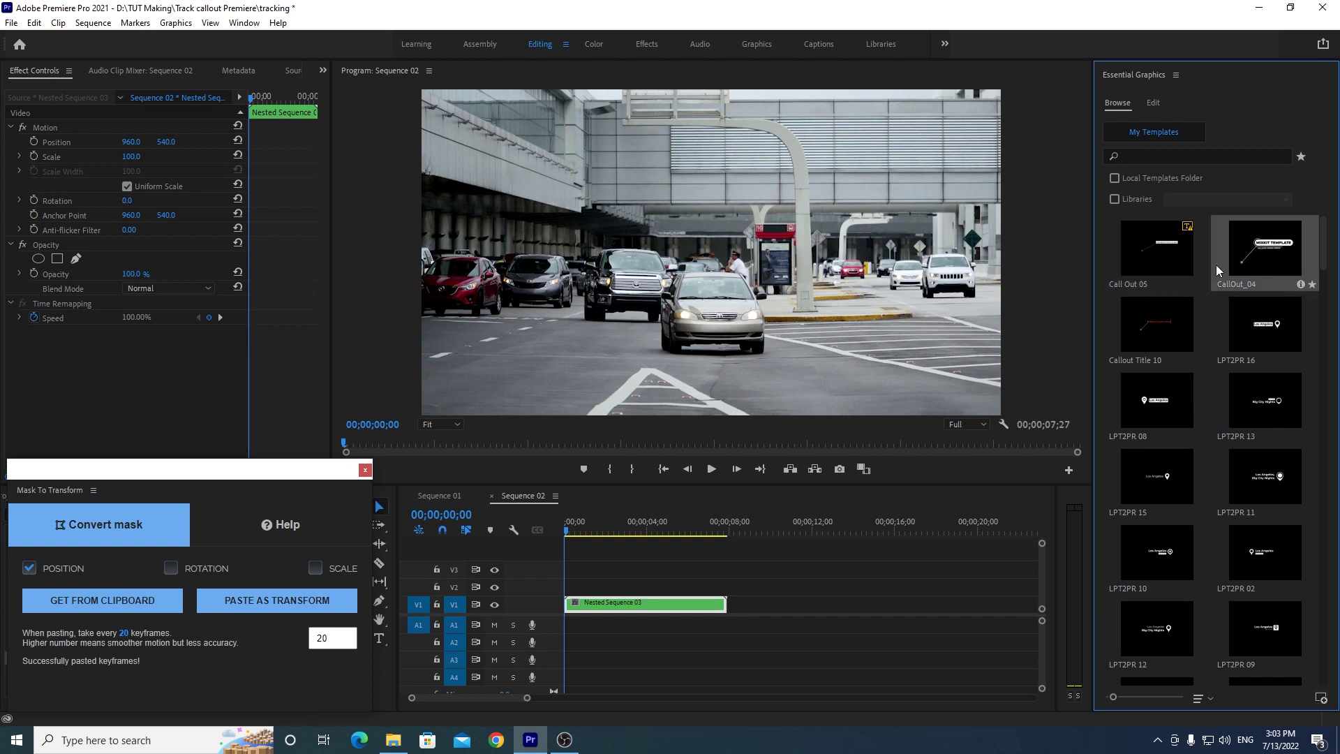
left_click(1173, 261)
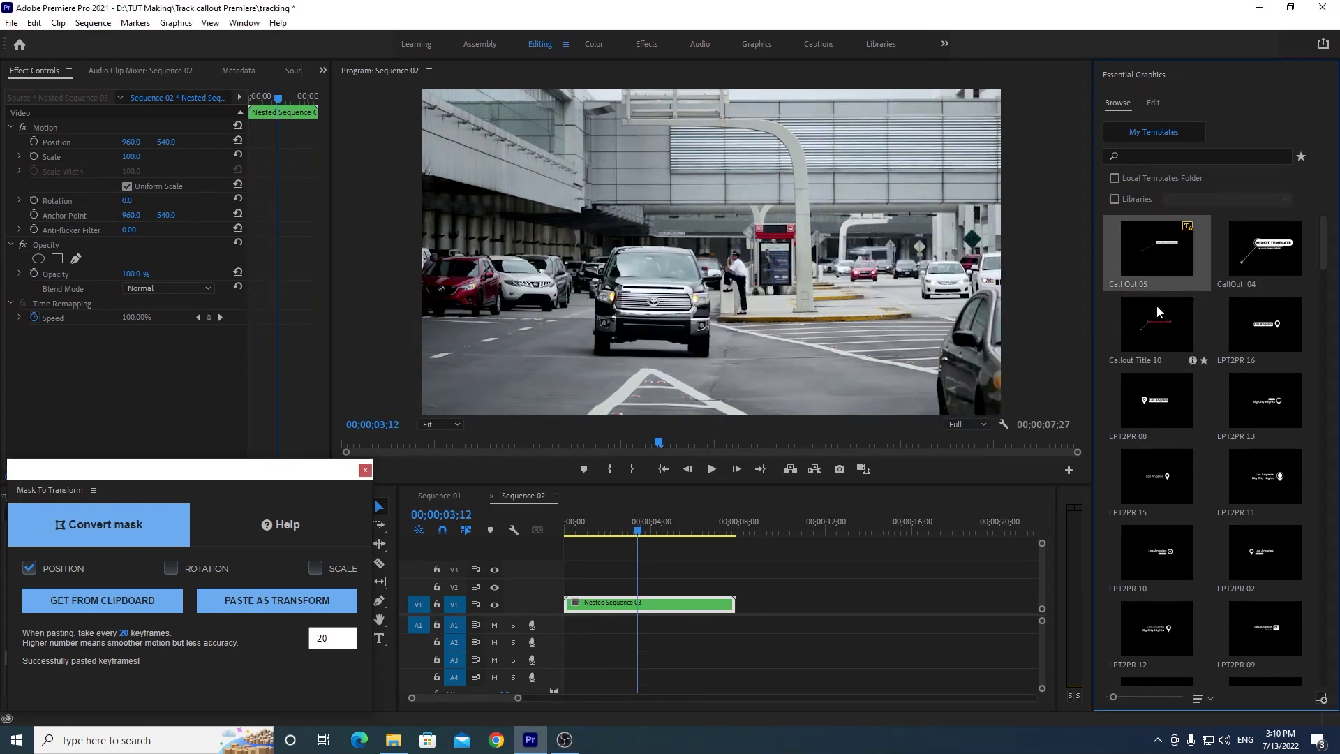
left_click_drag(1164, 249, 551, 590)
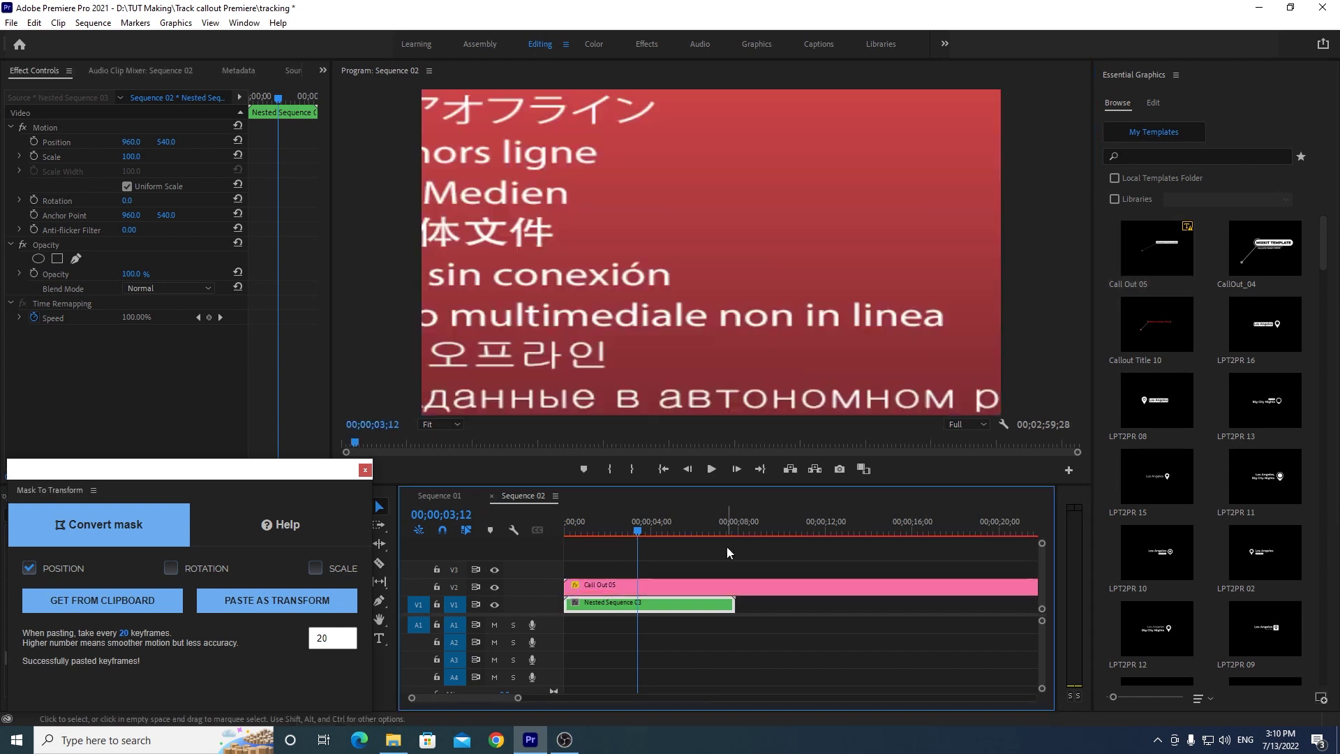
Step: Set the Call Out 05 clip's Scale to 34 in Effect Controls
left_click(731, 587)
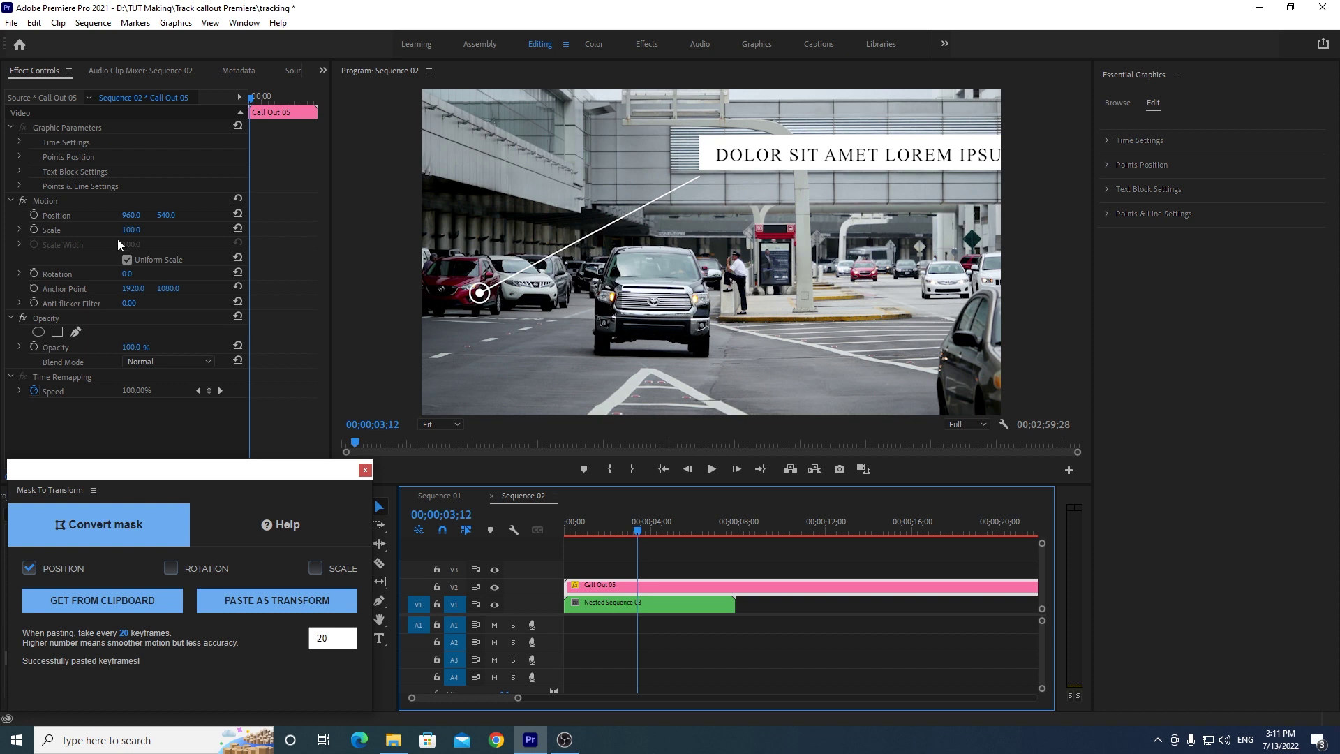
left_click(134, 230)
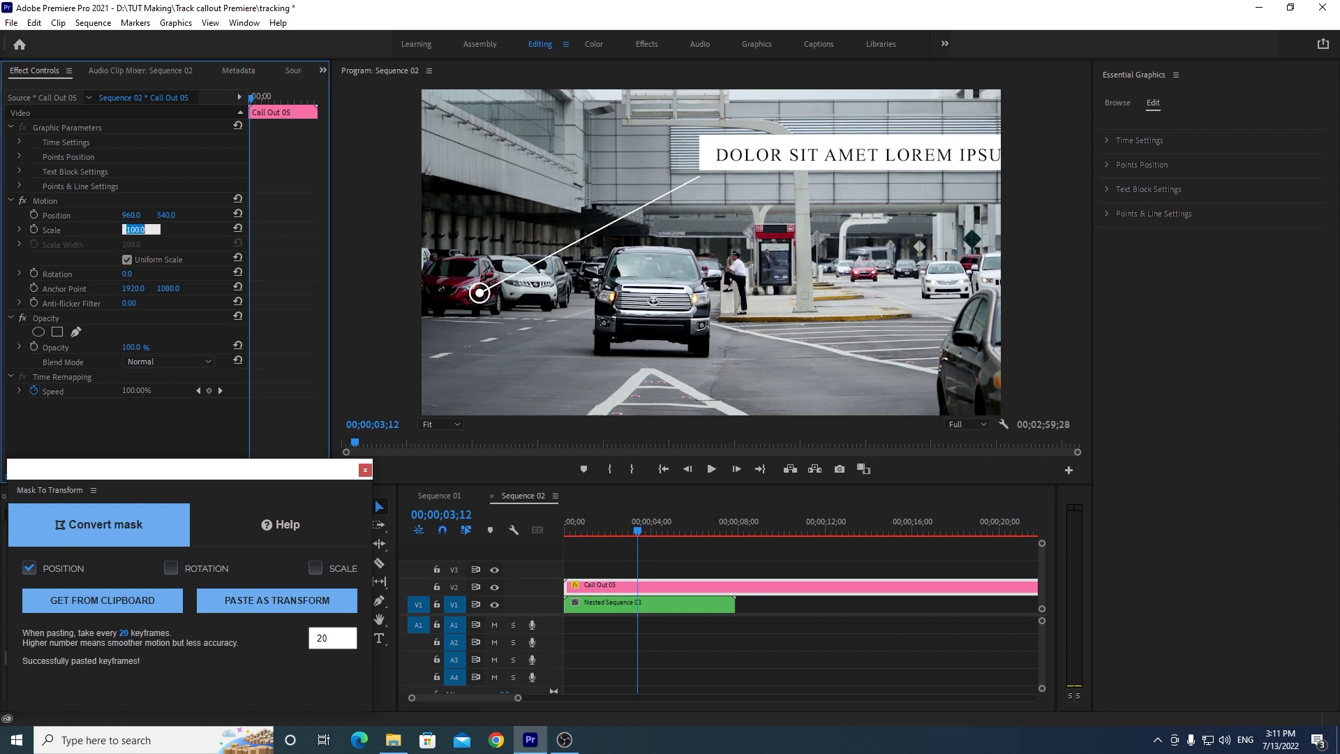
type("34")
key("Return")
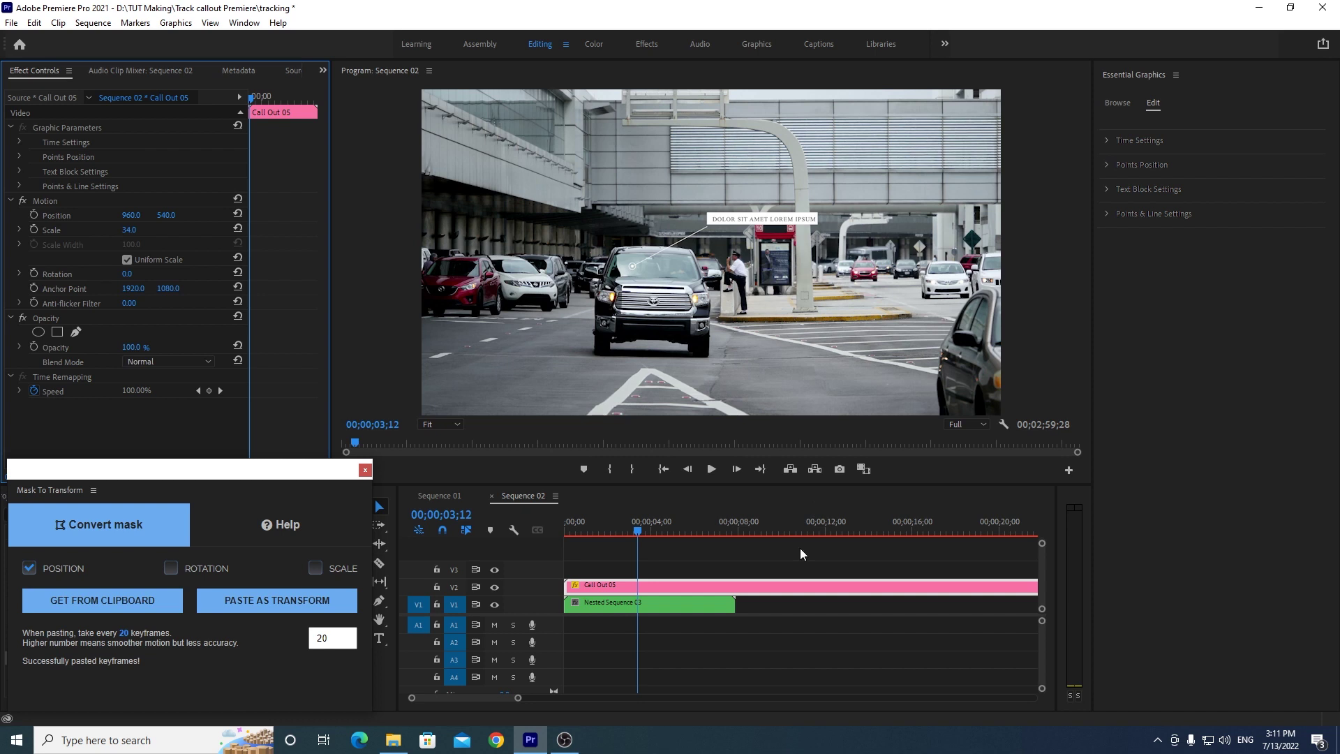
left_click(1104, 136)
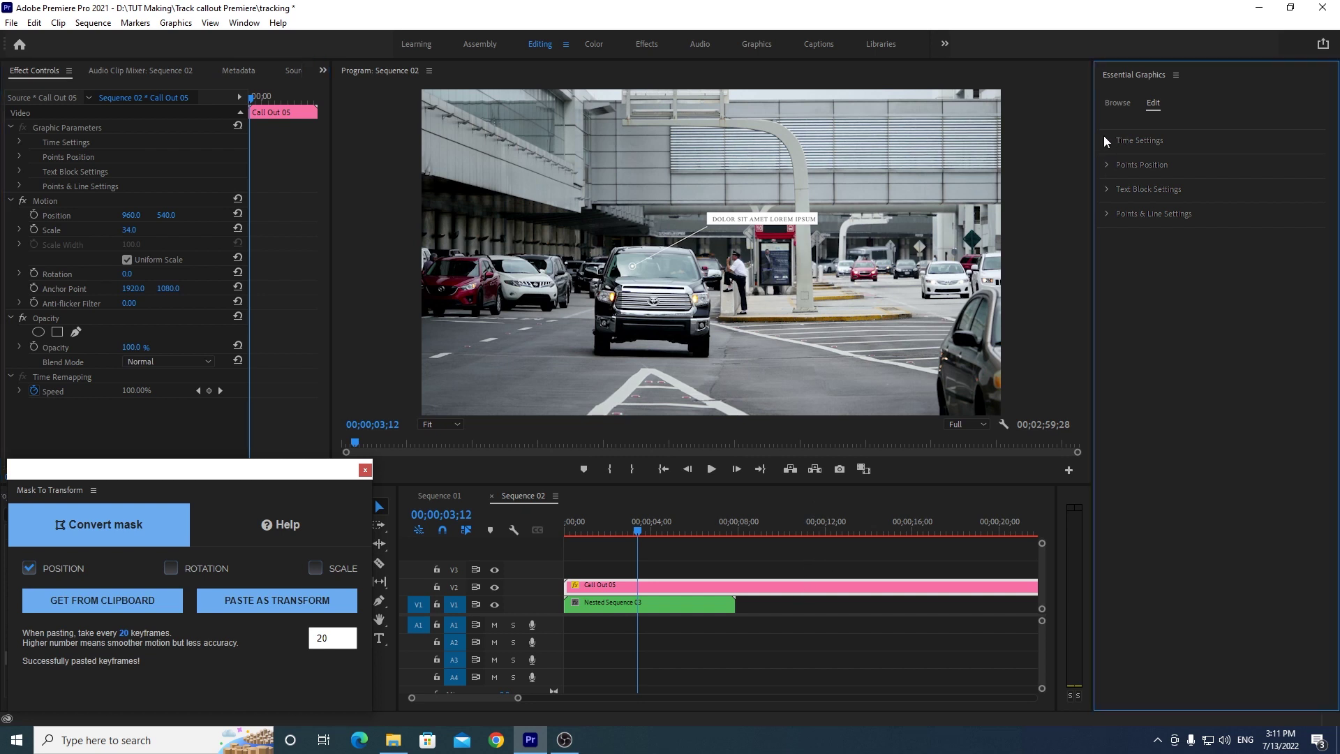
Step: Change Call Out 05's Total duration in Time Settings from 120 to 7, then preview it
left_click(1108, 140)
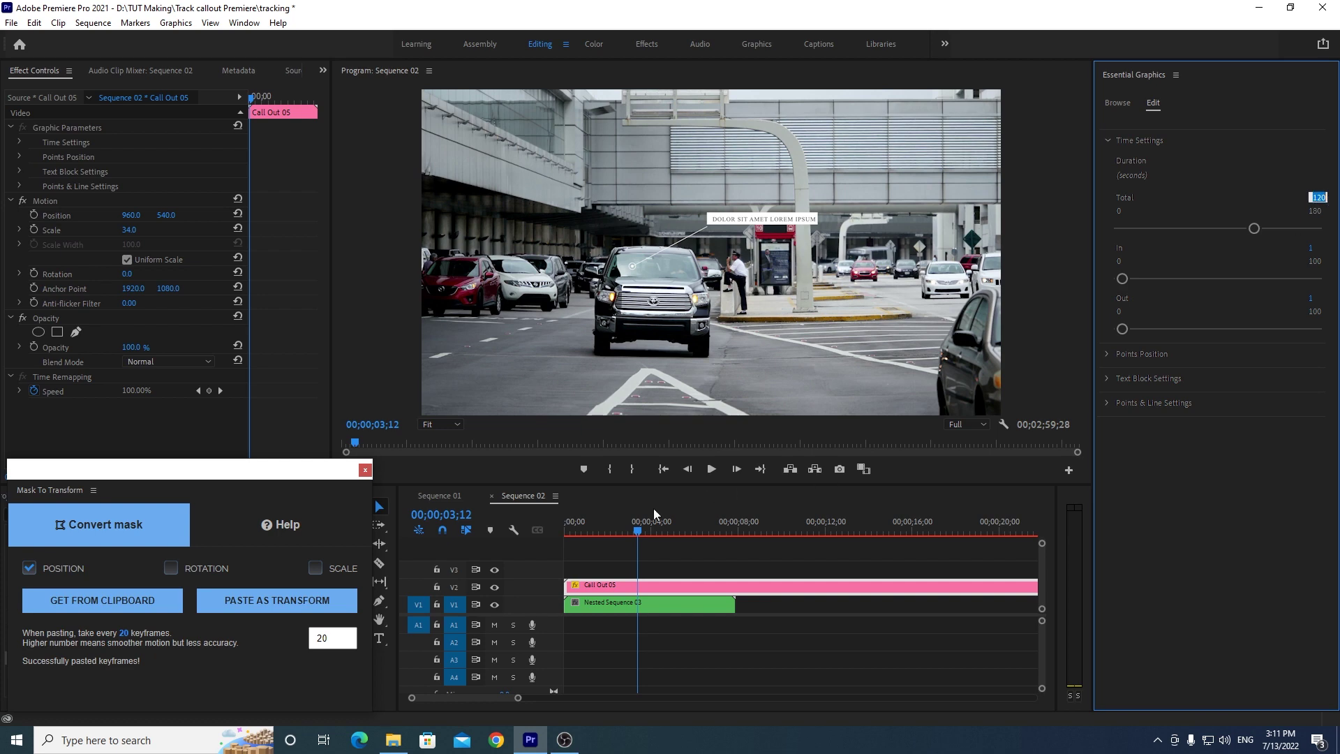
left_click_drag(637, 532, 713, 529)
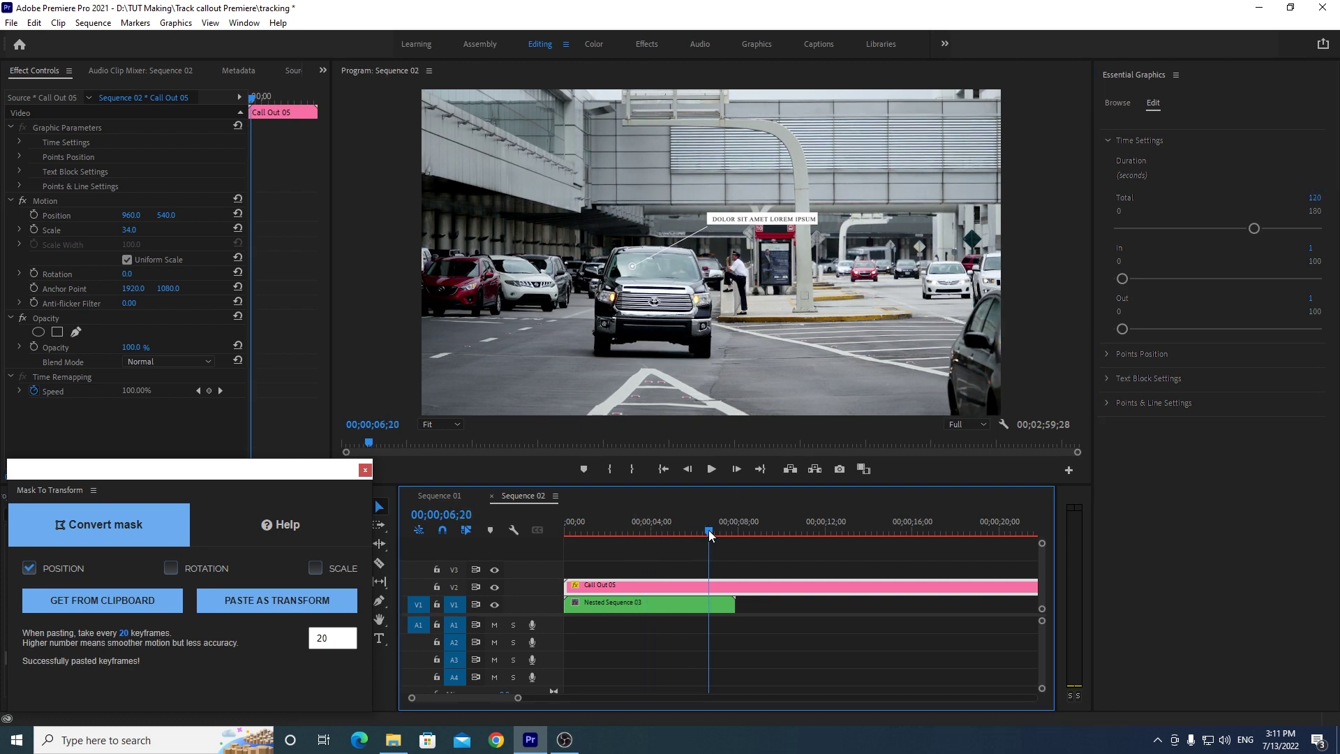
left_click_drag(713, 530, 667, 530)
left_click(1326, 197)
type("7")
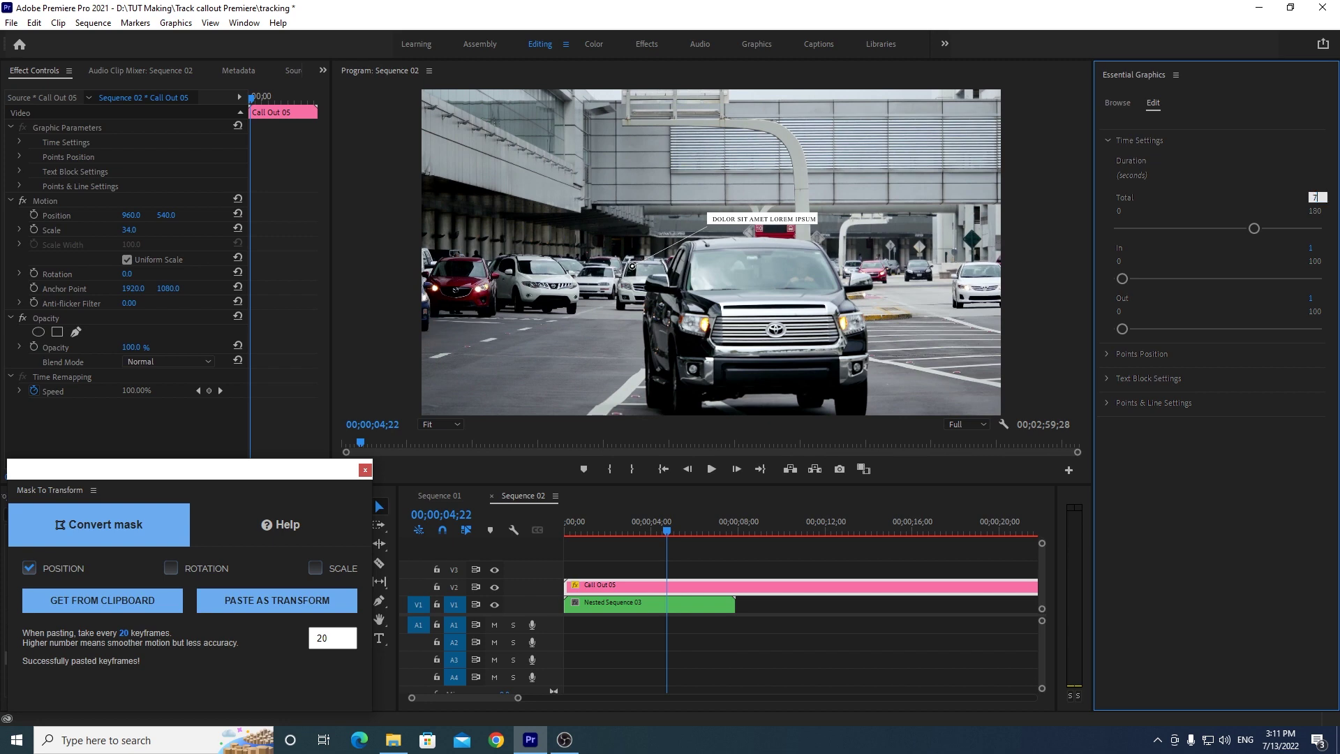
key("Return")
left_click_drag(667, 530, 697, 532)
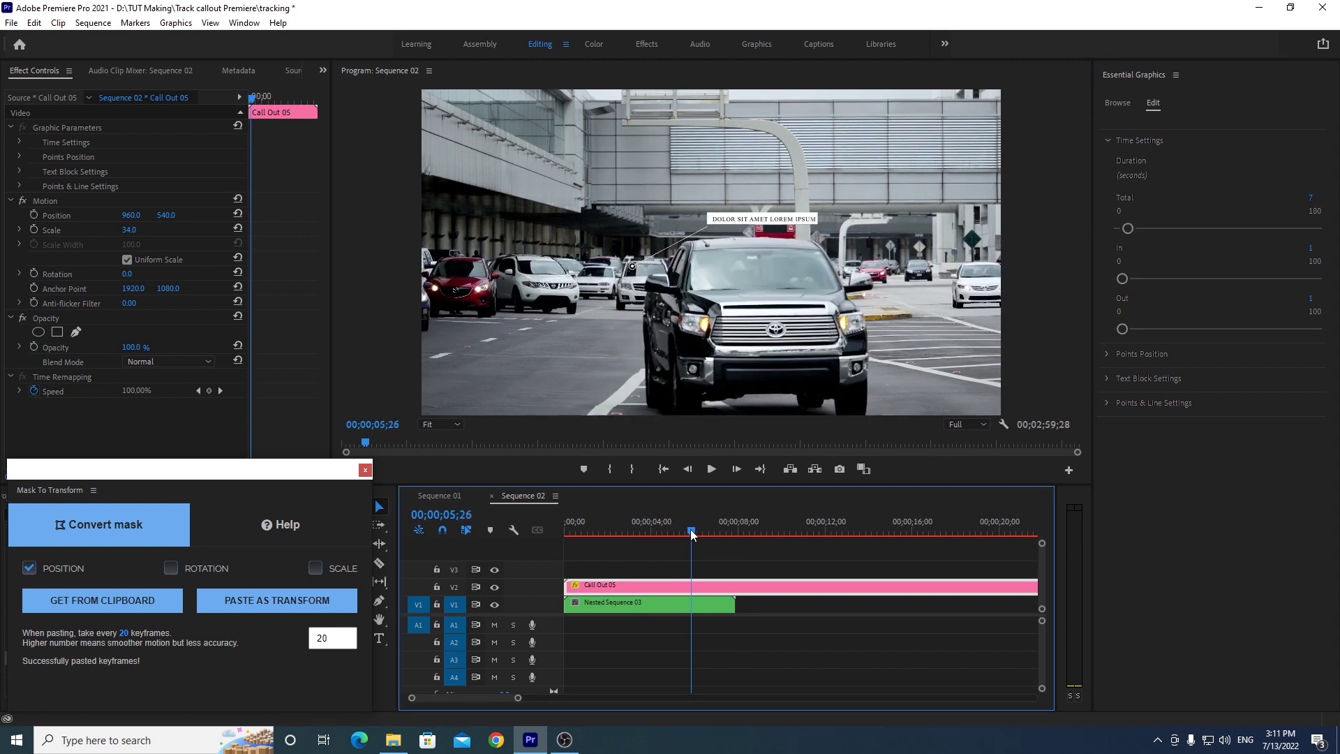
left_click_drag(696, 534, 714, 530)
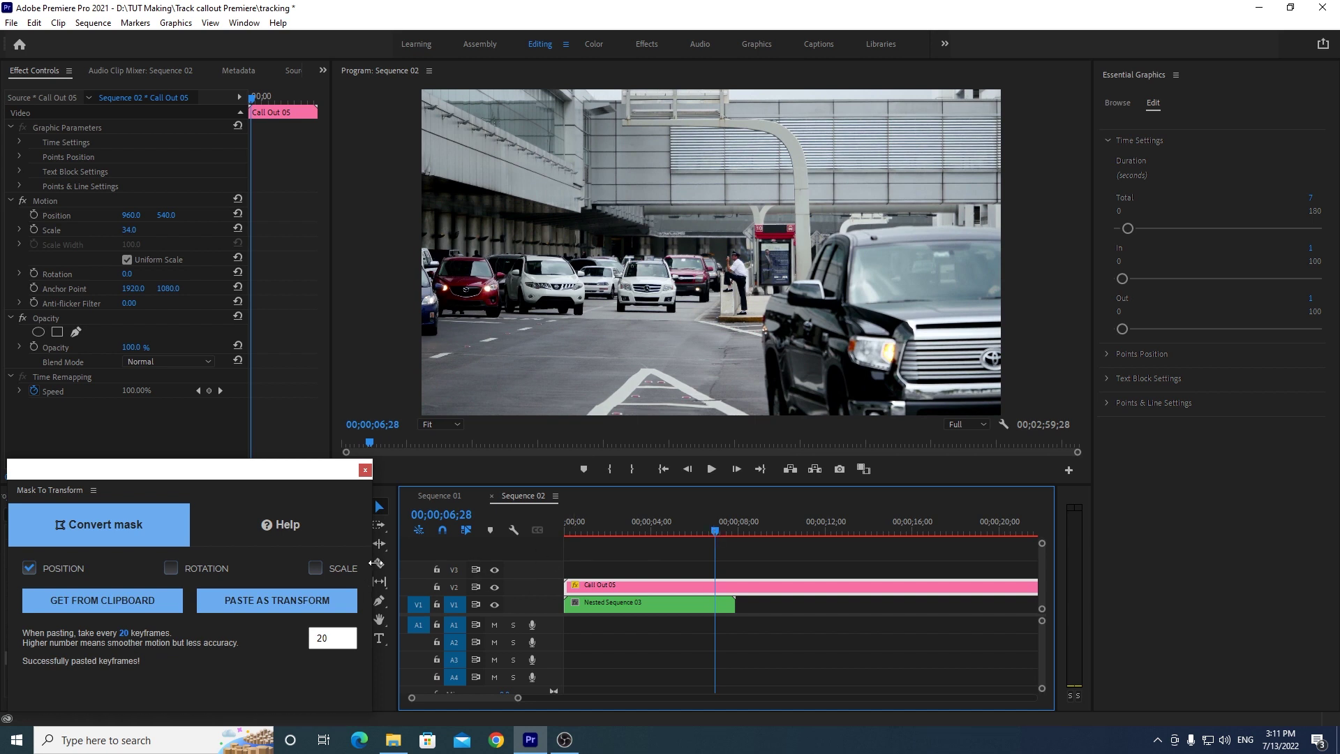
Step: Razor-cut Call Out 05 at 00;00;07;02, delete the trailing piece, and reselect the rest
left_click(719, 534)
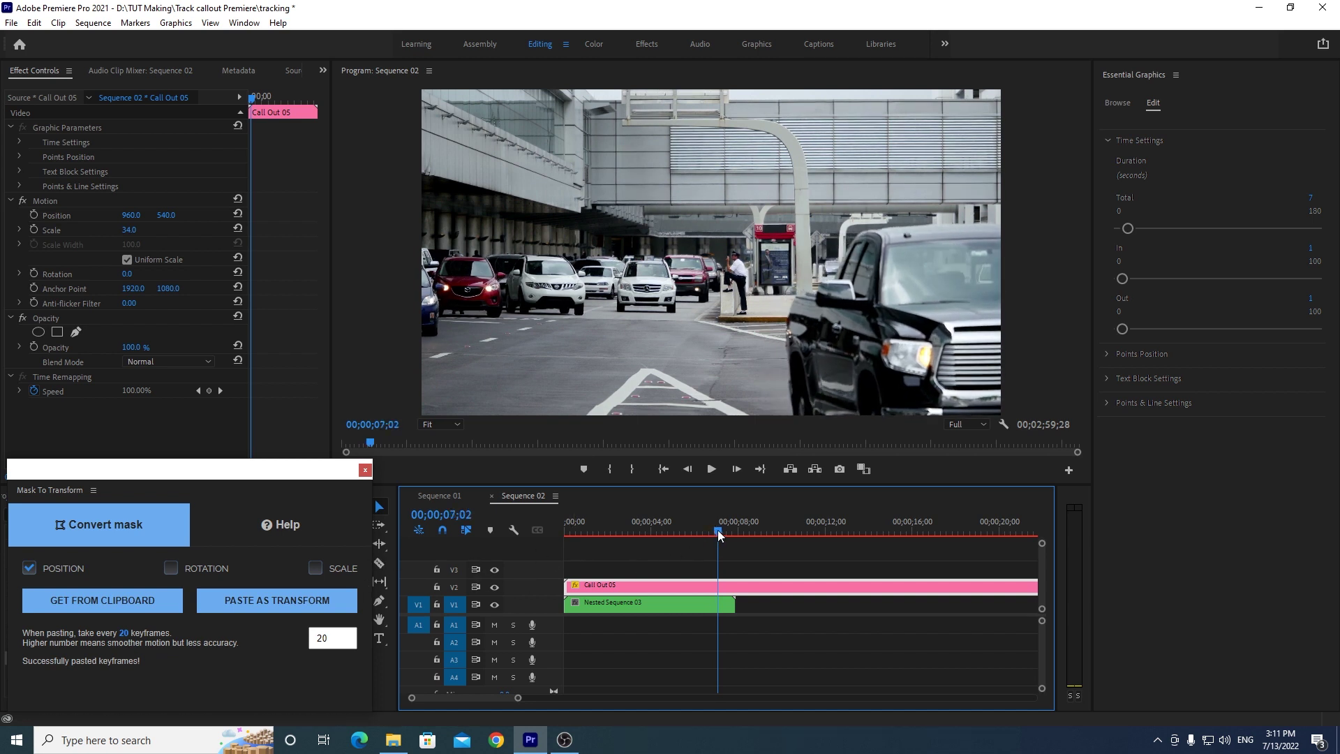
left_click(380, 564)
left_click(718, 587)
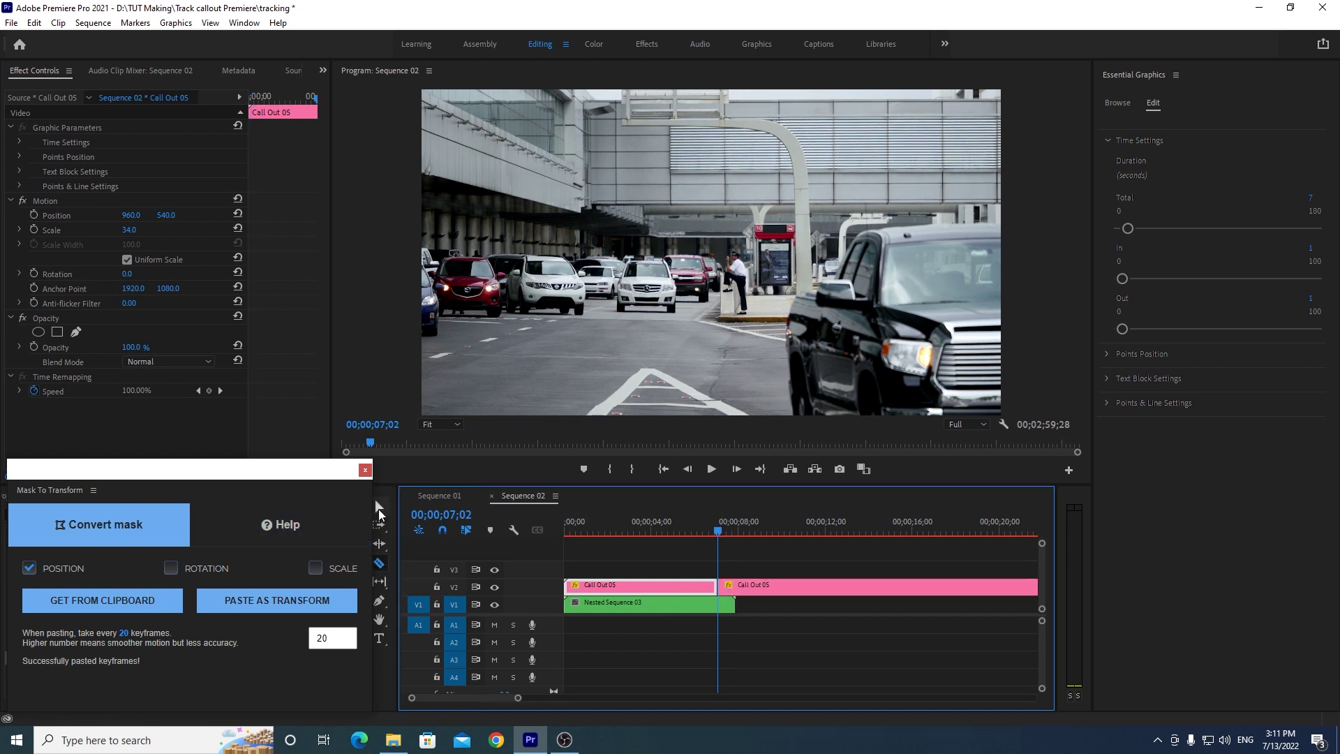
left_click(380, 507)
left_click(855, 585)
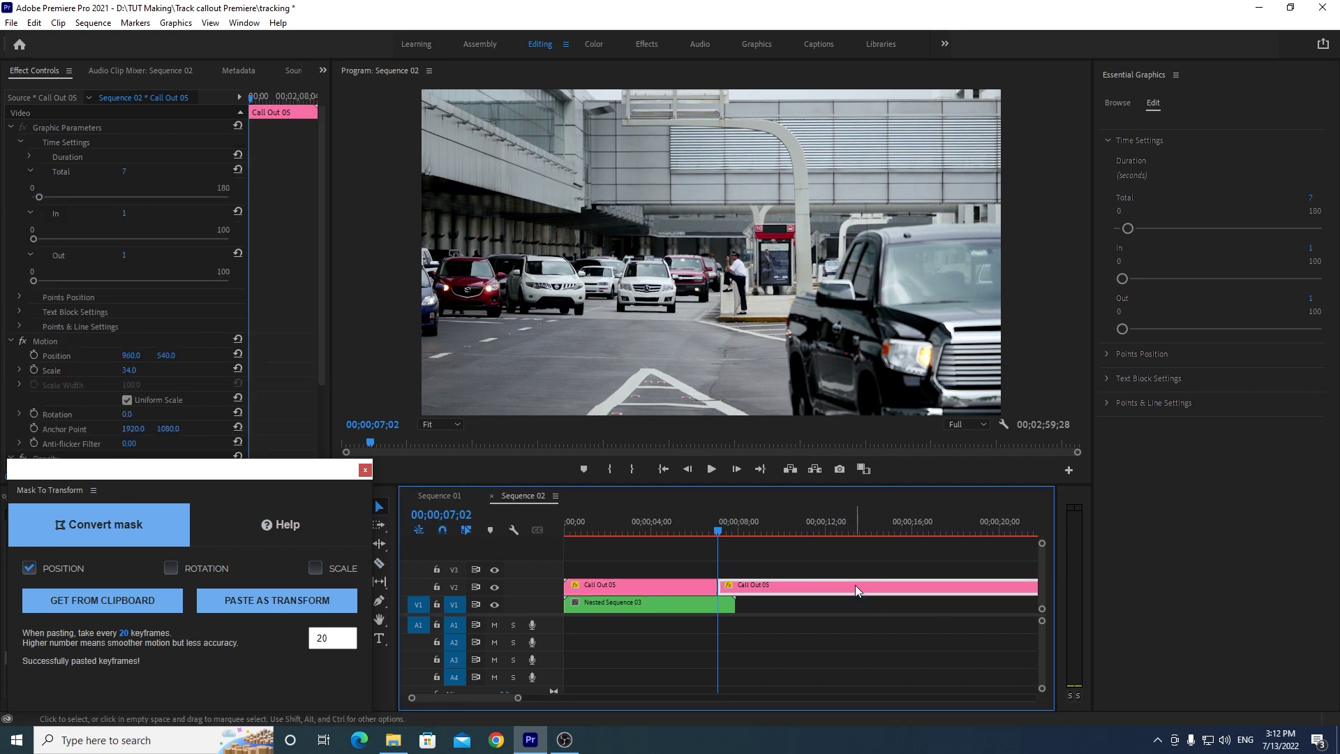
key("Delete")
mouse_move(719, 531)
left_mouse_down()
mouse_move(584, 523)
mouse_move(614, 521)
left_mouse_up()
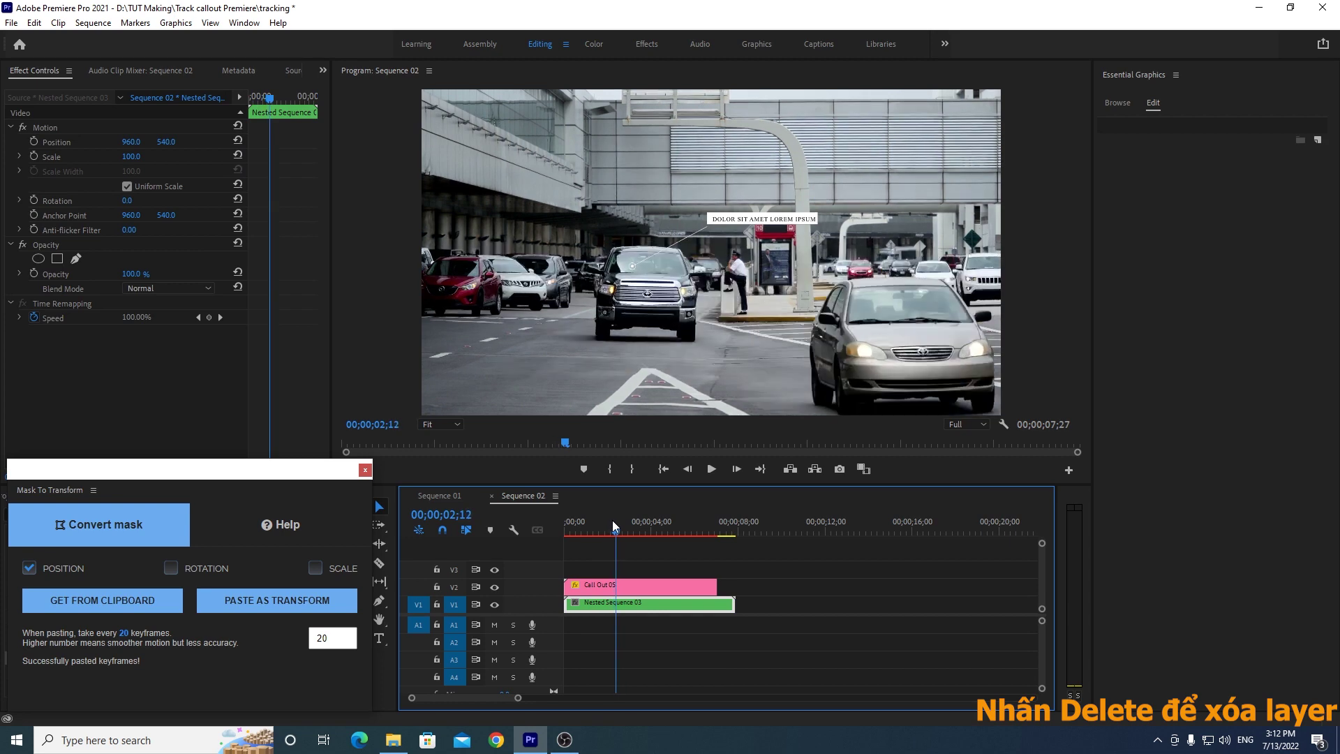
left_click(659, 592)
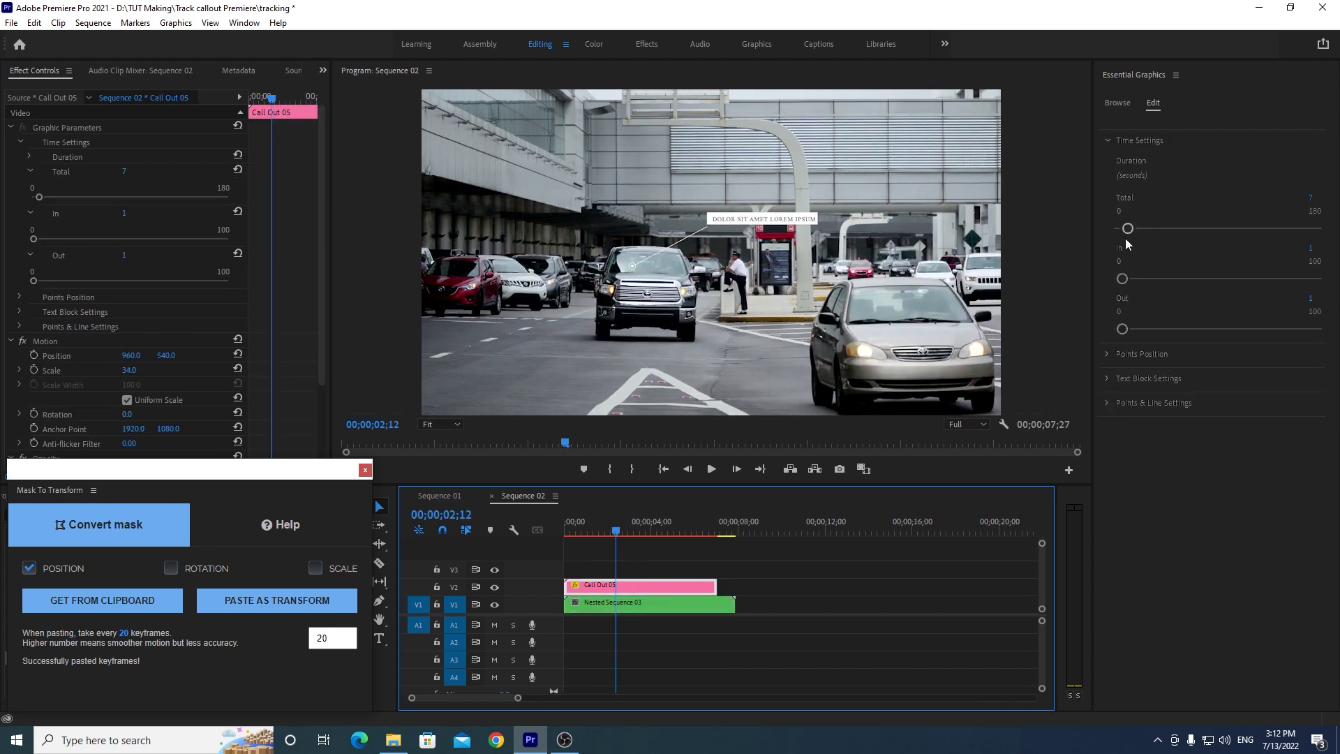
Step: Change the callout's Text Block Box colour from white to bright blue 00A8FF
left_click(1107, 354)
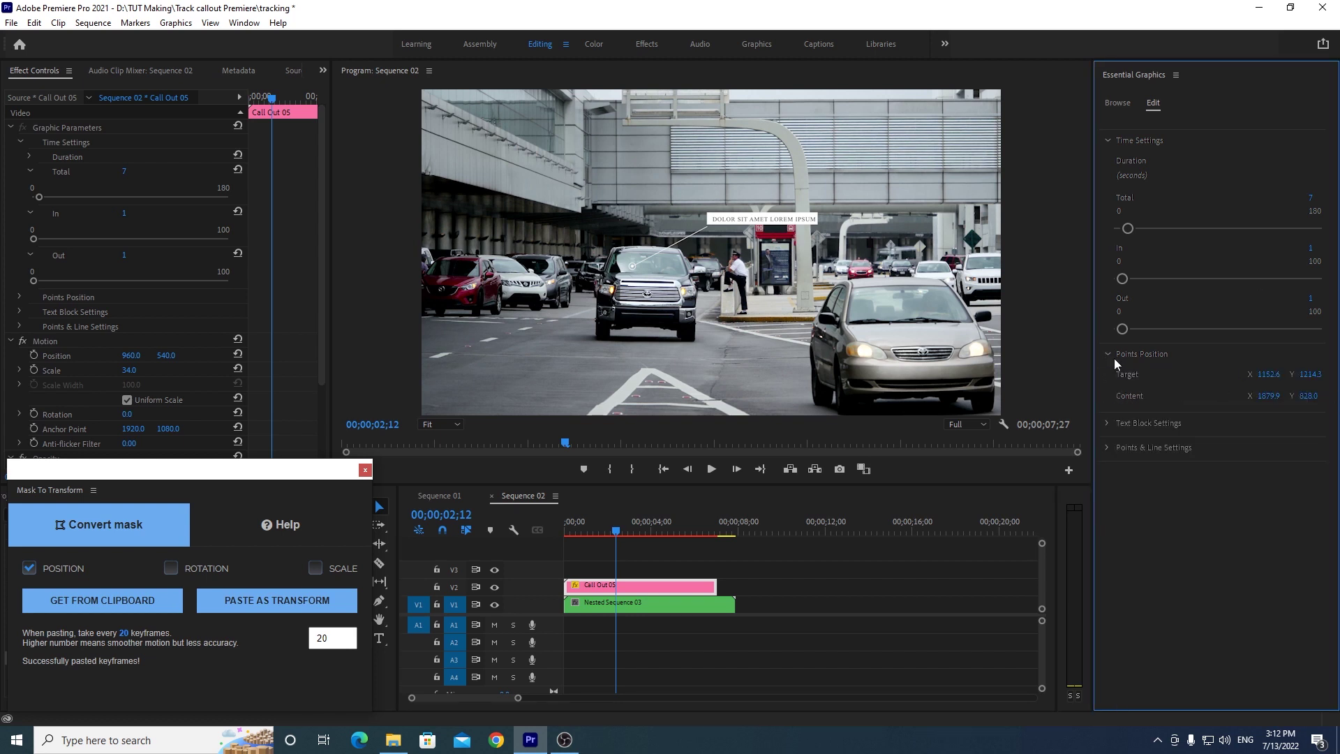
left_click(1107, 355)
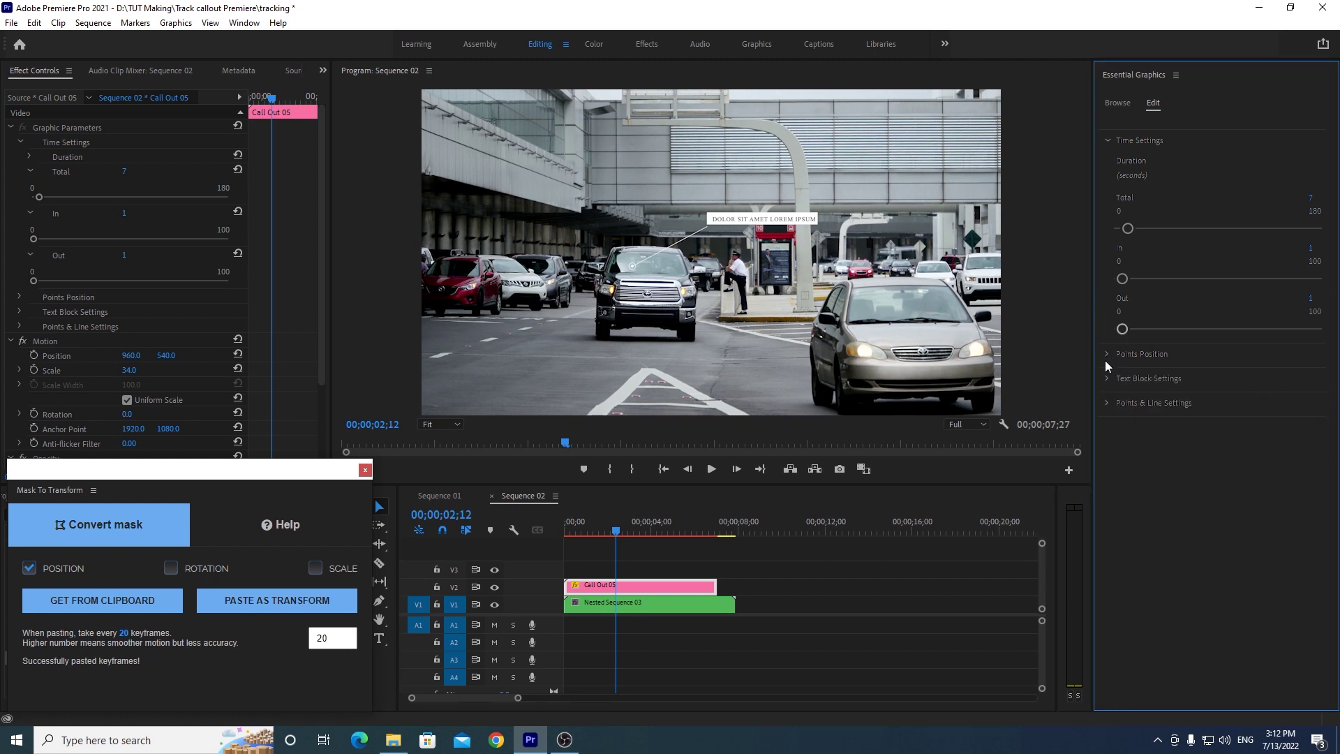
left_click(1107, 378)
left_click(1117, 398)
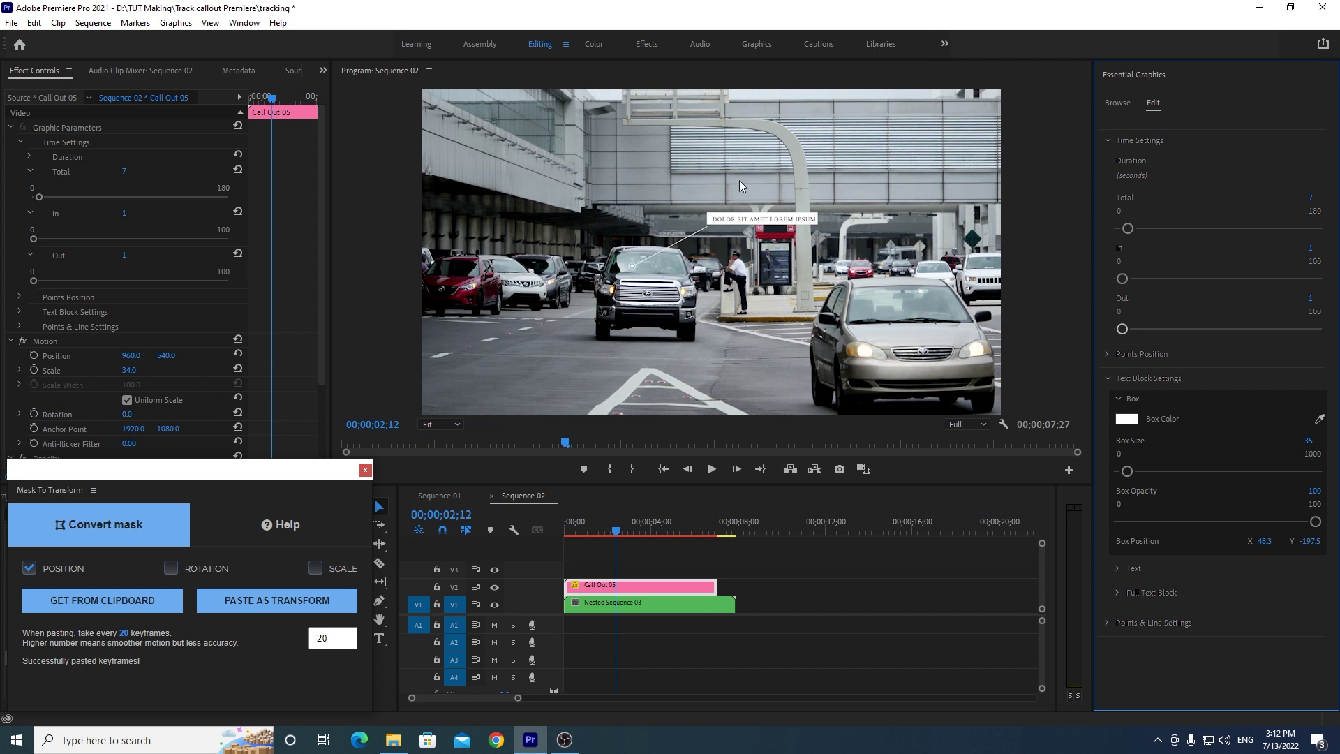
left_click(1126, 418)
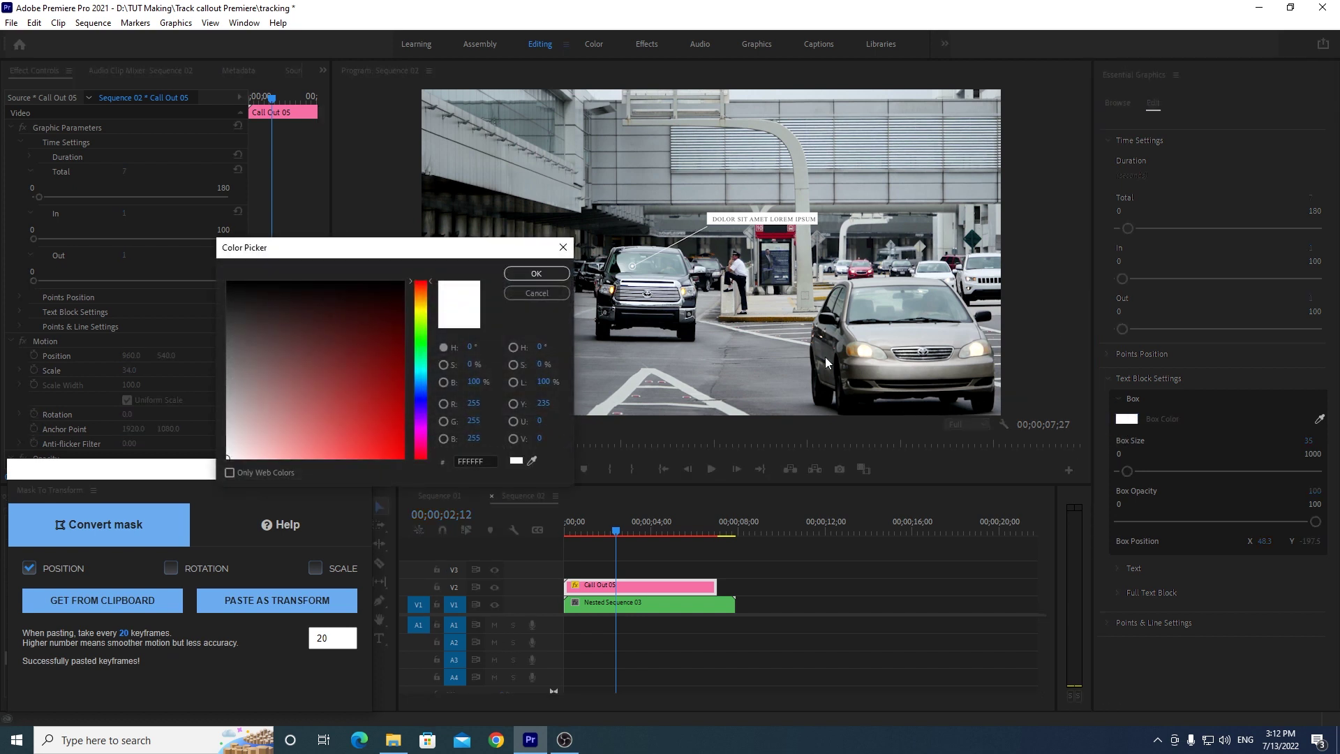
left_click_drag(419, 301, 428, 384)
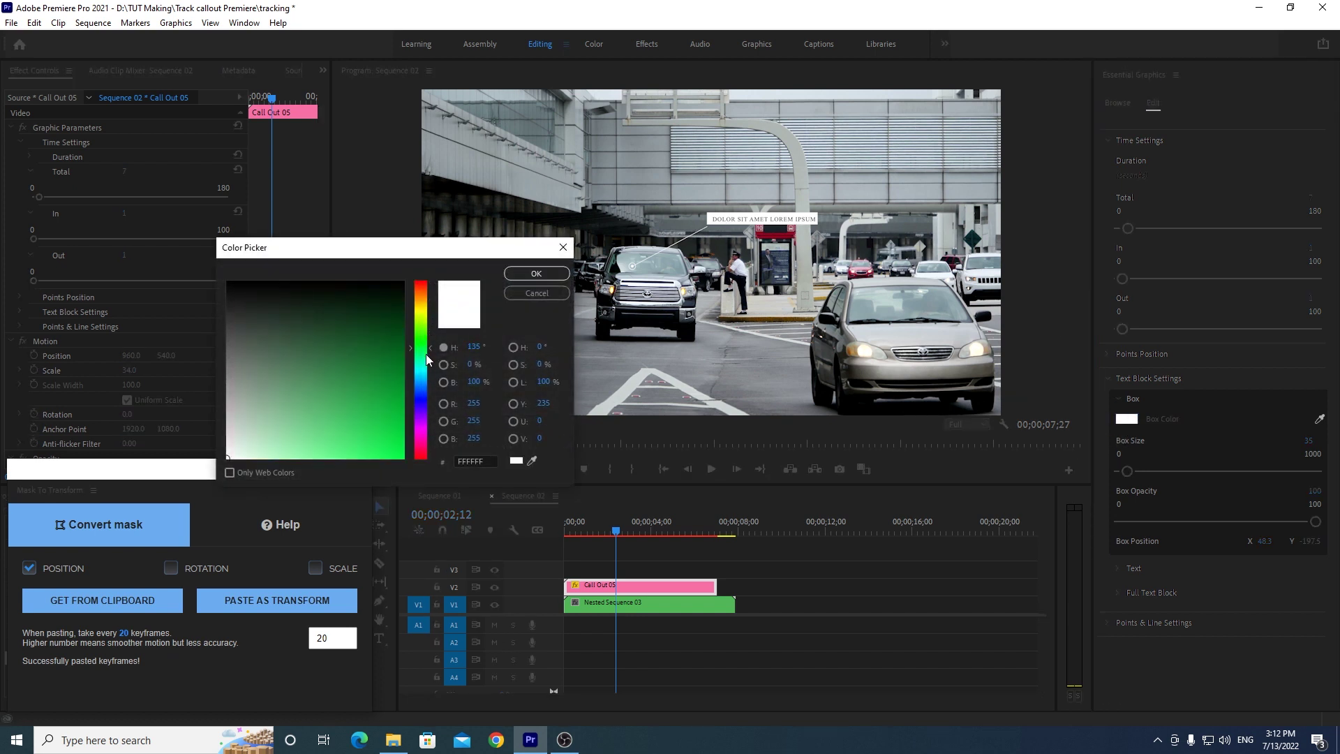
left_click(383, 423)
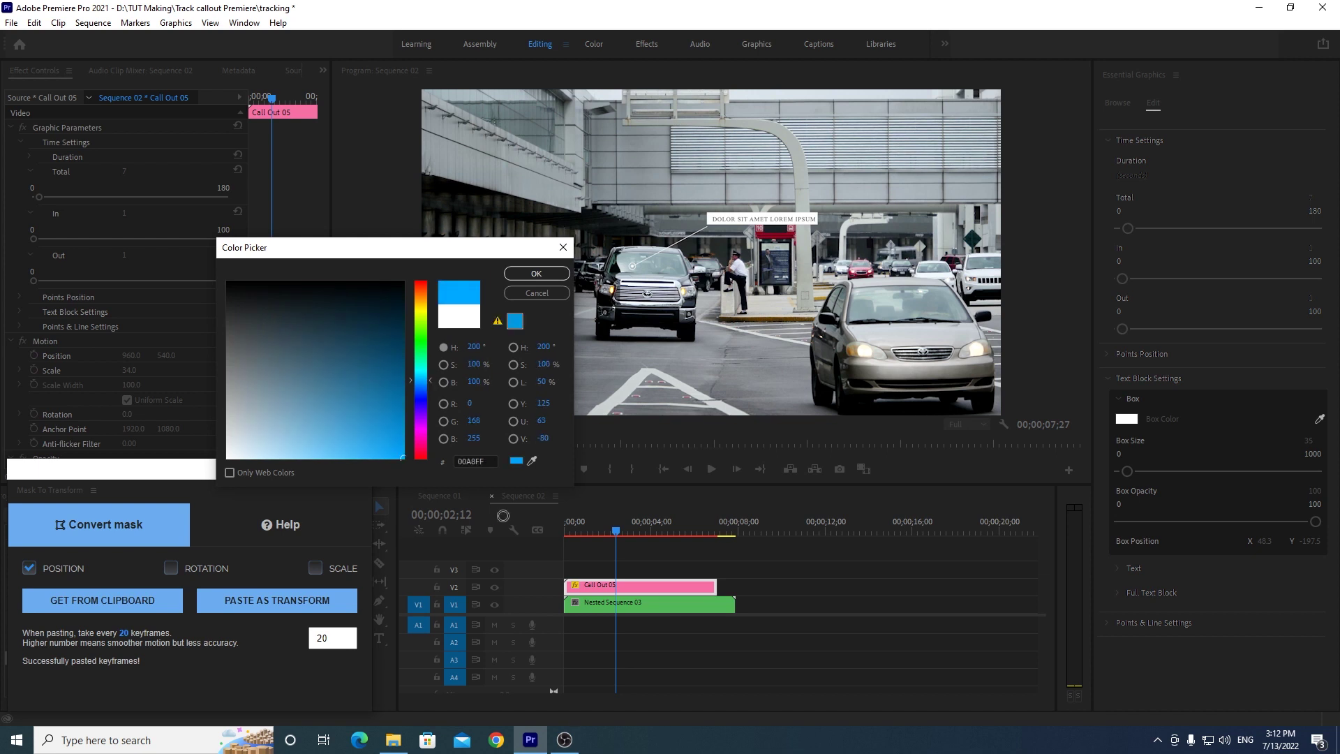
left_click(557, 273)
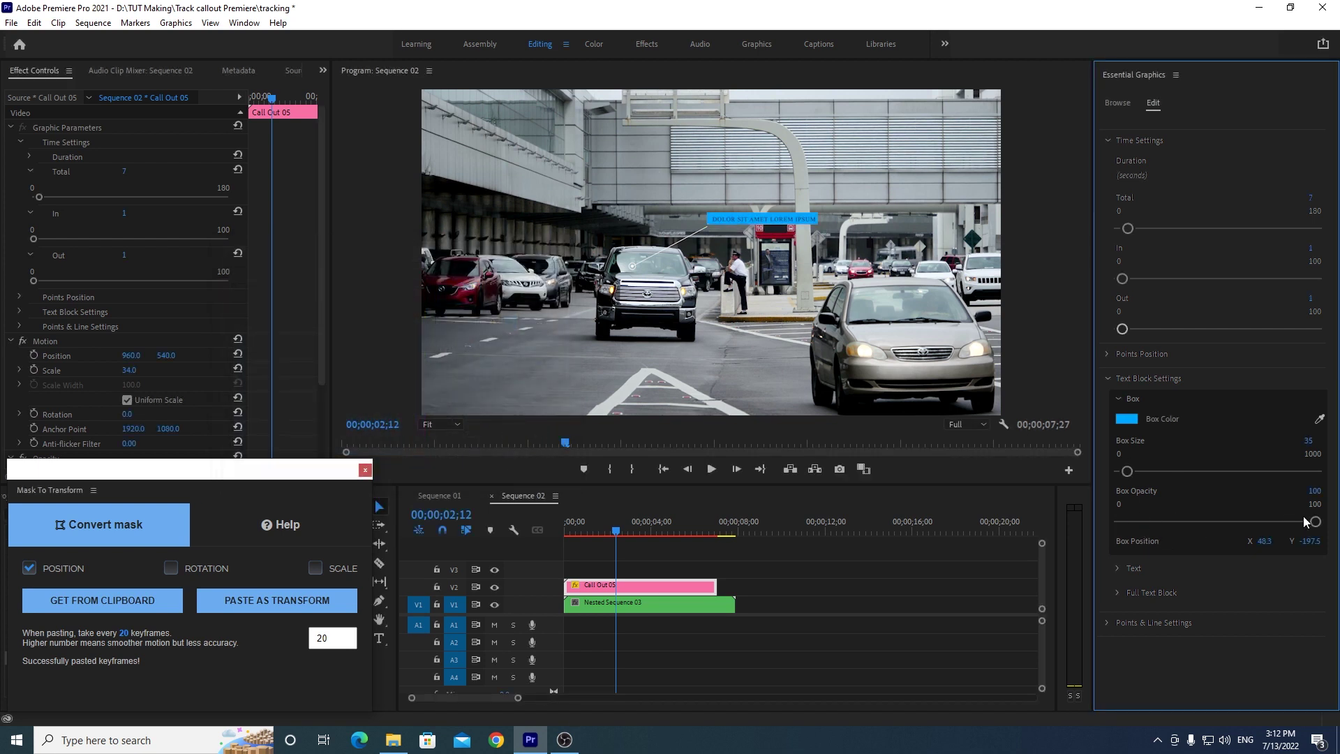
Step: Replace Call Out 05's lorem ipsum title with 'Tracking object'
left_click(1118, 570)
left_click_drag(1333, 419, 1333, 583)
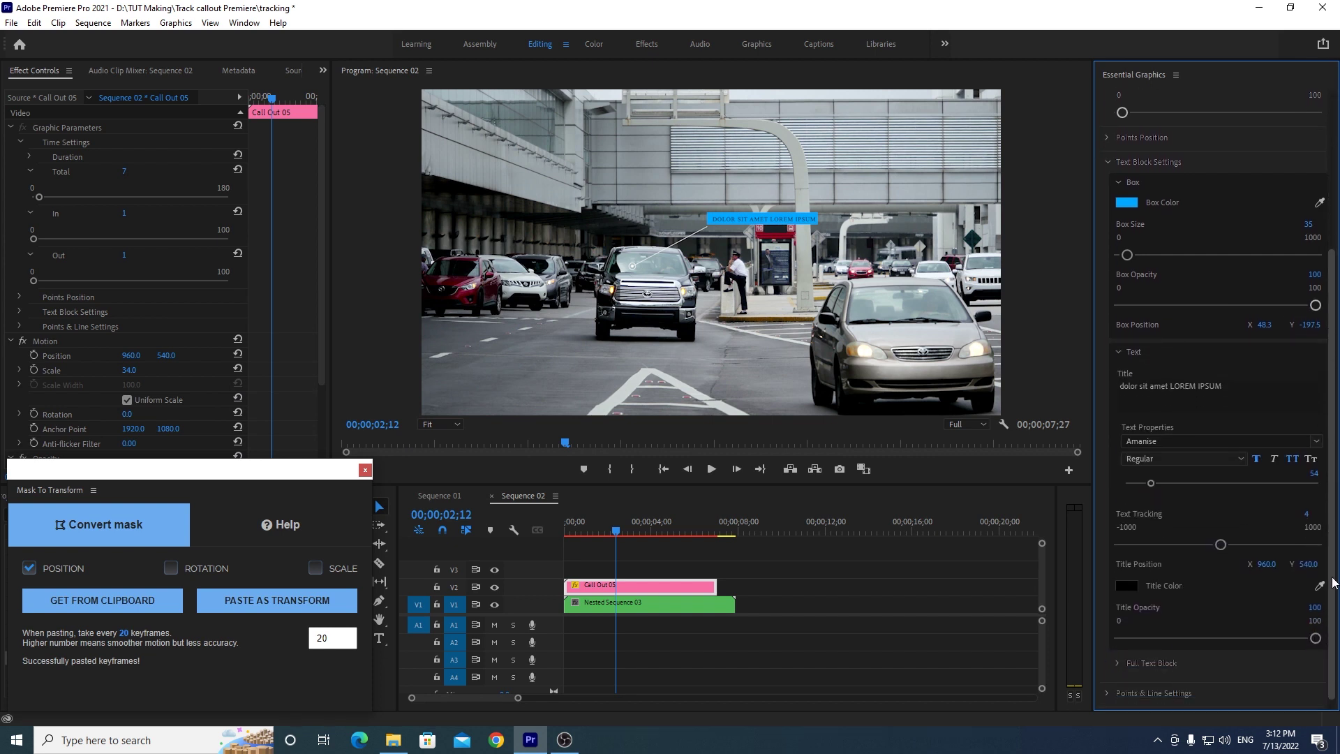
left_click(1186, 389)
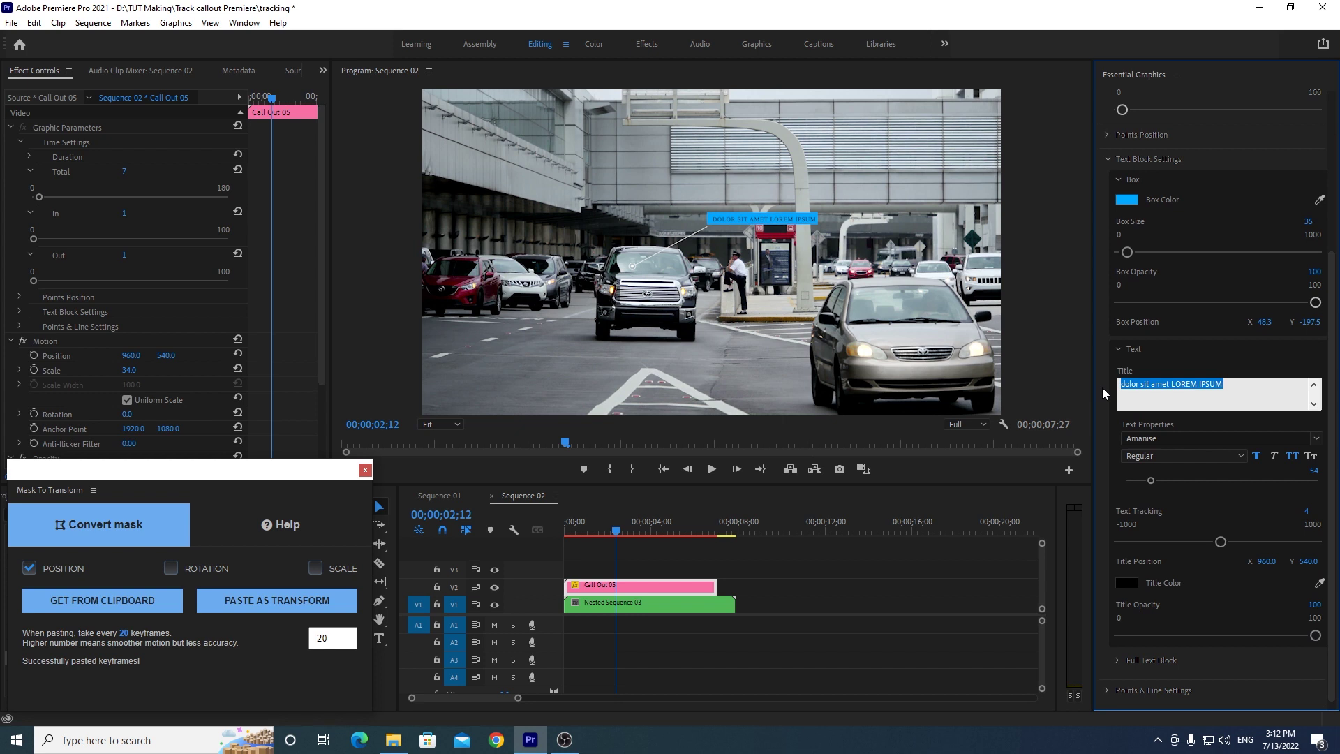
type("Tracking object")
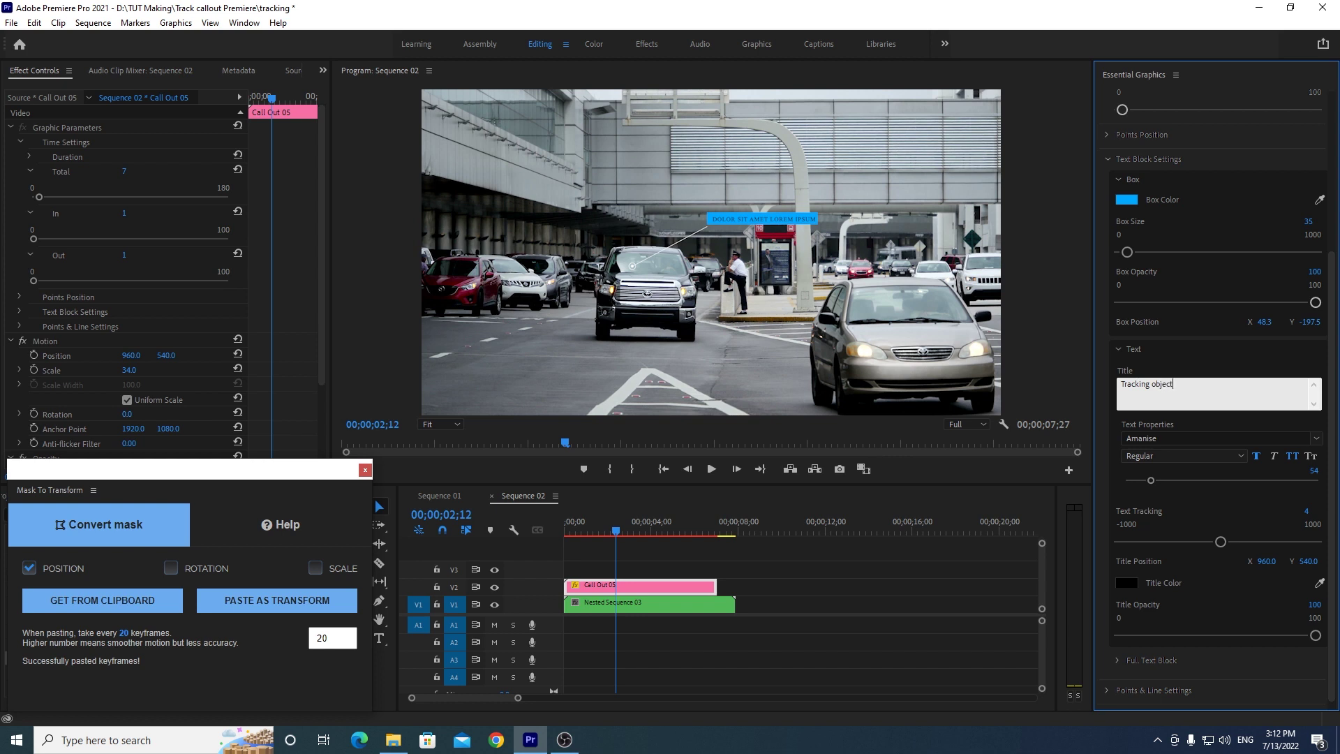
left_click(1215, 363)
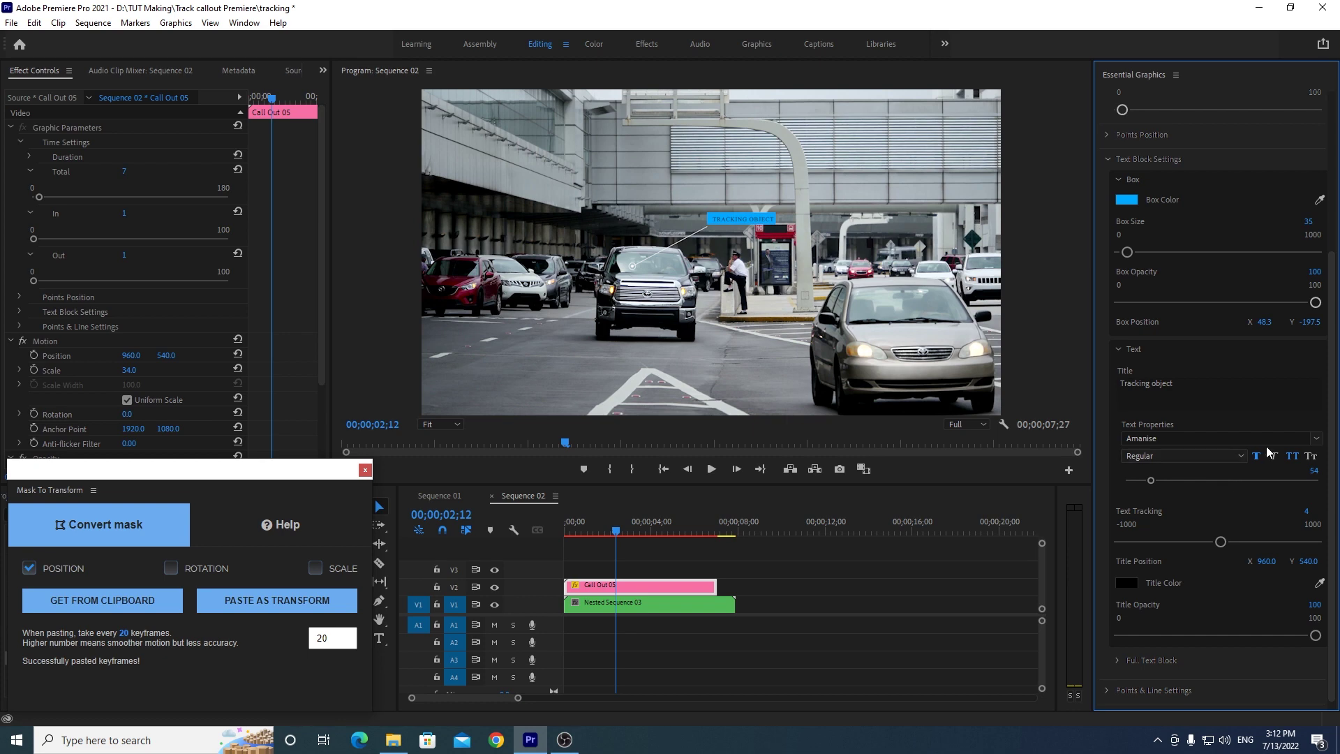
Step: Set the callout title font to Roboto Medium at size 112
left_click(1193, 439)
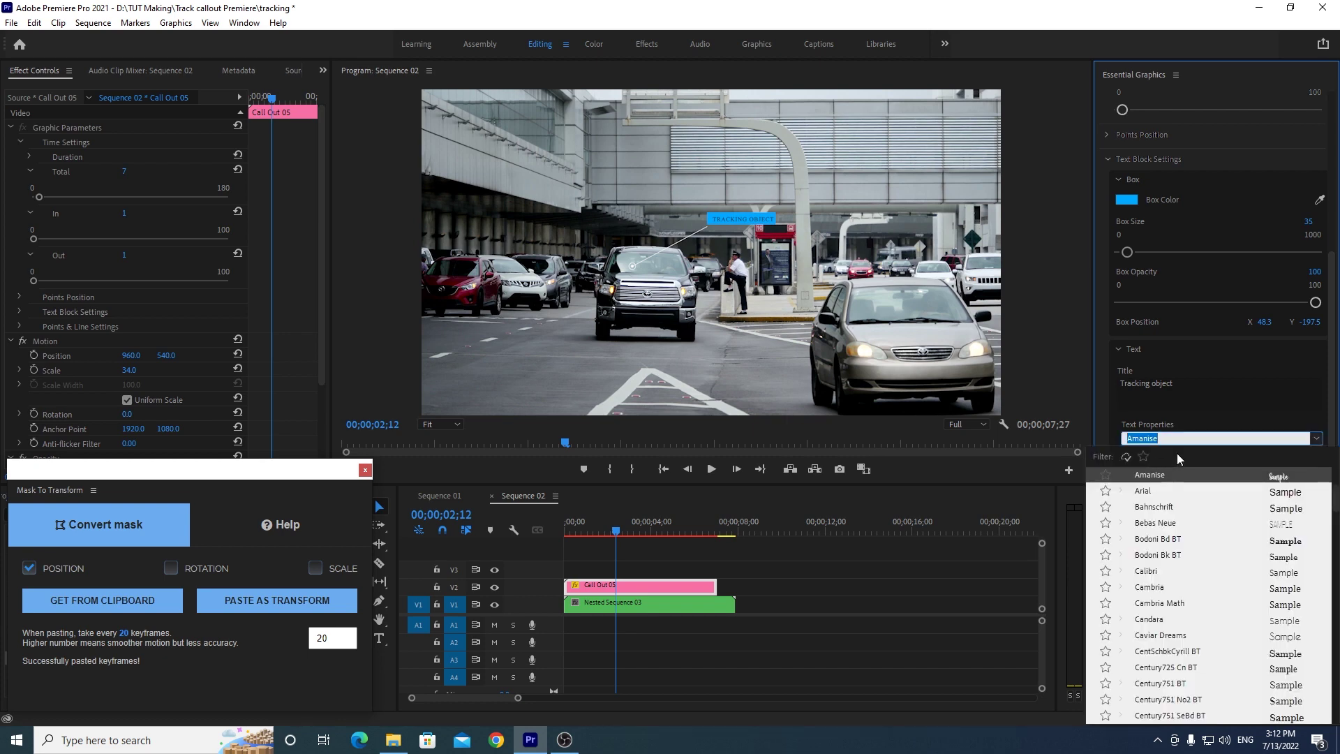
type("robo")
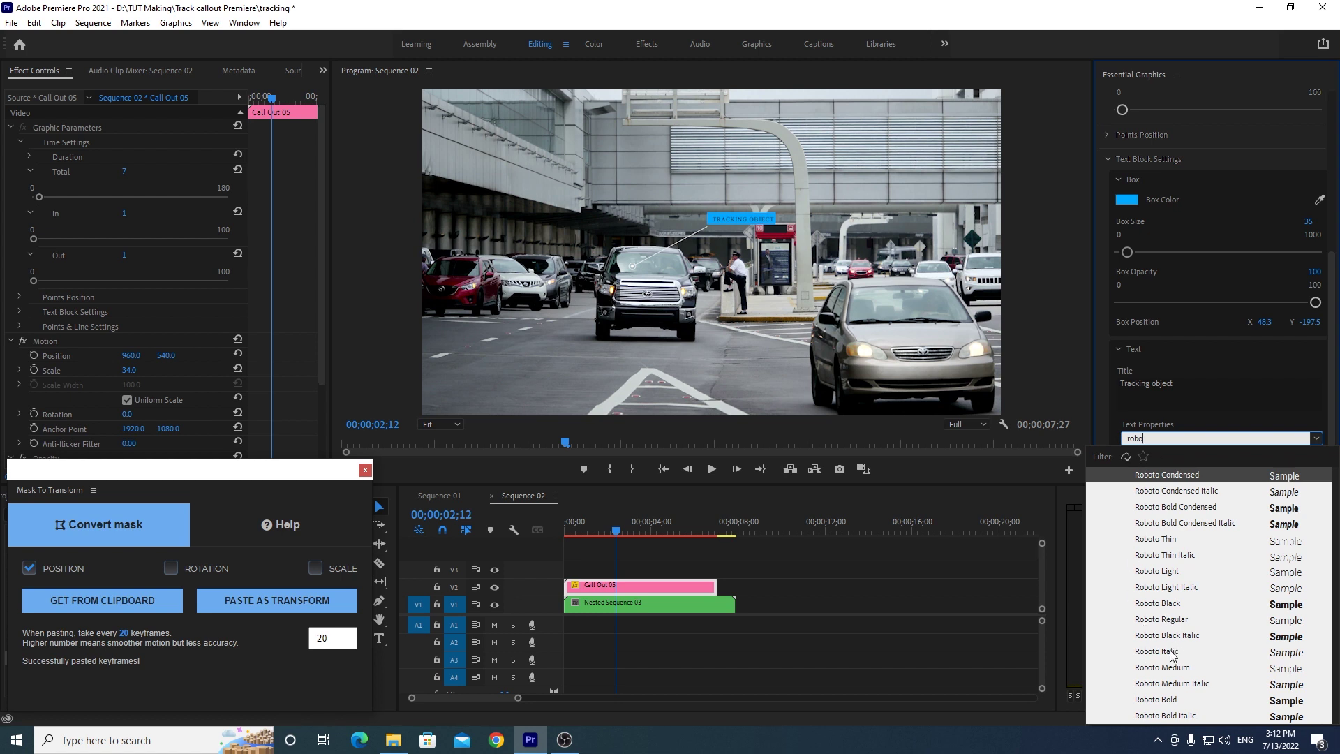
left_click(1176, 508)
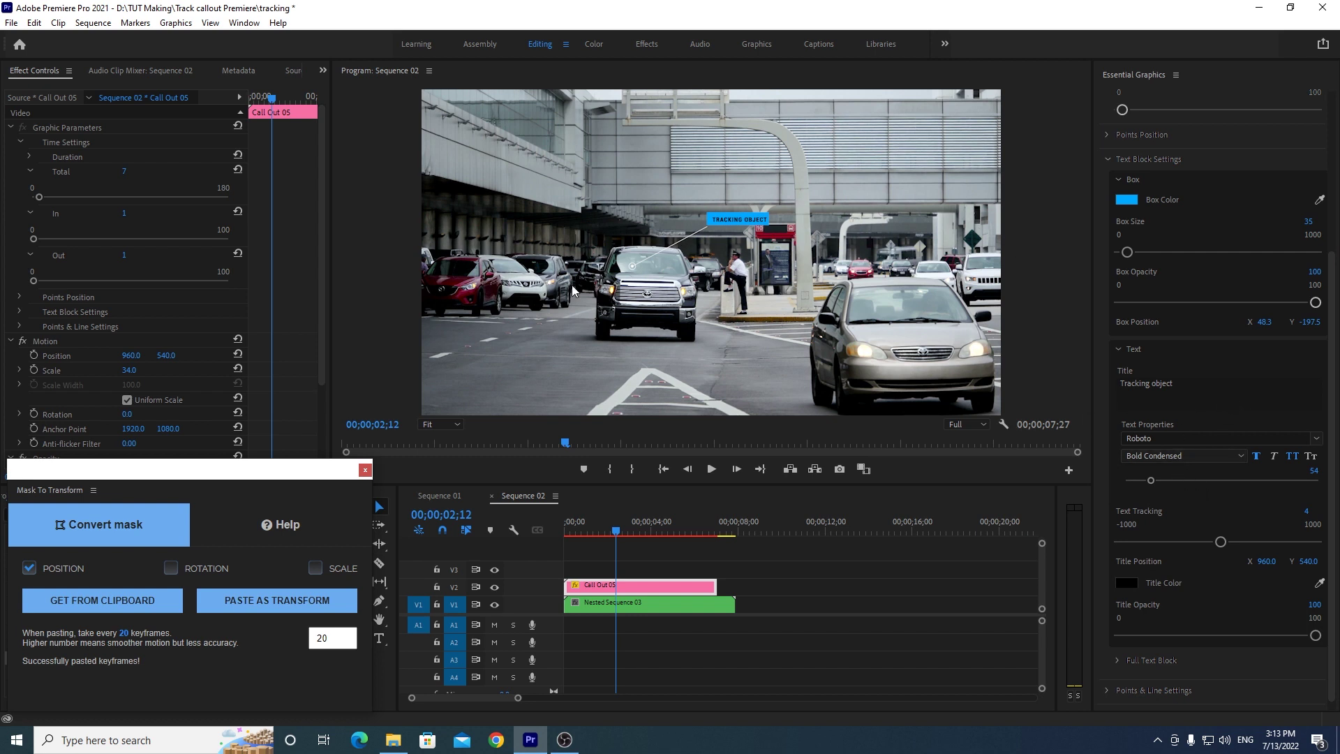
left_click_drag(1158, 479, 1187, 472)
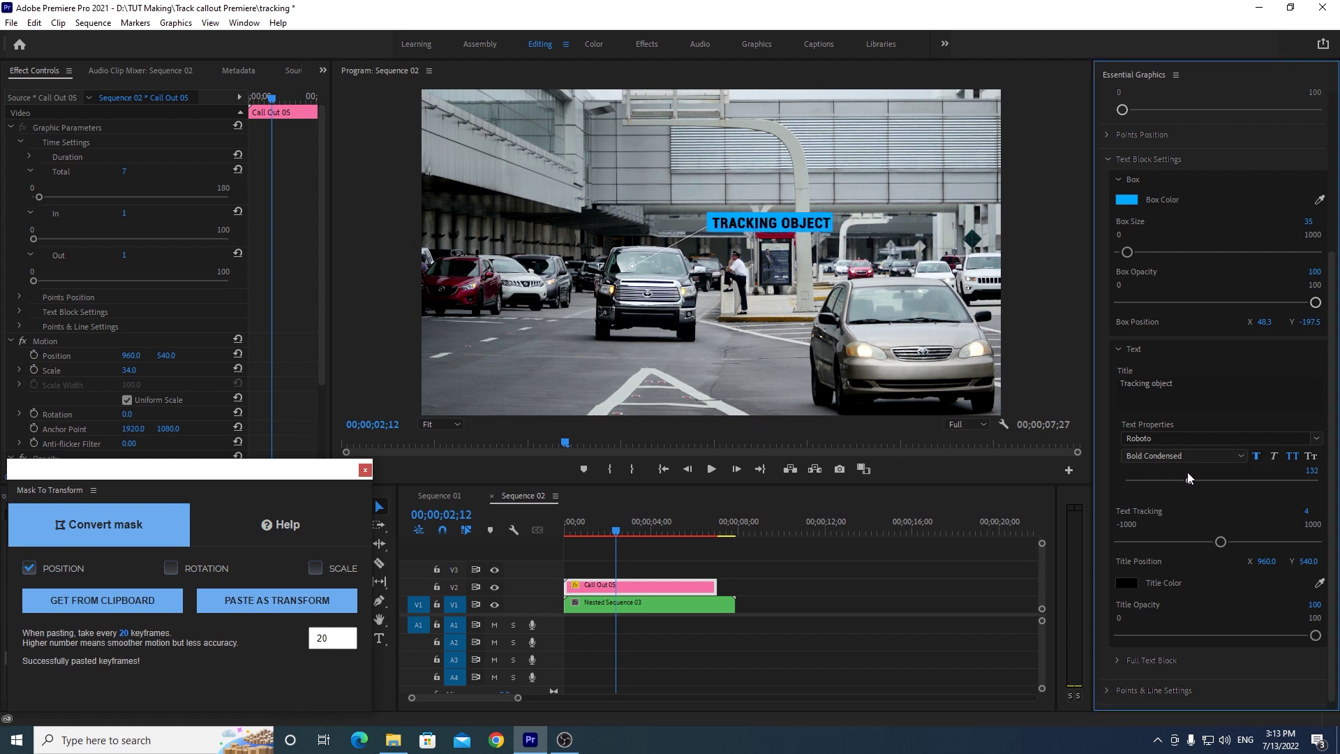
left_click_drag(1187, 471, 1187, 470)
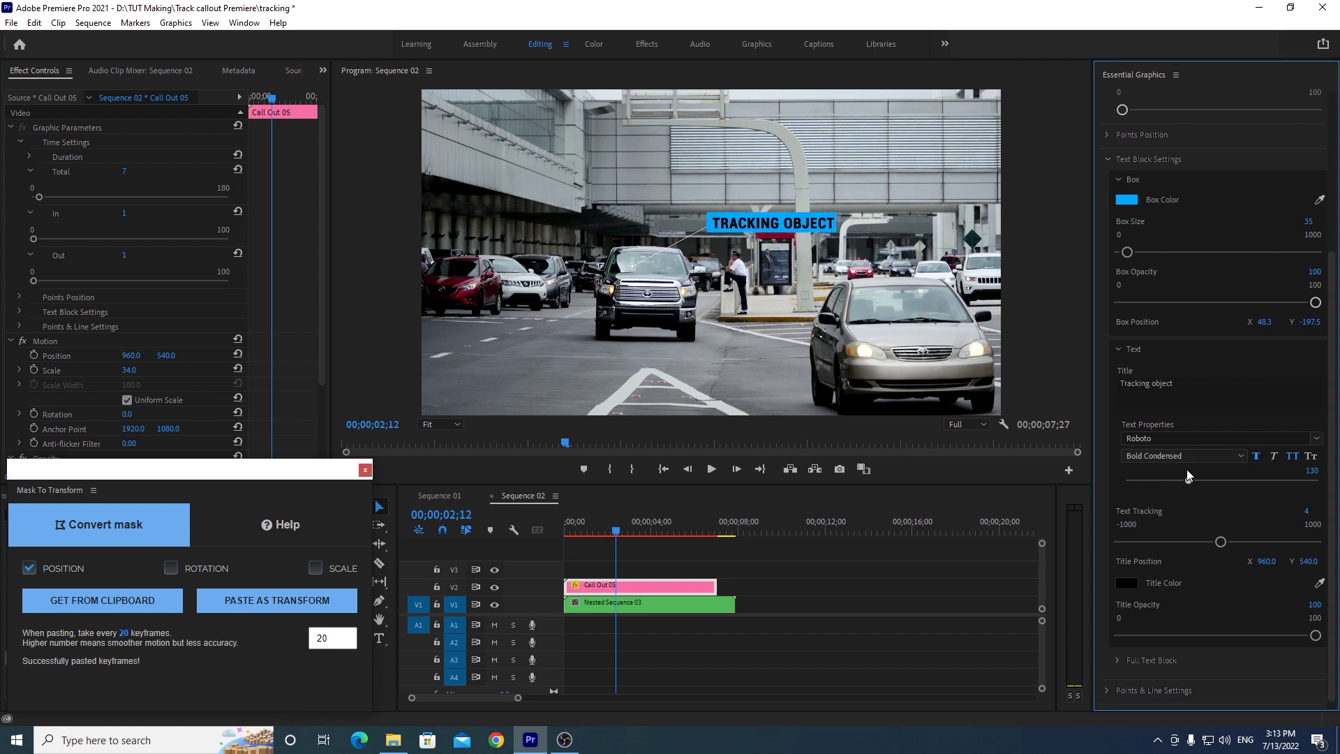
left_click(1231, 454)
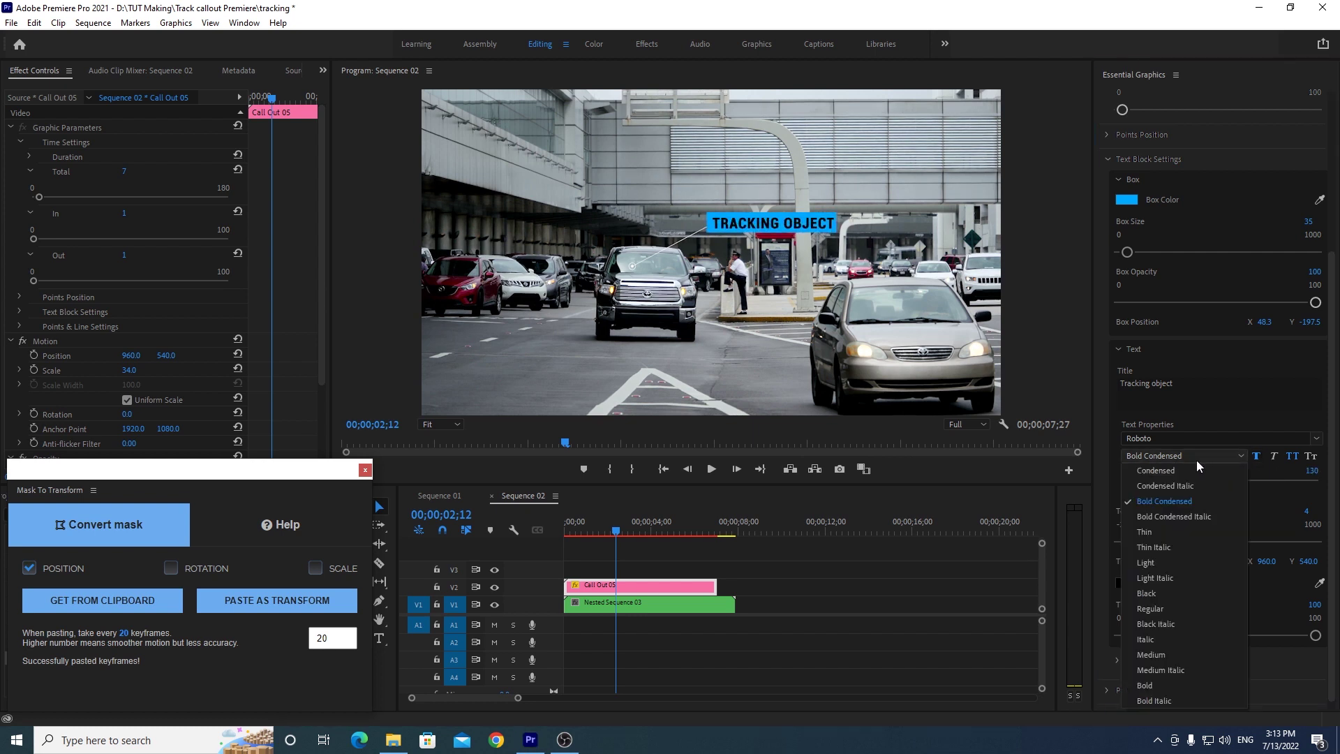
left_click(1157, 656)
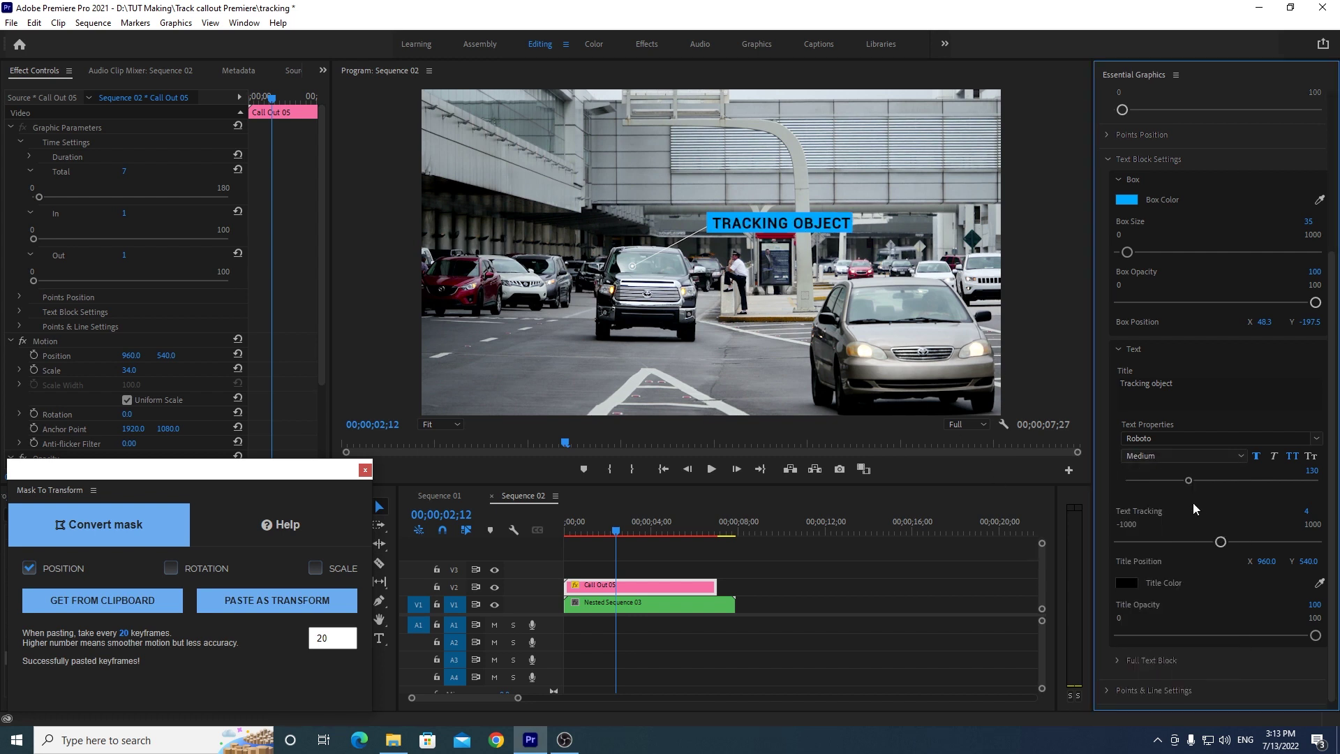
mouse_move(1185, 485)
left_mouse_down()
mouse_move(1153, 480)
mouse_move(1190, 481)
mouse_move(1179, 476)
left_mouse_up()
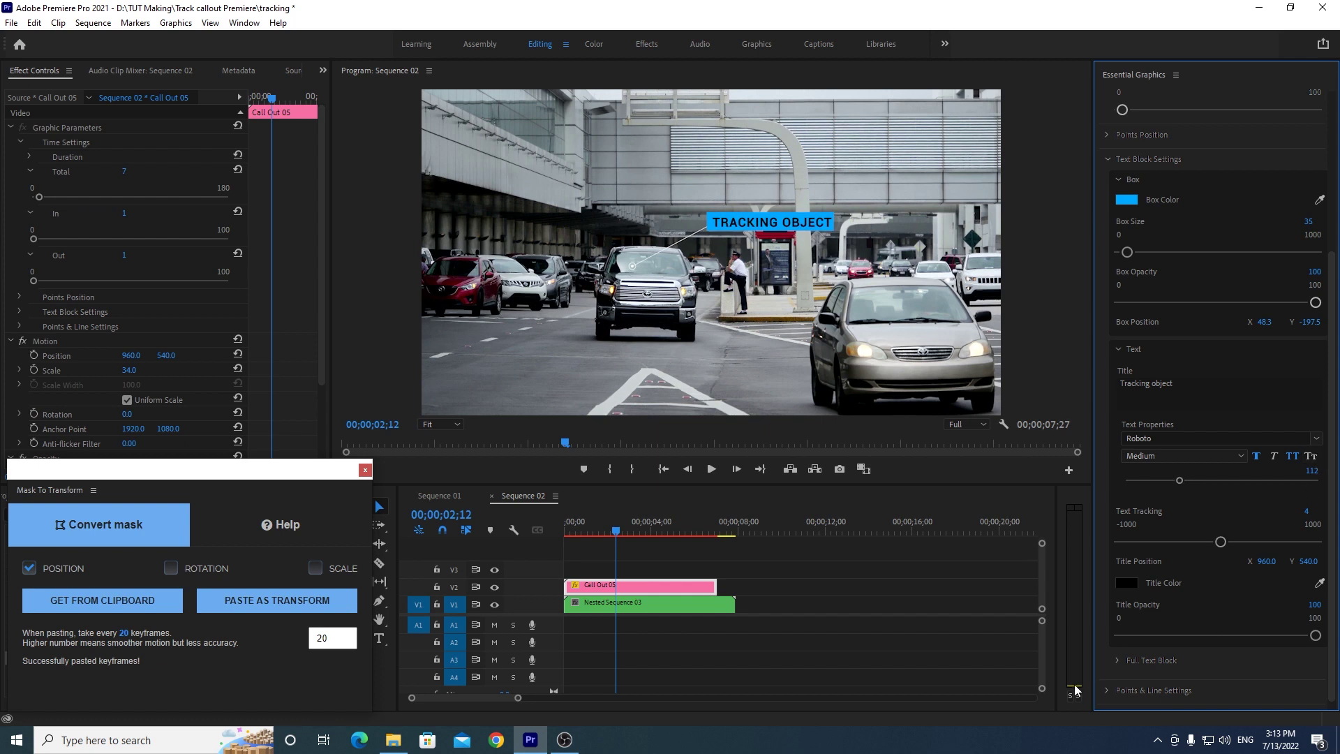
left_click(1126, 583)
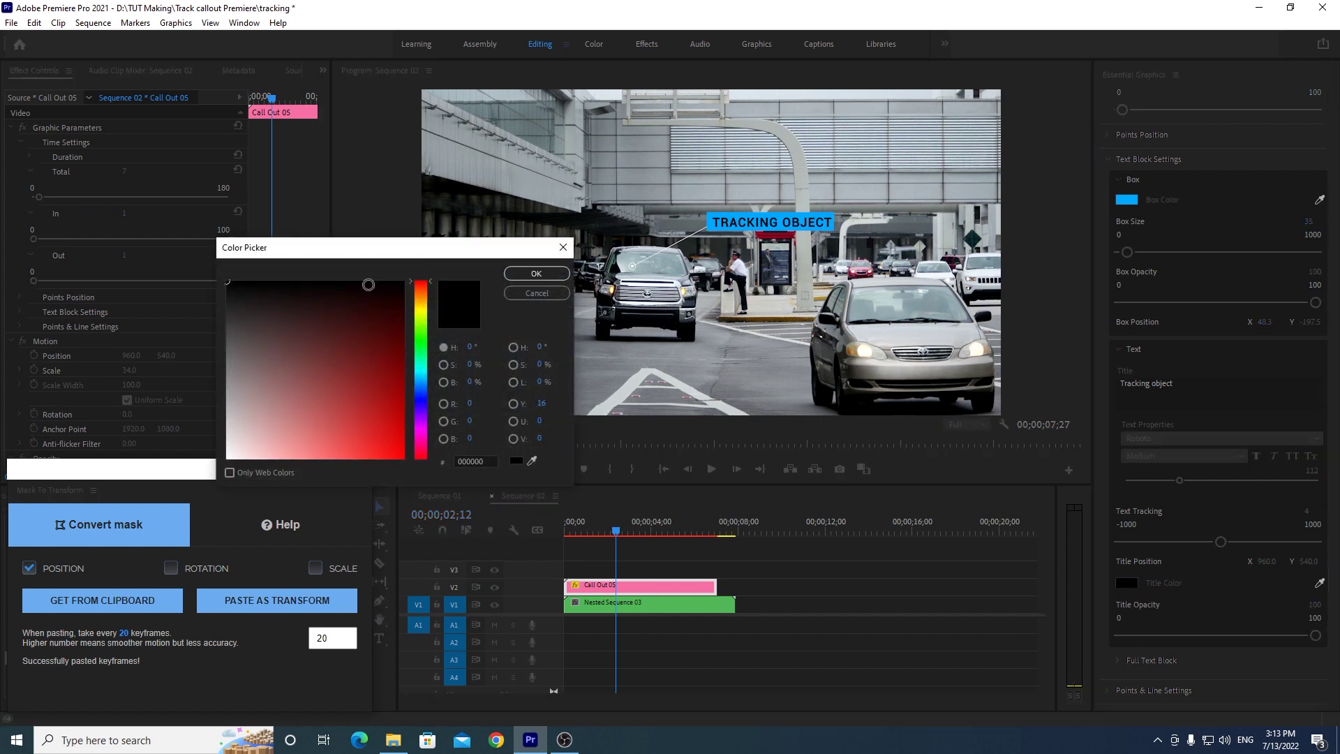
left_click(421, 427)
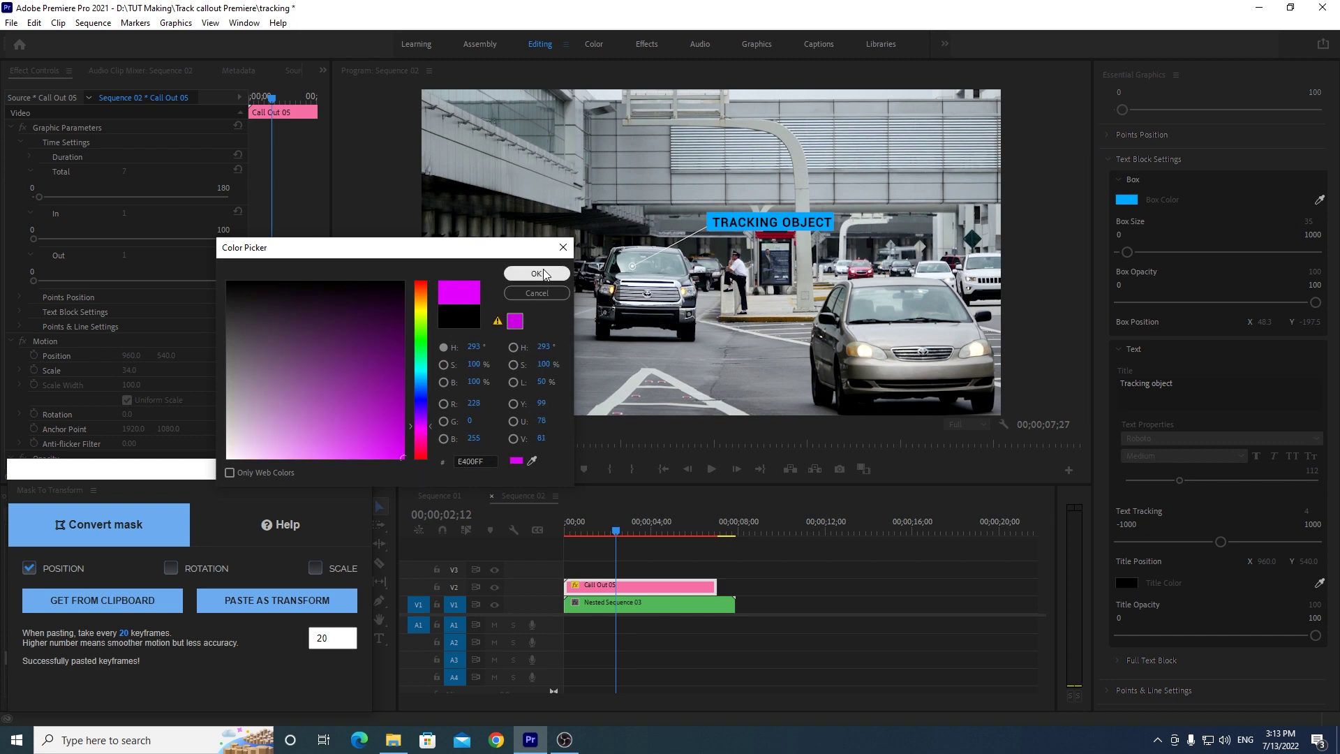
left_click(536, 273)
left_click(1126, 583)
left_click(255, 281)
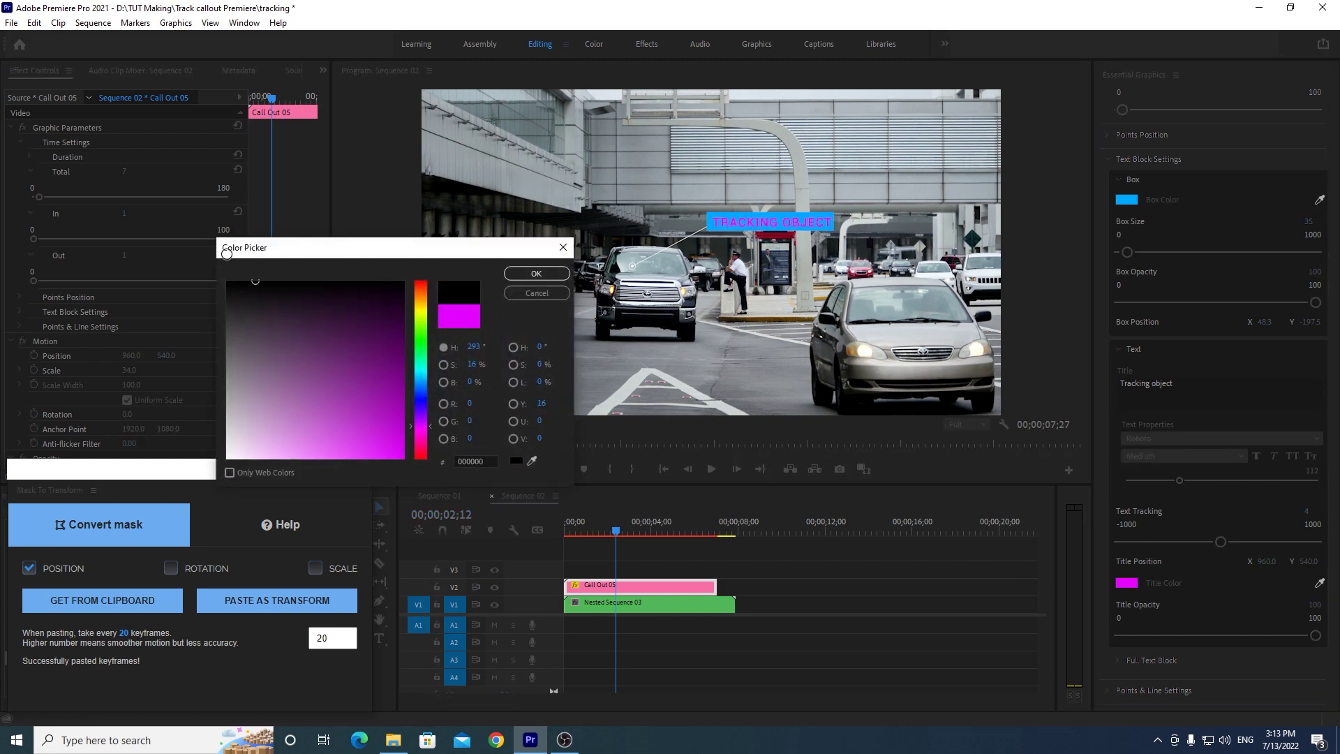
left_click(536, 273)
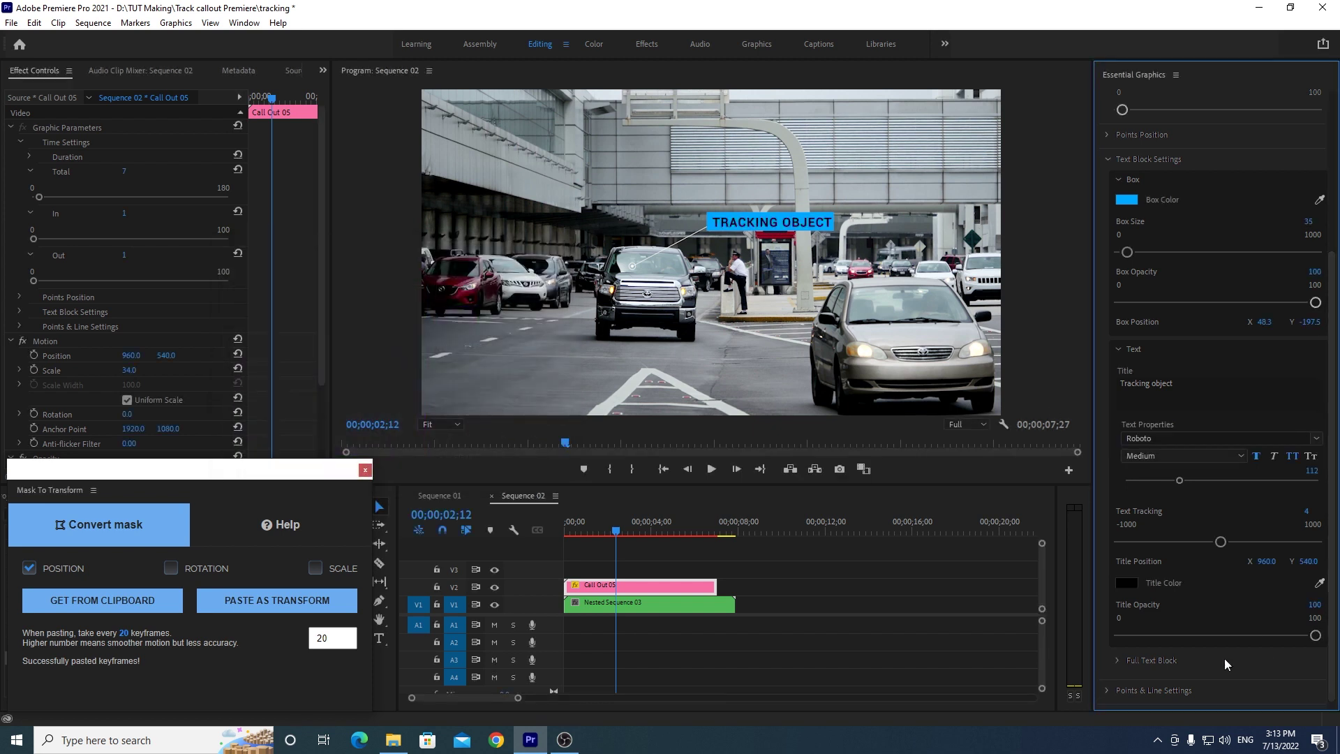
scroll(1145, 673, "down", 1)
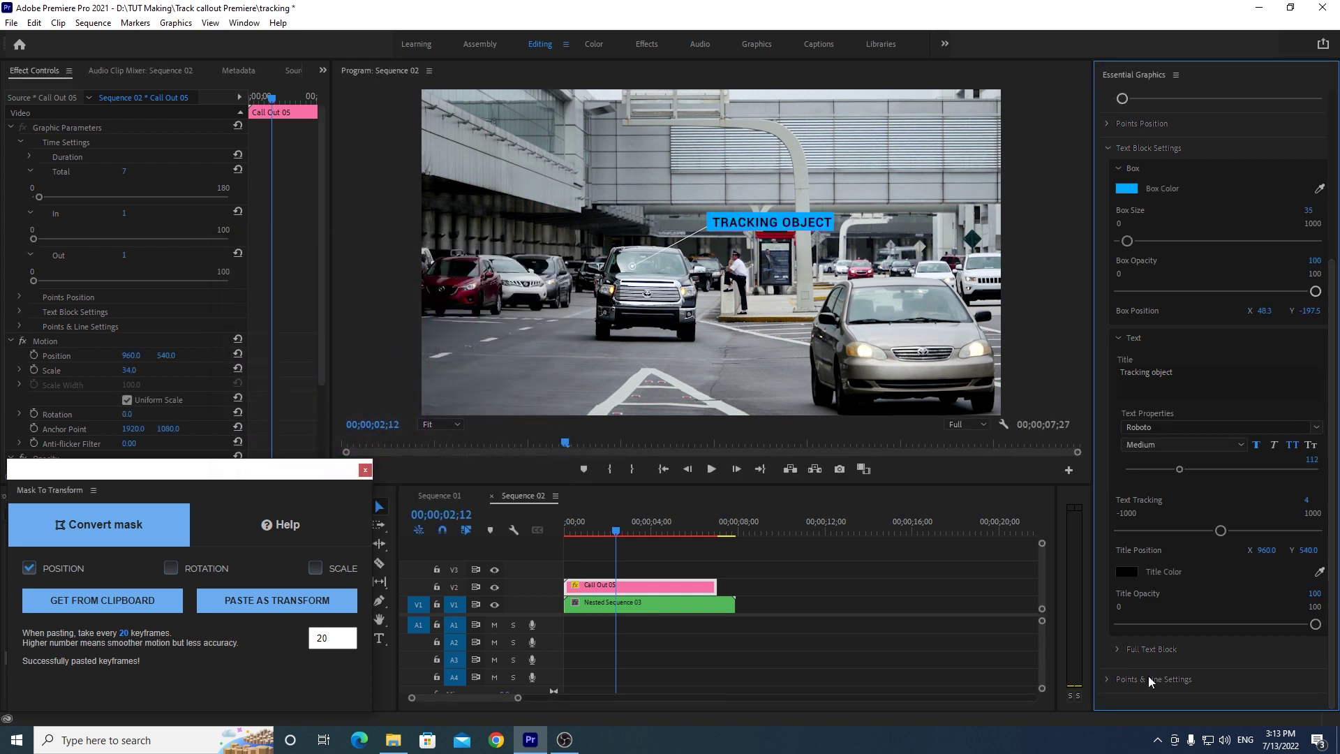
Step: Change the callout's connecting line colour from white to yellow FFCC00
left_click(1108, 678)
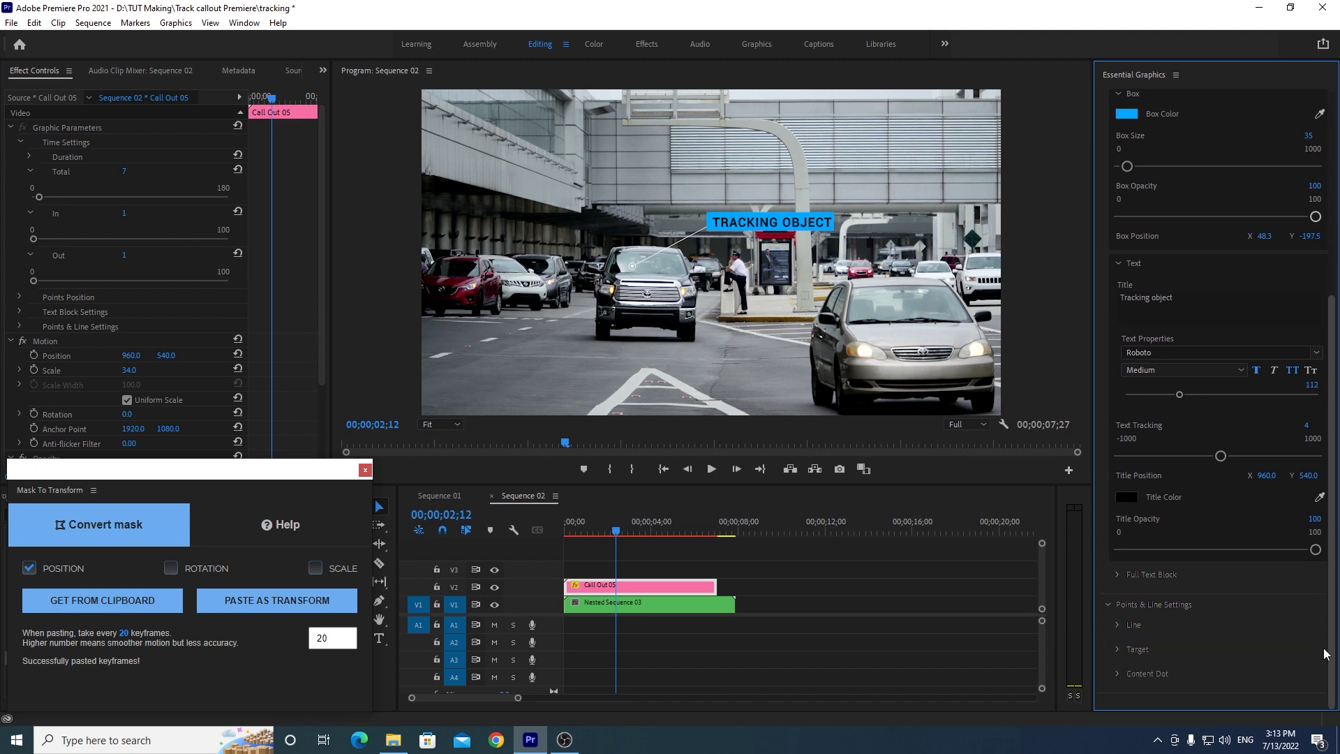
left_click(1118, 624)
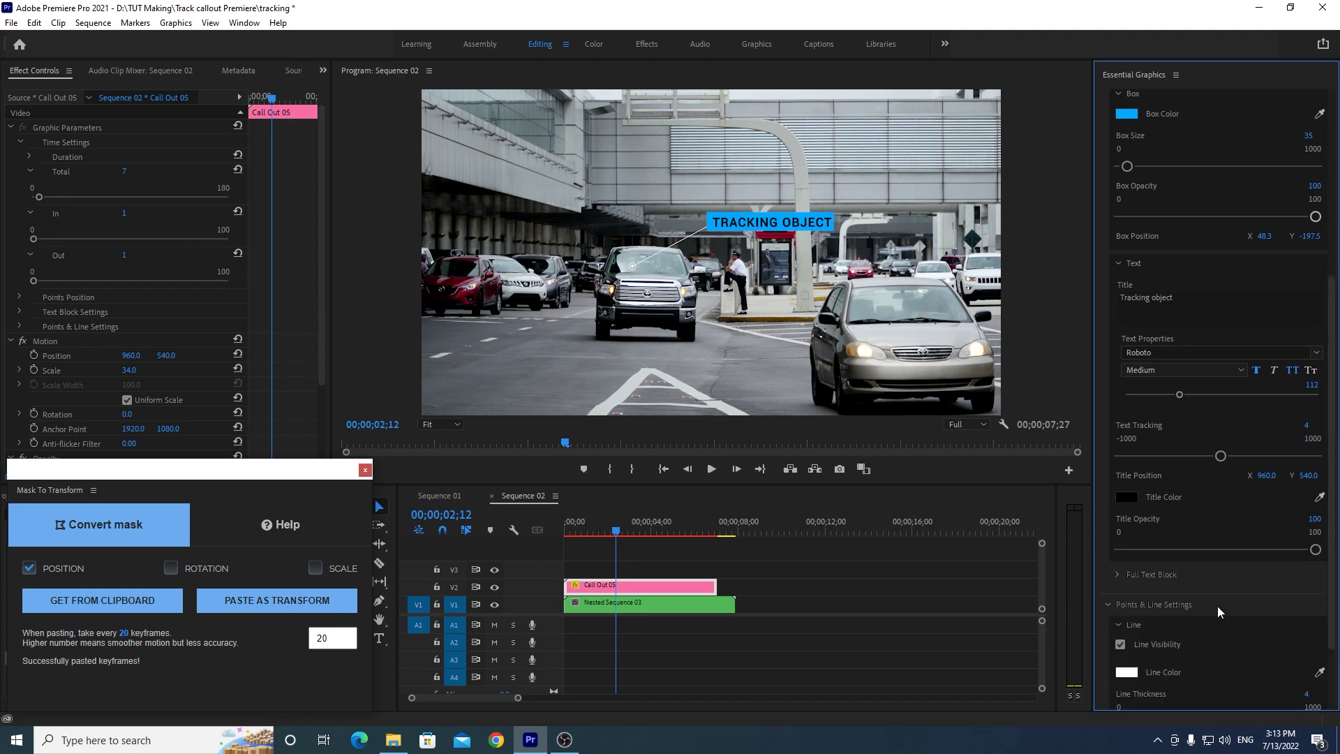
scroll(1186, 593, "down", 3)
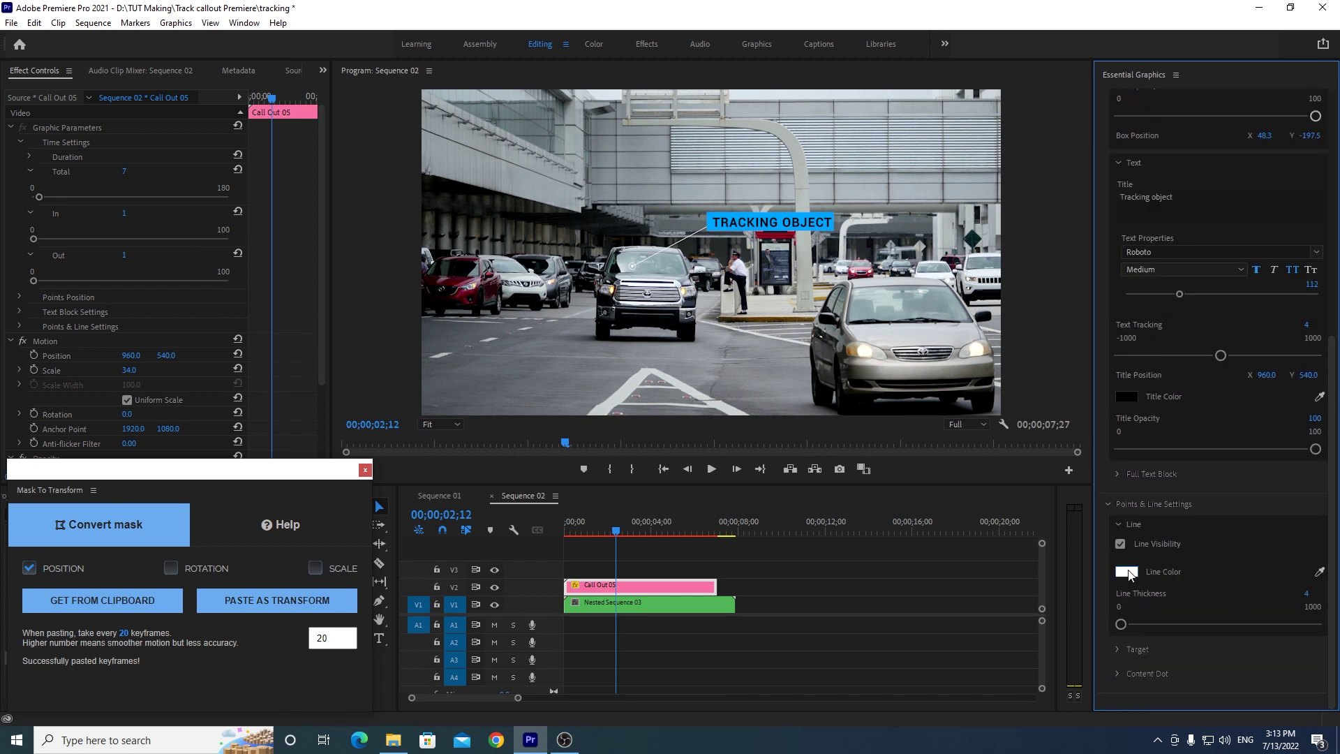
left_click(1129, 574)
left_click_drag(421, 312, 421, 304)
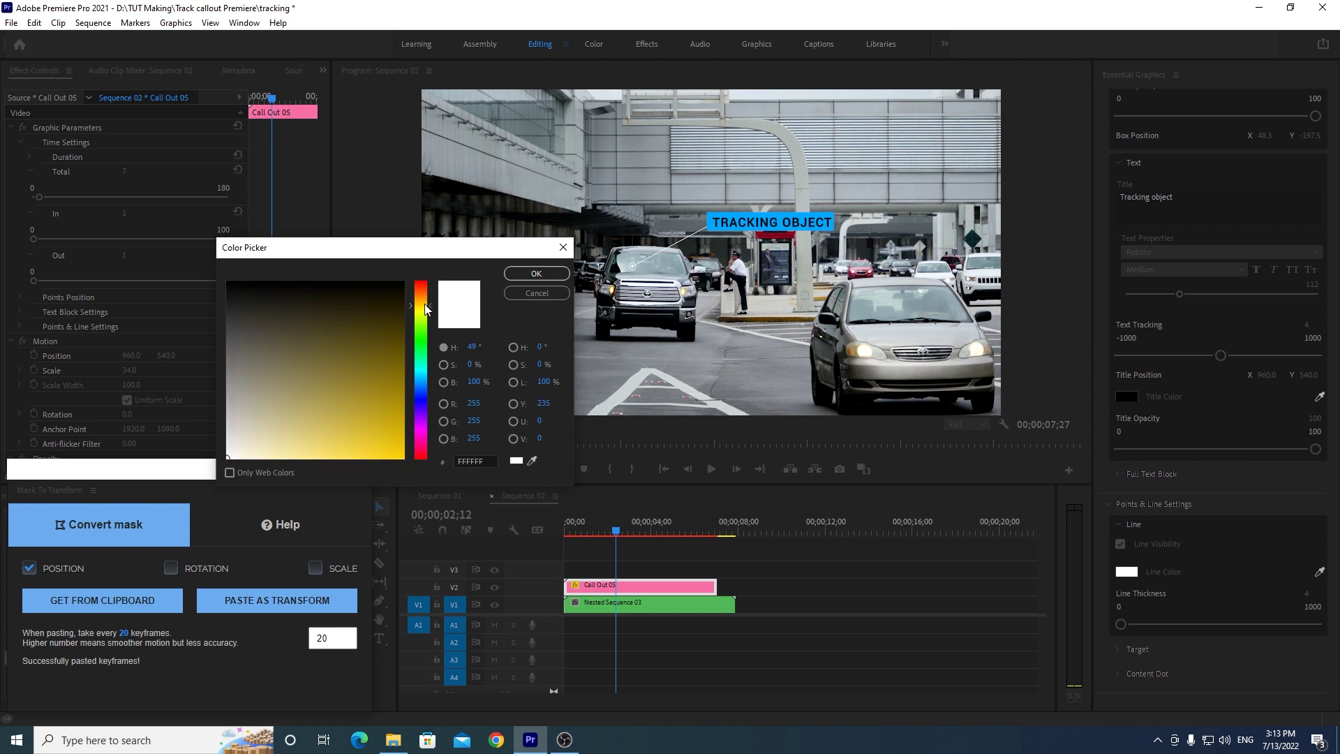
left_click(403, 457)
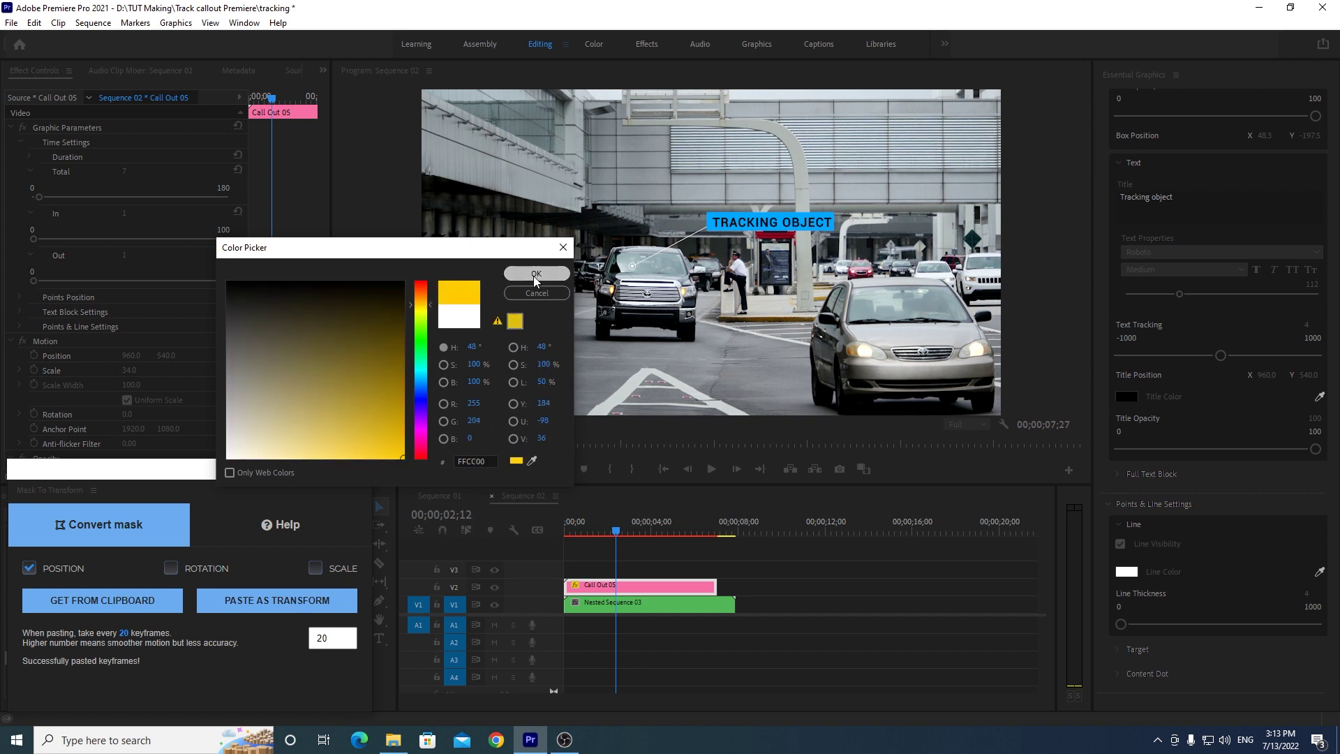
left_click(536, 273)
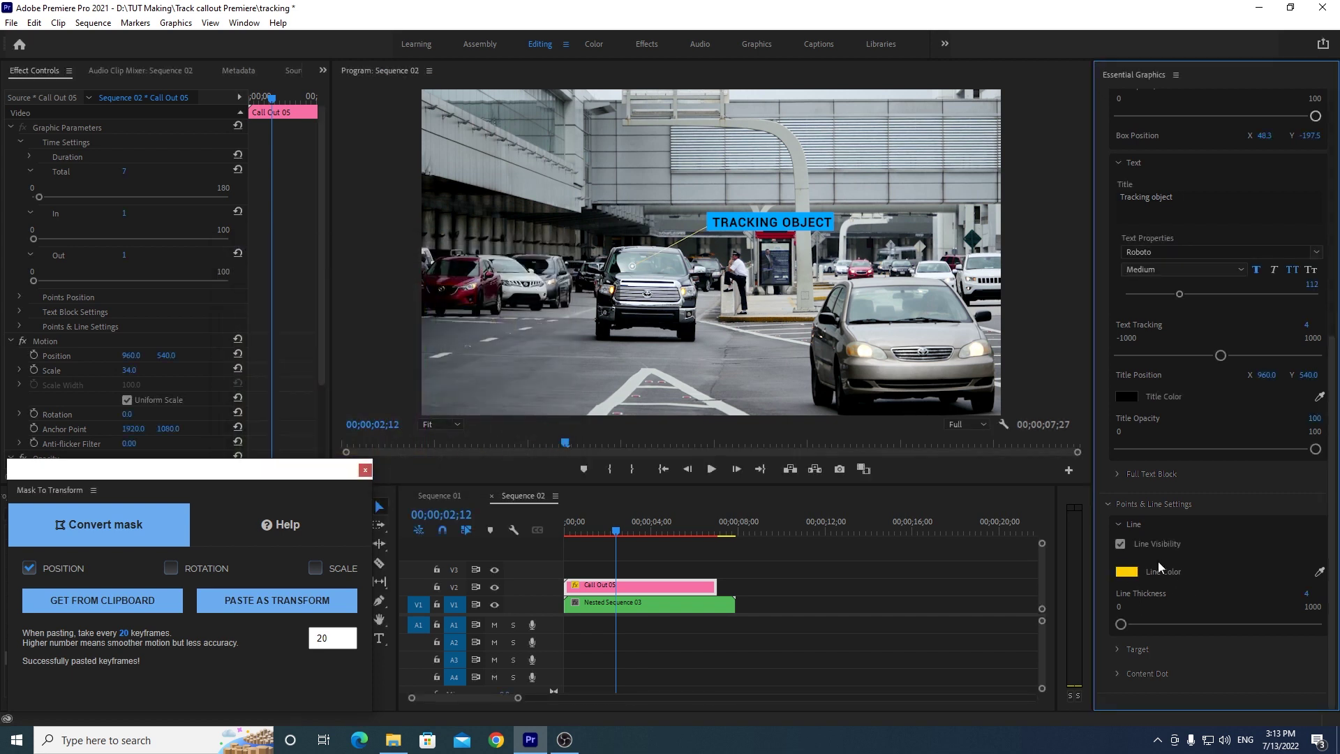
left_click(1118, 650)
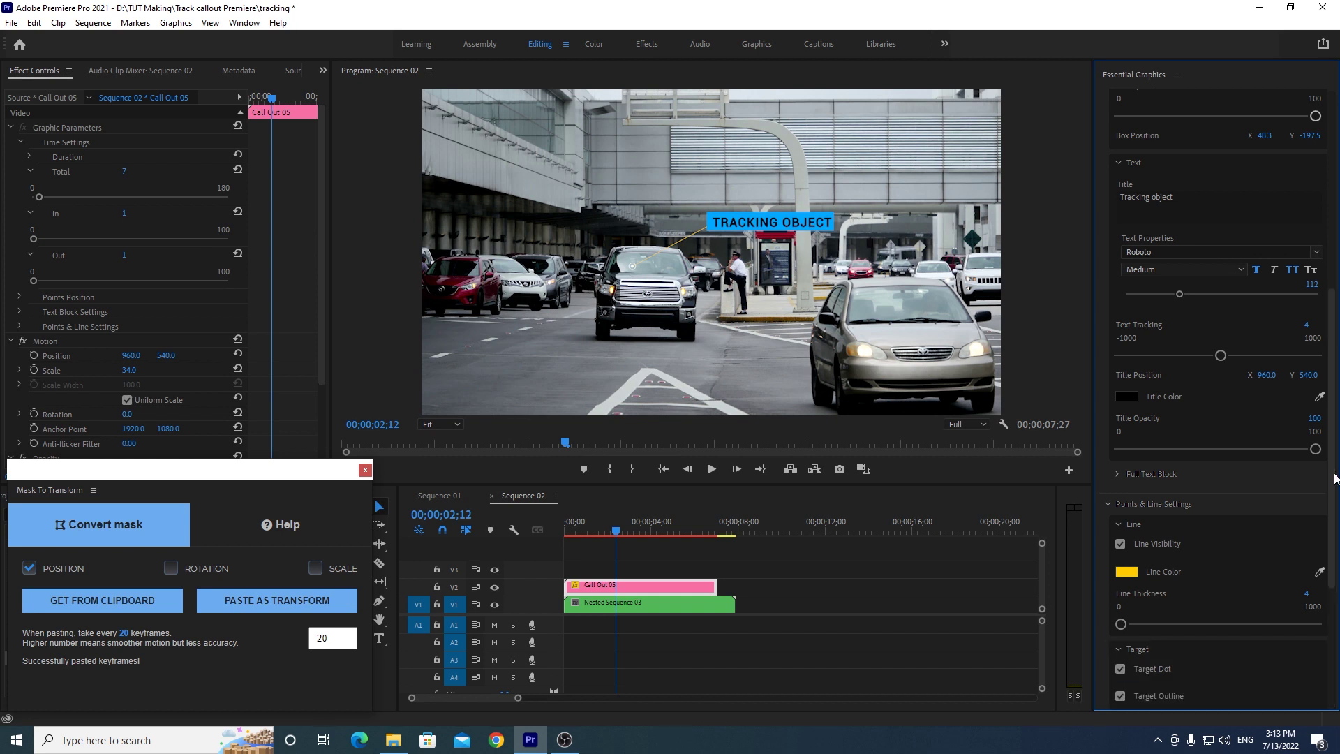
scroll(1334, 477, "down", 3)
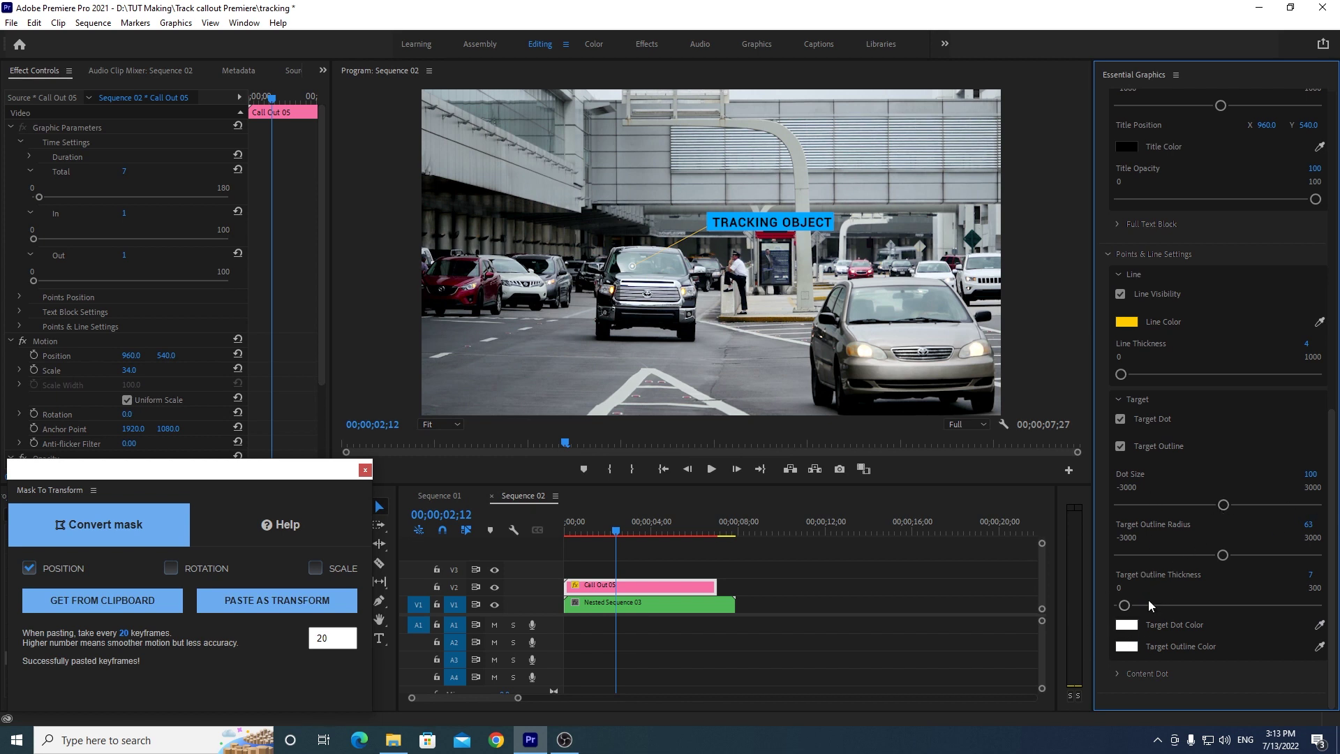
Step: Make the target dot and target outline orange, the outline FFB400
left_click(1125, 624)
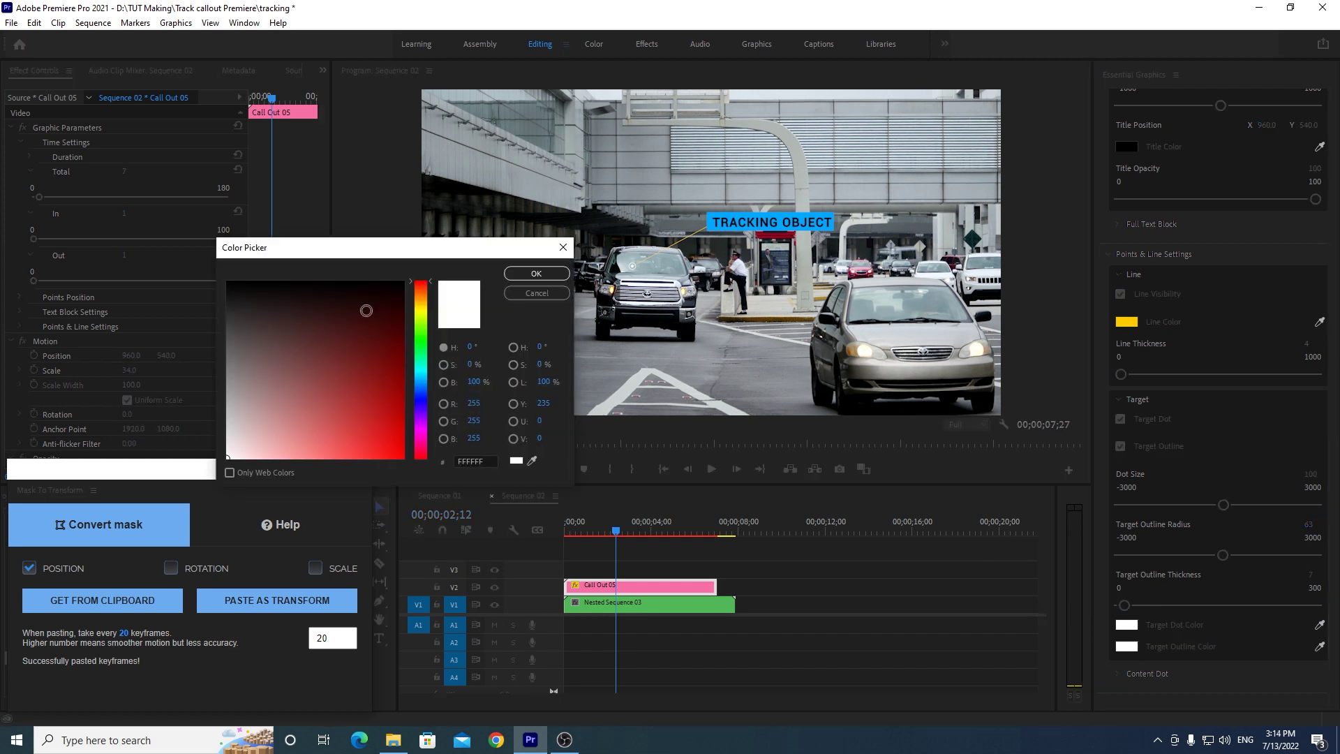
left_click(420, 299)
left_click(395, 325)
left_click(536, 273)
left_click(1131, 649)
left_click(421, 301)
left_click(403, 457)
left_click(536, 273)
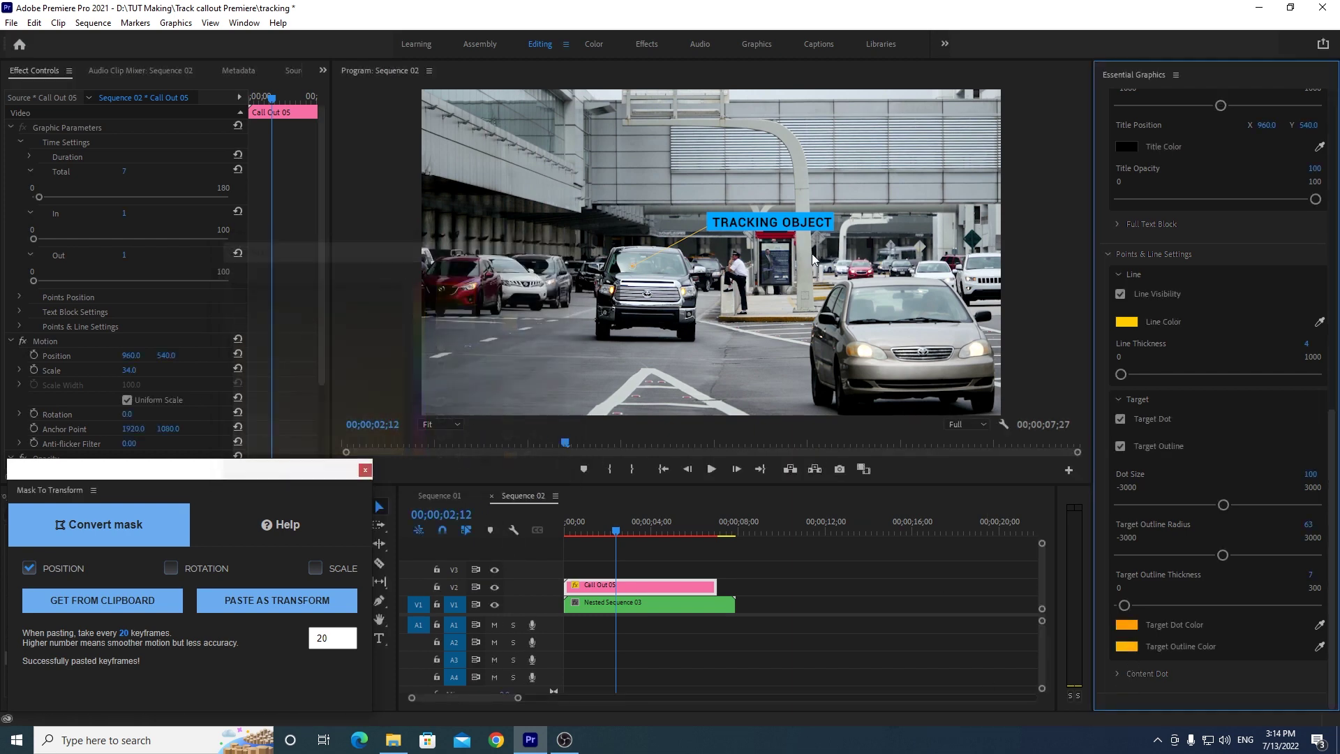
Step: Switch on Content Dot Visibility for the callout
left_click(1117, 673)
scroll(1214, 391, "down", 3)
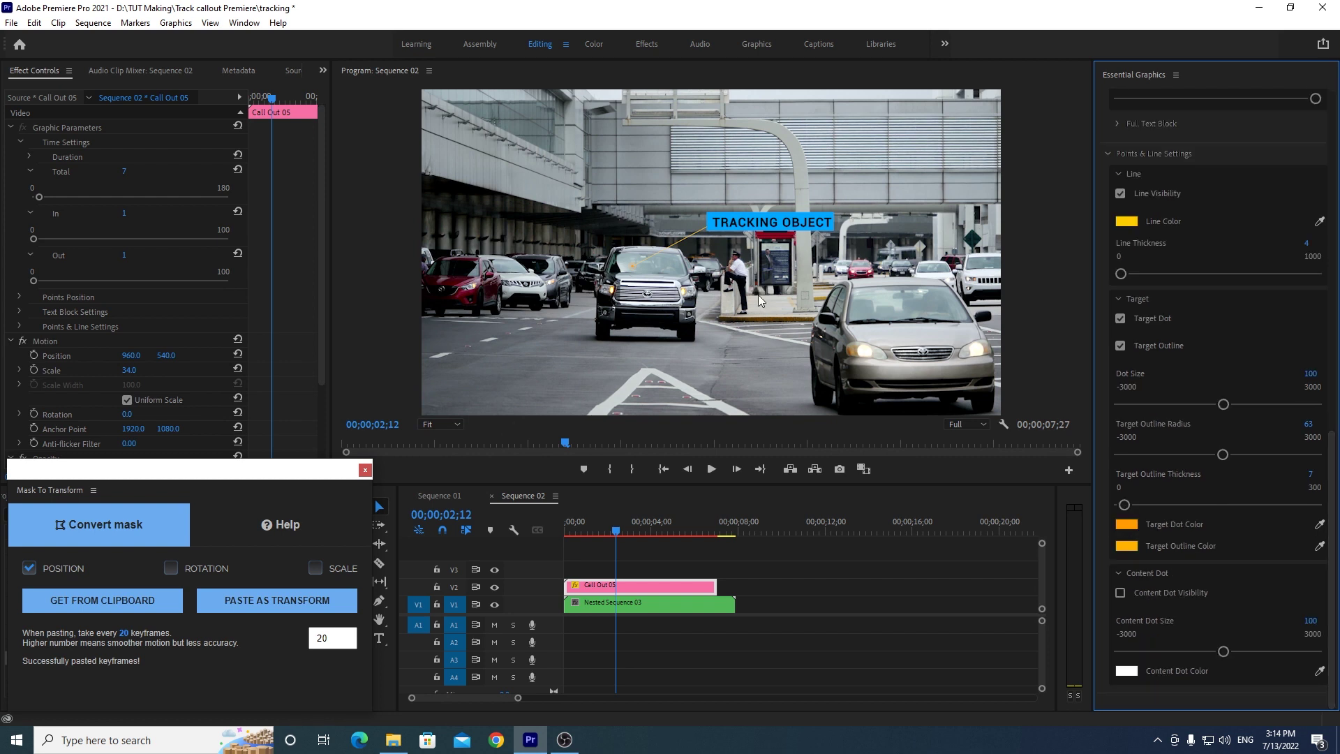
left_click(1120, 593)
left_click_drag(1330, 538, 1264, 310)
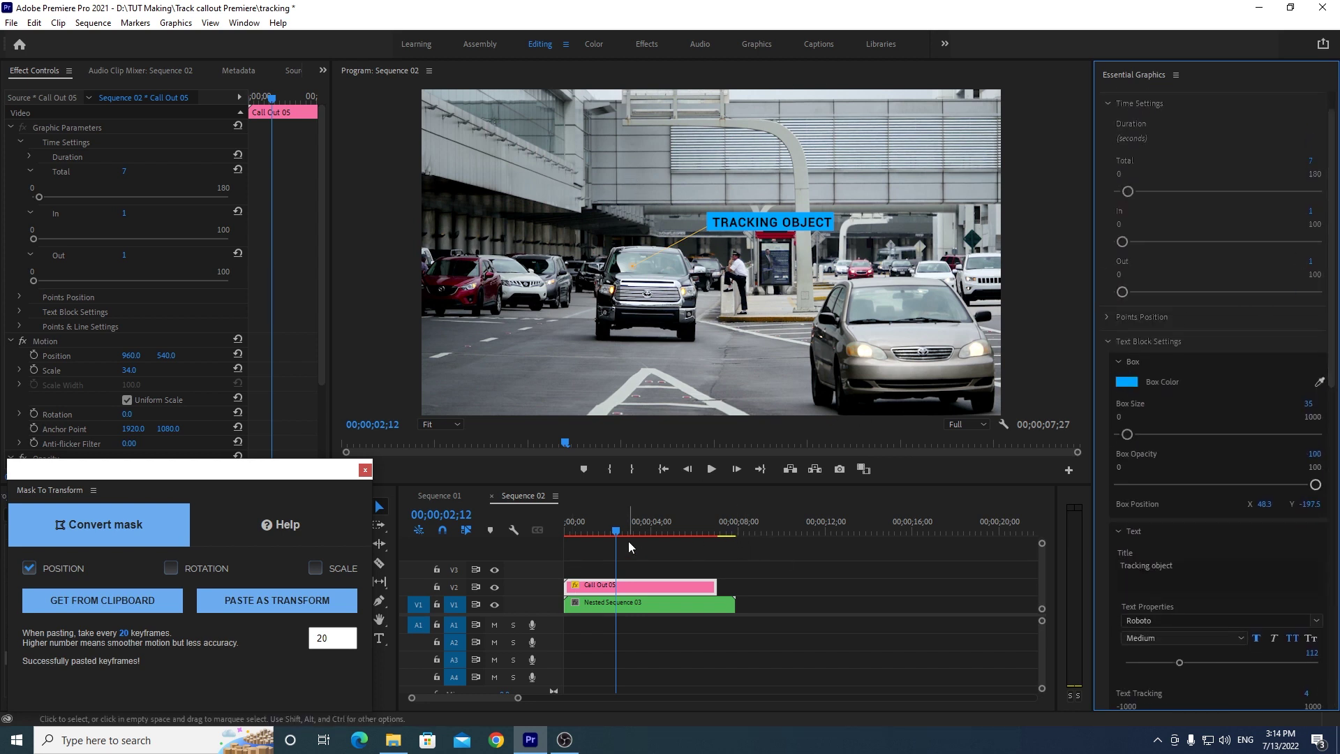
Step: From the sequence start, apply Gaussian Blur to the Nested Sequence 03 clip
left_click(565, 542)
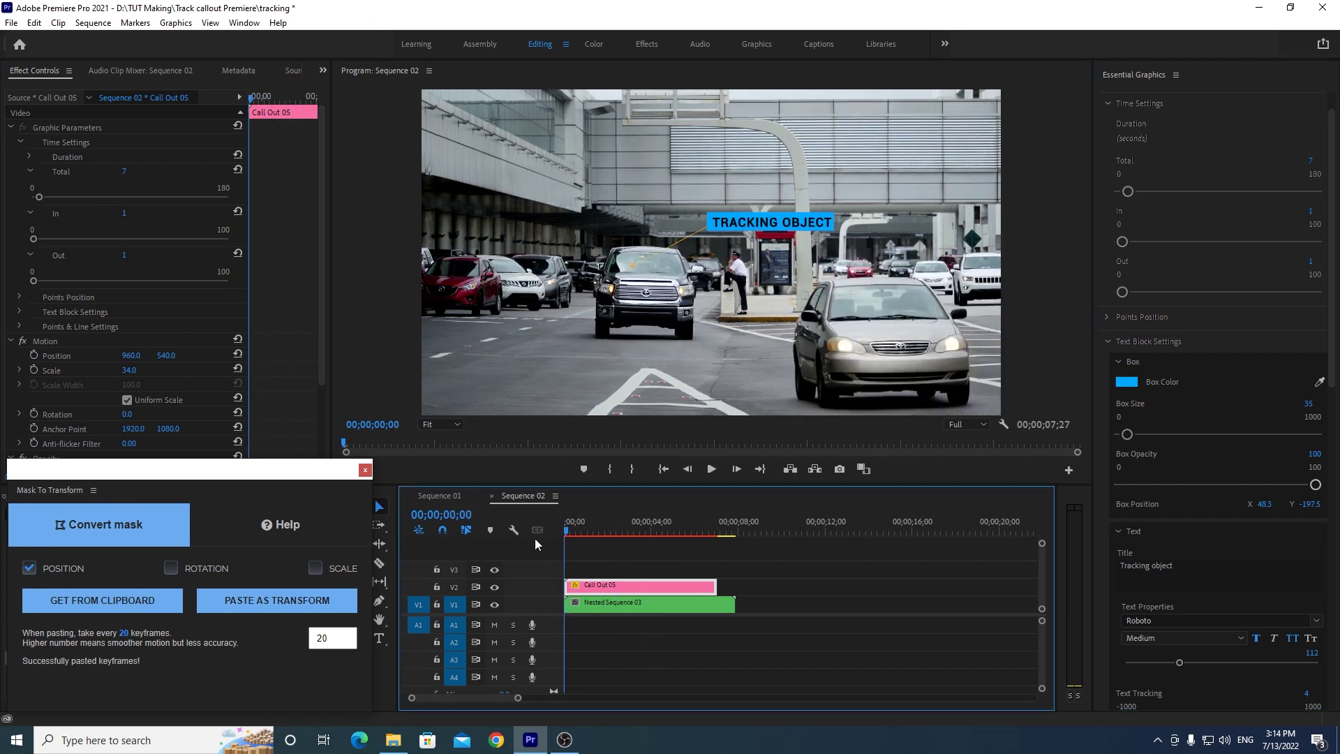
left_click_drag(608, 530, 518, 525)
left_click(612, 603)
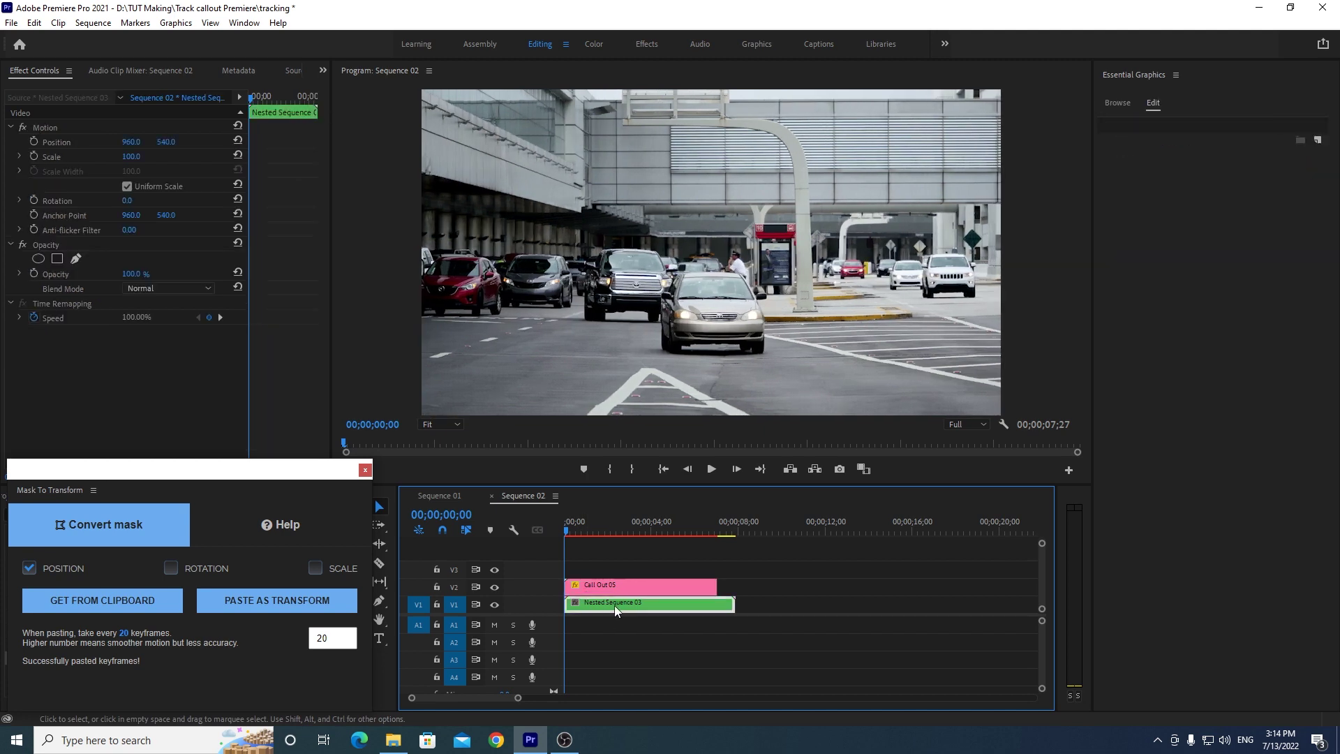
left_click_drag(237, 469, 247, 167)
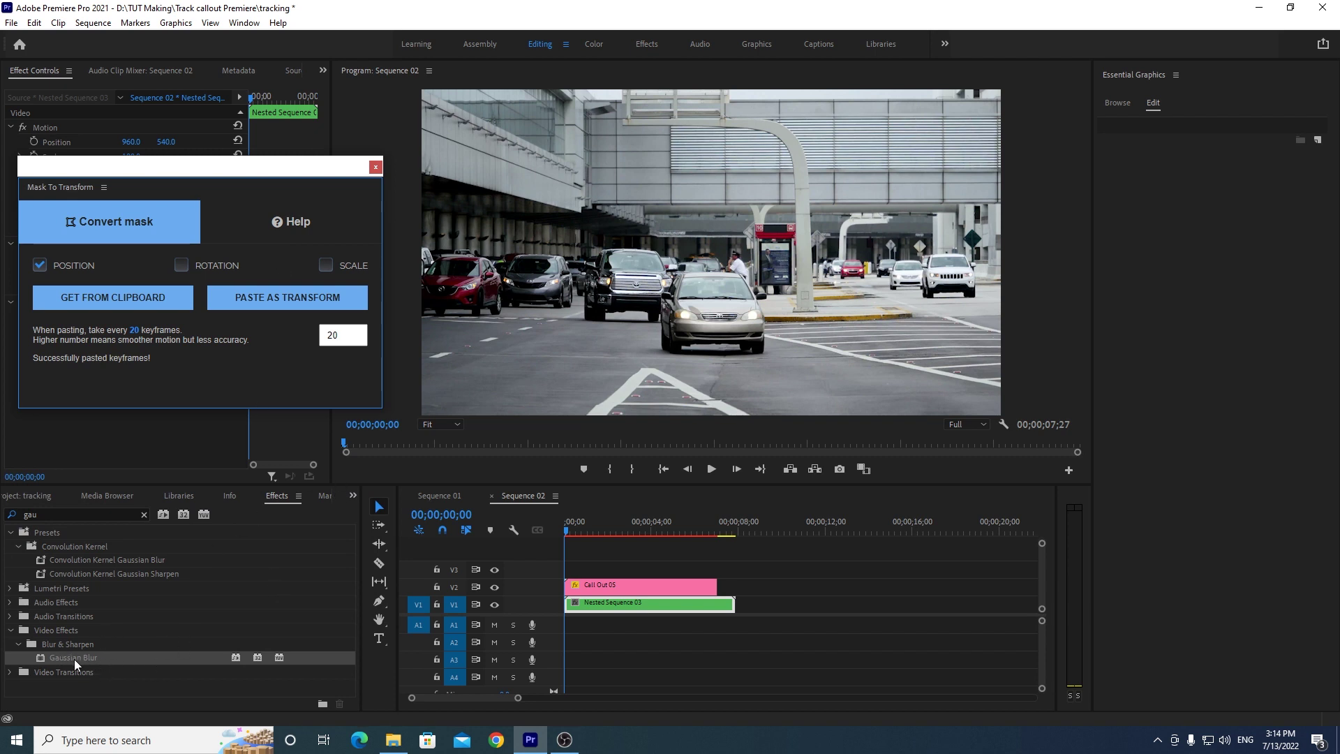
left_click_drag(69, 660, 633, 604)
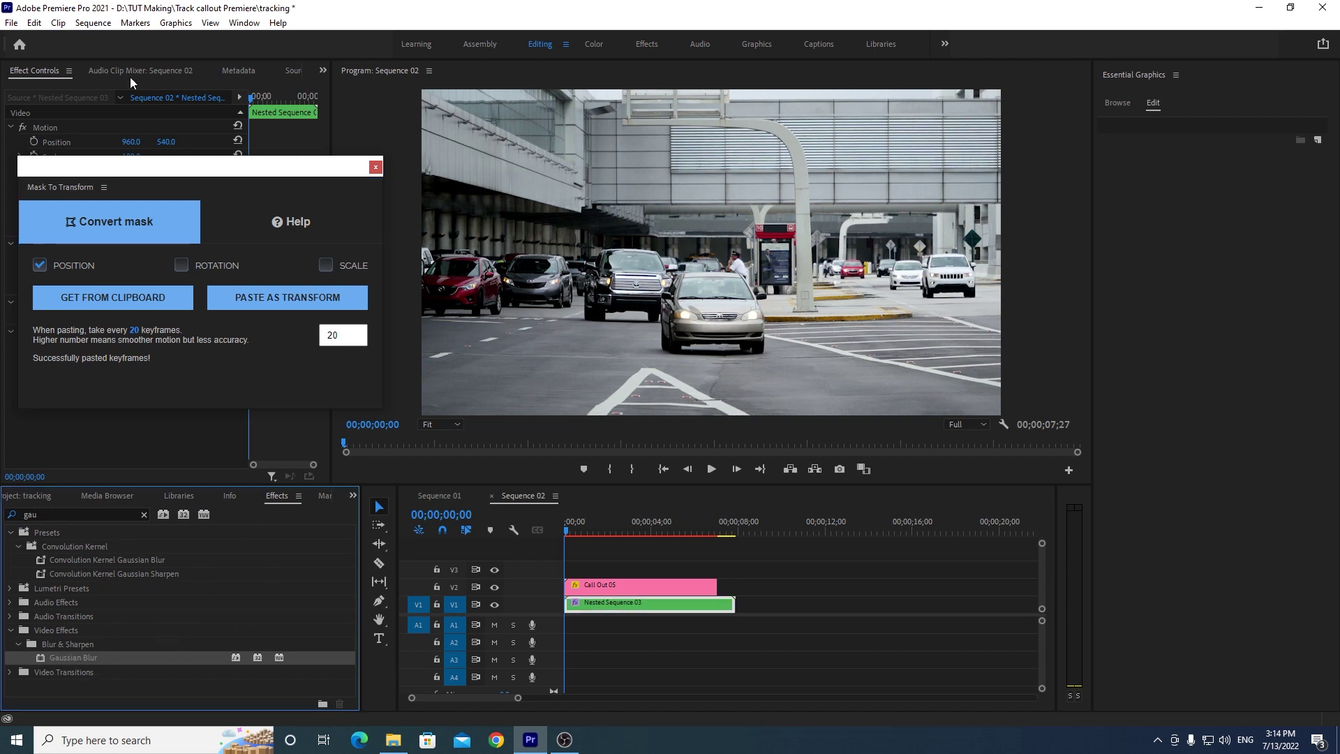
left_click_drag(199, 174, 187, 482)
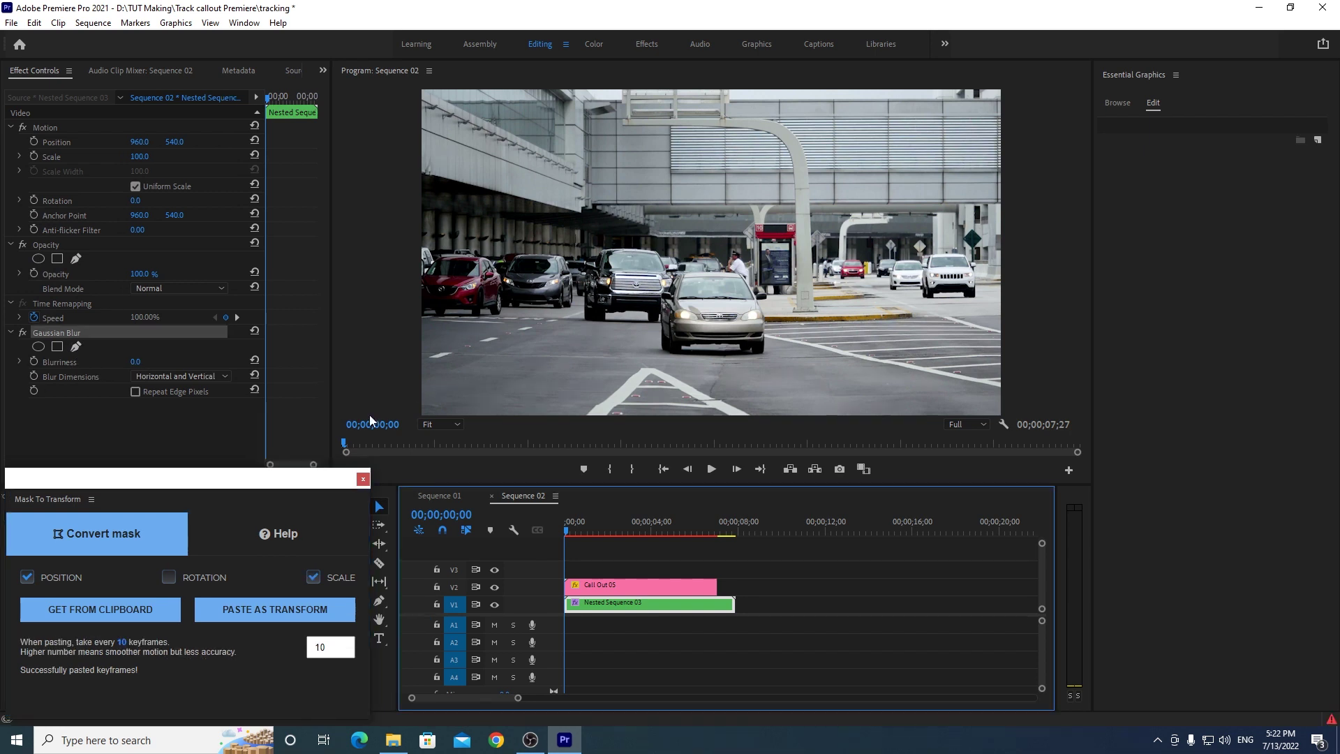
Step: Draw a freeform blur mask outlining the dark pickup truck
left_click(77, 349)
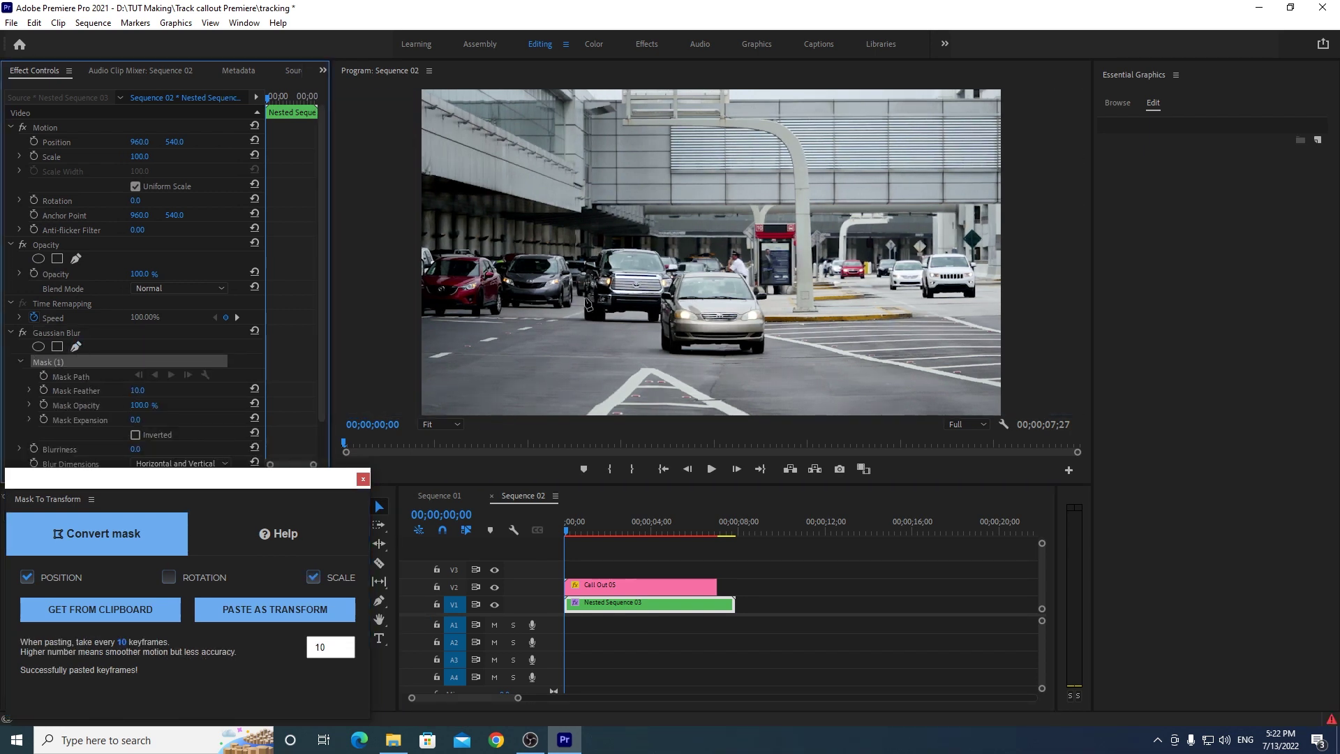
left_click(584, 314)
left_click(584, 300)
left_click(592, 278)
left_click(602, 254)
left_click(607, 250)
left_click(651, 248)
left_click(660, 308)
left_click(584, 314)
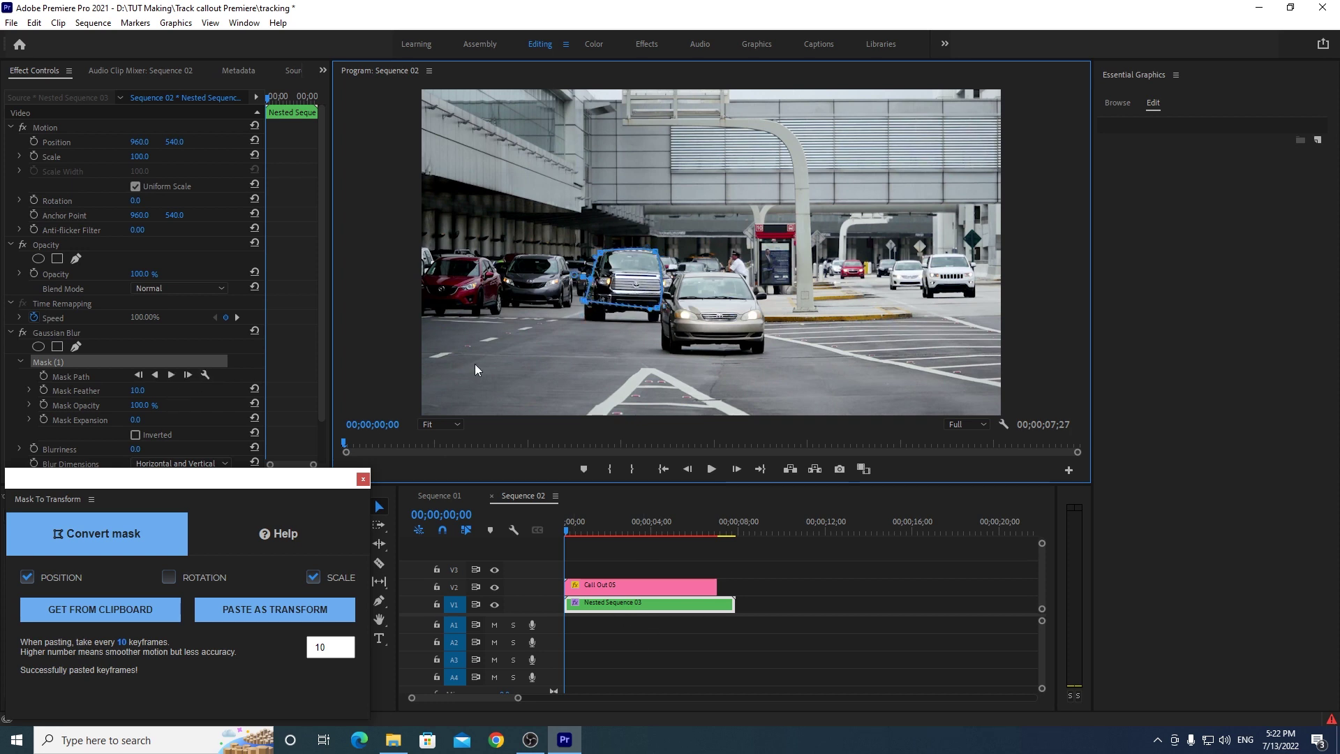
Step: Uncheck Scale, track Position, Scale & Rotation, and enable Mask Path keyframing
left_click(322, 310)
left_click(314, 580)
scroll(214, 353, "down", 2)
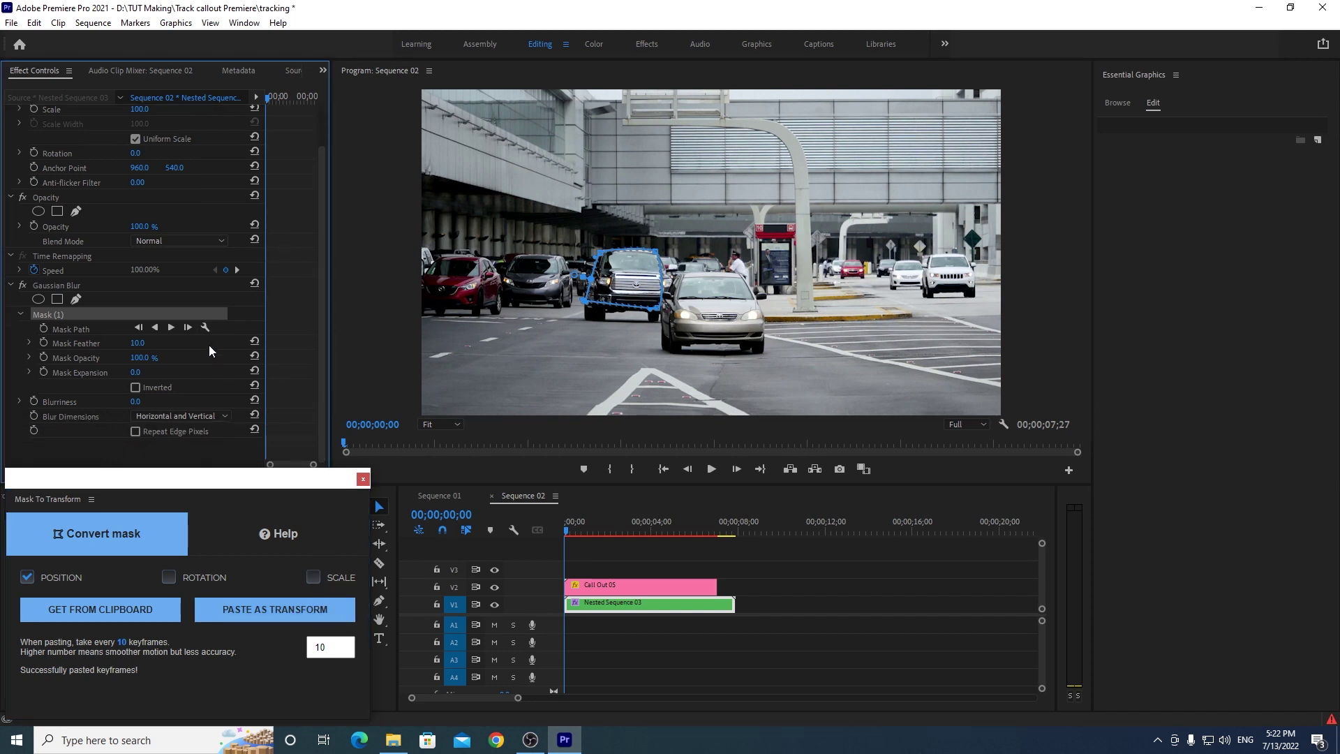
left_click(205, 328)
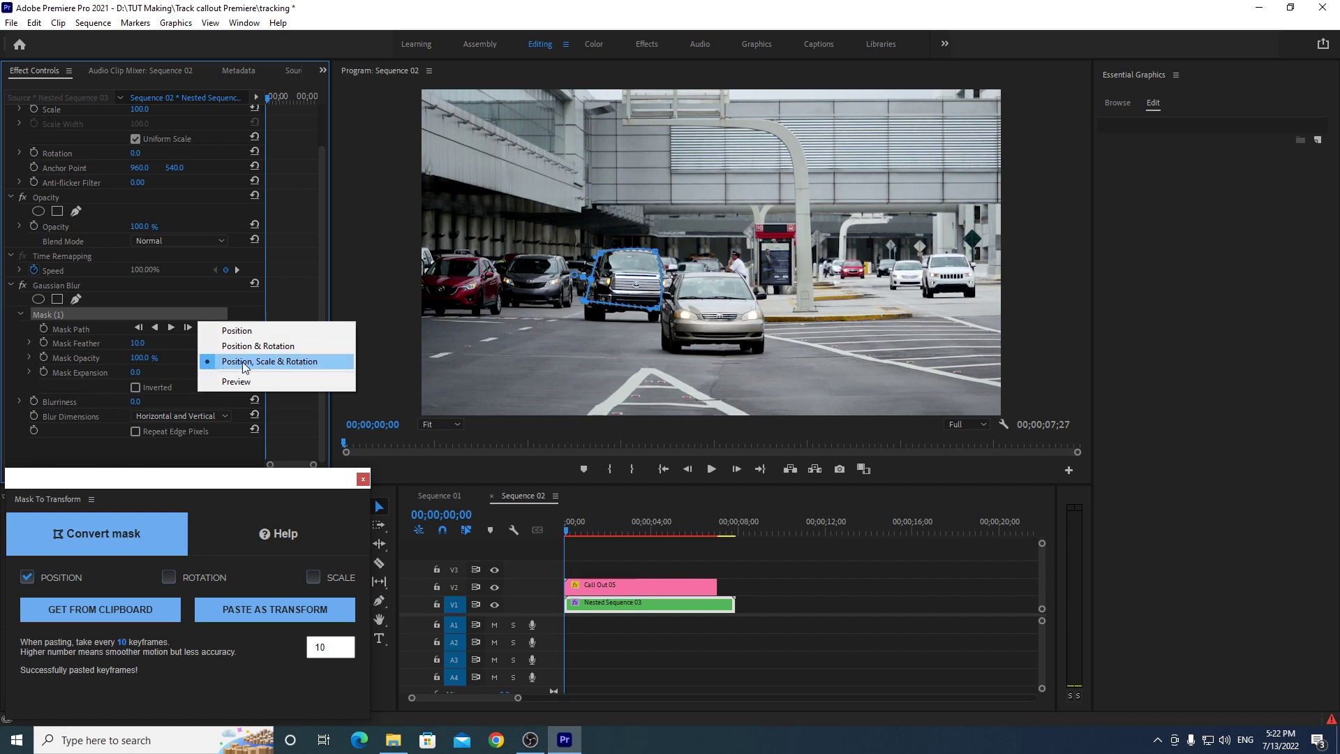
left_click(262, 365)
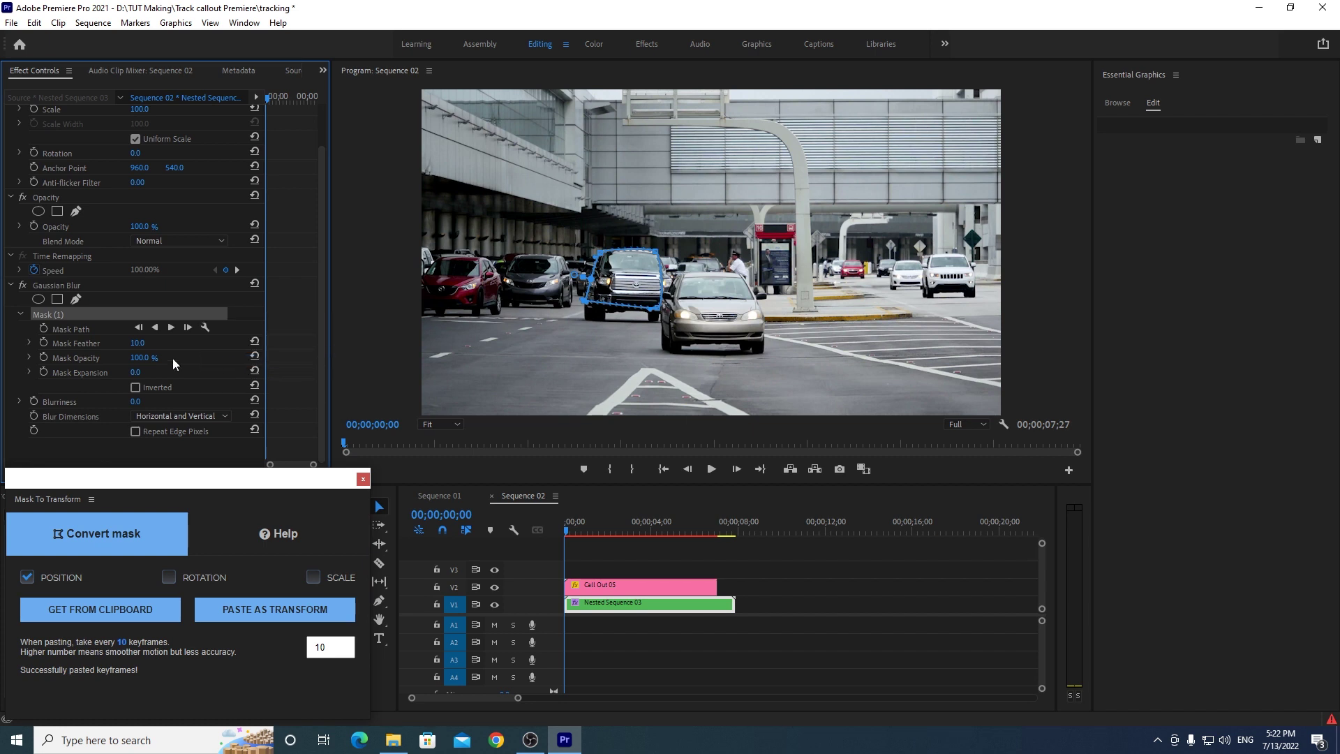
left_click(42, 330)
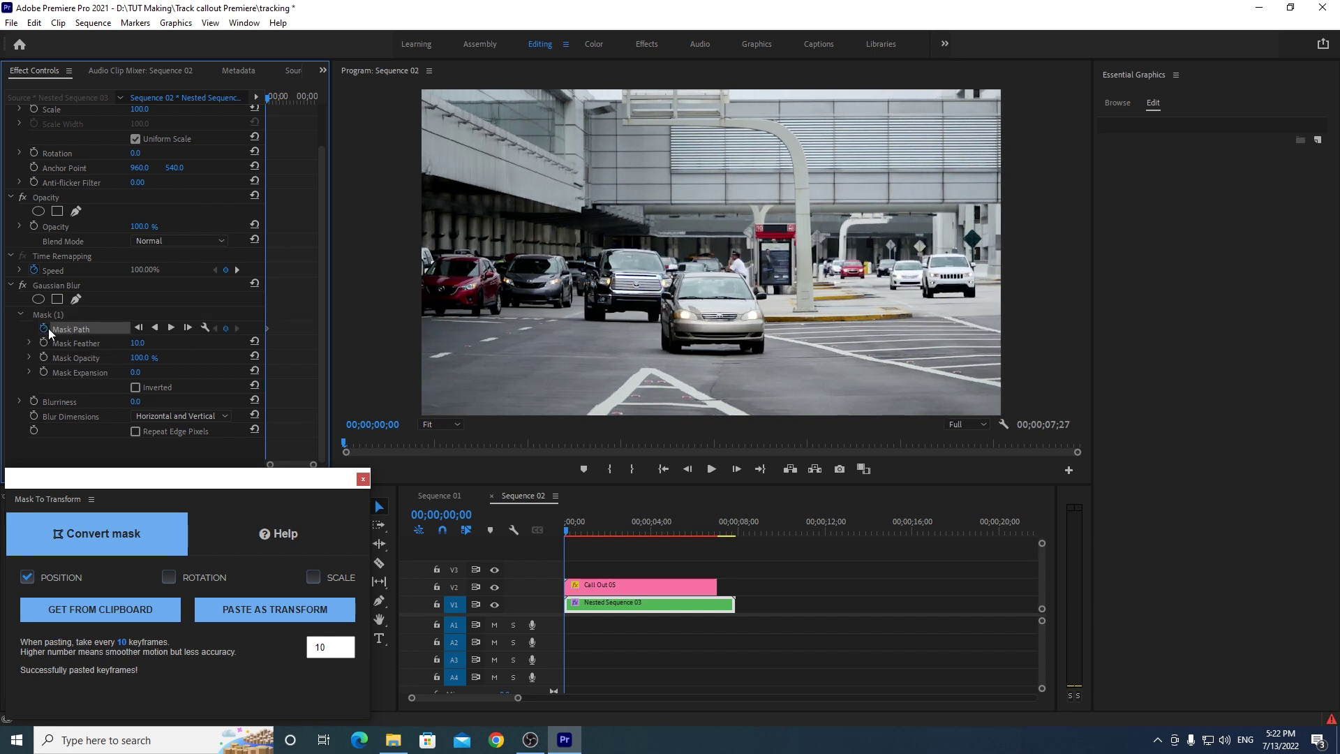
Step: Track the truck mask forward, then scrub back to verify the Mask Path keyframes
left_click(170, 328)
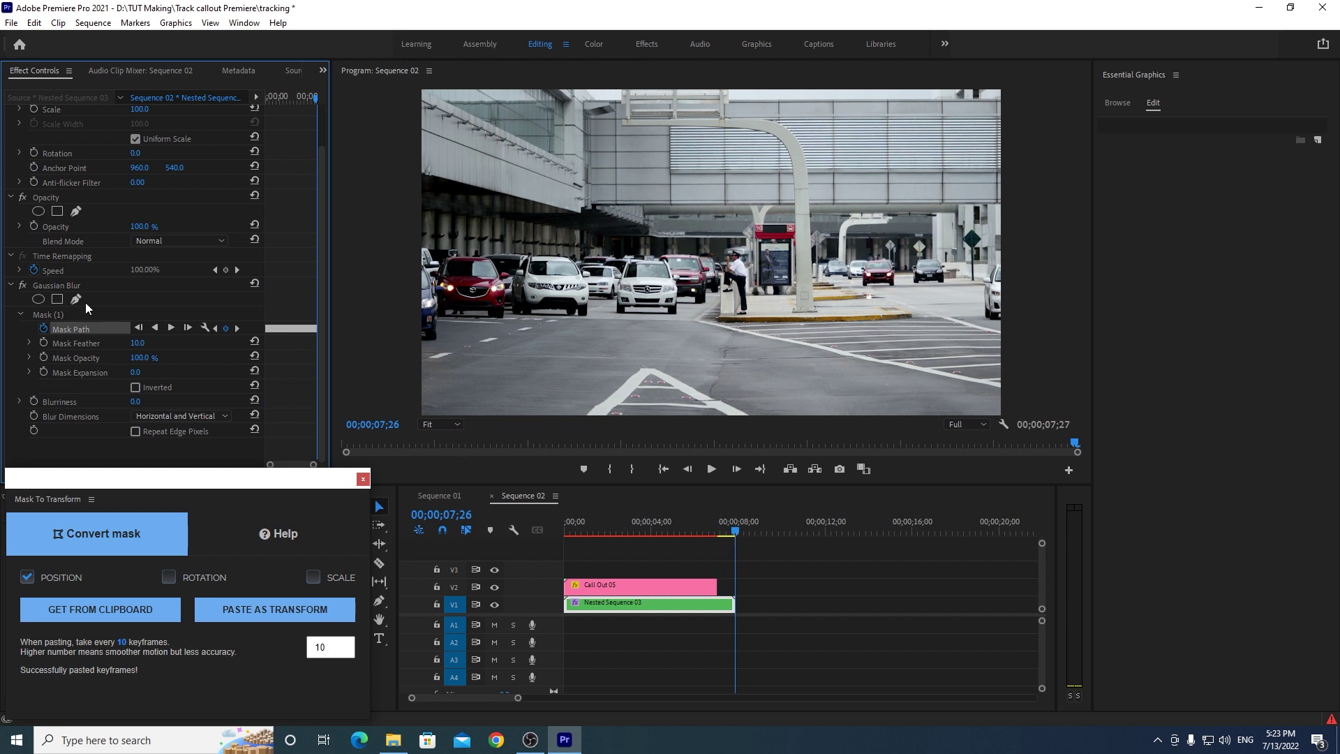
left_click(57, 314)
left_click_drag(737, 532, 559, 534)
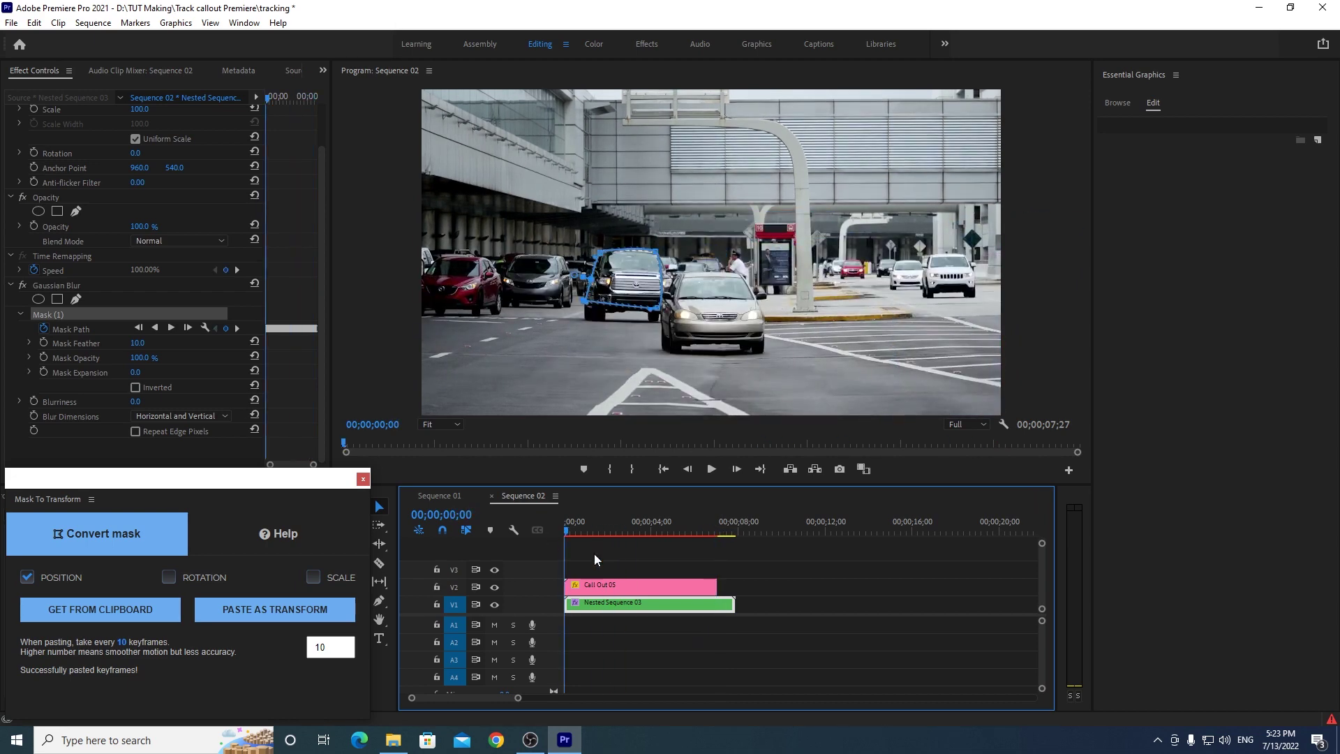
right_click(61, 312)
Step: Copy Mask (1)'s tracked path keyframes
left_click(88, 397)
right_click(55, 316)
left_click(80, 400)
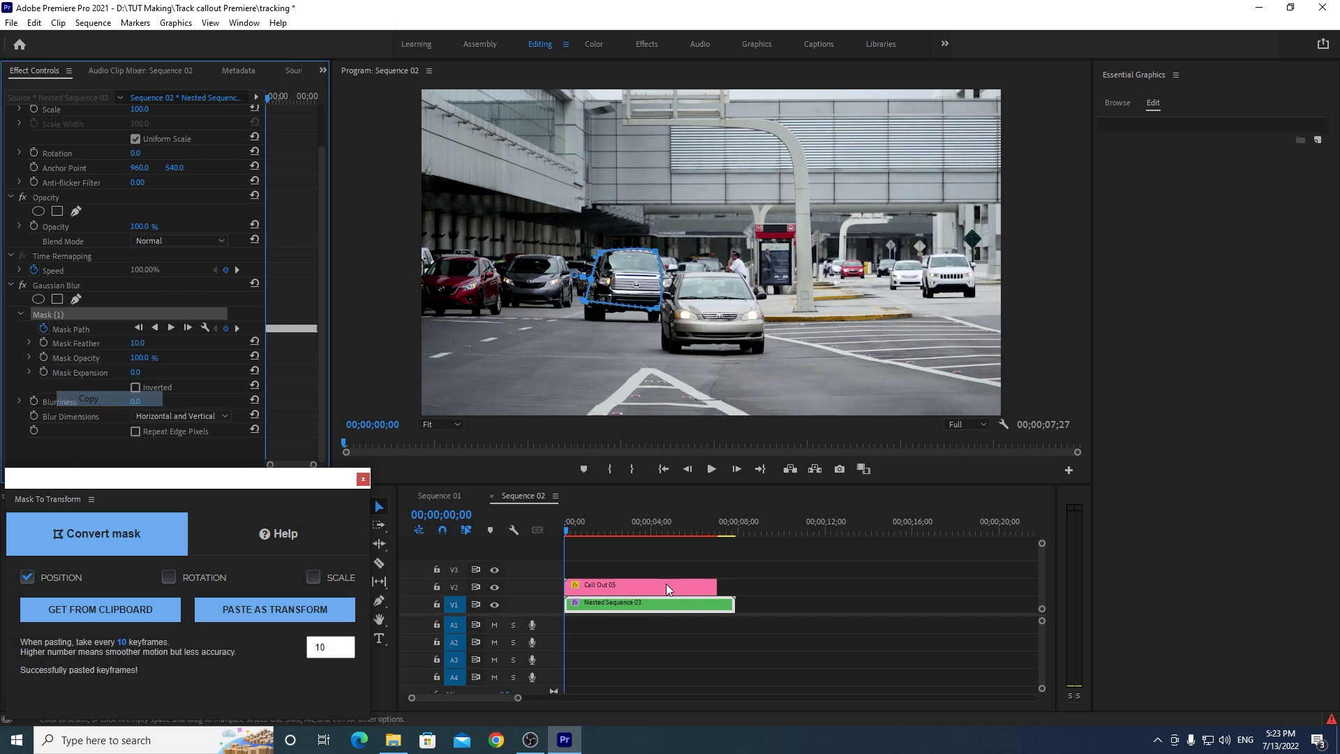
Step: On Call Out 05, include Scale at interval 10 and paste the 237 mask keyframes as Transform
left_click(621, 588)
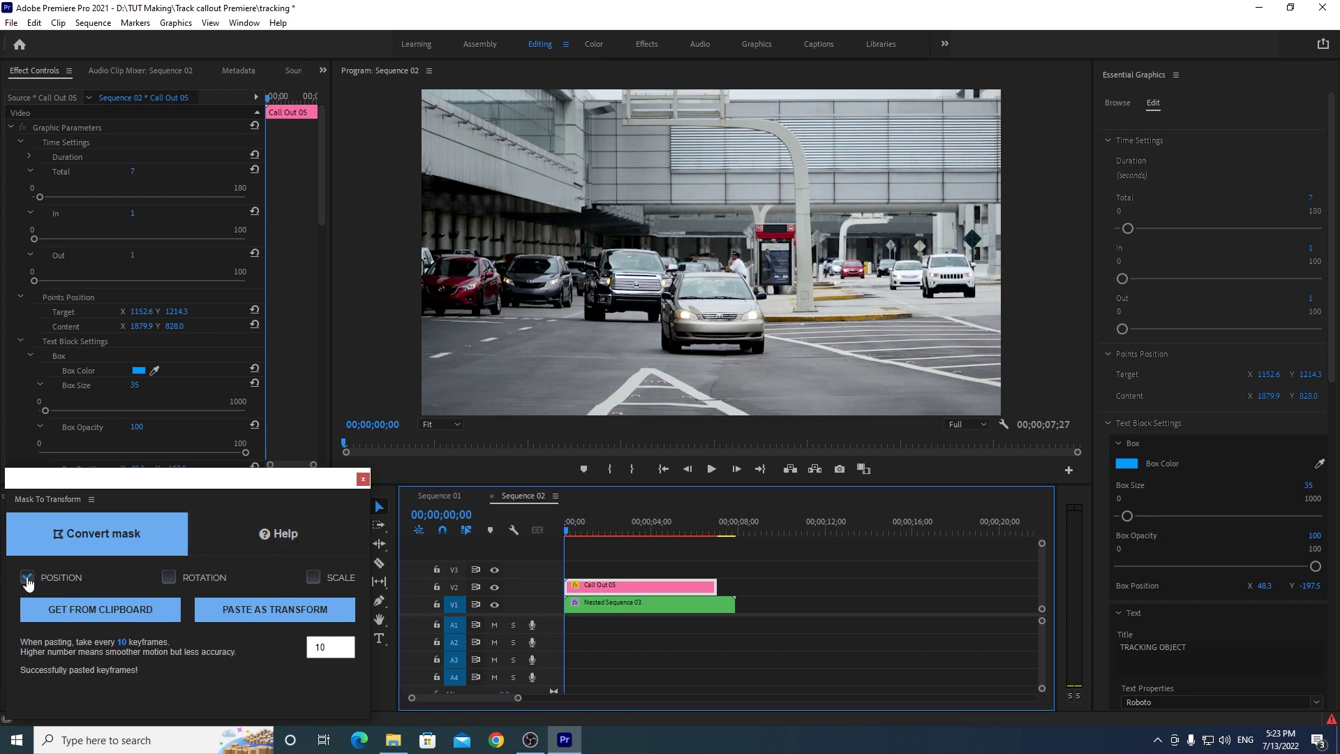
left_click(313, 578)
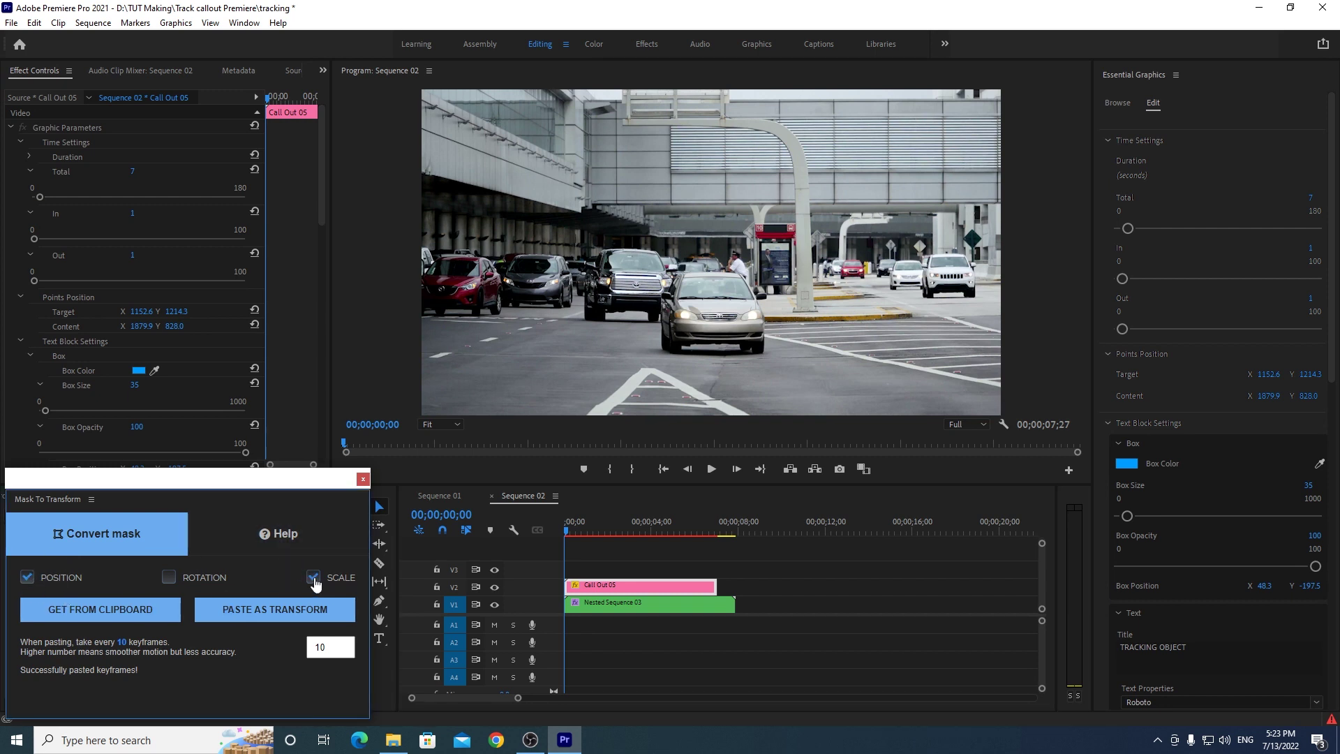
double_click(308, 649)
left_click(258, 692)
left_click(120, 611)
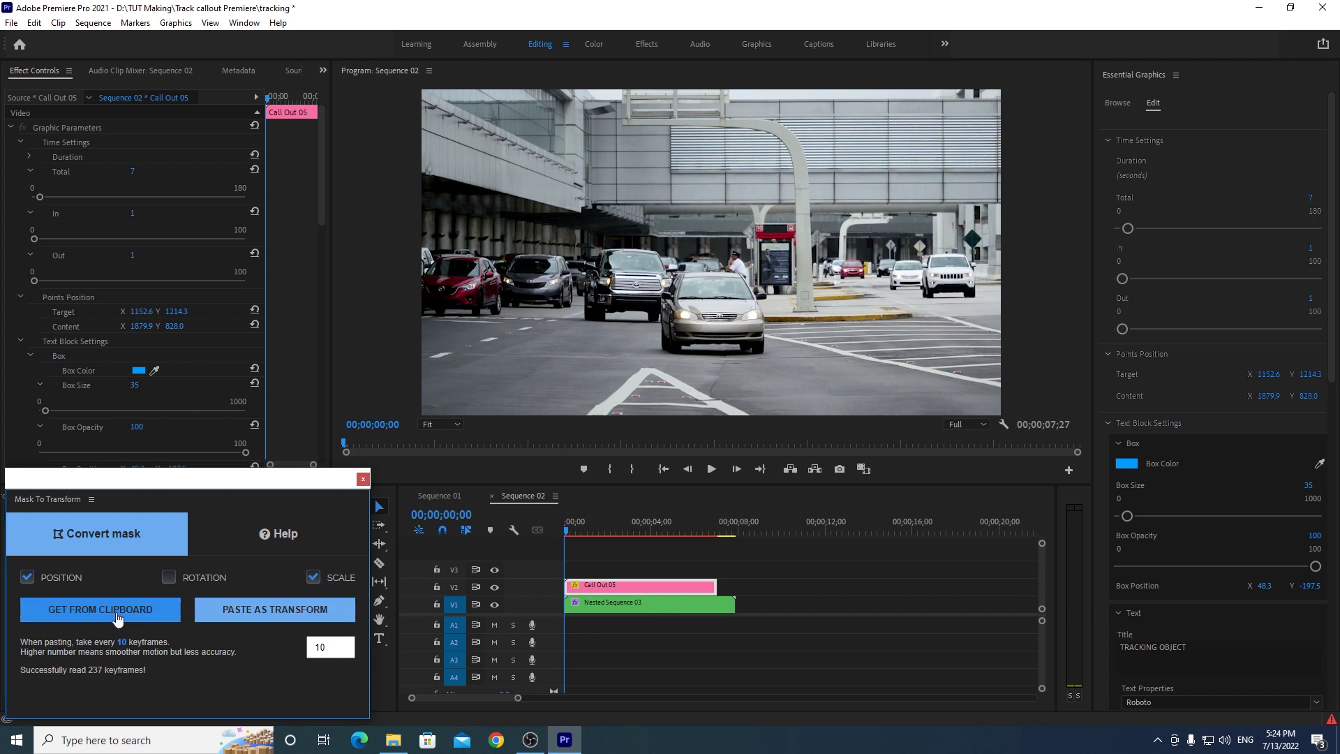
left_click(621, 589)
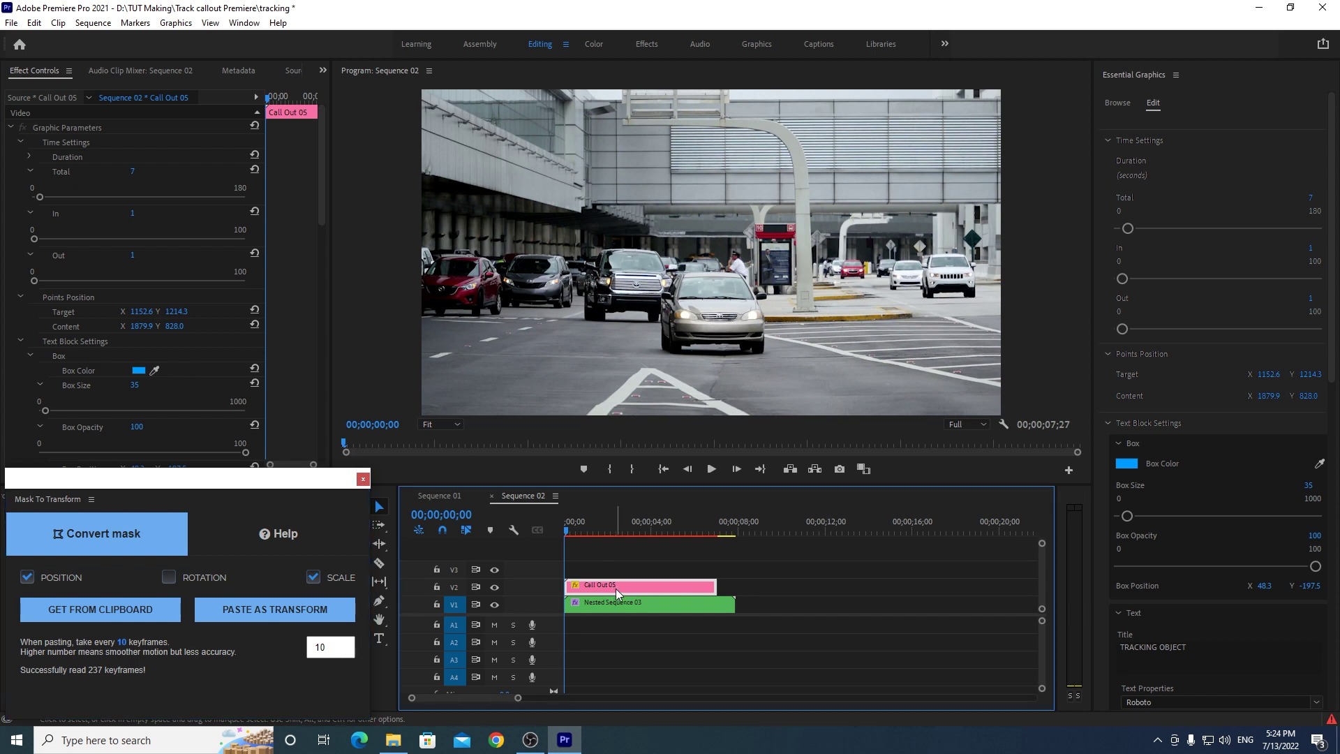
left_click(255, 619)
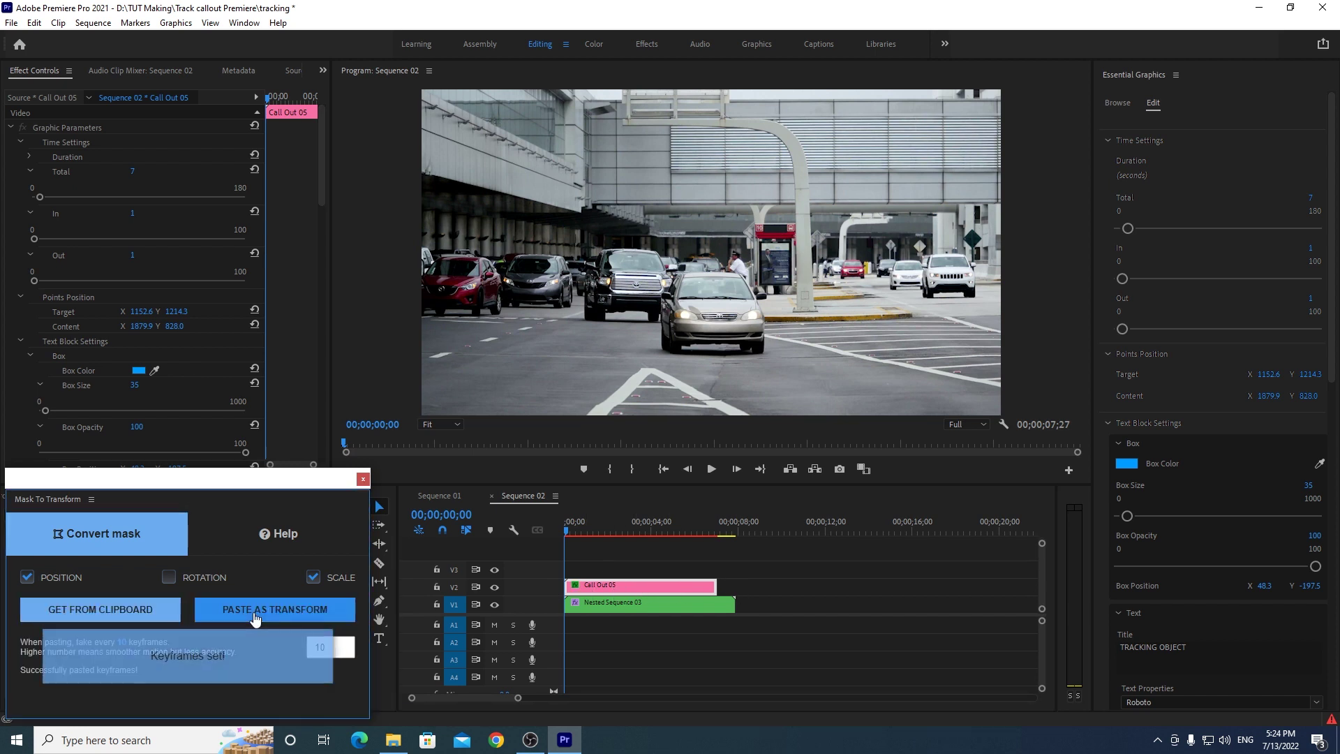
left_click_drag(322, 179, 299, 444)
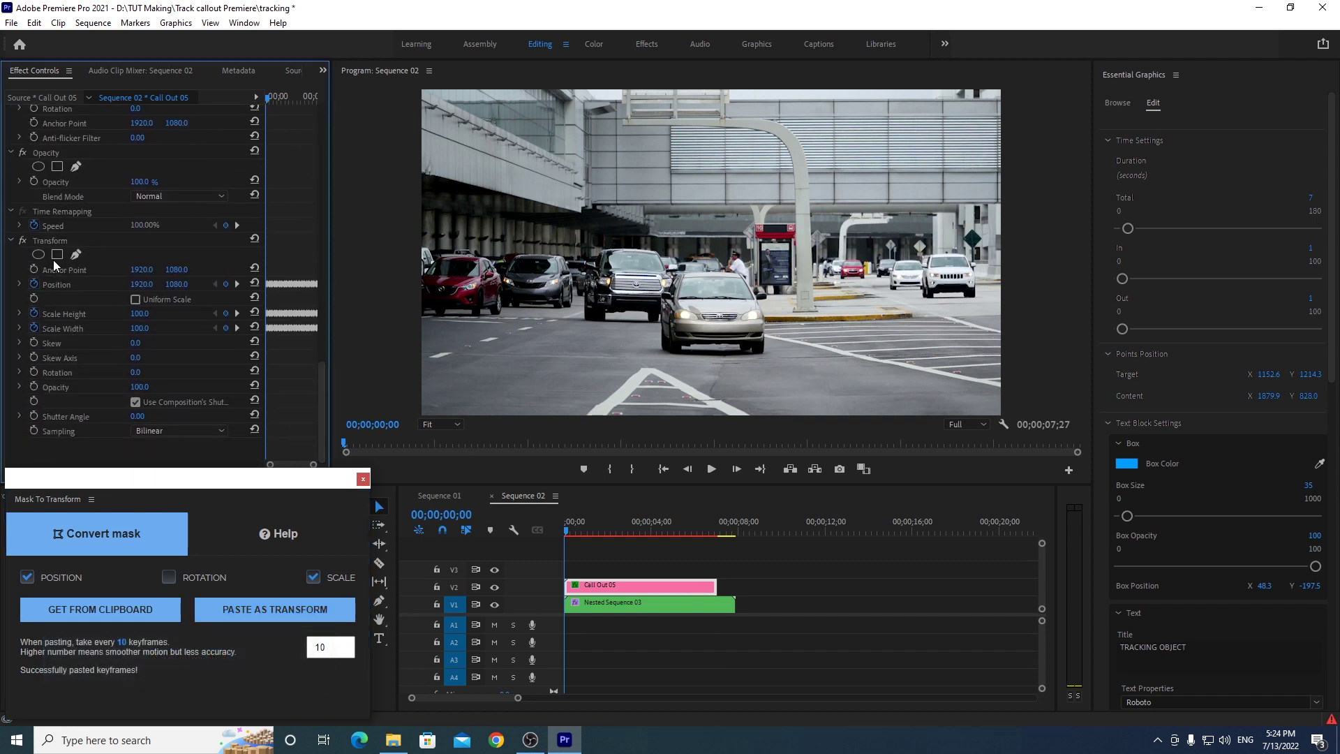
left_click(712, 470)
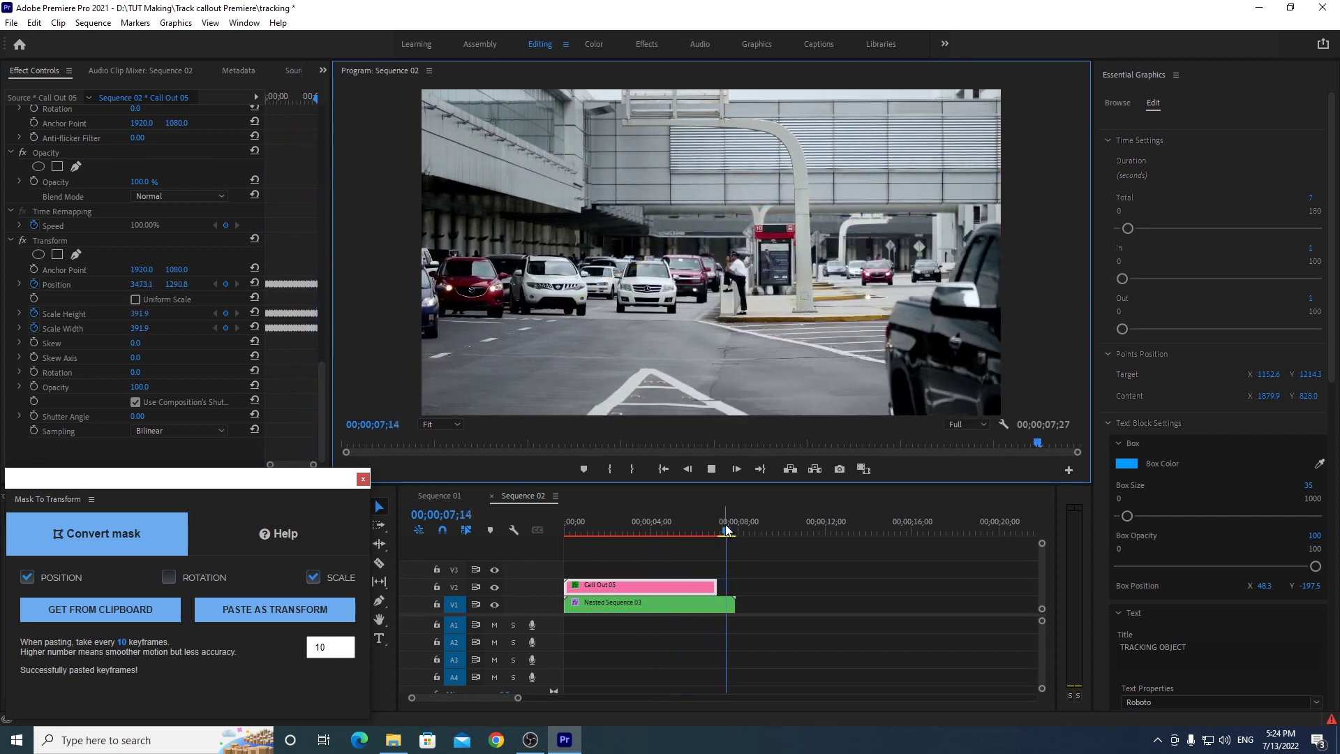
left_click(551, 547)
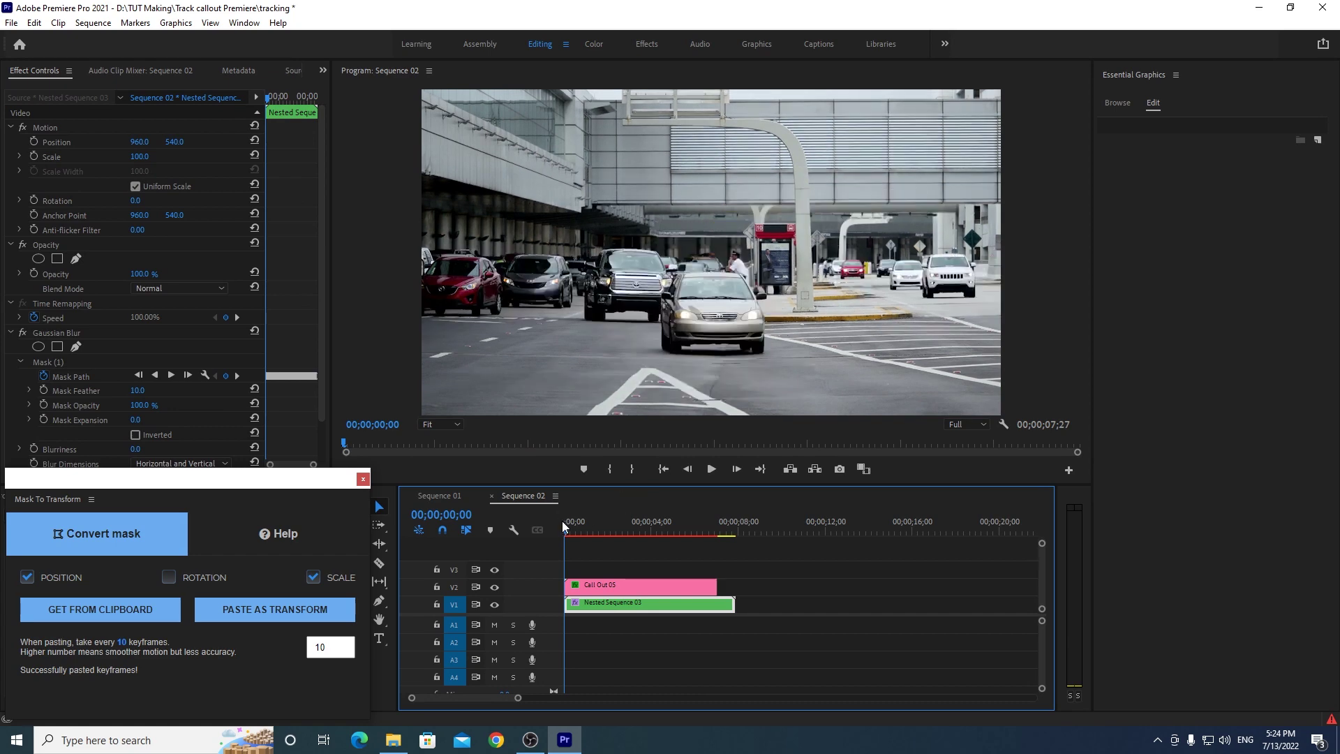
left_click_drag(562, 520, 644, 525)
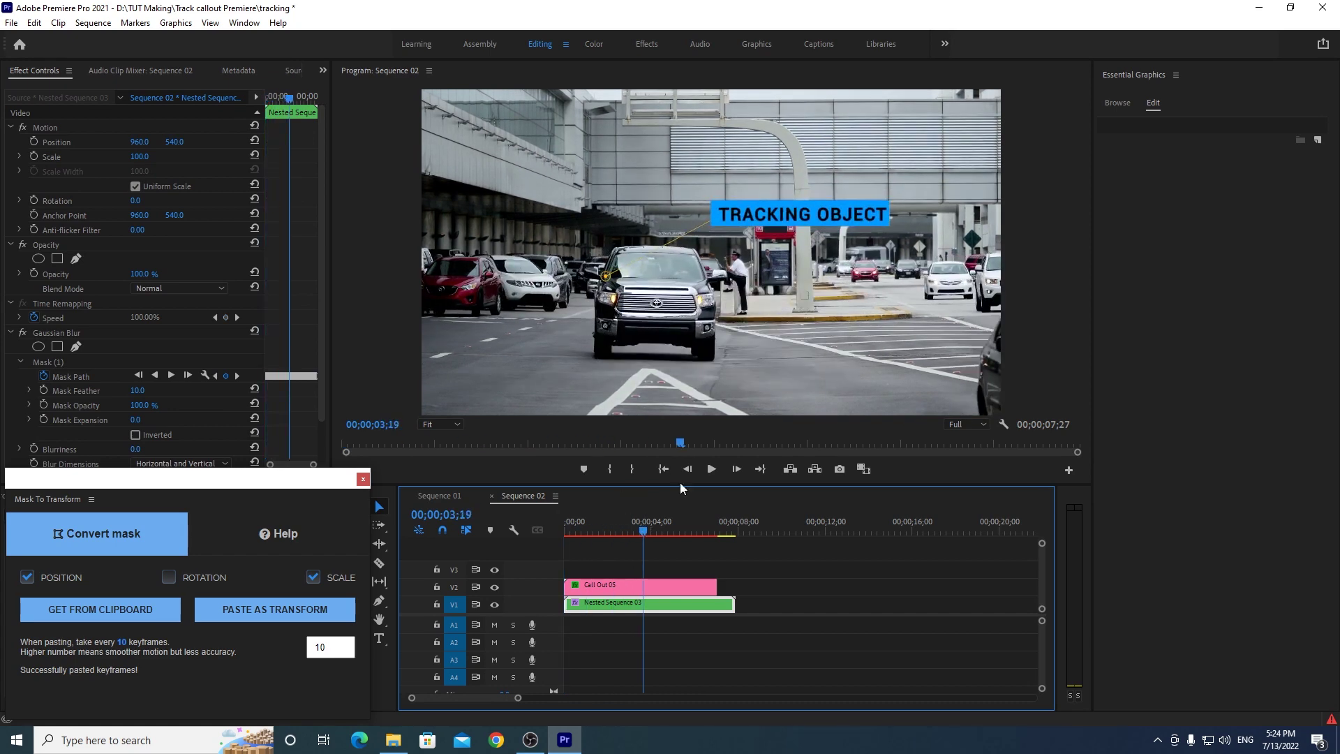
left_click(659, 587)
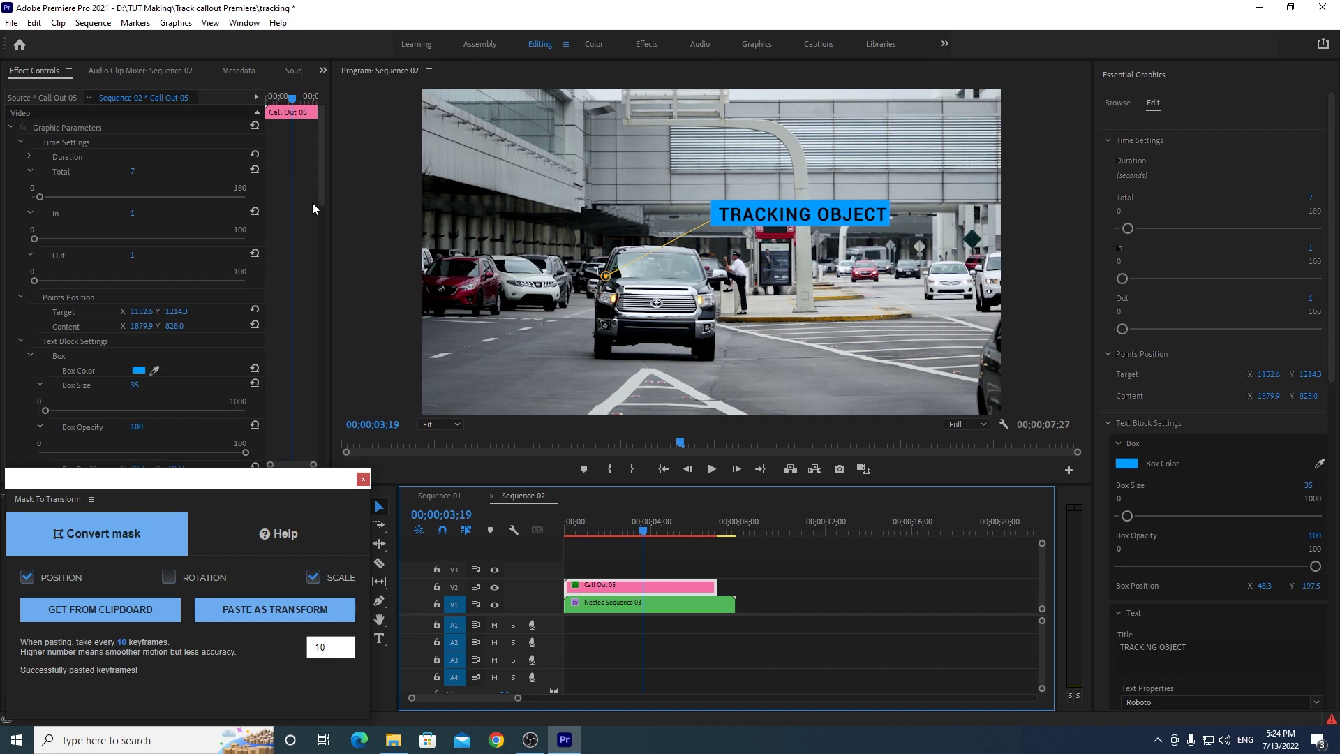
Step: Scrub the Transform anchor point to about 1554, 898, moving the label right and up
left_click_drag(323, 172, 319, 433)
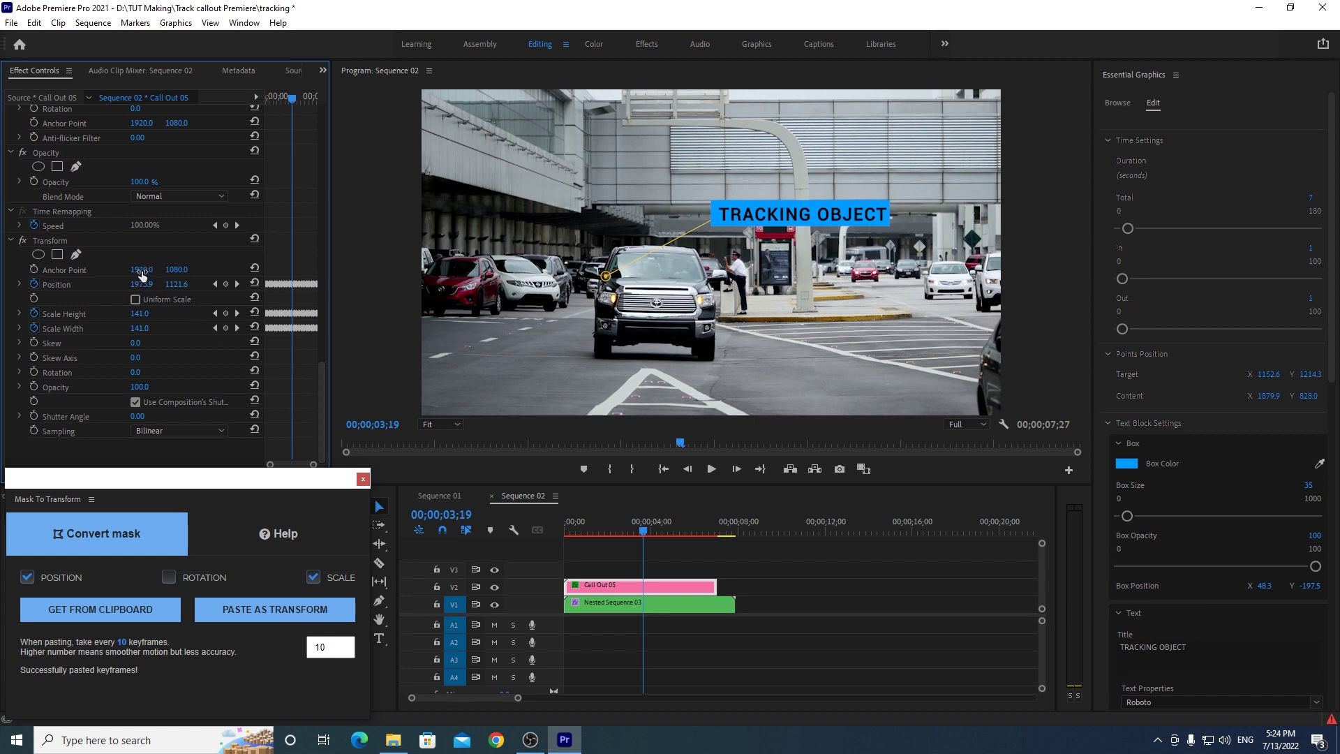
left_click_drag(141, 270, 77, 270)
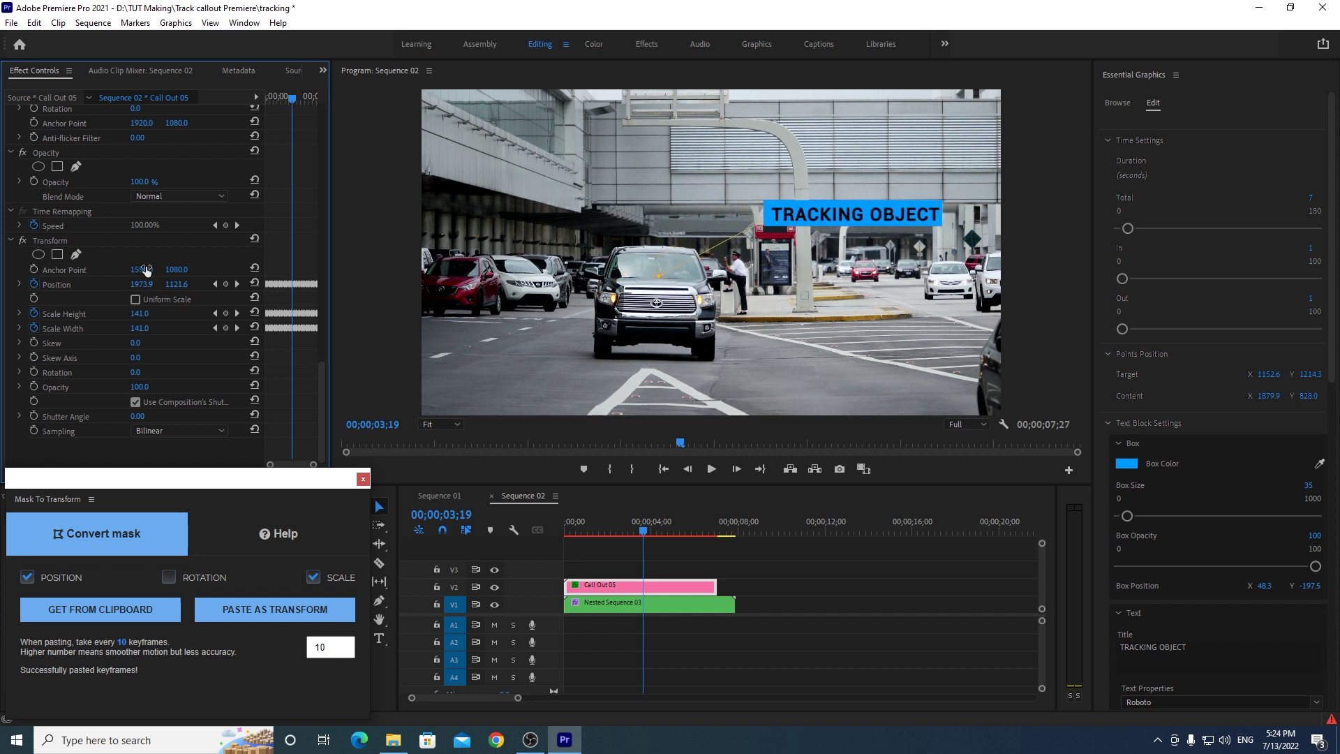
mouse_move(176, 269)
left_mouse_down()
mouse_move(202, 269)
mouse_move(180, 270)
left_mouse_up()
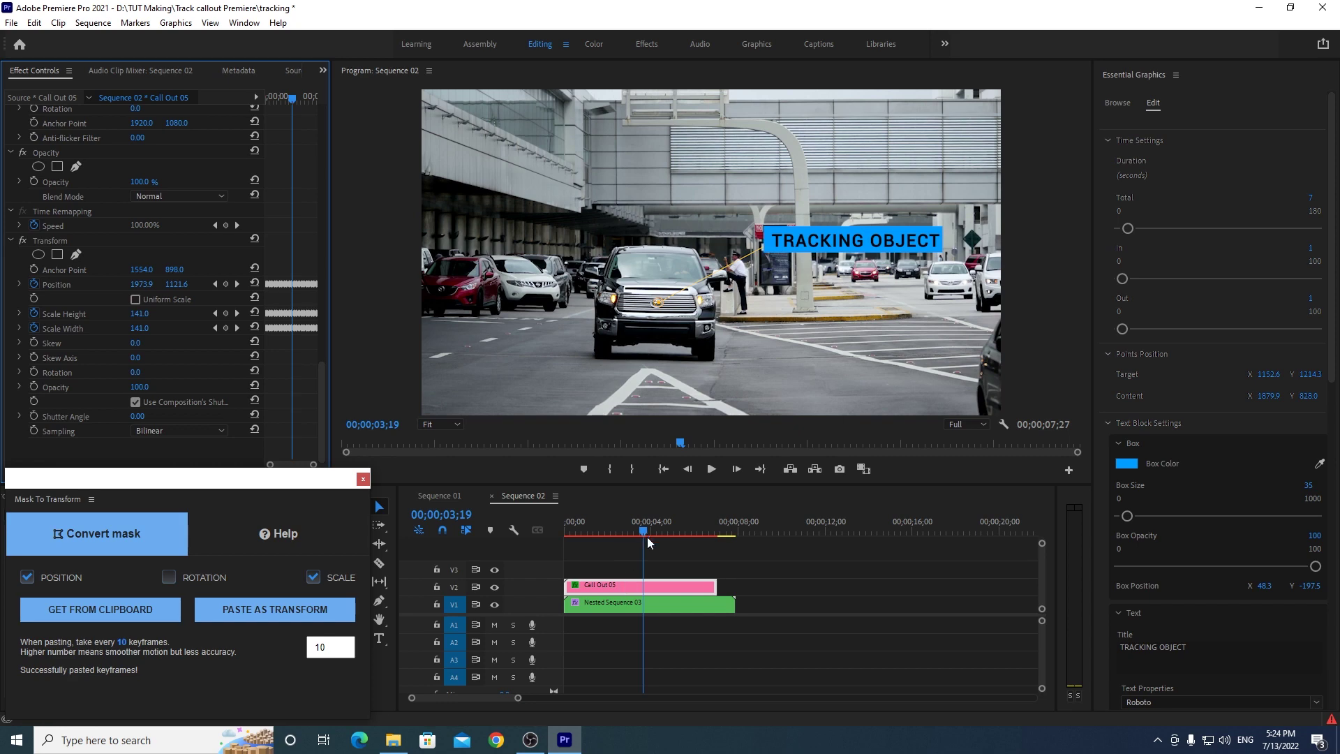
Step: Replay the sequence from the start to check the callout, stopping at 00;00;02;07
left_click(583, 542)
key("Home")
left_click(714, 469)
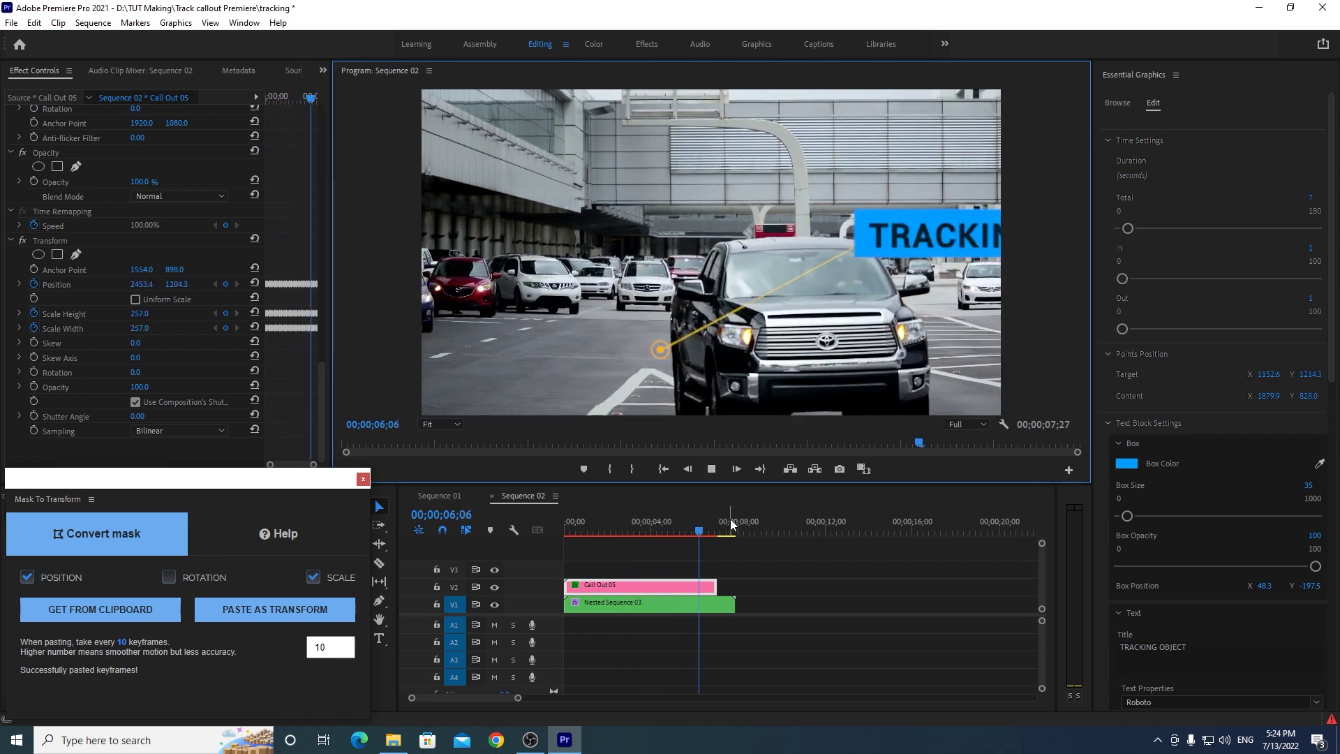
left_click(564, 532)
mouse_move(564, 534)
left_mouse_down()
mouse_move(619, 511)
mouse_move(573, 513)
left_mouse_up()
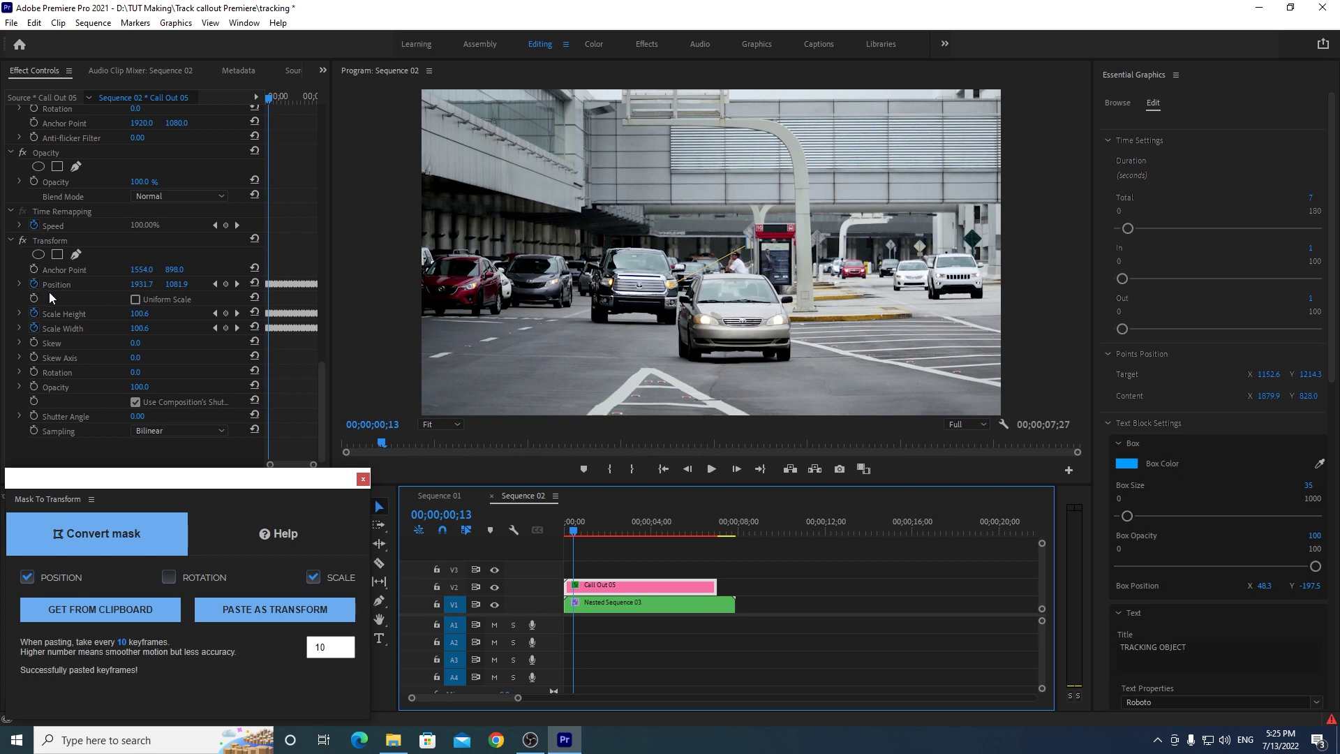
Step: Keyframe the anchor point with X 1529, then X 1580 at 00;00;03;15
left_click(34, 270)
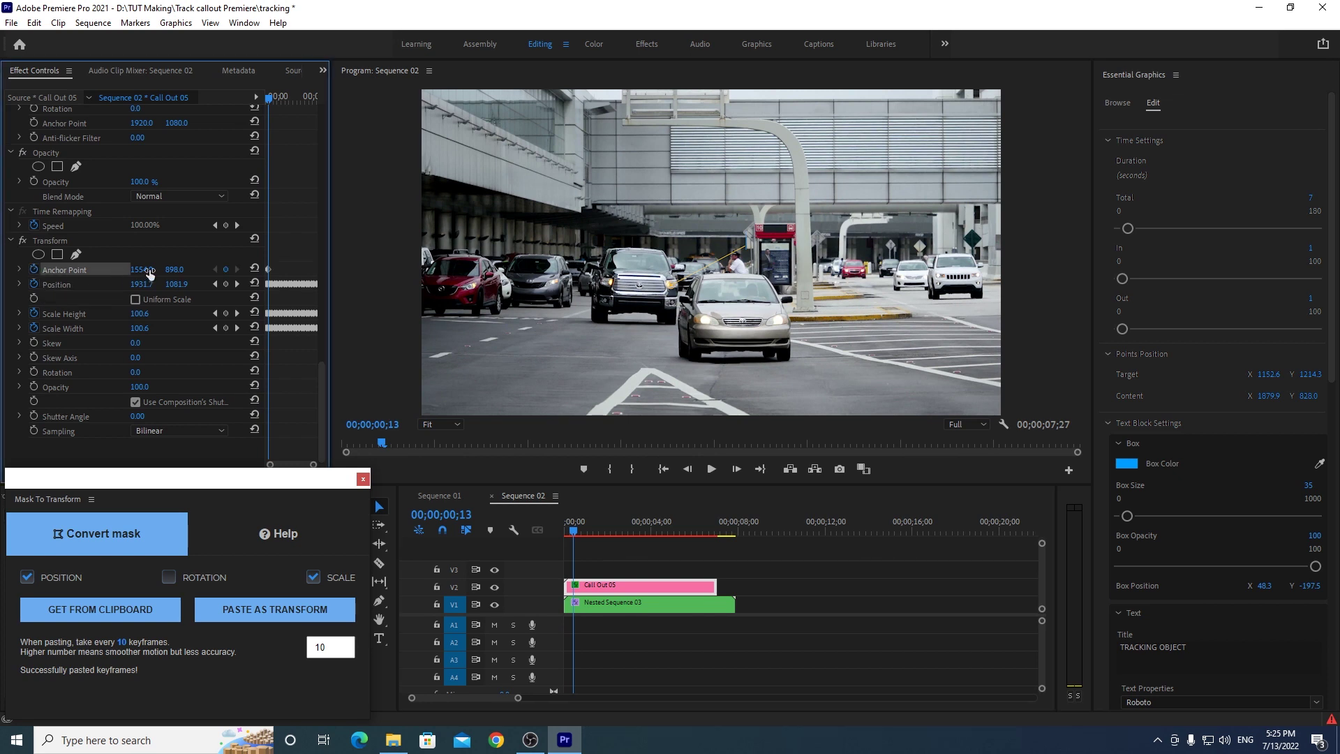
mouse_move(141, 269)
left_mouse_down()
mouse_move(124, 270)
mouse_move(321, 269)
left_mouse_up()
left_click_drag(576, 532, 645, 532)
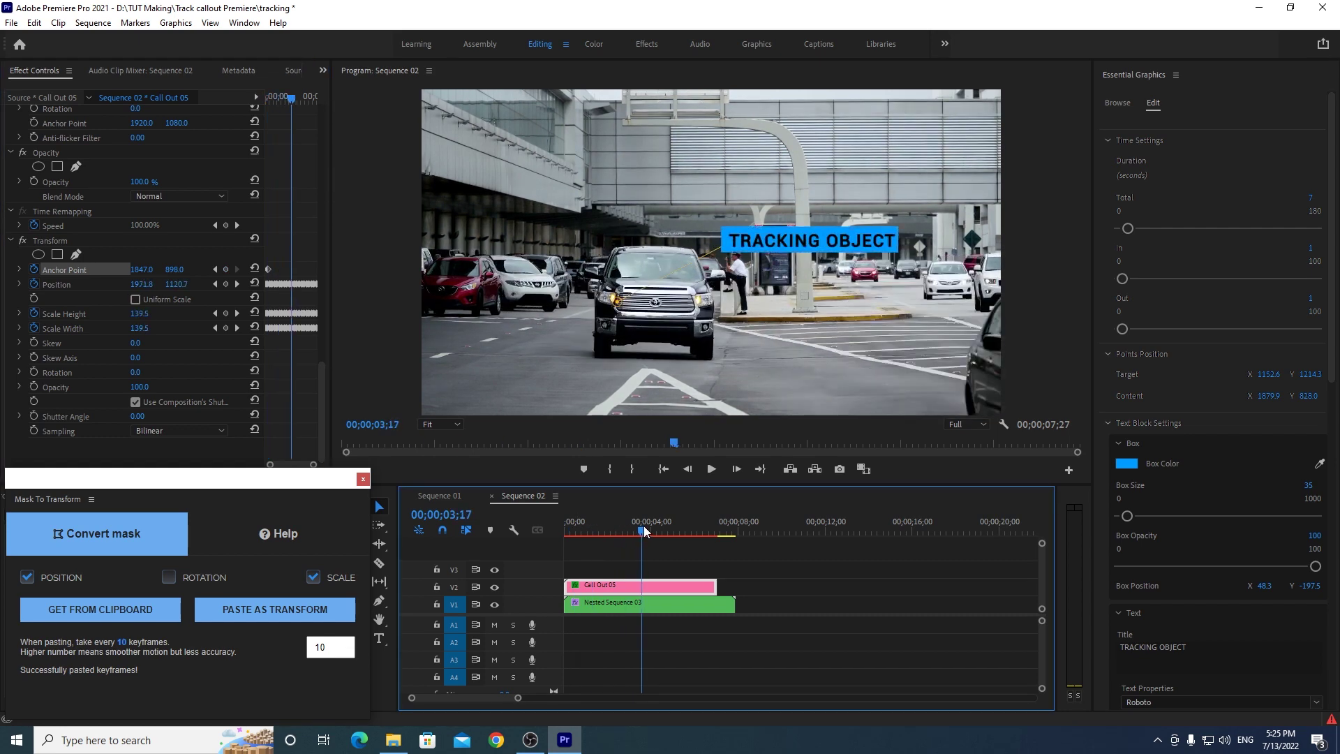
left_click_drag(645, 531, 643, 532)
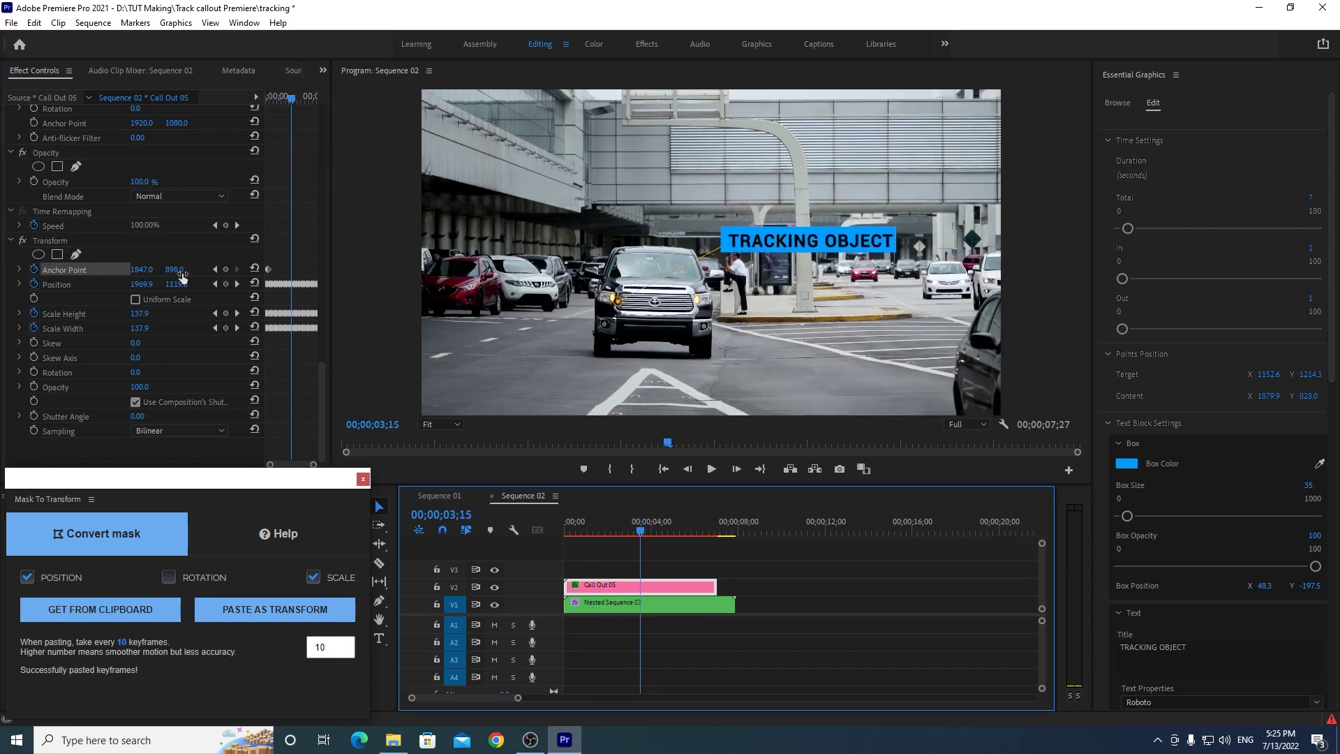
left_click_drag(137, 275, 150, 274)
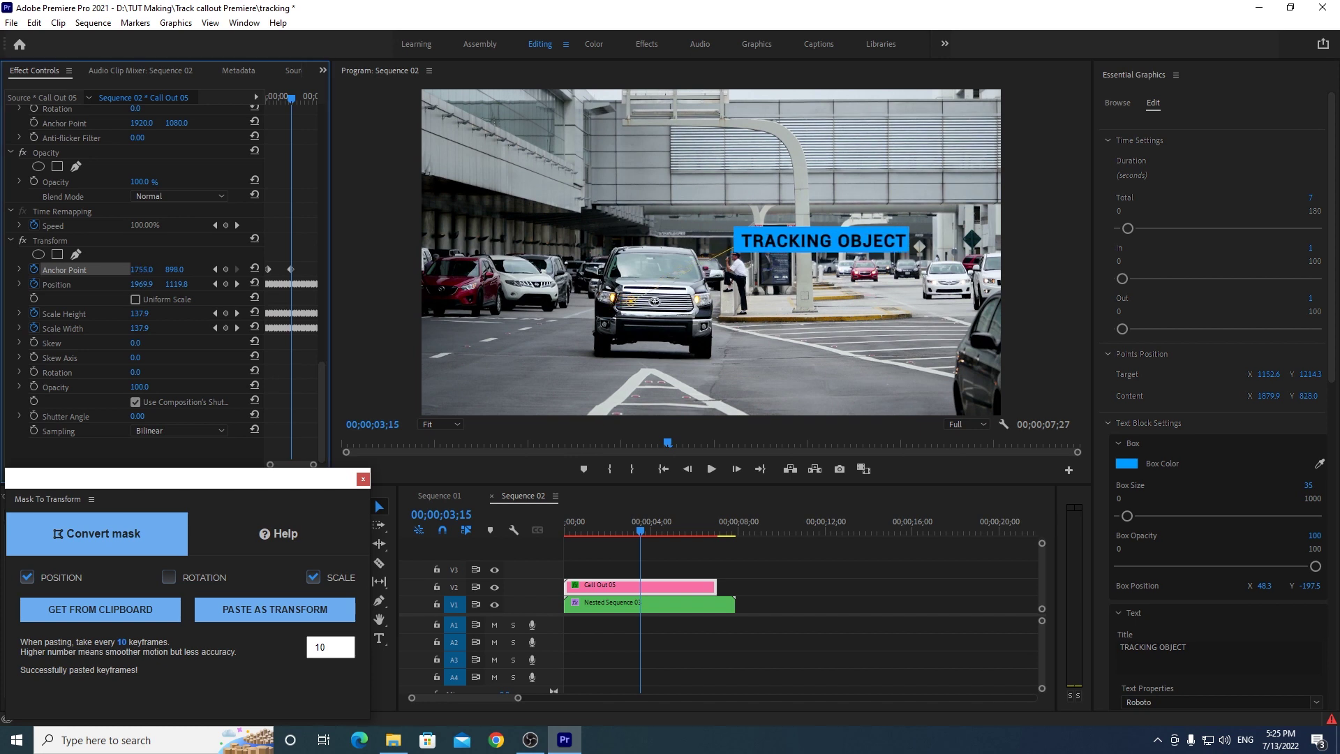
left_click_drag(150, 274, 418, 292)
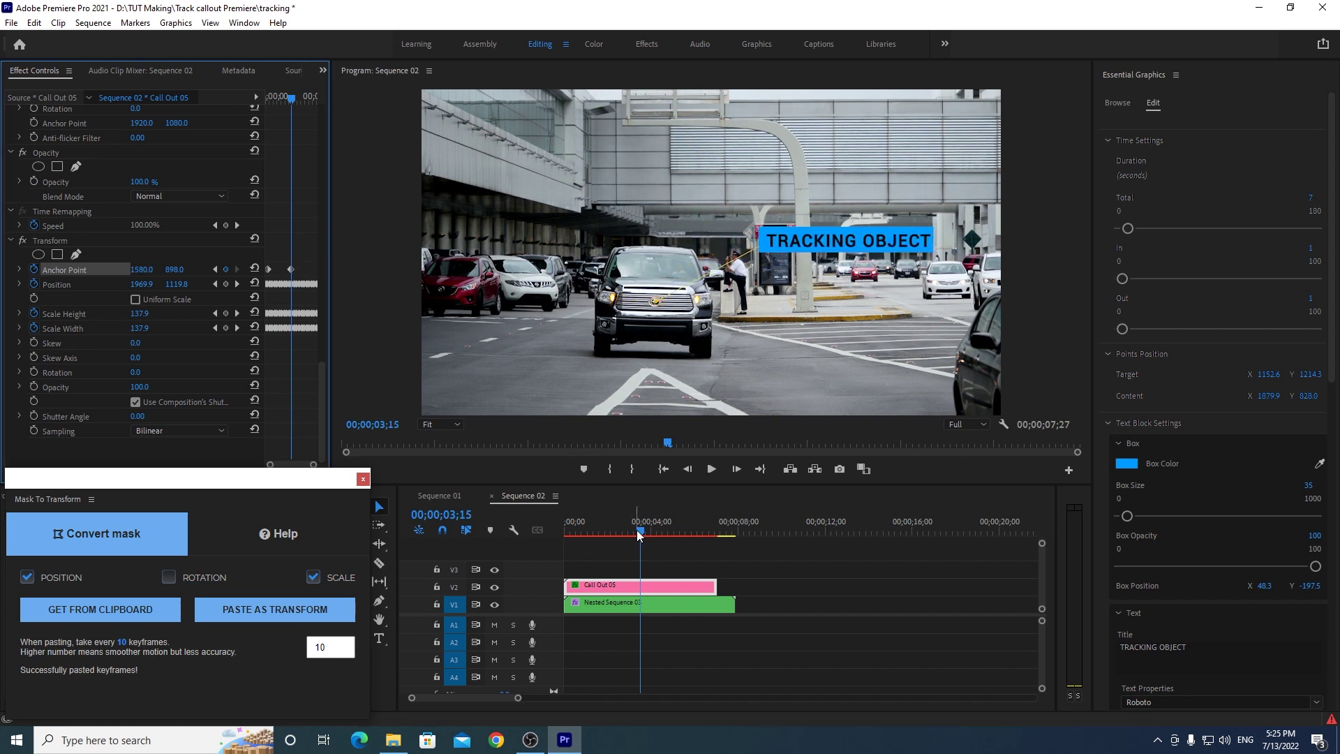
Step: Add an anchor-point keyframe at 00;00;06;20 with lower Y, then play back to review
left_click_drag(640, 530, 709, 530)
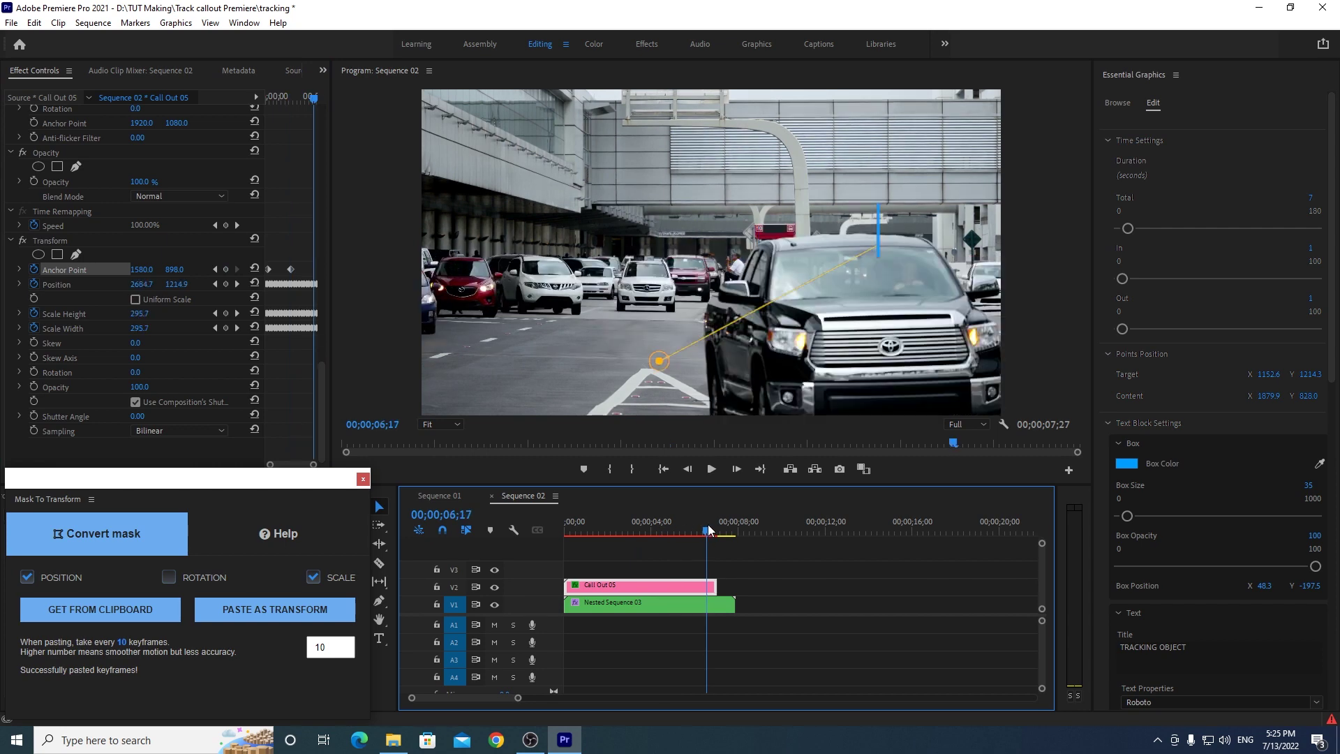
left_click_drag(709, 530, 711, 530)
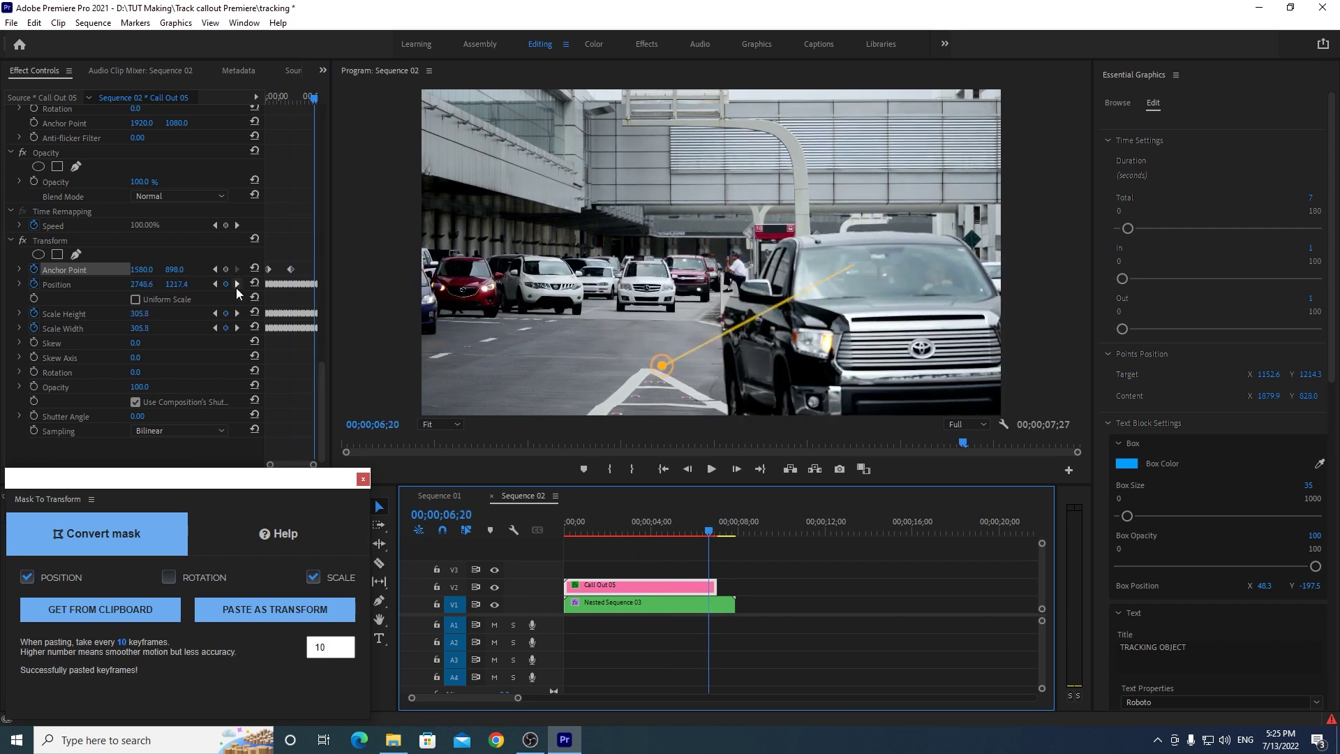
left_click_drag(148, 270, 97, 269)
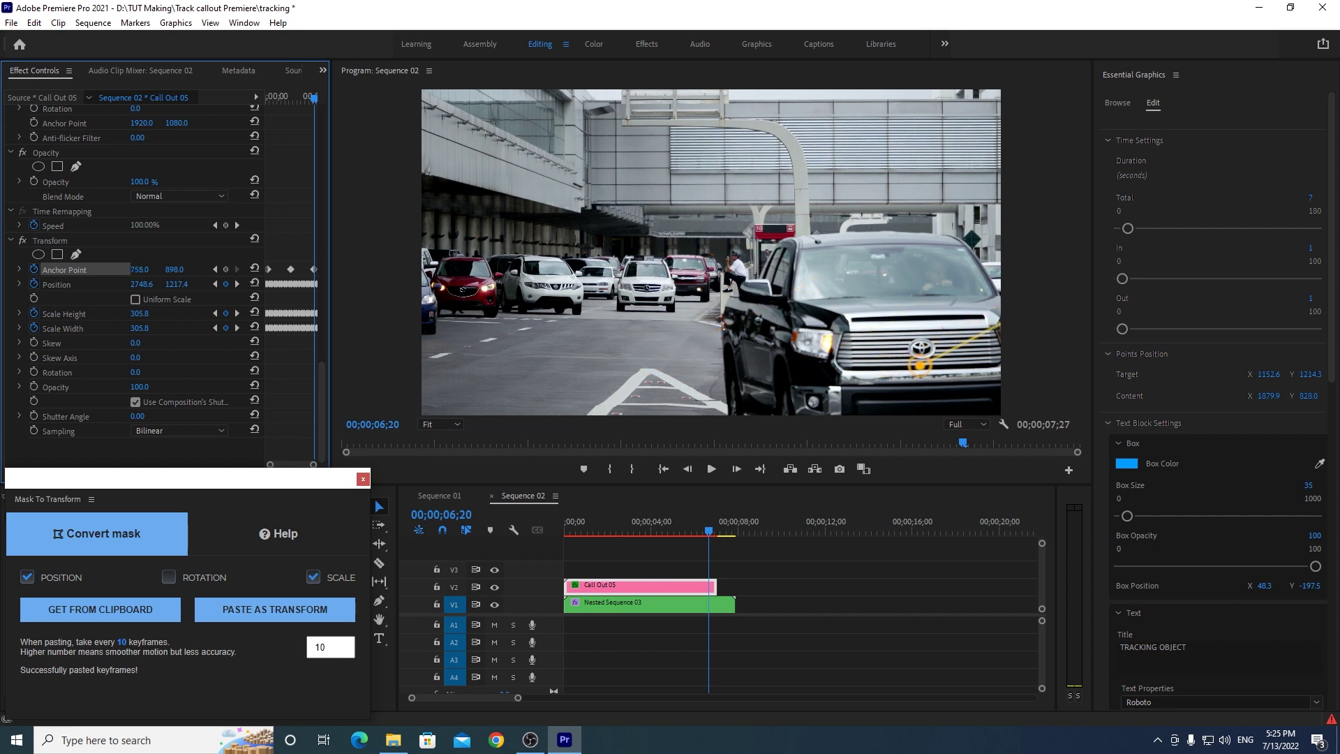
left_click_drag(175, 269, 202, 270)
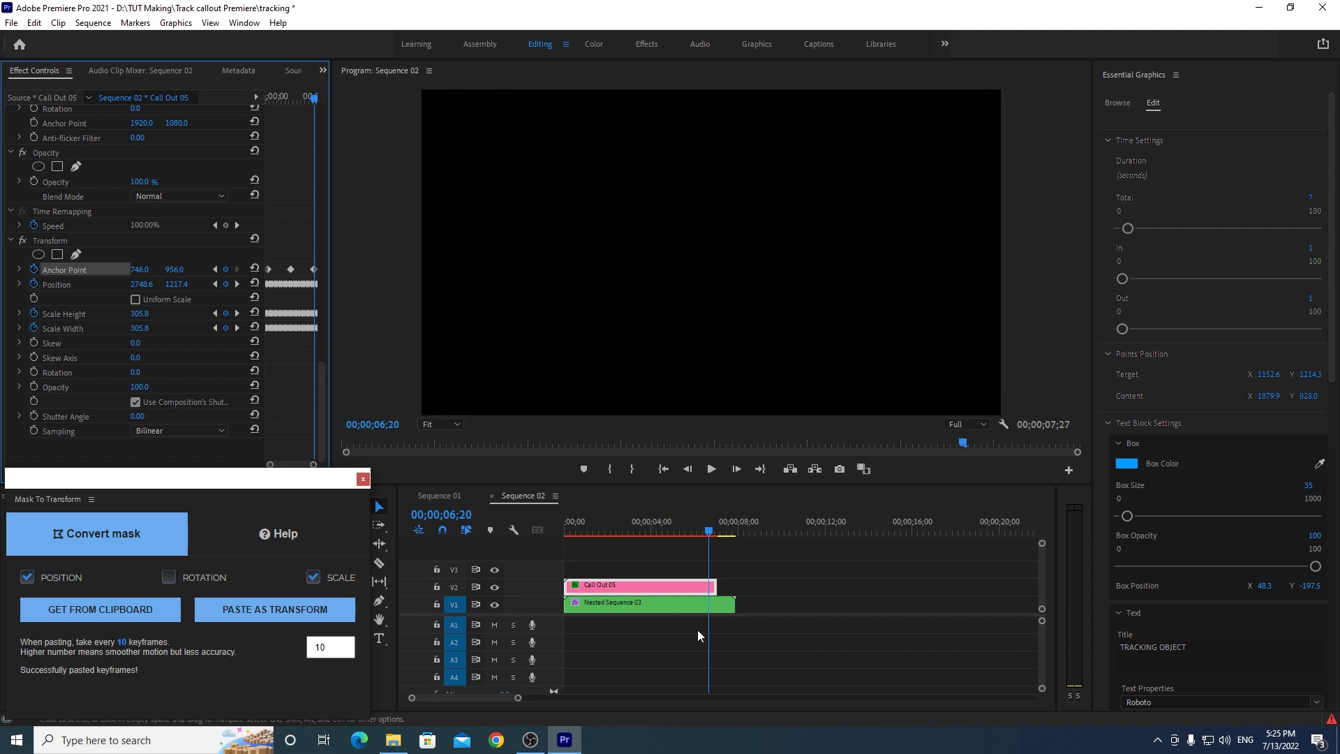
left_click_drag(703, 533, 557, 539)
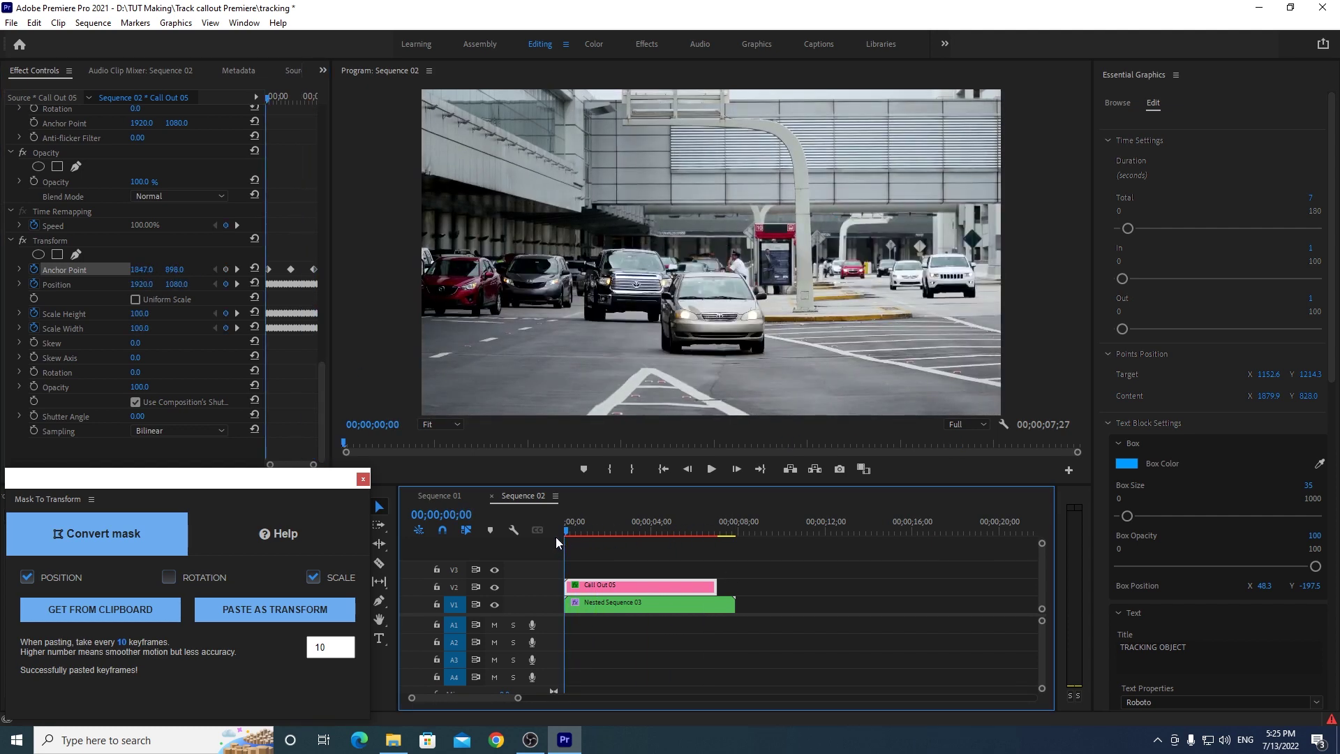
left_click(712, 468)
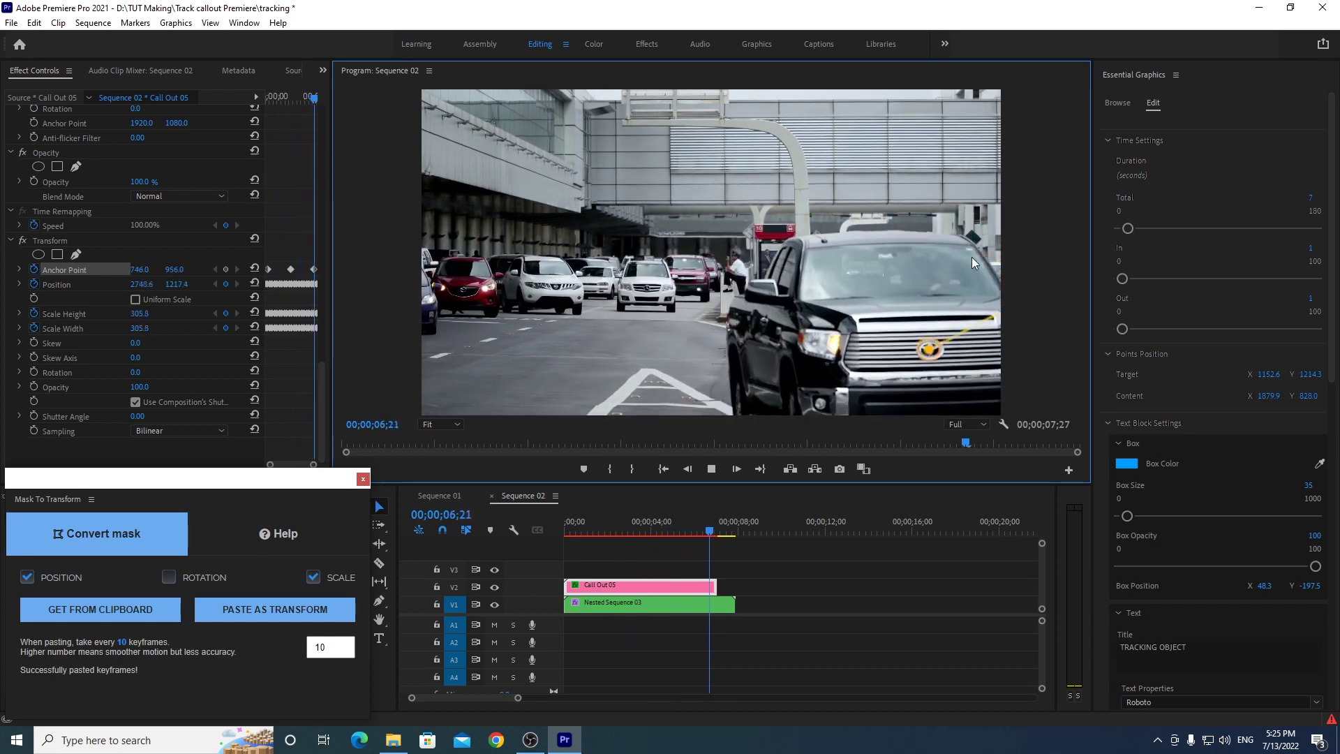
Step: Stop playback and scrub to 00;00;05;03, where the callout label is cut off
left_click(736, 529)
left_click(569, 532)
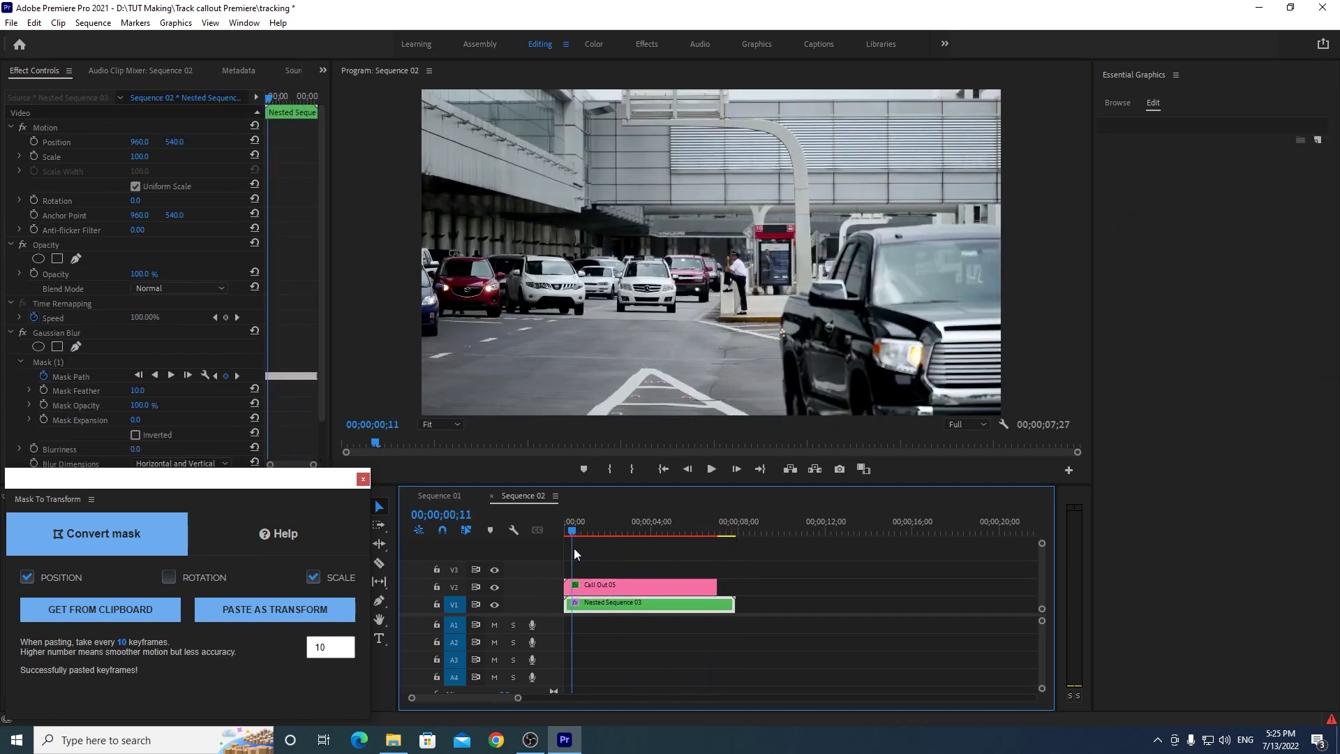
left_click(668, 529)
left_click_drag(668, 520, 671, 532)
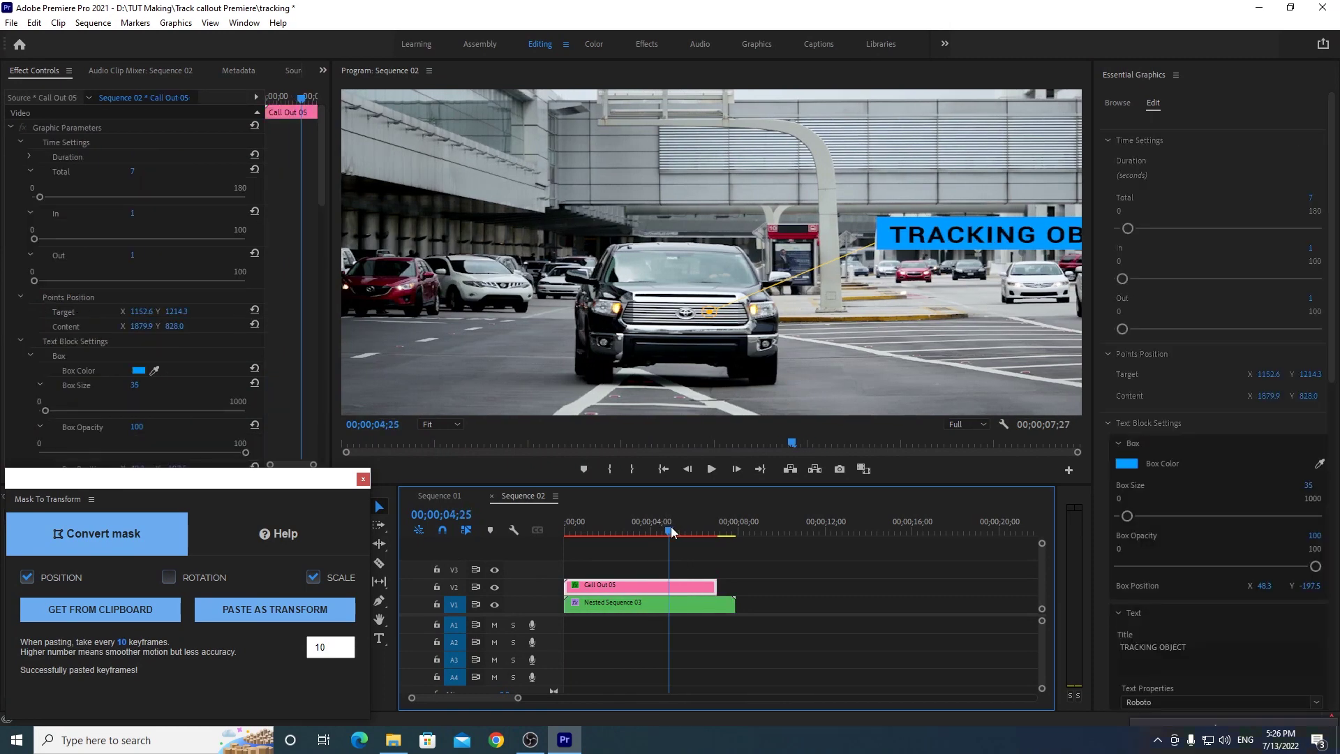
left_click_drag(672, 532, 687, 526)
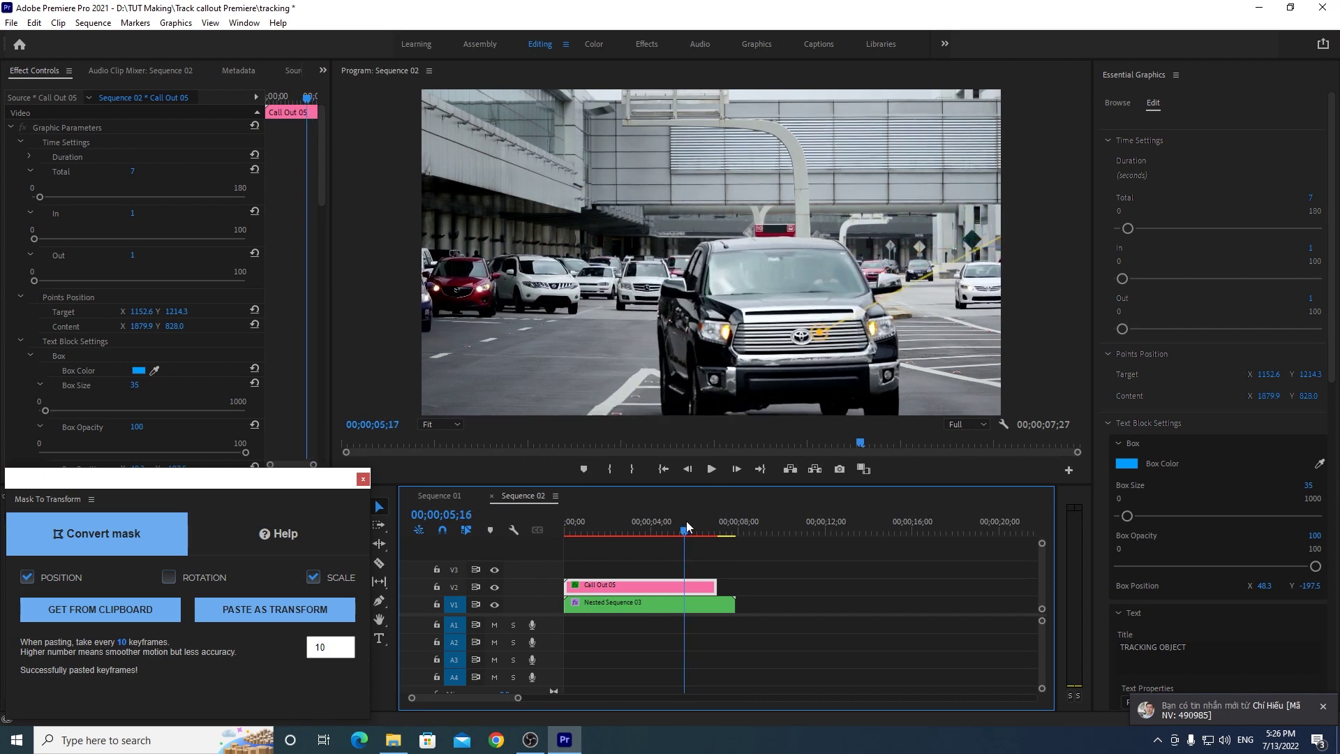
left_click_drag(687, 526, 677, 527)
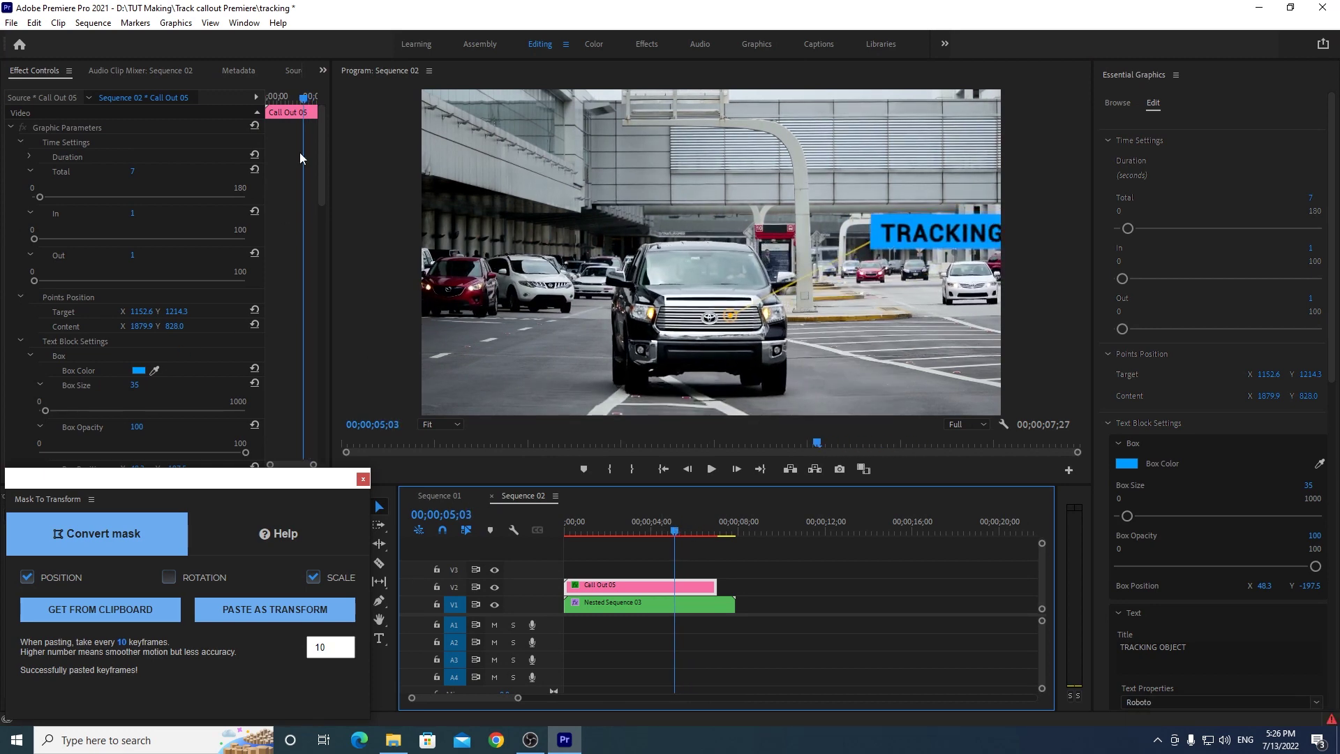
Step: Key the callout's Transform anchor point there to shift the label left
left_click_drag(322, 138, 304, 402)
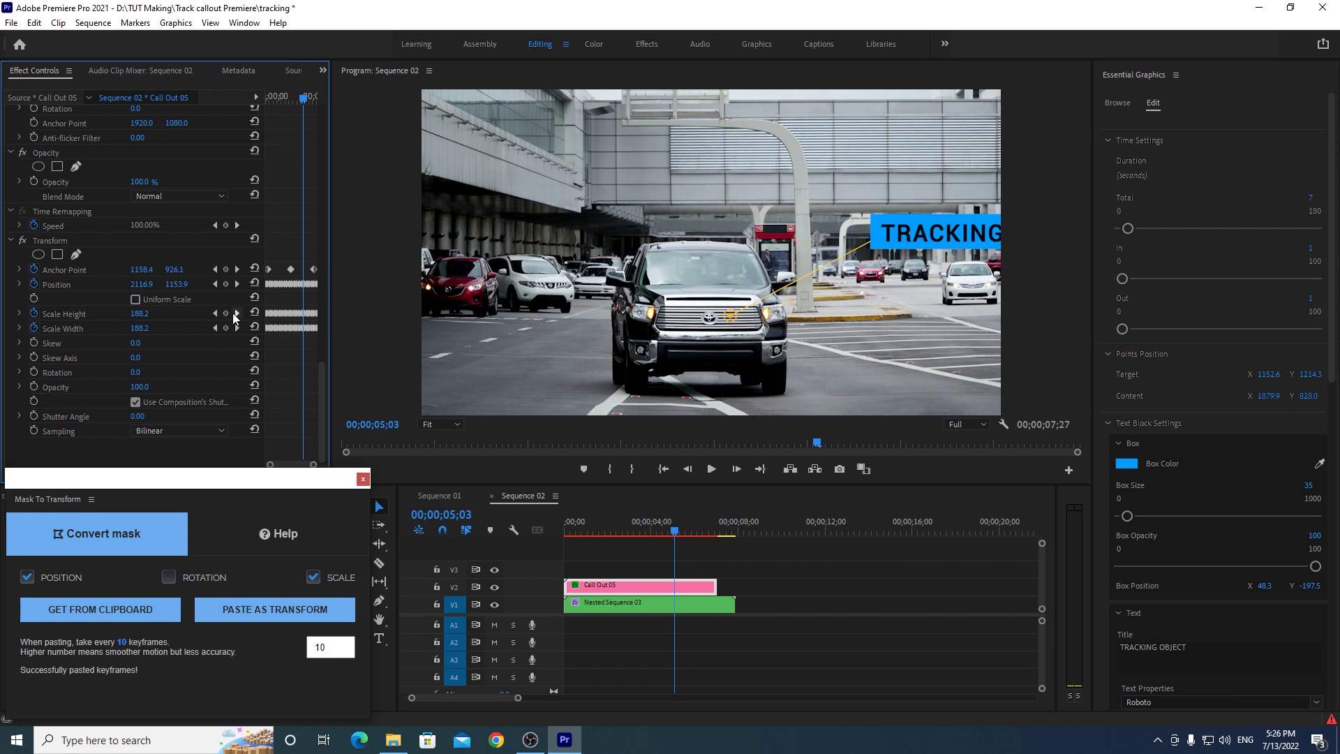
left_click_drag(142, 269, 144, 271)
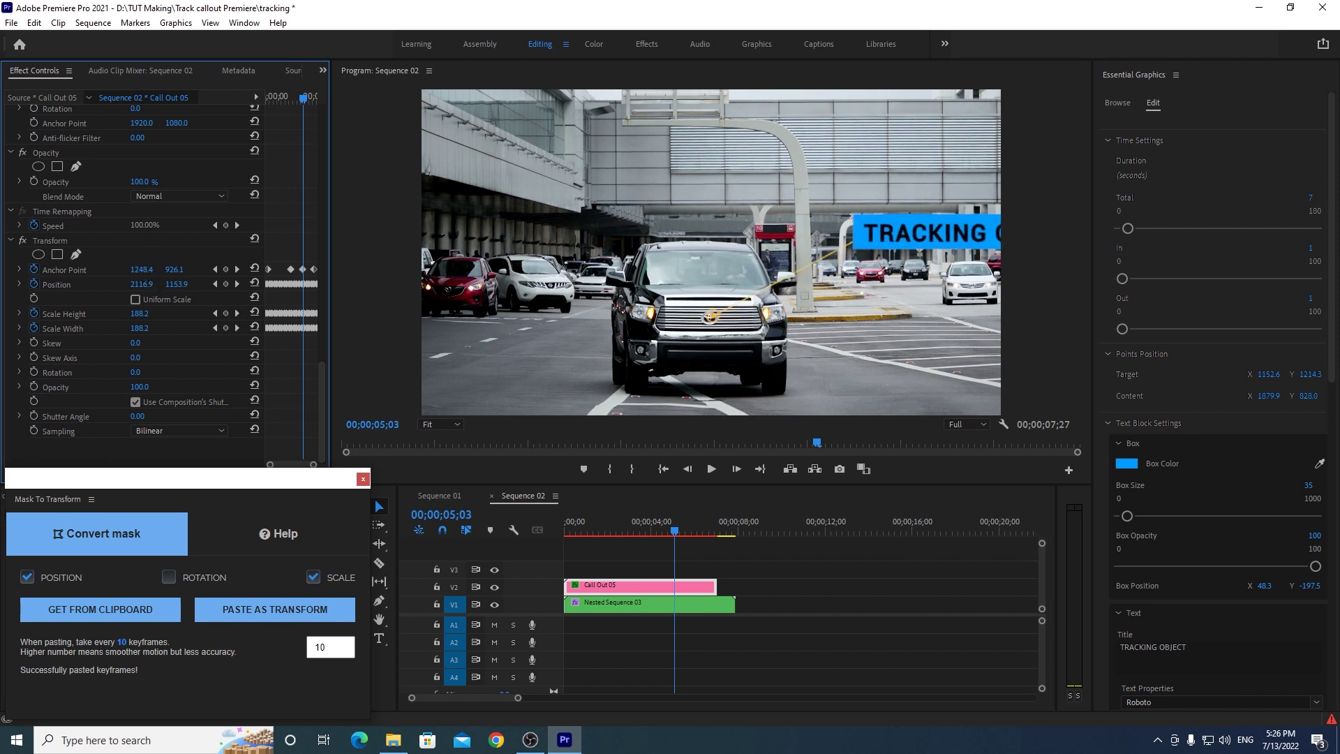
left_click_drag(174, 269, 166, 270)
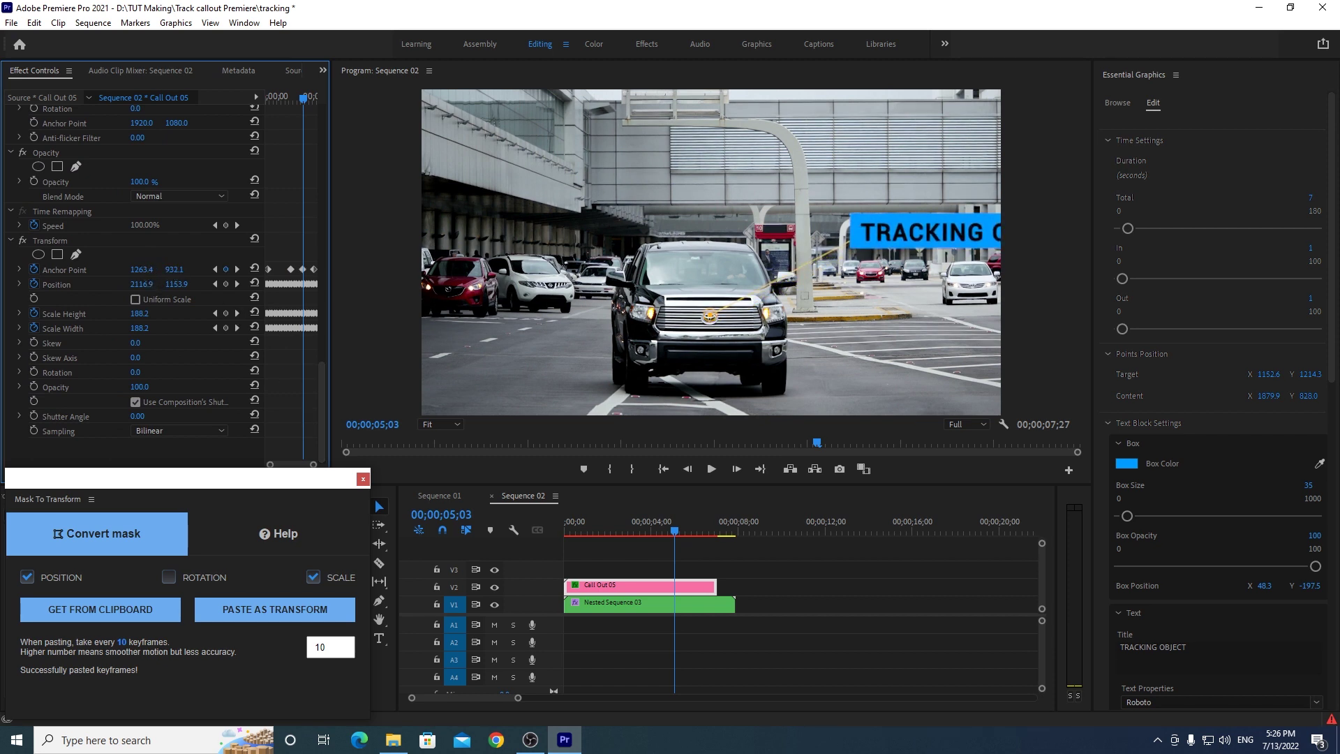
Step: Add an anchor-point keyframe at 00;00;01;29 to realign the callout, then scrub forward to verify
left_click_drag(678, 533, 615, 537)
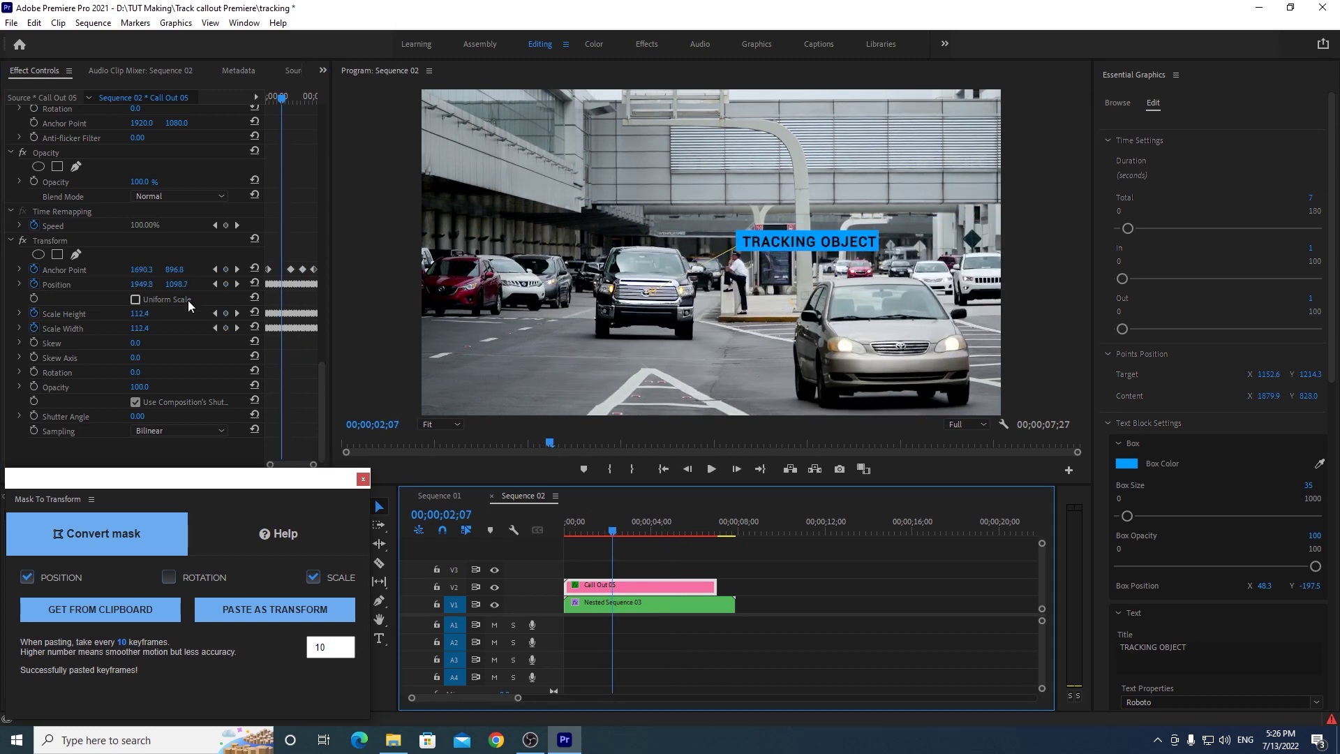
left_click_drag(610, 534, 607, 534)
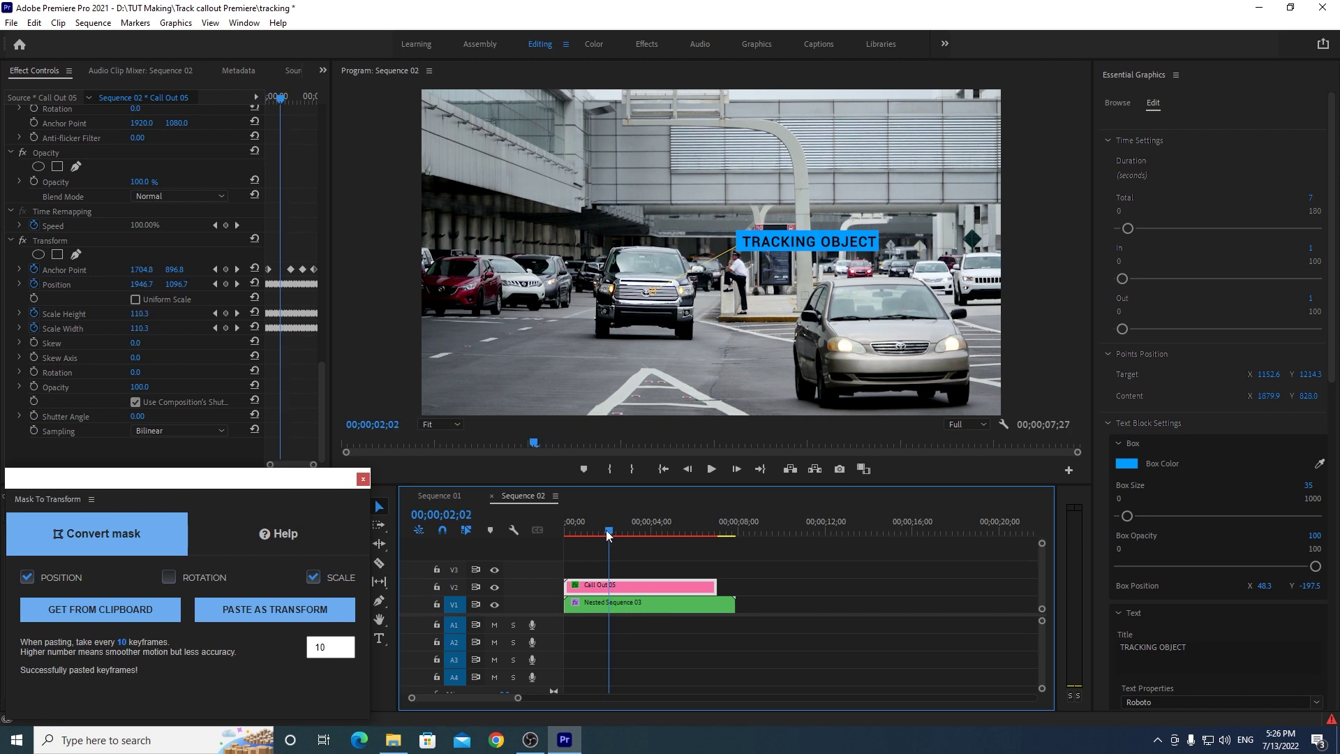
left_click_drag(607, 535, 605, 535)
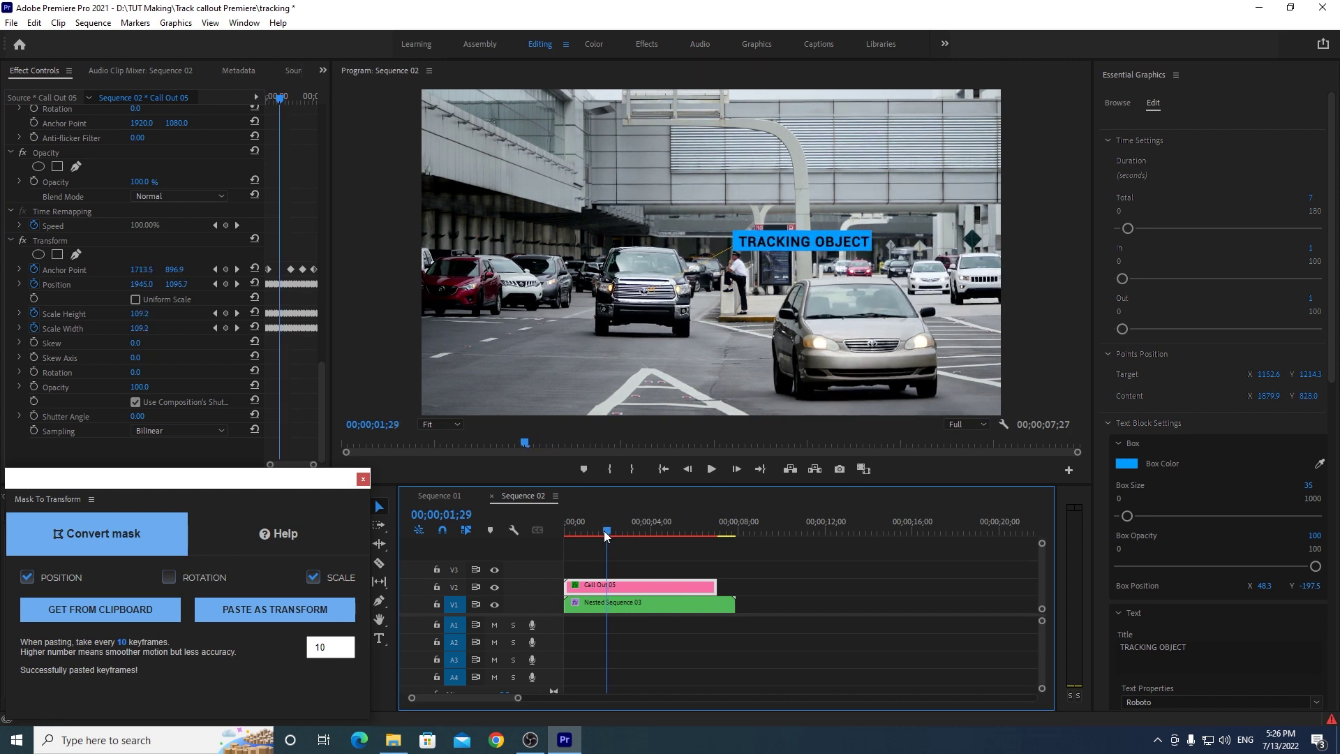
left_click_drag(139, 263, 169, 270)
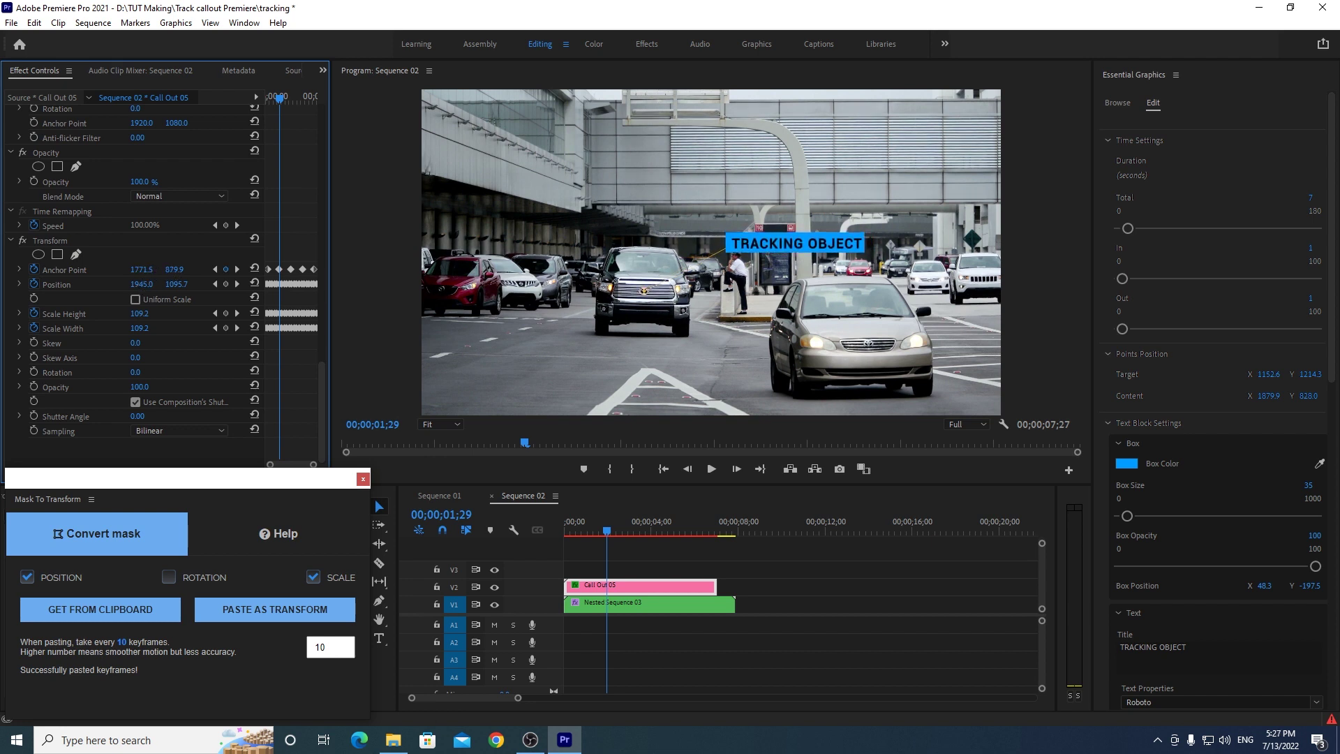
left_click_drag(607, 533, 714, 533)
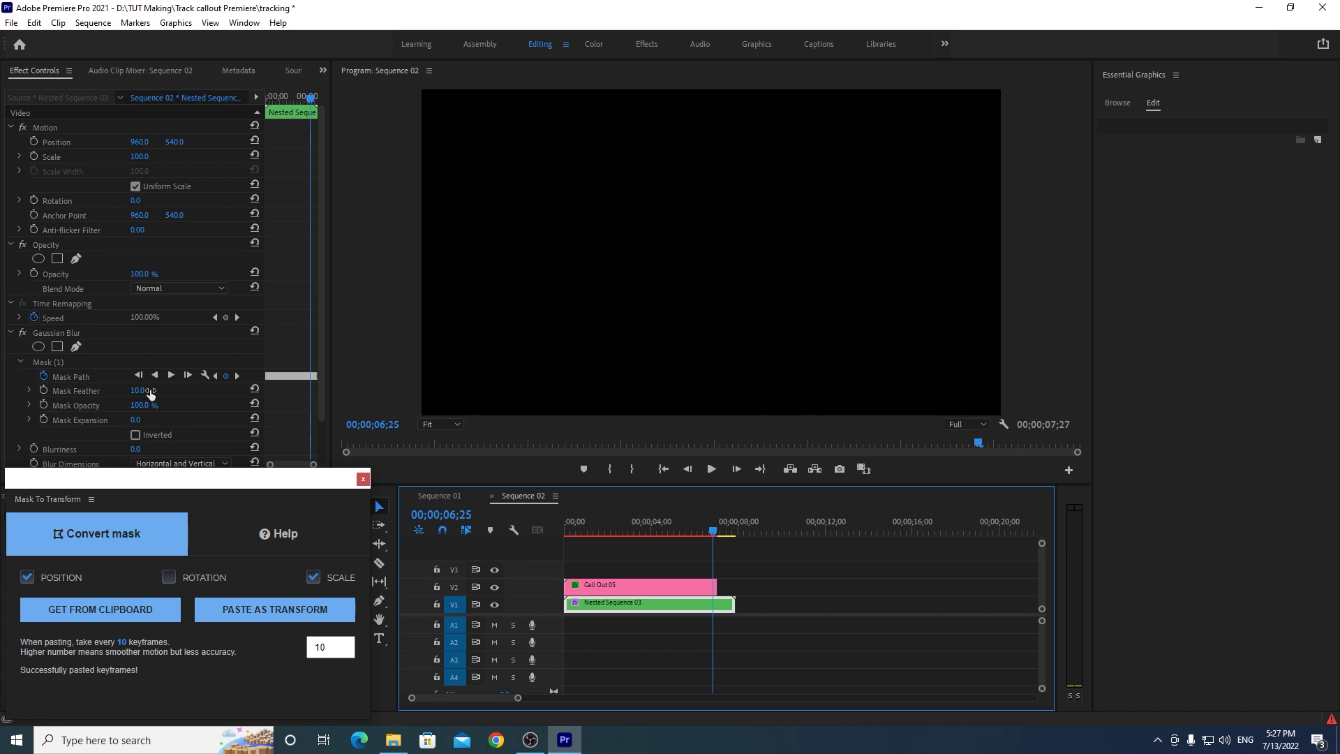
Step: Re-key Call Out 05's Transform Anchor Point X to about 690 at this late frame
left_click(678, 591)
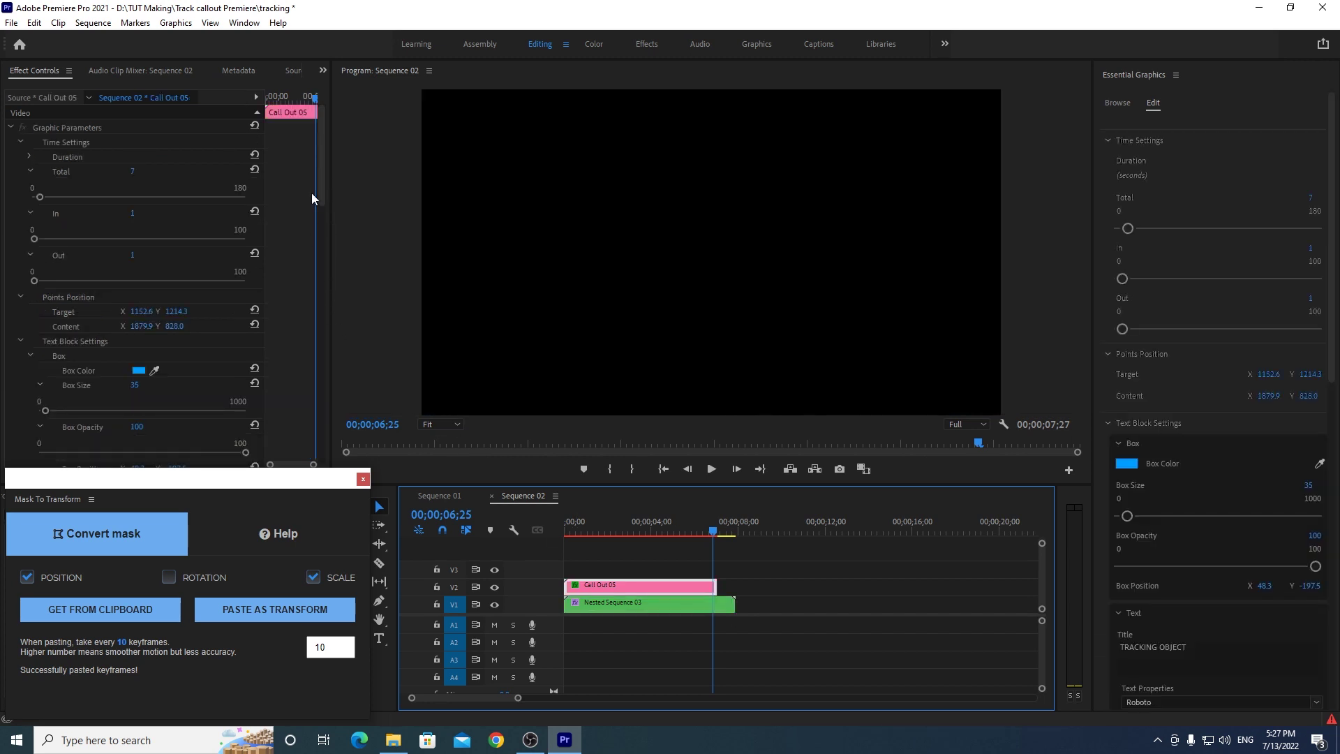
left_click_drag(320, 199, 306, 409)
scroll(306, 408, "down", 3)
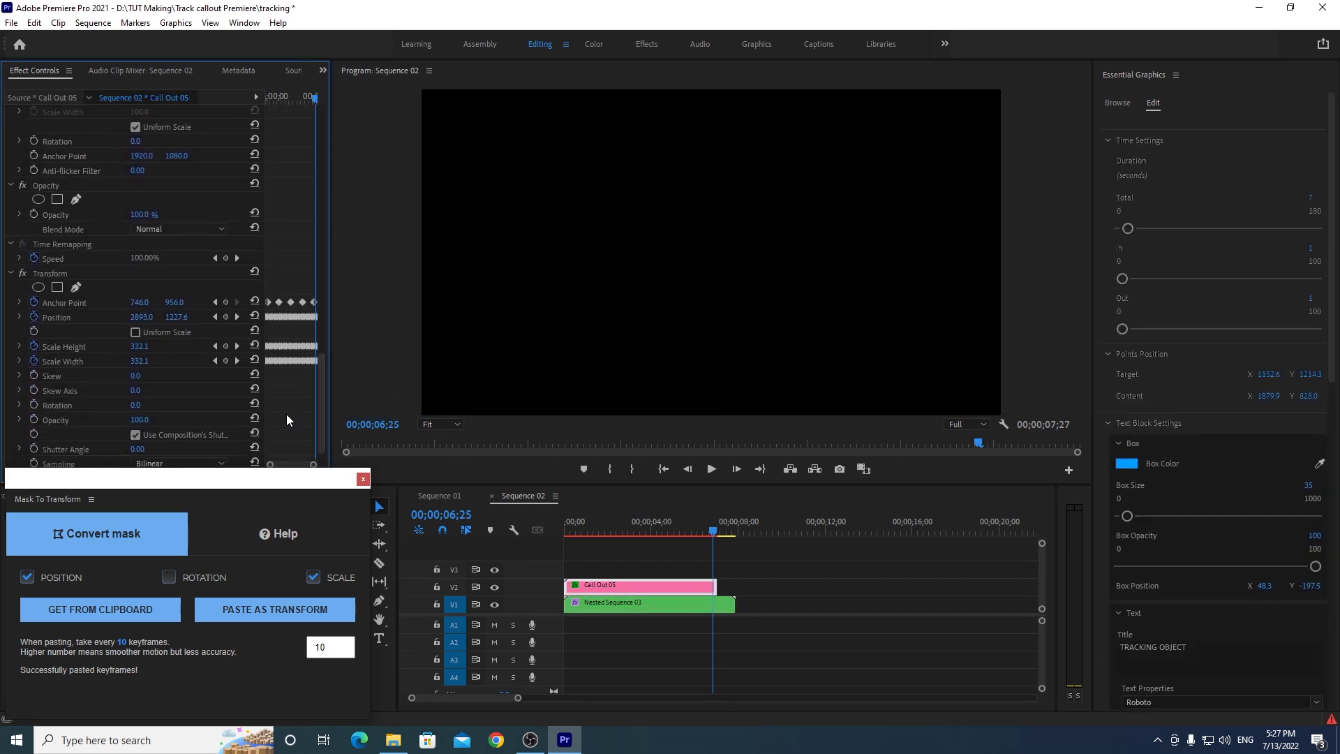
left_click_drag(139, 302, 120, 302)
Step: Rewind and play the sequence to review the callout's tracking
mouse_move(709, 530)
left_mouse_down()
mouse_move(669, 535)
mouse_move(688, 543)
left_mouse_up()
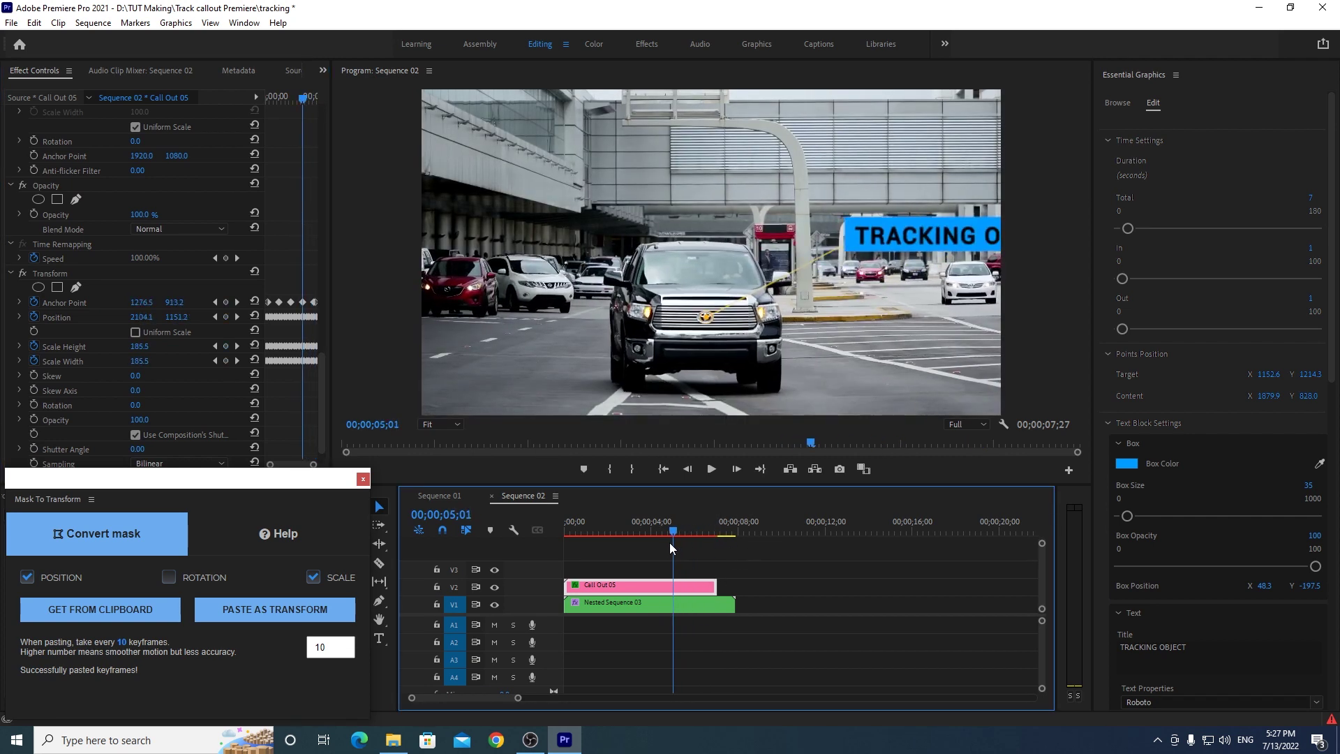
key("space")
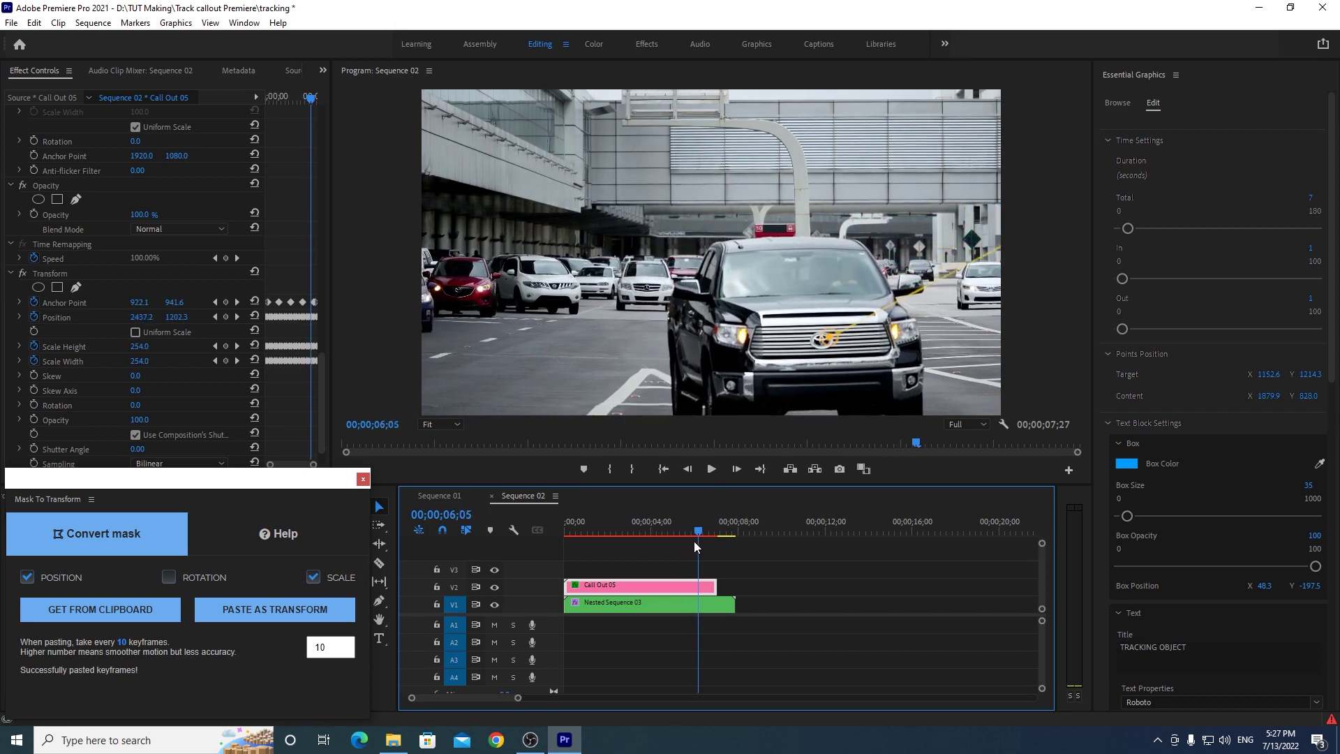
left_click_drag(676, 538, 509, 551)
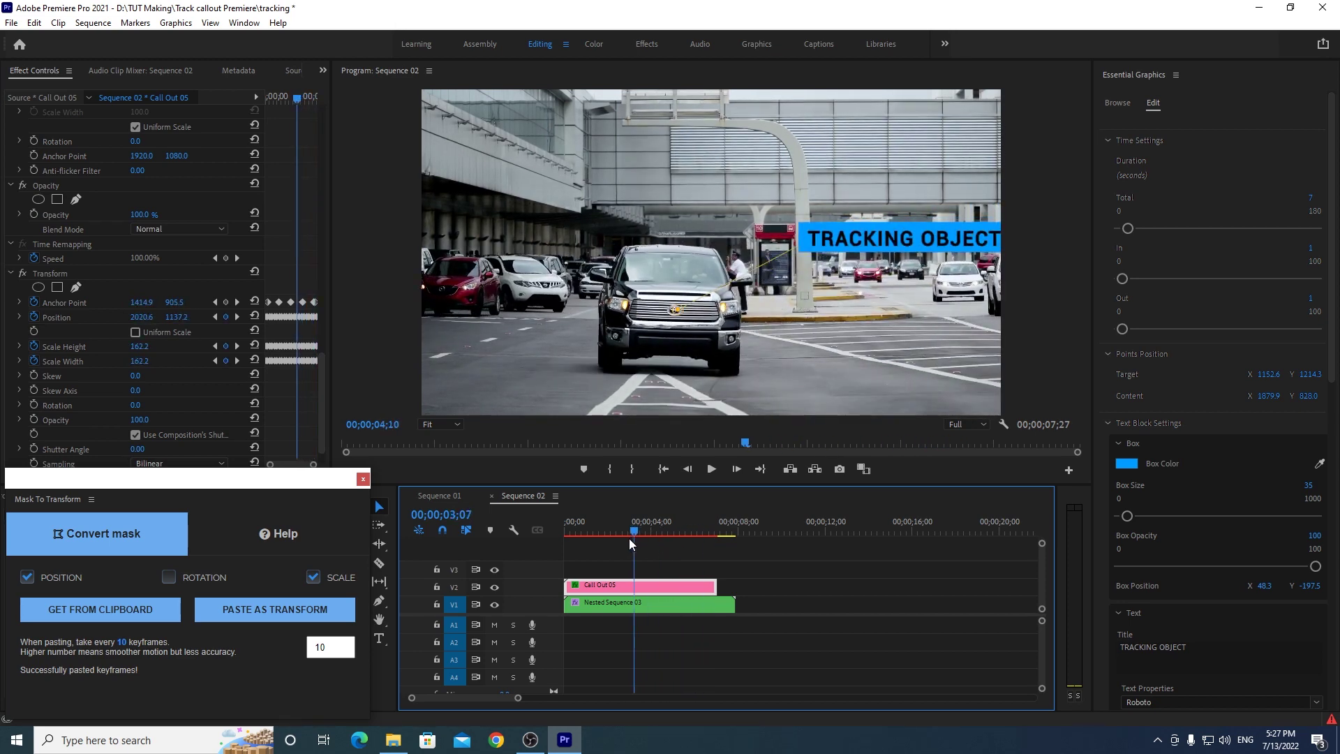
left_click(706, 472)
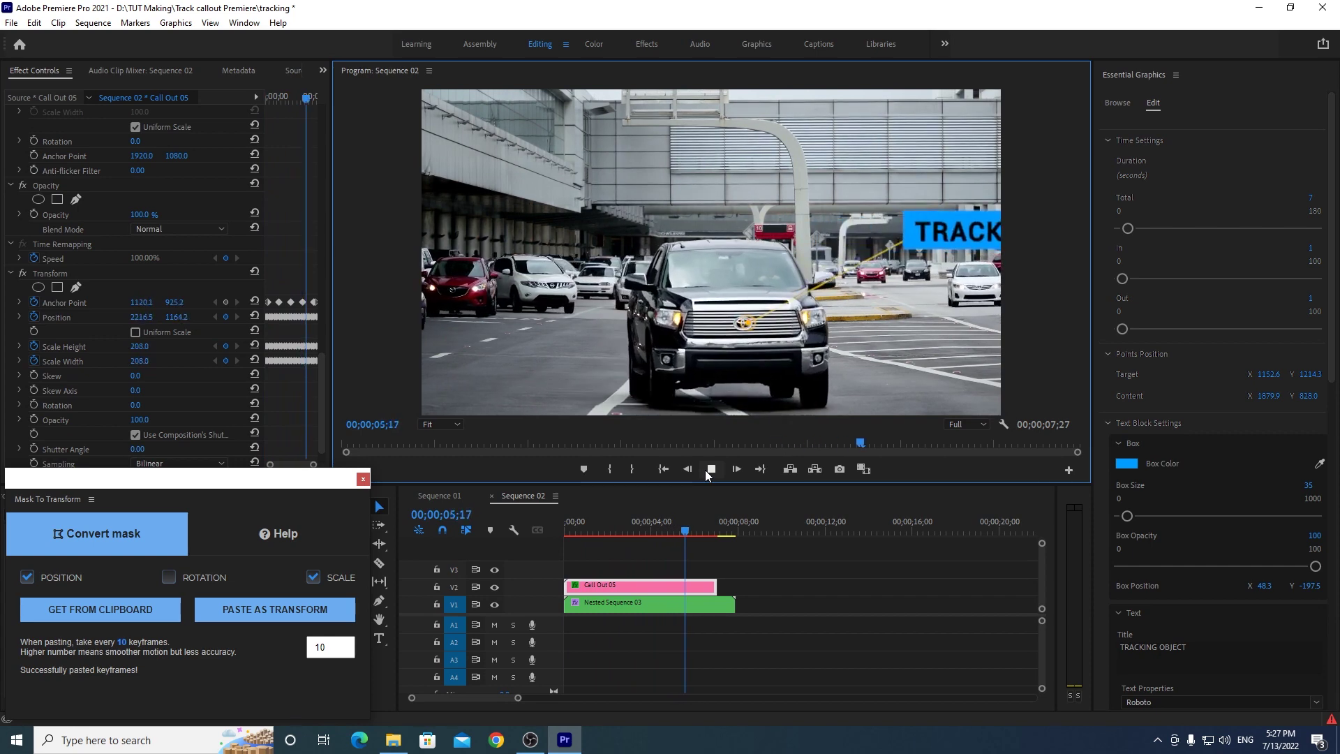
left_click(589, 534)
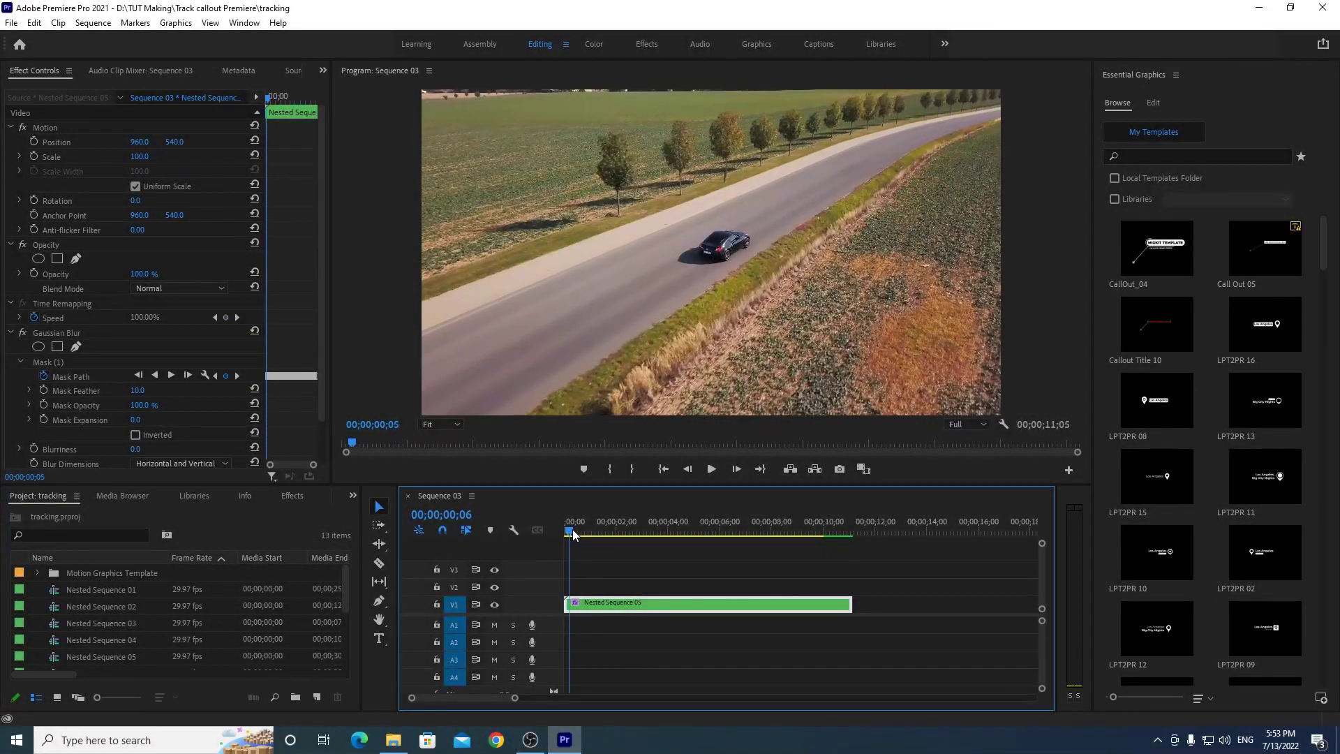
Step: Preview Sequence 03's aerial road clip, then place the CallOut_04 template on track V2
left_click(713, 471)
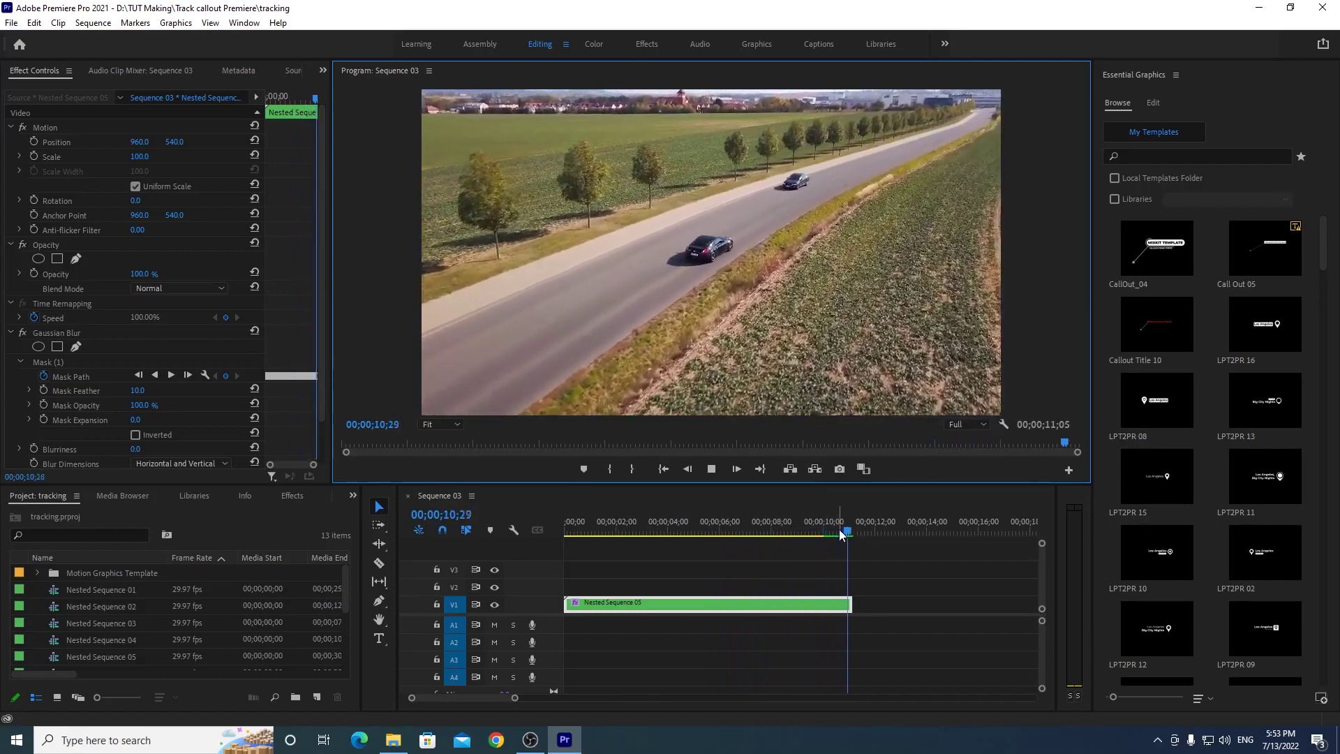
left_click(569, 531)
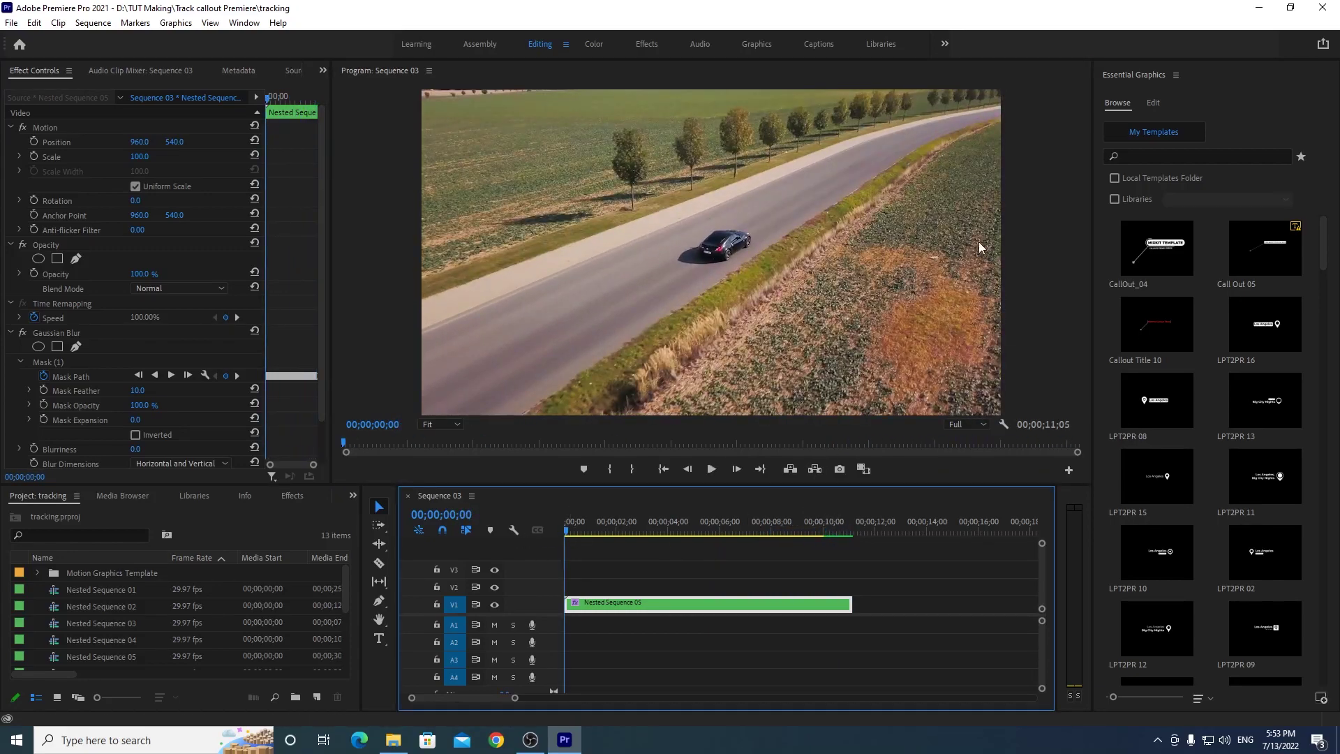
left_click(1163, 259)
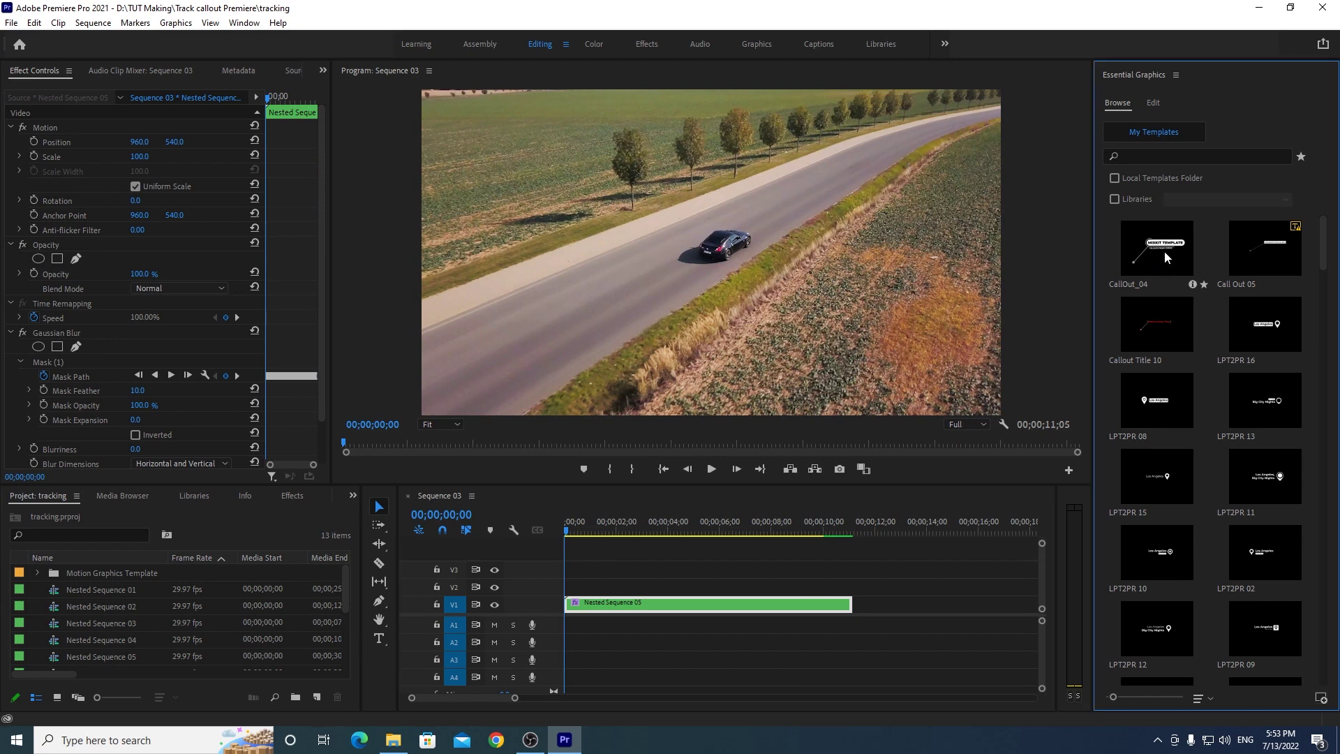
left_click_drag(1028, 306, 571, 588)
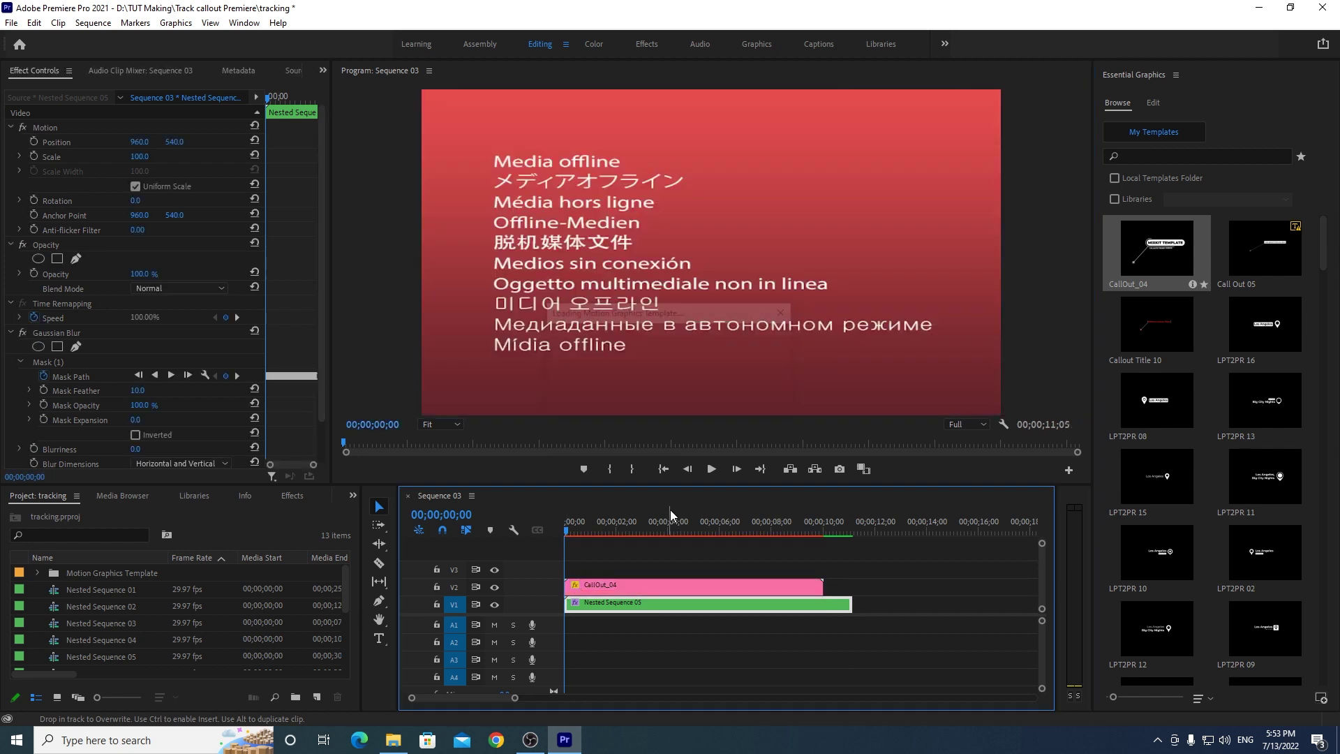
Step: At a frame showing the car, select the CallOut_04 clip and set its Motion Scale to 35
left_click(653, 529)
left_click_drag(655, 531, 664, 530)
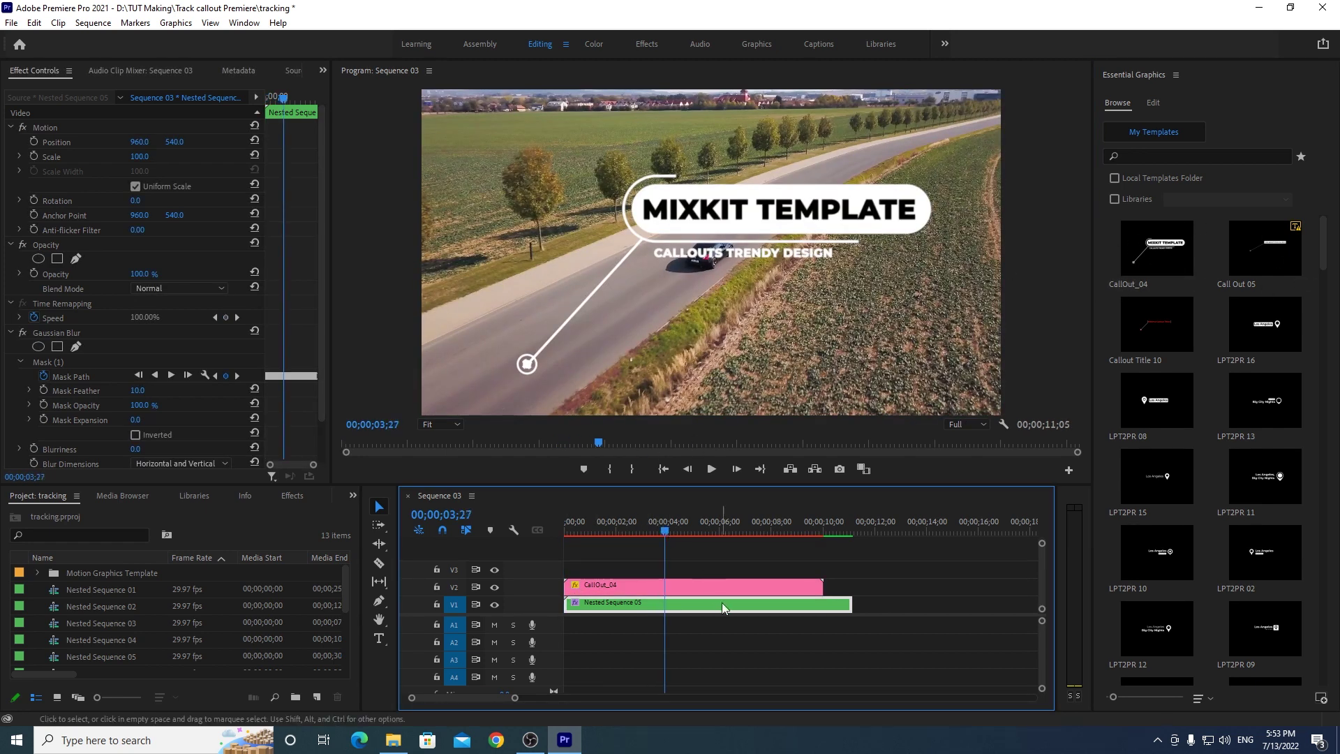
left_click(730, 592)
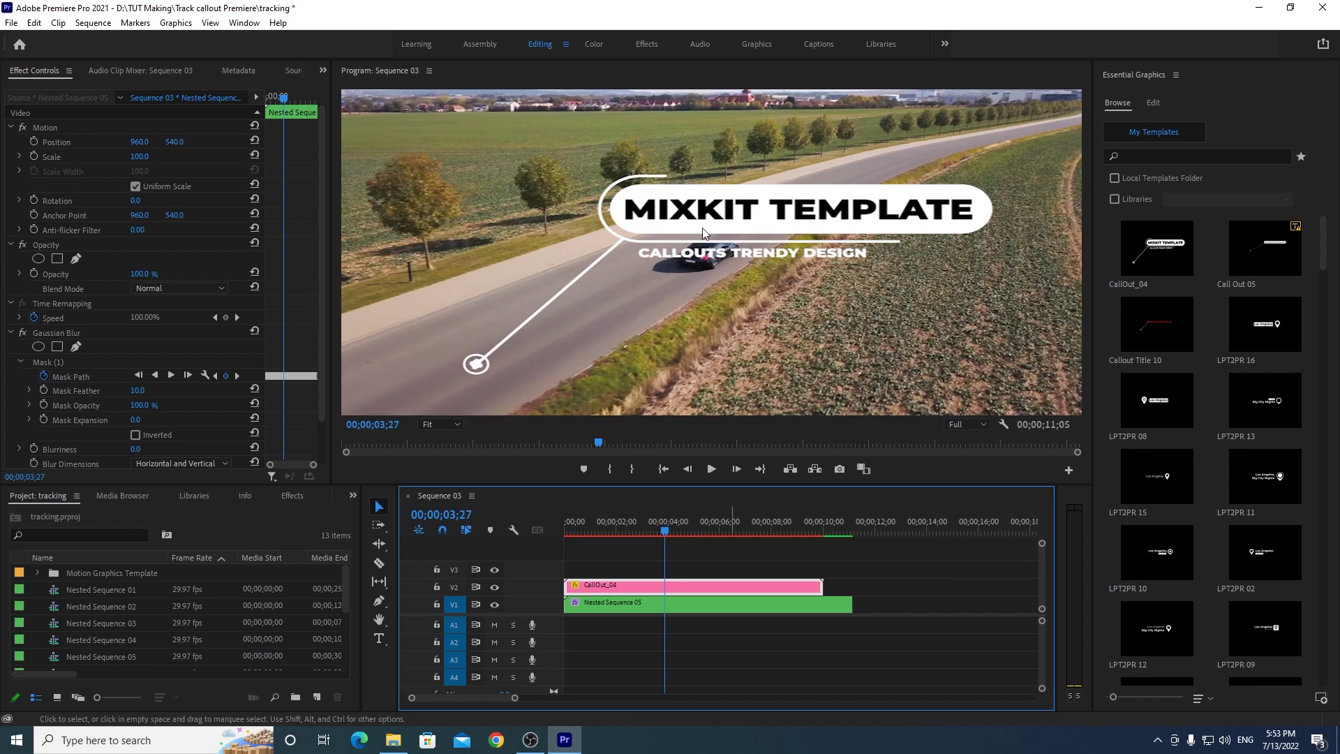
left_click(673, 225)
left_click_drag(321, 245, 303, 407)
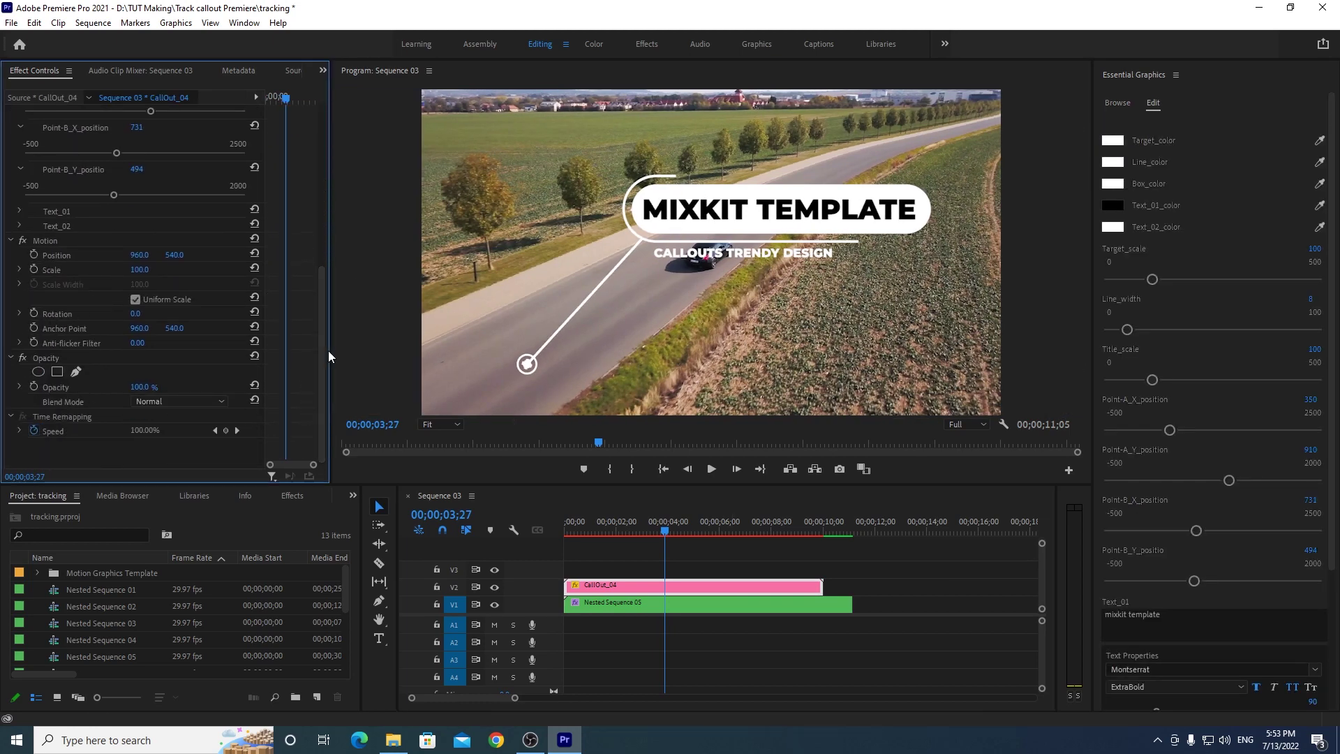
mouse_move(321, 353)
left_mouse_down()
mouse_move(329, 180)
mouse_move(296, 342)
left_mouse_up()
left_click(141, 270)
type("35")
key("Return")
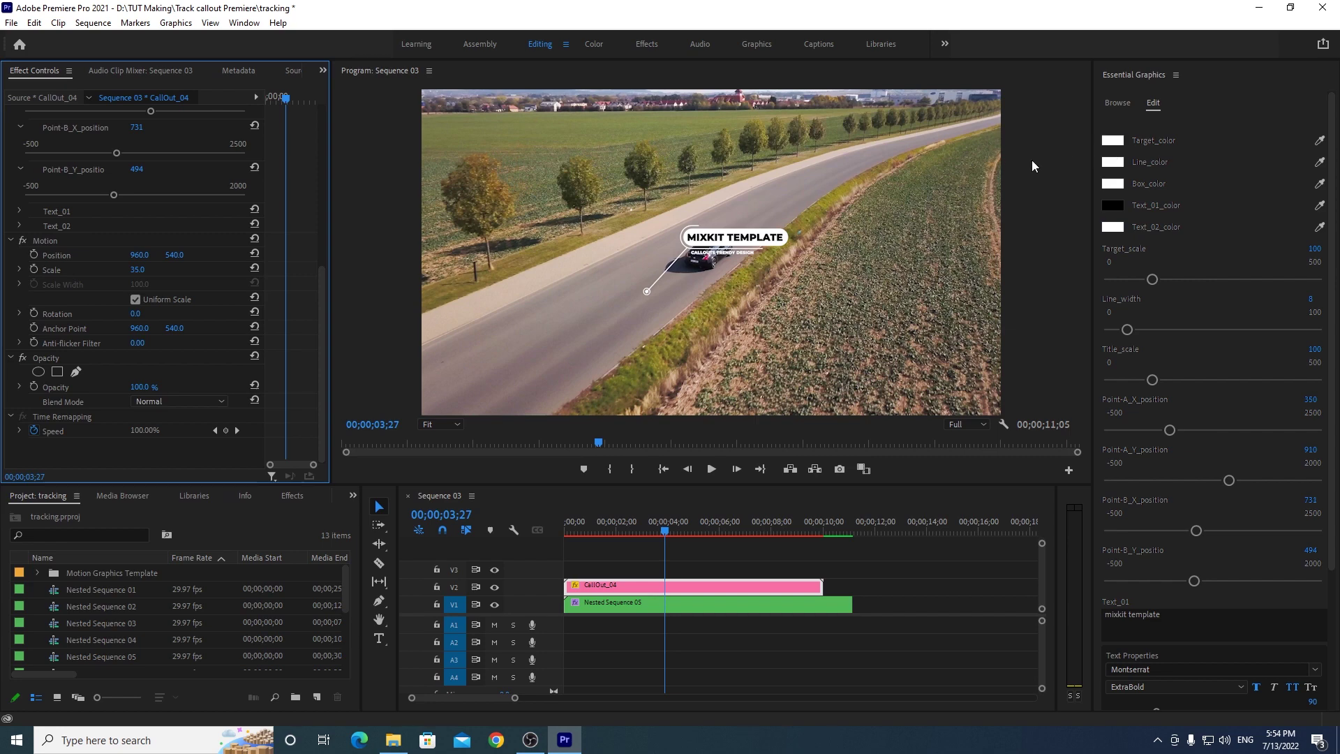
left_click(1113, 161)
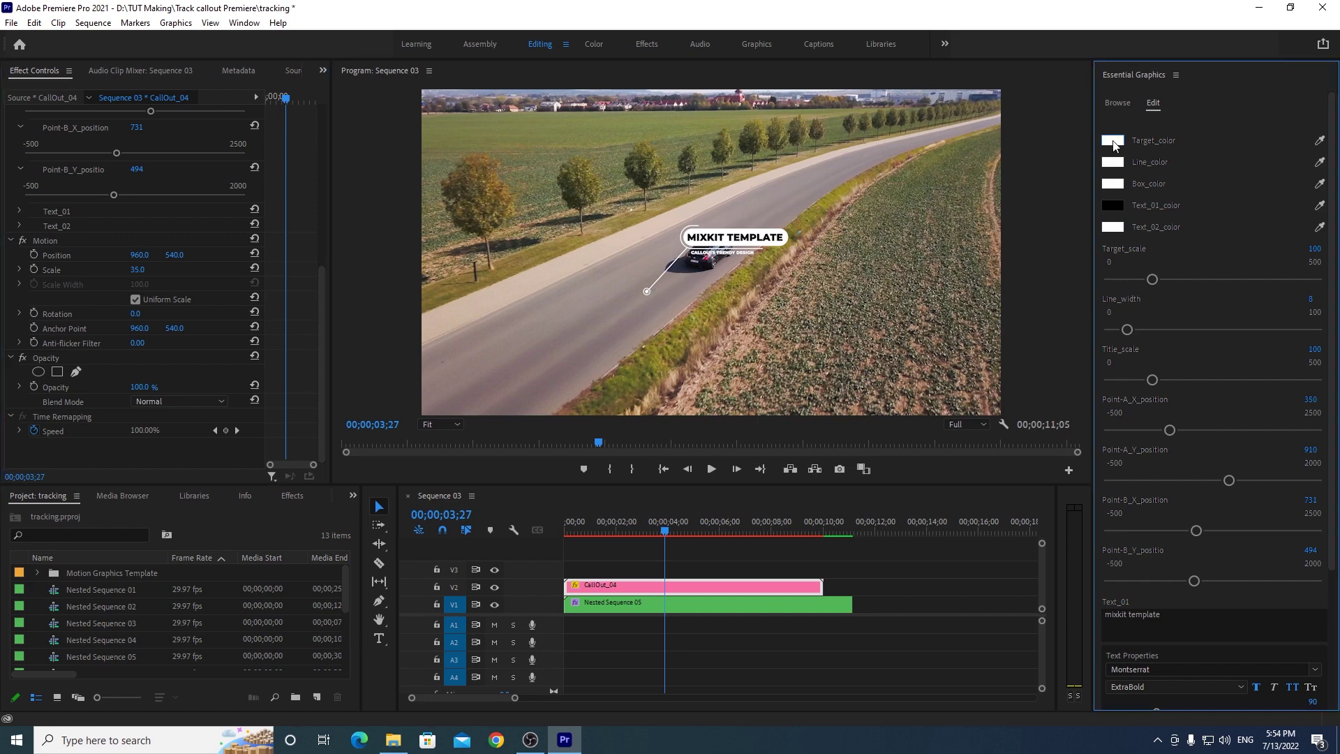
Step: Make the callout's target colour orange
left_click_drag(422, 369, 426, 299)
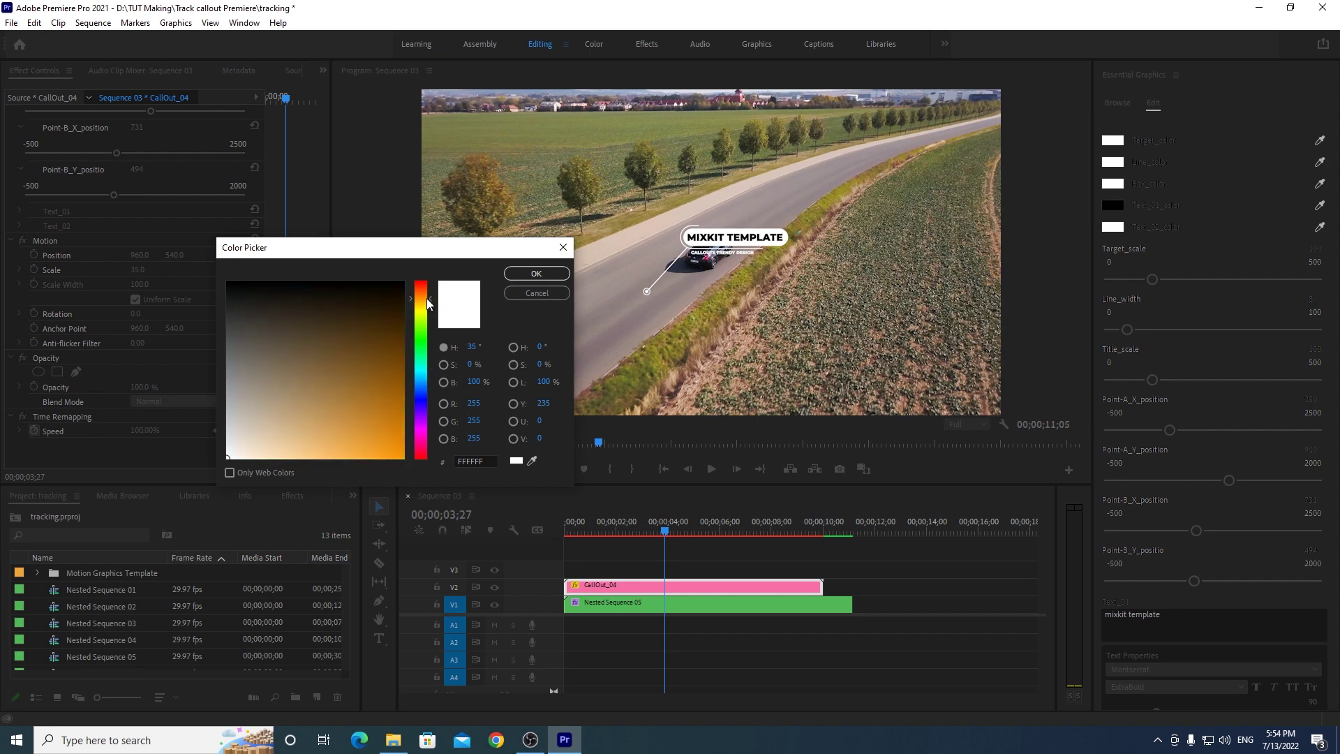
left_click(401, 284)
left_click(536, 273)
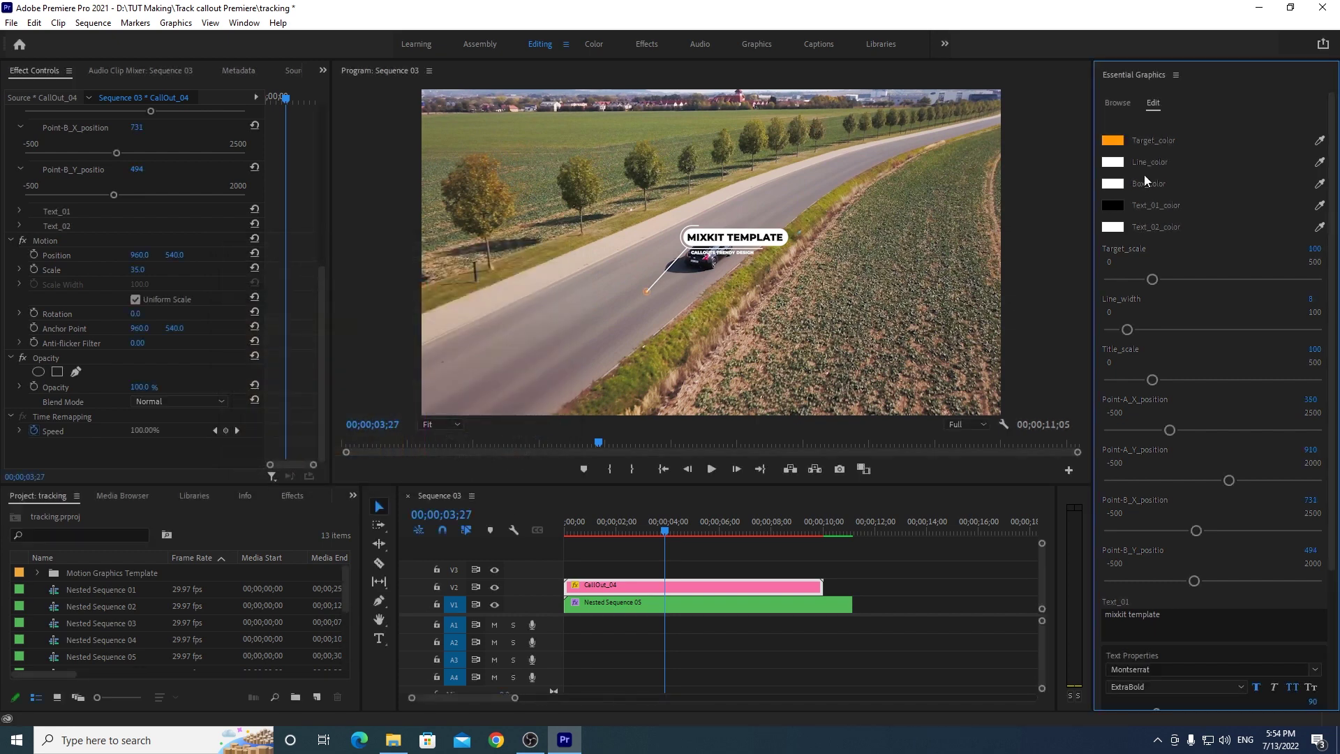
Step: Set the callout line colour to orange, then change it to yellow
left_click(1114, 165)
left_click(419, 305)
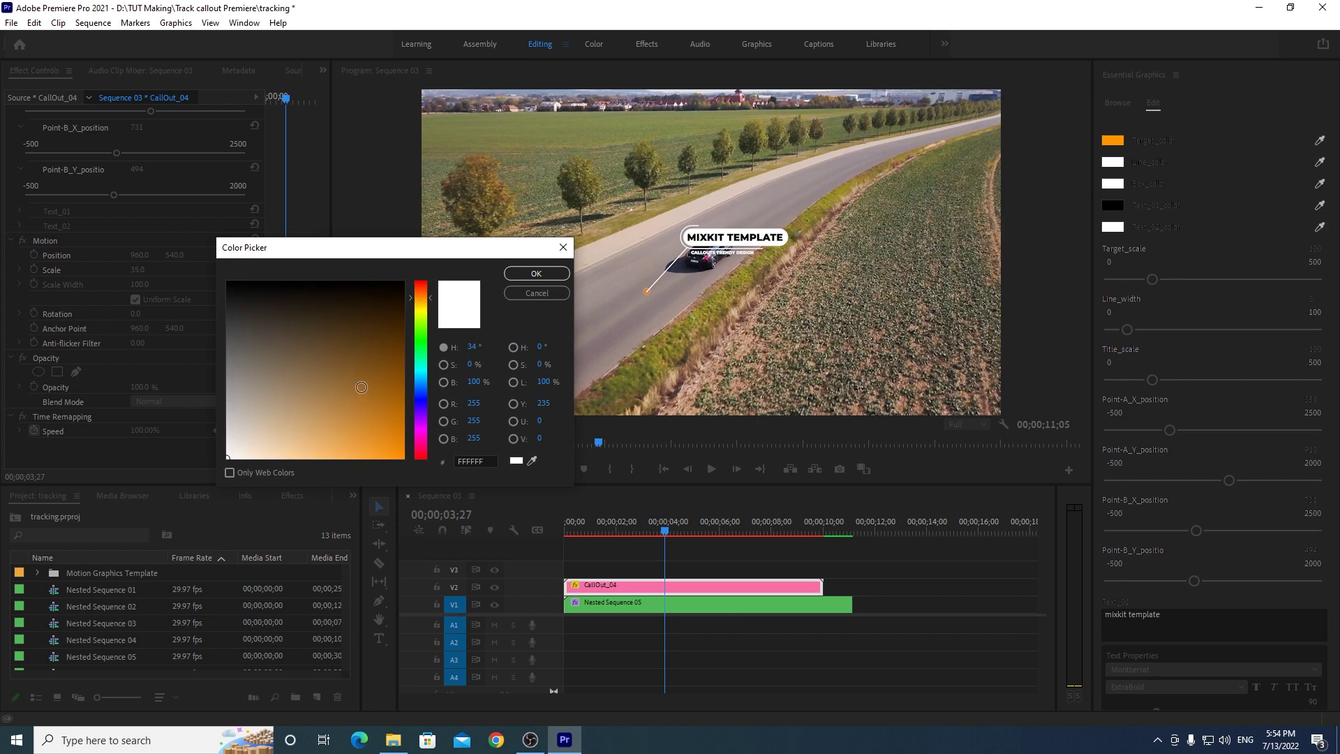
left_click(401, 284)
left_click(547, 278)
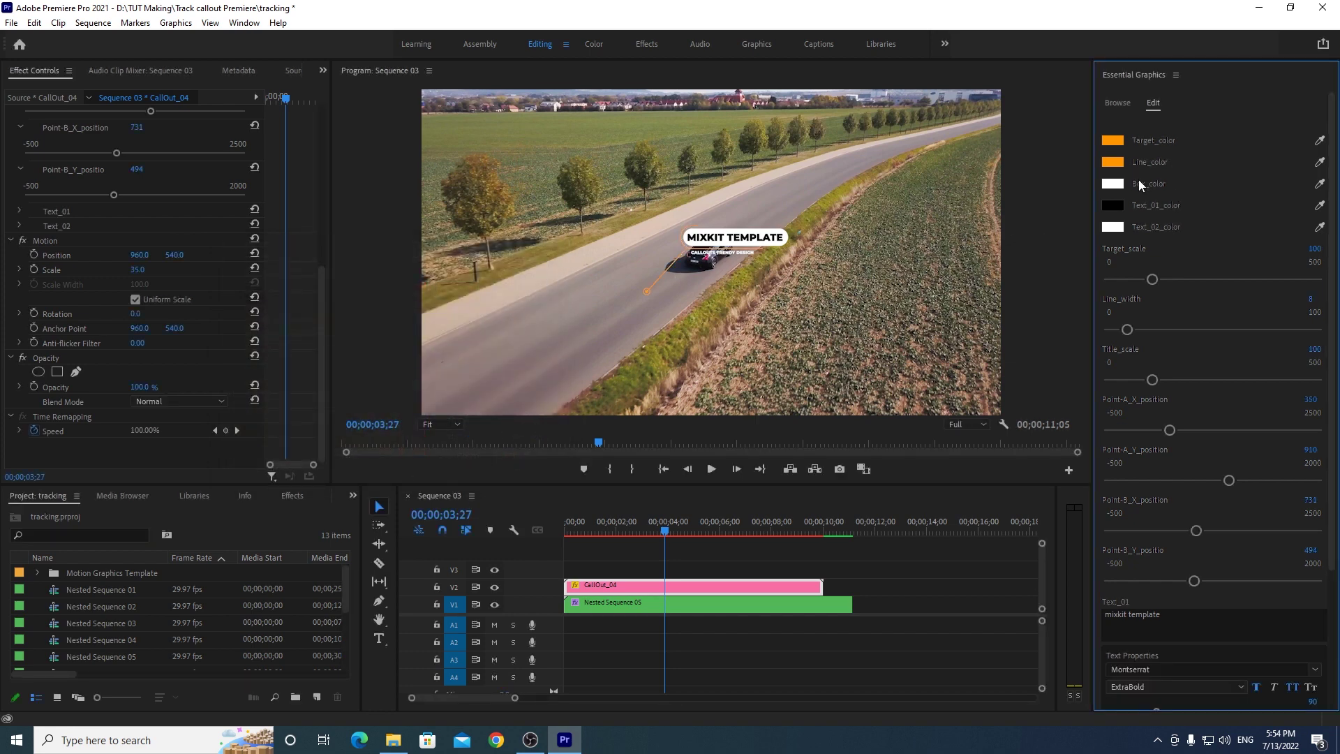
left_click(1116, 161)
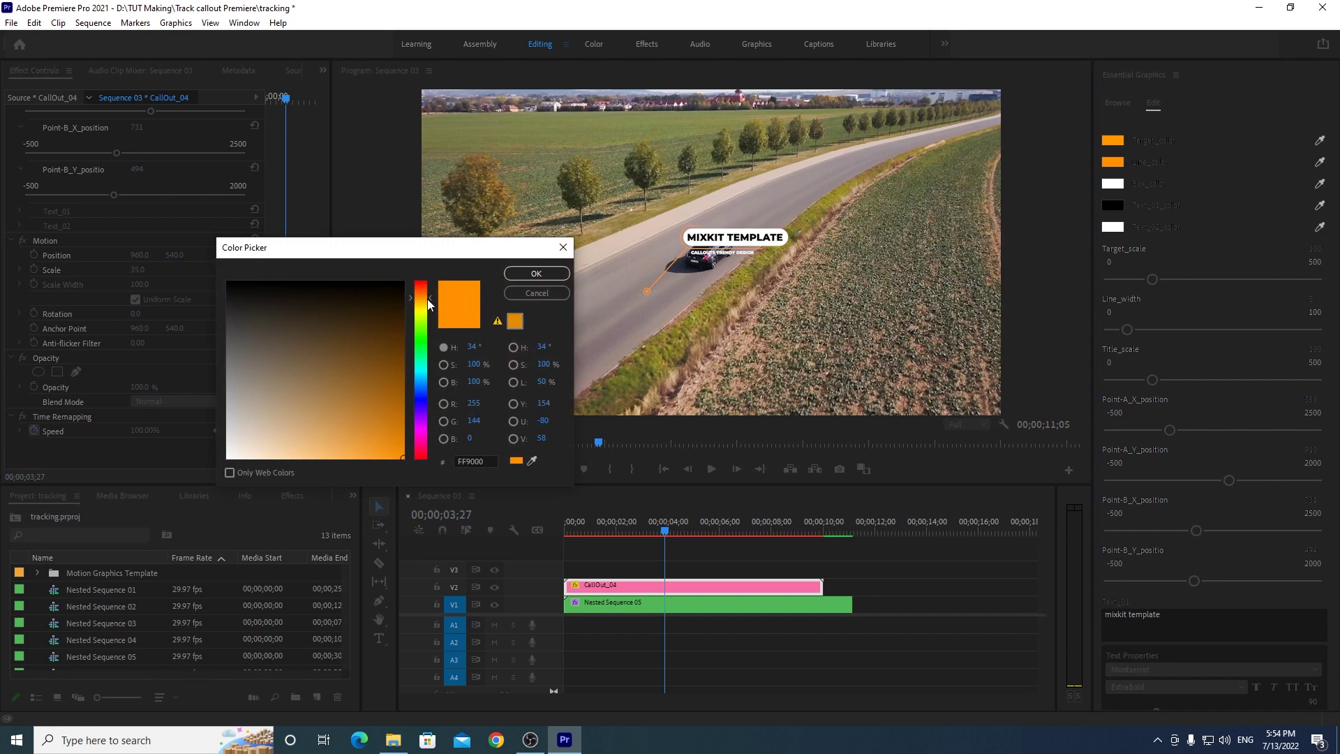
left_click_drag(428, 299, 428, 316)
left_click(537, 275)
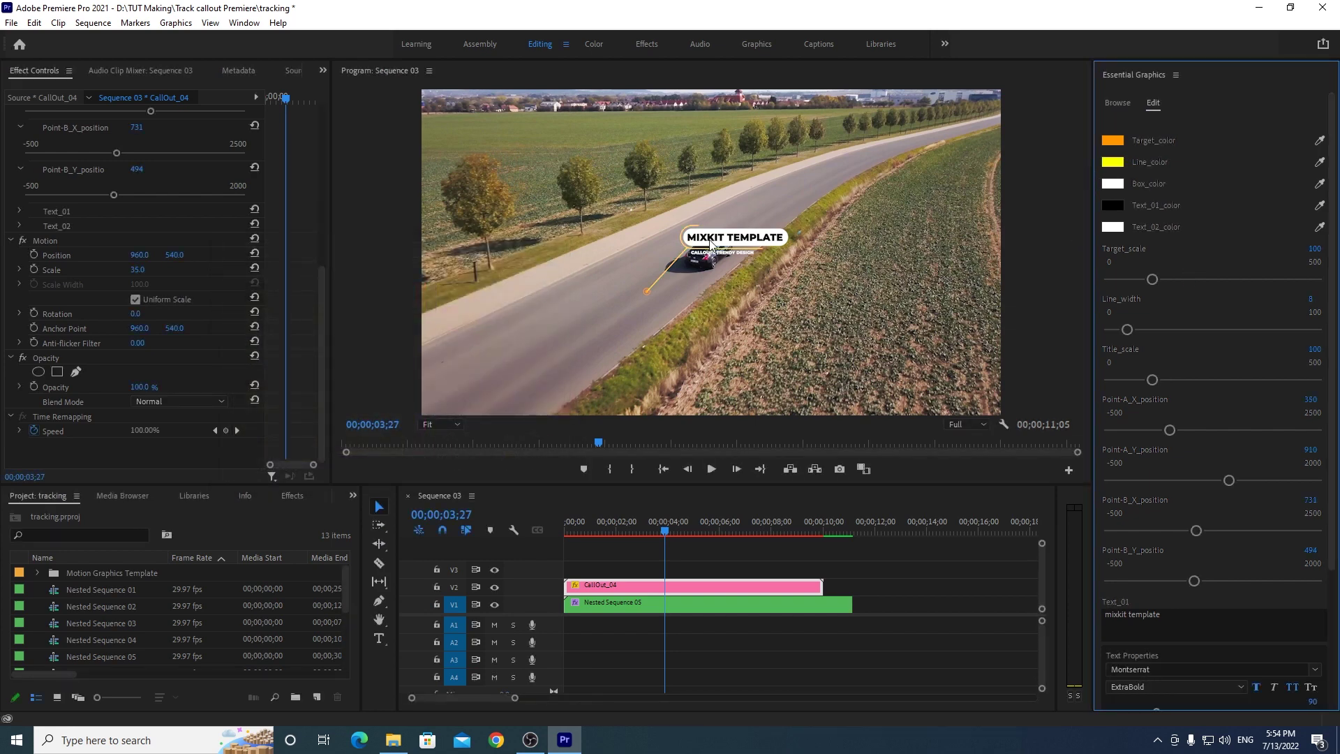
Step: Make the callout box a bright green
left_click(1115, 189)
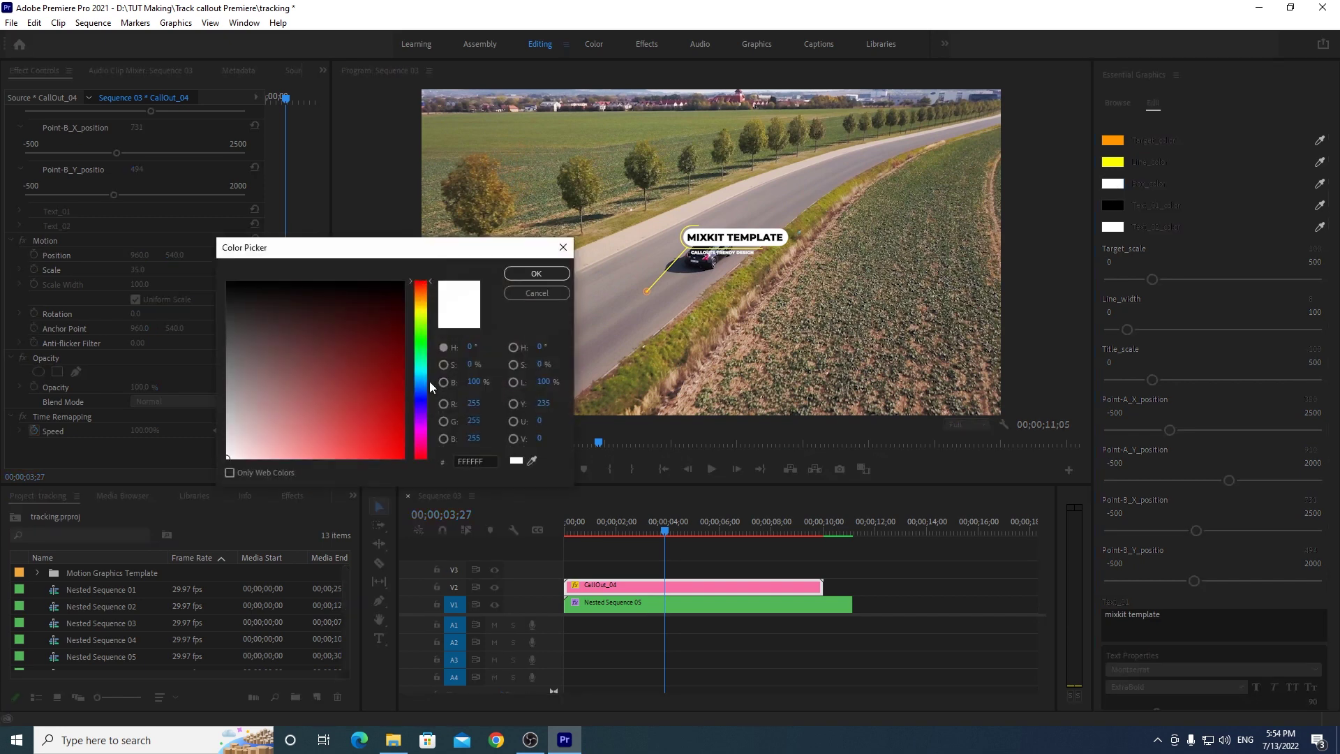
left_click(422, 345)
left_click(368, 455)
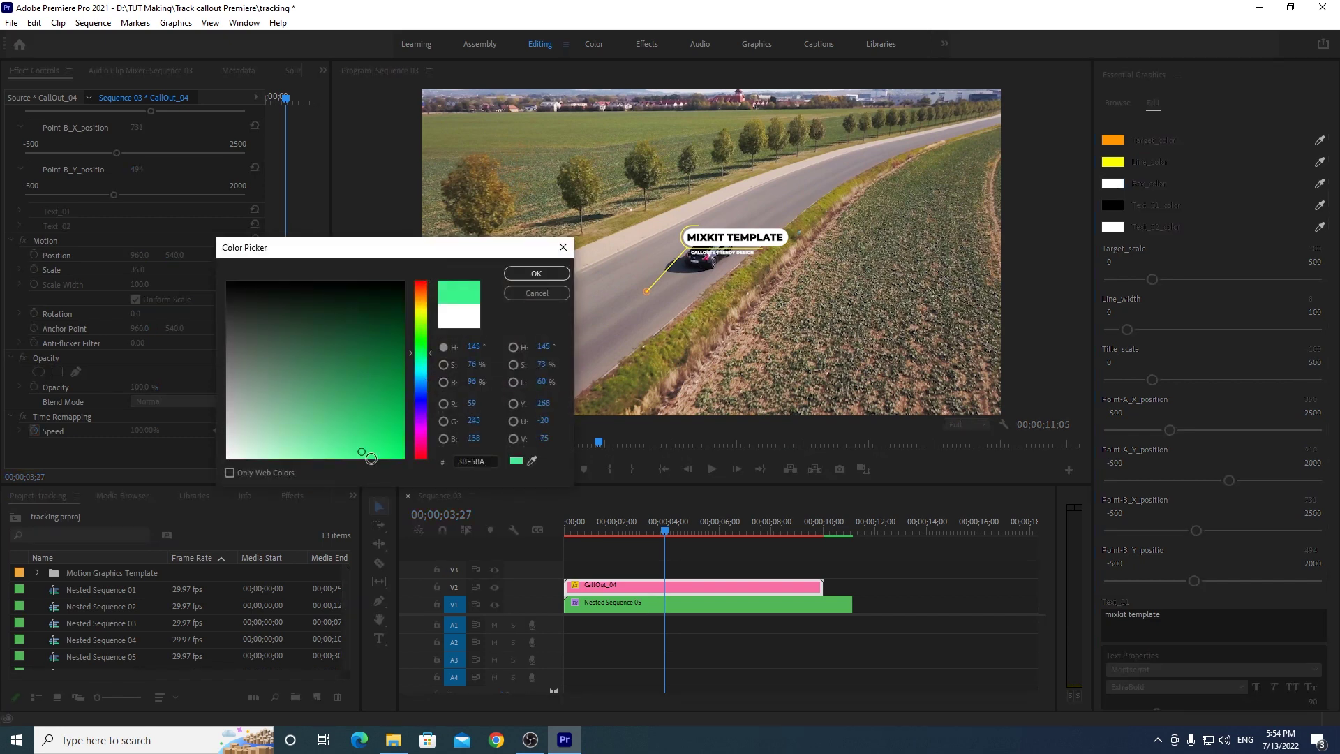
left_click(542, 278)
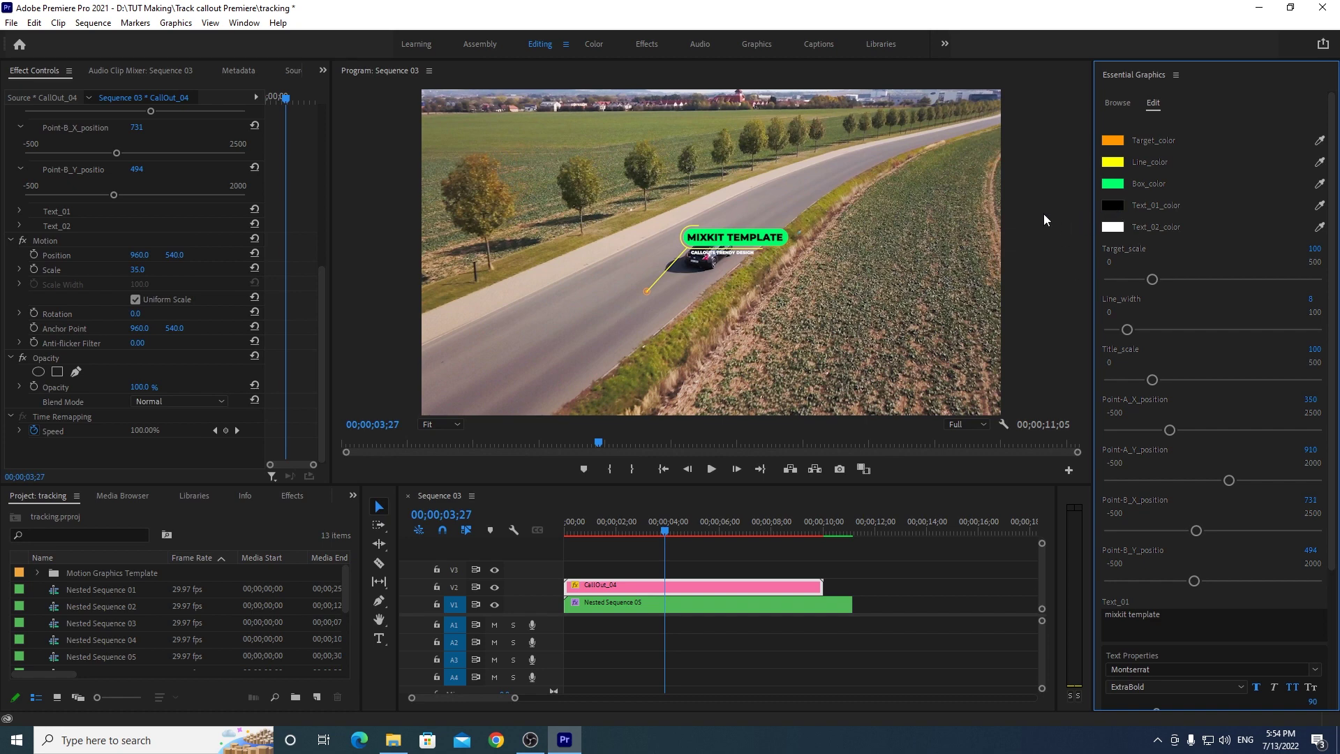
Step: Colour the subtitle text a fully saturated purple
left_click(1113, 227)
left_click_drag(422, 308, 423, 423)
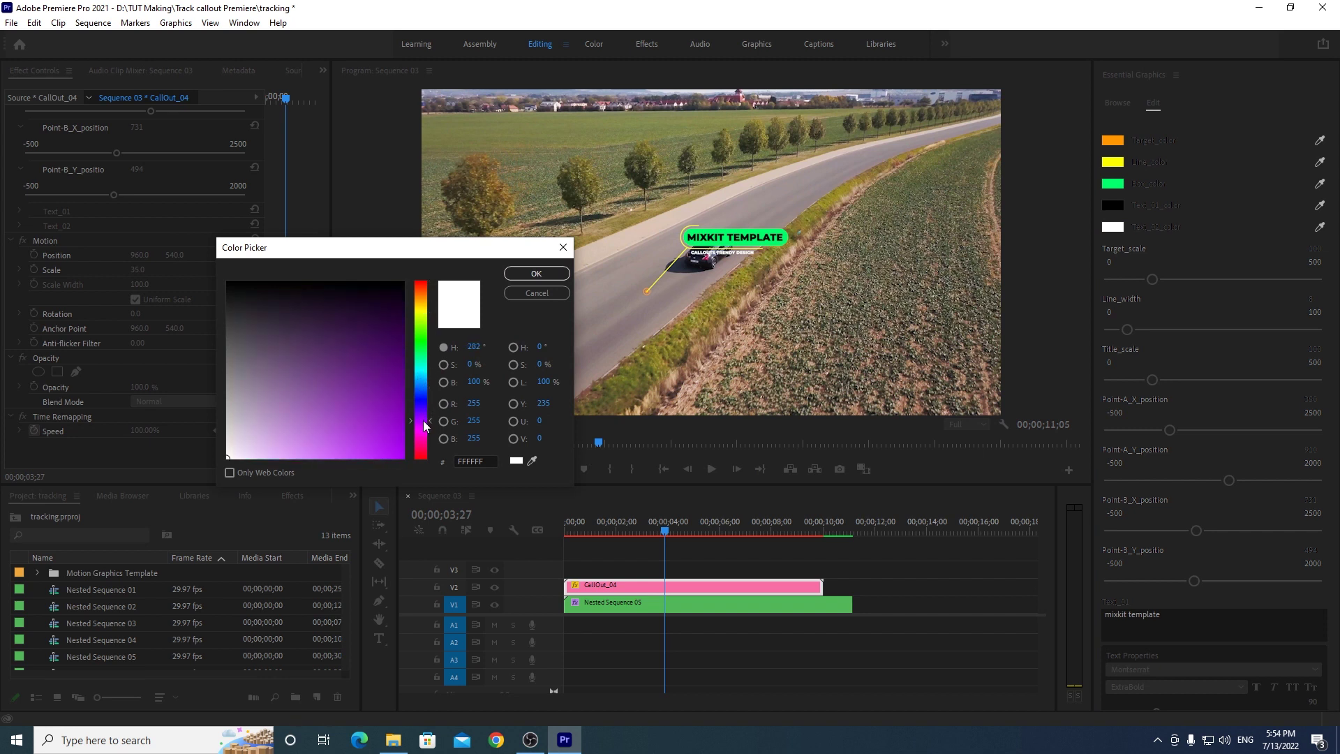
left_click_drag(401, 427, 423, 482)
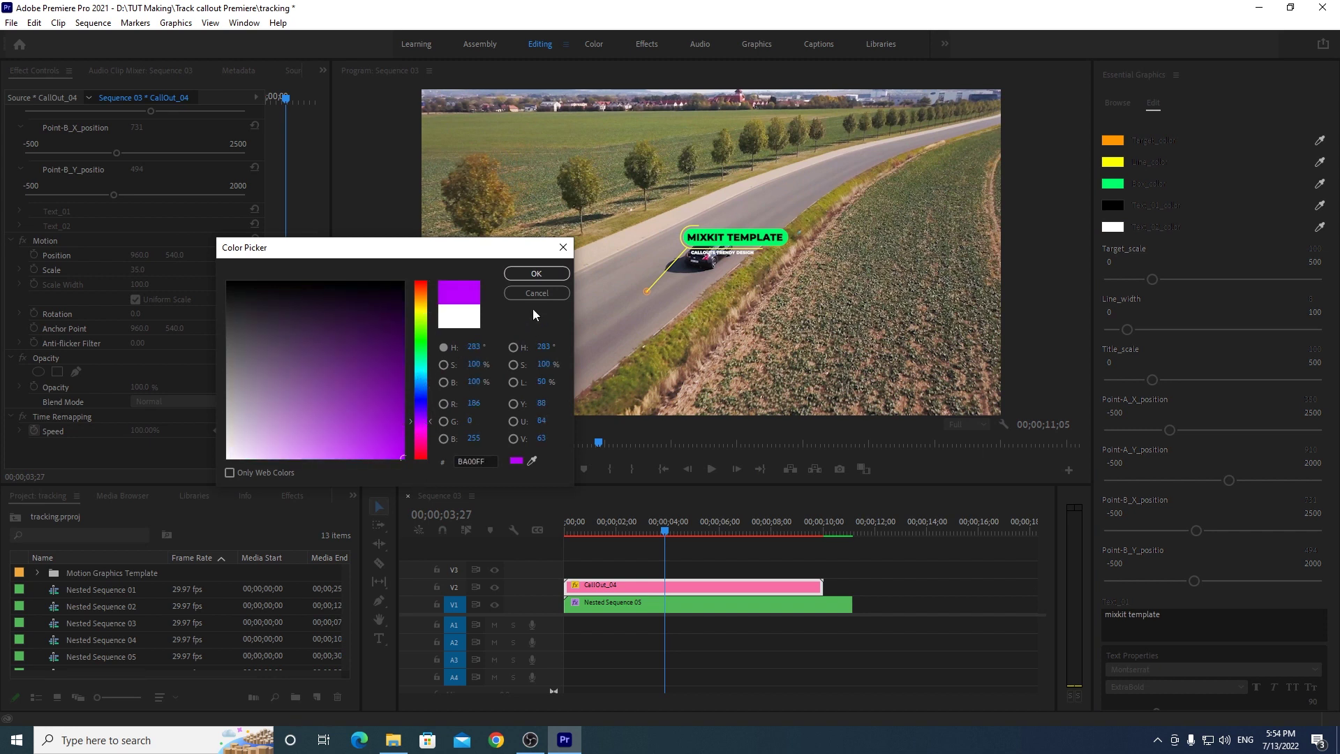
left_click(532, 273)
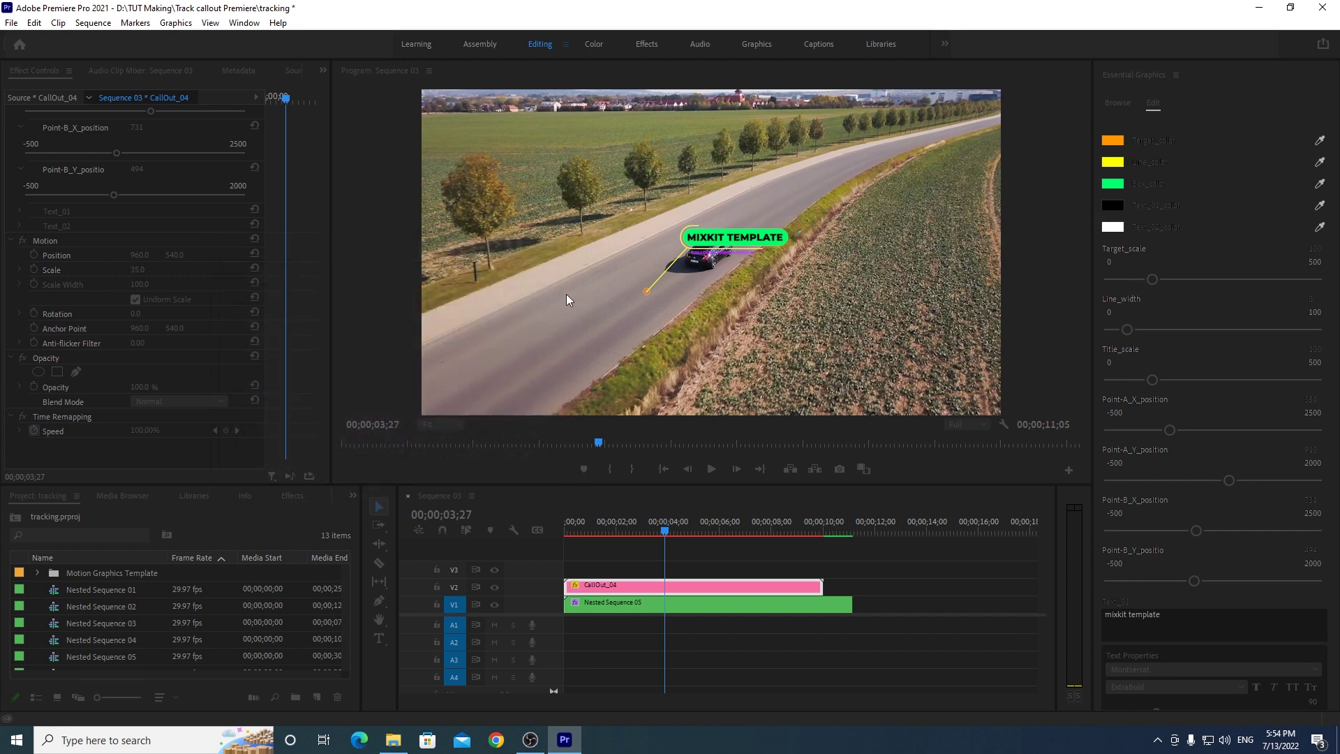
Step: Change the second text colour (Text_02_color) from purple to blue 0072FF
left_click(1113, 227)
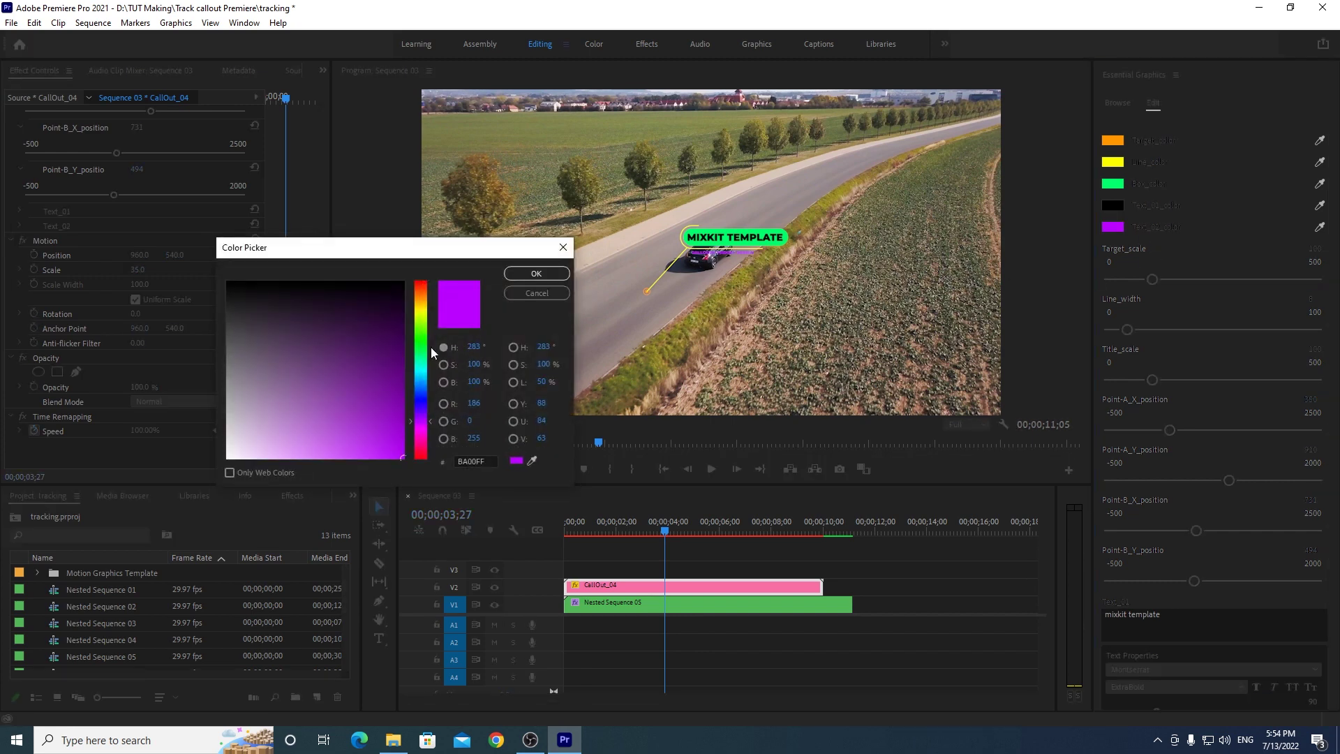
left_click_drag(412, 375, 429, 386)
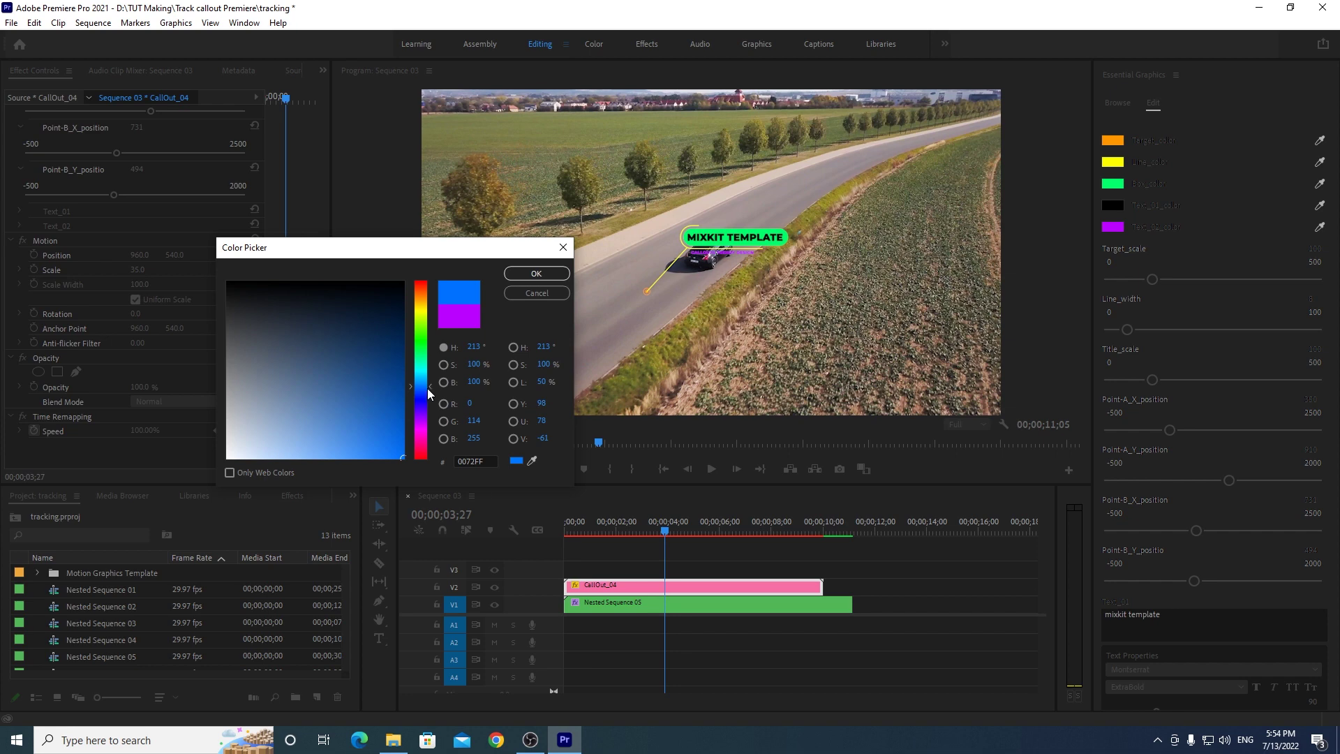
left_click(534, 275)
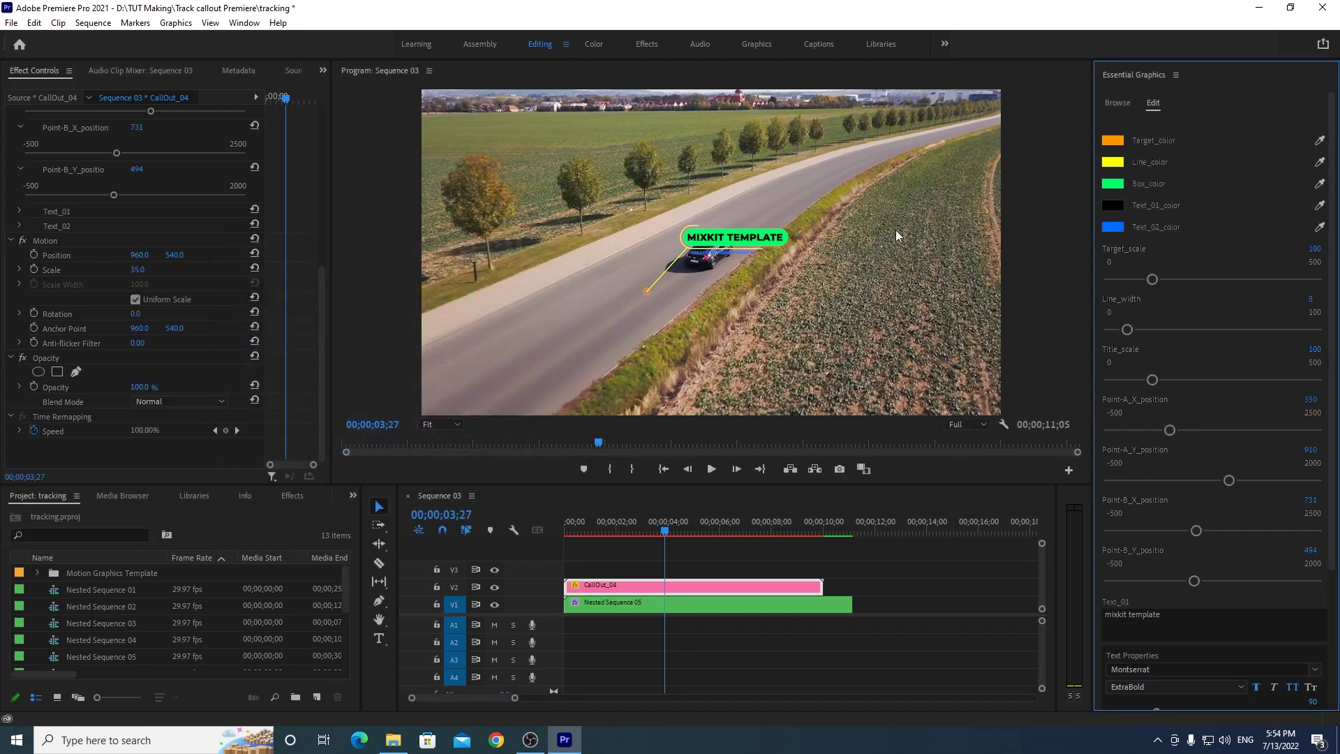
Step: Nudge the box colour's hue slightly to green 00FF7E
left_click(1111, 183)
left_click_drag(426, 350, 425, 354)
left_click(533, 273)
Step: Set the callout's Title_scale to 109
left_click_drag(1152, 381, 1158, 381)
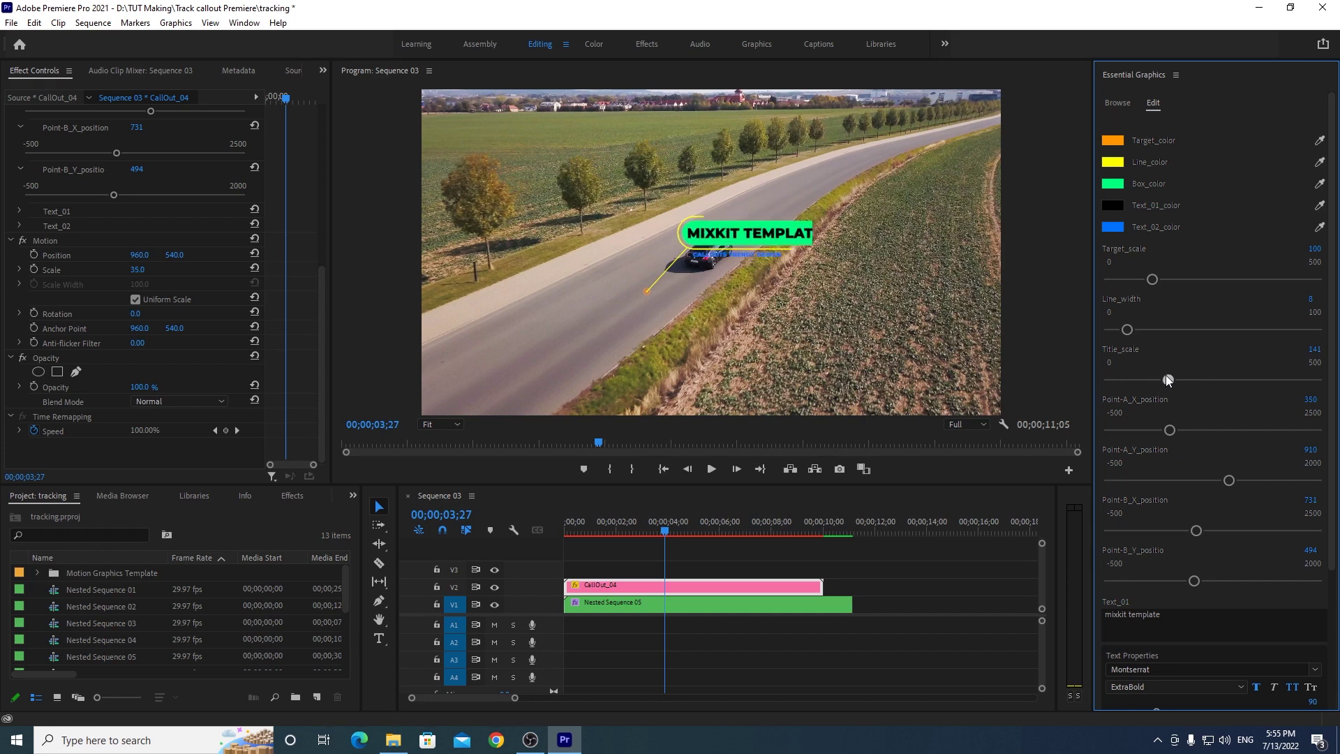
left_click_drag(1158, 381, 1155, 381)
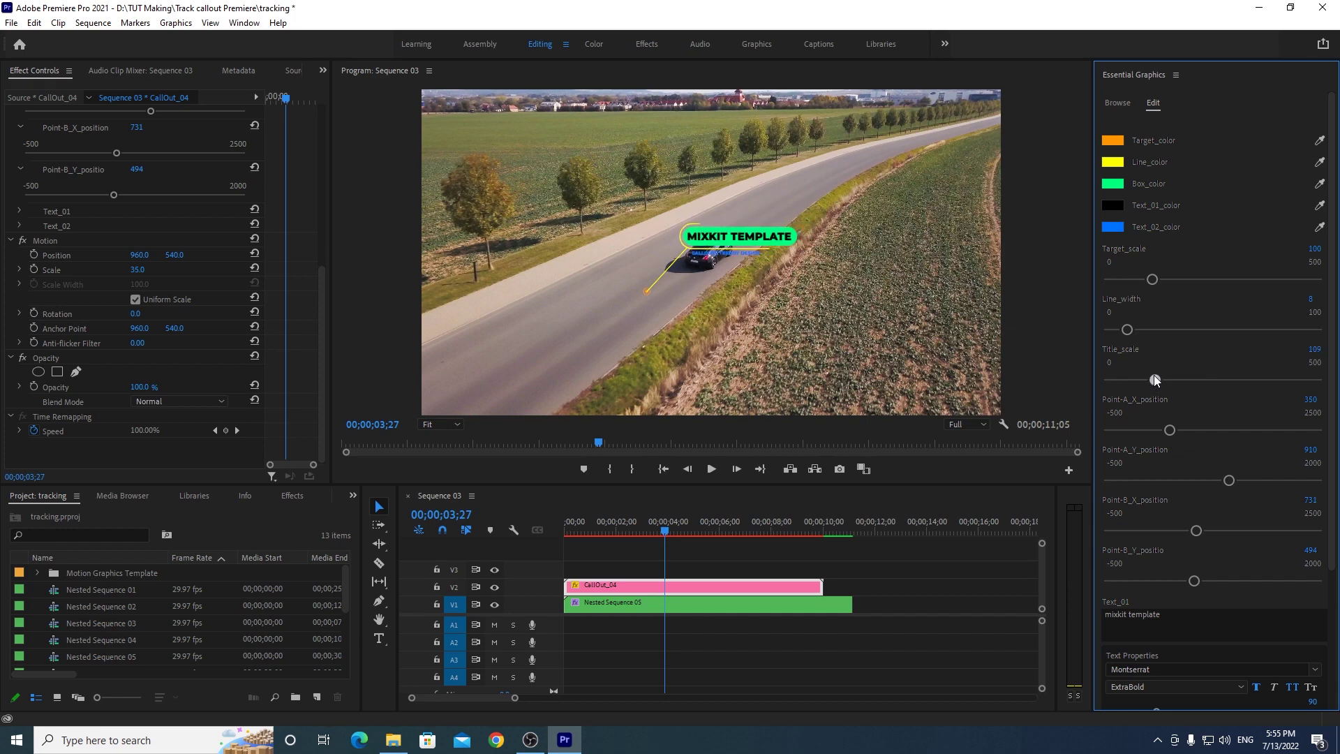
scroll(1296, 676, "down", 3)
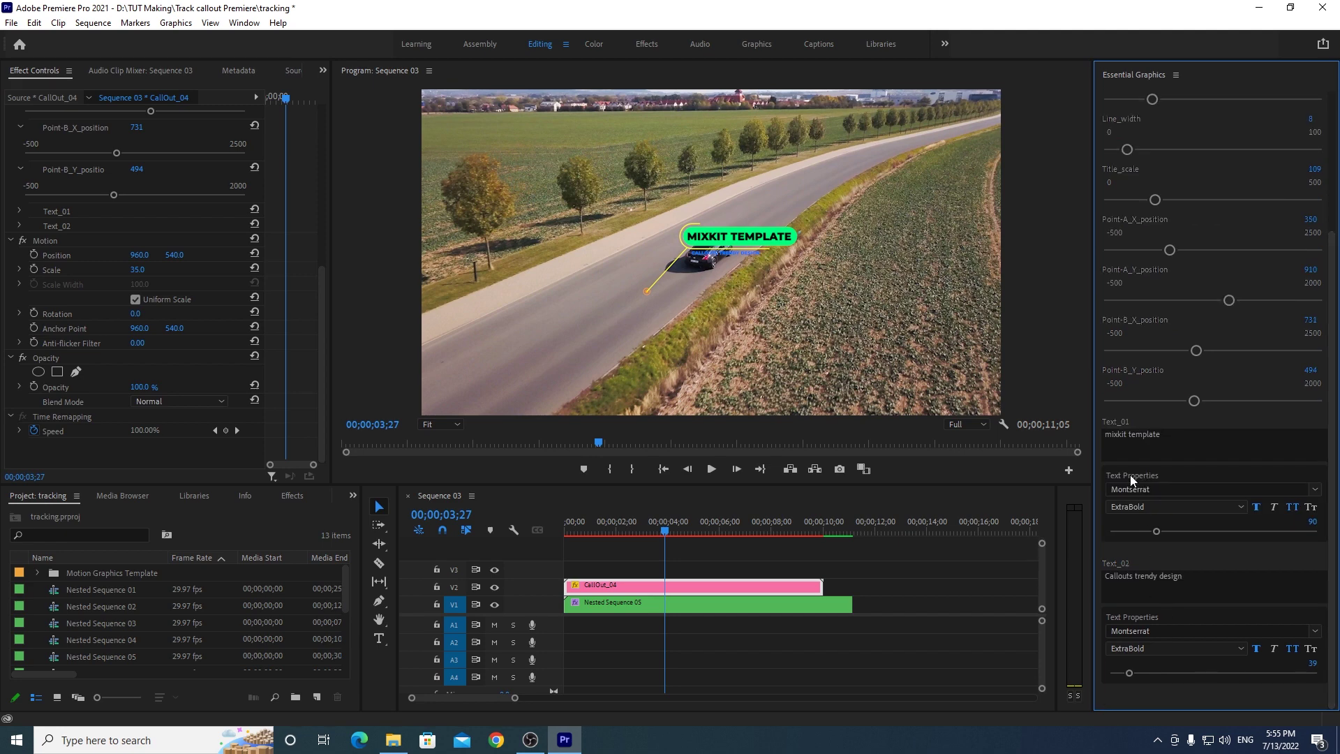
Step: Change Text_01 to 'Tracking Object' and Text_02 to 'My car'
left_click(1145, 435)
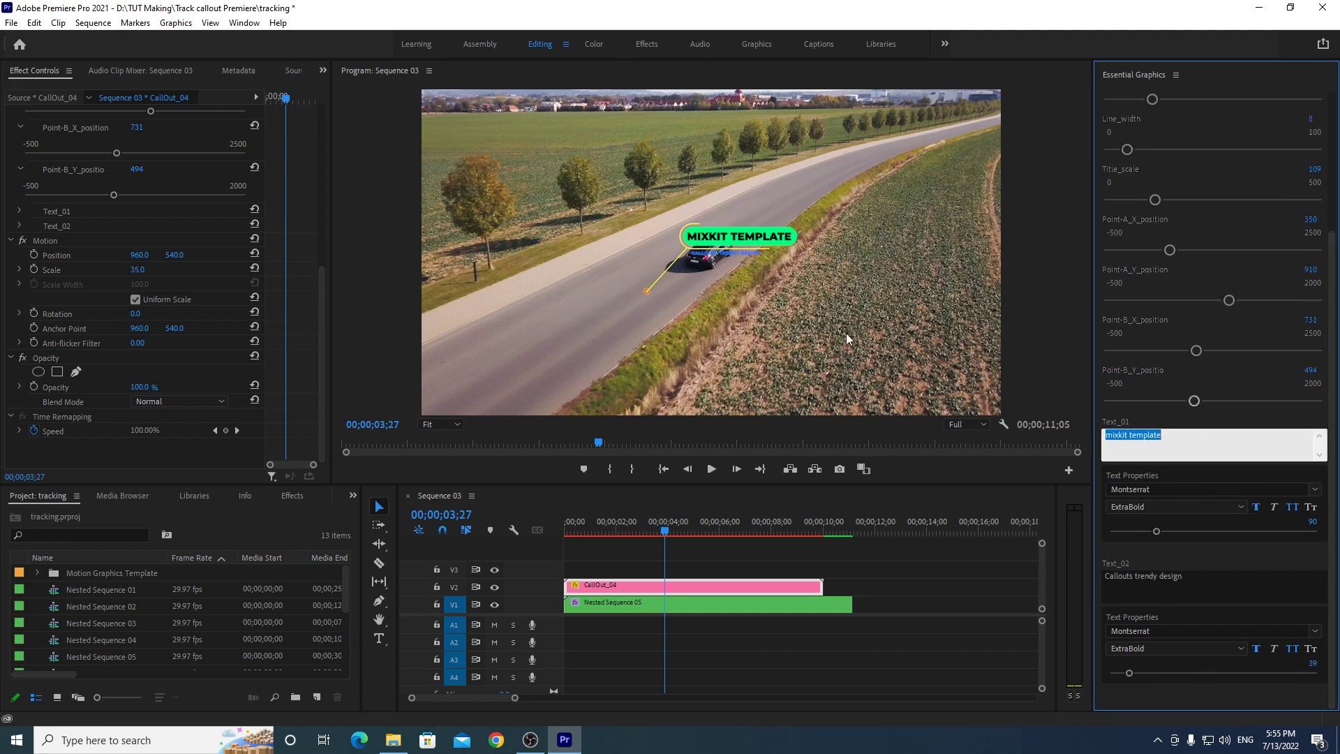
type("Tracking Object")
left_click(1239, 424)
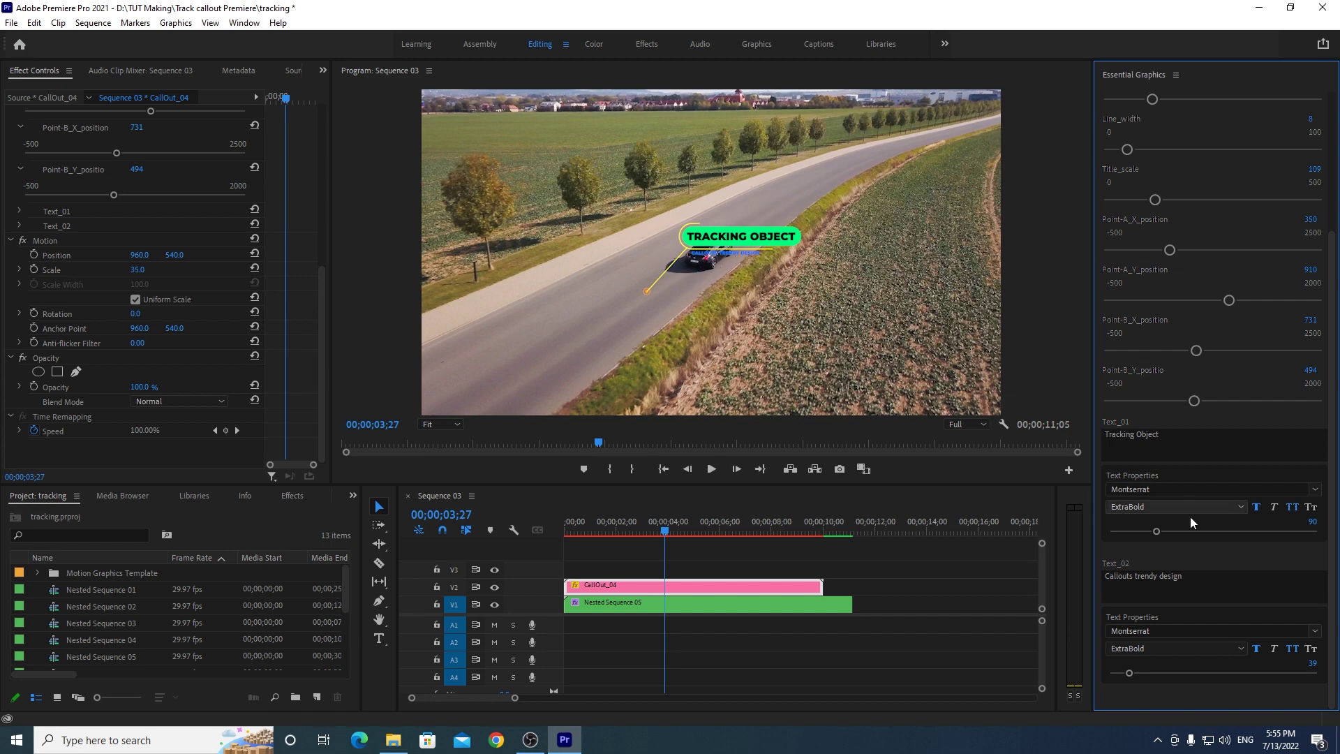
left_click(1215, 578)
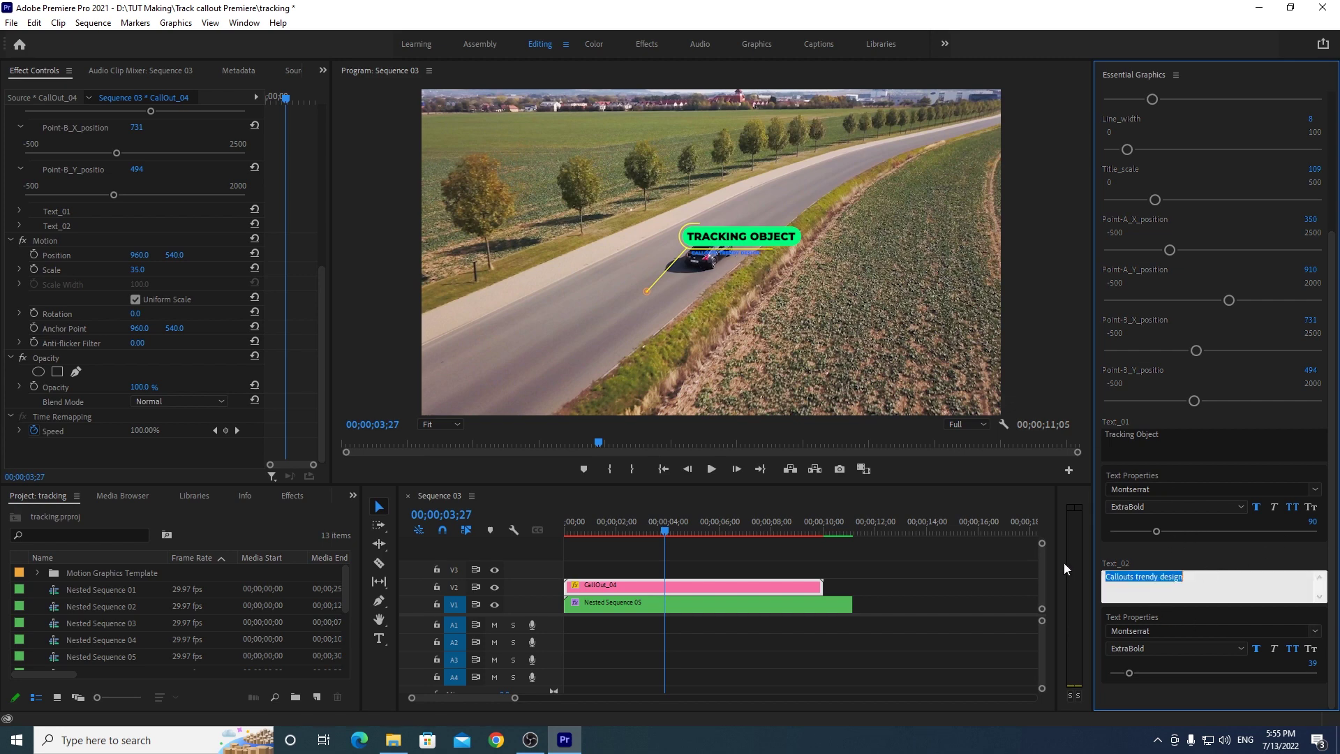
type("My car")
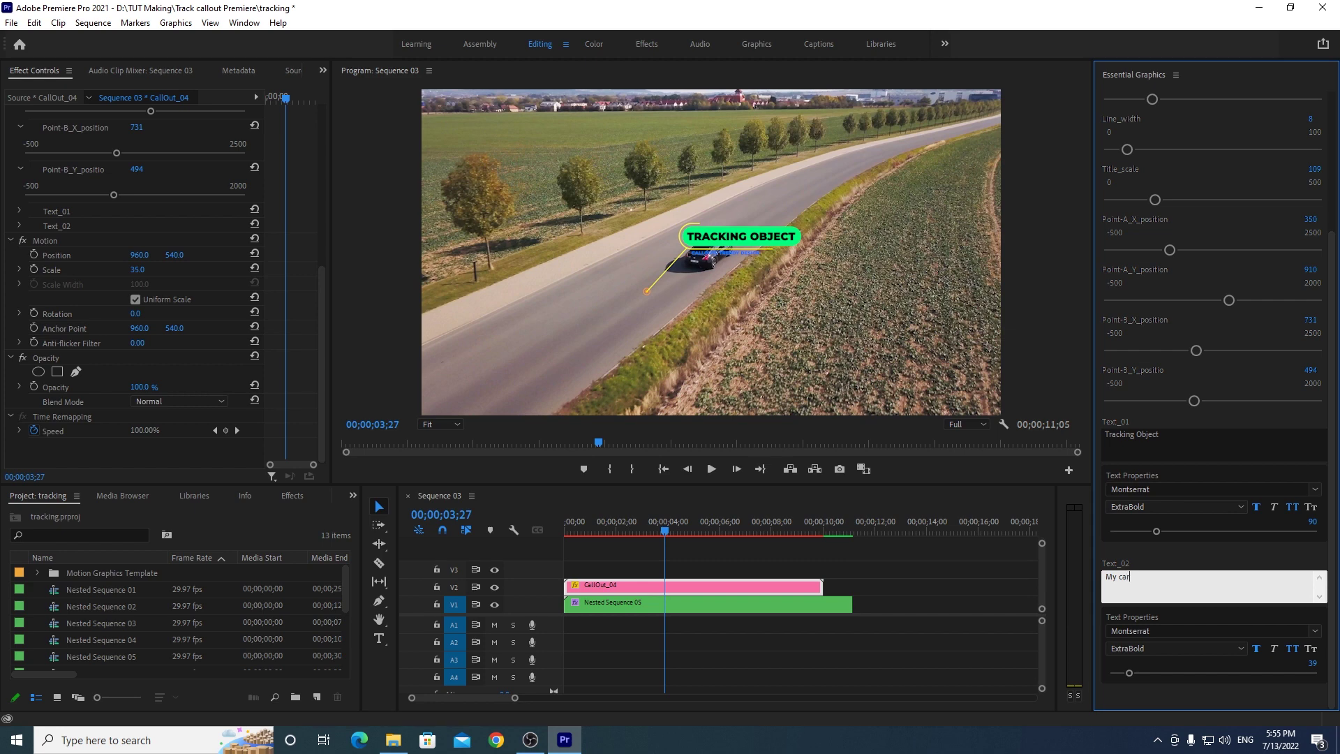
left_click(1198, 557)
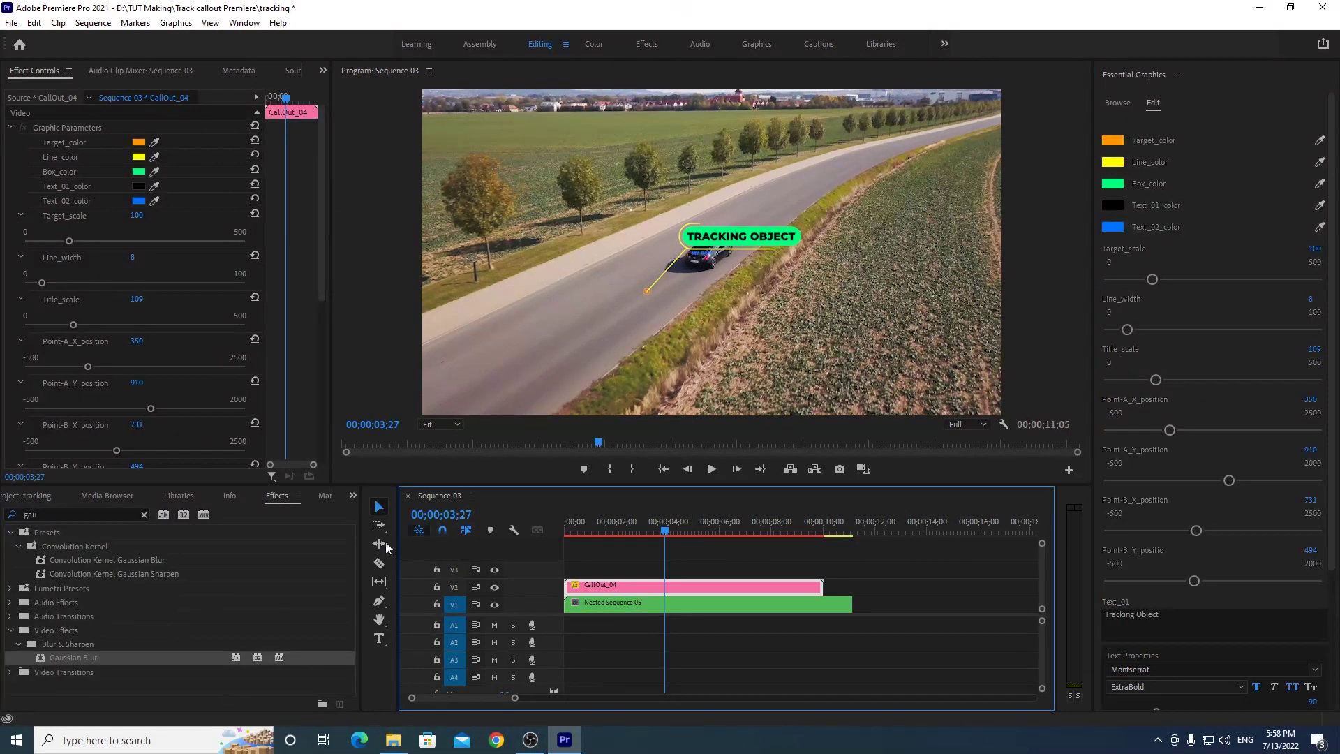
Step: Search the effects for 'gau' and apply Gaussian Blur to the road footage clip
left_click(40, 497)
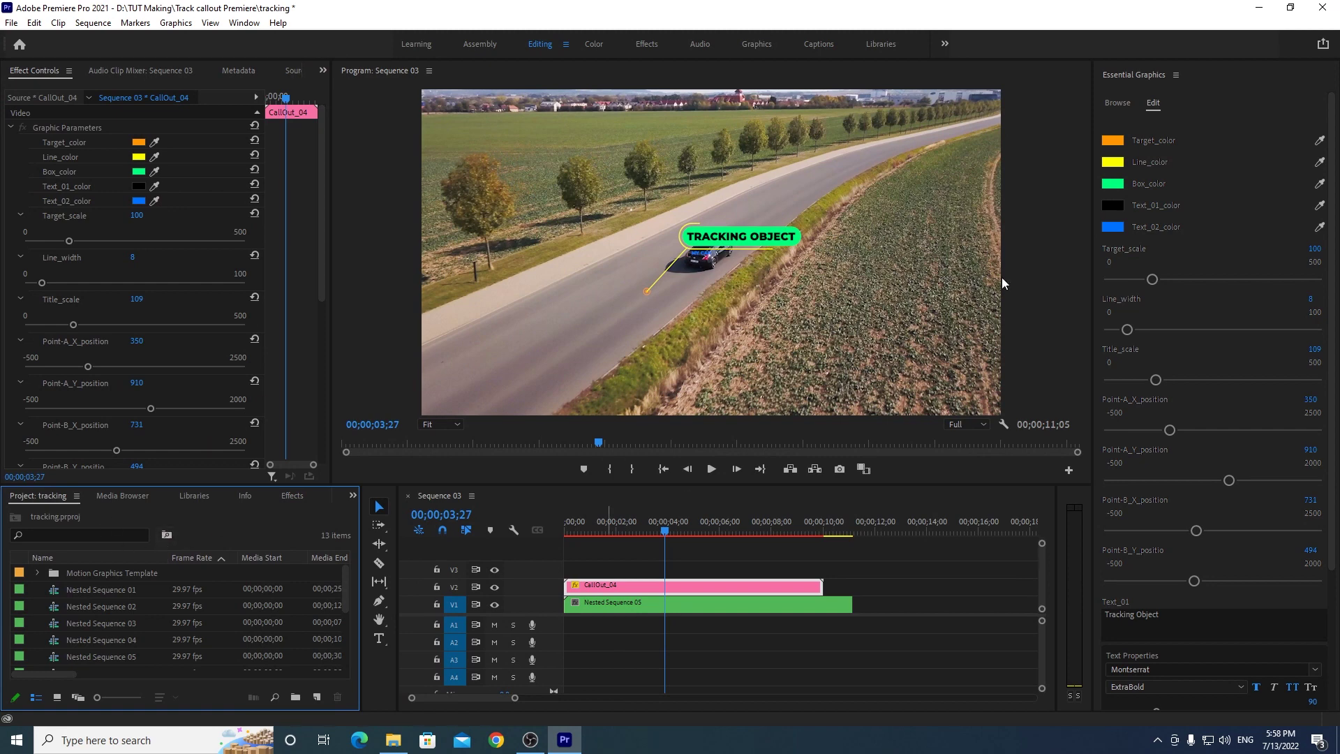
left_click(289, 496)
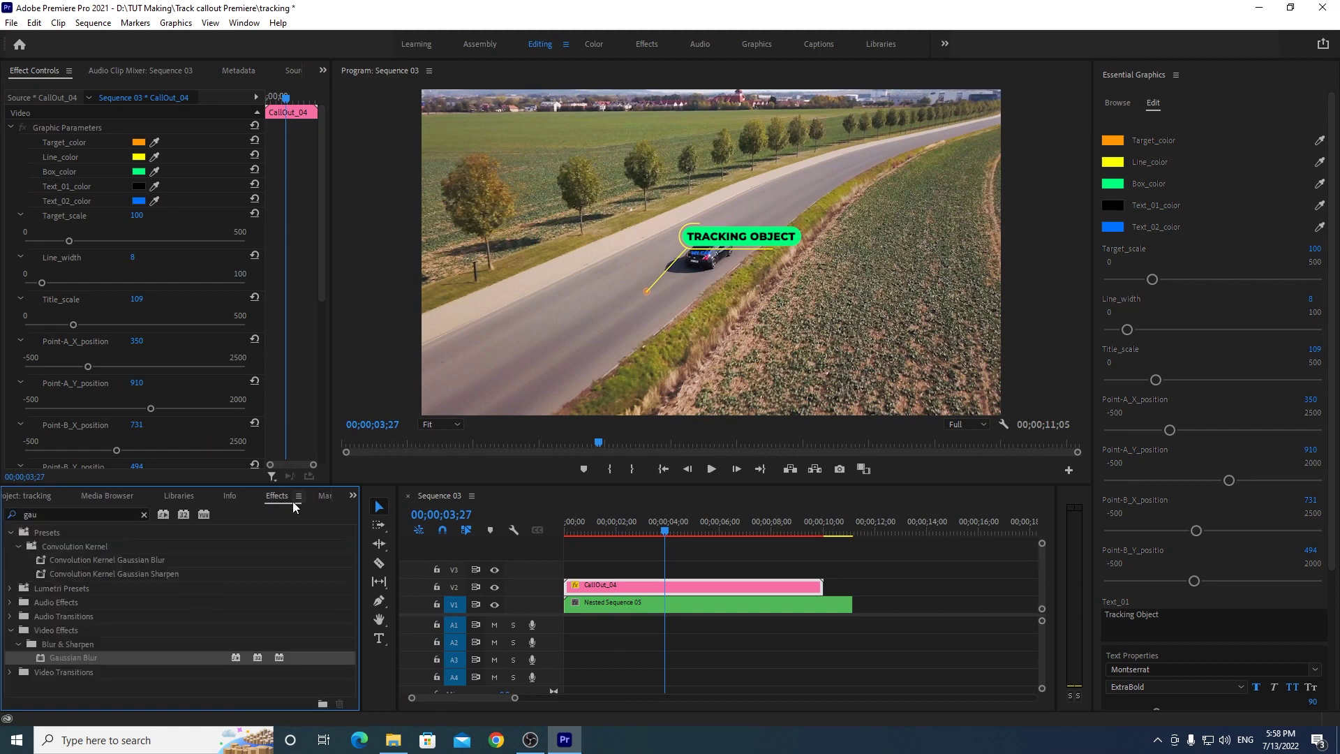
left_click(3, 515)
type("gauy")
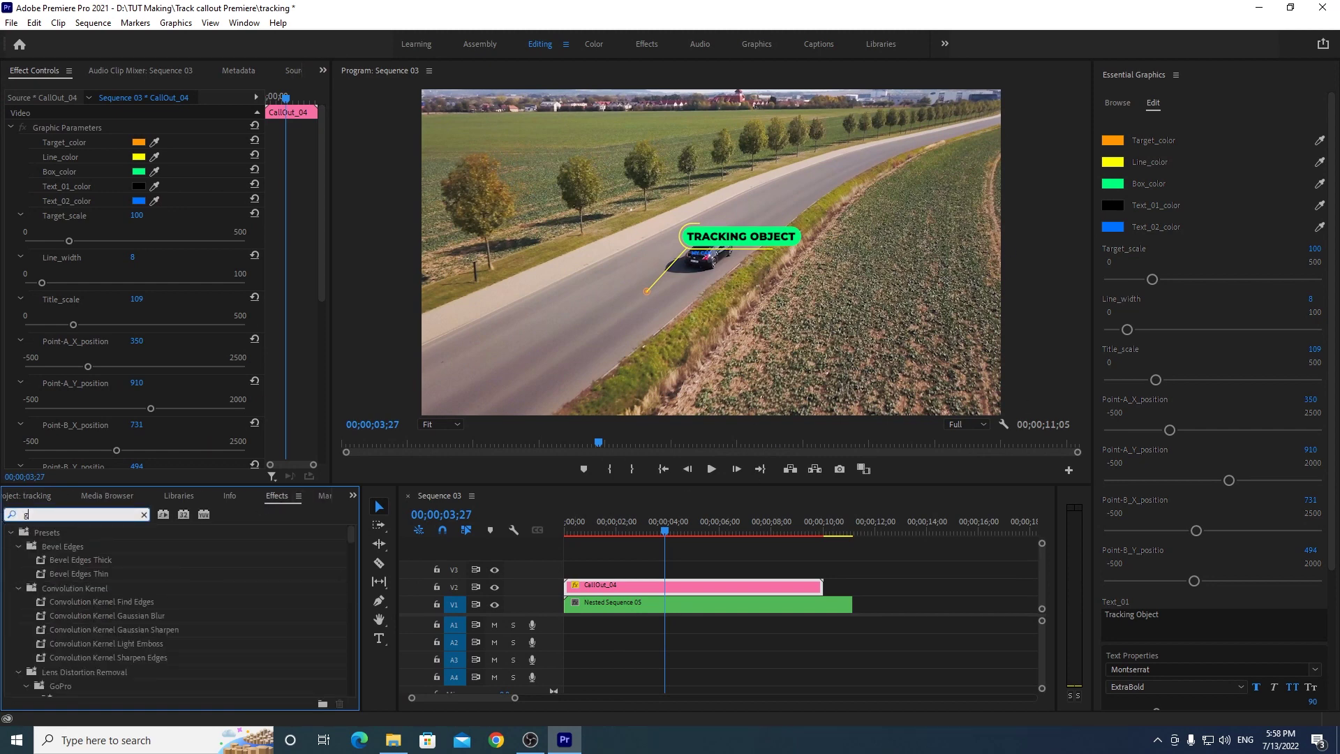
key("BackSpace")
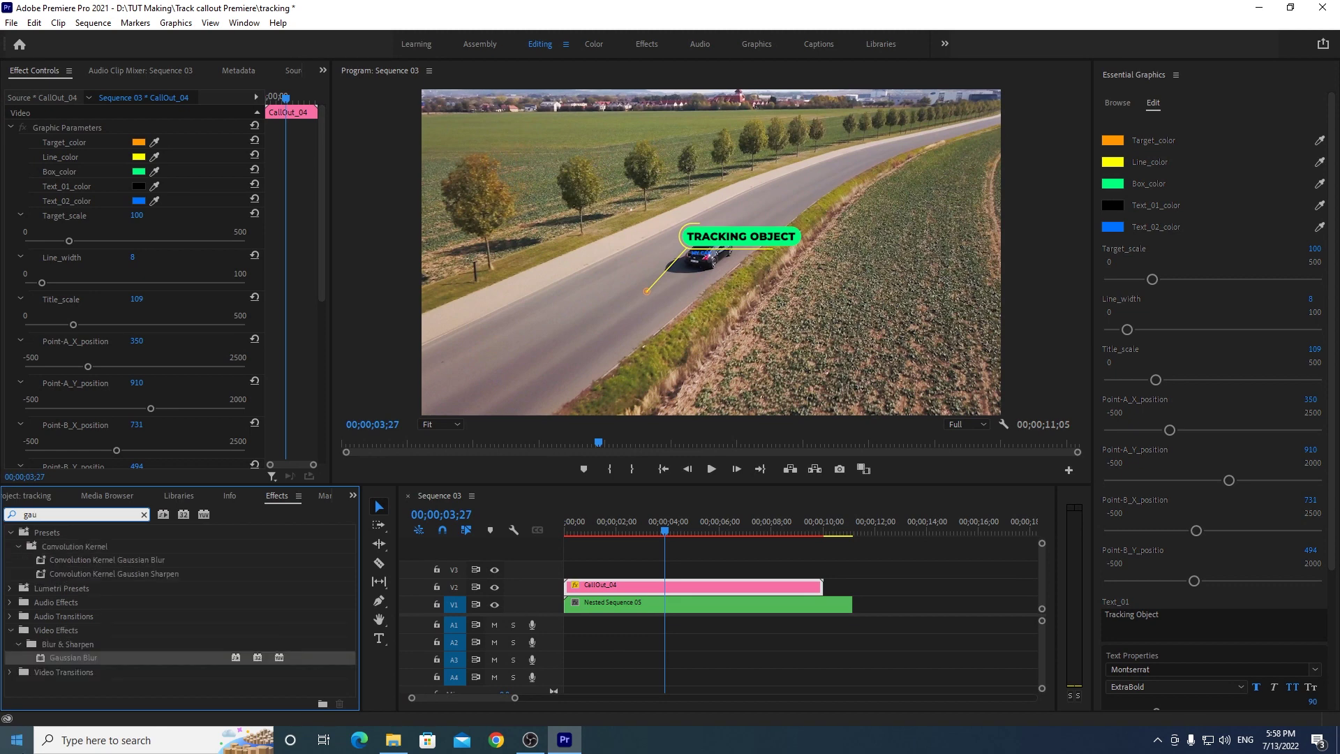
mouse_move(67, 657)
left_mouse_down()
mouse_move(644, 589)
mouse_move(688, 608)
left_mouse_up()
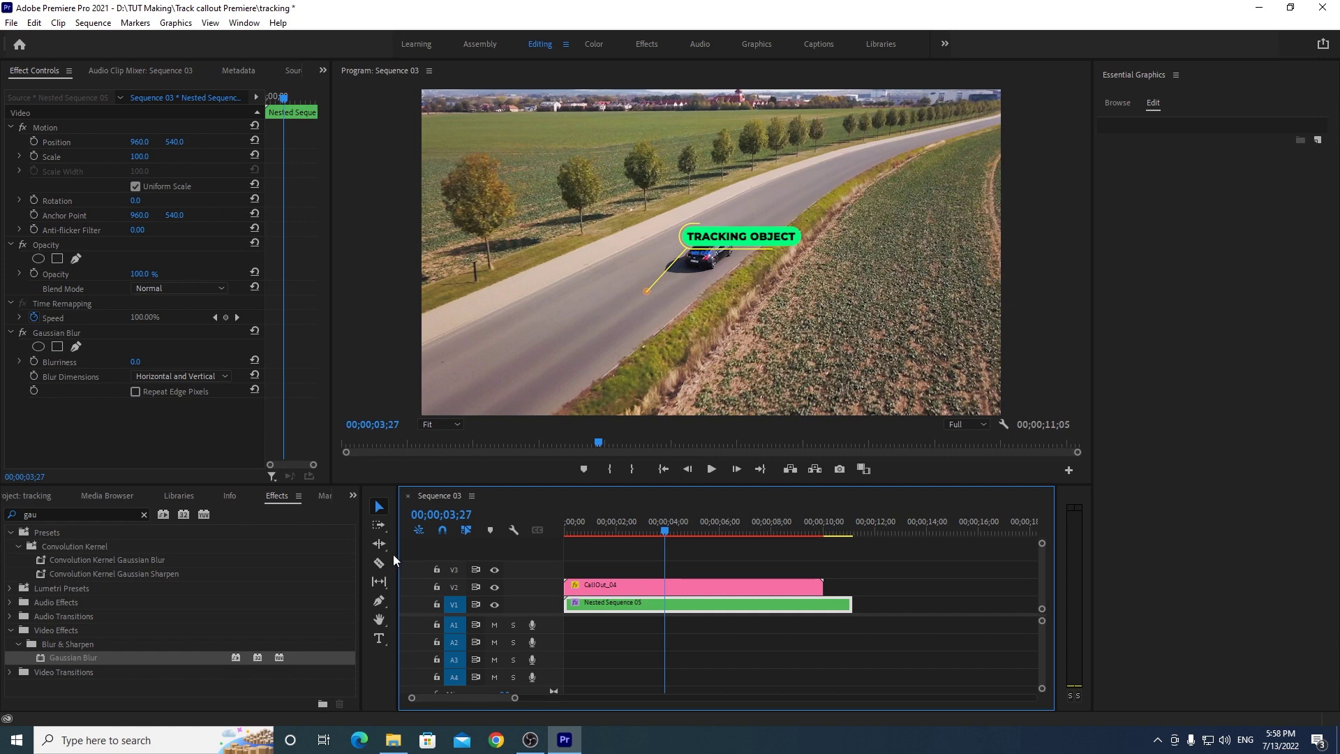
Step: Hide the callout track and draw a mask around the car at the sequence start
left_click(494, 588)
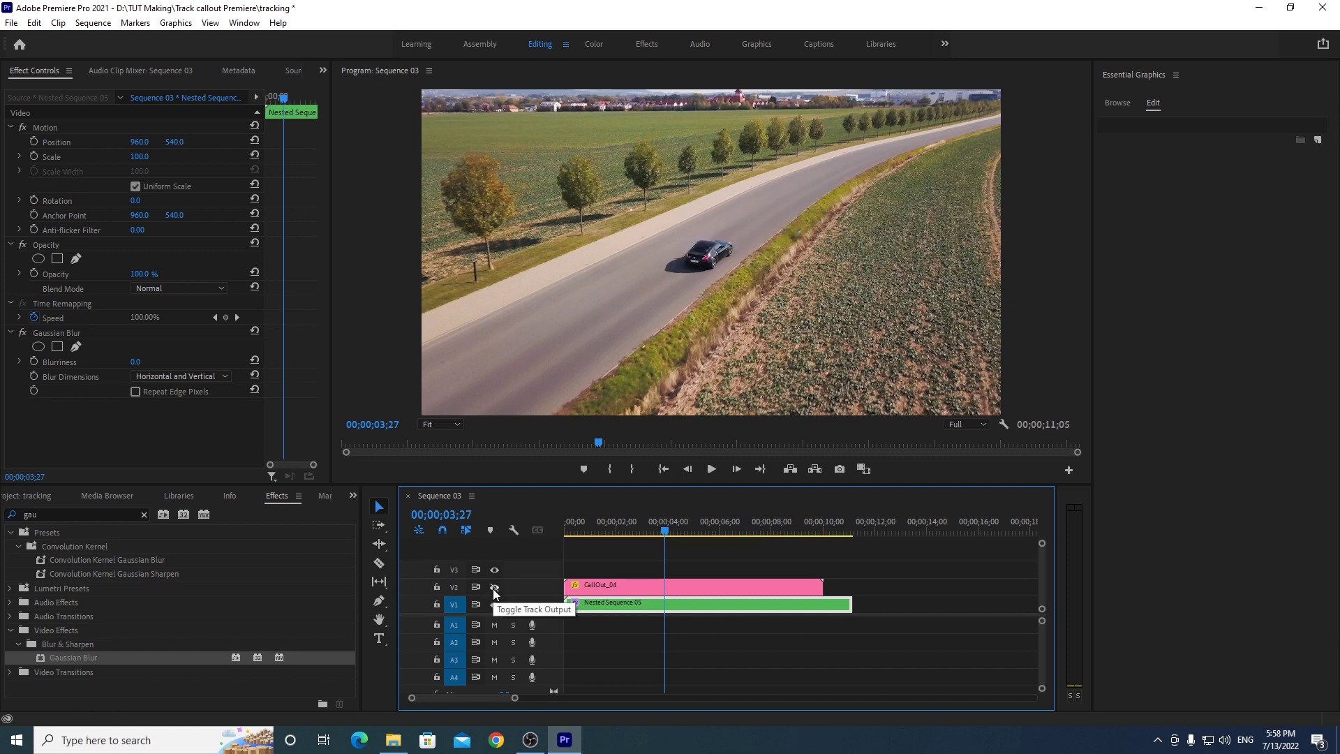
left_click(57, 347)
left_click_drag(659, 538, 538, 541)
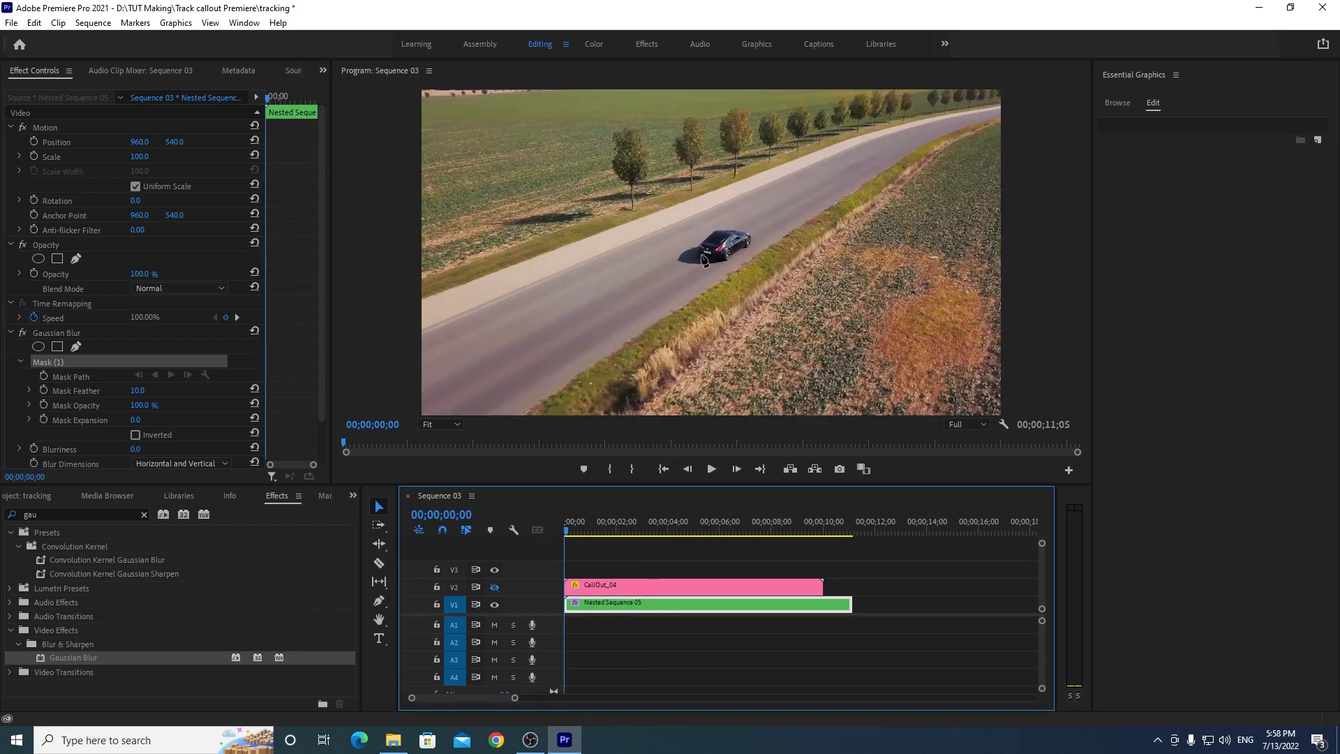
left_click(699, 250)
left_click(729, 230)
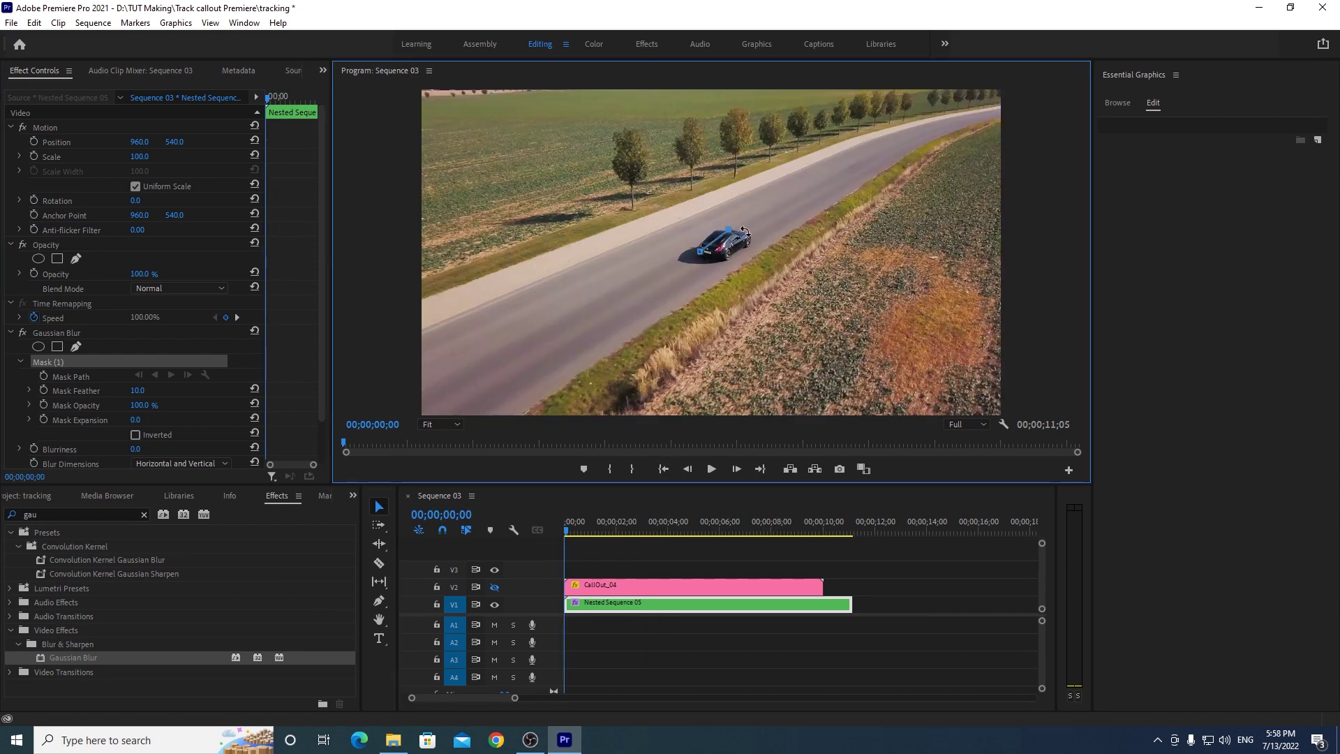
left_click(749, 238)
left_click(721, 260)
left_click(700, 251)
Step: Set mask tracking to position, scale and rotation, and track the mask forward
left_click(205, 375)
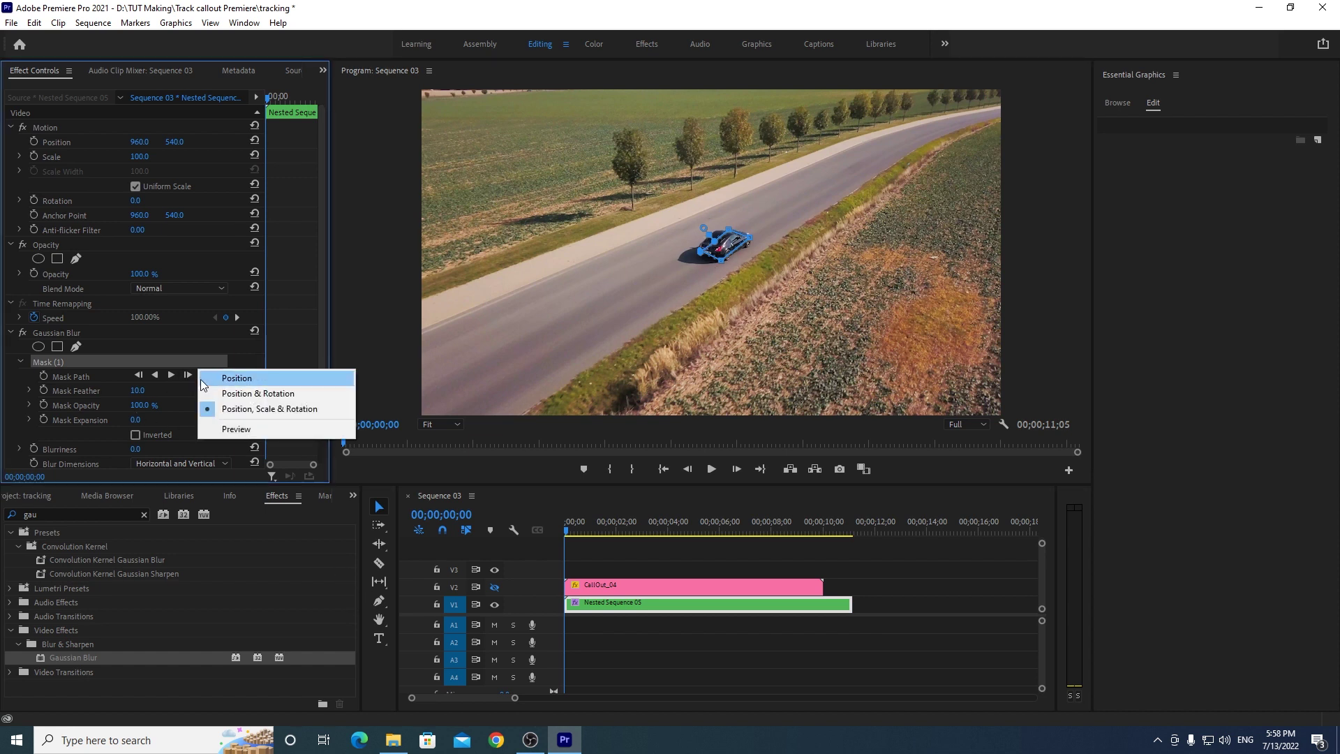
left_click(266, 410)
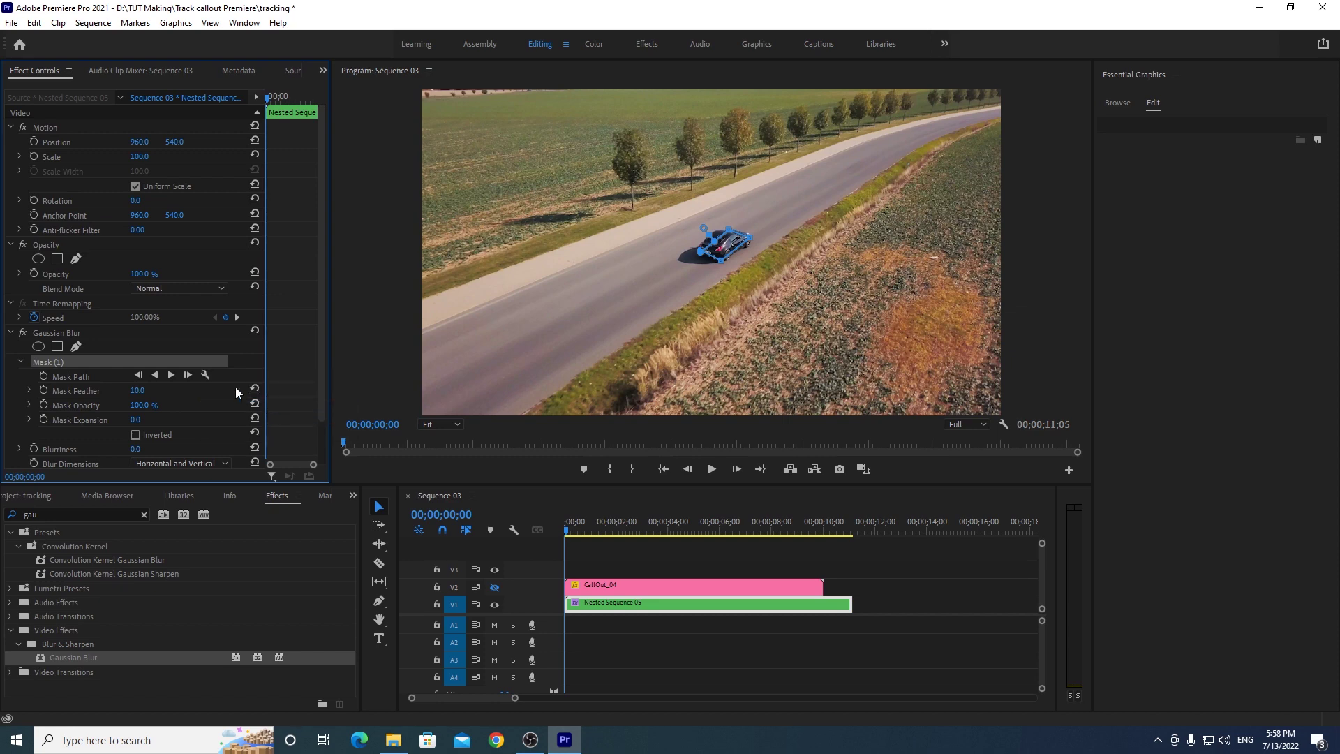
left_click(170, 375)
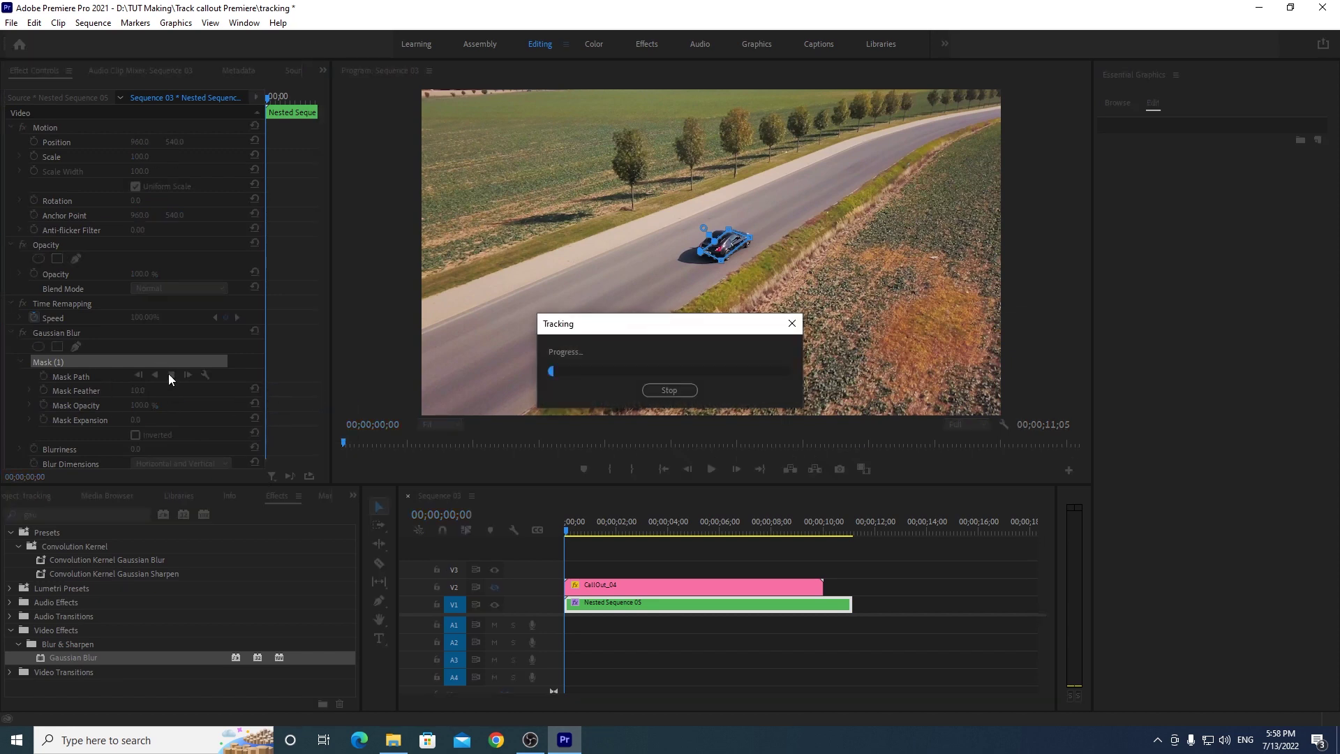
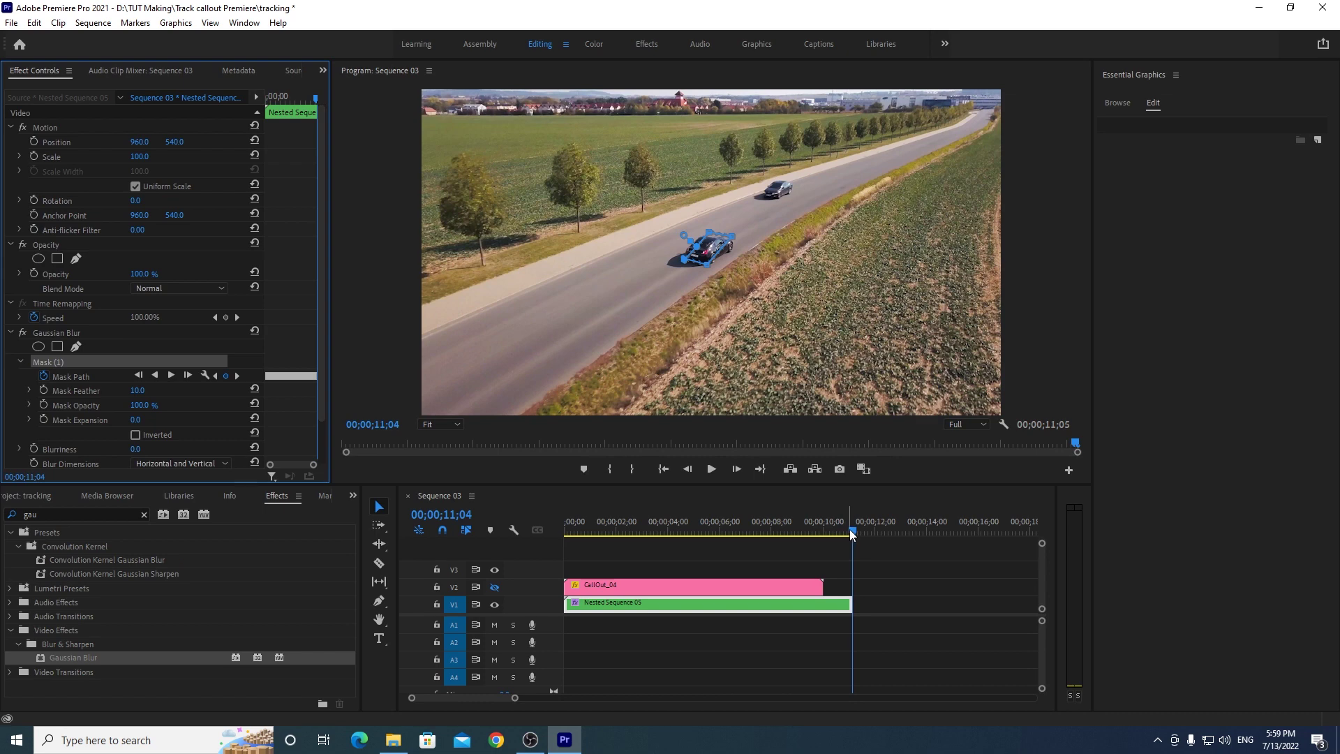
Step: Hide the V2 callout track, scrub through the car's motion, then show V2 again
left_click(495, 589)
left_click(567, 531)
left_click_drag(559, 529, 642, 529)
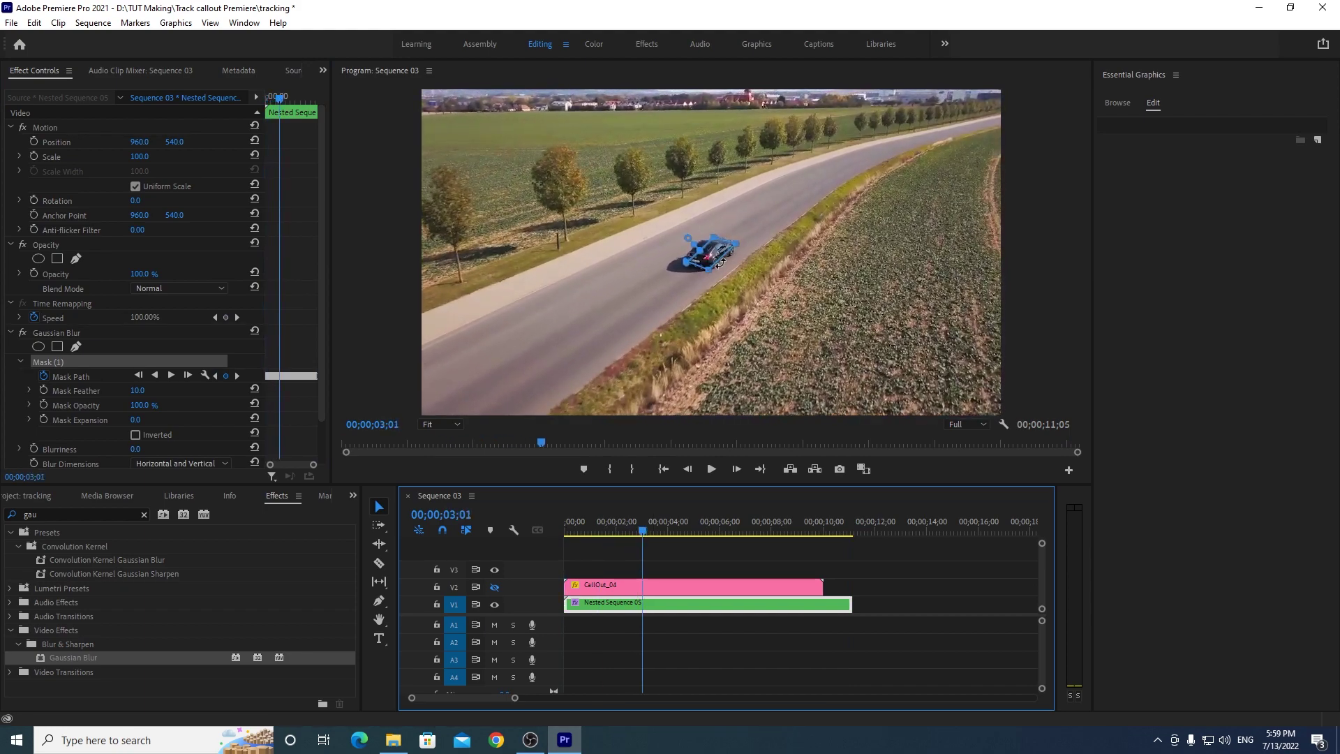
mouse_move(643, 508)
left_mouse_down()
mouse_move(810, 538)
mouse_move(662, 531)
left_mouse_up()
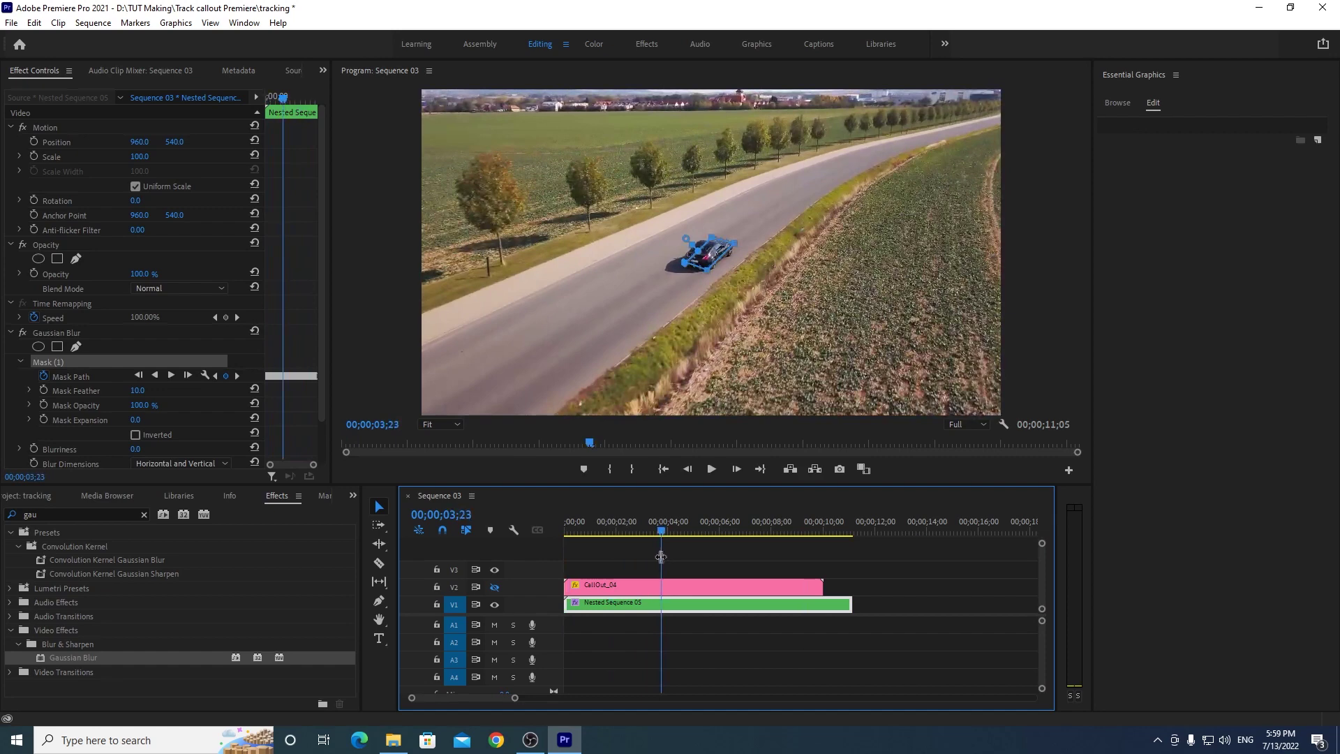
left_click(495, 586)
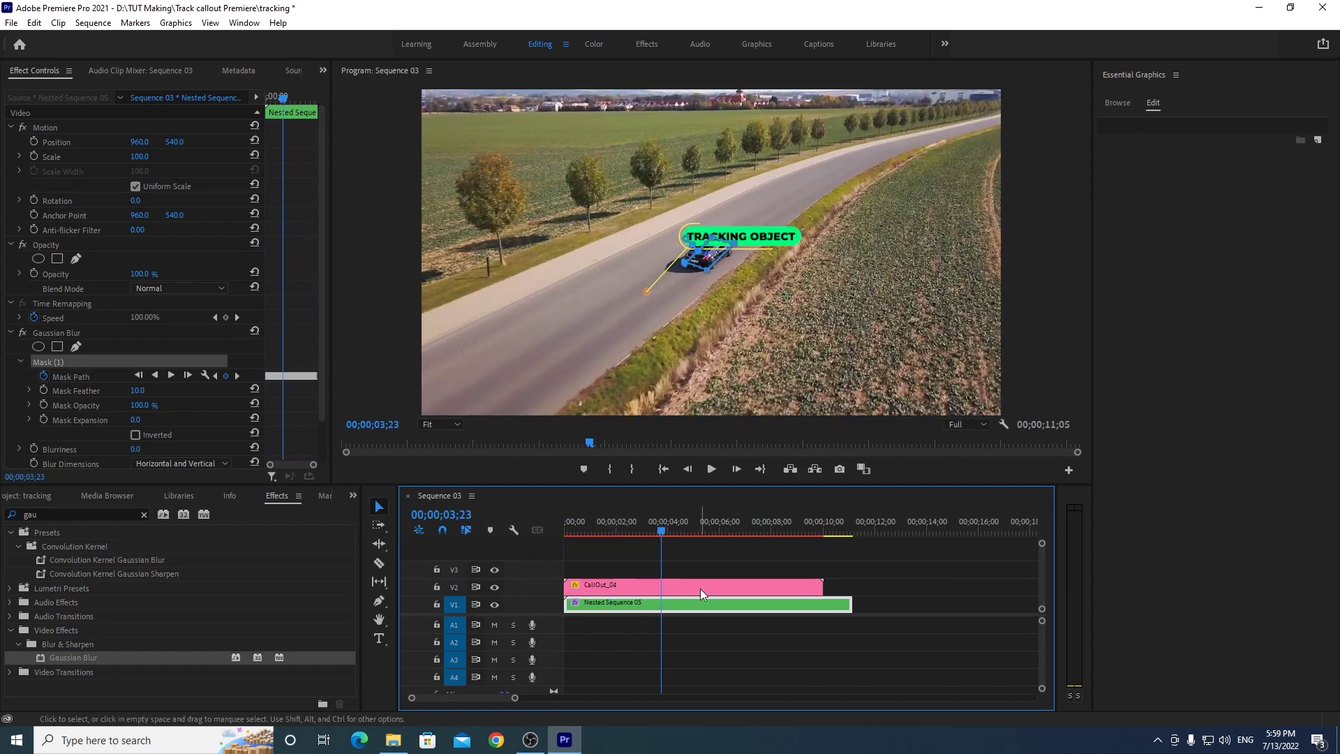
Step: Open the Mask To Transform extension from Window > Extensions, dock it lower, and return to the sequence start
left_click(246, 23)
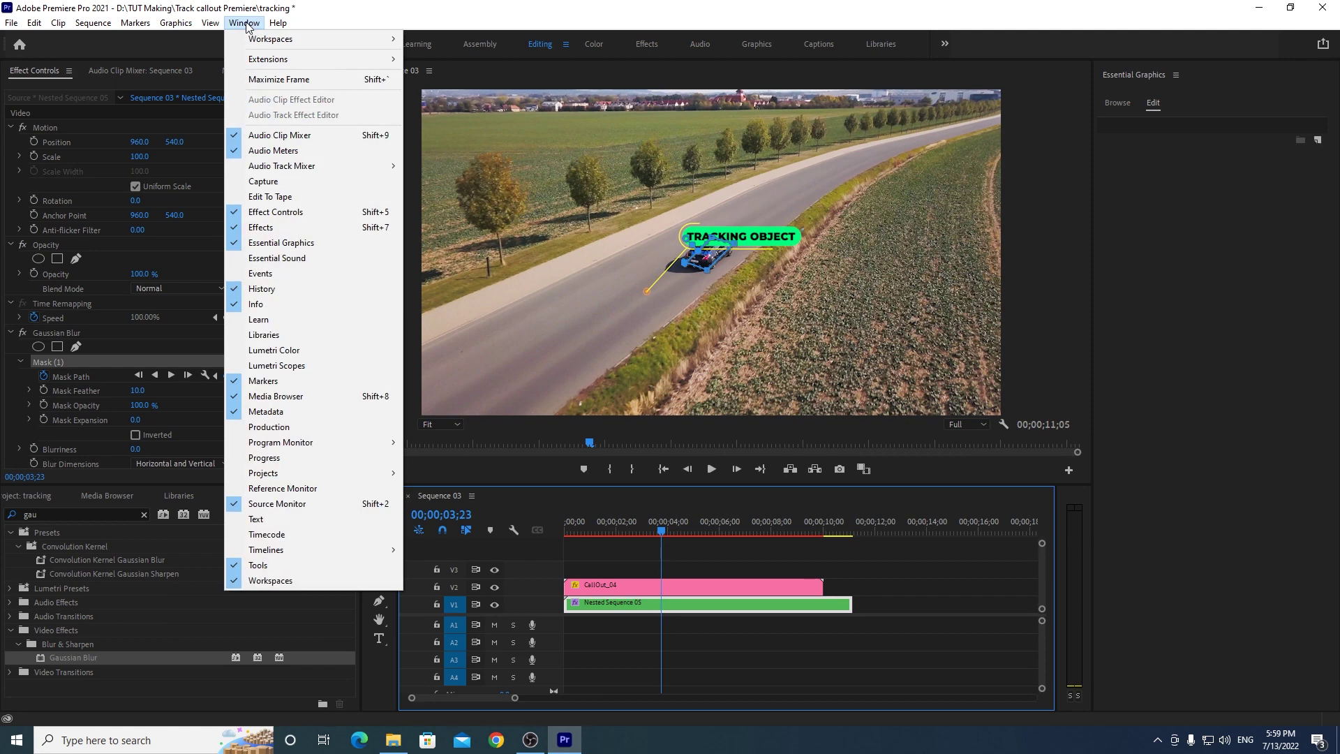
mouse_move(270, 60)
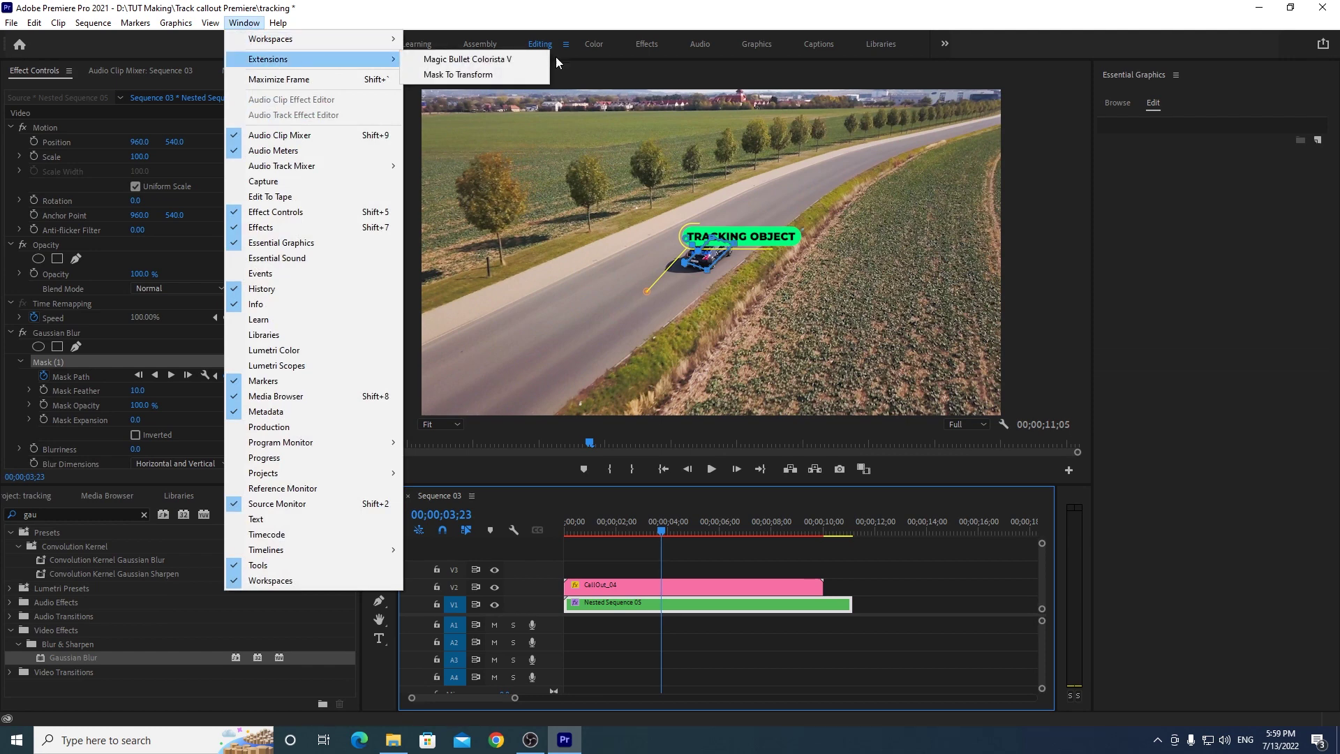
left_click(460, 75)
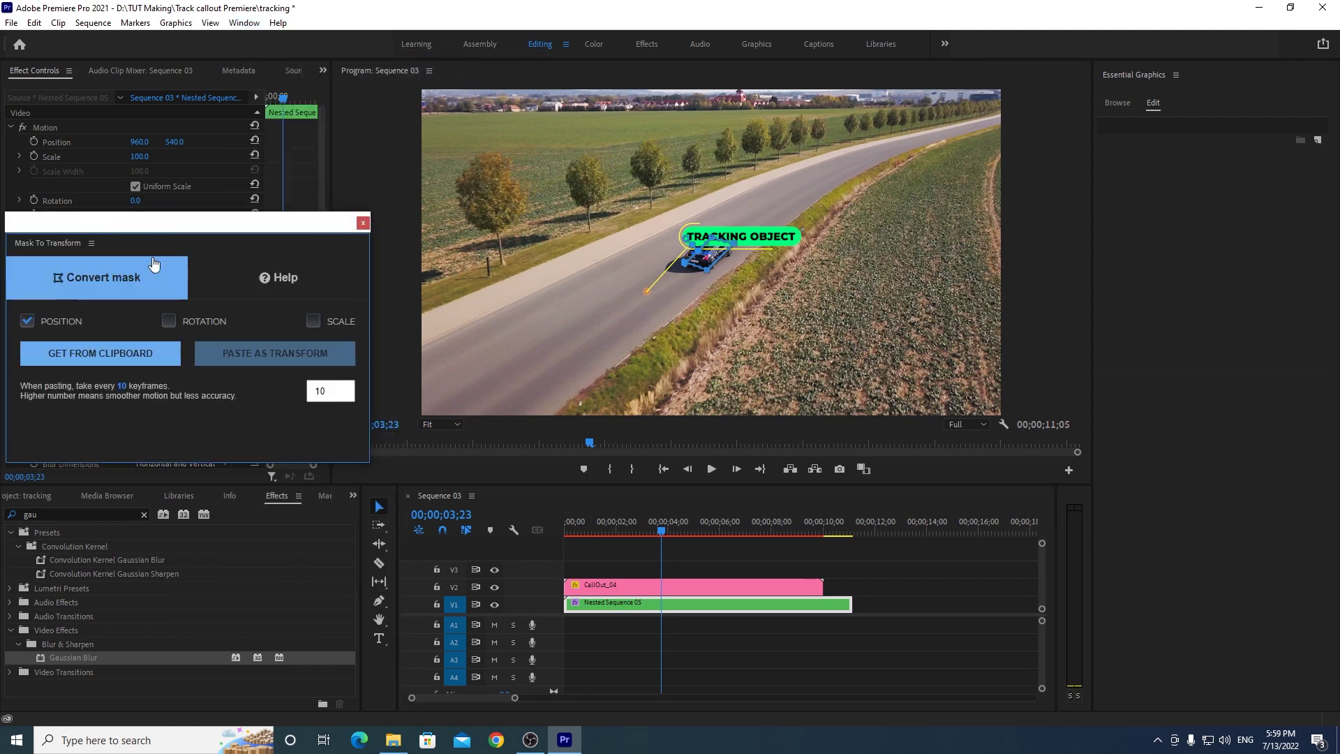
mouse_move(178, 219)
left_mouse_down()
mouse_move(197, 355)
mouse_move(162, 477)
left_mouse_up()
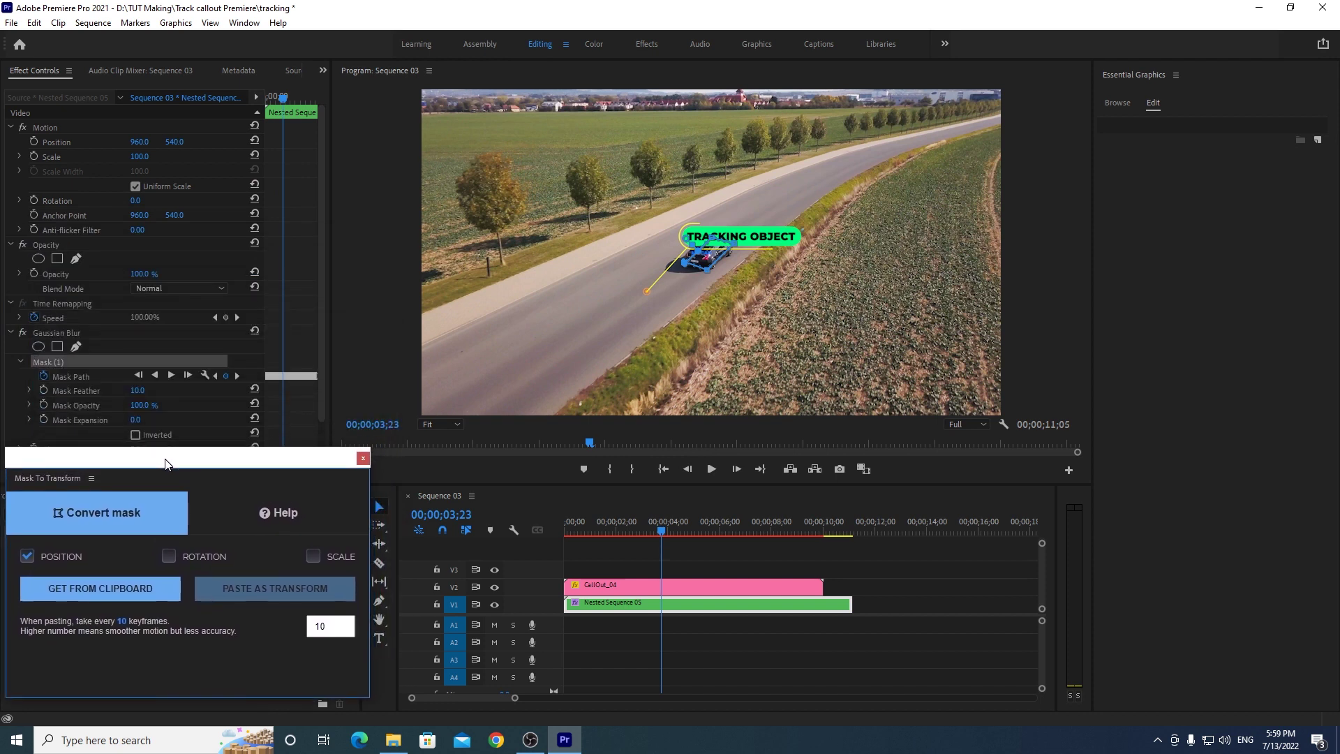
left_click_drag(162, 477, 162, 481)
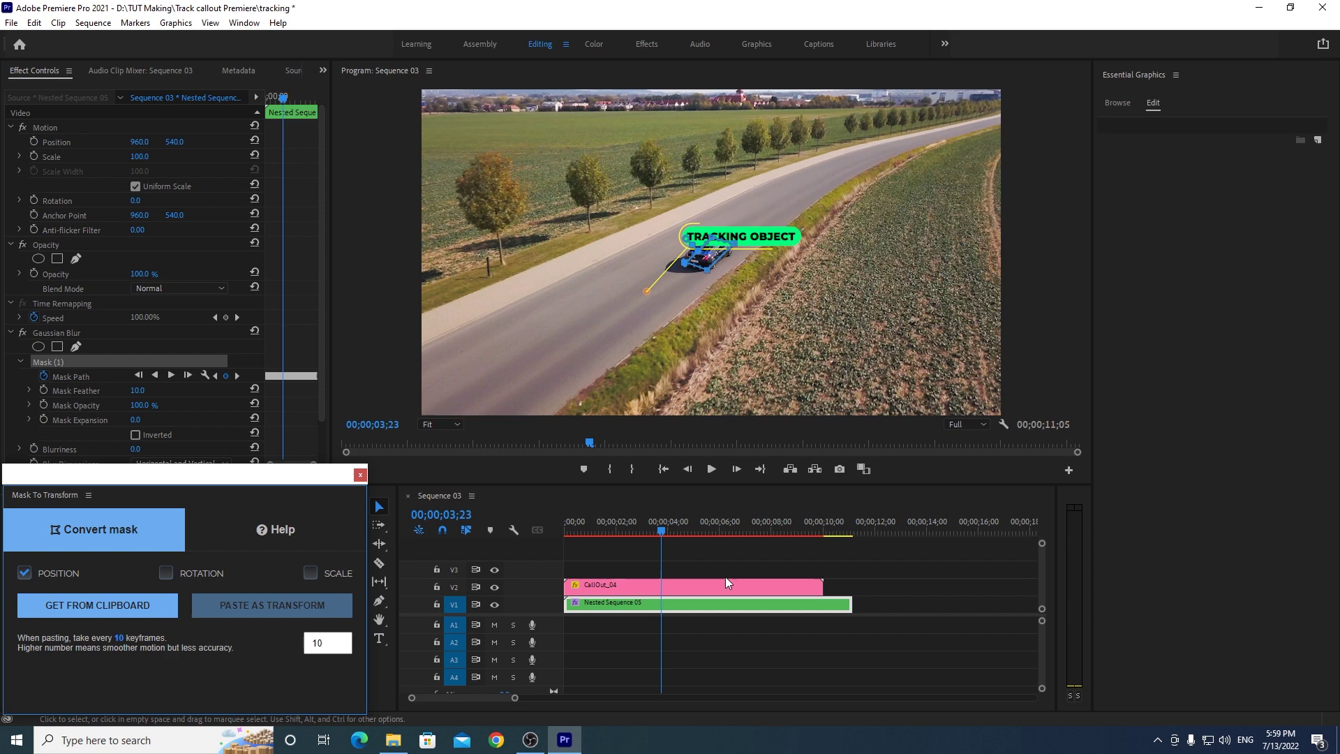
left_click_drag(663, 536, 526, 552)
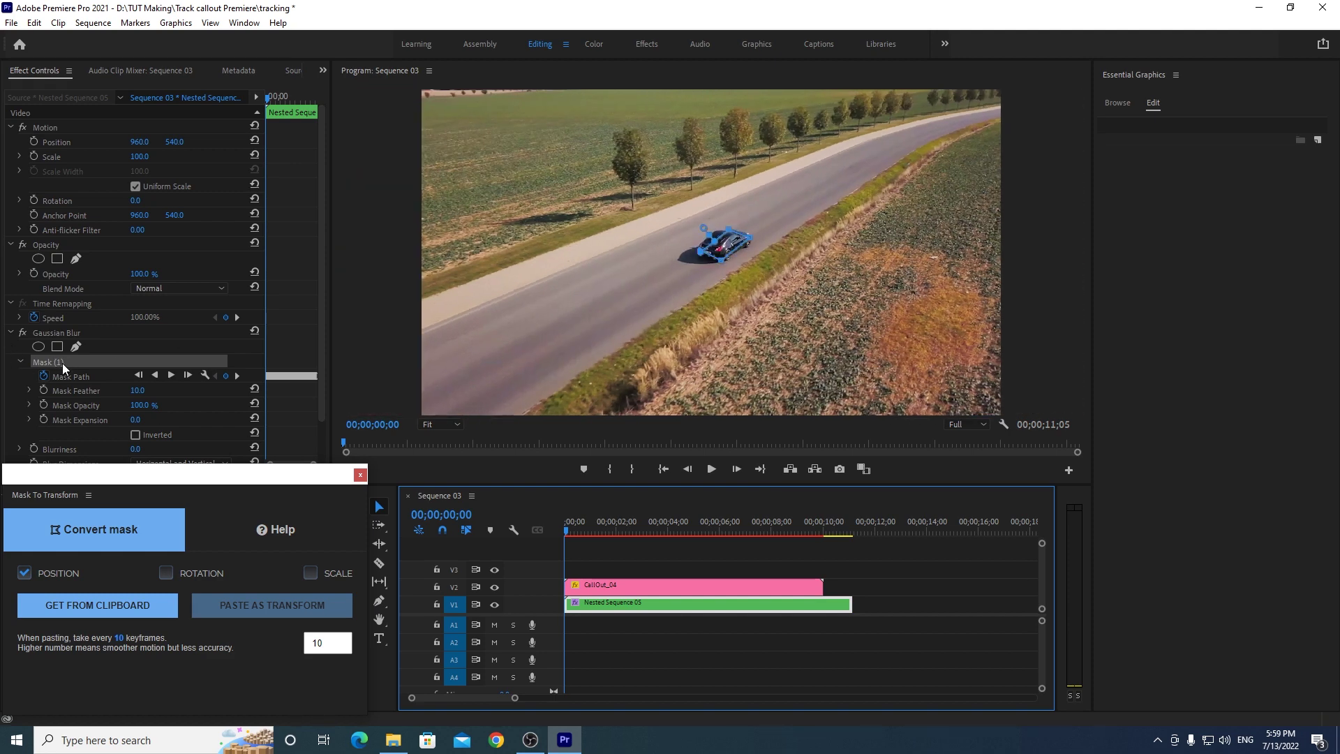
Step: Copy the blur's Mask (1) tracking, set Mask To Transform to every 10 keyframes, and load the clipboard data
right_click(56, 363)
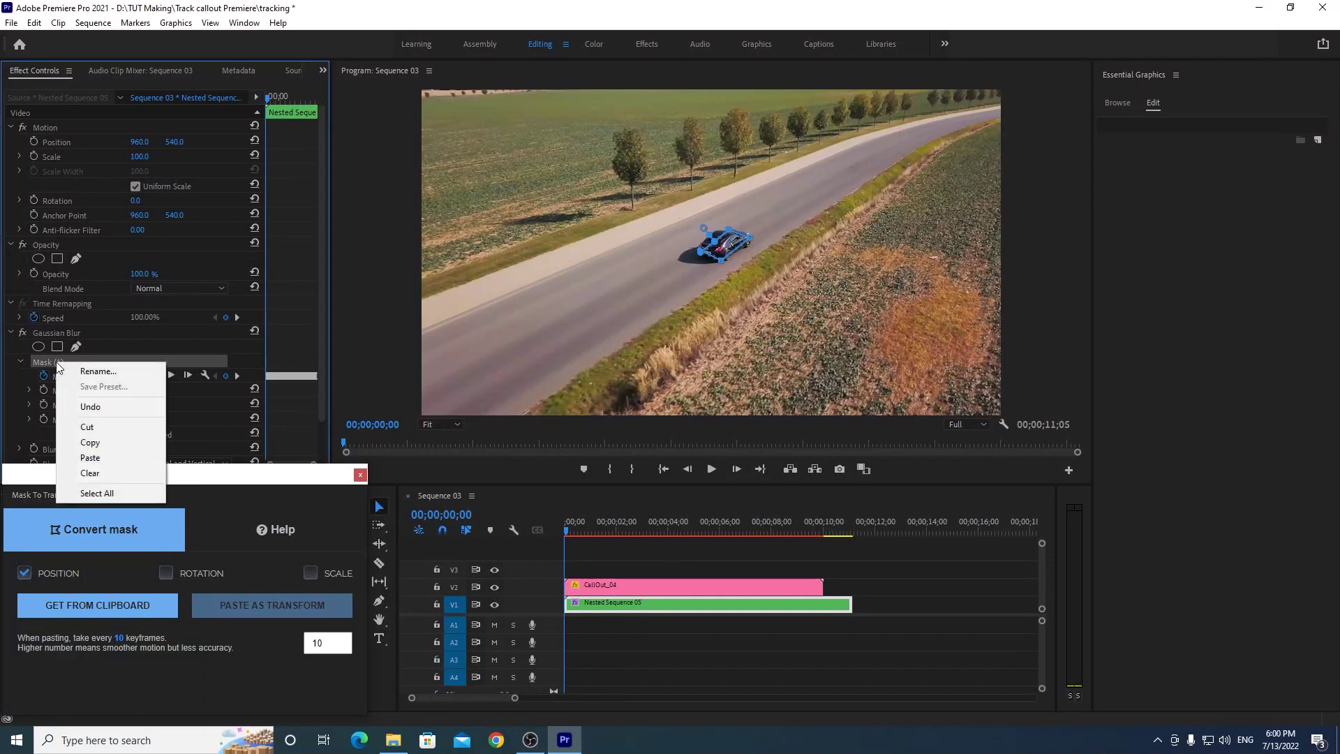
left_click(88, 442)
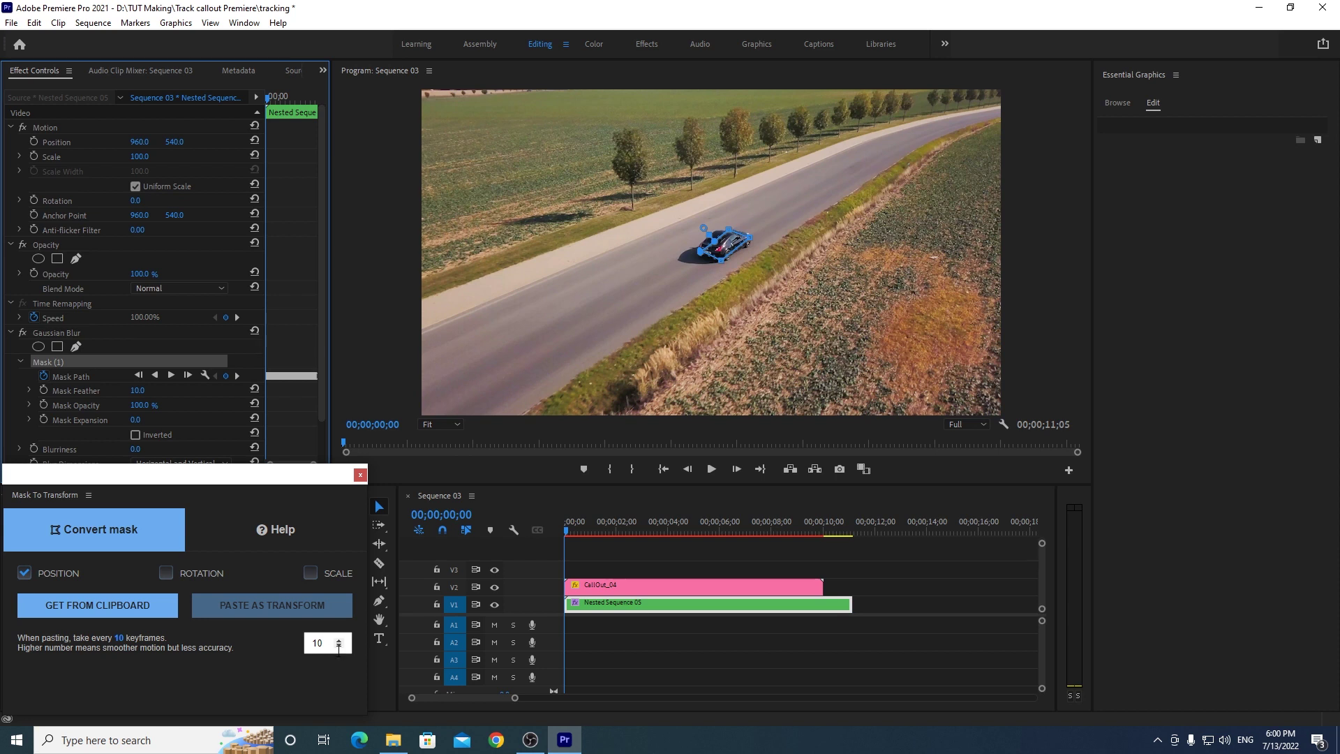
left_click_drag(328, 649, 304, 651)
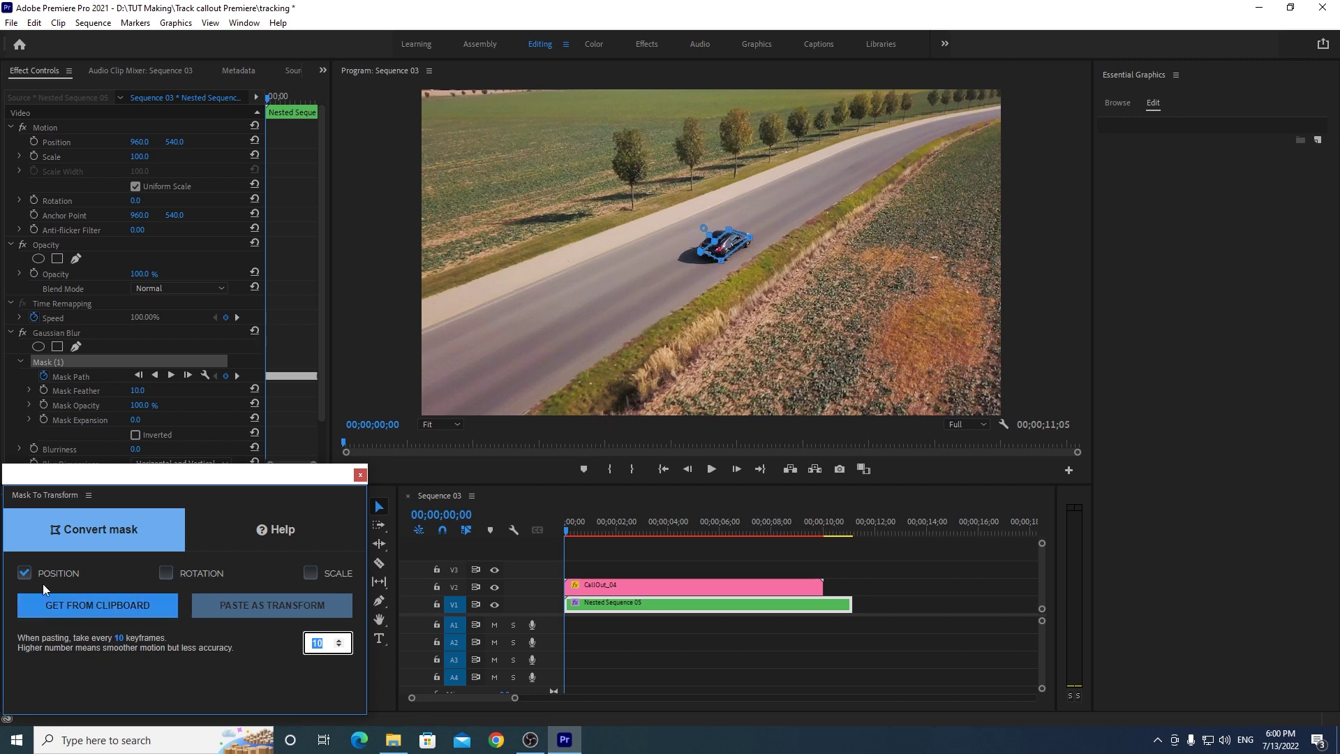
type("5")
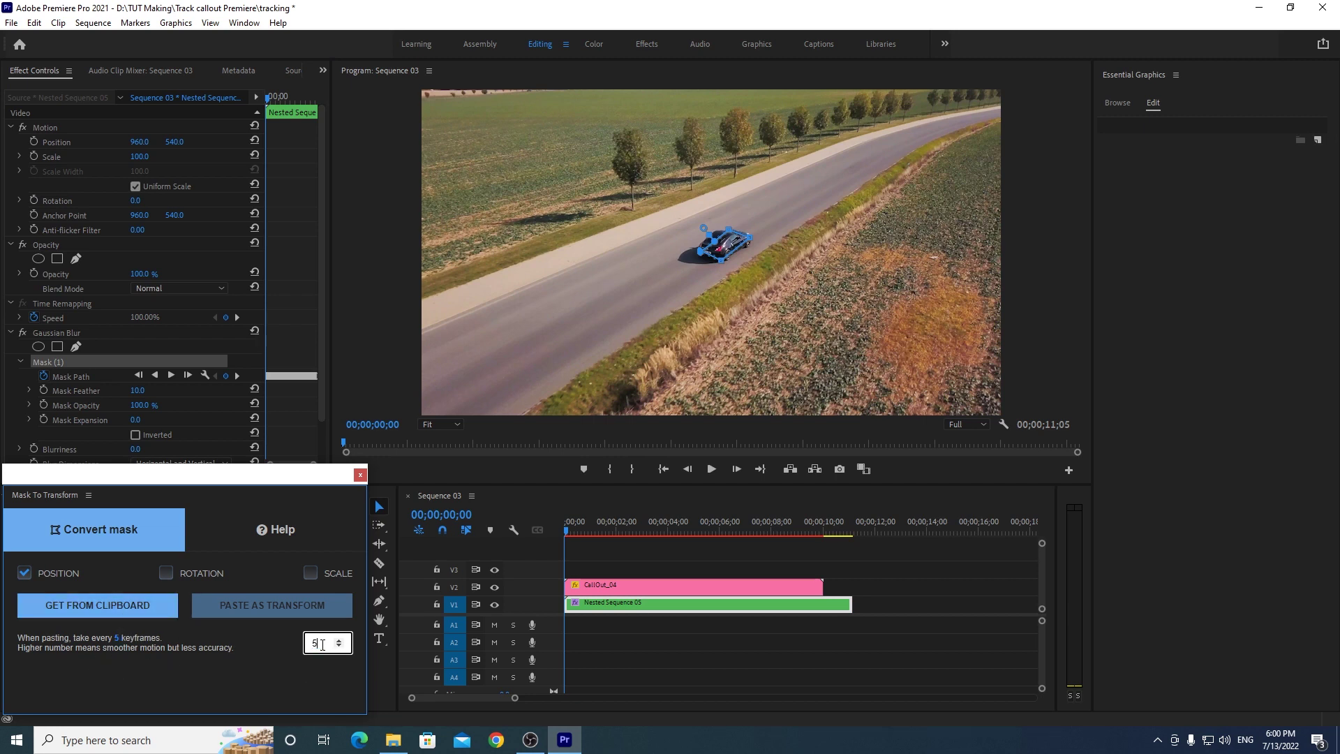
key("BackSpace")
type("10")
left_click(63, 605)
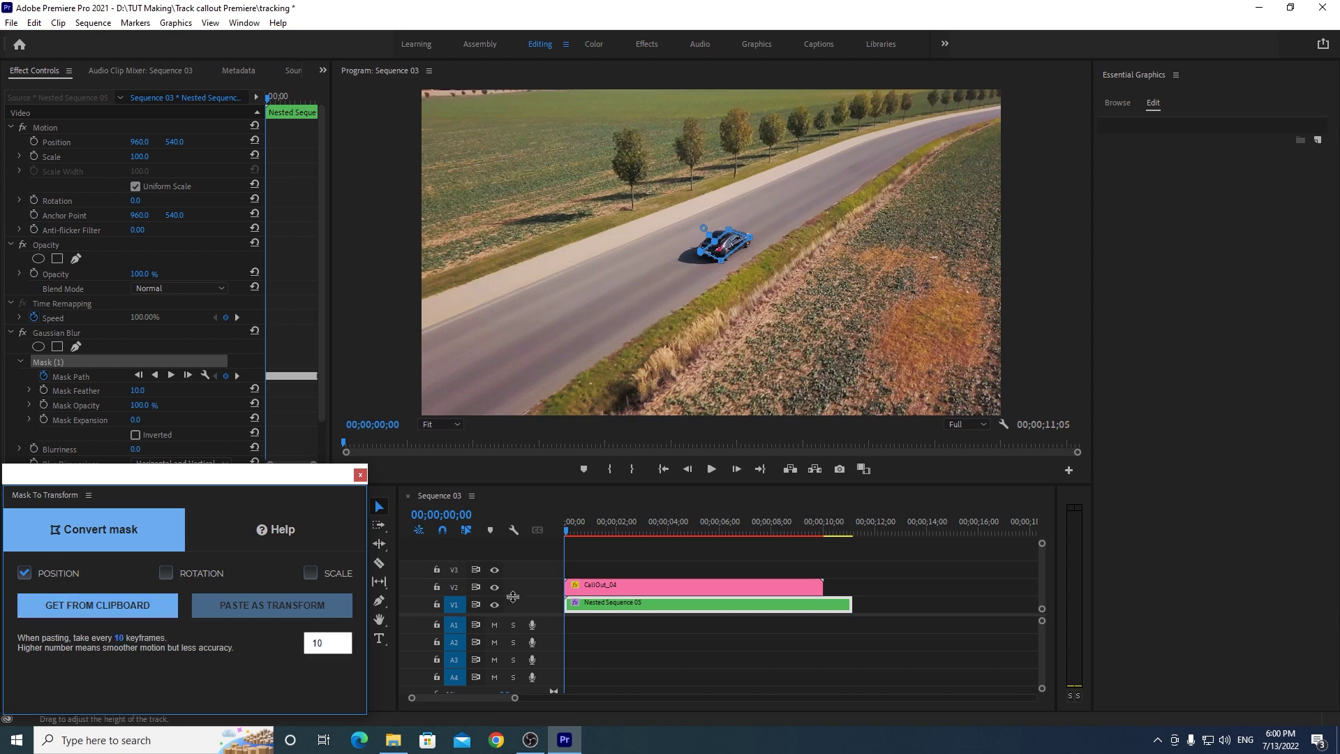
left_click(650, 588)
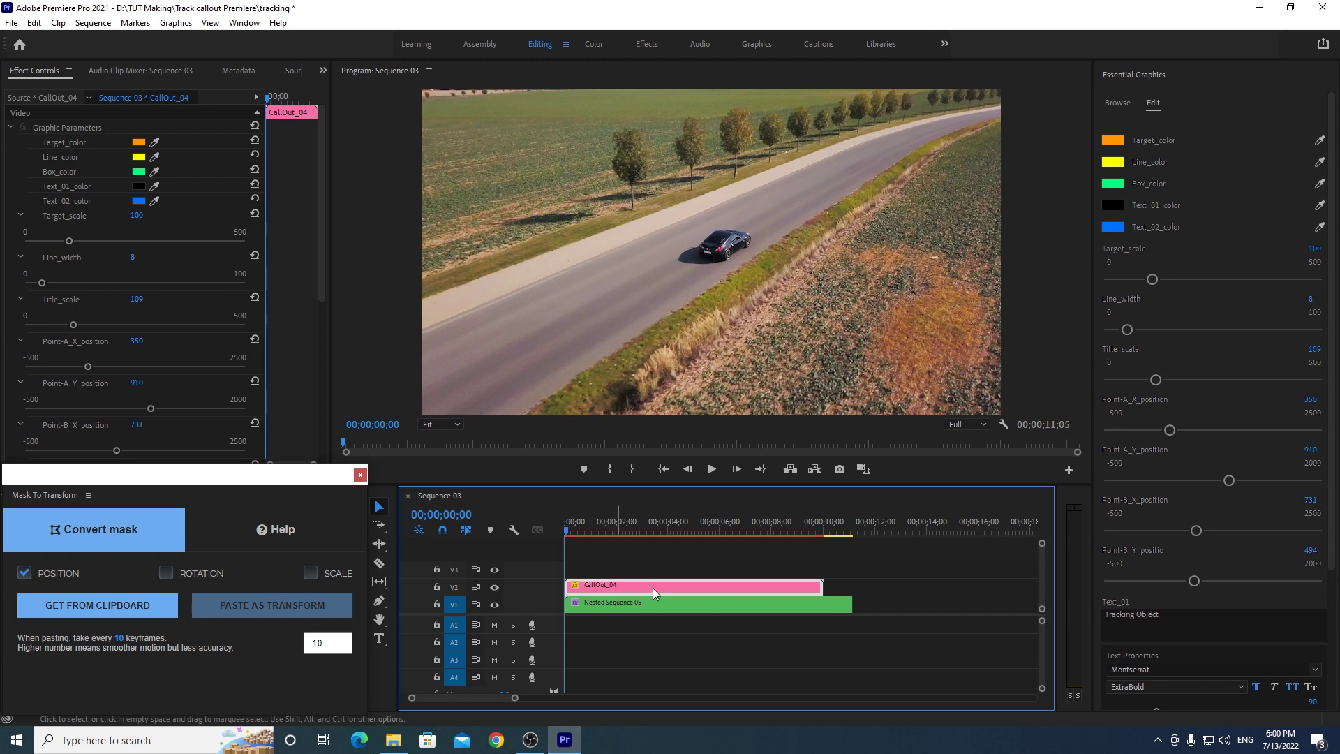
Step: Paste the car's mask tracking onto CallOut_04 as Transform Position keyframes and play back from the start
left_click(87, 612)
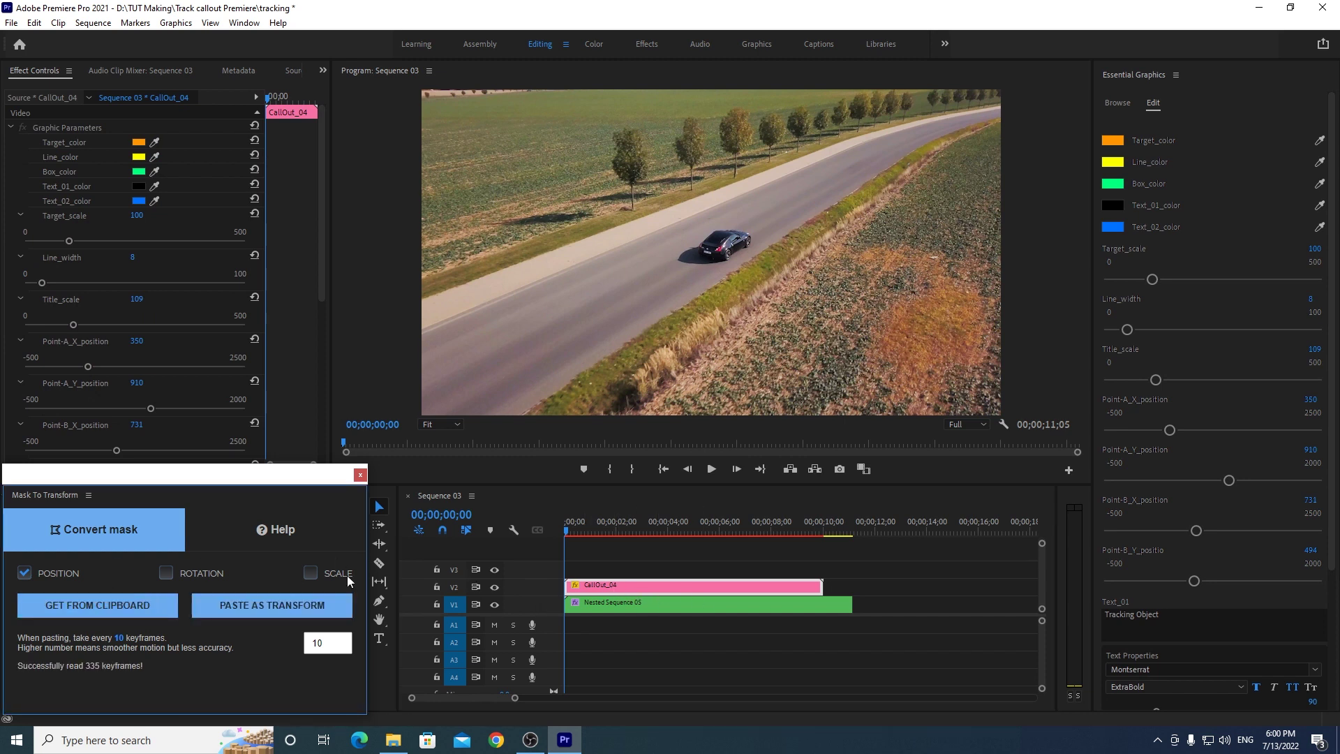
left_click(244, 611)
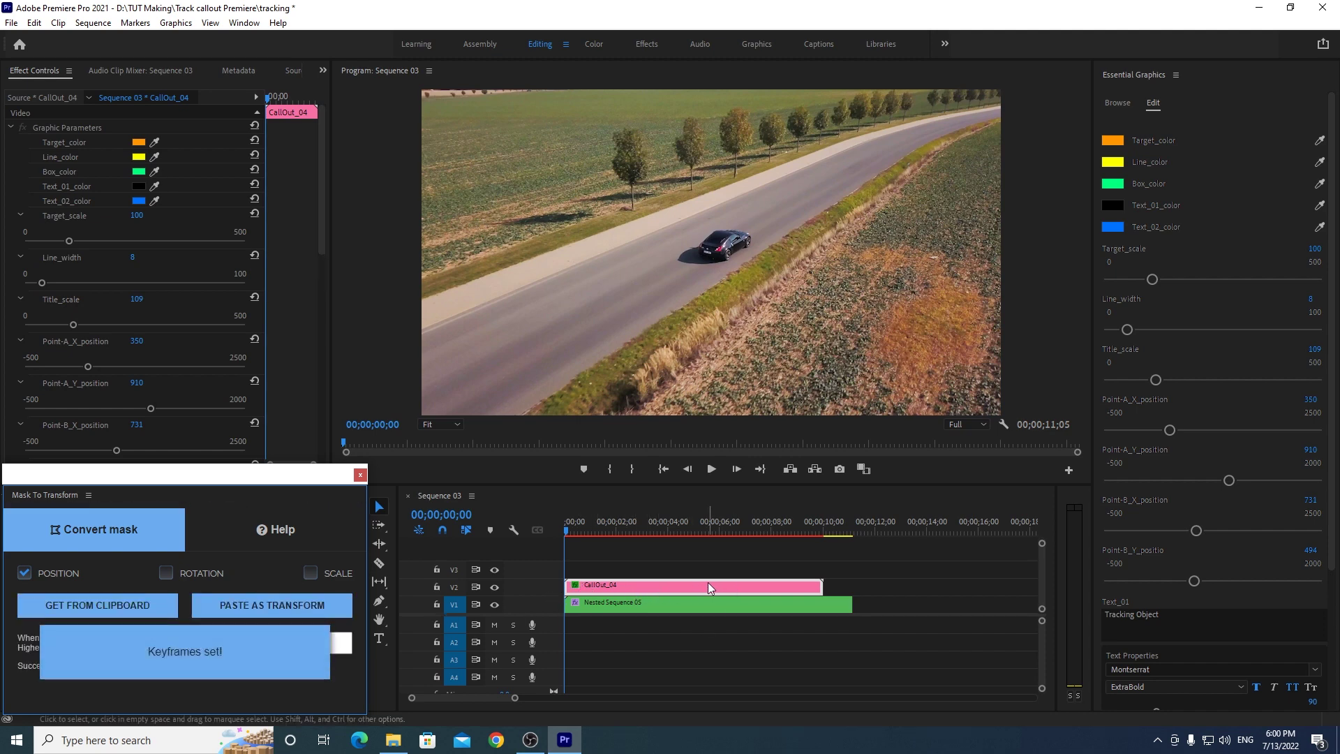
left_click_drag(324, 215, 321, 388)
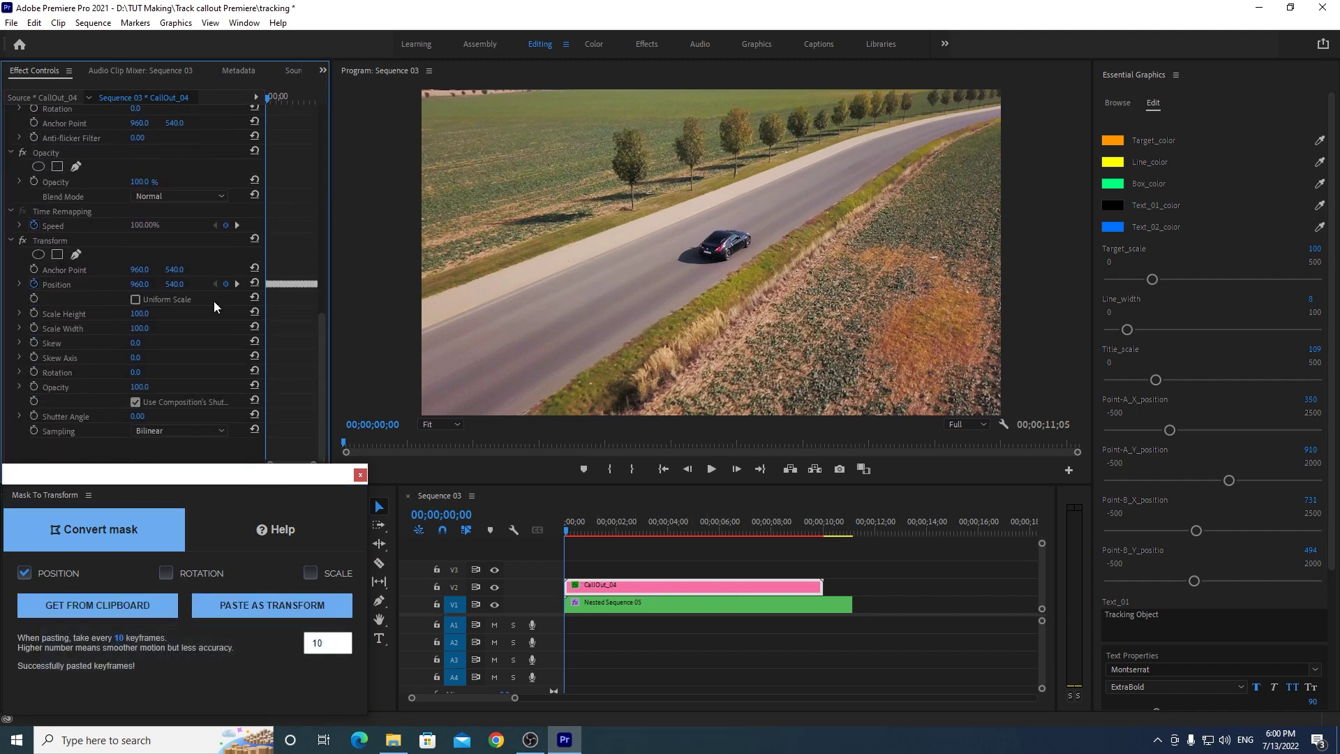
left_click(560, 535)
left_click(712, 470)
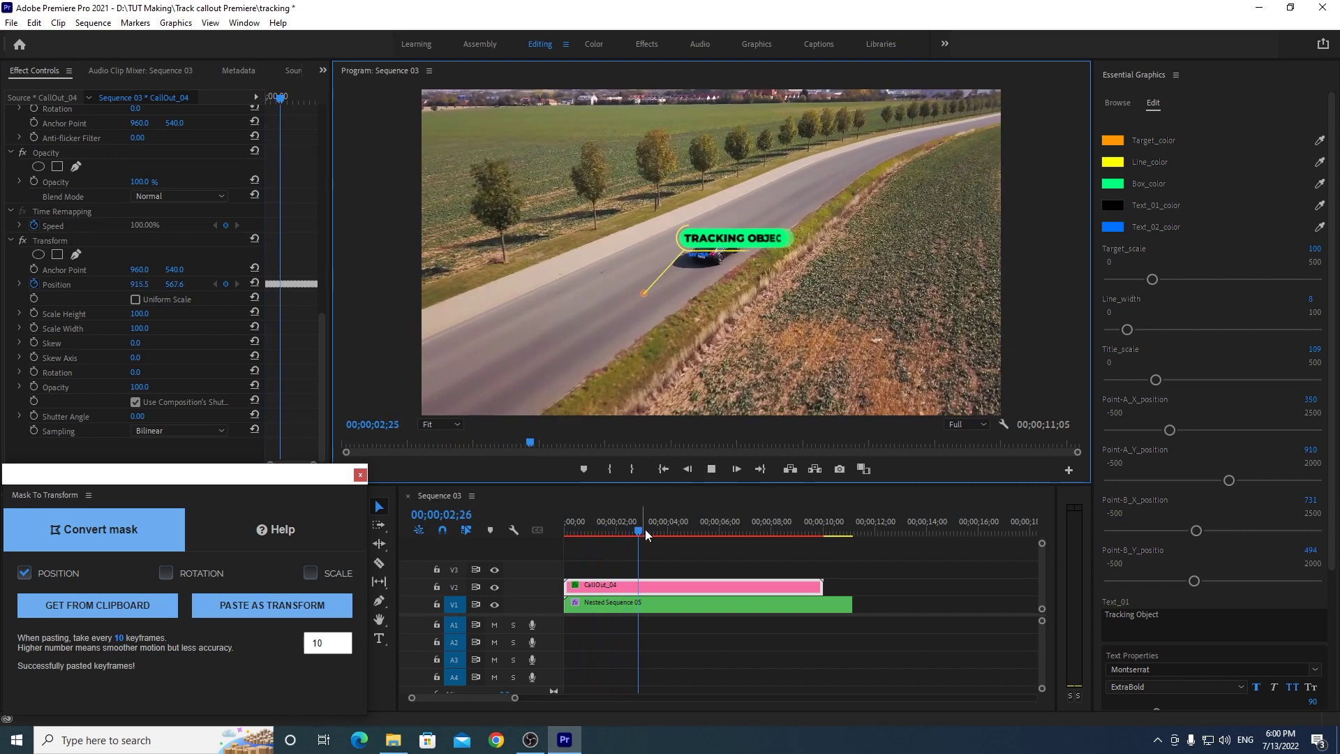
Step: Scrub to about 4 seconds and adjust the callout's Transform anchor point to 323, 966
left_click_drag(675, 535, 705, 529)
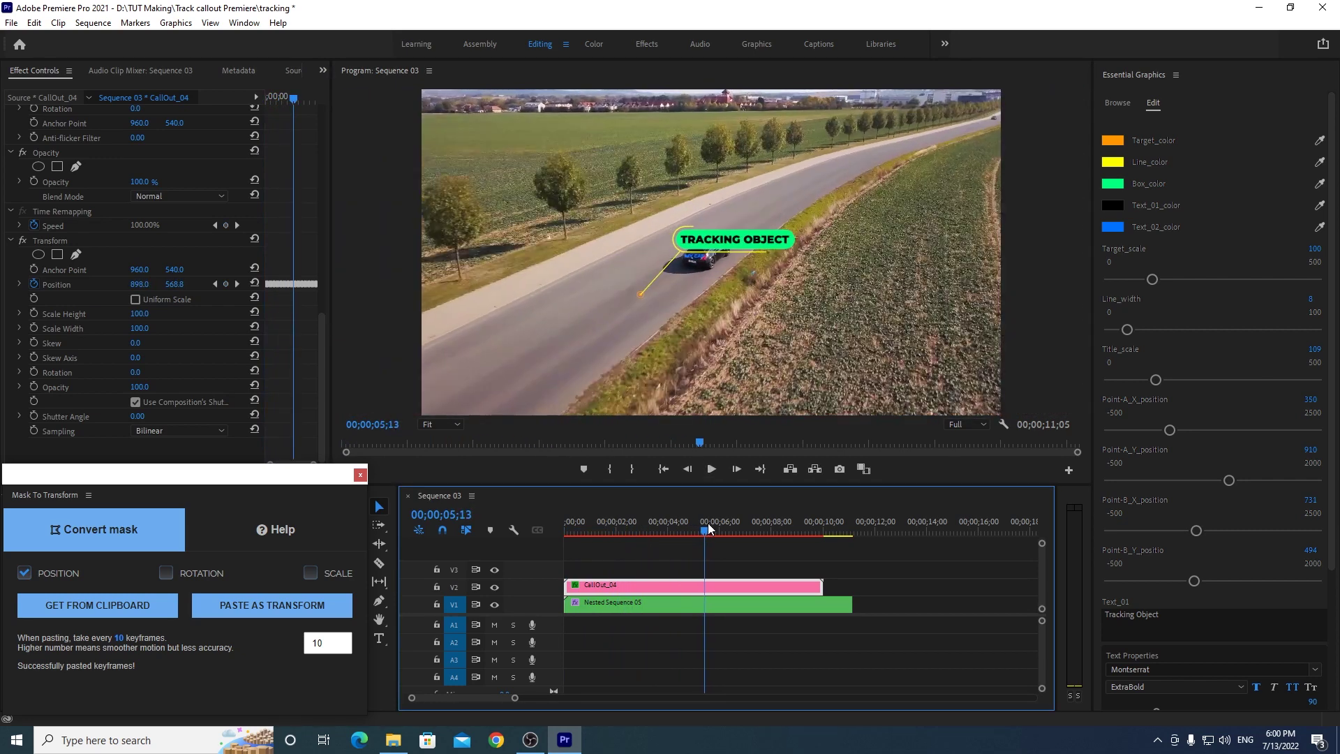
left_click_drag(709, 529, 802, 520)
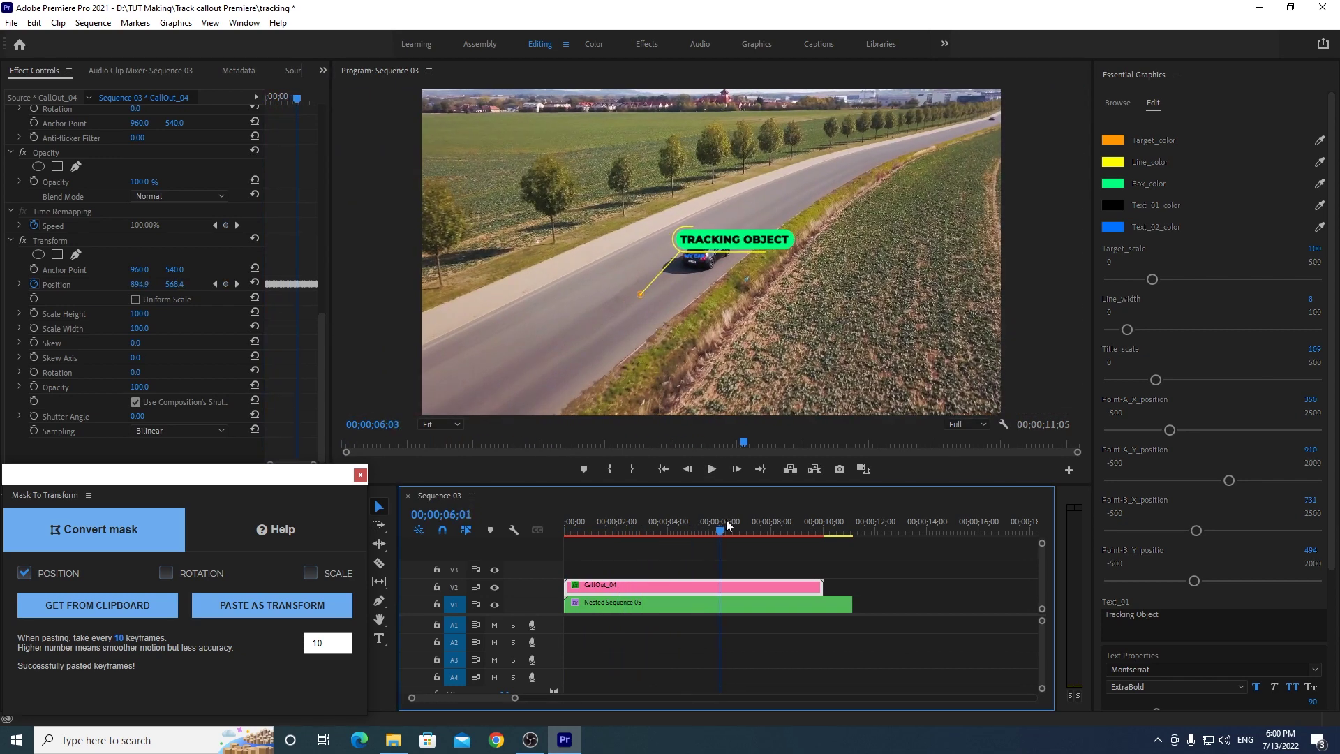
left_click(679, 522)
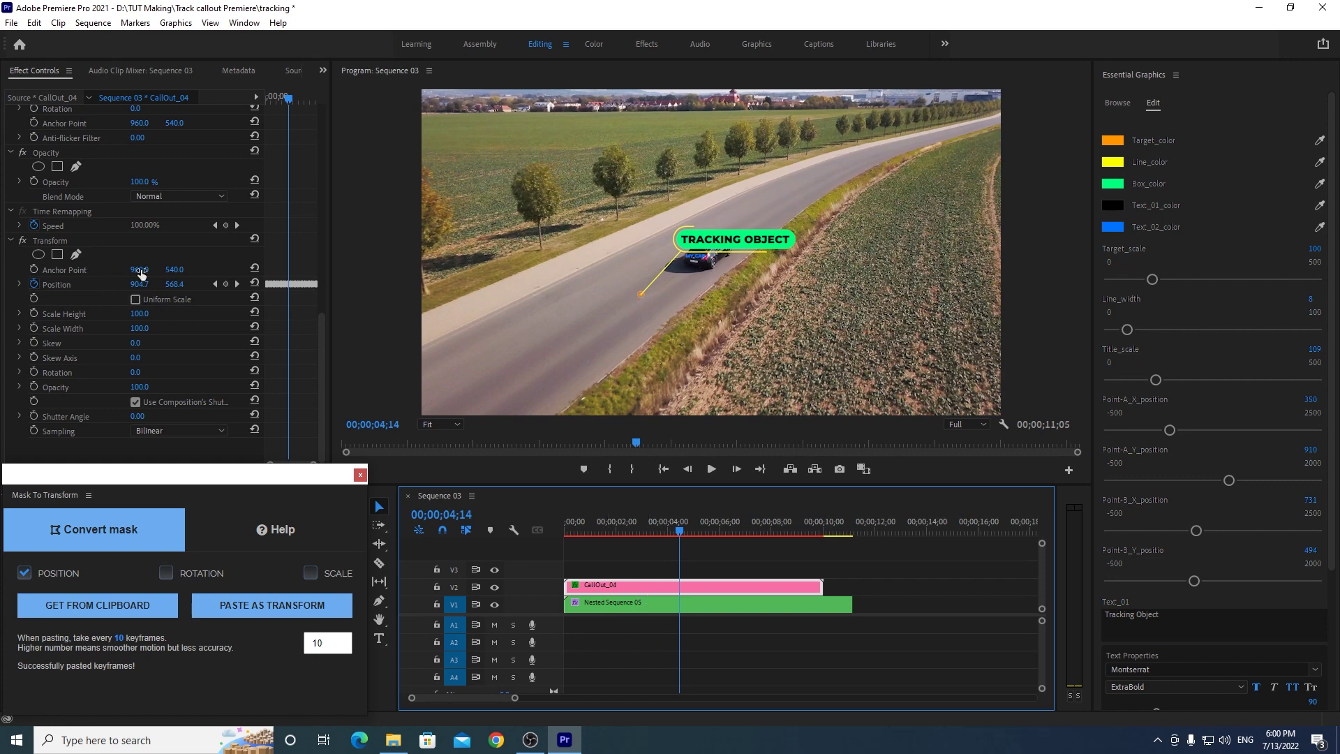
left_click_drag(141, 273, 42, 274)
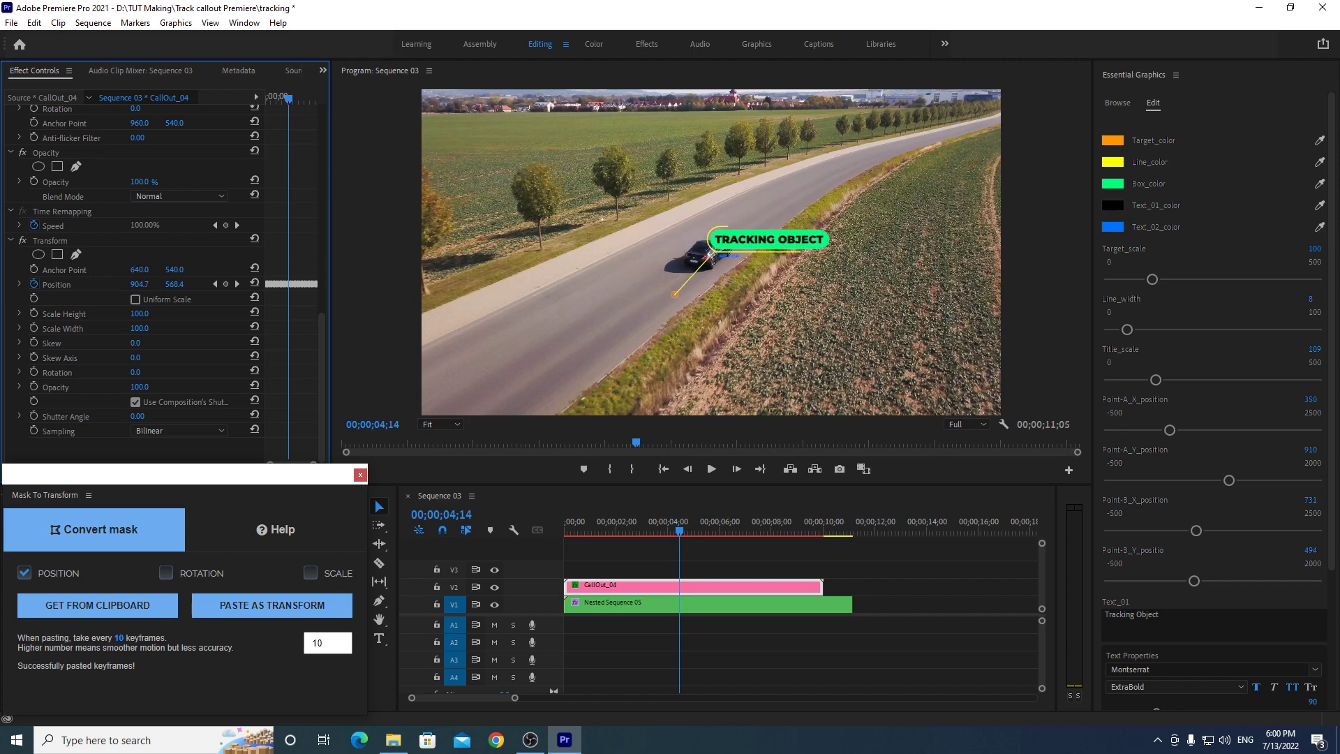
scroll(326, 276, "up", 1)
scroll(318, 290, "up", 4)
scroll(319, 292, "down", 5)
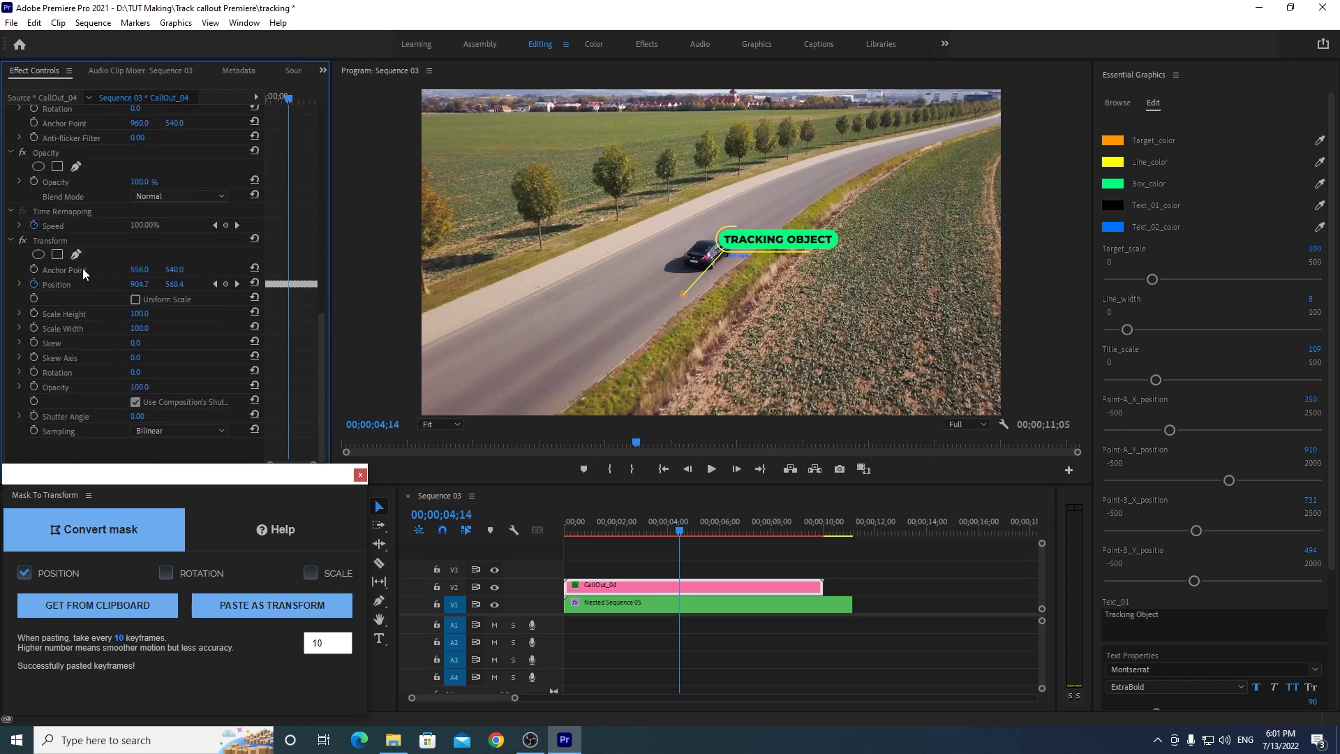
left_click_drag(175, 269, 314, 270)
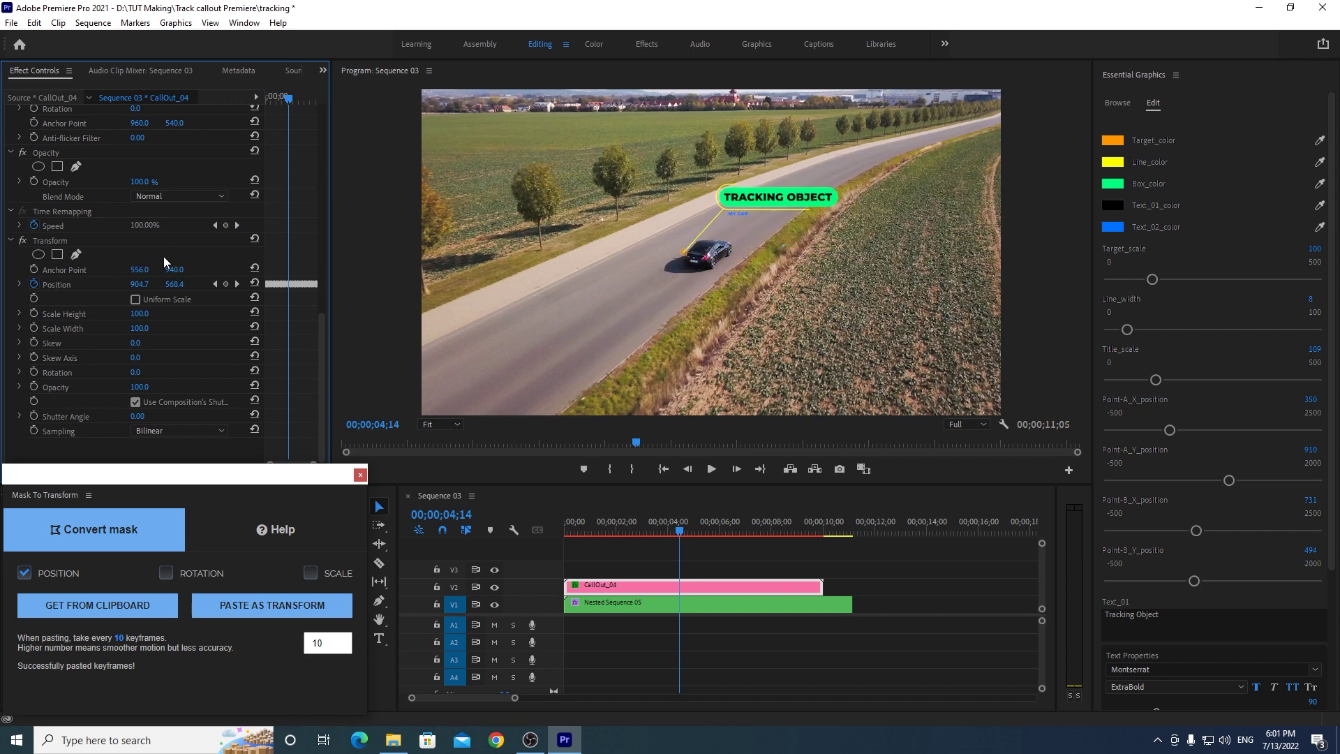
left_click_drag(139, 270, 76, 270)
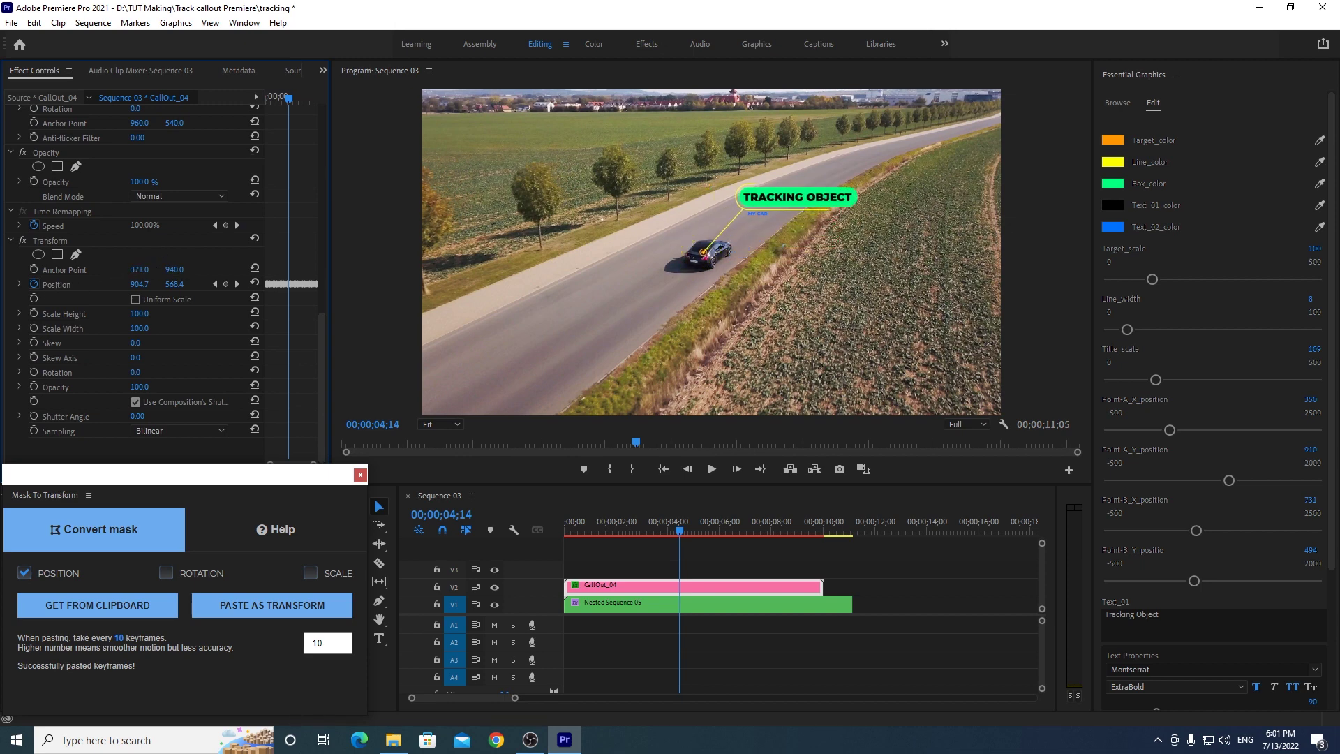
left_click_drag(175, 269, 119, 269)
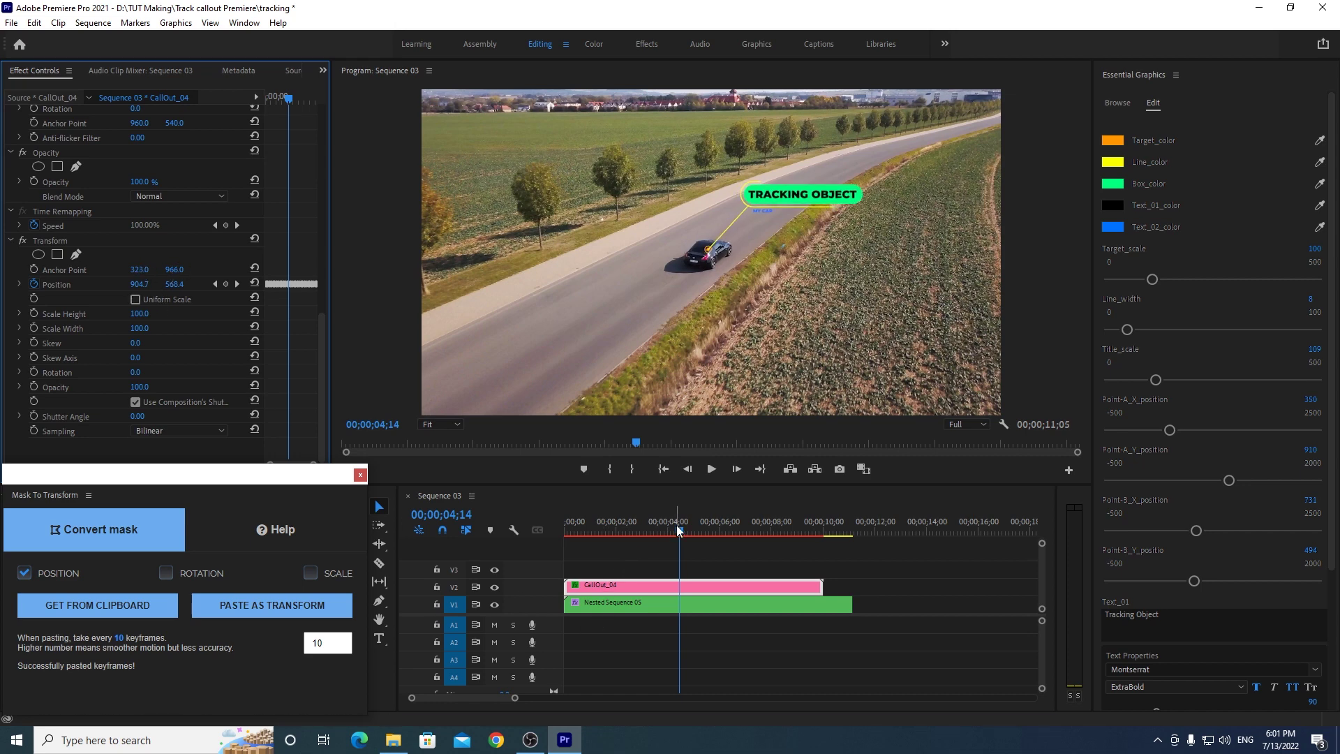
Step: Play back from the start to check the callout, then select both the callout and drone clips
left_click_drag(677, 531, 524, 534)
left_click(713, 470)
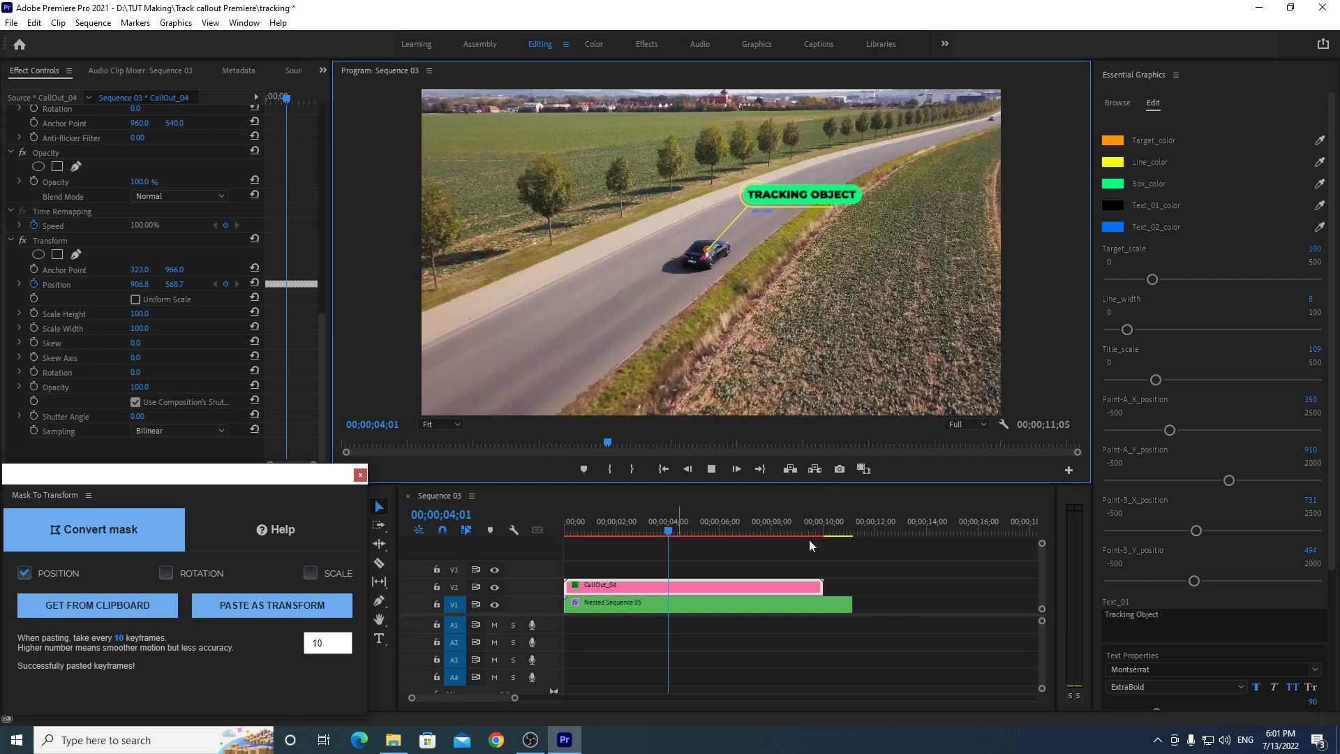
left_click(672, 530)
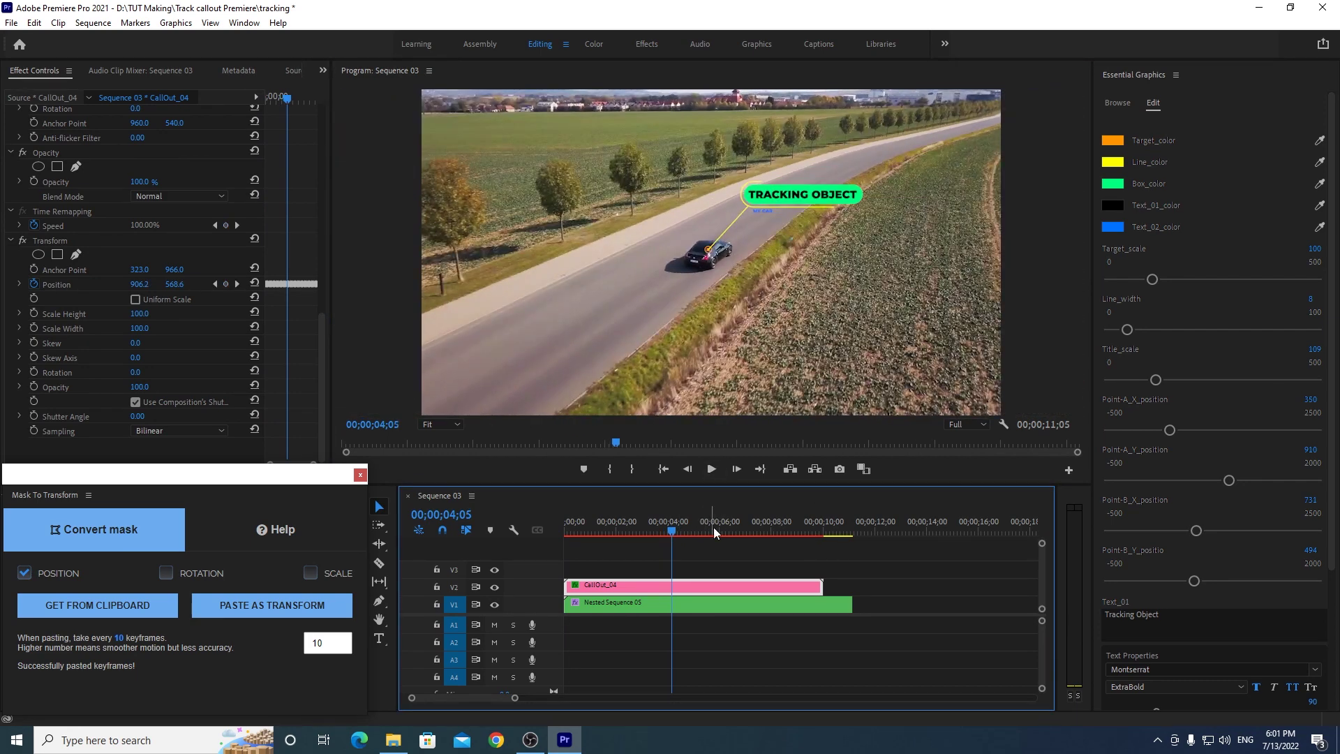
left_click(677, 532)
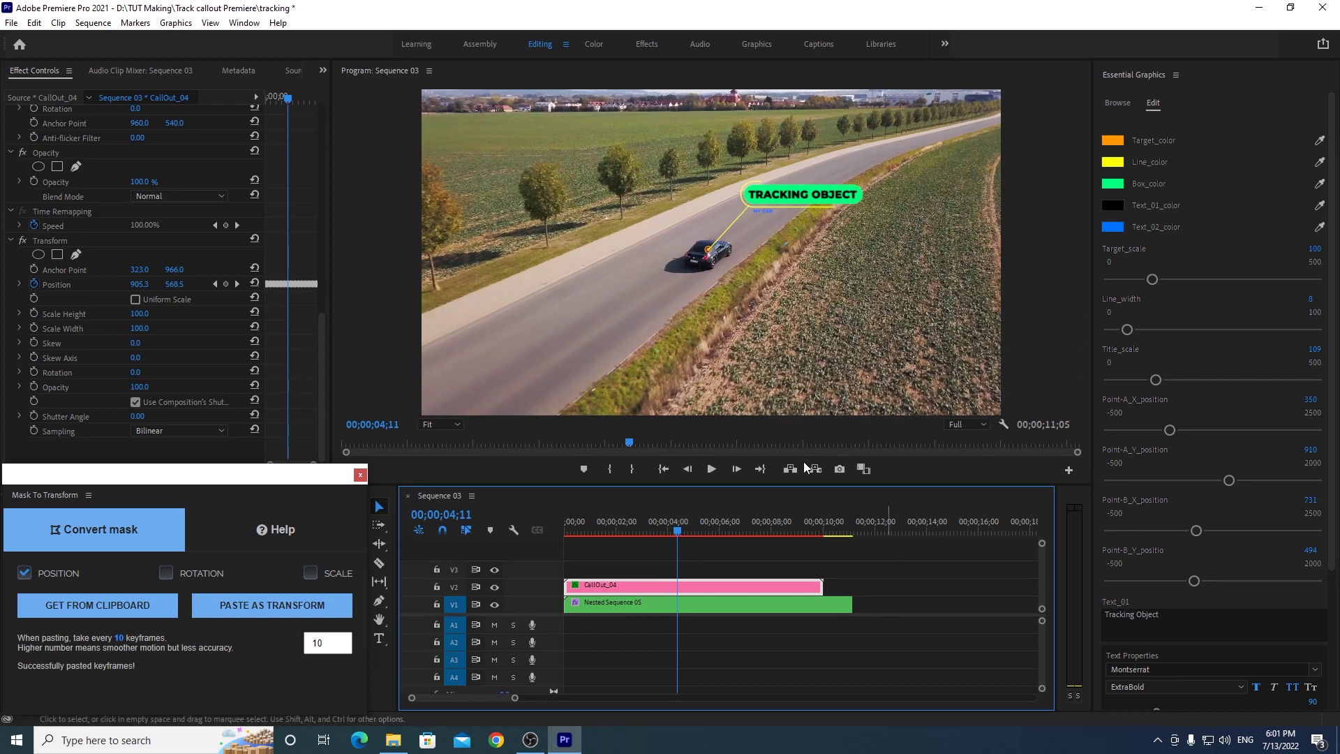
left_click(946, 575)
left_click_drag(947, 554, 637, 611)
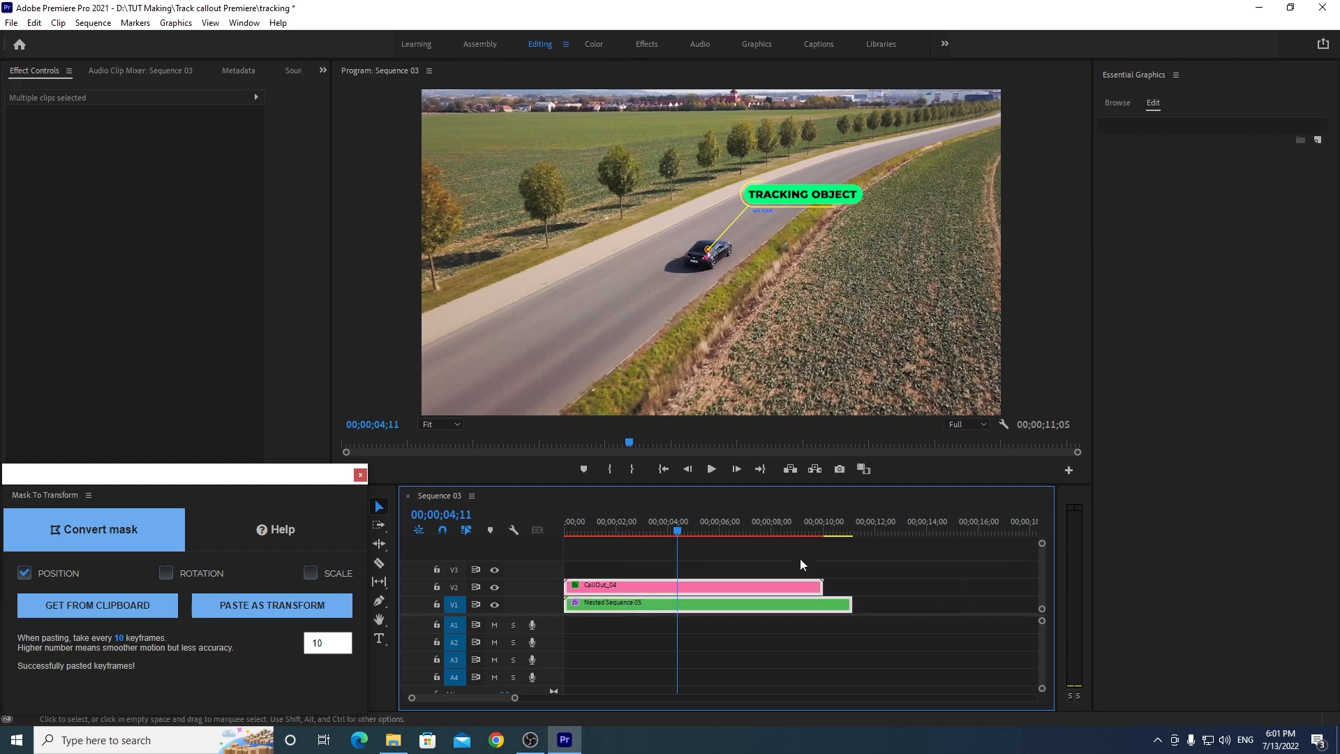
Step: Render the sequence In to Out, then select the drone clip and replay from the start
left_click(93, 23)
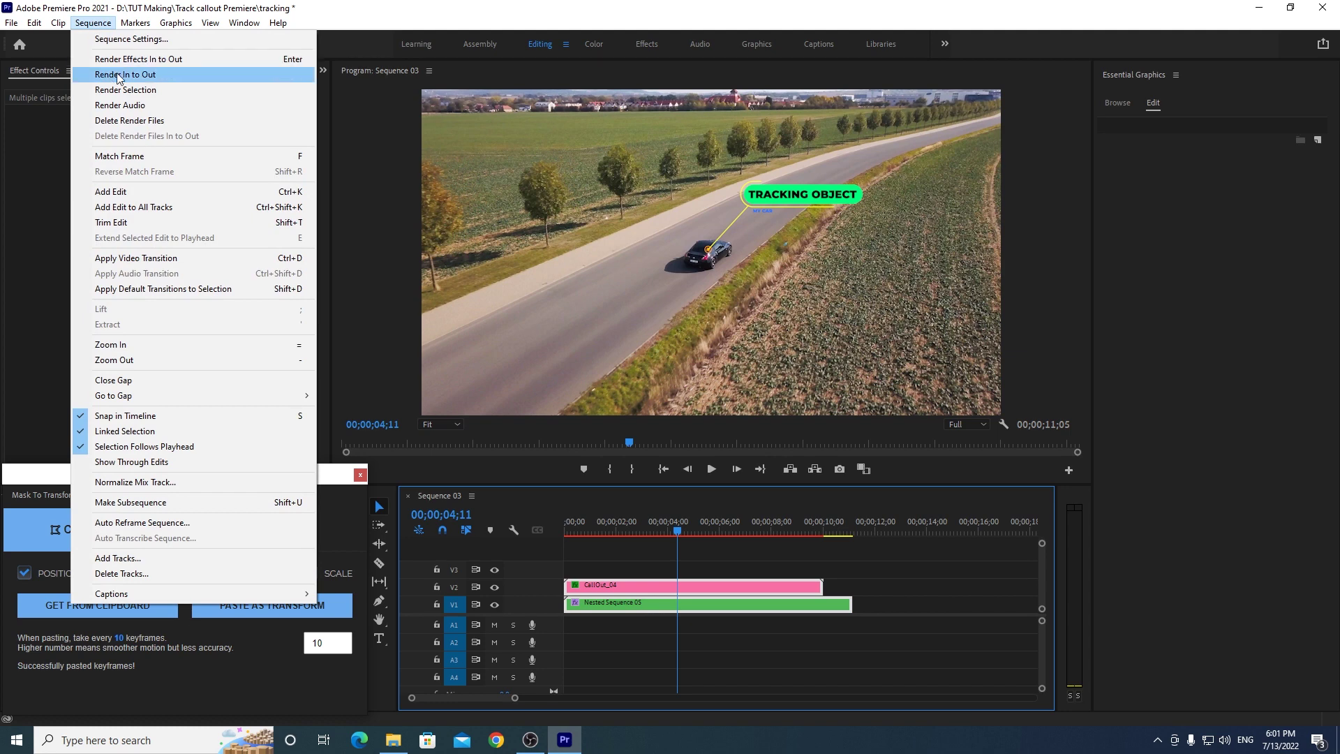
left_click(119, 75)
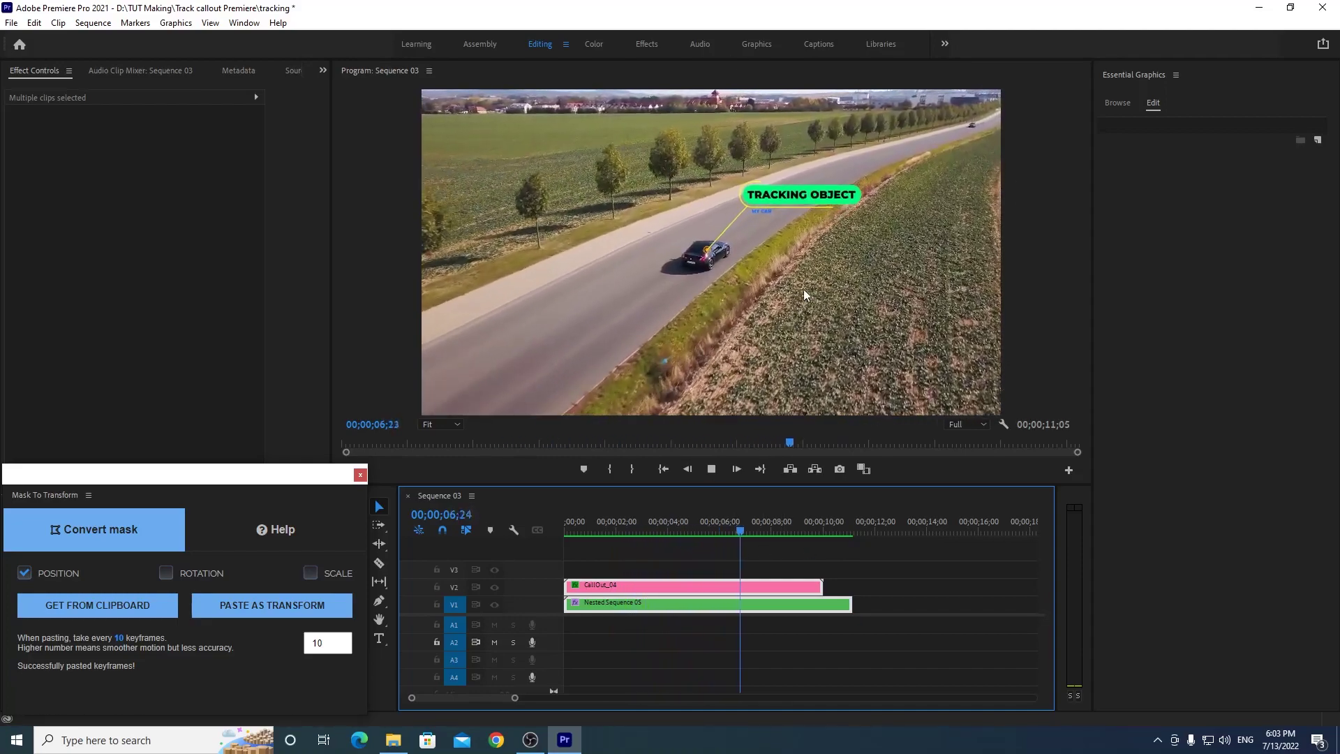
left_click(843, 558)
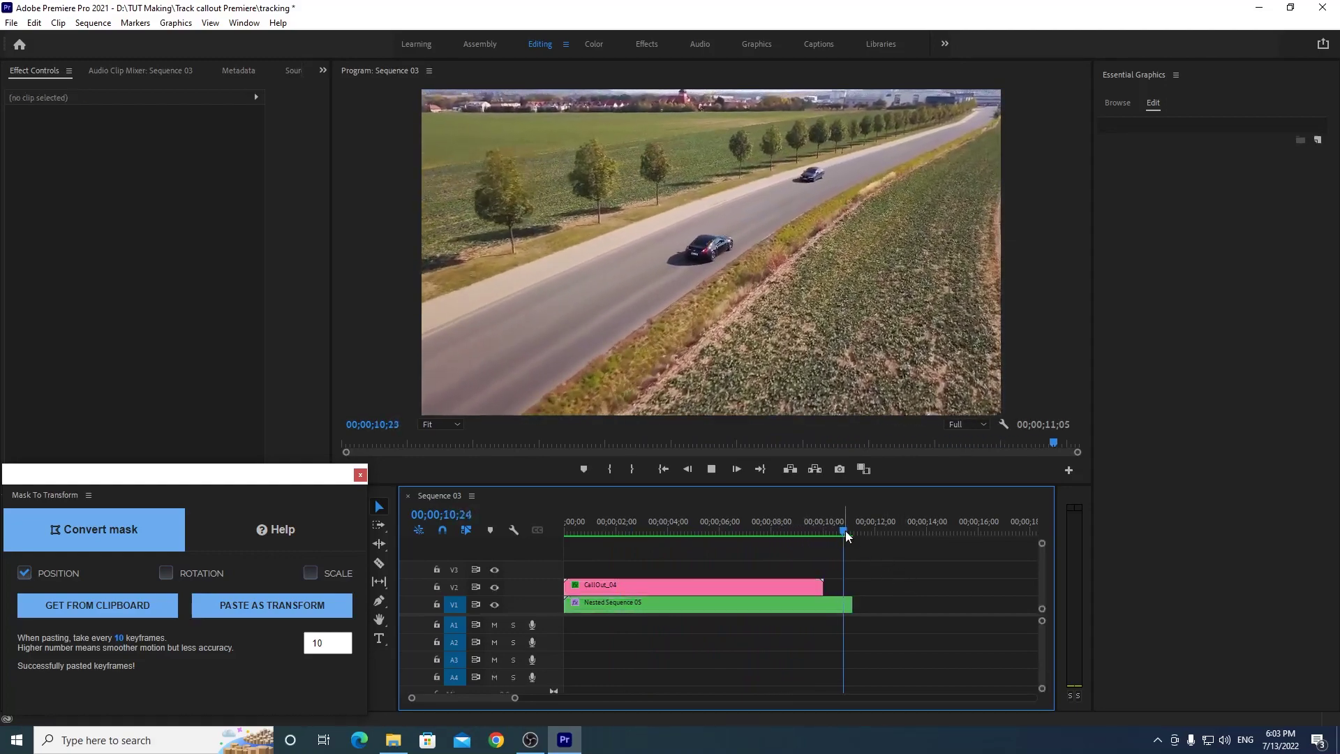
left_click_drag(847, 536, 535, 532)
key("space")
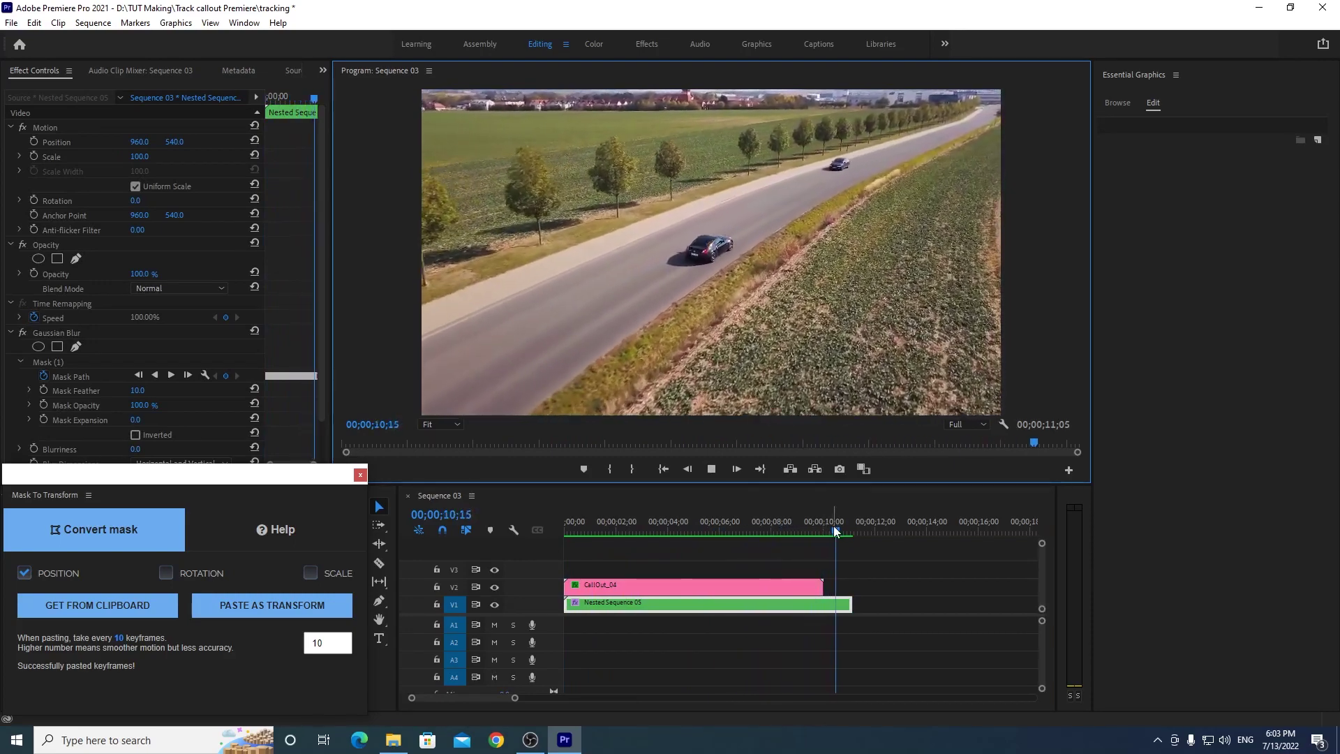
left_click_drag(841, 531, 610, 529)
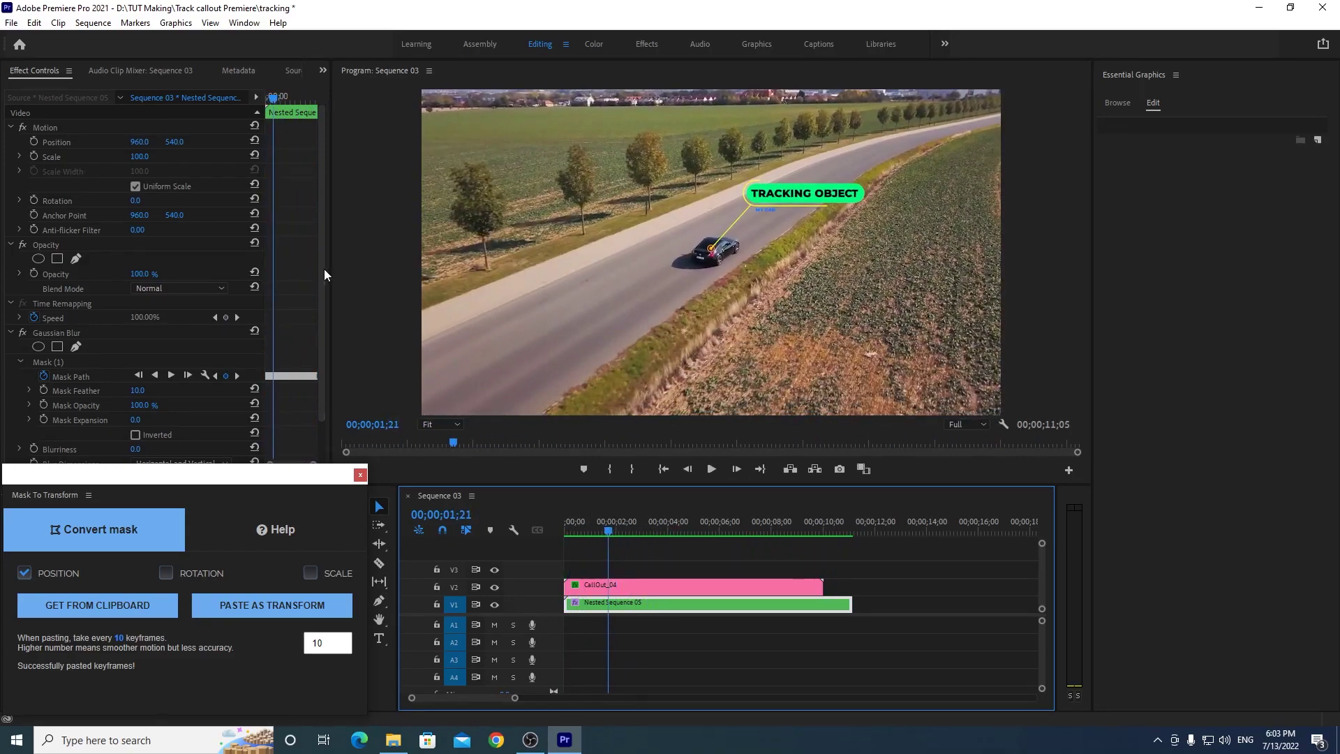
scroll(320, 290, "down", 2)
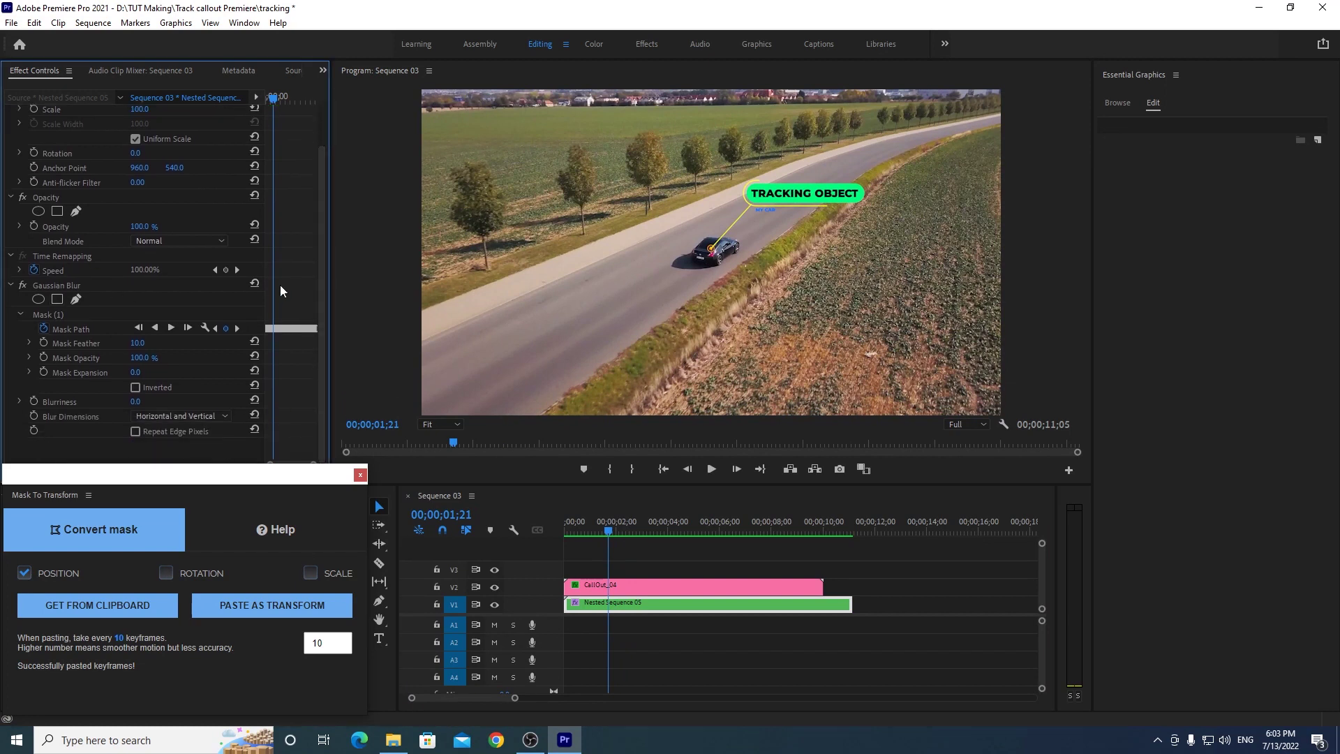
scroll(321, 284, "up", 2)
scroll(321, 329, "down", 2)
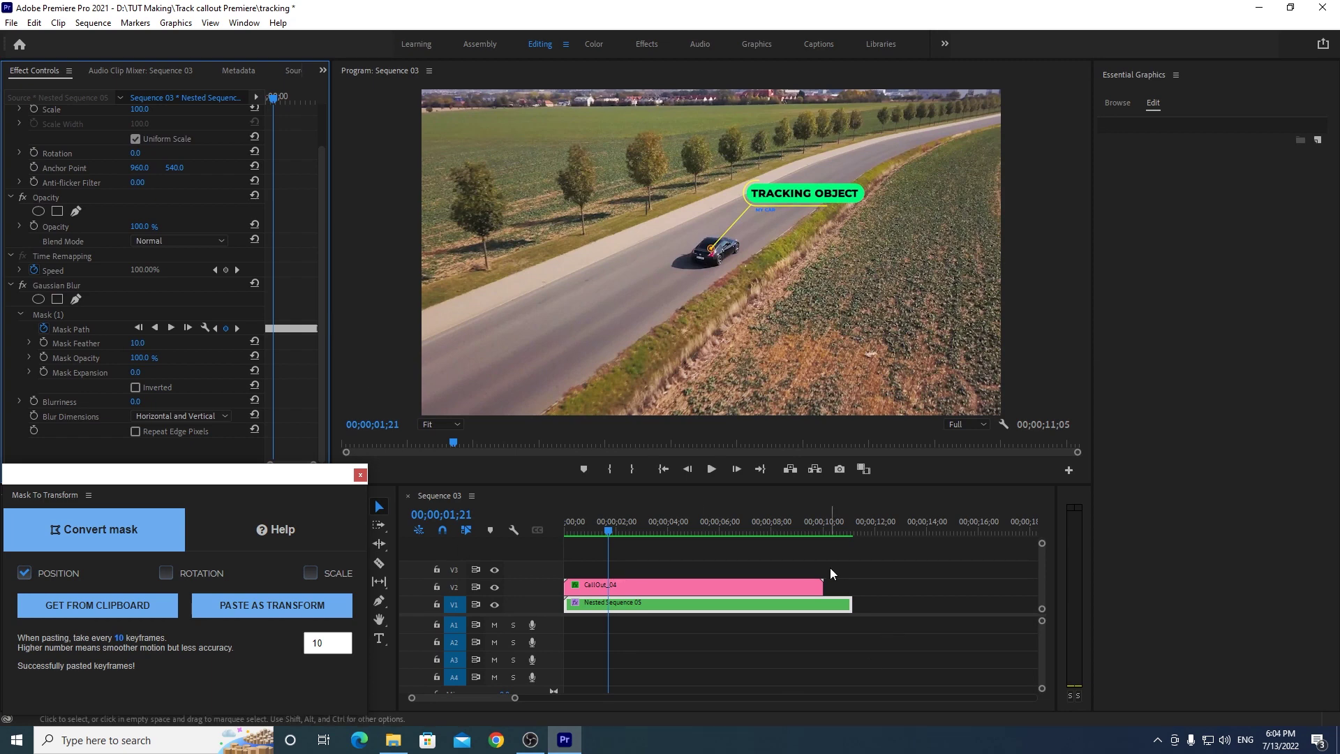
mouse_move(612, 533)
left_mouse_down()
mouse_move(635, 533)
mouse_move(600, 532)
mouse_move(693, 530)
left_mouse_up()
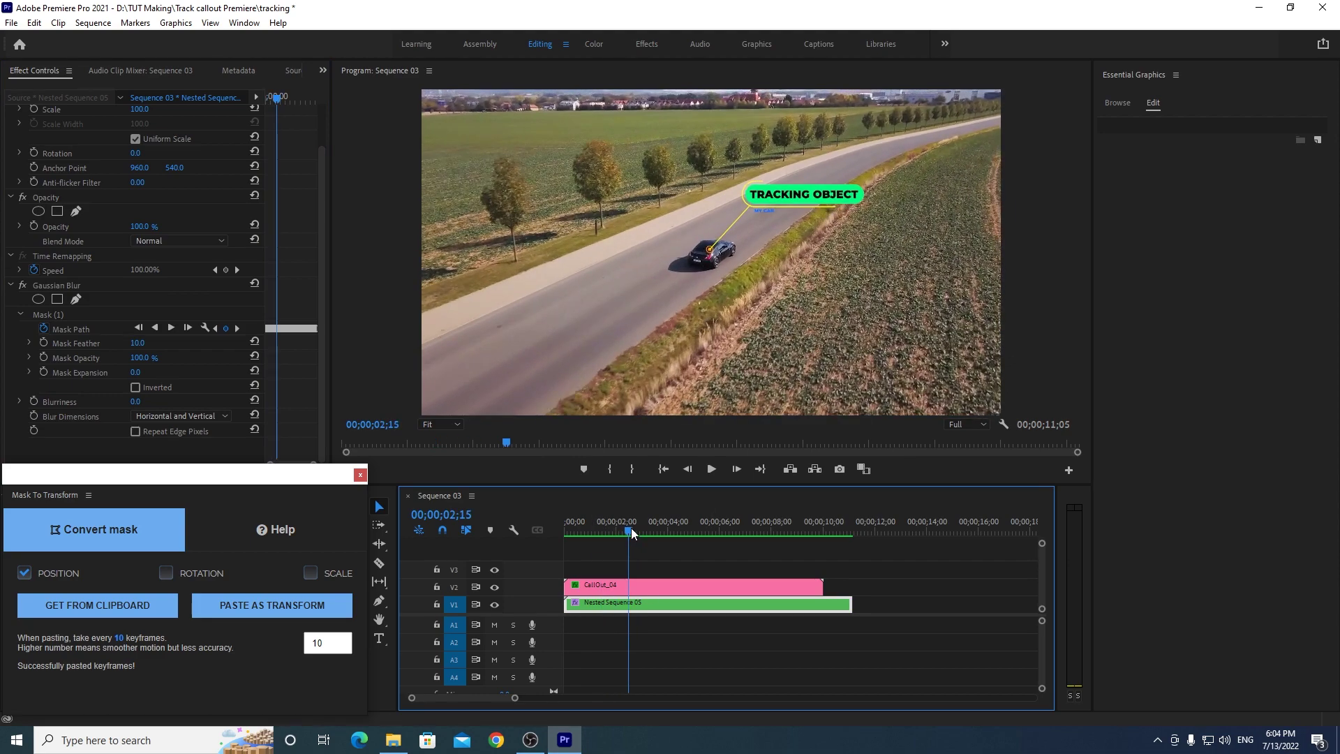
left_click_drag(605, 534, 613, 532)
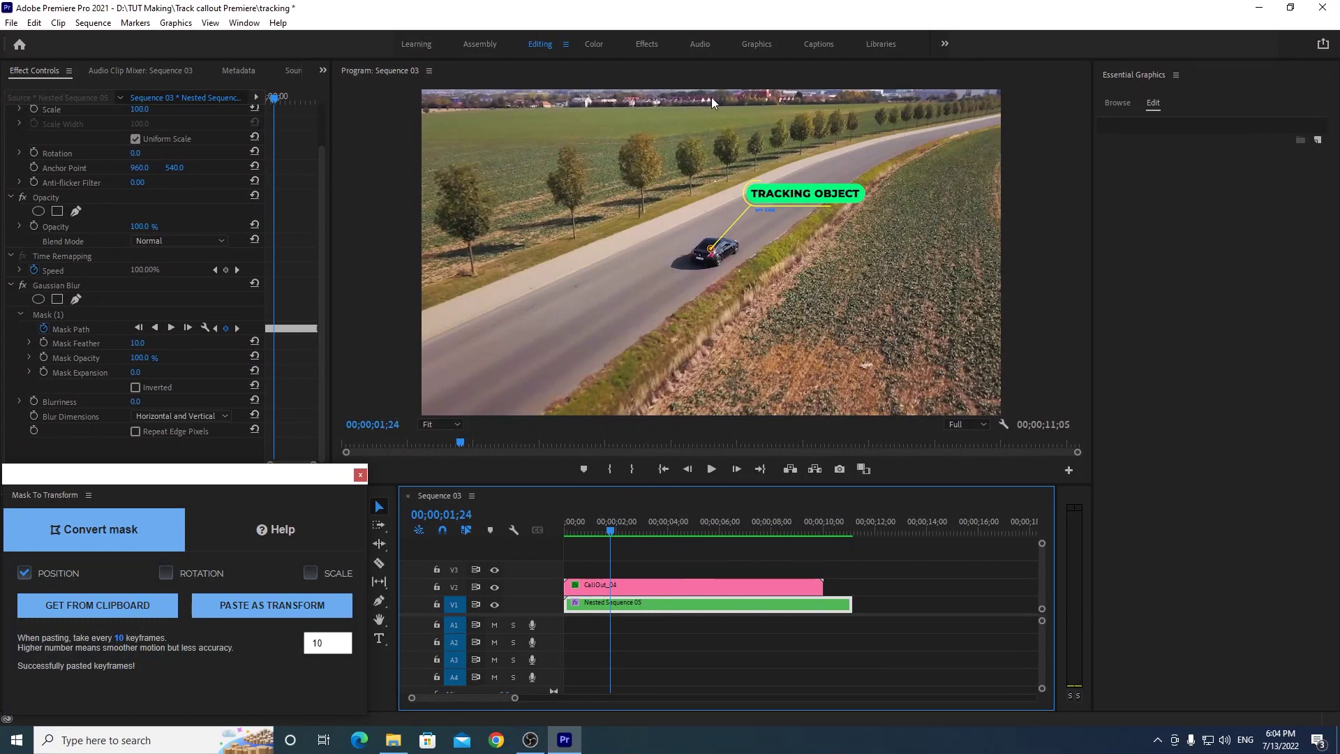
left_click_drag(229, 482, 286, 254)
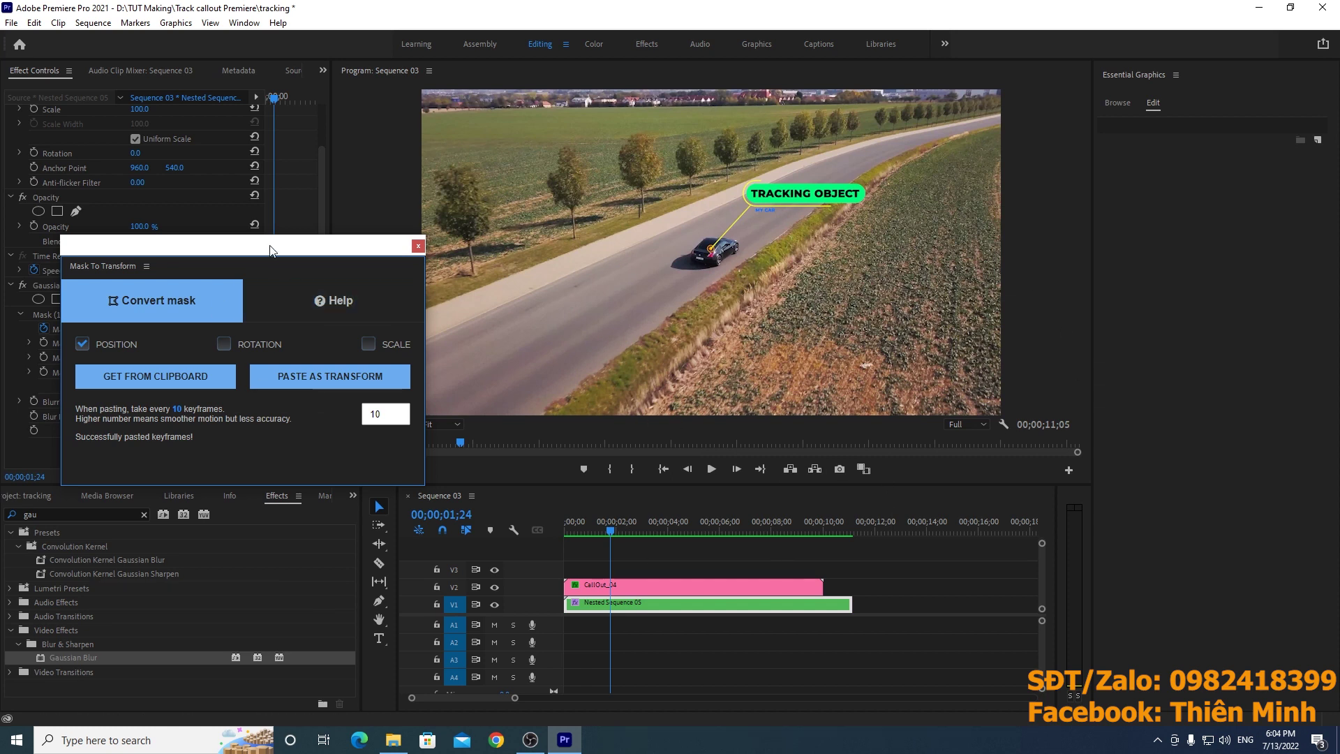
Step: Delete the Gaussian Blur effect from Nested Sequence 05 and scrub to check the unblurred footage
left_click_drag(272, 249, 221, 467)
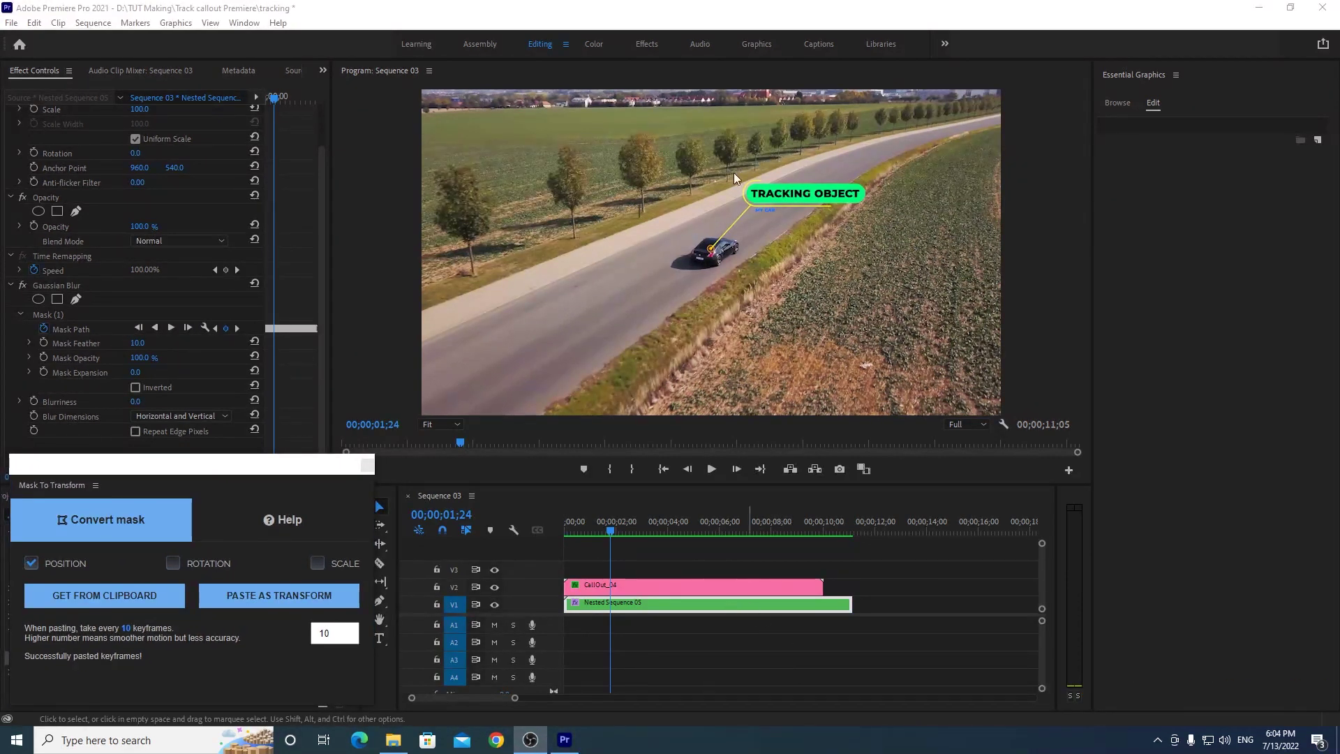
left_click(323, 176)
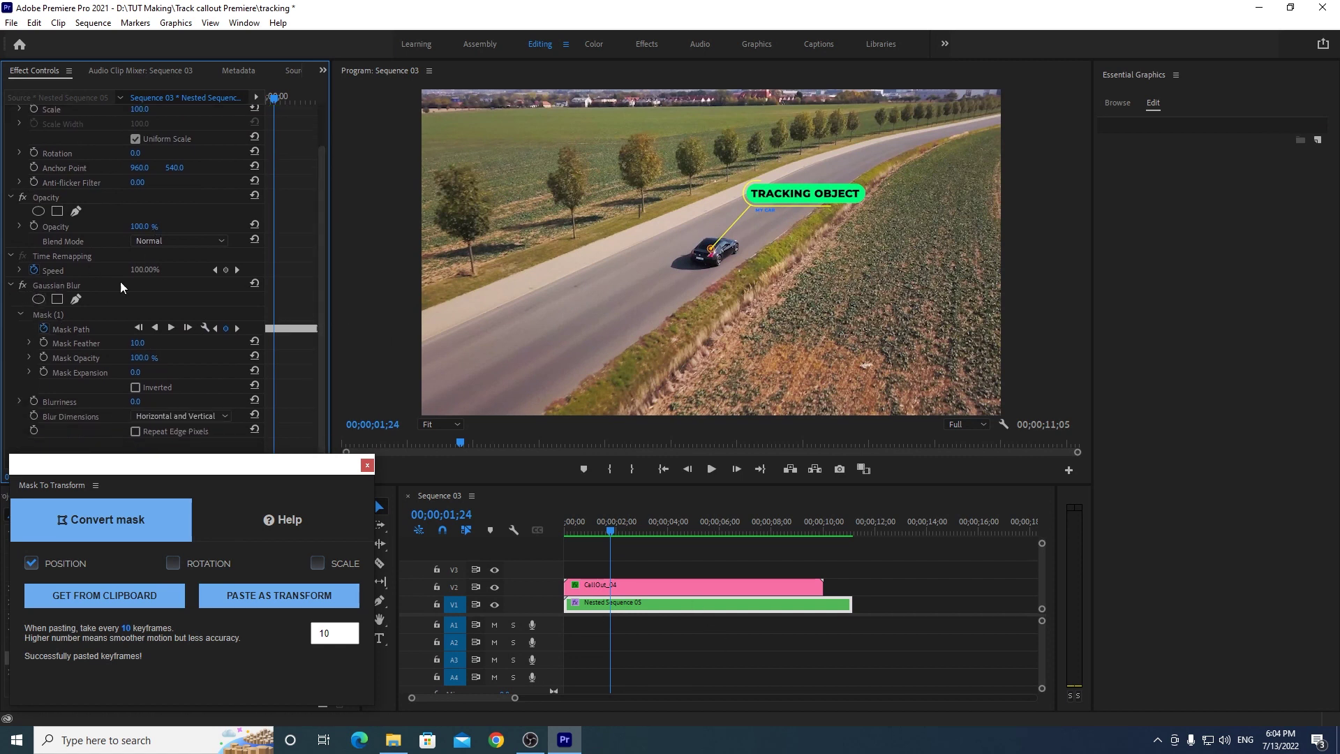
left_click(77, 286)
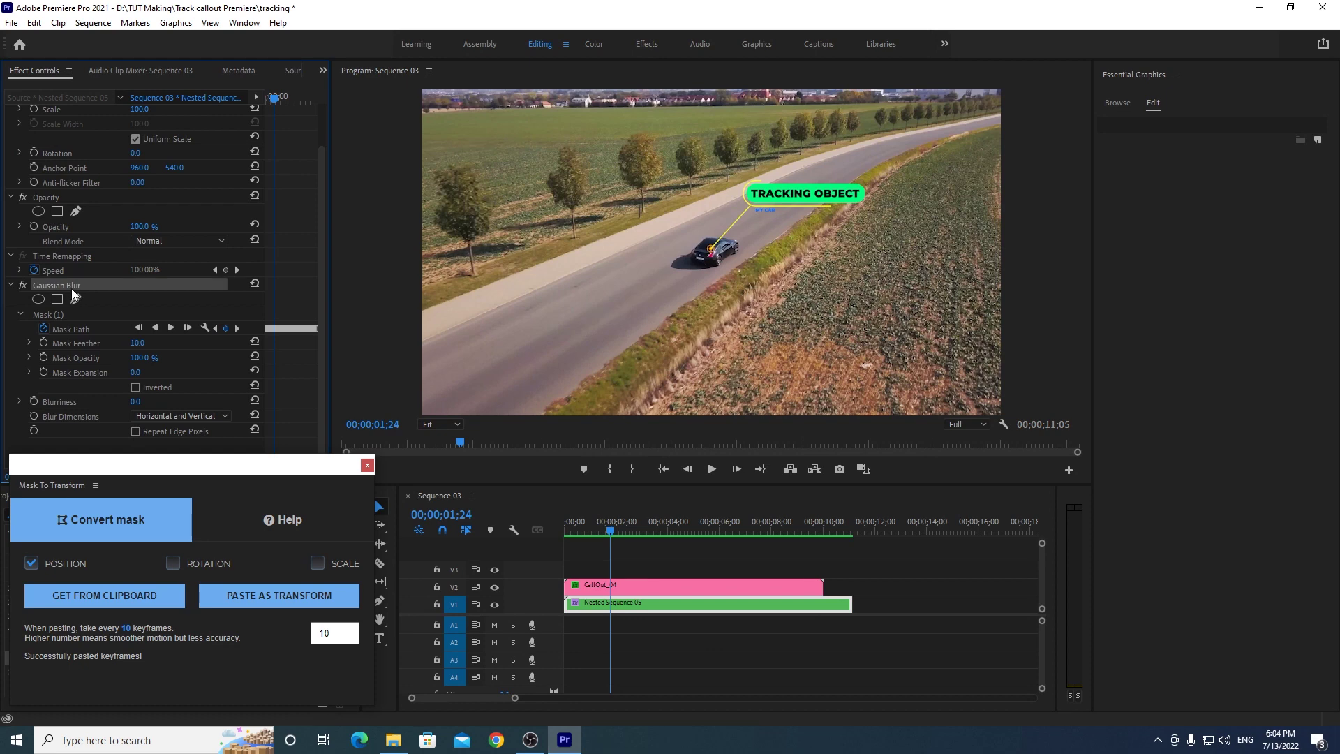
key("Delete")
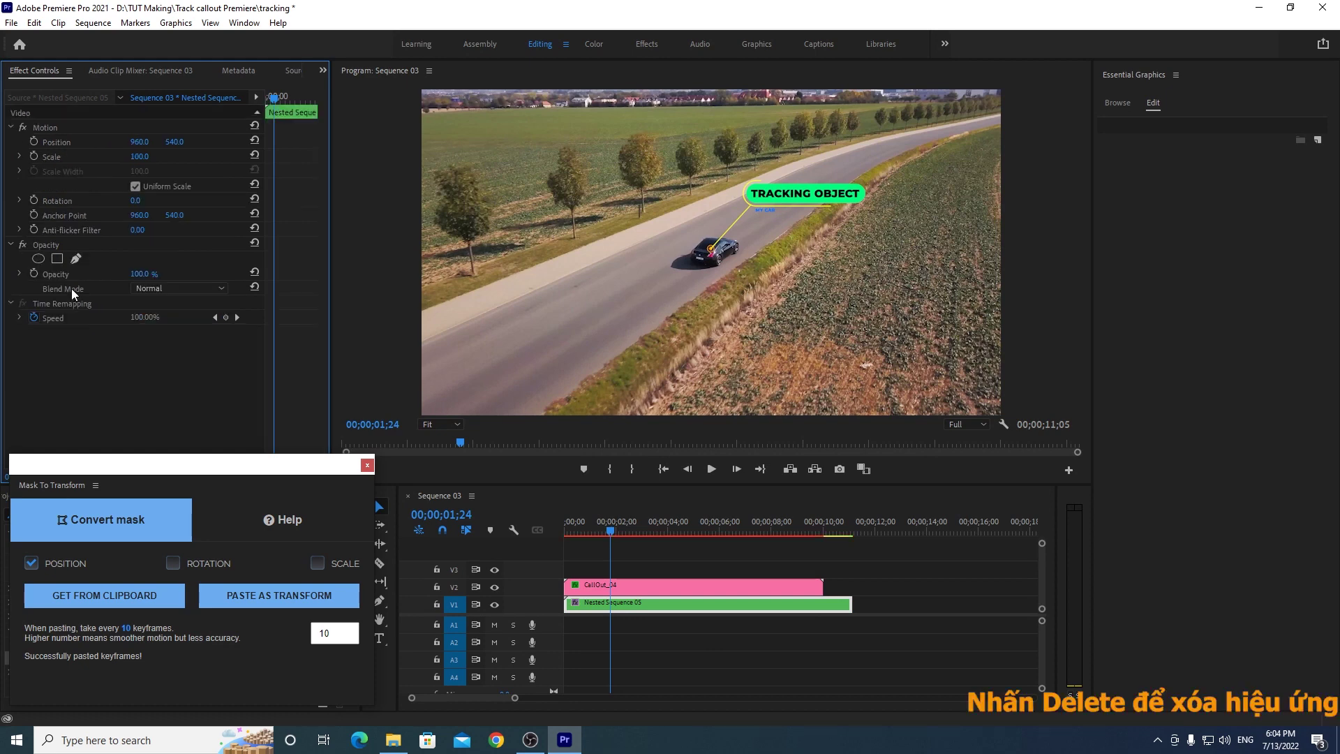
left_click_drag(603, 527, 628, 527)
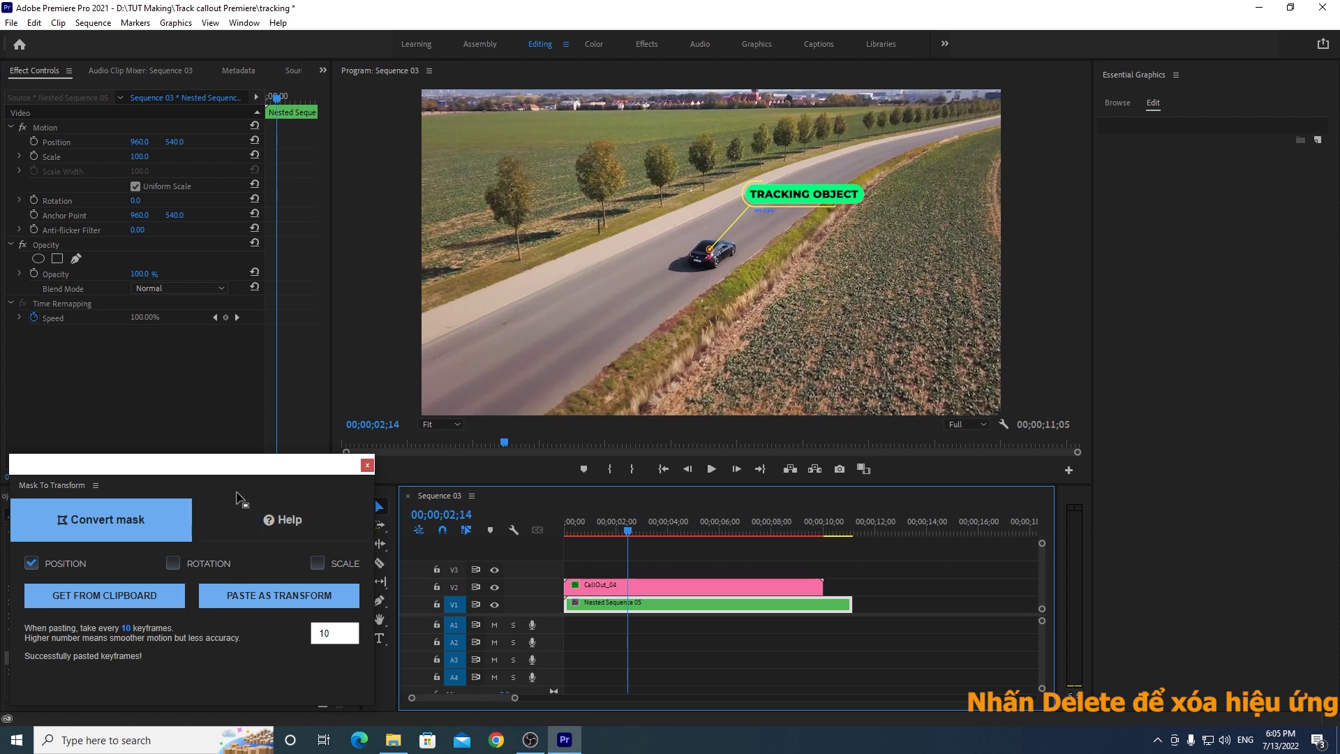
left_click_drag(241, 470, 328, 328)
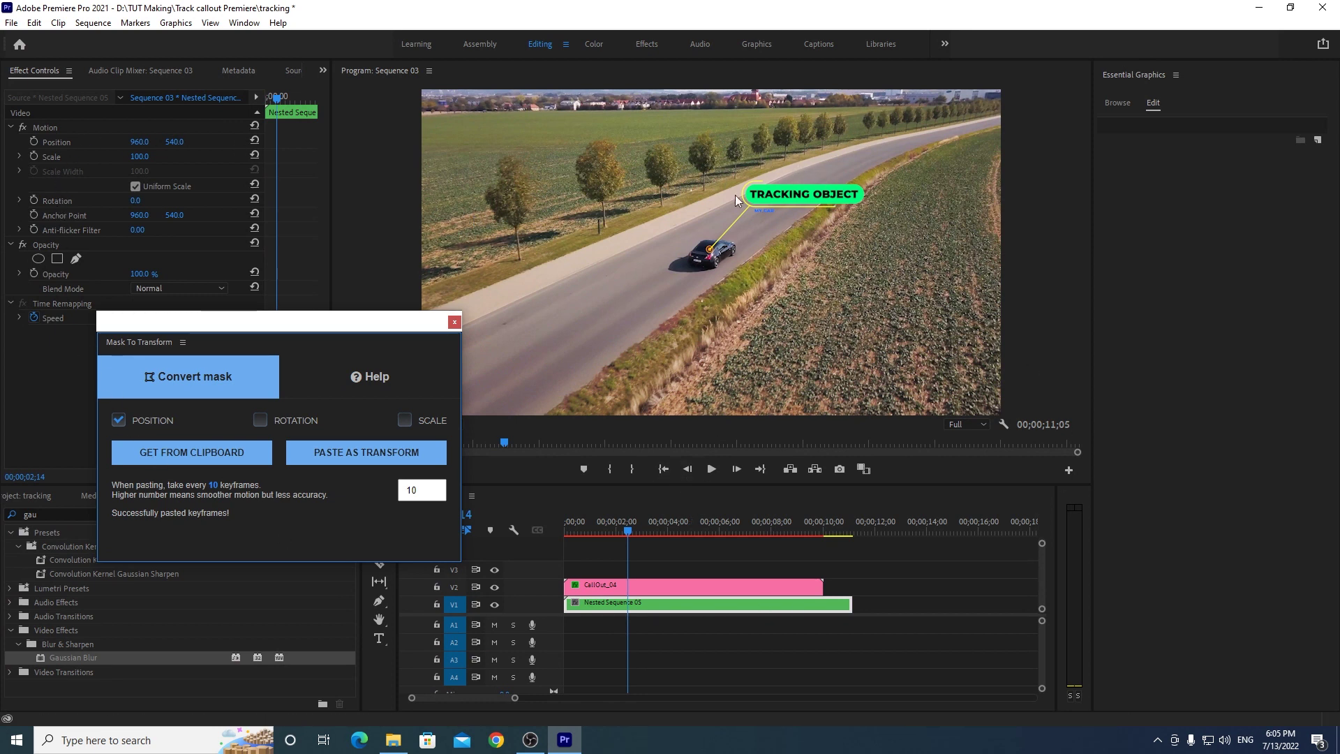
left_click_drag(624, 529, 571, 532)
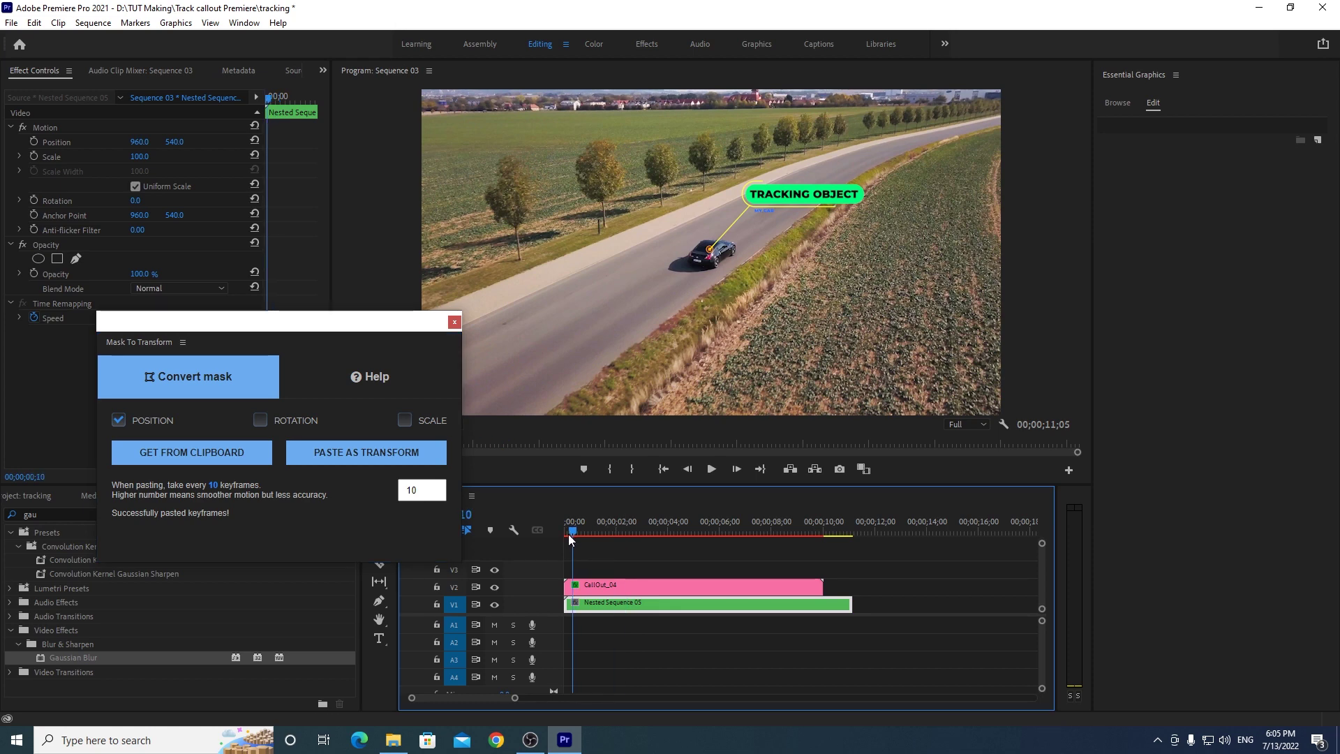
left_click_drag(572, 532, 631, 532)
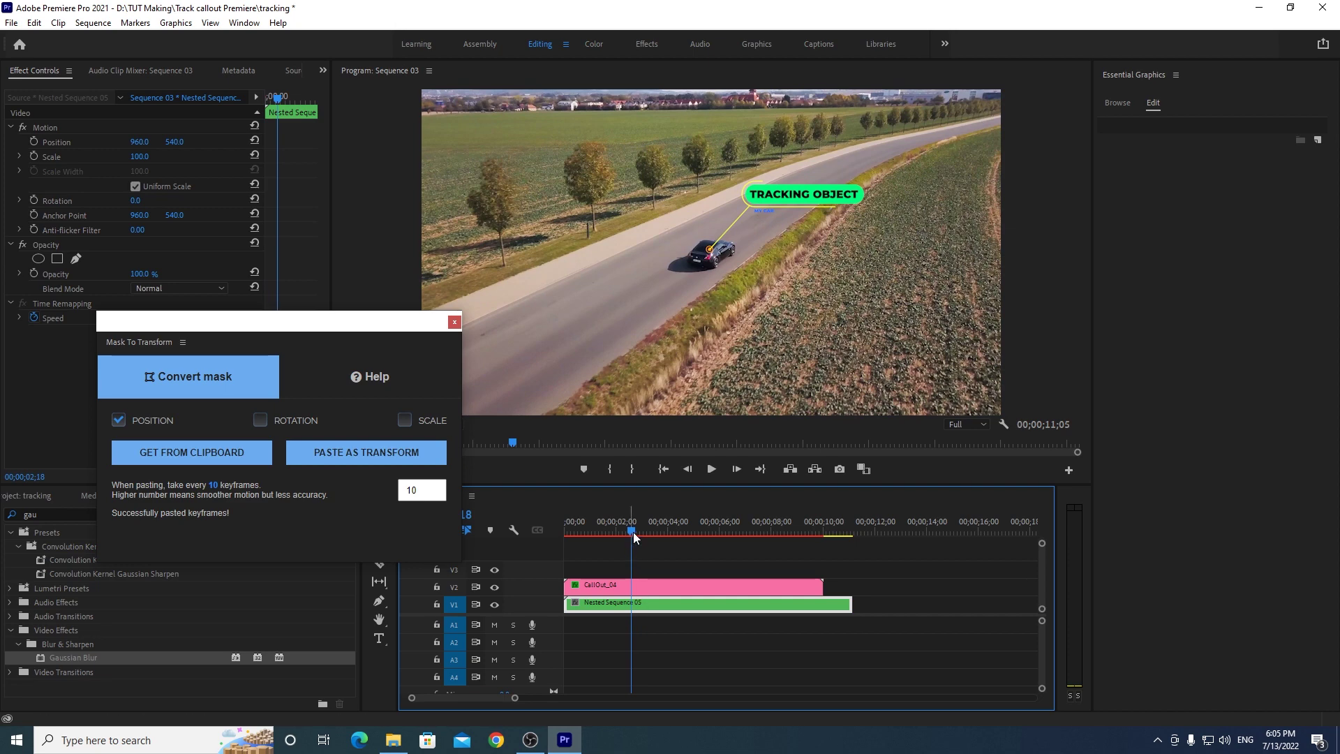
left_click_drag(632, 533, 649, 532)
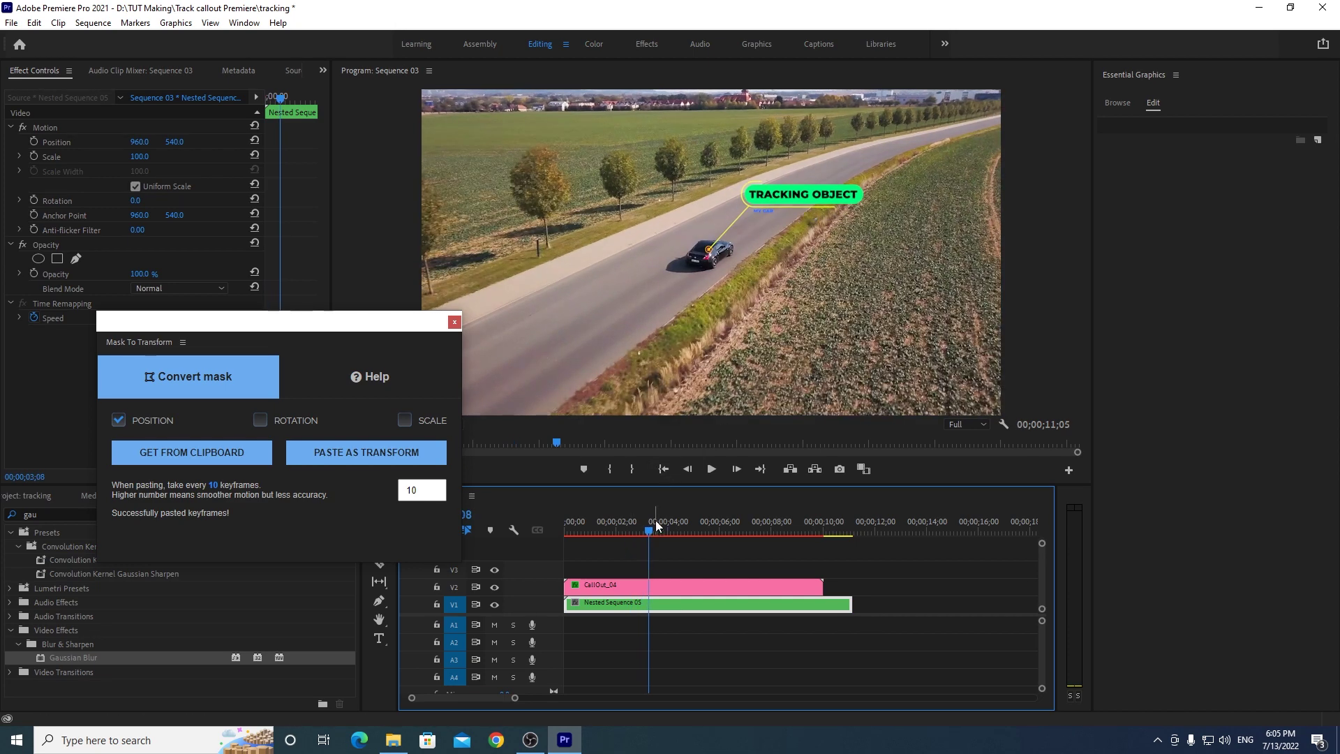
left_click_drag(649, 532, 724, 532)
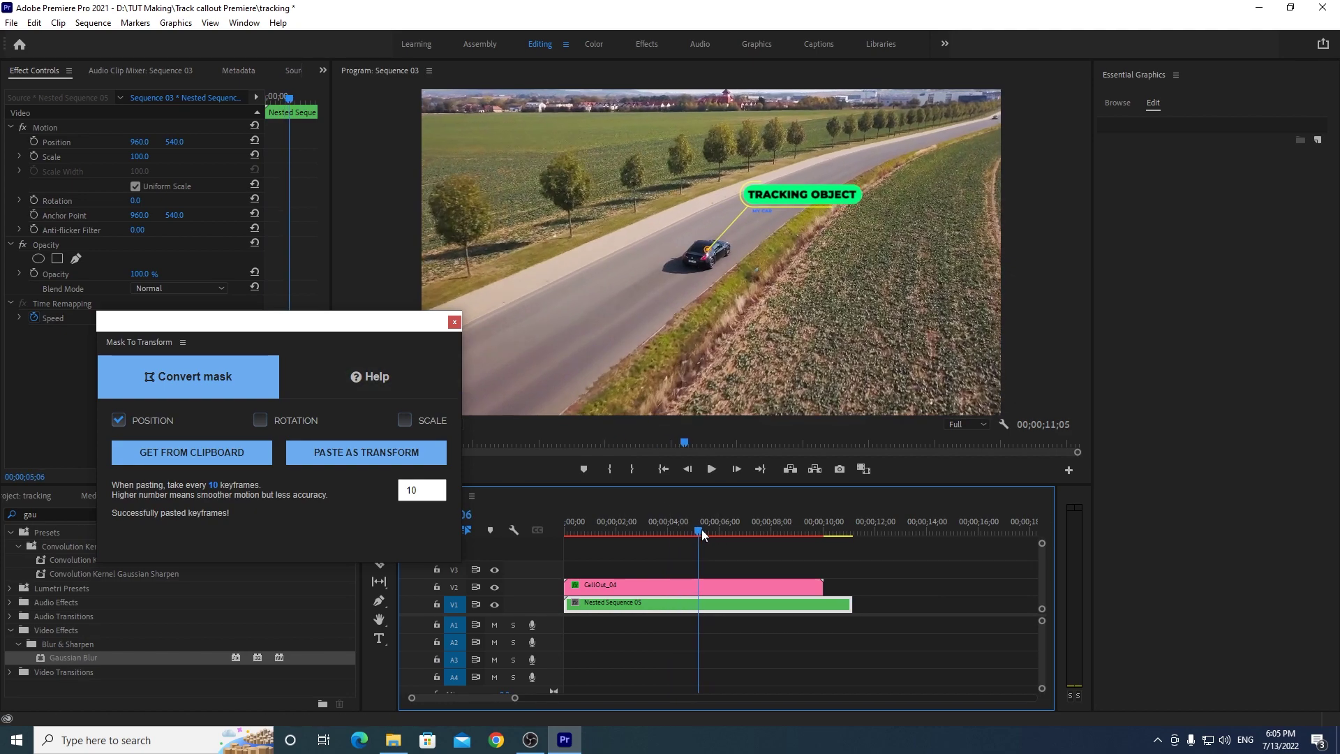